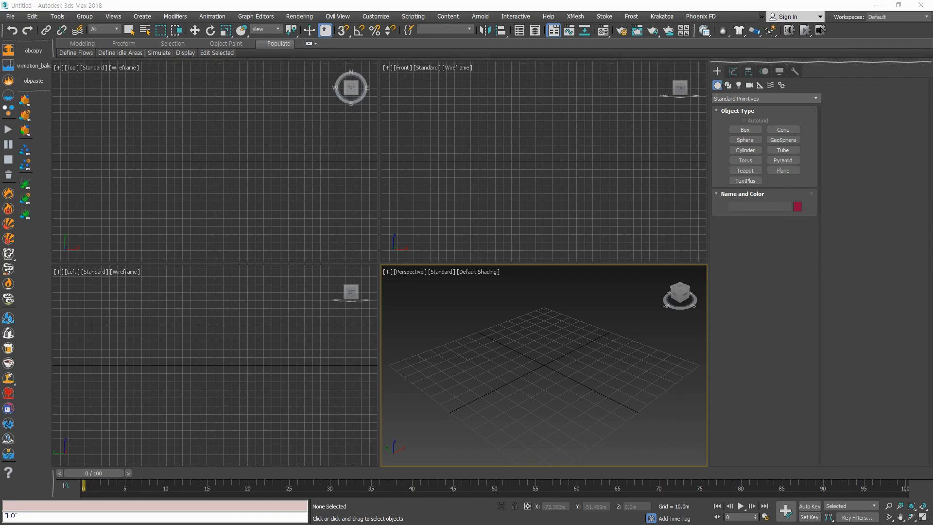
Step: Open the scene fx_tyre_smoke_001.max, adopting the file's gamma and LUT settings and continuing without the missing external files
{"action": "left_click", "coordinate": [173, 170]}
{"action": "left_click", "coordinate": [10, 16]}
{"action": "left_click", "coordinate": [20, 53]}
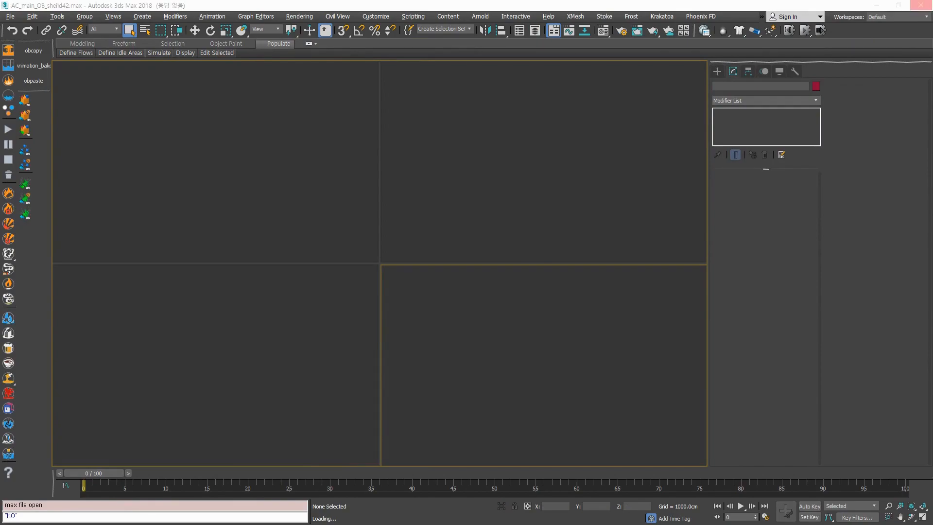
{"action": "left_click", "coordinate": [545, 303]}
{"action": "left_click", "coordinate": [545, 304]}
{"action": "left_click", "coordinate": [545, 303]}
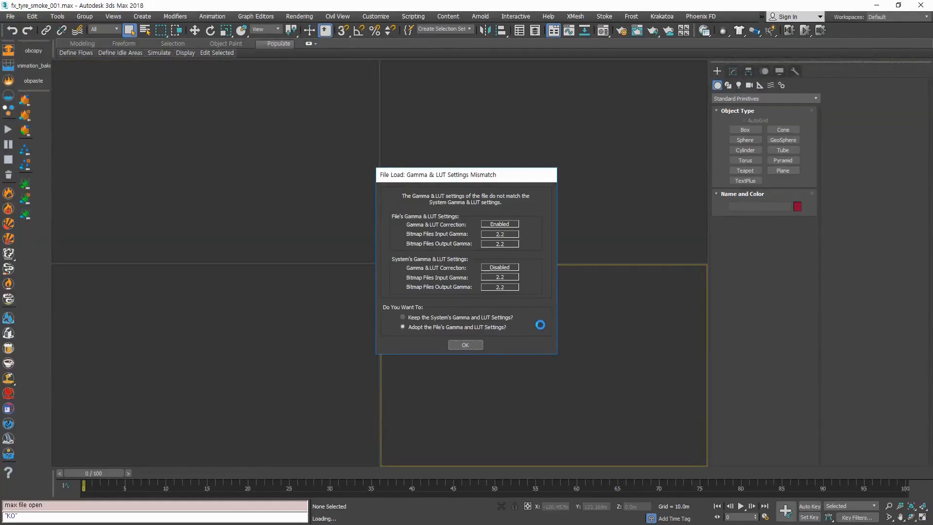
{"action": "left_click", "coordinate": [466, 341]}
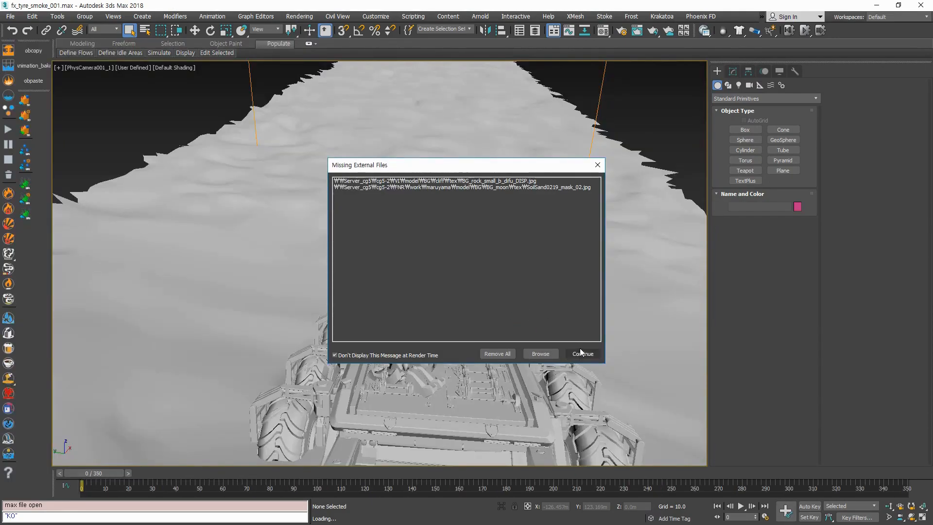
{"action": "left_click", "coordinate": [583, 354]}
Step: Delete the simulation helper objects around the vehicle in the maximized Left view
{"action": "left_click", "coordinate": [588, 334]}
{"action": "key", "text": "alt+w"}
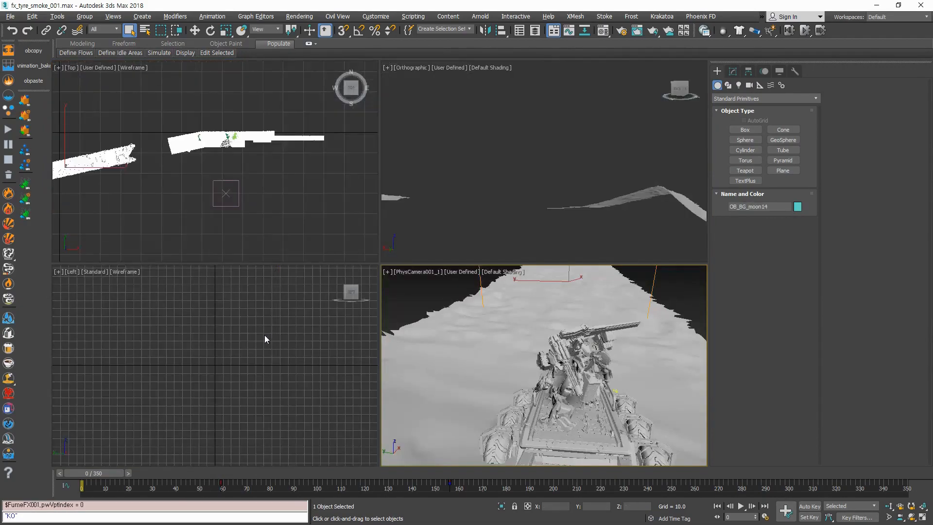
{"action": "key", "text": "alt+w"}
{"action": "key", "text": "z"}
{"action": "left_click", "coordinate": [372, 397]}
{"action": "key", "text": "w"}
{"action": "scroll", "coordinate": [413, 235], "scroll_direction": "up", "scroll_amount": 9}
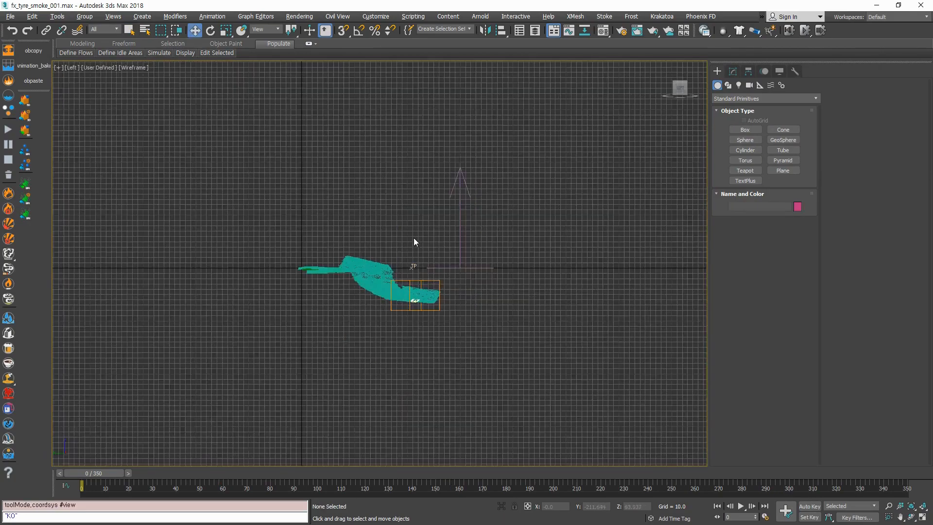
{"action": "left_click", "coordinate": [394, 288]}
{"action": "key", "text": "Delete"}
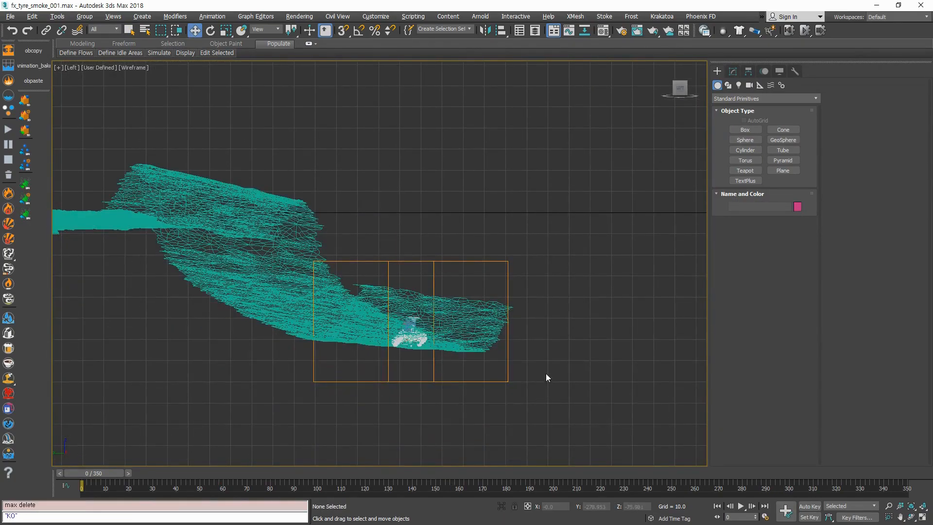
Step: Delete the terrain mesh and the remaining objects surrounding the vehicle
{"action": "left_click", "coordinate": [371, 306]}
{"action": "key", "text": "Delete"}
{"action": "middle_click_drag", "start_coordinate": [371, 306], "coordinate": [408, 282]}
{"action": "scroll", "coordinate": [251, 270], "scroll_direction": "down", "scroll_amount": 4}
{"action": "middle_click_drag", "start_coordinate": [258, 269], "coordinate": [316, 276]}
{"action": "left_click_drag", "start_coordinate": [277, 204], "coordinate": [39, 278]}
{"action": "key", "text": "Delete"}
{"action": "key", "text": "z"}
Step: Frame the mech and vehicle in a maximized Orthographic view with edged faces displayed
{"action": "left_click", "coordinate": [401, 328]}
{"action": "key", "text": "alt+w"}
{"action": "right_click", "coordinate": [445, 204]}
{"action": "key", "text": "alt+w"}
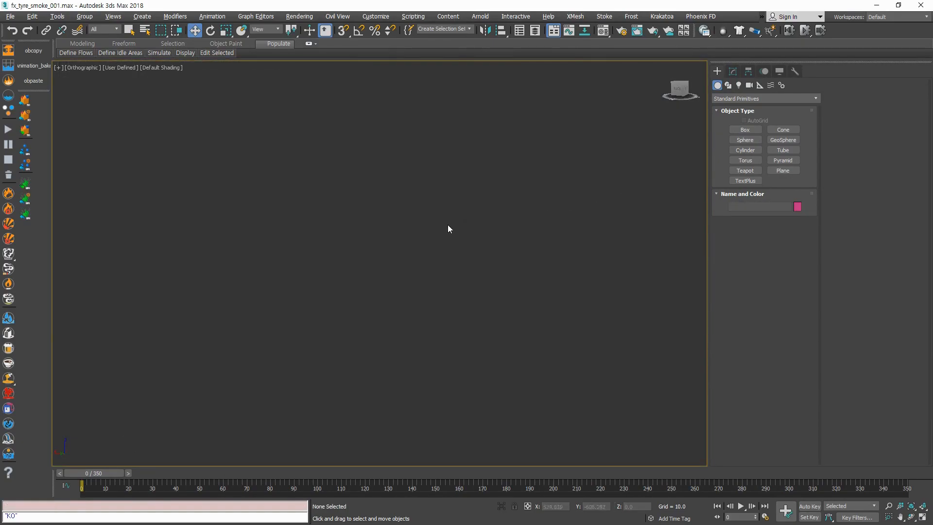
{"action": "key", "text": "z"}
{"action": "left_click", "coordinate": [418, 229]}
{"action": "mouse_move", "coordinate": [466, 272]}
{"action": "middle_mouse_down", "text": "alt"}
{"action": "mouse_move", "coordinate": [496, 301]}
{"action": "mouse_move", "coordinate": [490, 290]}
{"action": "mouse_move", "coordinate": [470, 300]}
{"action": "mouse_move", "coordinate": [449, 262]}
{"action": "mouse_move", "coordinate": [388, 260]}
{"action": "middle_mouse_up", "text": "alt"}
{"action": "key", "text": "F4"}
{"action": "scroll", "coordinate": [470, 301], "scroll_direction": "up", "scroll_amount": 5}
{"action": "middle_click_drag", "start_coordinate": [396, 221], "coordinate": [424, 254], "text": "alt"}
{"action": "scroll", "coordinate": [448, 234], "scroll_direction": "up", "scroll_amount": 2}
Step: Isolate the armour part CH_AC_OB_070 to inspect it, and exit isolation
{"action": "left_click", "coordinate": [449, 233]}
{"action": "scroll", "coordinate": [449, 234], "scroll_direction": "up", "scroll_amount": 5}
{"action": "key", "text": "alt+q"}
{"action": "middle_click_drag", "start_coordinate": [456, 320], "coordinate": [468, 267], "text": "alt"}
{"action": "left_click", "coordinate": [607, 406]}
{"action": "scroll", "coordinate": [538, 386], "scroll_direction": "down", "scroll_amount": 4}
{"action": "left_click_drag", "start_coordinate": [539, 385], "coordinate": [379, 307]}
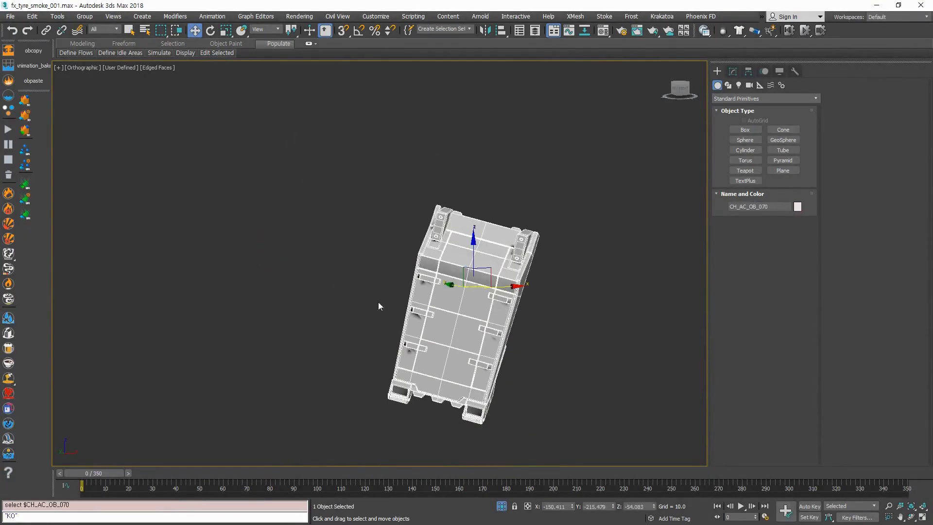
{"action": "left_click", "coordinate": [501, 506]}
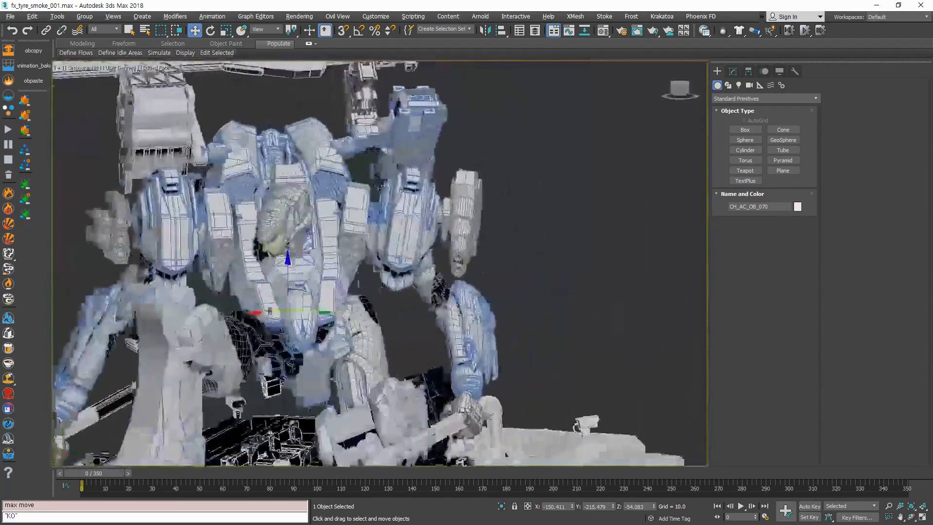
Step: Examine the mech's torso, hip and leg armour up close from several angles to find a part to unwrap
{"action": "mouse_move", "coordinate": [269, 311]}
{"action": "middle_mouse_down", "text": "alt"}
{"action": "mouse_move", "coordinate": [427, 324]}
{"action": "mouse_move", "coordinate": [412, 274]}
{"action": "mouse_move", "coordinate": [489, 269]}
{"action": "mouse_move", "coordinate": [501, 239]}
{"action": "middle_mouse_up", "text": "alt"}
{"action": "key", "text": "F4"}
{"action": "scroll", "coordinate": [460, 273], "scroll_direction": "up", "scroll_amount": 2}
{"action": "left_click", "coordinate": [457, 233]}
{"action": "key", "text": "F4"}
{"action": "middle_click_drag", "start_coordinate": [498, 319], "coordinate": [554, 371], "text": "alt"}
{"action": "scroll", "coordinate": [471, 320], "scroll_direction": "down", "scroll_amount": 4}
{"action": "scroll", "coordinate": [321, 362], "scroll_direction": "up", "scroll_amount": 4}
{"action": "middle_click_drag", "start_coordinate": [291, 372], "coordinate": [343, 325], "text": "alt"}
{"action": "scroll", "coordinate": [389, 311], "scroll_direction": "up", "scroll_amount": 4}
{"action": "scroll", "coordinate": [400, 316], "scroll_direction": "down", "scroll_amount": 6}
{"action": "middle_click_drag", "start_coordinate": [399, 316], "coordinate": [419, 343], "text": "alt"}
{"action": "scroll", "coordinate": [377, 296], "scroll_direction": "up", "scroll_amount": 4}
{"action": "left_click", "coordinate": [335, 346]}
{"action": "middle_click_drag", "start_coordinate": [340, 342], "coordinate": [421, 287], "text": "alt"}
{"action": "scroll", "coordinate": [401, 316], "scroll_direction": "up", "scroll_amount": 2}
{"action": "middle_click_drag", "start_coordinate": [453, 345], "coordinate": [452, 233], "text": "alt"}
{"action": "scroll", "coordinate": [403, 296], "scroll_direction": "down", "scroll_amount": 3}
{"action": "scroll", "coordinate": [466, 311], "scroll_direction": "up", "scroll_amount": 4}
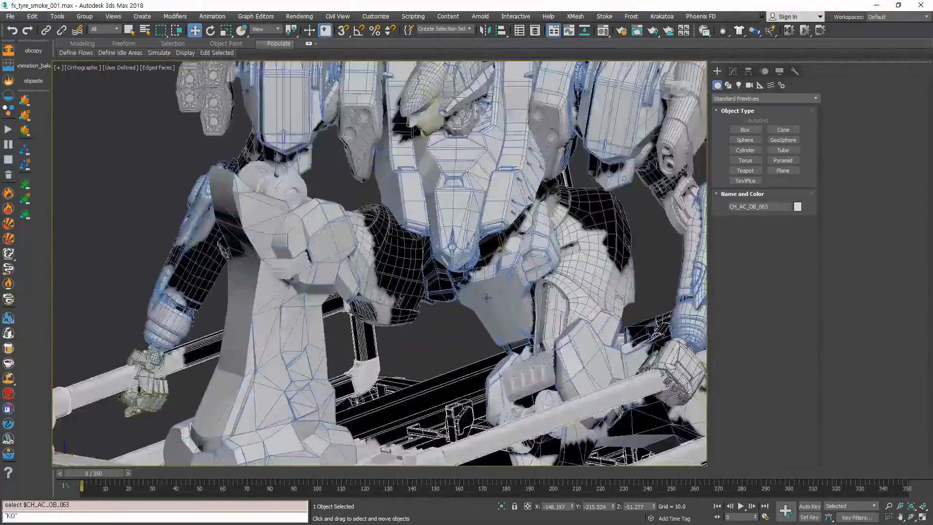
Step: Isolate the hip armour part CH_AC_OB_062 and bring up its modifier stack
{"action": "left_click", "coordinate": [545, 311]}
{"action": "middle_click_drag", "start_coordinate": [545, 311], "coordinate": [471, 308], "text": "alt"}
{"action": "key", "text": "alt+q"}
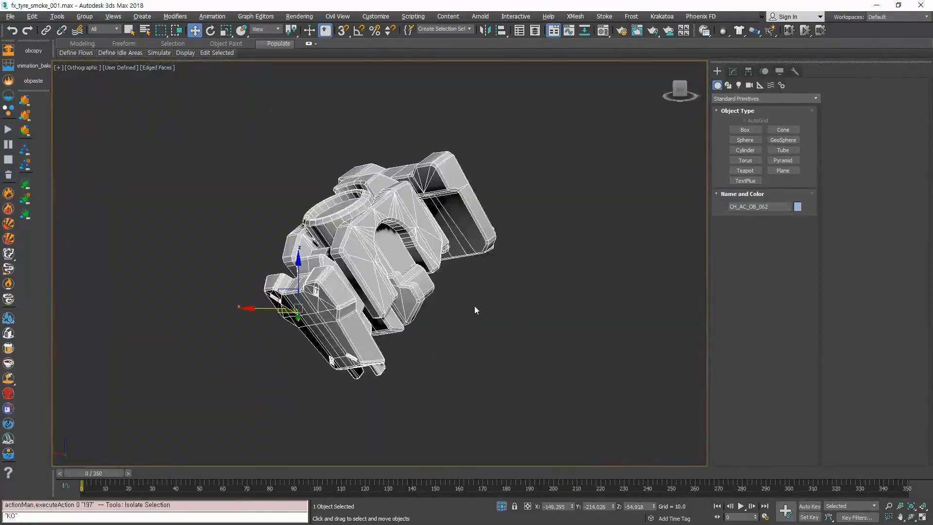
{"action": "middle_click_drag", "start_coordinate": [434, 373], "coordinate": [340, 327], "text": "alt"}
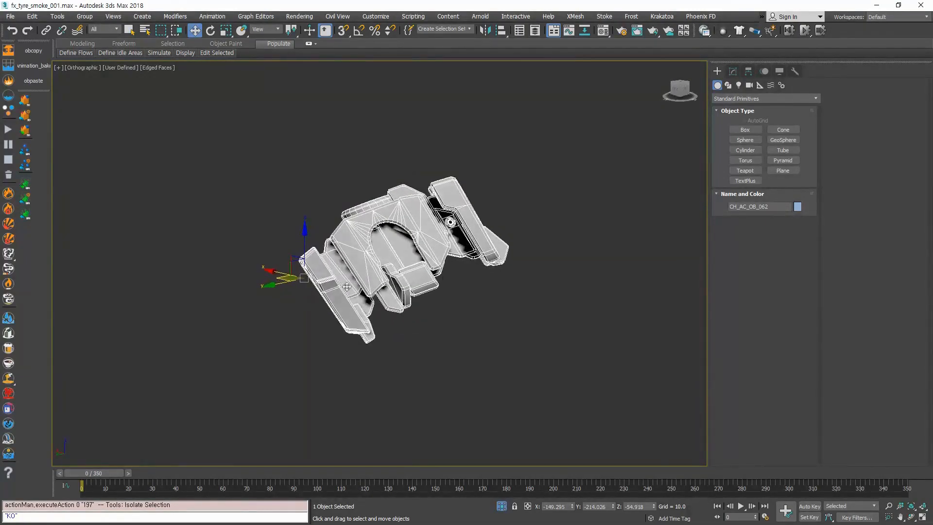
{"action": "scroll", "coordinate": [341, 327], "scroll_direction": "up", "scroll_amount": 3}
{"action": "left_click", "coordinate": [342, 324]}
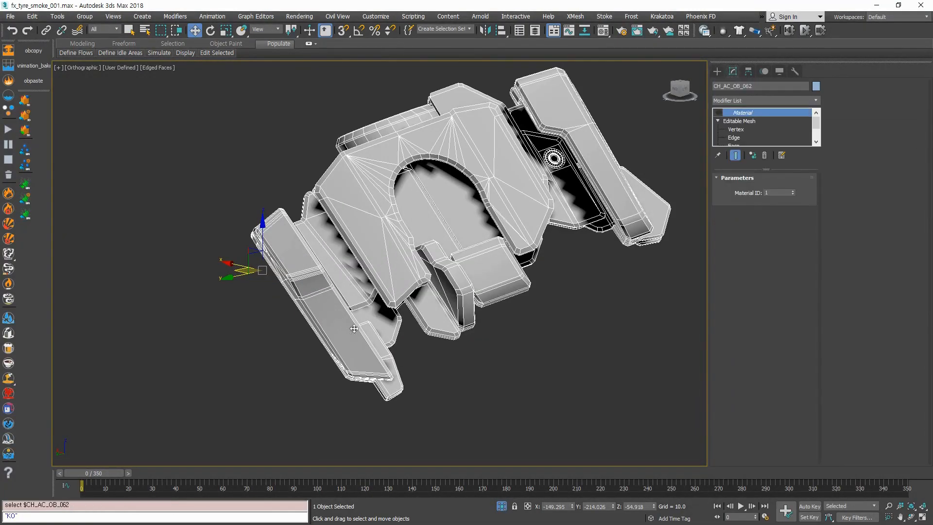
Step: Examine the isolated hip armour and its side plates from several angles
{"action": "middle_click_drag", "start_coordinate": [437, 269], "coordinate": [443, 304], "text": "alt"}
{"action": "scroll", "coordinate": [443, 303], "scroll_direction": "down", "scroll_amount": 5}
{"action": "scroll", "coordinate": [443, 303], "scroll_direction": "up", "scroll_amount": 3}
{"action": "scroll", "coordinate": [443, 303], "scroll_direction": "down", "scroll_amount": 3}
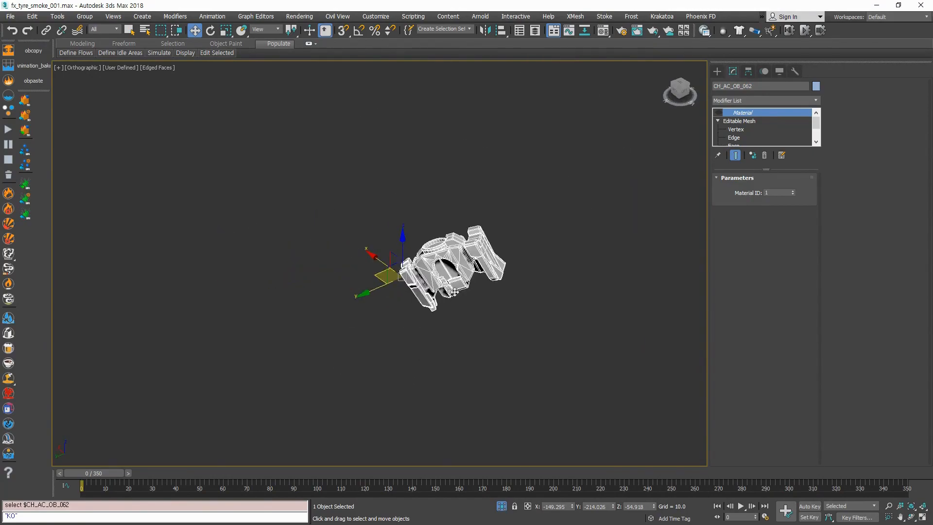
{"action": "scroll", "coordinate": [444, 306], "scroll_direction": "up", "scroll_amount": 3}
{"action": "left_click_drag", "start_coordinate": [465, 335], "coordinate": [333, 158]}
{"action": "scroll", "coordinate": [131, 372], "scroll_direction": "down", "scroll_amount": 3}
{"action": "middle_click_drag", "start_coordinate": [132, 372], "coordinate": [405, 285], "text": "alt"}
{"action": "scroll", "coordinate": [303, 326], "scroll_direction": "up", "scroll_amount": 5}
{"action": "middle_click_drag", "start_coordinate": [303, 327], "coordinate": [204, 289], "text": "alt"}
{"action": "middle_click_drag", "start_coordinate": [204, 290], "coordinate": [355, 288]}
{"action": "scroll", "coordinate": [413, 290], "scroll_direction": "down", "scroll_amount": 2}
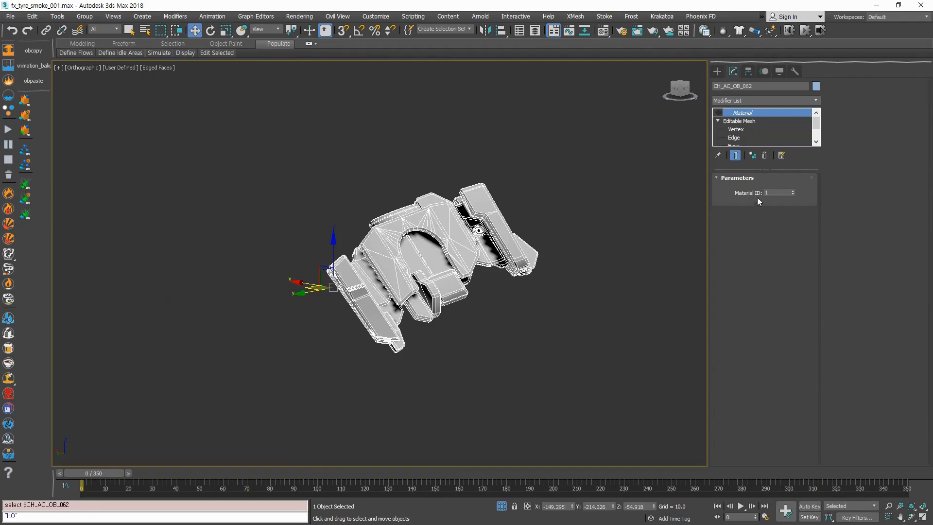
Step: Remove the Material modifier from the hip armour, leaving only the Editable Mesh
{"action": "left_click", "coordinate": [719, 121]}
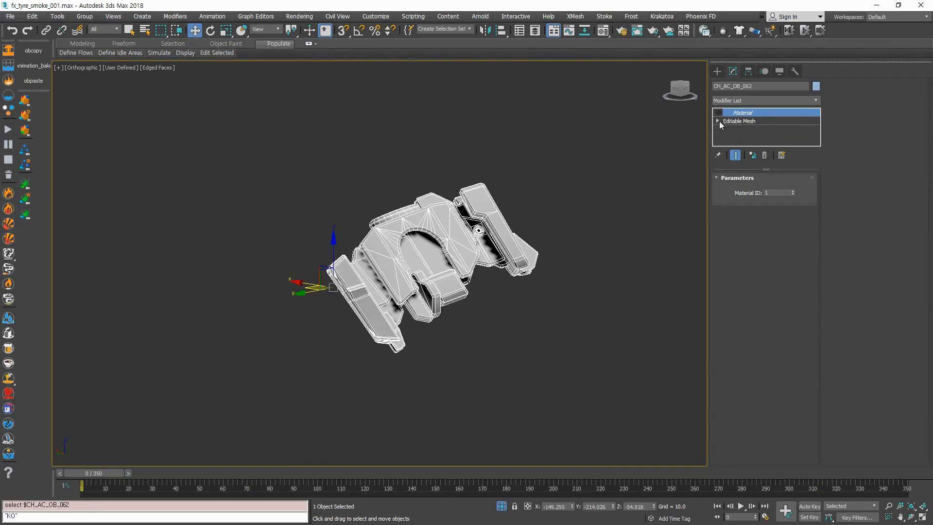
{"action": "left_click", "coordinate": [764, 155]}
{"action": "scroll", "coordinate": [375, 284], "scroll_direction": "up", "scroll_amount": 2}
{"action": "scroll", "coordinate": [375, 284], "scroll_direction": "up", "scroll_amount": 3}
Step: Detach the hip armour's outer side plate element as a separate object under the default name
{"action": "key", "text": "5"}
{"action": "left_click", "coordinate": [322, 339]}
{"action": "middle_click_drag", "start_coordinate": [323, 340], "coordinate": [474, 280], "text": "alt"}
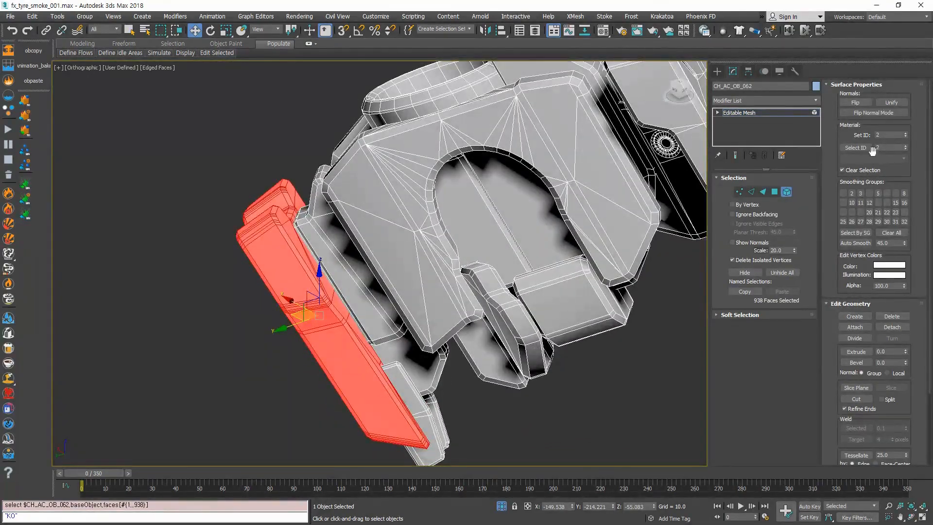
{"action": "middle_click_drag", "start_coordinate": [287, 406], "coordinate": [360, 347], "text": "alt"}
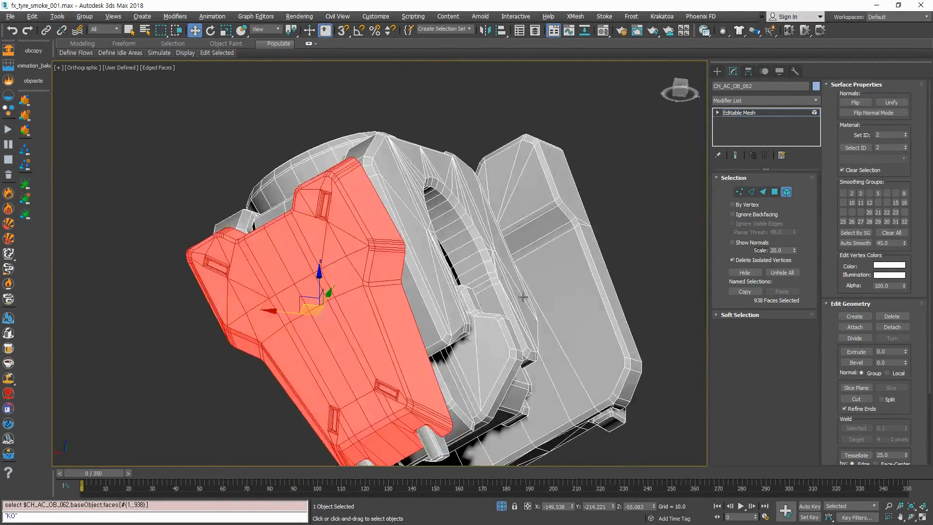
{"action": "middle_click_drag", "start_coordinate": [525, 292], "coordinate": [520, 309], "text": "alt"}
{"action": "scroll", "coordinate": [520, 309], "scroll_direction": "down", "scroll_amount": 3}
{"action": "left_click", "coordinate": [897, 330]}
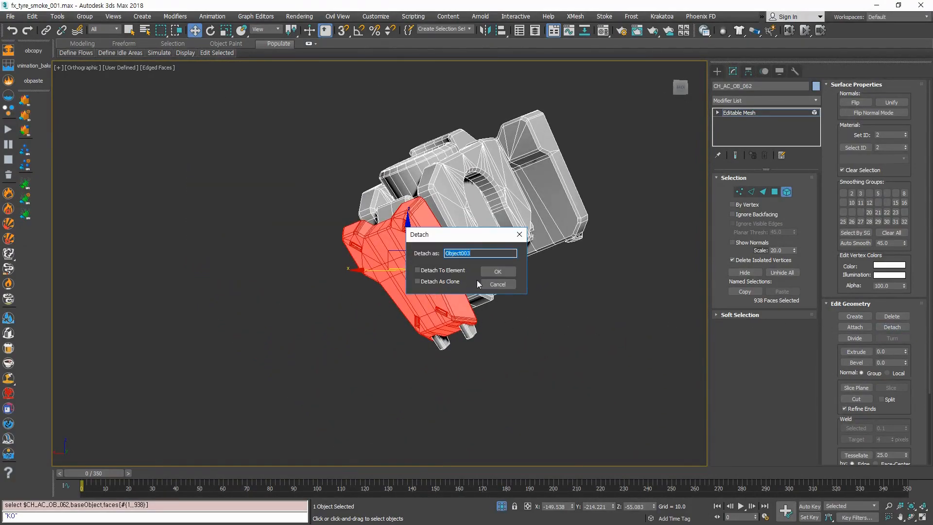
{"action": "key", "text": "Return"}
Step: Turn off the plug-in keyboard shortcut override and leave element editing of the hip armour
{"action": "left_click", "coordinate": [432, 300]}
{"action": "middle_click_drag", "start_coordinate": [527, 327], "coordinate": [429, 318], "text": "alt"}
{"action": "key", "text": "5"}
{"action": "left_click", "coordinate": [325, 31]}
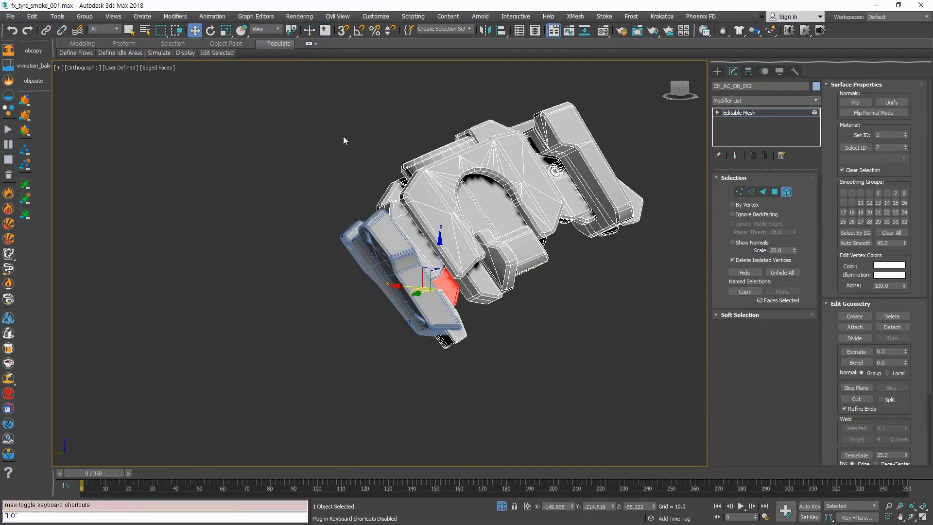
{"action": "middle_click_drag", "start_coordinate": [347, 189], "coordinate": [297, 200]}
{"action": "left_click", "coordinate": [306, 203]}
{"action": "key", "text": "5"}
{"action": "left_click", "coordinate": [503, 325]}
Step: Select the detached side plate and isolate it
{"action": "left_click", "coordinate": [358, 300]}
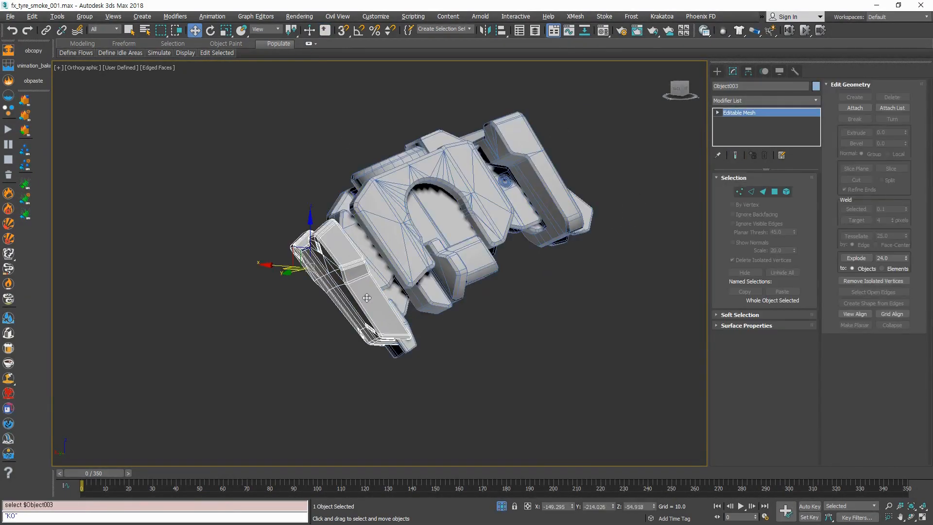
{"action": "key", "text": "alt+q"}
{"action": "key", "text": "w"}
{"action": "middle_click_drag", "start_coordinate": [400, 267], "coordinate": [409, 296], "text": "alt"}
{"action": "middle_click_drag", "start_coordinate": [382, 260], "coordinate": [358, 266], "text": "alt"}
{"action": "scroll", "coordinate": [367, 258], "scroll_direction": "up", "scroll_amount": 3}
Step: Add an Unwrap UVW modifier to the detached side plate
{"action": "left_click", "coordinate": [816, 102]}
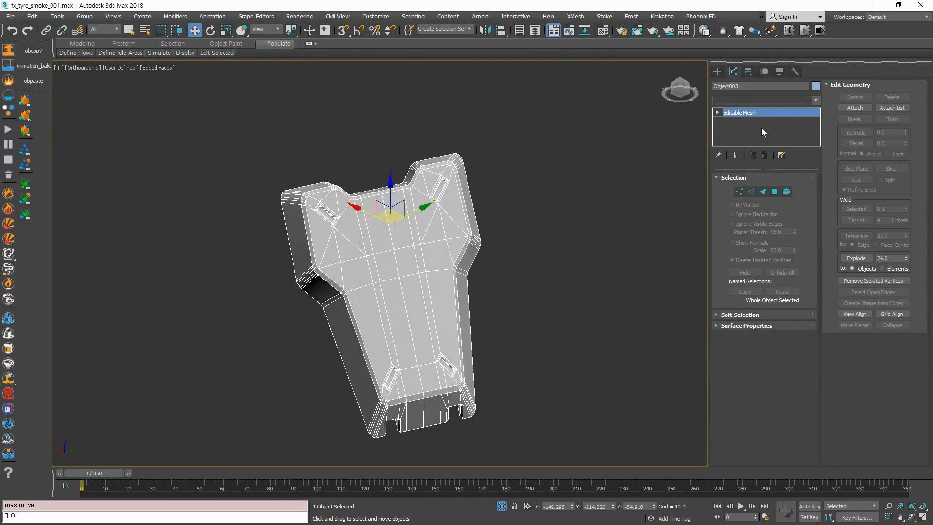
{"action": "key", "text": "u"}
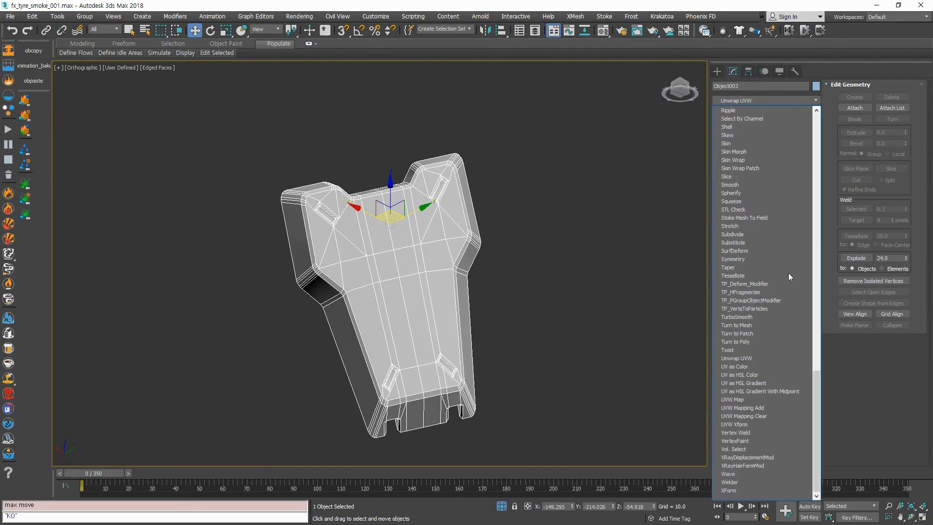
{"action": "left_click", "coordinate": [736, 358]}
{"action": "middle_click_drag", "start_coordinate": [492, 315], "coordinate": [506, 297], "text": "alt"}
{"action": "scroll", "coordinate": [500, 334], "scroll_direction": "up", "scroll_amount": 2}
{"action": "scroll", "coordinate": [831, 185], "scroll_direction": "down", "scroll_amount": 2}
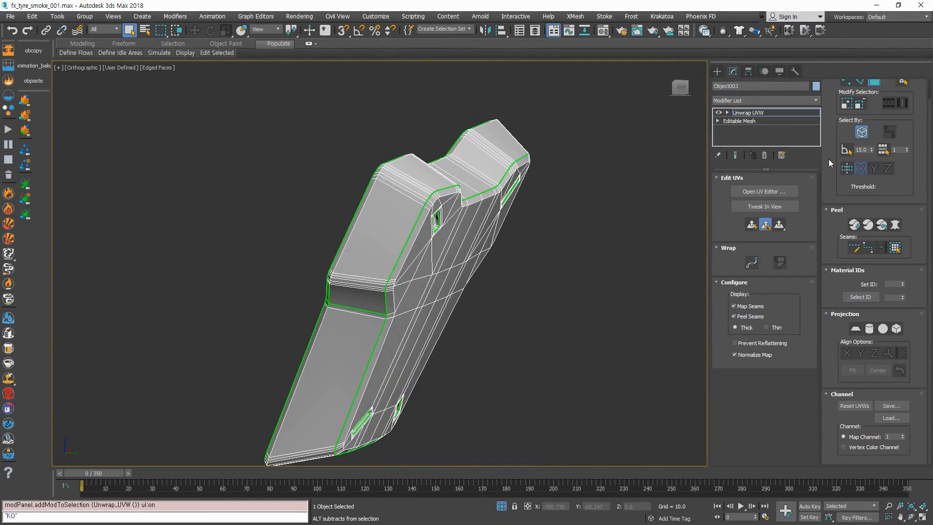
Step: Set the Unwrap UVW map channel to 2 and open the UV editor for the side plate
{"action": "left_click", "coordinate": [903, 434]}
{"action": "left_click", "coordinate": [415, 290]}
{"action": "middle_click_drag", "start_coordinate": [420, 291], "coordinate": [478, 320], "text": "alt"}
{"action": "scroll", "coordinate": [479, 321], "scroll_direction": "down", "scroll_amount": 5}
{"action": "scroll", "coordinate": [448, 327], "scroll_direction": "up", "scroll_amount": 2}
{"action": "left_click", "coordinate": [440, 298]}
{"action": "left_click", "coordinate": [762, 190]}
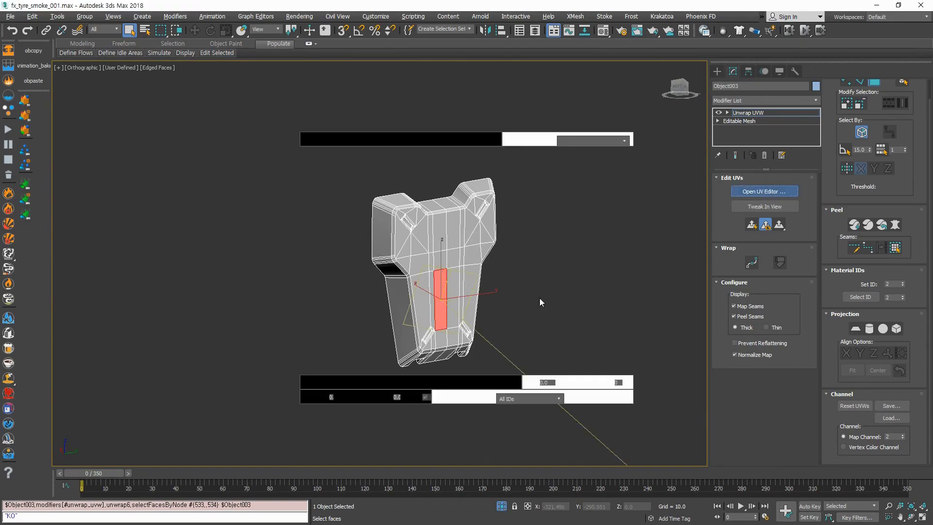
Step: Select the flat faces on the left and centre of the plate's upper inner side
{"action": "scroll", "coordinate": [505, 309], "scroll_direction": "down", "scroll_amount": 4}
{"action": "middle_click_drag", "start_coordinate": [389, 295], "coordinate": [524, 311]}
{"action": "scroll", "coordinate": [545, 310], "scroll_direction": "up", "scroll_amount": 4}
{"action": "middle_click_drag", "start_coordinate": [421, 282], "coordinate": [484, 306]}
{"action": "scroll", "coordinate": [422, 305], "scroll_direction": "down", "scroll_amount": 3}
{"action": "scroll", "coordinate": [484, 304], "scroll_direction": "up", "scroll_amount": 5}
{"action": "left_click", "coordinate": [443, 235]}
{"action": "scroll", "coordinate": [439, 248], "scroll_direction": "up", "scroll_amount": 4}
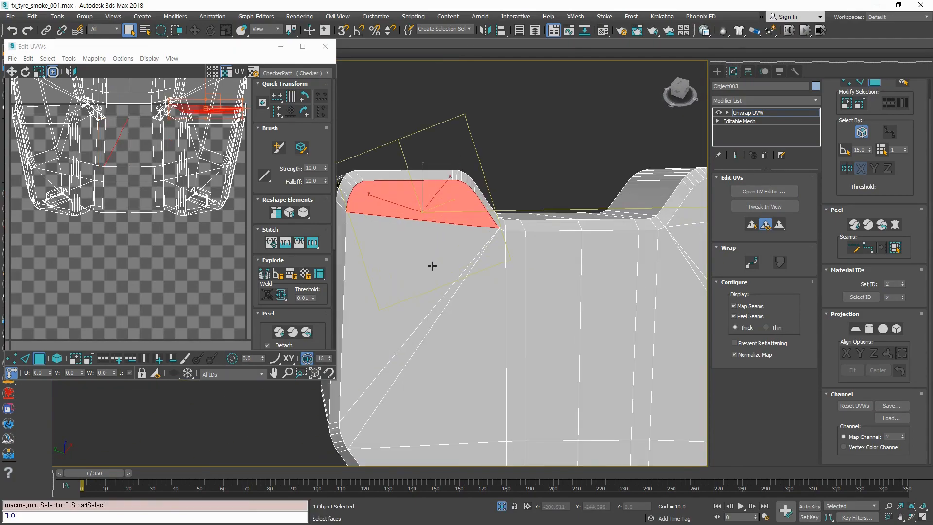
{"action": "left_click", "coordinate": [432, 266], "text": "ctrl"}
{"action": "left_click", "coordinate": [498, 340], "text": "ctrl"}
{"action": "left_click", "coordinate": [516, 334], "text": "ctrl"}
{"action": "left_click", "coordinate": [559, 335], "text": "ctrl"}
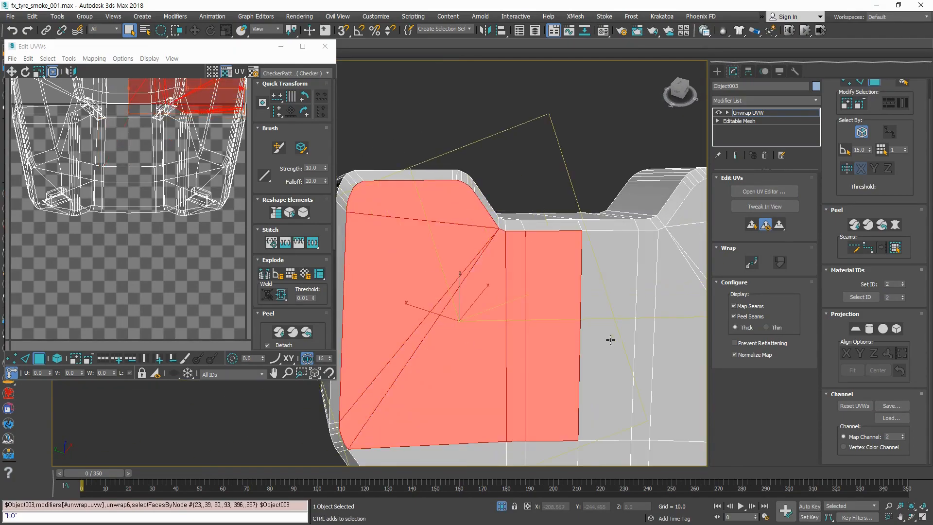
{"action": "left_click", "coordinate": [612, 340], "text": "ctrl"}
Step: Add the remaining flat faces on the right of the plate's upper inner side to the selection
{"action": "middle_click_drag", "start_coordinate": [641, 348], "coordinate": [551, 257]}
{"action": "left_click", "coordinate": [517, 334], "text": "ctrl"}
{"action": "left_click", "coordinate": [583, 333], "text": "ctrl"}
{"action": "left_click", "coordinate": [614, 333], "text": "ctrl"}
{"action": "left_click", "coordinate": [632, 301], "text": "ctrl"}
{"action": "left_click", "coordinate": [616, 195], "text": "ctrl"}
Step: Add the lower left faces and the long central strips between the two slots to the selection
{"action": "scroll", "coordinate": [540, 324], "scroll_direction": "down", "scroll_amount": 5}
{"action": "left_click", "coordinate": [462, 226], "text": "ctrl"}
{"action": "left_click", "coordinate": [459, 270], "text": "ctrl"}
{"action": "left_click", "coordinate": [445, 303], "text": "ctrl"}
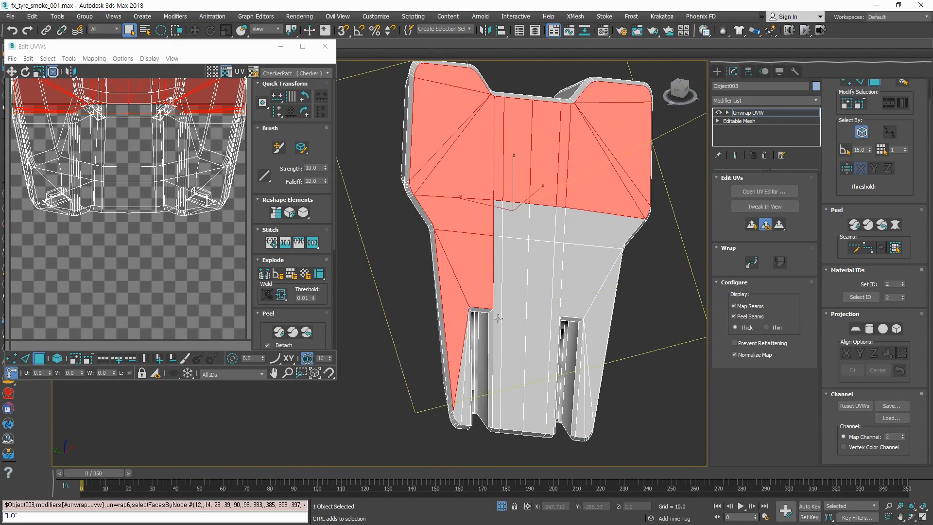
{"action": "left_click", "coordinate": [497, 318], "text": "ctrl"}
{"action": "left_click", "coordinate": [515, 321], "text": "ctrl"}
{"action": "left_click", "coordinate": [542, 327], "text": "ctrl"}
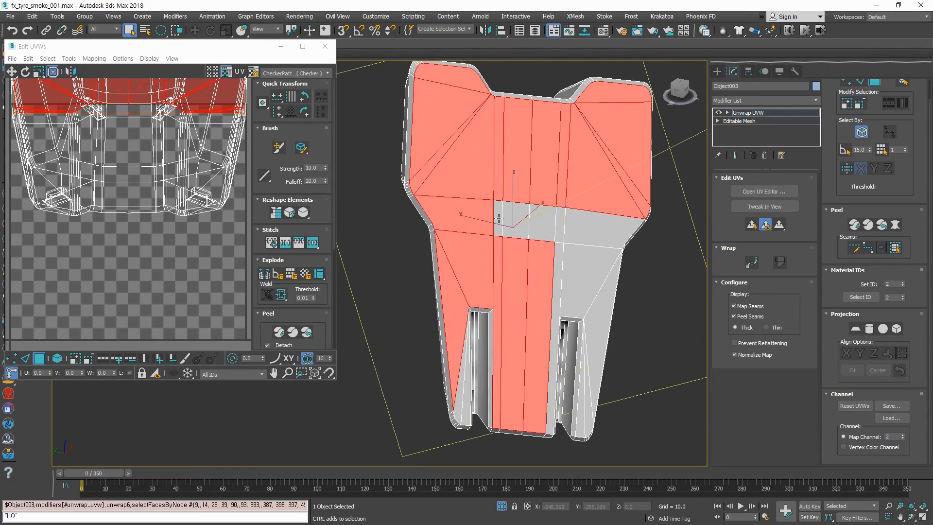
Step: Add the middle band of faces and the lower right faces of the plate's inner side to the selection
{"action": "left_click", "coordinate": [499, 218], "text": "ctrl"}
{"action": "left_click", "coordinate": [516, 219], "text": "ctrl"}
{"action": "left_click", "coordinate": [546, 226], "text": "ctrl"}
{"action": "left_click", "coordinate": [559, 226], "text": "ctrl"}
{"action": "left_click", "coordinate": [559, 263], "text": "ctrl"}
{"action": "left_click", "coordinate": [596, 231], "text": "ctrl"}
{"action": "left_click", "coordinate": [595, 343], "text": "ctrl"}
Step: Add the remaining narrow faces beside the two slots to the selection of the plate's inner side
{"action": "middle_click_drag", "start_coordinate": [593, 350], "coordinate": [543, 333], "text": "alt"}
{"action": "scroll", "coordinate": [543, 332], "scroll_direction": "up", "scroll_amount": 5}
{"action": "left_click", "coordinate": [546, 334], "text": "ctrl"}
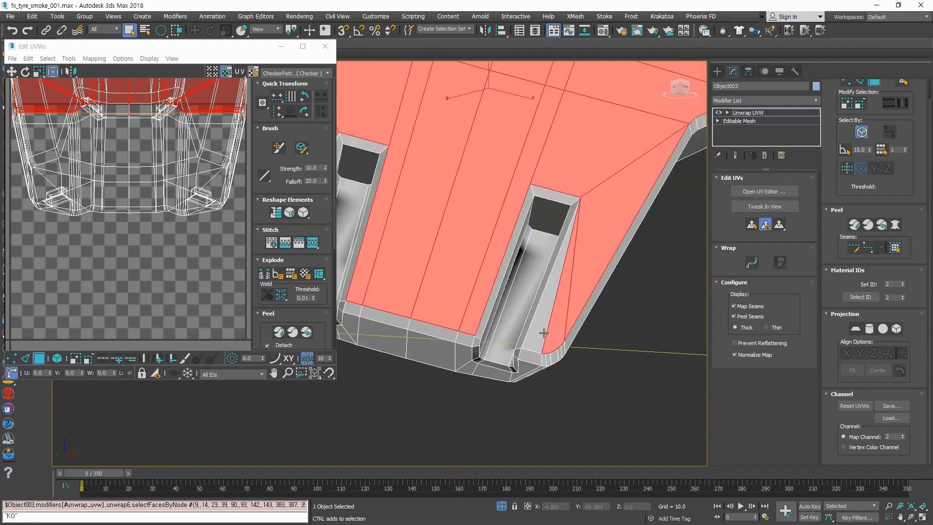
{"action": "left_click", "coordinate": [541, 334], "text": "ctrl"}
{"action": "middle_click_drag", "start_coordinate": [400, 318], "coordinate": [576, 357]}
{"action": "left_click", "coordinate": [474, 314], "text": "ctrl"}
{"action": "left_click", "coordinate": [450, 297], "text": "ctrl"}
{"action": "scroll", "coordinate": [495, 292], "scroll_direction": "down", "scroll_amount": 5}
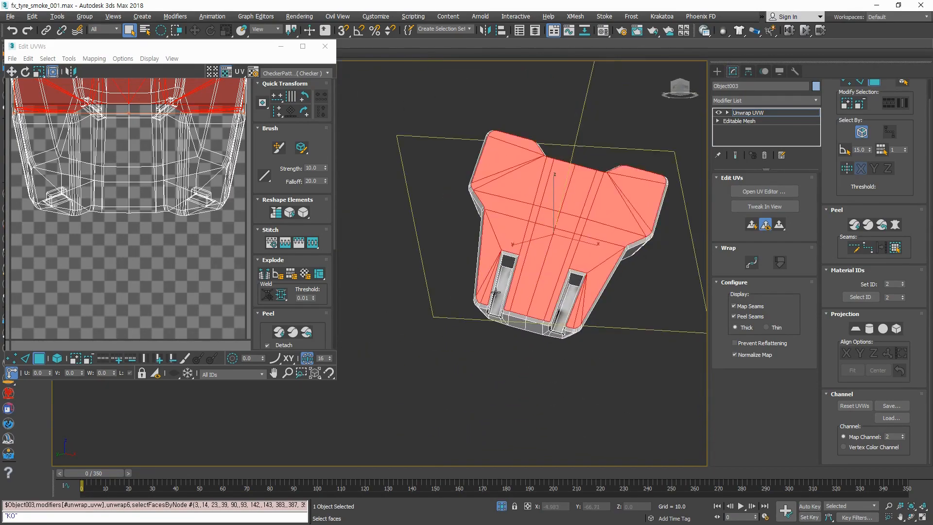
Step: Break the selected inner faces into their own UV cluster and move it above the rest of the UV layout
{"action": "middle_click_drag", "start_coordinate": [495, 292], "coordinate": [297, 320], "text": "alt"}
{"action": "left_click", "coordinate": [268, 276]}
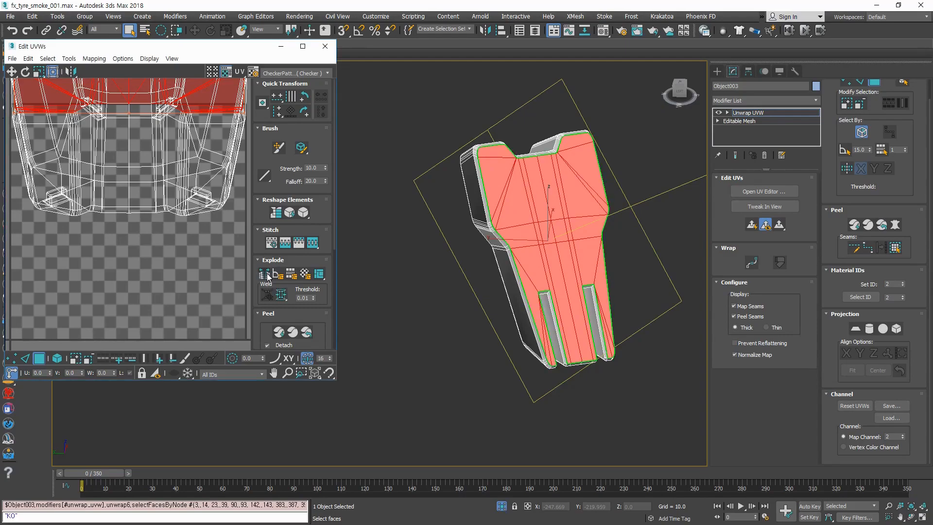
{"action": "scroll", "coordinate": [126, 299], "scroll_direction": "down", "scroll_amount": 5}
{"action": "left_click_drag", "start_coordinate": [128, 235], "coordinate": [181, 122]}
Step: Examine the plate's outer side, its small recessed slots and its bevelled edges
{"action": "middle_click_drag", "start_coordinate": [613, 229], "coordinate": [672, 236], "text": "alt"}
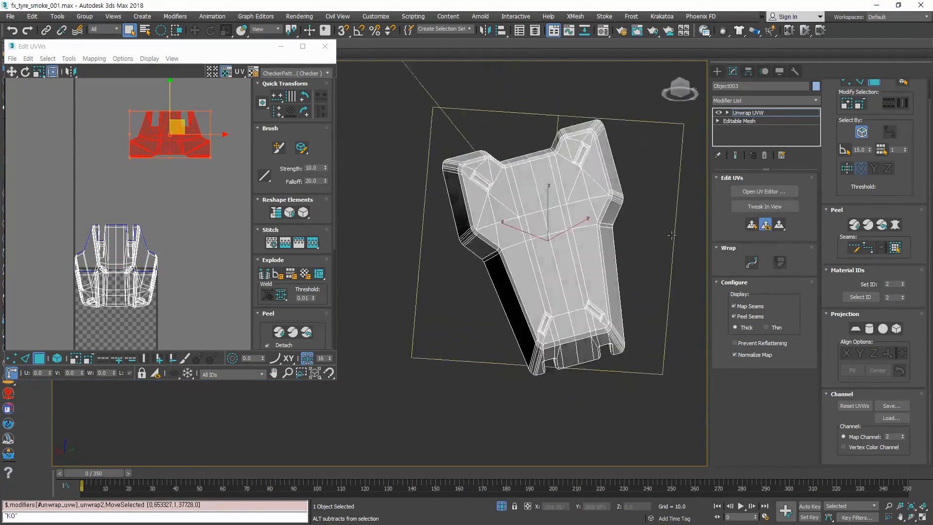
{"action": "scroll", "coordinate": [562, 315], "scroll_direction": "up", "scroll_amount": 3}
{"action": "middle_click_drag", "start_coordinate": [582, 315], "coordinate": [633, 338], "text": "alt"}
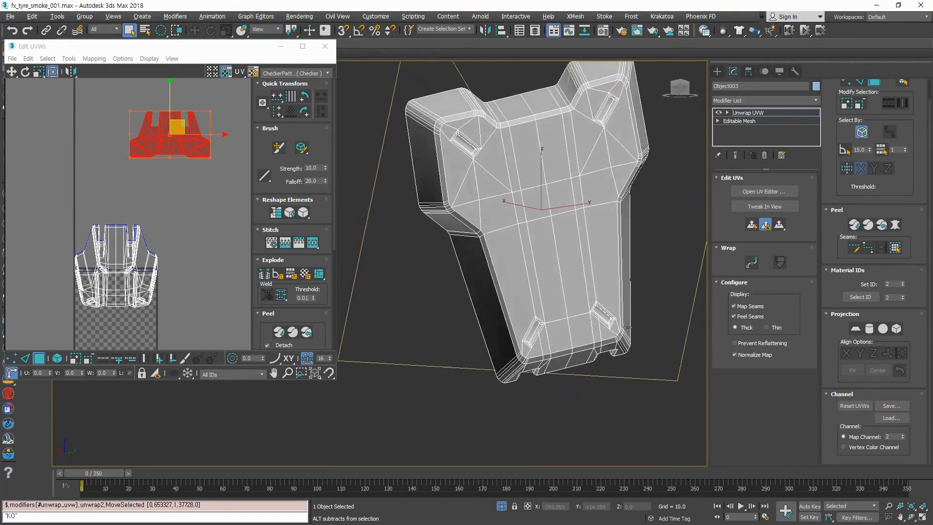
{"action": "middle_click_drag", "start_coordinate": [501, 162], "coordinate": [545, 213], "text": "alt"}
{"action": "left_click", "coordinate": [476, 137]}
{"action": "scroll", "coordinate": [545, 219], "scroll_direction": "up", "scroll_amount": 6}
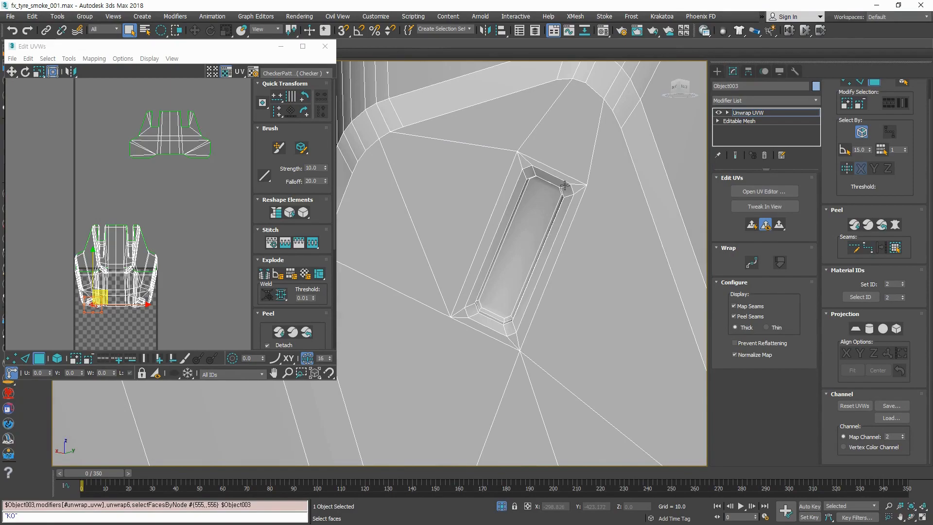
{"action": "left_click", "coordinate": [573, 188]}
{"action": "scroll", "coordinate": [573, 190], "scroll_direction": "down", "scroll_amount": 10}
{"action": "middle_click_drag", "start_coordinate": [470, 271], "coordinate": [581, 290]}
{"action": "scroll", "coordinate": [579, 272], "scroll_direction": "down", "scroll_amount": 5}
{"action": "middle_click_drag", "start_coordinate": [579, 254], "coordinate": [558, 296], "text": "alt"}
{"action": "middle_click_drag", "start_coordinate": [465, 258], "coordinate": [571, 277]}
{"action": "scroll", "coordinate": [570, 277], "scroll_direction": "up", "scroll_amount": 2}
{"action": "middle_click_drag", "start_coordinate": [559, 276], "coordinate": [465, 221], "text": "alt"}
{"action": "middle_click_drag", "start_coordinate": [463, 282], "coordinate": [470, 225]}
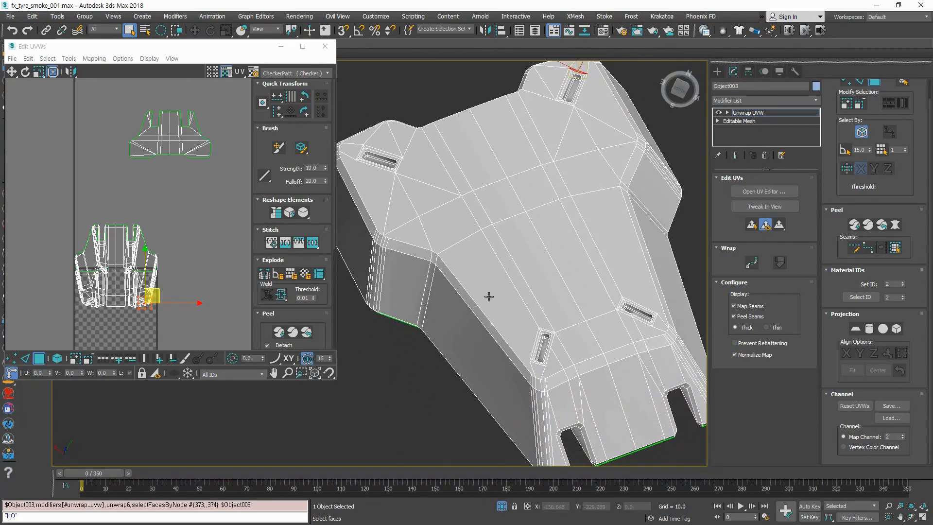
{"action": "scroll", "coordinate": [479, 319], "scroll_direction": "down", "scroll_amount": 3}
{"action": "middle_click_drag", "start_coordinate": [479, 318], "coordinate": [505, 265]}
{"action": "middle_click_drag", "start_coordinate": [505, 264], "coordinate": [577, 338], "text": "alt"}
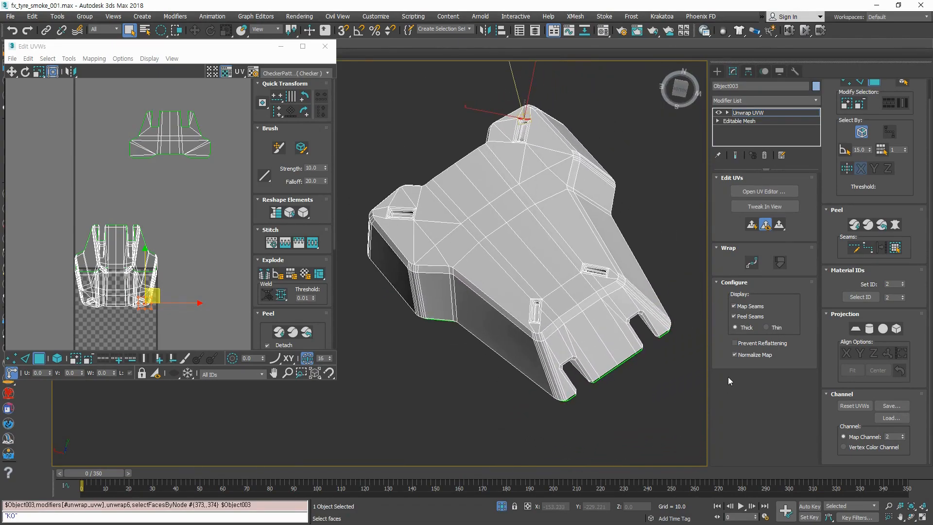
Step: Switch to edge selection and select the row of edges along the lower rim of the plate's front panel
{"action": "key", "text": "2"}
{"action": "scroll", "coordinate": [585, 321], "scroll_direction": "up", "scroll_amount": 3}
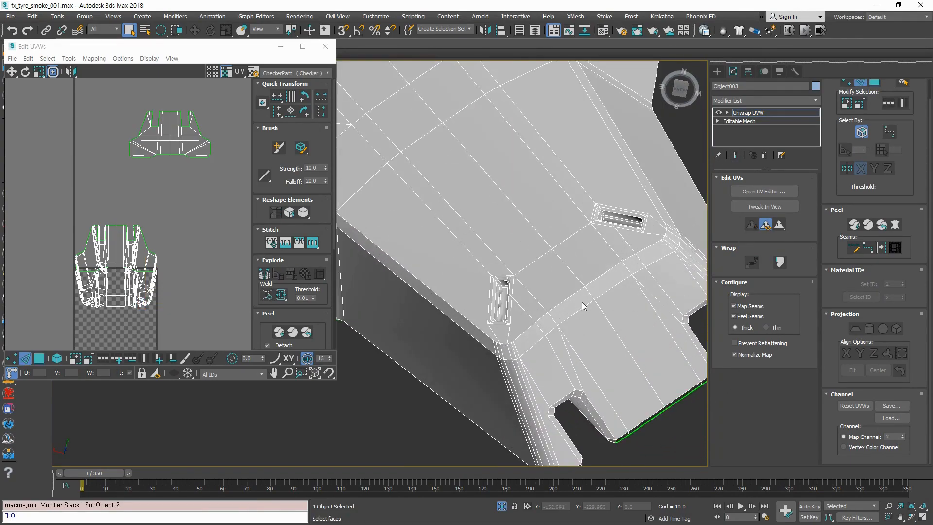
{"action": "left_click", "coordinate": [578, 311]}
{"action": "middle_click_drag", "start_coordinate": [576, 316], "coordinate": [573, 267]}
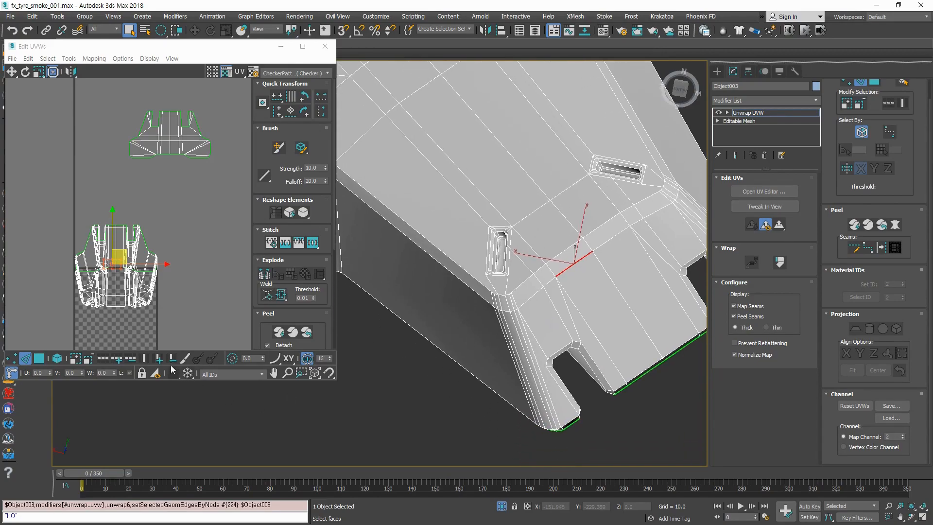
{"action": "left_click", "coordinate": [117, 360]}
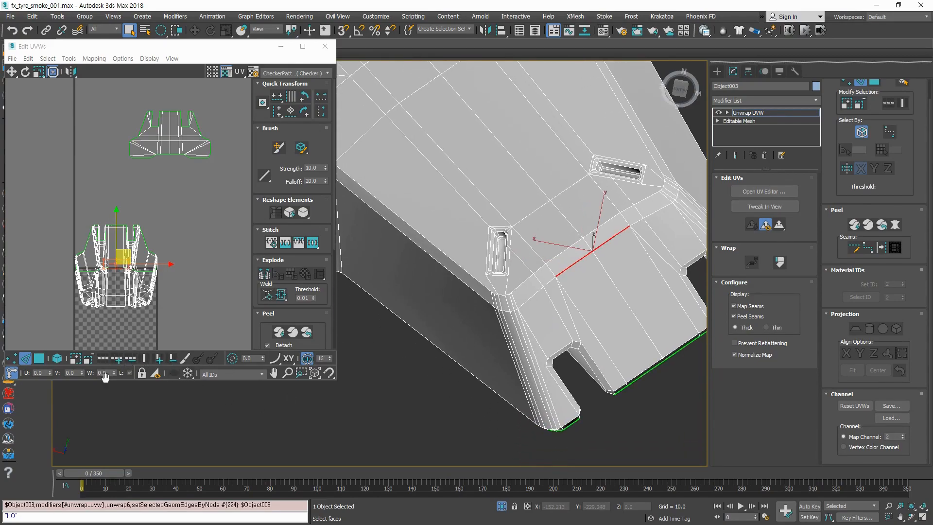
{"action": "scroll", "coordinate": [542, 285], "scroll_direction": "up", "scroll_amount": 3}
{"action": "left_click", "coordinate": [536, 295], "text": "ctrl"}
{"action": "middle_click_drag", "start_coordinate": [675, 204], "coordinate": [515, 295]}
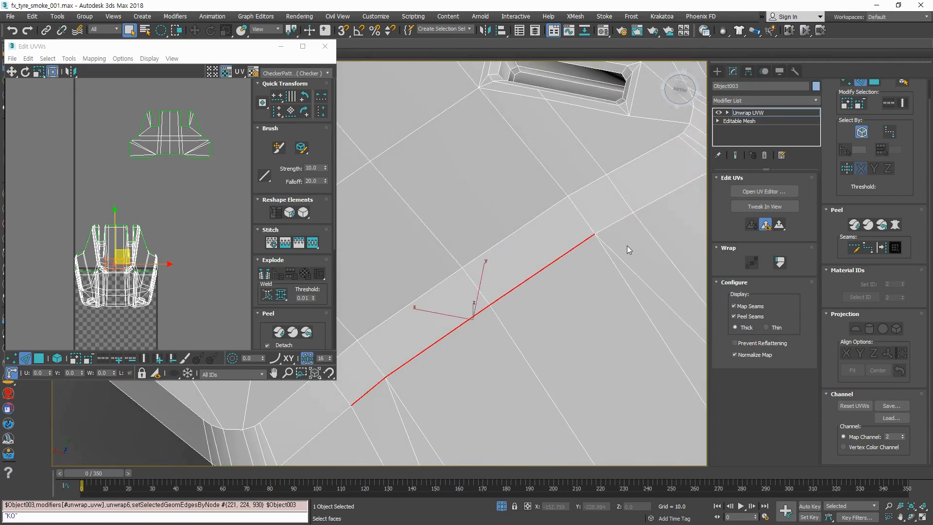
{"action": "left_click", "coordinate": [620, 222], "text": "ctrl"}
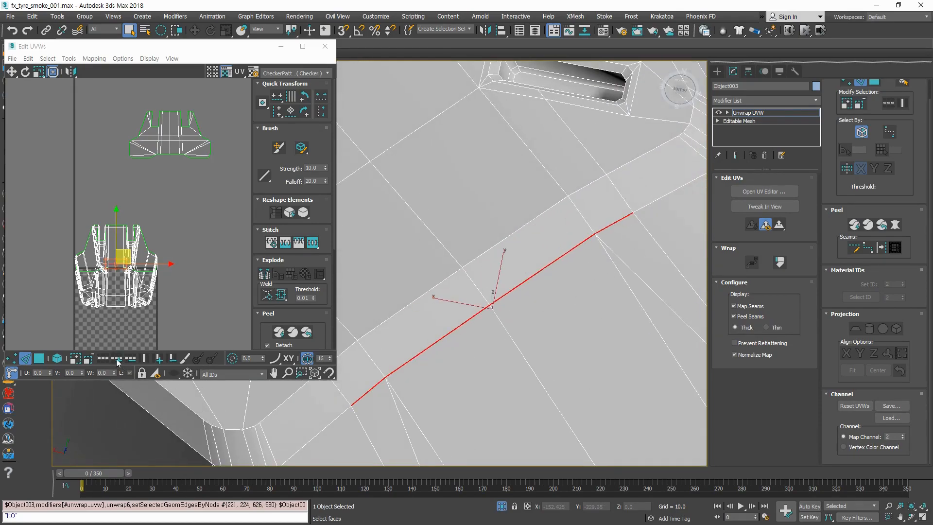
Step: Add the rounded corner edge to the selection and grow the edge loop up the panel's long sides
{"action": "scroll", "coordinate": [440, 341], "scroll_direction": "down", "scroll_amount": 5}
{"action": "middle_click_drag", "start_coordinate": [439, 341], "coordinate": [583, 280], "text": "alt"}
{"action": "scroll", "coordinate": [372, 315], "scroll_direction": "up", "scroll_amount": 5}
{"action": "scroll", "coordinate": [373, 315], "scroll_direction": "up", "scroll_amount": 3}
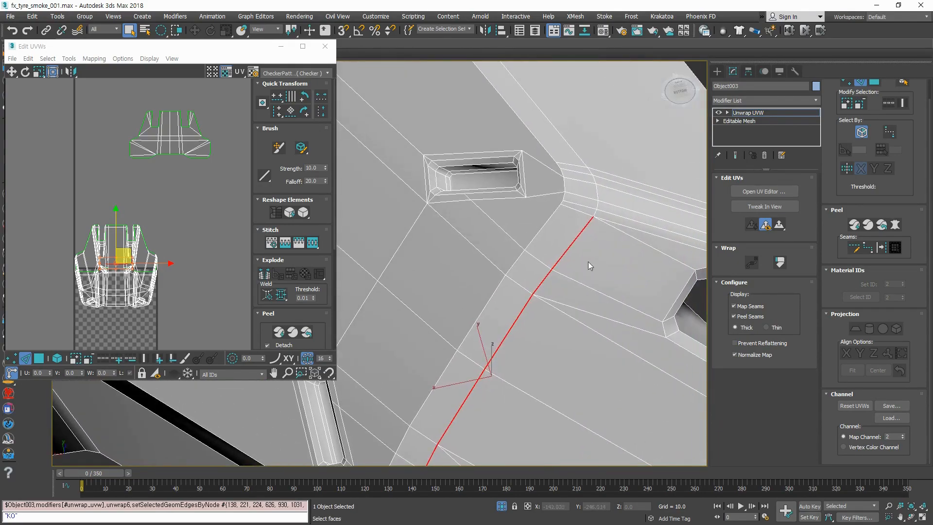
{"action": "left_click", "coordinate": [595, 213], "text": "ctrl"}
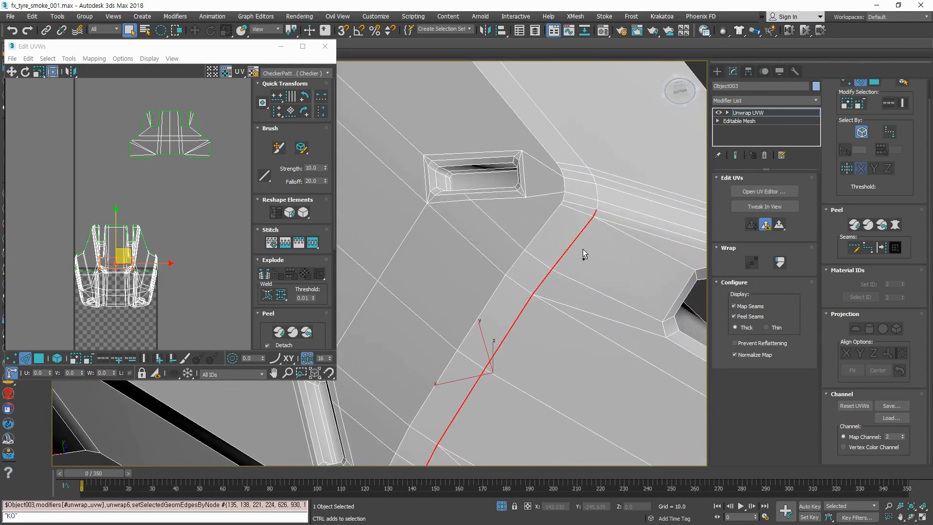
{"action": "left_click", "coordinate": [117, 358]}
{"action": "scroll", "coordinate": [564, 276], "scroll_direction": "down", "scroll_amount": 8}
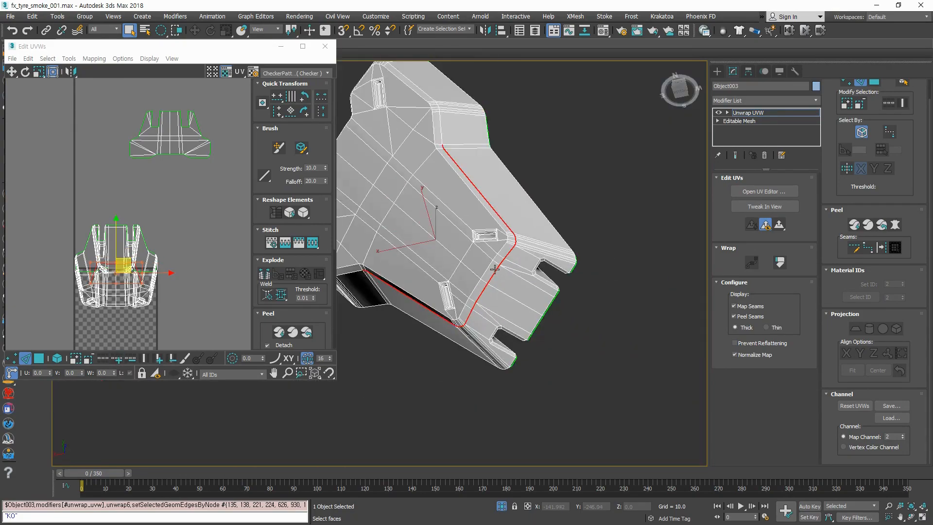
Step: Grow the edge loop around the plate's upper lobes to complete the front panel's outline
{"action": "middle_click_drag", "start_coordinate": [565, 276], "coordinate": [530, 299], "text": "alt"}
{"action": "scroll", "coordinate": [490, 204], "scroll_direction": "up", "scroll_amount": 6}
{"action": "middle_click_drag", "start_coordinate": [491, 204], "coordinate": [549, 292], "text": "alt"}
{"action": "scroll", "coordinate": [555, 296], "scroll_direction": "down", "scroll_amount": 4}
{"action": "scroll", "coordinate": [549, 292], "scroll_direction": "up", "scroll_amount": 4}
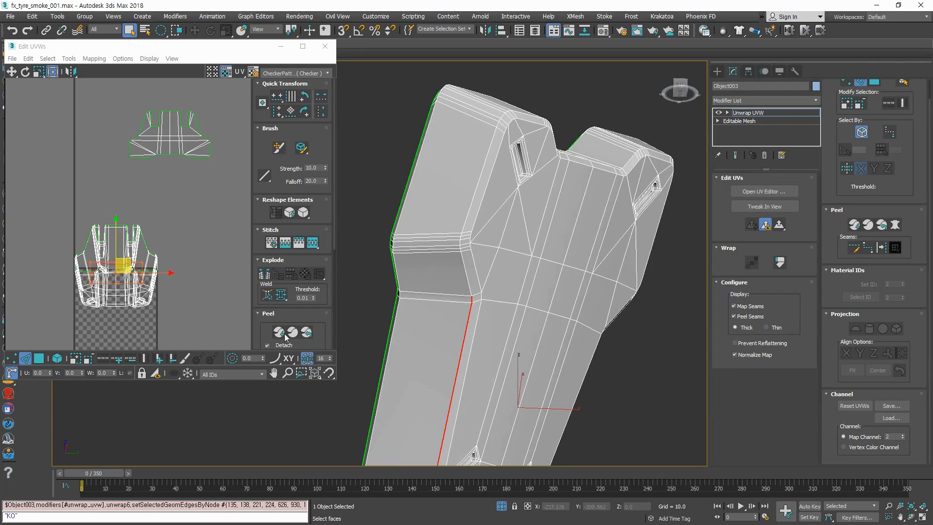
{"action": "left_click", "coordinate": [116, 359]}
{"action": "left_click", "coordinate": [117, 359]}
{"action": "left_click", "coordinate": [122, 361]}
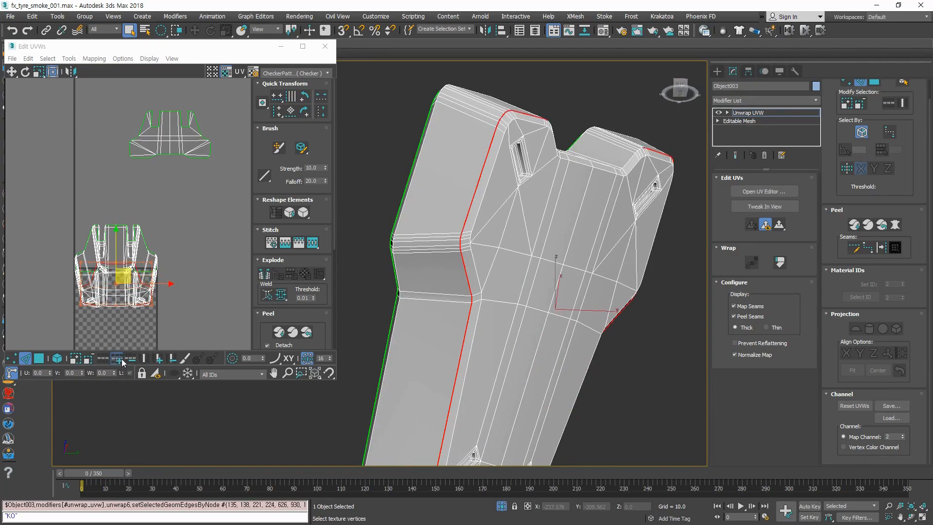
Step: Break the UVs along the selected outline of the front panel and check the seam around the plate
{"action": "middle_click_drag", "start_coordinate": [476, 190], "coordinate": [598, 177], "text": "alt"}
{"action": "middle_click_drag", "start_coordinate": [573, 307], "coordinate": [539, 229], "text": "alt"}
{"action": "scroll", "coordinate": [568, 262], "scroll_direction": "down", "scroll_amount": 2}
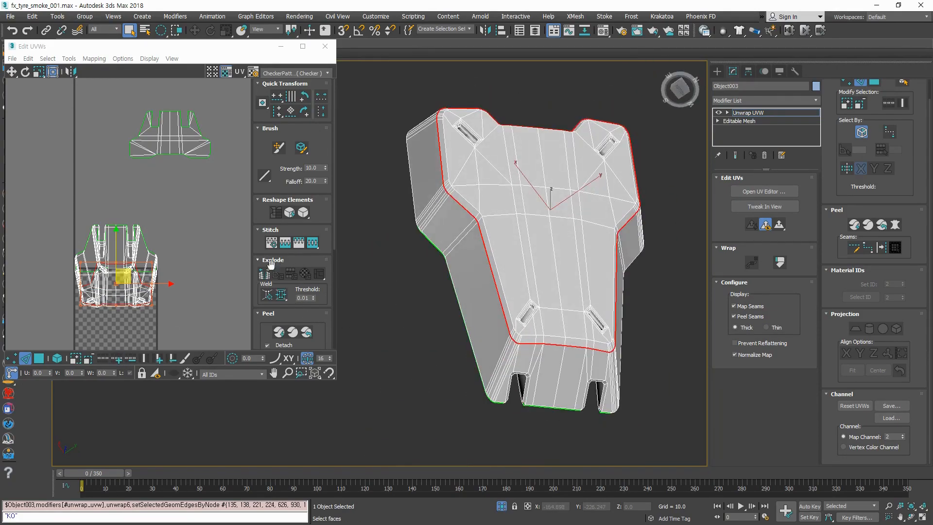
{"action": "left_click", "coordinate": [267, 274]}
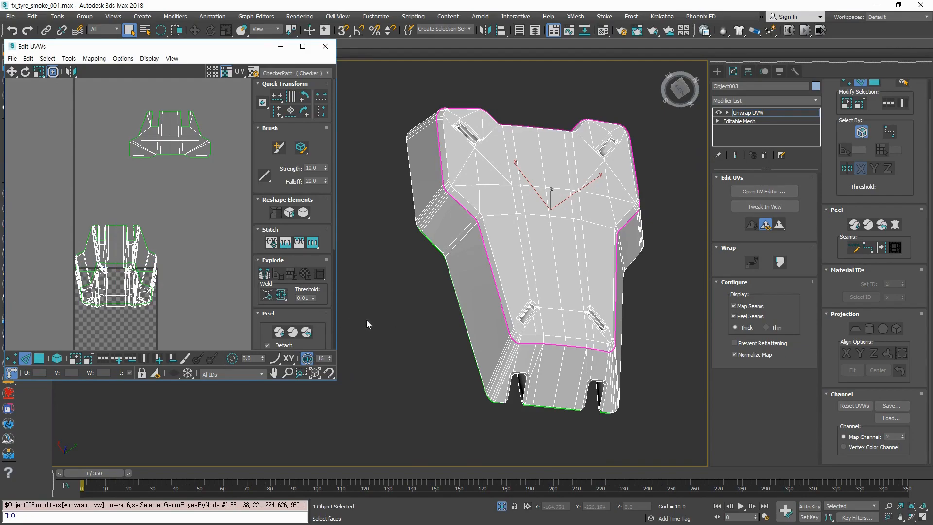
{"action": "middle_click_drag", "start_coordinate": [497, 307], "coordinate": [523, 285], "text": "alt"}
{"action": "middle_click_drag", "start_coordinate": [567, 248], "coordinate": [556, 275], "text": "alt"}
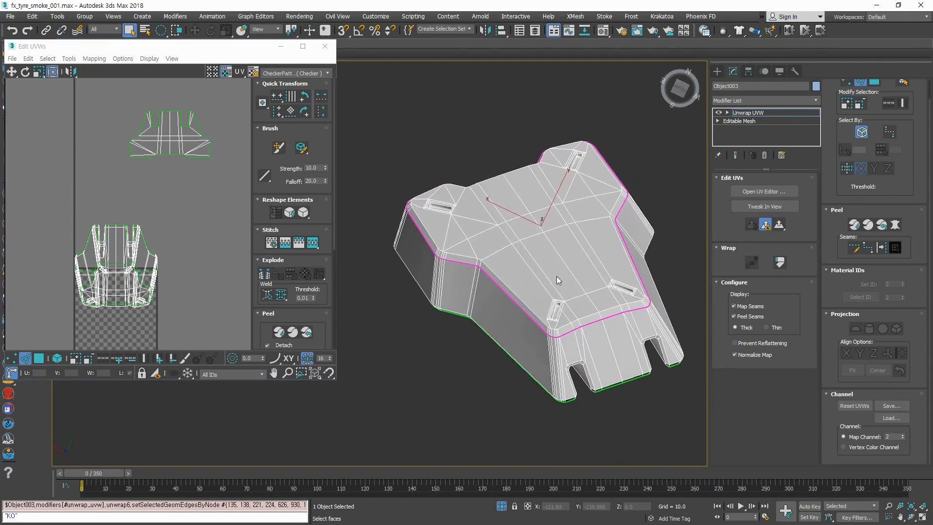
{"action": "left_click", "coordinate": [558, 244]}
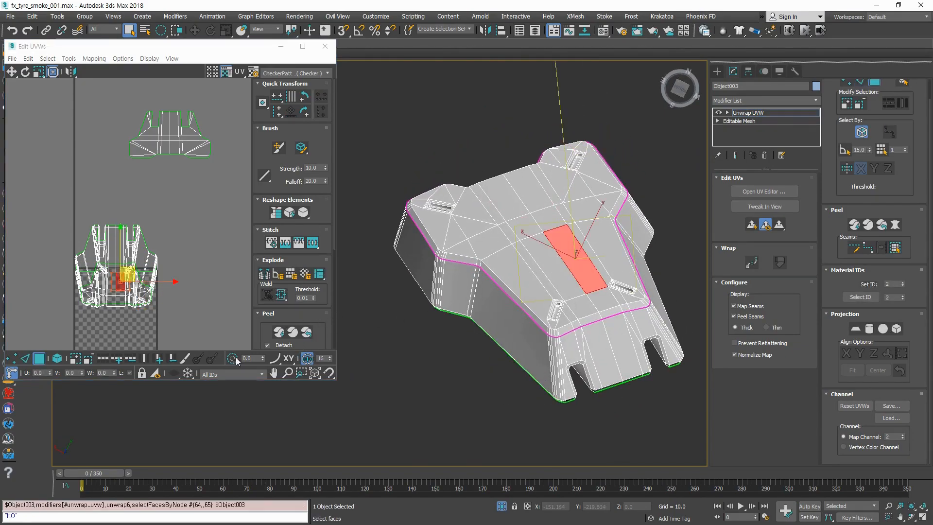
{"action": "left_click", "coordinate": [161, 361]}
{"action": "left_click", "coordinate": [161, 361]}
{"action": "left_click", "coordinate": [162, 360]}
{"action": "left_click", "coordinate": [162, 361]}
{"action": "left_click", "coordinate": [162, 360]}
{"action": "left_click", "coordinate": [161, 361]}
{"action": "left_click", "coordinate": [162, 360]}
{"action": "left_click", "coordinate": [162, 360]}
{"action": "left_click", "coordinate": [161, 360]}
{"action": "left_click", "coordinate": [173, 360]}
{"action": "left_click", "coordinate": [173, 360]}
{"action": "middle_click_drag", "start_coordinate": [578, 335], "coordinate": [572, 375], "text": "alt"}
{"action": "left_click", "coordinate": [424, 387]}
{"action": "middle_click_drag", "start_coordinate": [496, 365], "coordinate": [577, 325], "text": "alt"}
{"action": "scroll", "coordinate": [558, 331], "scroll_direction": "up", "scroll_amount": 4}
{"action": "left_click", "coordinate": [585, 330]}
{"action": "scroll", "coordinate": [606, 329], "scroll_direction": "down", "scroll_amount": 4}
{"action": "left_click", "coordinate": [196, 312]}
Step: Select a narrow front-panel face and grow the selection until it covers the whole front panel
{"action": "left_click", "coordinate": [644, 263]}
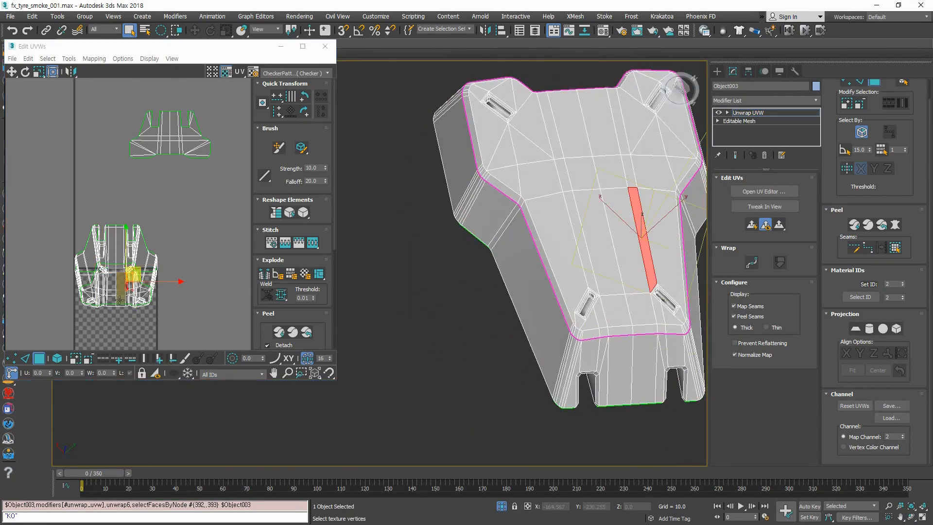
{"action": "scroll", "coordinate": [126, 298], "scroll_direction": "up", "scroll_amount": 5}
{"action": "scroll", "coordinate": [187, 330], "scroll_direction": "down", "scroll_amount": 2}
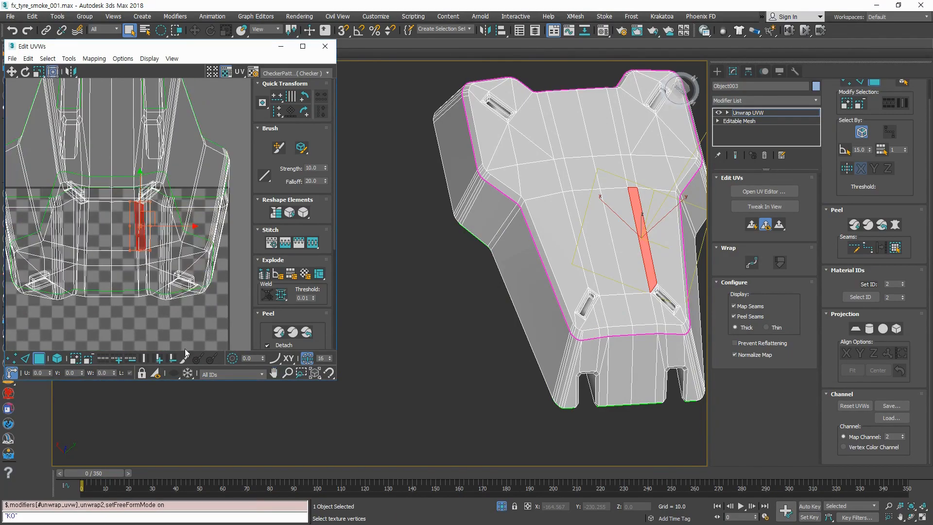
{"action": "left_click", "coordinate": [75, 359]}
{"action": "left_click", "coordinate": [75, 360]}
{"action": "left_click", "coordinate": [76, 360]}
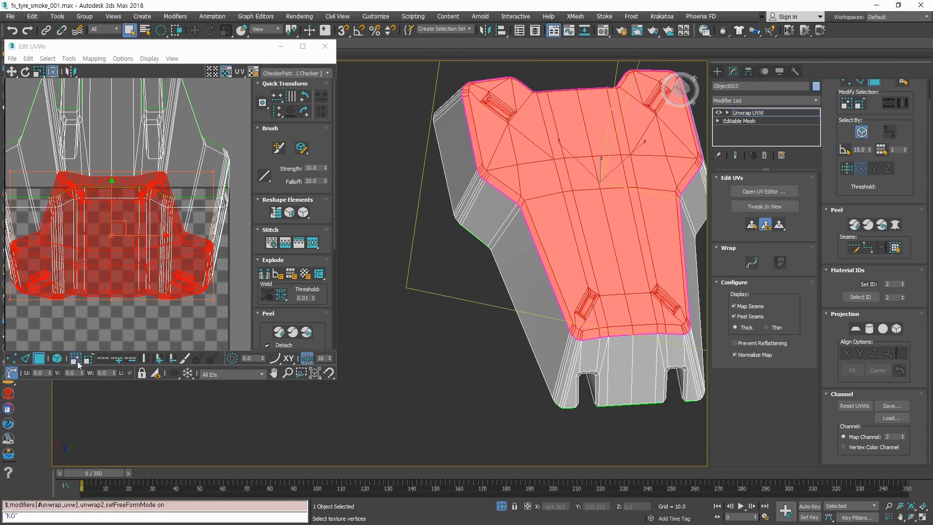
Step: Move the front panel's UV cluster out of the overlapping layout to the free space beside the inner side's cluster
{"action": "middle_click_drag", "start_coordinate": [432, 279], "coordinate": [433, 310]}
{"action": "scroll", "coordinate": [457, 328], "scroll_direction": "down", "scroll_amount": 5}
{"action": "scroll", "coordinate": [131, 277], "scroll_direction": "up", "scroll_amount": 2}
{"action": "scroll", "coordinate": [132, 276], "scroll_direction": "down", "scroll_amount": 4}
{"action": "scroll", "coordinate": [129, 251], "scroll_direction": "down", "scroll_amount": 4}
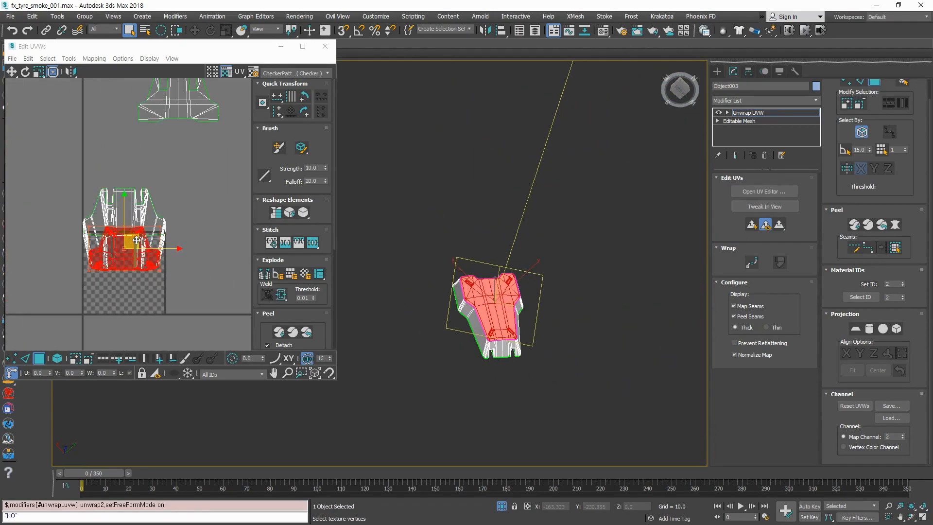
{"action": "left_click_drag", "start_coordinate": [138, 237], "coordinate": [88, 102]}
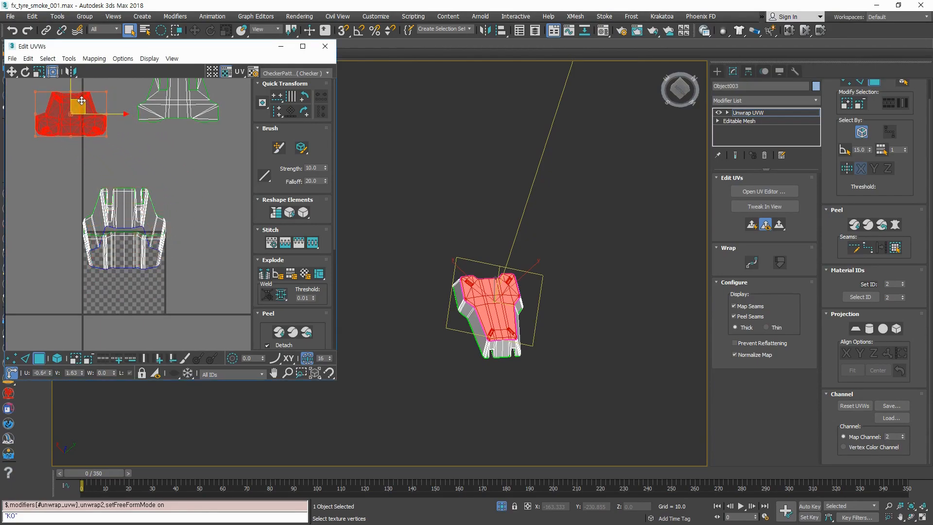
Step: Box-select the remaining UV cluster and examine the plate's walls and recessed slots
{"action": "middle_click_drag", "start_coordinate": [541, 355], "coordinate": [571, 337]}
{"action": "left_click_drag", "start_coordinate": [200, 297], "coordinate": [68, 180]}
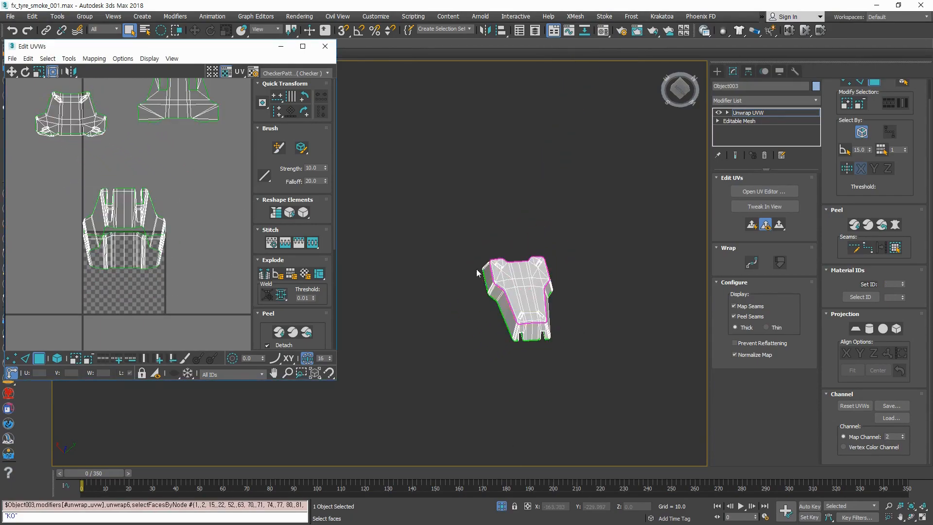
{"action": "left_click_drag", "start_coordinate": [182, 295], "coordinate": [53, 170]}
{"action": "scroll", "coordinate": [527, 312], "scroll_direction": "up", "scroll_amount": 3}
{"action": "middle_click_drag", "start_coordinate": [527, 311], "coordinate": [636, 335], "text": "alt"}
{"action": "scroll", "coordinate": [525, 243], "scroll_direction": "up", "scroll_amount": 5}
{"action": "scroll", "coordinate": [521, 252], "scroll_direction": "down", "scroll_amount": 5}
{"action": "left_click_drag", "start_coordinate": [636, 335], "coordinate": [495, 305], "text": "alt"}
{"action": "scroll", "coordinate": [569, 379], "scroll_direction": "up", "scroll_amount": 8}
{"action": "middle_click_drag", "start_coordinate": [494, 304], "coordinate": [567, 276], "text": "alt"}
Step: Select the floor faces of the four recessed slots on the front panel
{"action": "left_click", "coordinate": [539, 321]}
{"action": "scroll", "coordinate": [538, 321], "scroll_direction": "down", "scroll_amount": 5}
{"action": "scroll", "coordinate": [567, 277], "scroll_direction": "up", "scroll_amount": 5}
{"action": "left_click", "coordinate": [578, 229], "text": "ctrl"}
{"action": "scroll", "coordinate": [578, 229], "scroll_direction": "down", "scroll_amount": 5}
{"action": "middle_click_drag", "start_coordinate": [578, 229], "coordinate": [538, 266], "text": "alt"}
{"action": "scroll", "coordinate": [594, 168], "scroll_direction": "up", "scroll_amount": 5}
{"action": "left_click", "coordinate": [594, 169], "text": "ctrl"}
{"action": "scroll", "coordinate": [594, 168], "scroll_direction": "down", "scroll_amount": 5}
{"action": "scroll", "coordinate": [514, 274], "scroll_direction": "up", "scroll_amount": 5}
{"action": "left_click", "coordinate": [514, 274], "text": "ctrl"}
{"action": "scroll", "coordinate": [514, 274], "scroll_direction": "down", "scroll_amount": 5}
{"action": "middle_click_drag", "start_coordinate": [601, 354], "coordinate": [618, 367], "text": "alt"}
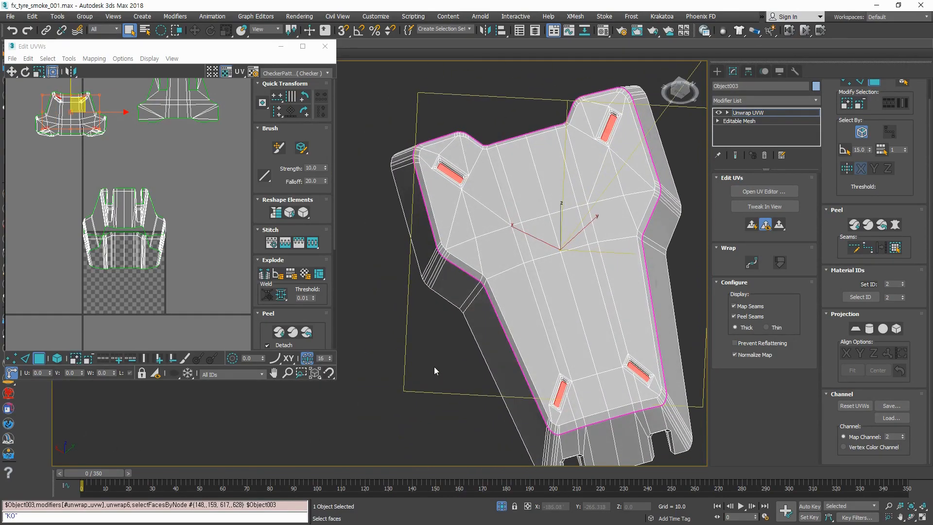
{"action": "scroll", "coordinate": [524, 329], "scroll_direction": "up", "scroll_amount": 3}
{"action": "scroll", "coordinate": [624, 322], "scroll_direction": "up", "scroll_amount": 3}
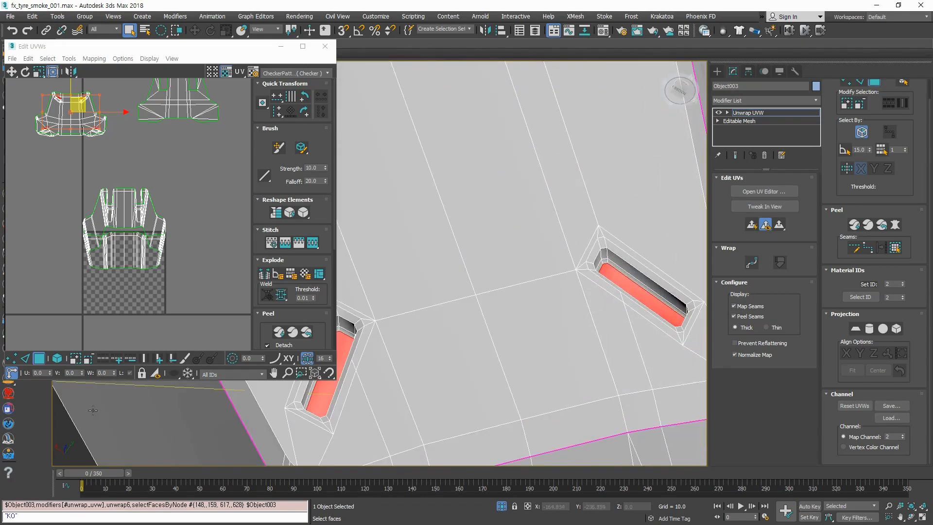
{"action": "scroll", "coordinate": [474, 266], "scroll_direction": "down", "scroll_amount": 5}
{"action": "middle_click_drag", "start_coordinate": [493, 283], "coordinate": [581, 327]}
{"action": "scroll", "coordinate": [500, 298], "scroll_direction": "down", "scroll_amount": 2}
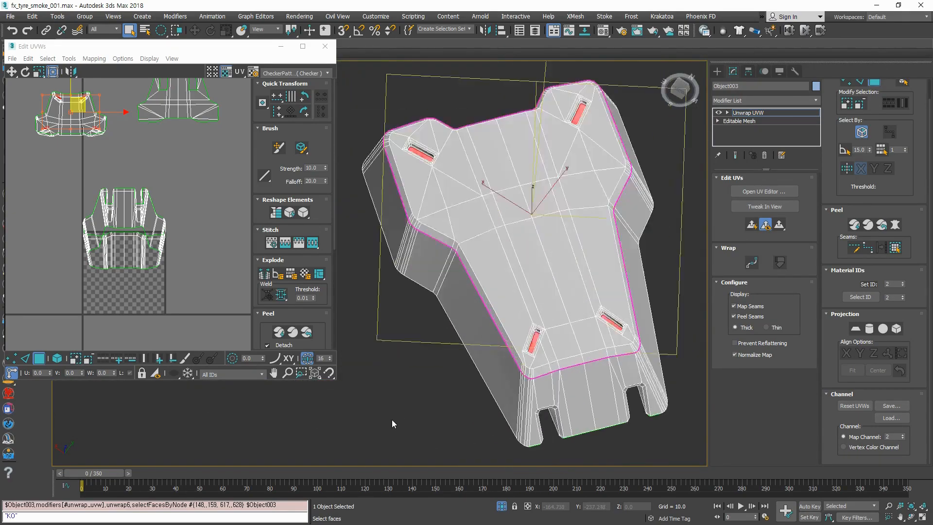
Step: Select only the floor of the front panel's lower left slot and add the strip beside it
{"action": "scroll", "coordinate": [392, 419], "scroll_direction": "up", "scroll_amount": 3}
{"action": "left_click", "coordinate": [583, 357]}
{"action": "left_click", "coordinate": [669, 261]}
{"action": "key", "text": "z"}
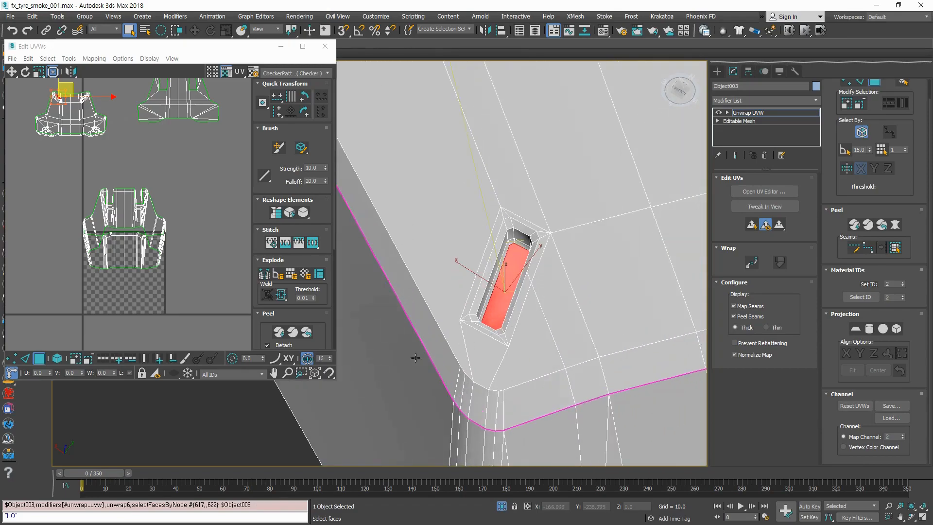
{"action": "middle_click_drag", "start_coordinate": [547, 249], "coordinate": [577, 286], "text": "alt"}
{"action": "scroll", "coordinate": [544, 276], "scroll_direction": "up", "scroll_amount": 5}
{"action": "left_click", "coordinate": [522, 265], "text": "ctrl"}
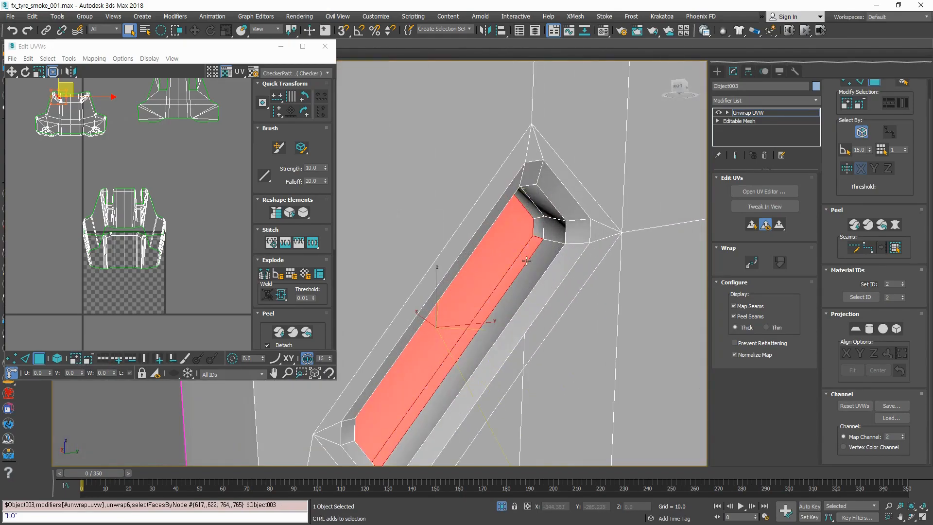
Step: Undo the last face addition and grow the lower left slot's floor selection outward to its walls and rim
{"action": "key", "text": "ctrl+z"}
{"action": "middle_click_drag", "start_coordinate": [529, 204], "coordinate": [514, 335], "text": "alt"}
{"action": "scroll", "coordinate": [445, 307], "scroll_direction": "down", "scroll_amount": 5}
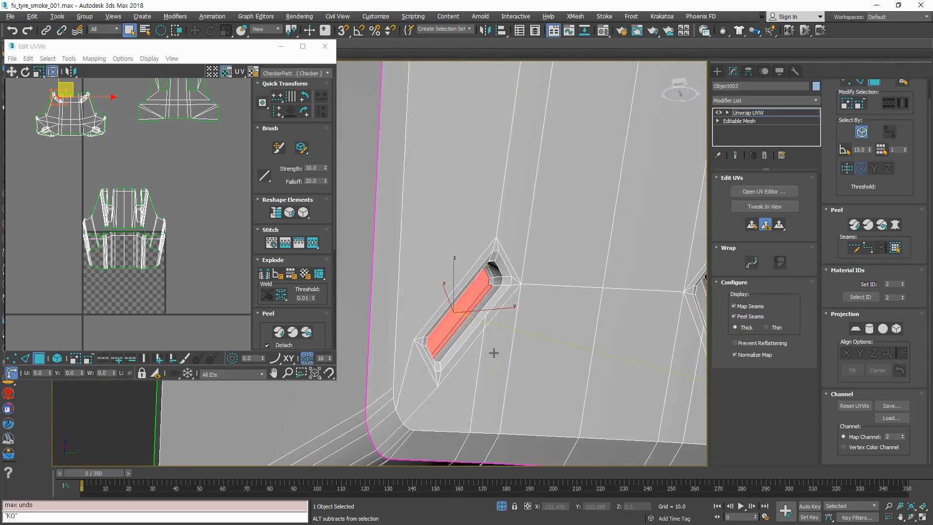
{"action": "left_click", "coordinate": [156, 362]}
{"action": "middle_click_drag", "start_coordinate": [401, 359], "coordinate": [346, 307], "text": "alt"}
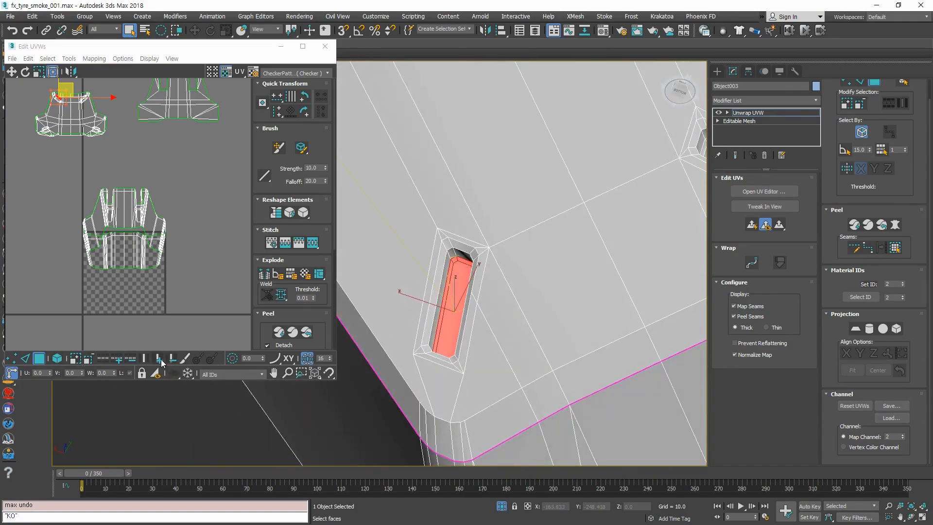
{"action": "left_click", "coordinate": [161, 360]}
{"action": "left_click", "coordinate": [161, 360]}
Step: Add the faces still missing from the lower left slot's walls and rim to the selection
{"action": "middle_click_drag", "start_coordinate": [382, 308], "coordinate": [513, 303], "text": "alt"}
{"action": "scroll", "coordinate": [429, 326], "scroll_direction": "up", "scroll_amount": 3}
{"action": "left_click", "coordinate": [464, 366], "text": "ctrl"}
{"action": "scroll", "coordinate": [483, 361], "scroll_direction": "down", "scroll_amount": 4}
{"action": "middle_click_drag", "start_coordinate": [530, 336], "coordinate": [534, 314], "text": "alt"}
{"action": "scroll", "coordinate": [516, 349], "scroll_direction": "up", "scroll_amount": 3}
{"action": "left_click", "coordinate": [518, 321], "text": "ctrl"}
{"action": "scroll", "coordinate": [520, 321], "scroll_direction": "down", "scroll_amount": 3}
Step: Break the lower left slot's faces into their own UV cluster and move it to free space above the layout
{"action": "left_click", "coordinate": [272, 271]}
{"action": "middle_click_drag", "start_coordinate": [121, 140], "coordinate": [160, 216]}
{"action": "left_click_drag", "start_coordinate": [103, 165], "coordinate": [115, 88]}
{"action": "left_click", "coordinate": [155, 214]}
{"action": "scroll", "coordinate": [191, 221], "scroll_direction": "down", "scroll_amount": 3}
{"action": "middle_click_drag", "start_coordinate": [549, 313], "coordinate": [520, 276], "text": "alt"}
{"action": "middle_click_drag", "start_coordinate": [658, 210], "coordinate": [494, 290]}
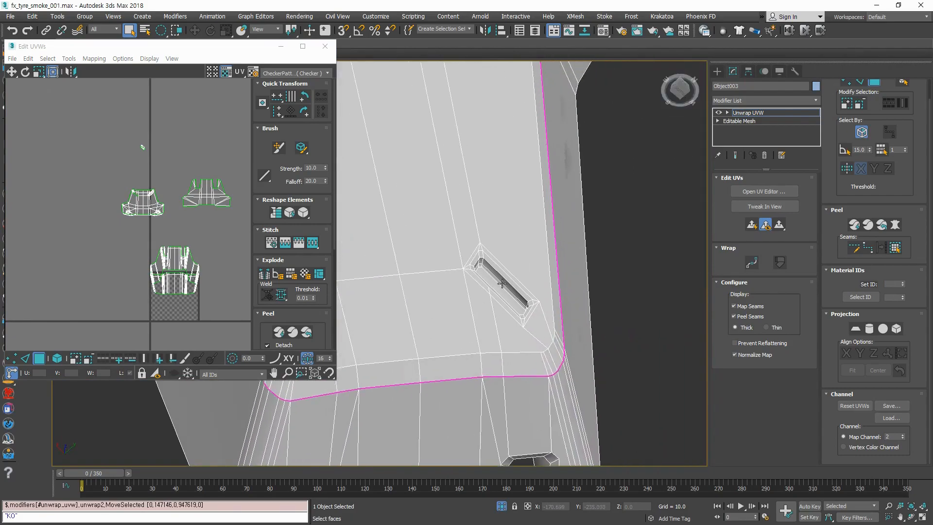
{"action": "scroll", "coordinate": [512, 287], "scroll_direction": "up", "scroll_amount": 5}
{"action": "left_click", "coordinate": [501, 327]}
{"action": "left_click", "coordinate": [499, 317], "text": "ctrl"}
{"action": "left_click", "coordinate": [504, 311], "text": "ctrl"}
{"action": "left_click", "coordinate": [448, 356]}
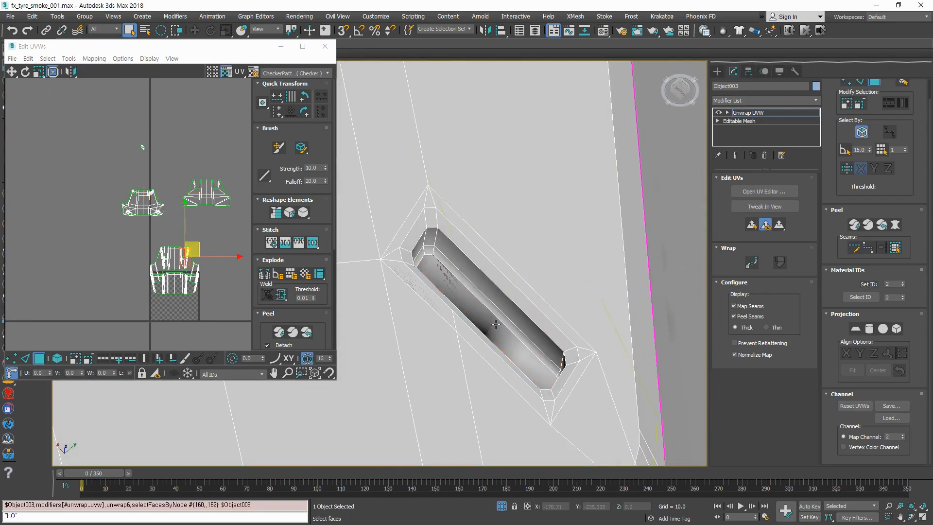
{"action": "left_click", "coordinate": [492, 327]}
{"action": "left_click", "coordinate": [158, 359]}
{"action": "middle_click_drag", "start_coordinate": [452, 330], "coordinate": [502, 339]}
{"action": "scroll", "coordinate": [516, 289], "scroll_direction": "down", "scroll_amount": 3}
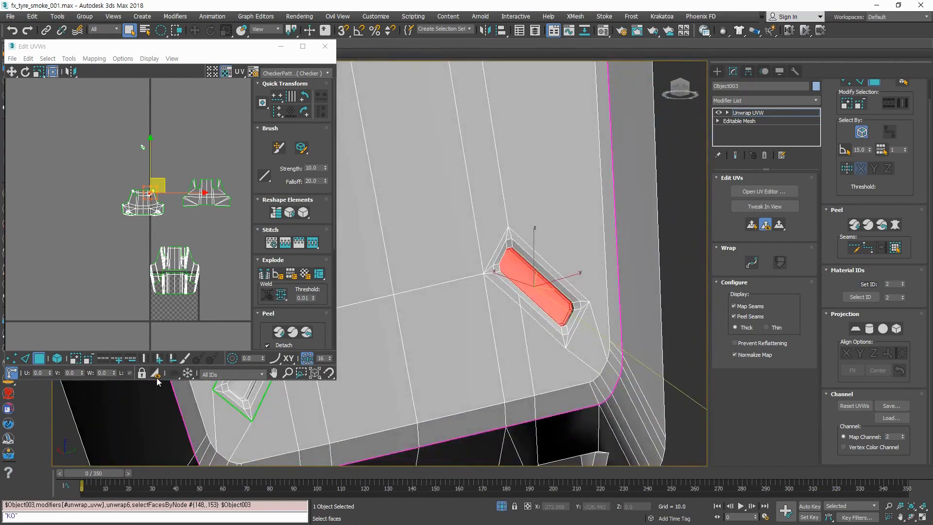
{"action": "left_click", "coordinate": [159, 359]}
{"action": "left_click", "coordinate": [159, 360]}
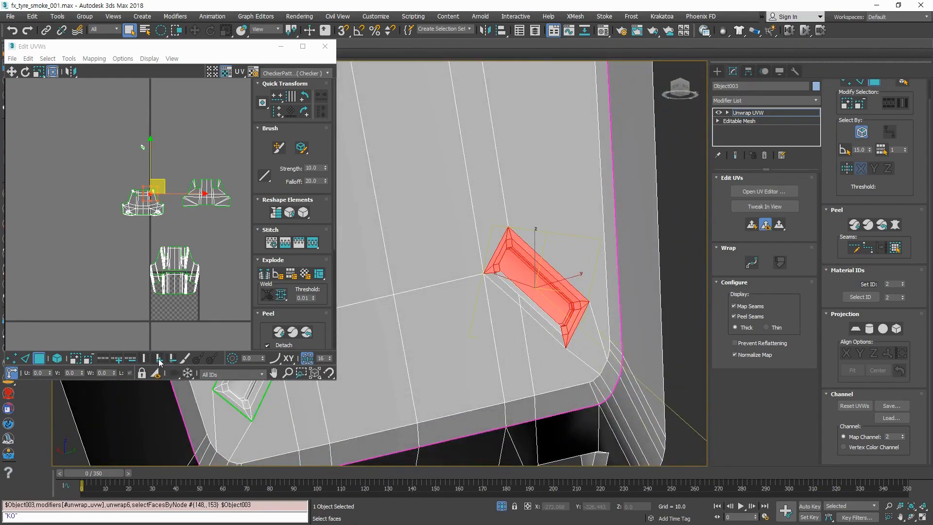
{"action": "left_click", "coordinate": [159, 360]}
{"action": "left_click", "coordinate": [174, 359]}
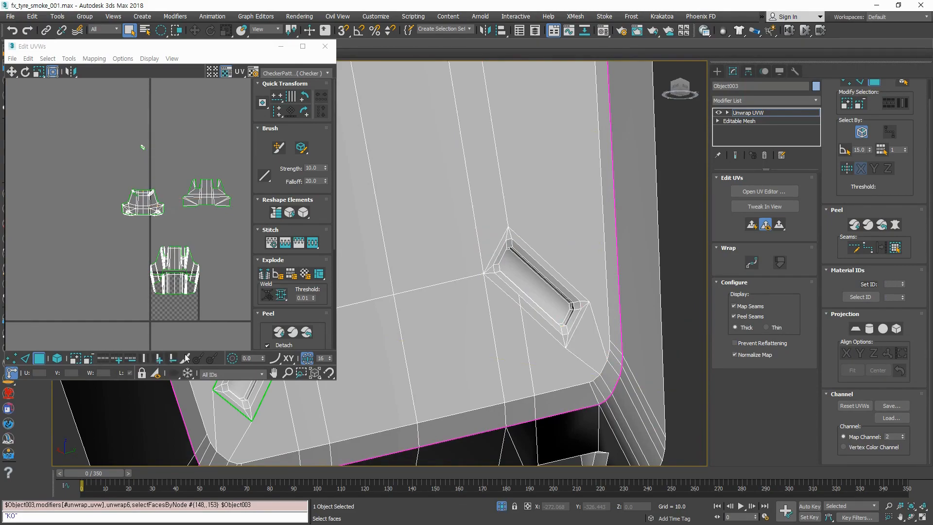
Step: Select the lower right slot's floor, grow the selection to its walls and rim, and add the missed faces
{"action": "left_click", "coordinate": [526, 288]}
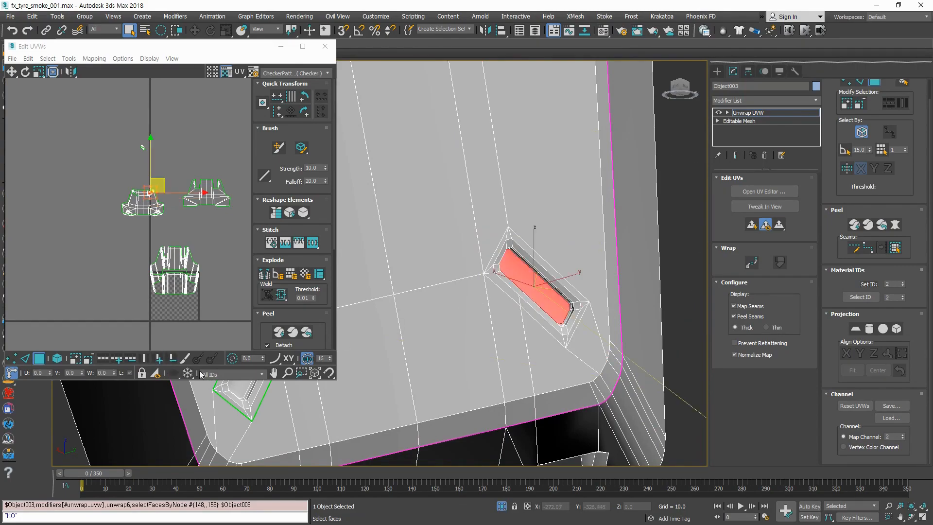
{"action": "left_click", "coordinate": [158, 358]}
{"action": "left_click", "coordinate": [160, 361]}
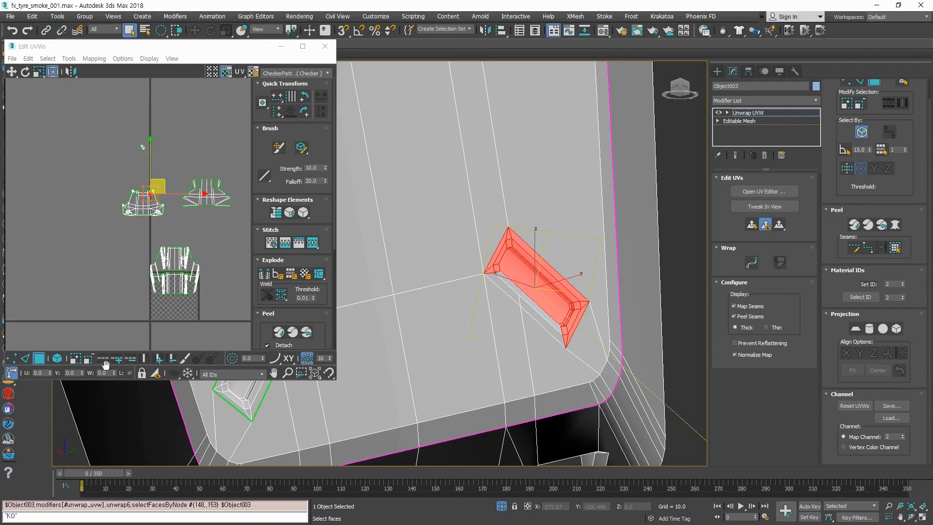
{"action": "middle_click_drag", "start_coordinate": [513, 319], "coordinate": [450, 340], "text": "alt"}
{"action": "scroll", "coordinate": [558, 318], "scroll_direction": "up", "scroll_amount": 3}
{"action": "left_click", "coordinate": [534, 317], "text": "ctrl"}
{"action": "left_click", "coordinate": [530, 308], "text": "ctrl"}
{"action": "middle_click_drag", "start_coordinate": [526, 305], "coordinate": [422, 259], "text": "alt"}
{"action": "left_click", "coordinate": [435, 281], "text": "ctrl"}
{"action": "scroll", "coordinate": [479, 272], "scroll_direction": "down", "scroll_amount": 5}
Step: Break the lower right slot's faces into a separate UV cluster and move it beside the first slot's cluster
{"action": "left_click", "coordinate": [270, 273]}
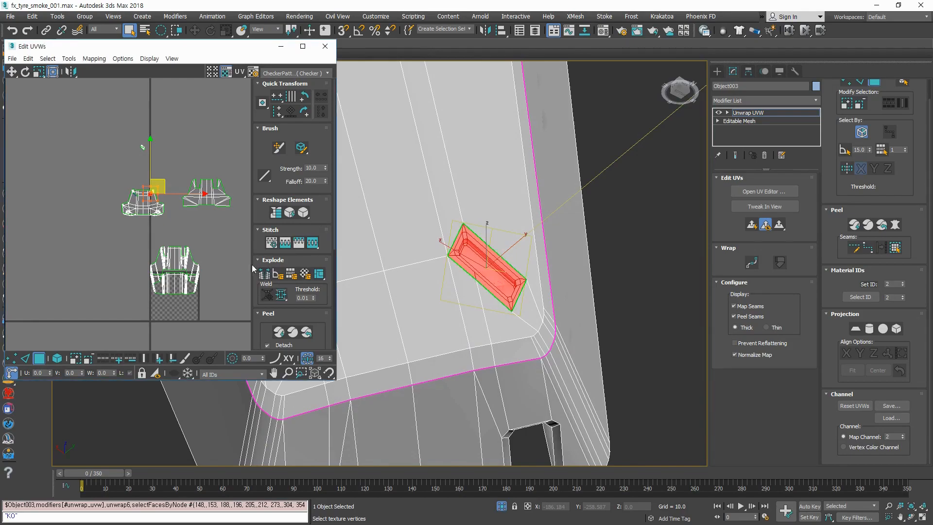
{"action": "left_click", "coordinate": [160, 179]}
{"action": "key", "text": "ctrl+z"}
{"action": "left_click_drag", "start_coordinate": [160, 179], "coordinate": [177, 128]}
Step: Select the front panel's upper right slot out to its rim and move it to free space as a separate UV cluster
{"action": "middle_click_drag", "start_coordinate": [523, 279], "coordinate": [591, 294]}
{"action": "scroll", "coordinate": [591, 293], "scroll_direction": "down", "scroll_amount": 5}
{"action": "scroll", "coordinate": [603, 279], "scroll_direction": "up", "scroll_amount": 7}
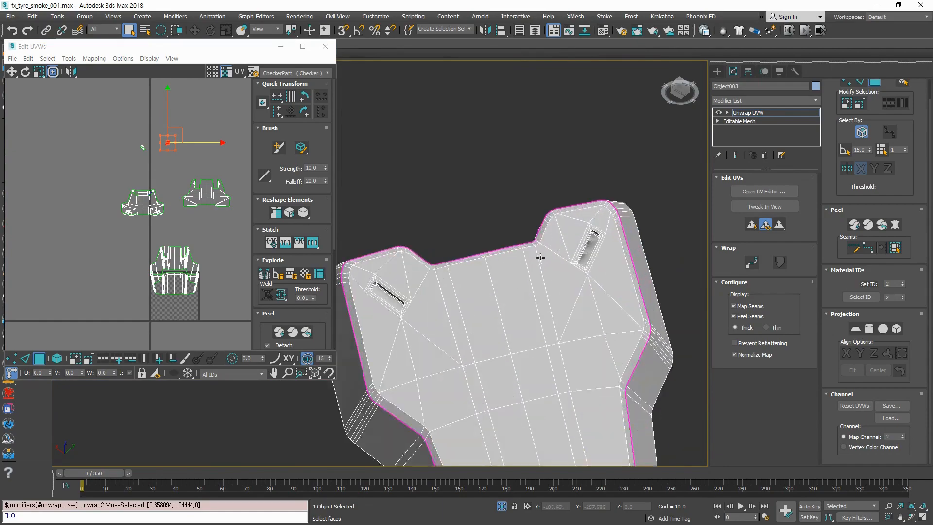
{"action": "left_click", "coordinate": [620, 285]}
{"action": "middle_click_drag", "start_coordinate": [606, 318], "coordinate": [495, 346]}
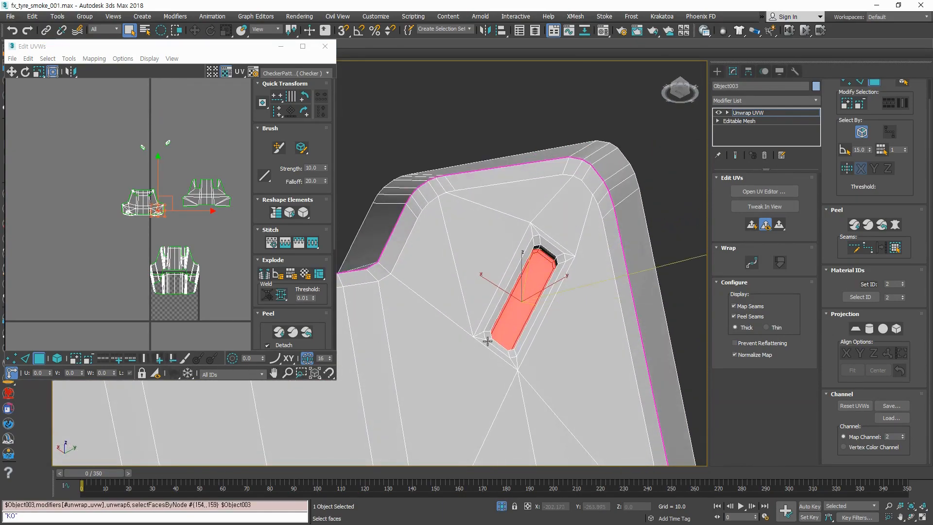
{"action": "left_click", "coordinate": [158, 360]}
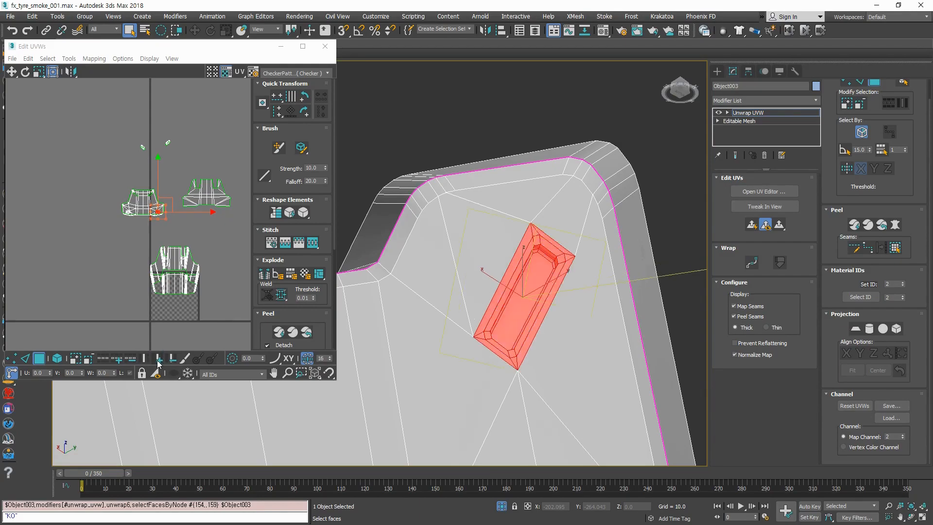
{"action": "middle_click_drag", "start_coordinate": [545, 245], "coordinate": [553, 293], "text": "alt"}
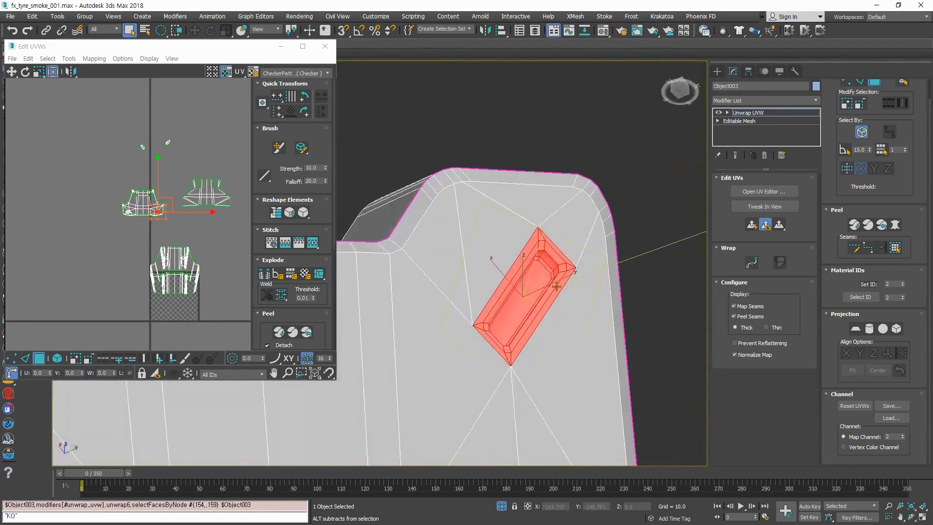
{"action": "left_click", "coordinate": [274, 276]}
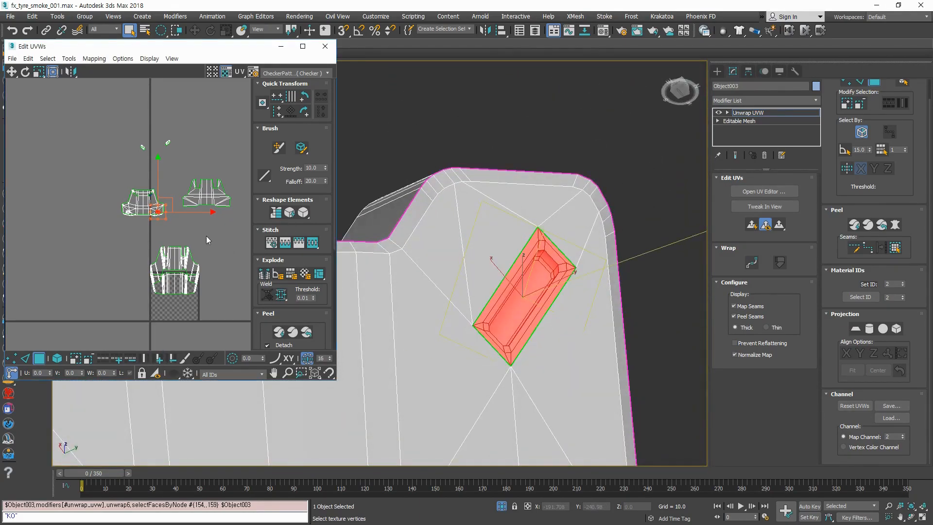
{"action": "left_click_drag", "start_coordinate": [167, 198], "coordinate": [188, 148]}
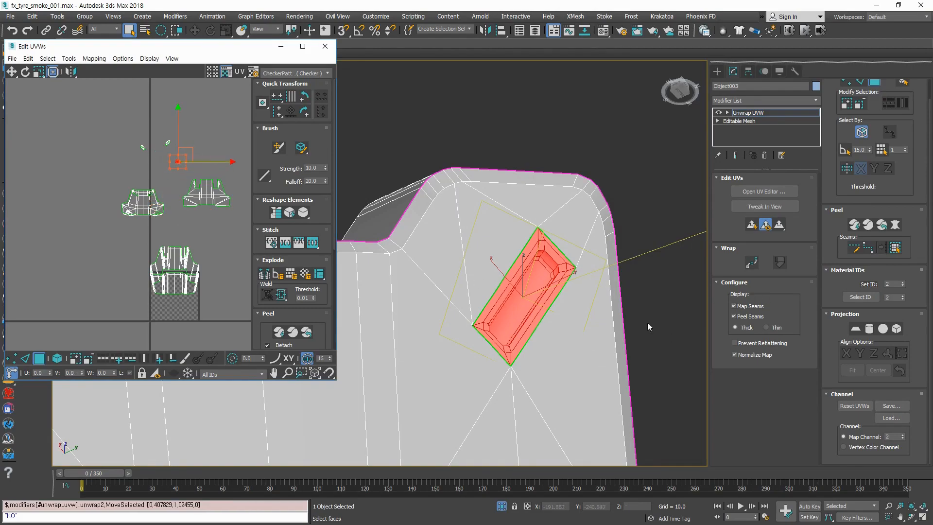
Step: Select the front panel's upper left slot out to its rim and move it clear of the layout as its own UV cluster
{"action": "scroll", "coordinate": [685, 316], "scroll_direction": "down", "scroll_amount": 6}
{"action": "scroll", "coordinate": [460, 274], "scroll_direction": "up", "scroll_amount": 4}
{"action": "left_click", "coordinate": [452, 252]}
{"action": "middle_click_drag", "start_coordinate": [452, 252], "coordinate": [486, 272], "text": "alt"}
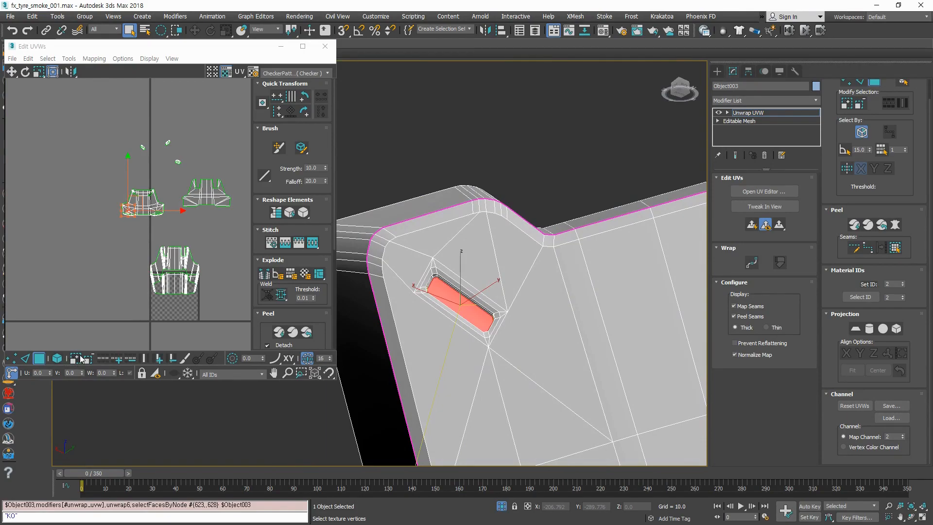
{"action": "left_click", "coordinate": [160, 364]}
{"action": "left_click", "coordinate": [160, 362]}
{"action": "middle_click_drag", "start_coordinate": [527, 249], "coordinate": [489, 295], "text": "alt"}
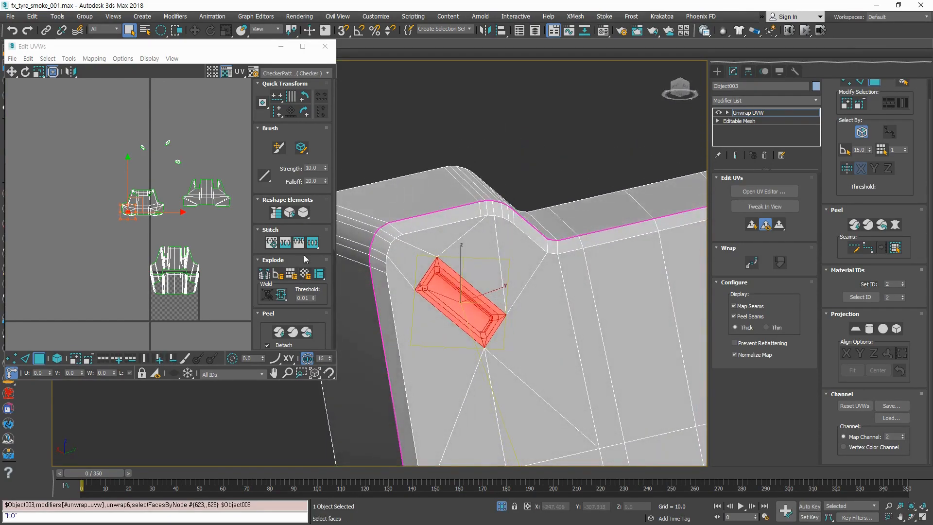
{"action": "left_click", "coordinate": [265, 275]}
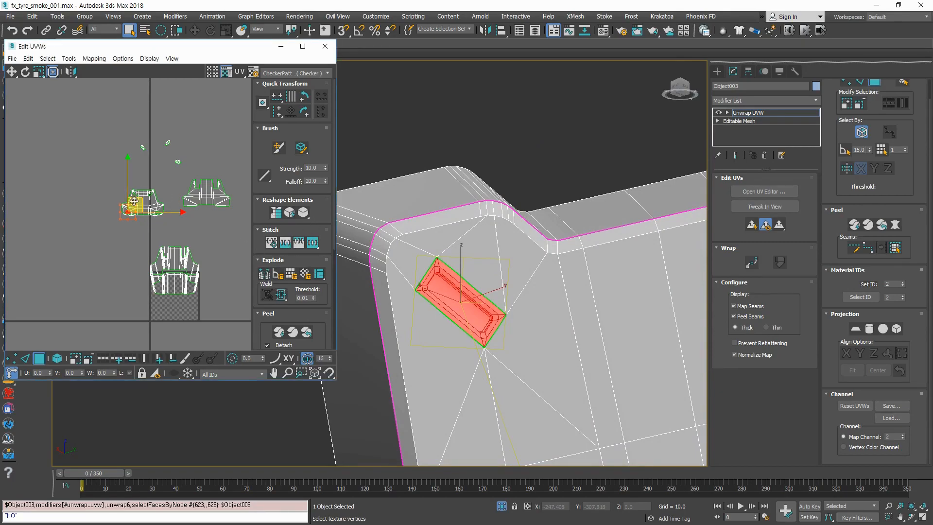
{"action": "left_click_drag", "start_coordinate": [131, 201], "coordinate": [100, 138]}
Step: Box-select the remaining UV cluster and examine the outer walls and the two long grooves on the plate's inner side
{"action": "scroll", "coordinate": [568, 173], "scroll_direction": "down", "scroll_amount": 7}
{"action": "middle_click_drag", "start_coordinate": [526, 314], "coordinate": [654, 283]}
{"action": "scroll", "coordinate": [500, 238], "scroll_direction": "up", "scroll_amount": 3}
{"action": "middle_click_drag", "start_coordinate": [495, 231], "coordinate": [503, 265], "text": "alt"}
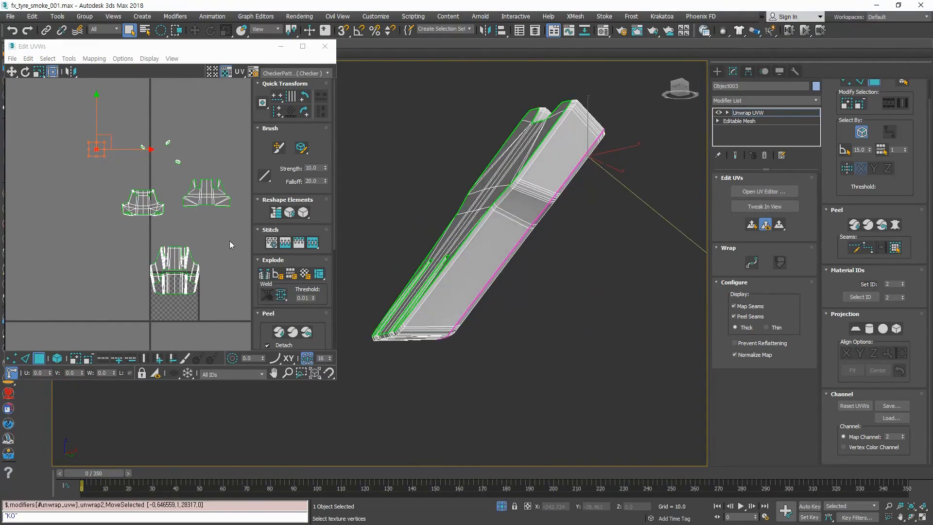
{"action": "left_click_drag", "start_coordinate": [231, 240], "coordinate": [163, 285]}
{"action": "middle_click_drag", "start_coordinate": [529, 297], "coordinate": [574, 349], "text": "alt"}
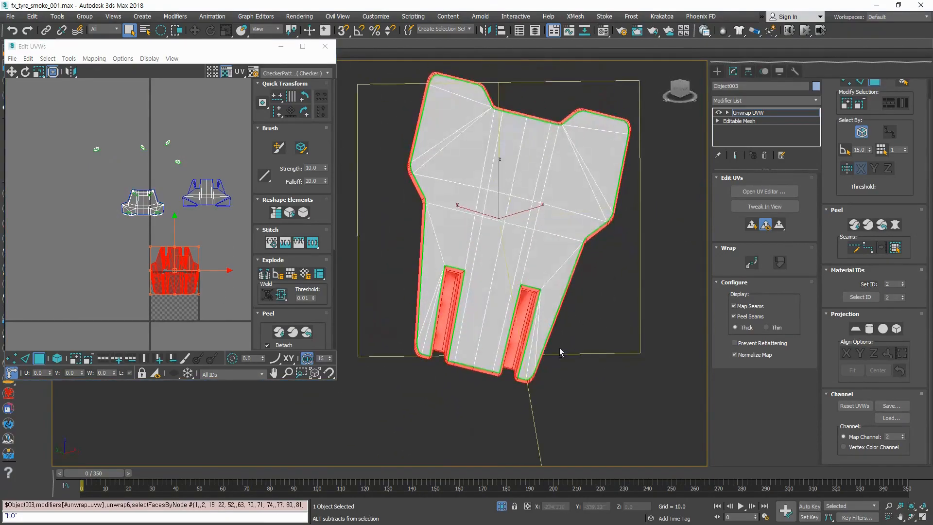
Step: Select the first faces inside the right-hand long groove on the plate's inner side
{"action": "scroll", "coordinate": [511, 332], "scroll_direction": "up", "scroll_amount": 5}
{"action": "left_click", "coordinate": [549, 324]}
{"action": "scroll", "coordinate": [549, 325], "scroll_direction": "down", "scroll_amount": 5}
{"action": "scroll", "coordinate": [474, 283], "scroll_direction": "up", "scroll_amount": 3}
{"action": "middle_click_drag", "start_coordinate": [647, 331], "coordinate": [590, 370], "text": "alt"}
{"action": "left_click", "coordinate": [568, 294], "text": "ctrl"}
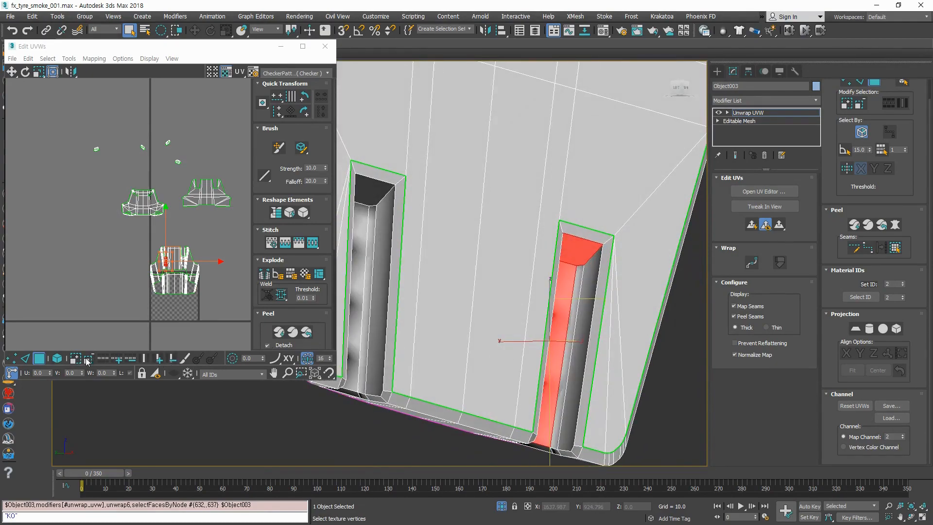
{"action": "middle_click_drag", "start_coordinate": [635, 298], "coordinate": [550, 352], "text": "alt"}
{"action": "left_click", "coordinate": [581, 284]}
{"action": "left_click", "coordinate": [571, 352], "text": "ctrl"}
{"action": "key", "text": "ctrl+z"}
Step: Add more floor, side wall and bevel faces of the right-hand groove to the selection
{"action": "middle_click_drag", "start_coordinate": [619, 327], "coordinate": [593, 325], "text": "alt"}
{"action": "left_click", "coordinate": [592, 325], "text": "ctrl"}
{"action": "left_click", "coordinate": [582, 404], "text": "ctrl"}
{"action": "middle_click_drag", "start_coordinate": [582, 405], "coordinate": [508, 345], "text": "alt"}
{"action": "left_click", "coordinate": [541, 338], "text": "ctrl"}
{"action": "left_click", "coordinate": [596, 254], "text": "ctrl"}
{"action": "left_click", "coordinate": [601, 268], "text": "ctrl"}
{"action": "left_click", "coordinate": [598, 240], "text": "ctrl"}
Step: Add the right-hand groove's bevel faces where it wraps down onto the plate's bottom wall
{"action": "middle_click_drag", "start_coordinate": [535, 379], "coordinate": [515, 291], "text": "alt"}
{"action": "scroll", "coordinate": [515, 291], "scroll_direction": "up", "scroll_amount": 4}
{"action": "left_click", "coordinate": [492, 273], "text": "ctrl"}
{"action": "left_click", "coordinate": [493, 297], "text": "ctrl"}
{"action": "left_click", "coordinate": [557, 387], "text": "ctrl"}
{"action": "left_click", "coordinate": [581, 388], "text": "ctrl"}
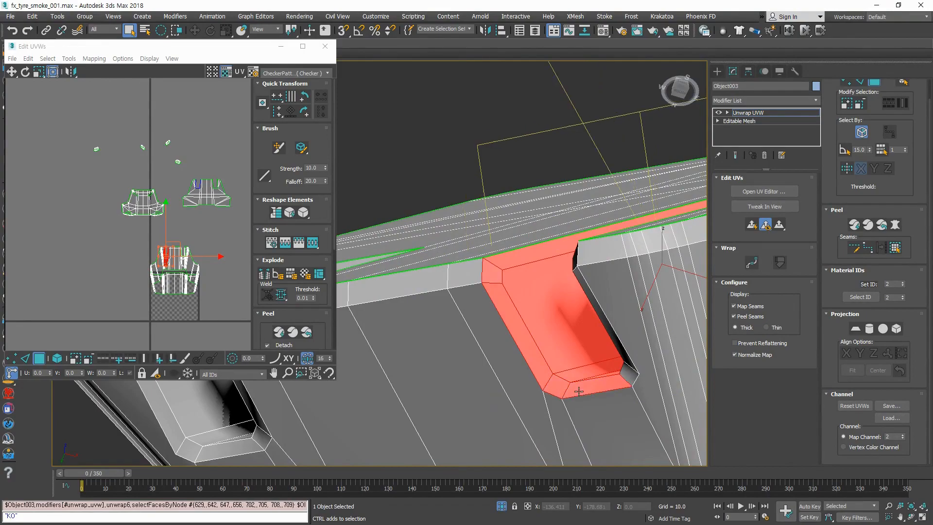
Step: Add the last rim faces at the right-hand groove's lower end and break the selection into its own UV cluster
{"action": "middle_click_drag", "start_coordinate": [581, 386], "coordinate": [704, 411], "text": "alt"}
{"action": "middle_click_drag", "start_coordinate": [666, 445], "coordinate": [539, 381]}
{"action": "left_click", "coordinate": [541, 403], "text": "ctrl"}
{"action": "left_click", "coordinate": [595, 378], "text": "ctrl"}
{"action": "left_click", "coordinate": [625, 358], "text": "ctrl"}
{"action": "scroll", "coordinate": [635, 354], "scroll_direction": "down", "scroll_amount": 5}
{"action": "middle_click_drag", "start_coordinate": [635, 354], "coordinate": [555, 367], "text": "alt"}
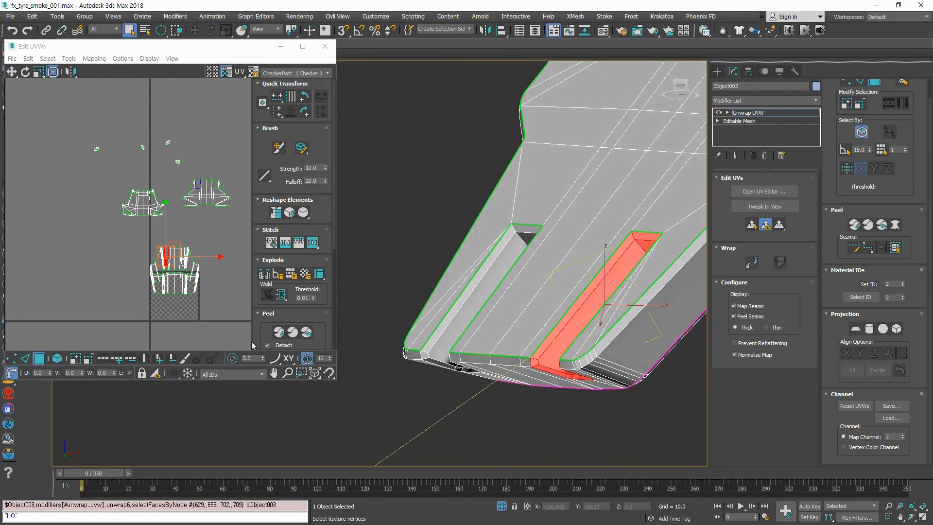
{"action": "left_click", "coordinate": [266, 278]}
Step: Select the floor and wall faces of the left-hand long groove on the plate's inner side
{"action": "scroll", "coordinate": [507, 335], "scroll_direction": "down", "scroll_amount": 5}
{"action": "middle_click_drag", "start_coordinate": [454, 282], "coordinate": [429, 389], "text": "alt"}
{"action": "scroll", "coordinate": [480, 300], "scroll_direction": "up", "scroll_amount": 4}
{"action": "left_click", "coordinate": [483, 284]}
{"action": "scroll", "coordinate": [503, 245], "scroll_direction": "up", "scroll_amount": 5}
{"action": "left_click", "coordinate": [487, 266], "text": "ctrl"}
{"action": "left_click", "coordinate": [526, 304], "text": "ctrl"}
{"action": "left_click", "coordinate": [486, 358], "text": "ctrl"}
Step: Add the left-hand groove's remaining side, lower end and rim bevel faces to the selection
{"action": "left_click", "coordinate": [429, 390], "text": "ctrl"}
{"action": "left_click", "coordinate": [419, 333], "text": "ctrl"}
{"action": "left_click", "coordinate": [407, 326], "text": "ctrl"}
{"action": "left_click", "coordinate": [394, 374], "text": "ctrl"}
{"action": "left_click", "coordinate": [396, 369], "text": "ctrl"}
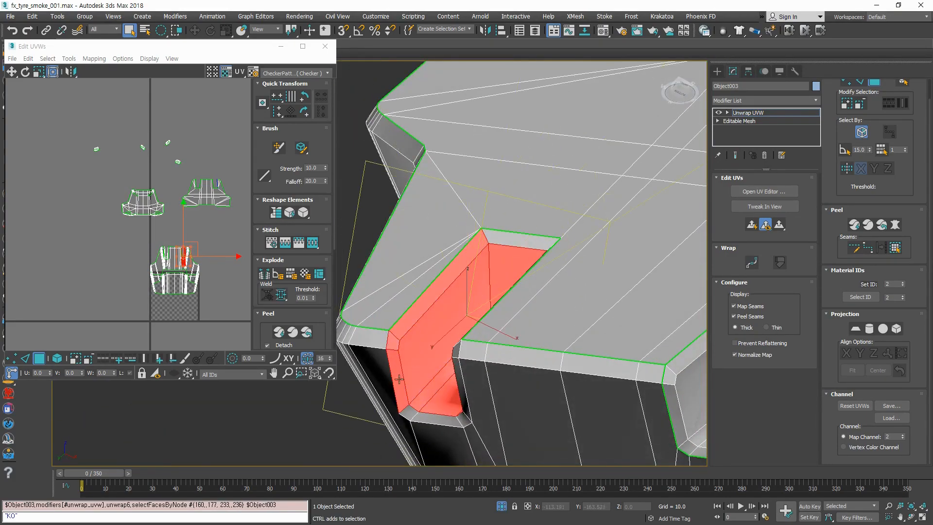
{"action": "left_click", "coordinate": [410, 413], "text": "ctrl"}
{"action": "middle_click_drag", "start_coordinate": [411, 414], "coordinate": [519, 399], "text": "alt"}
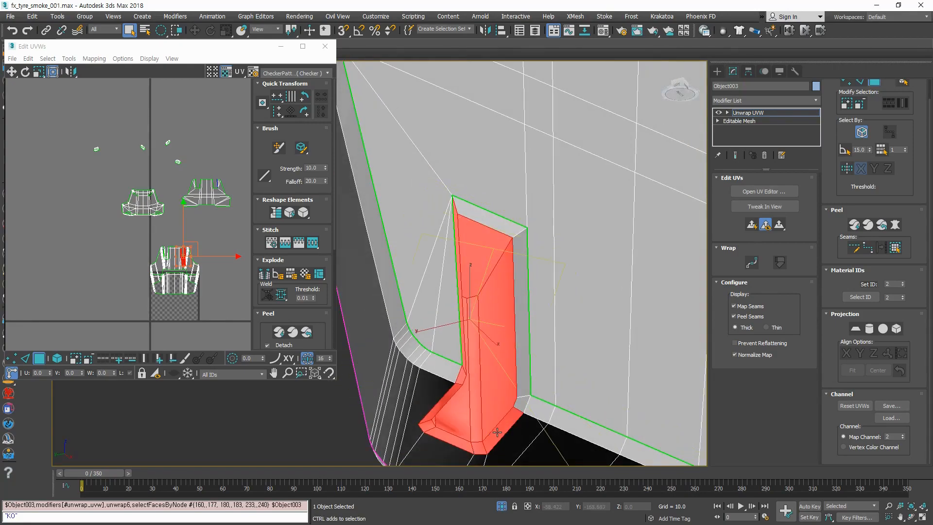
{"action": "left_click", "coordinate": [523, 378], "text": "ctrl"}
{"action": "middle_click_drag", "start_coordinate": [558, 298], "coordinate": [554, 351]}
{"action": "left_click", "coordinate": [487, 275], "text": "ctrl"}
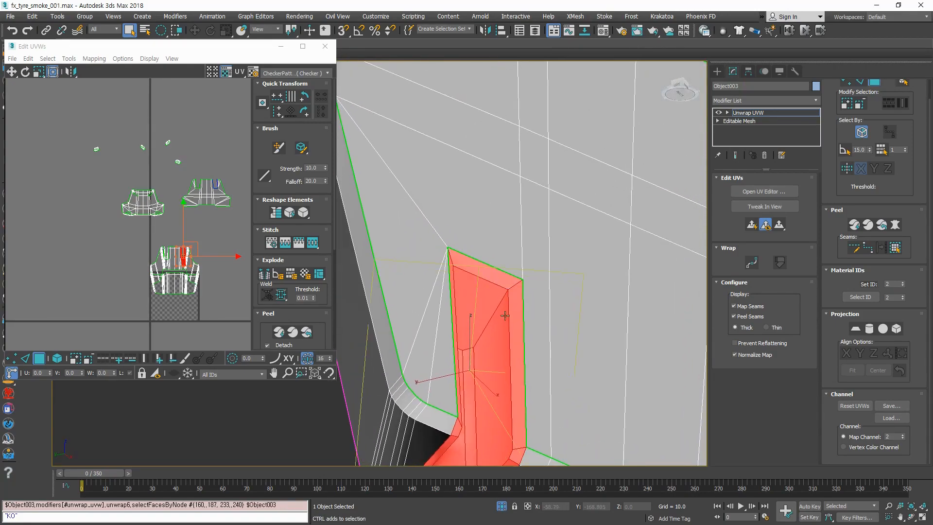
Step: Move the left-hand groove's faces to the free space above the layout as a separate UV cluster
{"action": "scroll", "coordinate": [552, 258], "scroll_direction": "down", "scroll_amount": 5}
{"action": "middle_click_drag", "start_coordinate": [583, 308], "coordinate": [589, 364], "text": "alt"}
{"action": "middle_click_drag", "start_coordinate": [589, 363], "coordinate": [507, 370]}
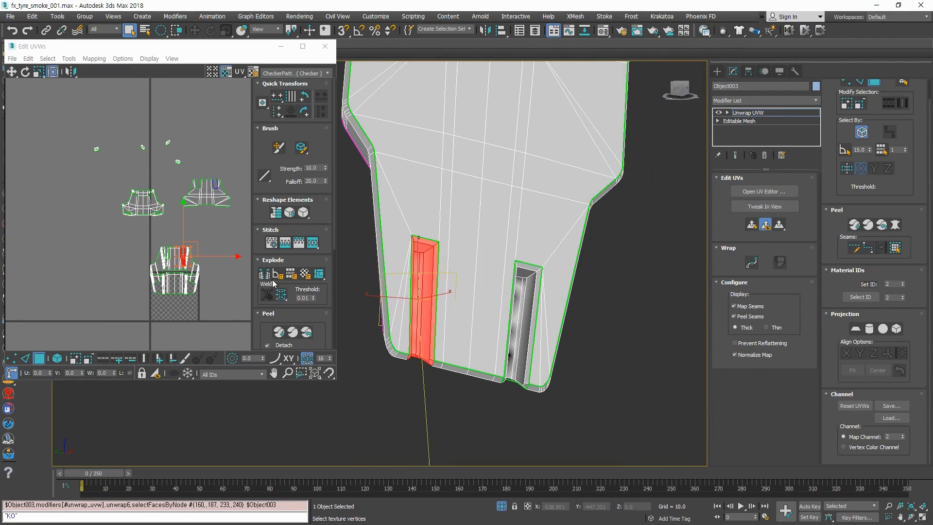
{"action": "left_click_drag", "start_coordinate": [193, 244], "coordinate": [215, 128]}
Step: Box-select the remaining overlapping UVs and examine which faces and seams still belong to the right-hand groove
{"action": "middle_click_drag", "start_coordinate": [581, 306], "coordinate": [596, 336]}
{"action": "scroll", "coordinate": [596, 336], "scroll_direction": "down", "scroll_amount": 3}
{"action": "left_click_drag", "start_coordinate": [204, 287], "coordinate": [161, 258]}
{"action": "middle_click_drag", "start_coordinate": [538, 335], "coordinate": [595, 430], "text": "alt"}
{"action": "left_click", "coordinate": [595, 430]}
{"action": "left_click", "coordinate": [517, 376]}
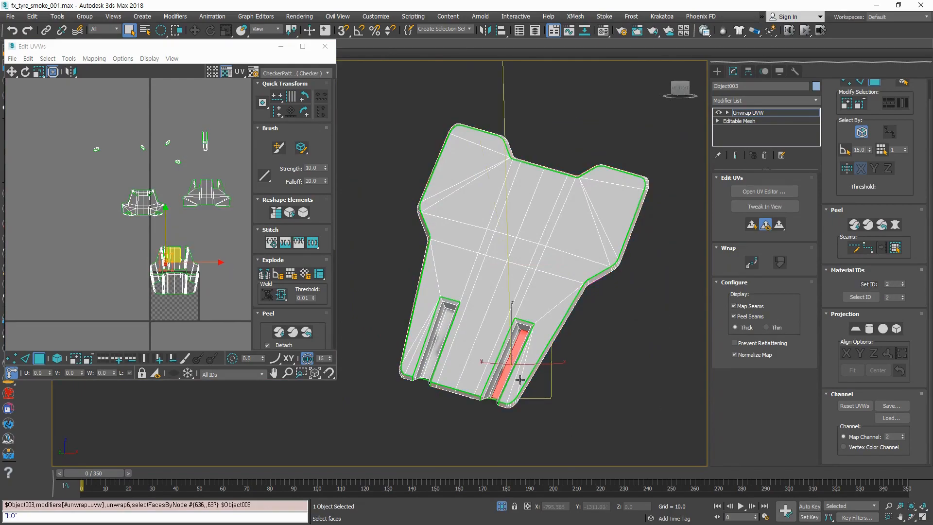
{"action": "scroll", "coordinate": [502, 370], "scroll_direction": "up", "scroll_amount": 6}
{"action": "scroll", "coordinate": [502, 370], "scroll_direction": "down", "scroll_amount": 5}
{"action": "middle_click_drag", "start_coordinate": [503, 370], "coordinate": [513, 335], "text": "alt"}
{"action": "left_click_drag", "start_coordinate": [141, 237], "coordinate": [210, 312]}
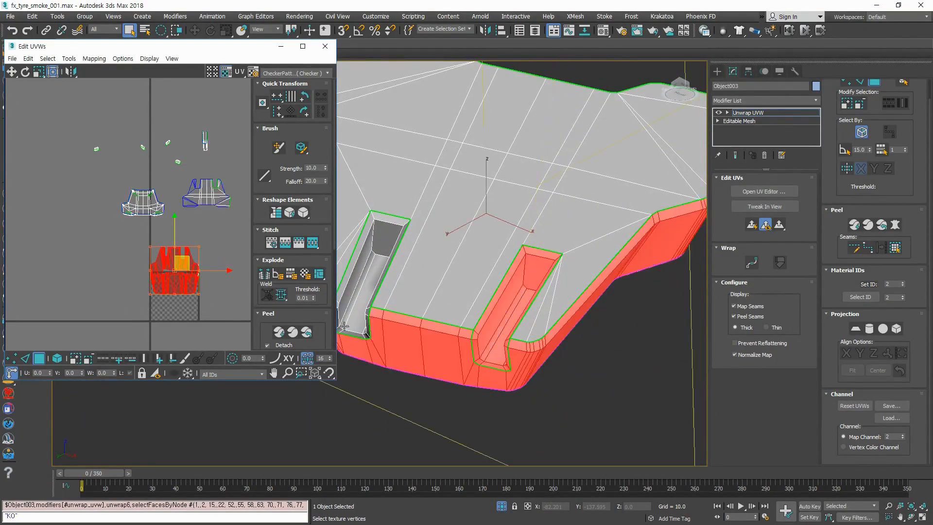
{"action": "left_click", "coordinate": [207, 316]}
{"action": "left_click_drag", "start_coordinate": [113, 237], "coordinate": [202, 284]}
{"action": "middle_click_drag", "start_coordinate": [512, 335], "coordinate": [531, 375], "text": "alt"}
{"action": "left_click", "coordinate": [637, 438]}
Step: Reselect the inner faces of the right-hand groove, starting with its floor and side walls
{"action": "left_click", "coordinate": [516, 398]}
{"action": "scroll", "coordinate": [519, 371], "scroll_direction": "up", "scroll_amount": 4}
{"action": "left_click", "coordinate": [570, 262], "text": "ctrl"}
{"action": "middle_click_drag", "start_coordinate": [559, 311], "coordinate": [576, 399], "text": "alt"}
{"action": "left_click", "coordinate": [558, 416], "text": "ctrl"}
{"action": "left_click", "coordinate": [580, 362], "text": "ctrl"}
Step: Add the right-hand groove's lower end and side bevel faces to the renewed selection
{"action": "middle_click_drag", "start_coordinate": [580, 362], "coordinate": [546, 395], "text": "alt"}
{"action": "left_click", "coordinate": [503, 400], "text": "ctrl"}
{"action": "left_click", "coordinate": [482, 403], "text": "ctrl"}
{"action": "left_click", "coordinate": [457, 391], "text": "ctrl"}
{"action": "left_click", "coordinate": [514, 305], "text": "ctrl"}
{"action": "left_click", "coordinate": [604, 235], "text": "ctrl"}
Step: Add the right-hand groove's last rim faces and break the whole groove off as a UV cluster
{"action": "middle_click_drag", "start_coordinate": [604, 235], "coordinate": [481, 410], "text": "alt"}
{"action": "left_click", "coordinate": [563, 364], "text": "ctrl"}
{"action": "left_click", "coordinate": [525, 424], "text": "ctrl"}
{"action": "scroll", "coordinate": [489, 361], "scroll_direction": "down", "scroll_amount": 4}
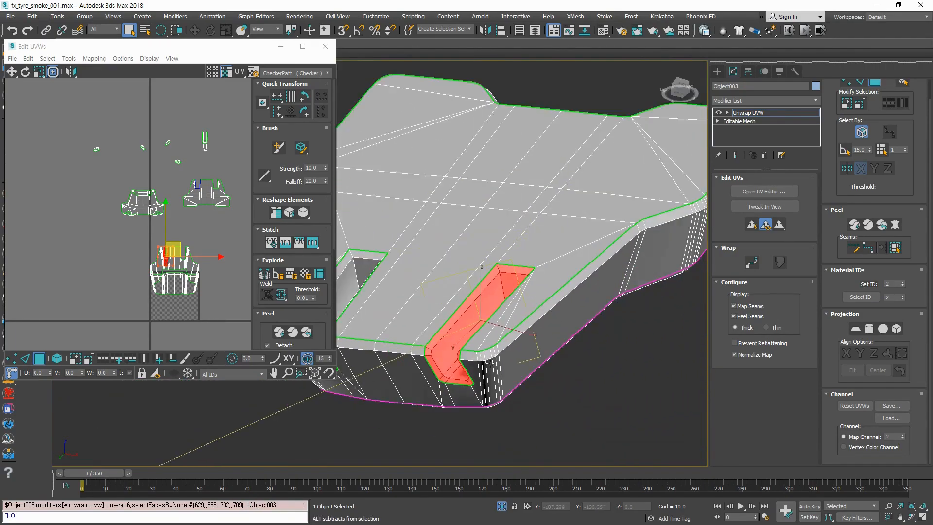
{"action": "middle_click_drag", "start_coordinate": [490, 361], "coordinate": [478, 336], "text": "alt"}
{"action": "left_click", "coordinate": [265, 275]}
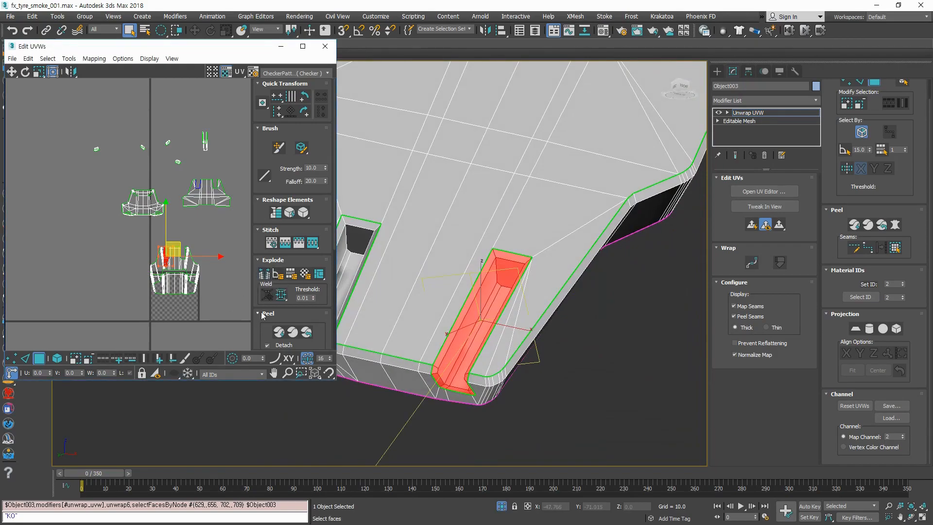
Step: Move the right-hand groove's cluster into empty UV space and check the cluster that remains at its former place
{"action": "left_click_drag", "start_coordinate": [177, 244], "coordinate": [83, 191]}
{"action": "left_click", "coordinate": [213, 317]}
{"action": "left_click_drag", "start_coordinate": [213, 318], "coordinate": [123, 236]}
{"action": "middle_click_drag", "start_coordinate": [433, 364], "coordinate": [516, 340], "text": "alt"}
{"action": "scroll", "coordinate": [448, 346], "scroll_direction": "down", "scroll_amount": 4}
{"action": "left_click", "coordinate": [217, 226]}
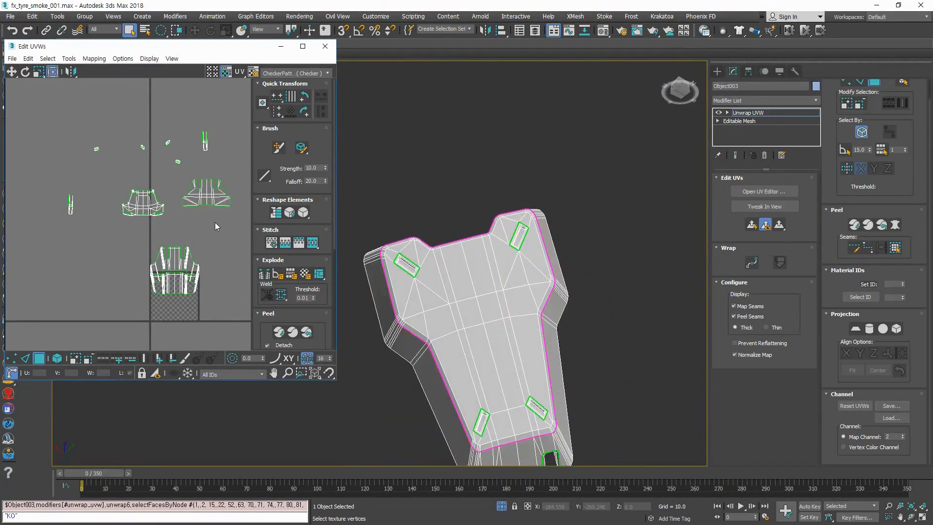
Step: Select the whole notched inner-side panel cluster in the UV editor and open the Relax Tool
{"action": "middle_click_drag", "start_coordinate": [219, 214], "coordinate": [170, 237]}
{"action": "scroll", "coordinate": [171, 235], "scroll_direction": "up", "scroll_amount": 3}
{"action": "left_click_drag", "start_coordinate": [95, 172], "coordinate": [95, 173]}
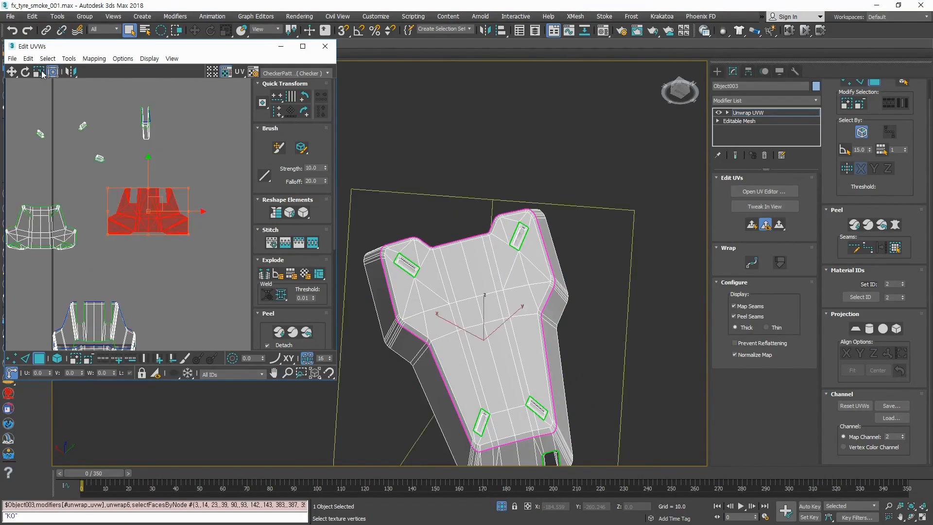
{"action": "left_click", "coordinate": [68, 59]}
{"action": "left_click", "coordinate": [92, 219]}
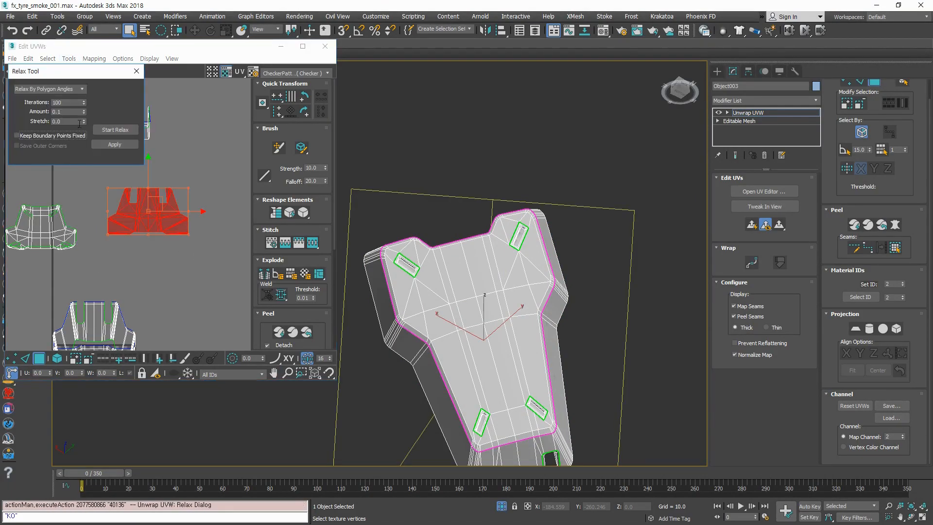
Step: Try relaxing the inner-side panel cluster by polygon angles with 100 iterations and undo the relax
{"action": "left_click", "coordinate": [117, 132]}
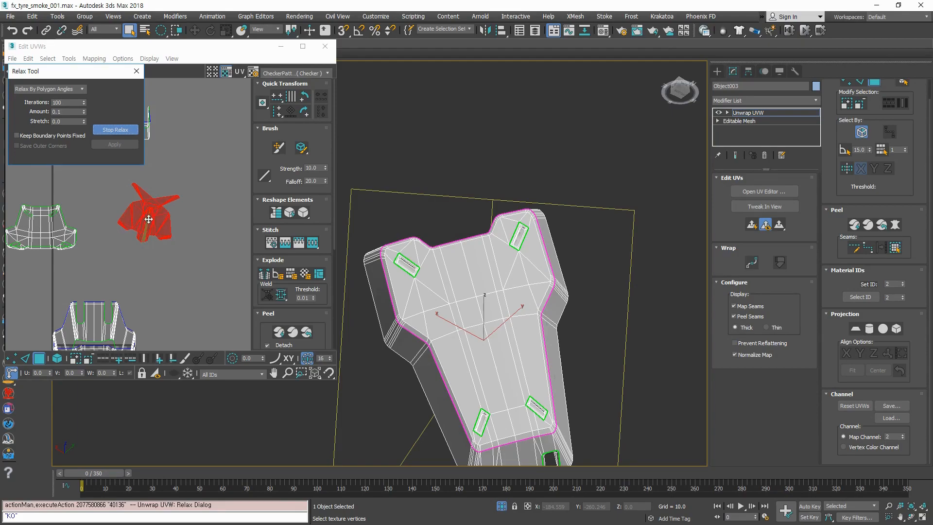
{"action": "left_click", "coordinate": [115, 132]}
{"action": "left_click", "coordinate": [191, 272]}
{"action": "scroll", "coordinate": [154, 222], "scroll_direction": "up", "scroll_amount": 3}
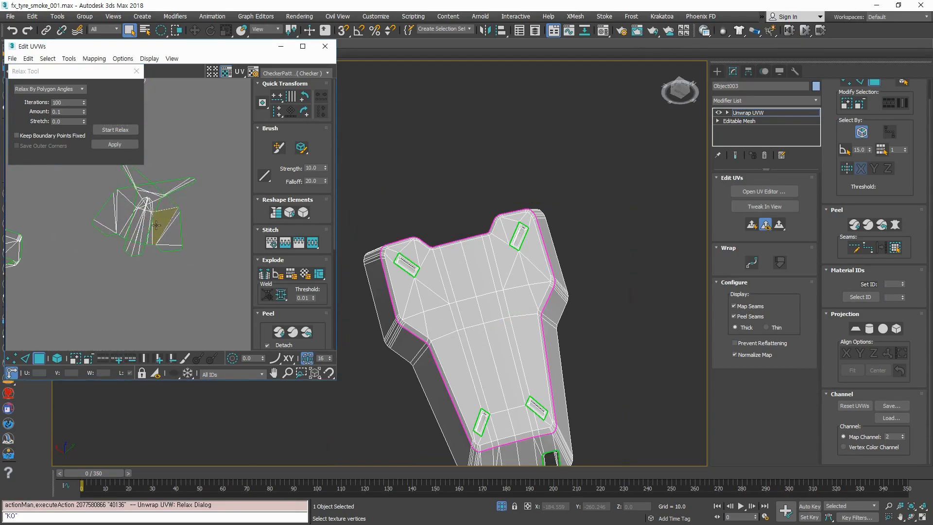
{"action": "key", "text": "ctrl+z"}
{"action": "key", "text": "ctrl+z"}
{"action": "scroll", "coordinate": [192, 318], "scroll_direction": "down", "scroll_amount": 2}
{"action": "mouse_move", "coordinate": [176, 269]}
{"action": "middle_mouse_down"}
{"action": "mouse_move", "coordinate": [191, 319]}
{"action": "mouse_move", "coordinate": [177, 259]}
{"action": "middle_mouse_up"}
{"action": "scroll", "coordinate": [176, 243], "scroll_direction": "up", "scroll_amount": 1}
Step: Set the relax iterations to 1000, try them on the inner-side panel cluster and undo the relax
{"action": "left_click", "coordinate": [79, 102]}
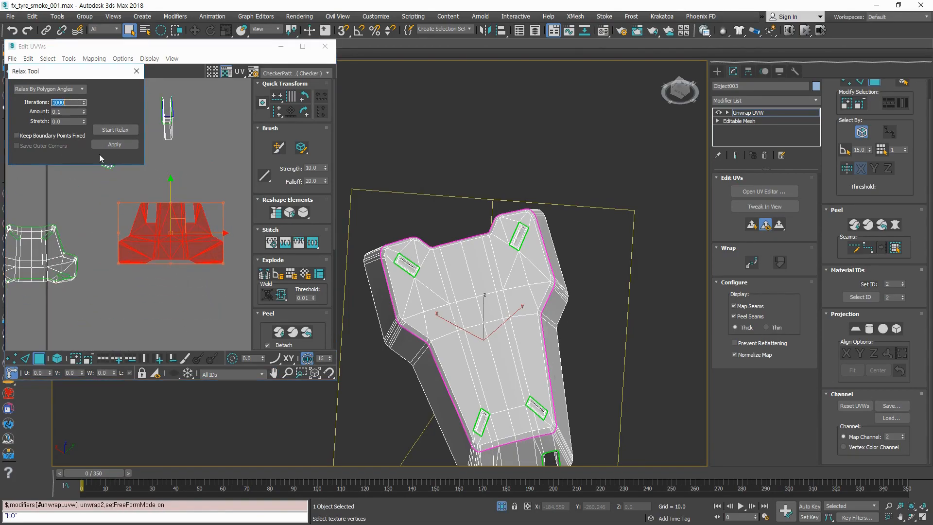
{"action": "left_click", "coordinate": [108, 131]}
{"action": "left_click", "coordinate": [108, 132]}
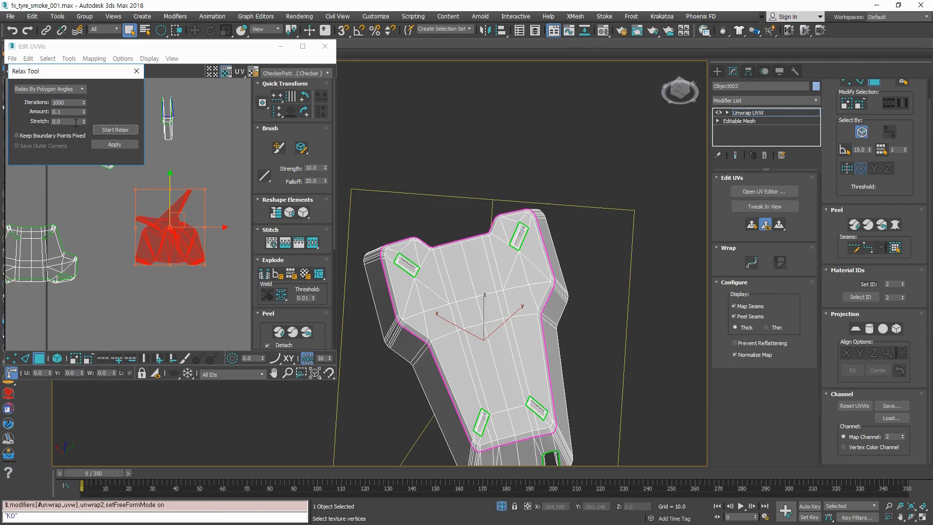
{"action": "left_click_drag", "start_coordinate": [219, 291], "coordinate": [118, 185]}
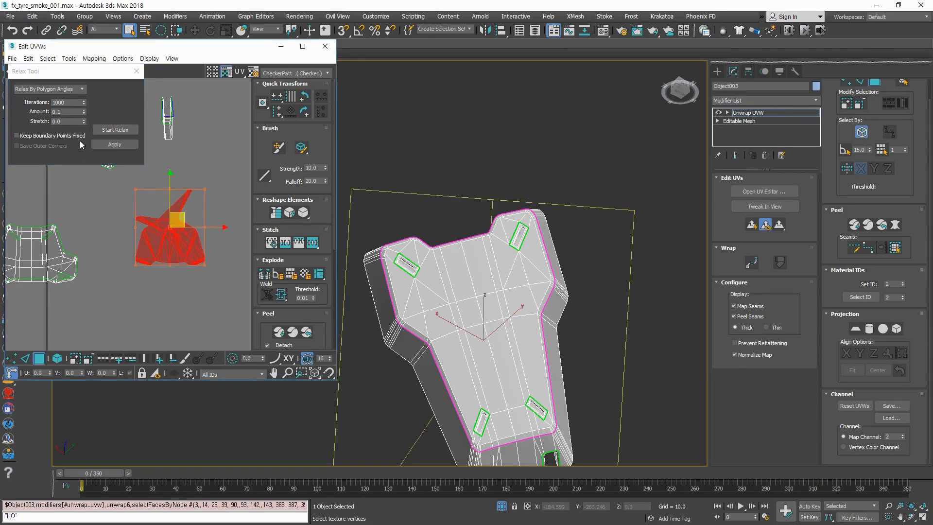
{"action": "key", "text": "ctrl+z"}
{"action": "key", "text": "ctrl+z"}
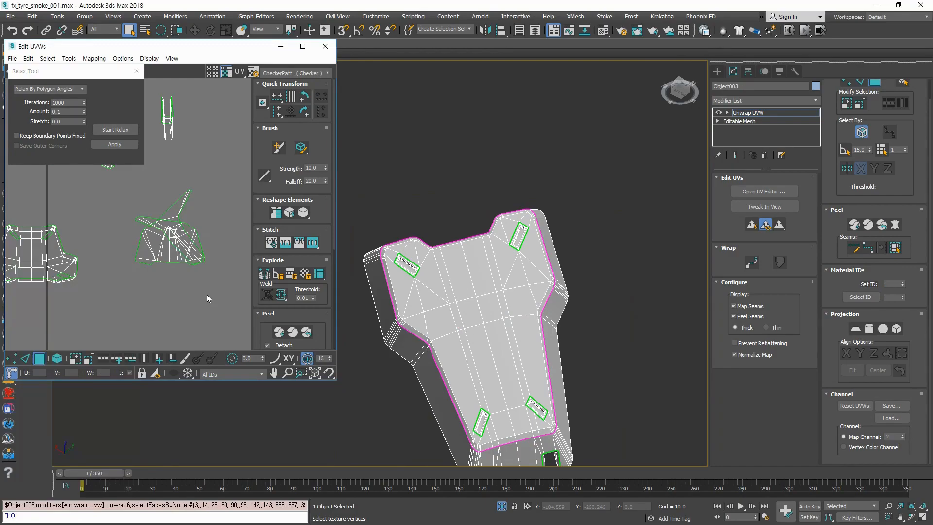
{"action": "left_click", "coordinate": [202, 288]}
{"action": "scroll", "coordinate": [159, 233], "scroll_direction": "up", "scroll_amount": 4}
{"action": "scroll", "coordinate": [165, 218], "scroll_direction": "down", "scroll_amount": 4}
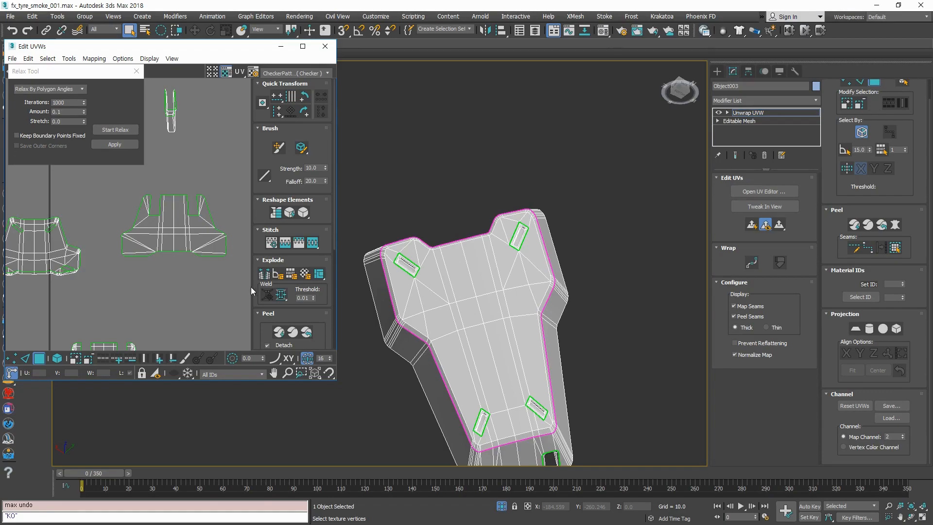
Step: Reselect the inner-side panel cluster and relax it only briefly by polygon angles at 1000 iterations
{"action": "left_click_drag", "start_coordinate": [234, 281], "coordinate": [103, 189]}
{"action": "left_click", "coordinate": [108, 130]}
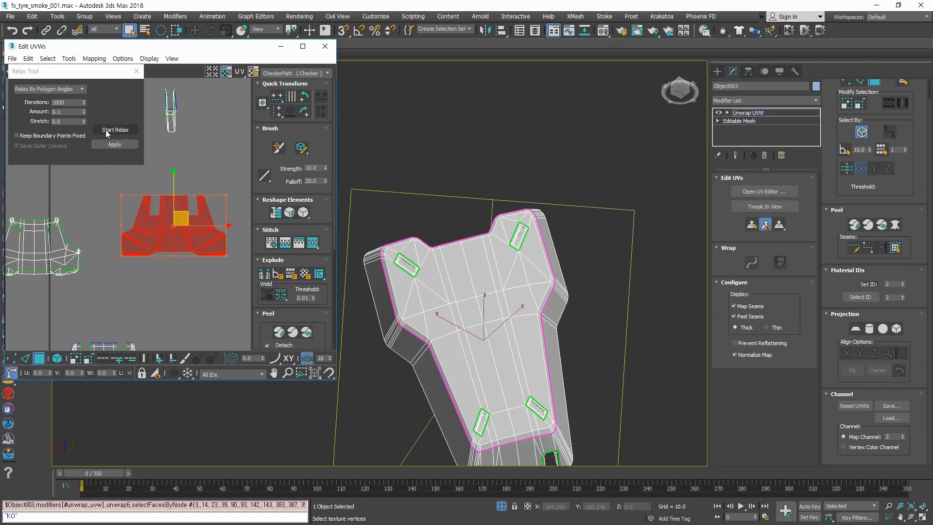
{"action": "left_click", "coordinate": [108, 130]}
{"action": "scroll", "coordinate": [179, 215], "scroll_direction": "up", "scroll_amount": 3}
{"action": "middle_click_drag", "start_coordinate": [180, 214], "coordinate": [146, 178]}
{"action": "left_click", "coordinate": [193, 313]}
{"action": "scroll", "coordinate": [164, 132], "scroll_direction": "up", "scroll_amount": 2}
{"action": "scroll", "coordinate": [191, 224], "scroll_direction": "down", "scroll_amount": 1}
{"action": "scroll", "coordinate": [197, 303], "scroll_direction": "down", "scroll_amount": 2}
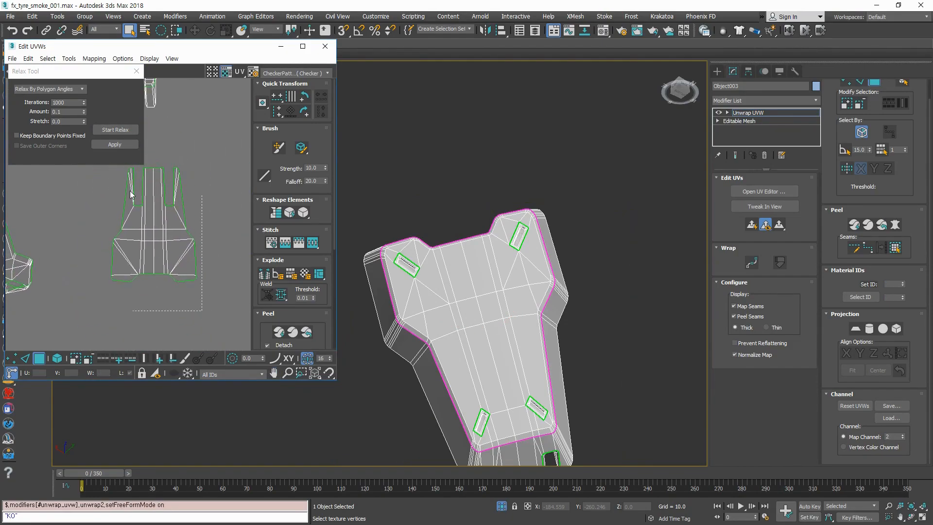
Step: Try Relax Until Flat on the whole inner-side panel cluster and undo it
{"action": "left_click", "coordinate": [134, 197]}
{"action": "scroll", "coordinate": [159, 142], "scroll_direction": "up", "scroll_amount": 2}
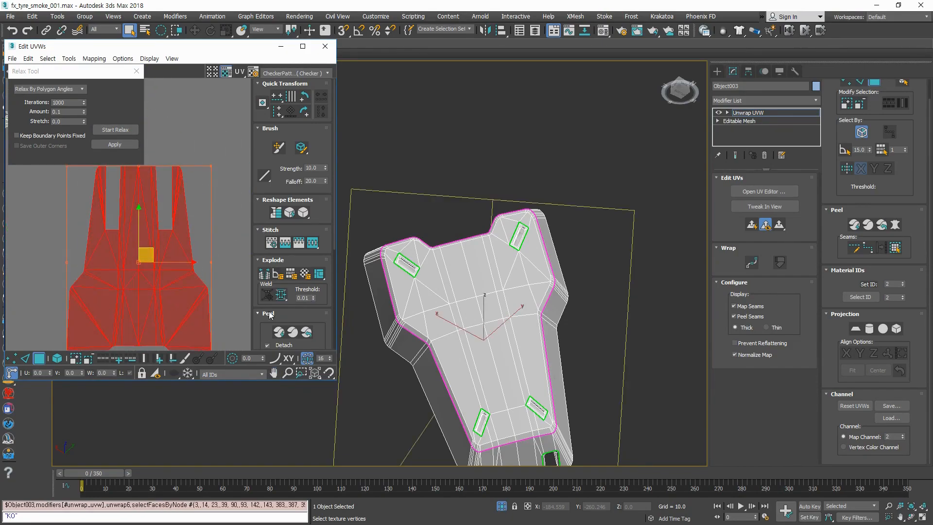
{"action": "scroll", "coordinate": [271, 317], "scroll_direction": "down", "scroll_amount": 5}
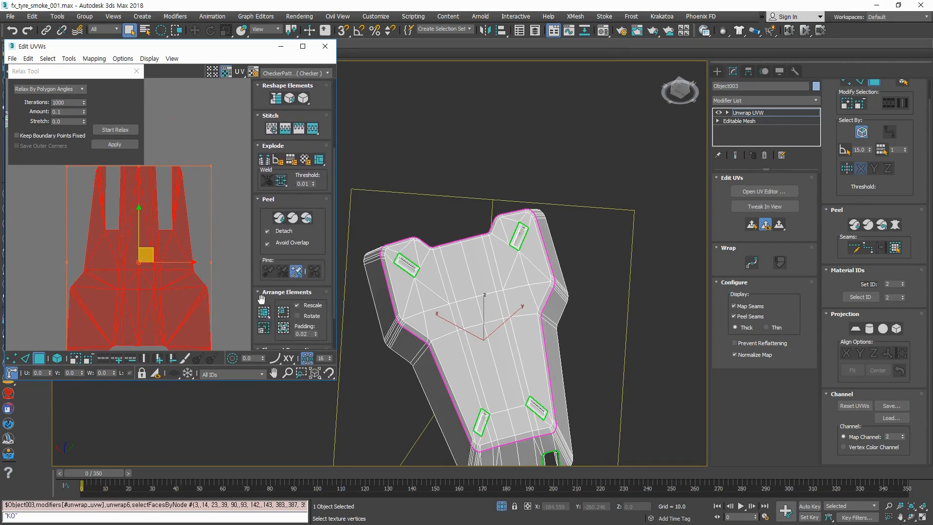
{"action": "scroll", "coordinate": [264, 97], "scroll_direction": "down", "scroll_amount": 2}
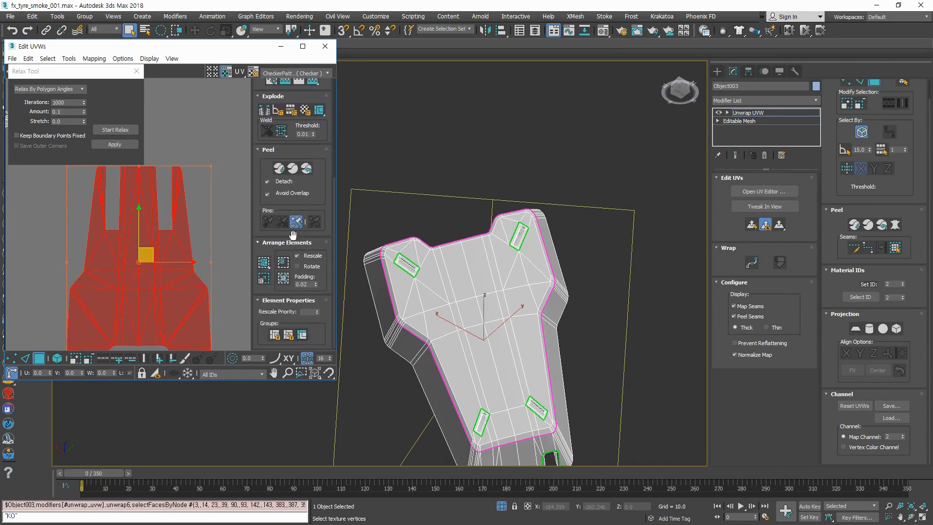
{"action": "scroll", "coordinate": [314, 265], "scroll_direction": "up", "scroll_amount": 7}
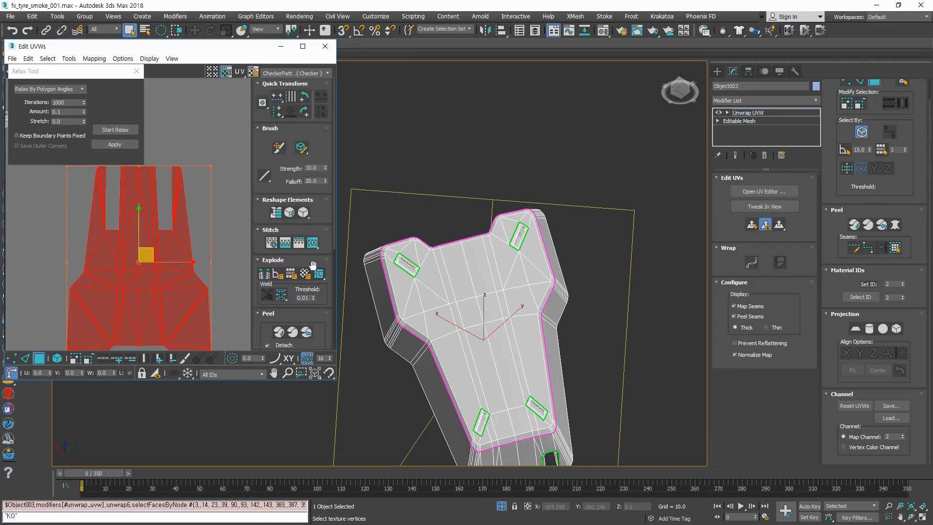
{"action": "left_click", "coordinate": [290, 214]}
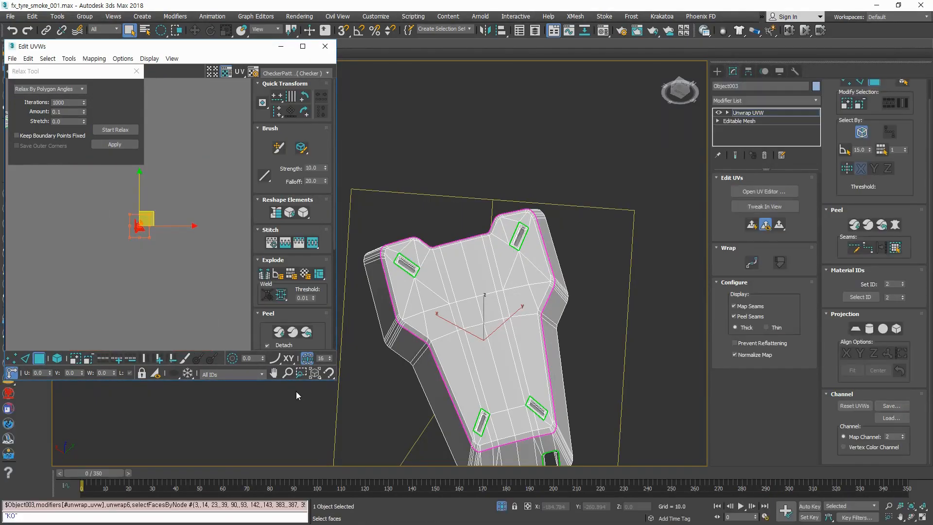
{"action": "key", "text": "ctrl+z"}
{"action": "key", "text": "ctrl+z"}
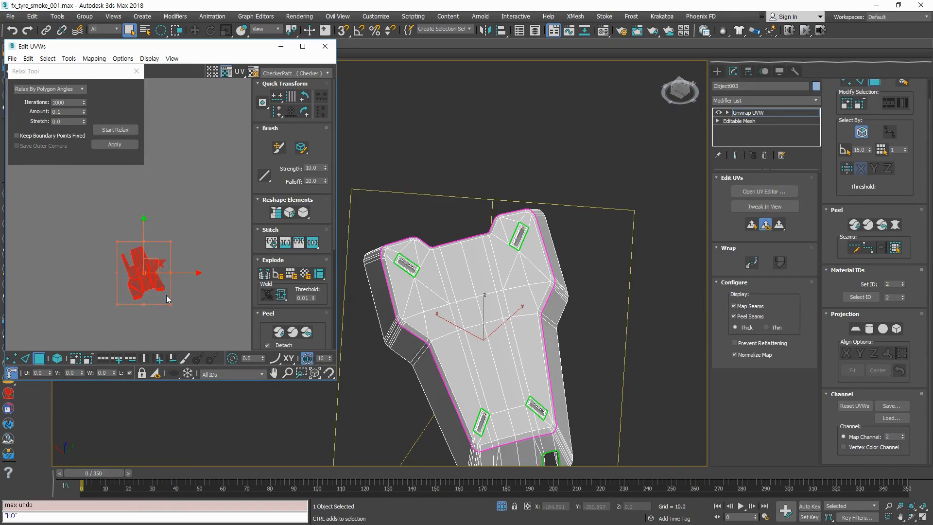
{"action": "scroll", "coordinate": [168, 294], "scroll_direction": "down", "scroll_amount": 4}
{"action": "scroll", "coordinate": [168, 294], "scroll_direction": "down", "scroll_amount": 3}
{"action": "left_click", "coordinate": [209, 331]}
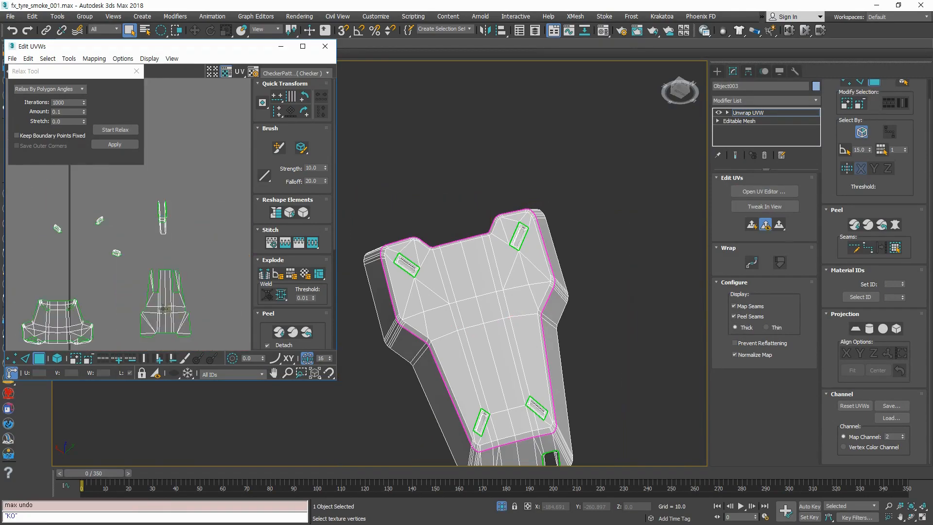
Step: Separate the right-hand prong from the inner-side panel cluster and relax it by polygon angles
{"action": "scroll", "coordinate": [182, 291], "scroll_direction": "up", "scroll_amount": 5}
{"action": "scroll", "coordinate": [196, 262], "scroll_direction": "down", "scroll_amount": 2}
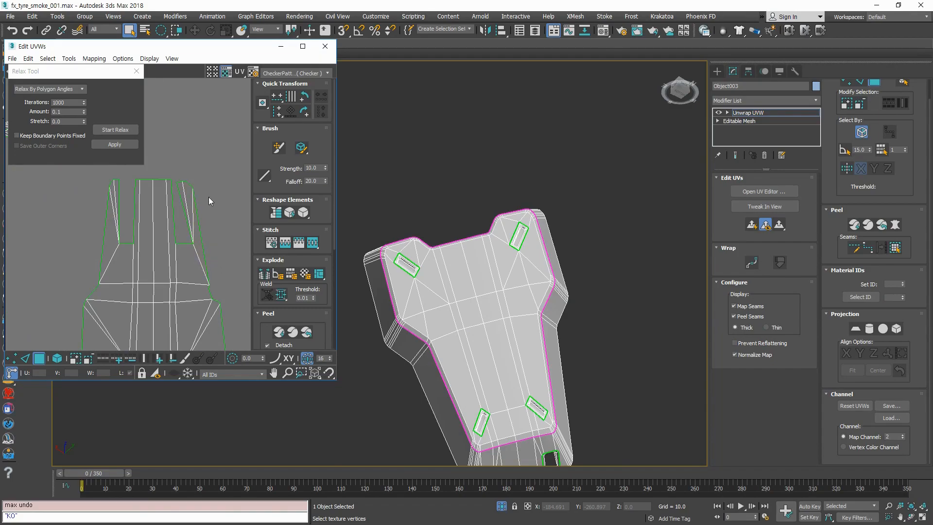
{"action": "scroll", "coordinate": [209, 196], "scroll_direction": "up", "scroll_amount": 2}
{"action": "left_click", "coordinate": [170, 318]}
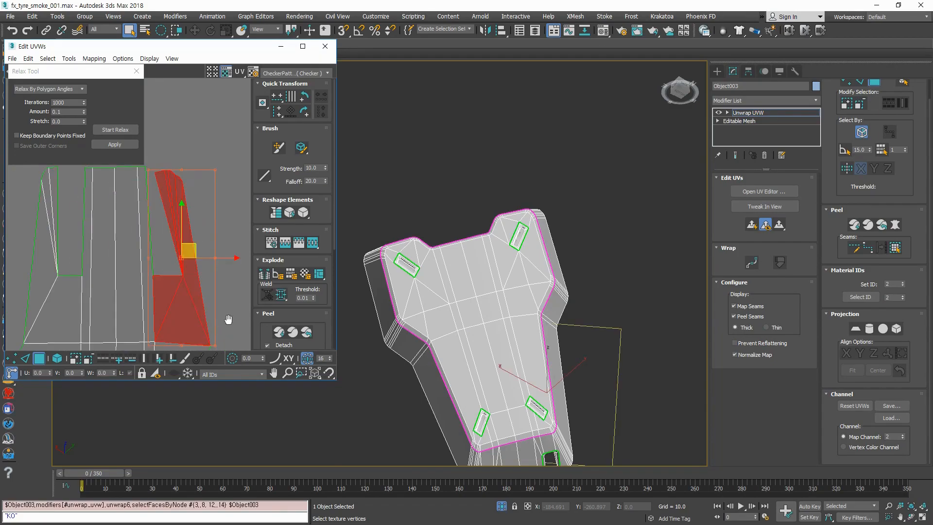
{"action": "scroll", "coordinate": [229, 324], "scroll_direction": "down", "scroll_amount": 3}
{"action": "scroll", "coordinate": [207, 333], "scroll_direction": "up", "scroll_amount": 2}
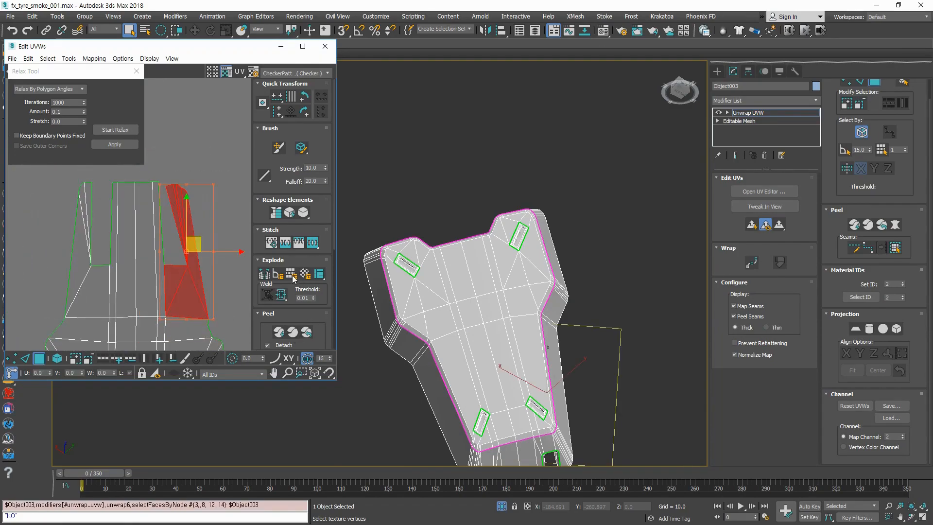
{"action": "left_click_drag", "start_coordinate": [190, 238], "coordinate": [215, 209]}
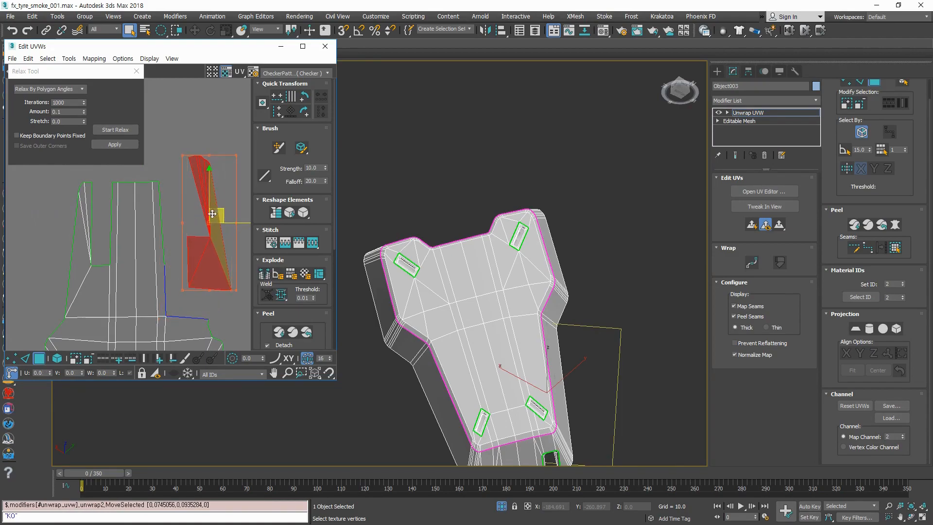
{"action": "left_click", "coordinate": [115, 130]}
{"action": "left_click", "coordinate": [107, 130]}
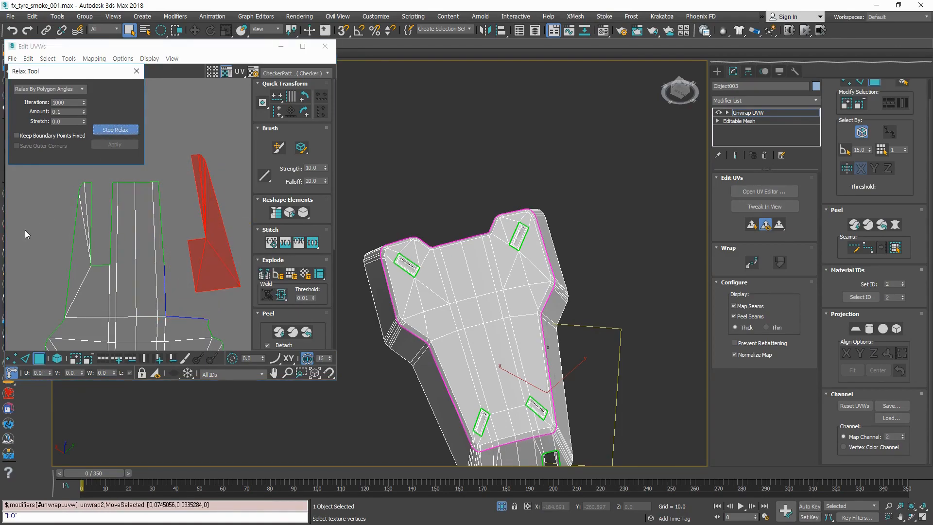
Step: Separate the left-hand prong from the inner-side panel cluster and relax it by polygon angles
{"action": "left_click", "coordinate": [28, 226]}
{"action": "left_click_drag", "start_coordinate": [50, 176], "coordinate": [103, 303]}
{"action": "middle_click_drag", "start_coordinate": [109, 307], "coordinate": [126, 304]}
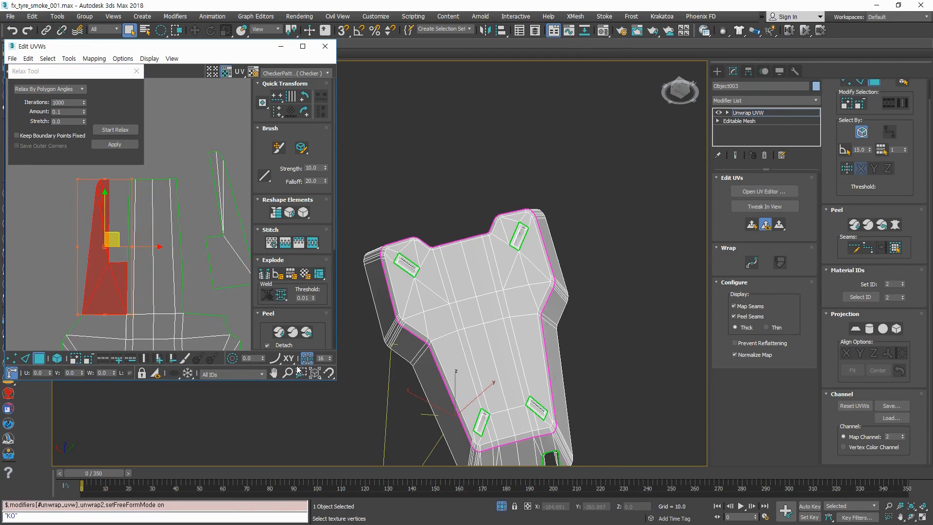
{"action": "left_click_drag", "start_coordinate": [111, 235], "coordinate": [55, 220]}
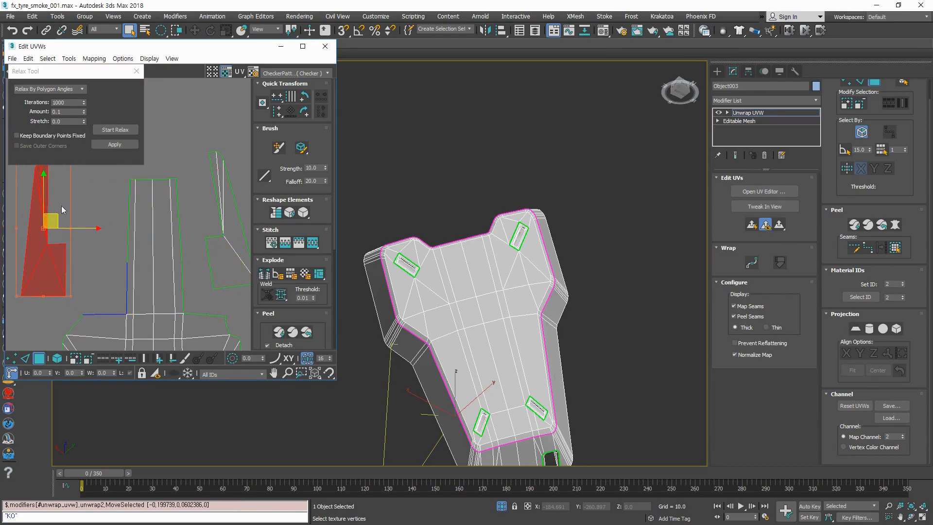
{"action": "left_click", "coordinate": [116, 130]}
{"action": "left_click", "coordinate": [110, 260]}
Step: Separate the central strip from the wide lower section of the inner-side panel and relax it by polygon angles
{"action": "scroll", "coordinate": [110, 259], "scroll_direction": "down", "scroll_amount": 1}
{"action": "middle_click_drag", "start_coordinate": [127, 278], "coordinate": [135, 243]}
{"action": "scroll", "coordinate": [136, 243], "scroll_direction": "down", "scroll_amount": 1}
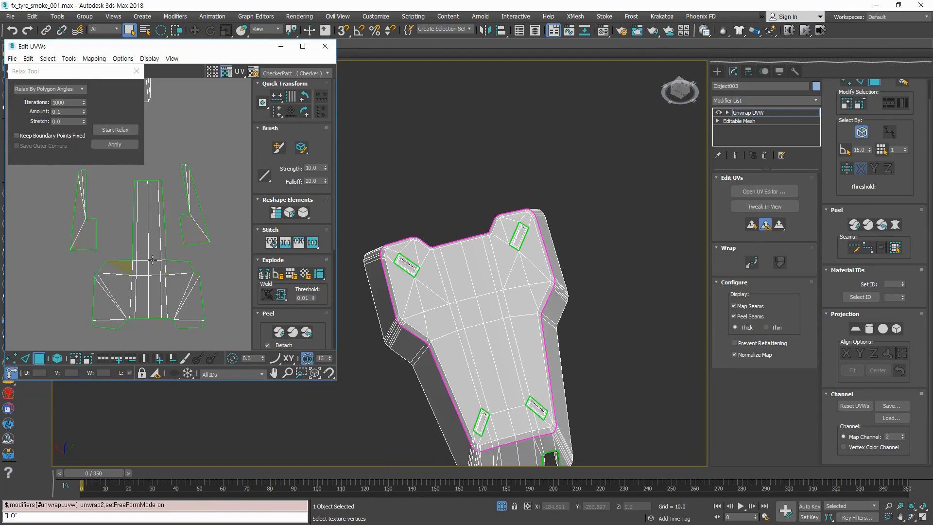
{"action": "left_click_drag", "start_coordinate": [168, 174], "coordinate": [124, 206]}
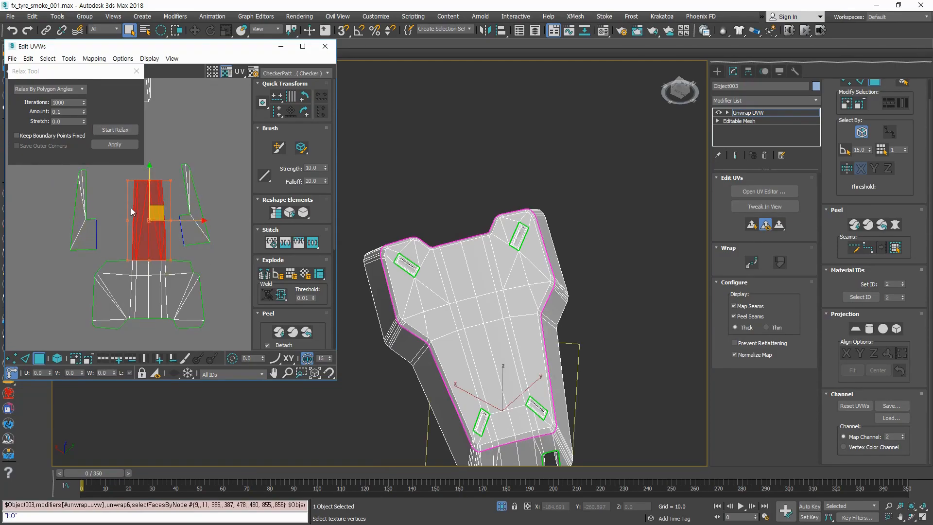
{"action": "left_click_drag", "start_coordinate": [156, 213], "coordinate": [148, 203]}
{"action": "left_click", "coordinate": [116, 130]}
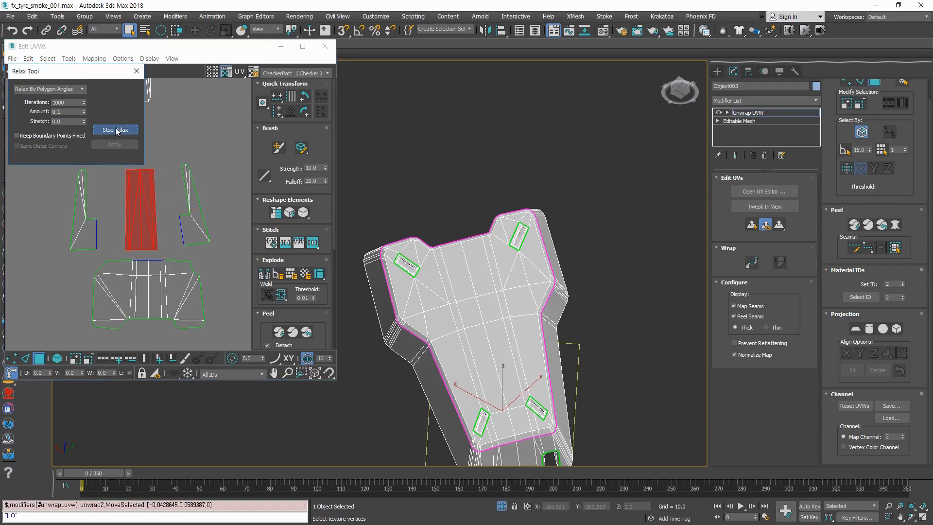
{"action": "left_click", "coordinate": [115, 129]}
Step: Relax the remaining wide lower section of the inner-side panel by polygon angles
{"action": "left_click_drag", "start_coordinate": [218, 339], "coordinate": [81, 256]}
{"action": "left_click", "coordinate": [110, 130]}
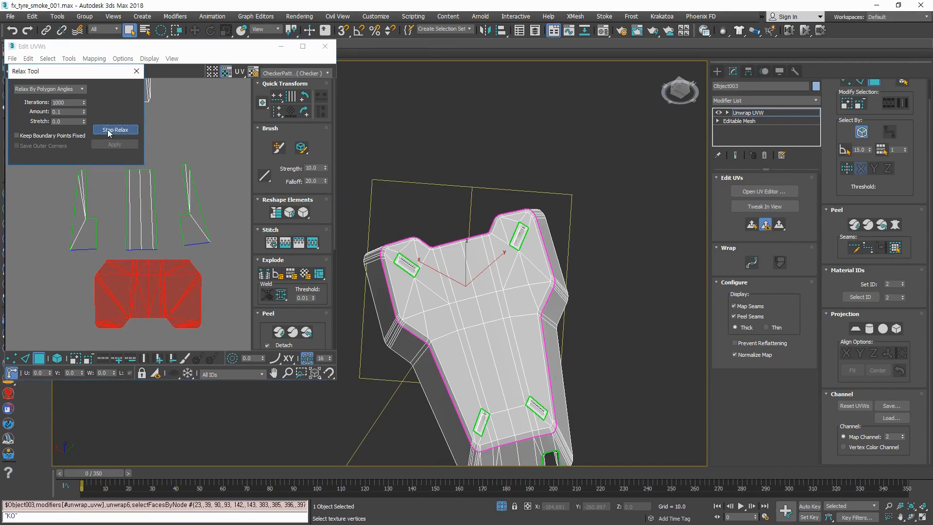
{"action": "left_click", "coordinate": [109, 130]}
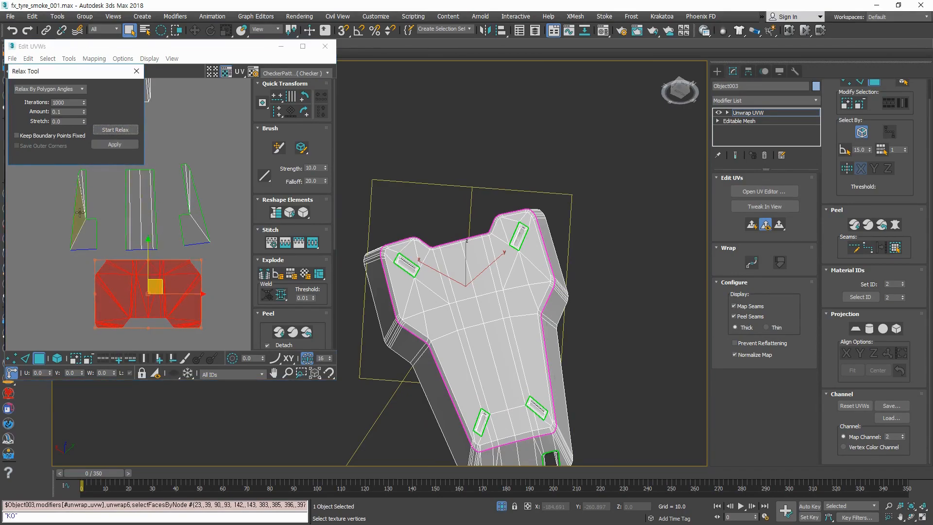
{"action": "left_click", "coordinate": [218, 272]}
{"action": "scroll", "coordinate": [210, 256], "scroll_direction": "down", "scroll_amount": 3}
{"action": "scroll", "coordinate": [196, 253], "scroll_direction": "up", "scroll_amount": 2}
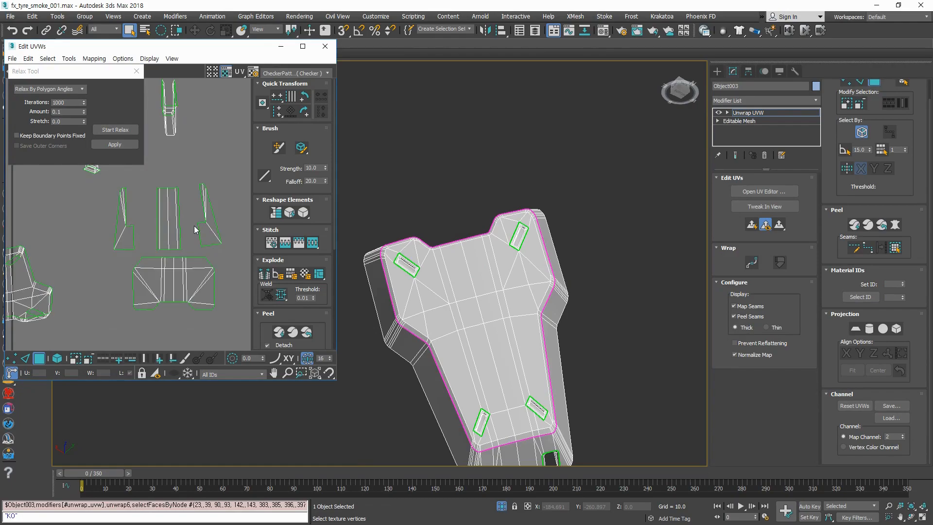
Step: Move the four relaxed inner-side pieces together farther away from the outer panel's cluster
{"action": "scroll", "coordinate": [195, 229], "scroll_direction": "down", "scroll_amount": 2}
{"action": "left_click_drag", "start_coordinate": [146, 213], "coordinate": [146, 214]}
{"action": "left_click_drag", "start_coordinate": [191, 256], "coordinate": [214, 266]}
{"action": "left_click", "coordinate": [155, 299]}
{"action": "middle_click_drag", "start_coordinate": [148, 297], "coordinate": [144, 270]}
{"action": "middle_click_drag", "start_coordinate": [171, 240], "coordinate": [206, 279]}
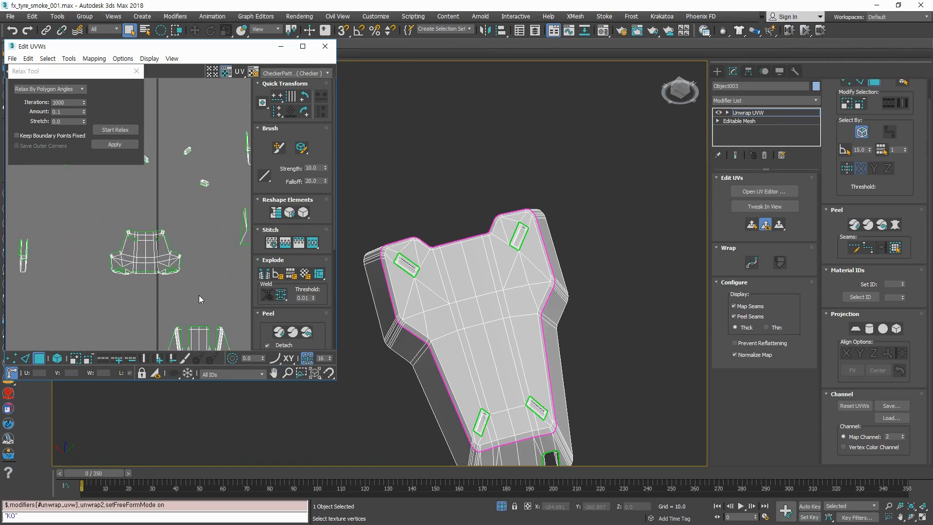
Step: Try to relax the whole four-slot panel cluster by polygon angles as a single piece
{"action": "left_click_drag", "start_coordinate": [198, 295], "coordinate": [91, 220]}
{"action": "scroll", "coordinate": [175, 273], "scroll_direction": "up", "scroll_amount": 3}
{"action": "left_click_drag", "start_coordinate": [102, 222], "coordinate": [61, 211]}
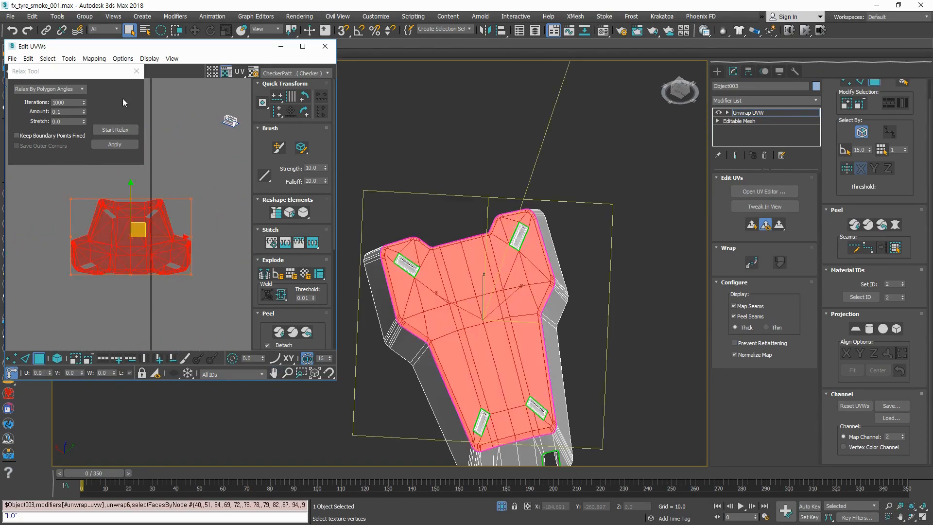
{"action": "left_click", "coordinate": [119, 130]}
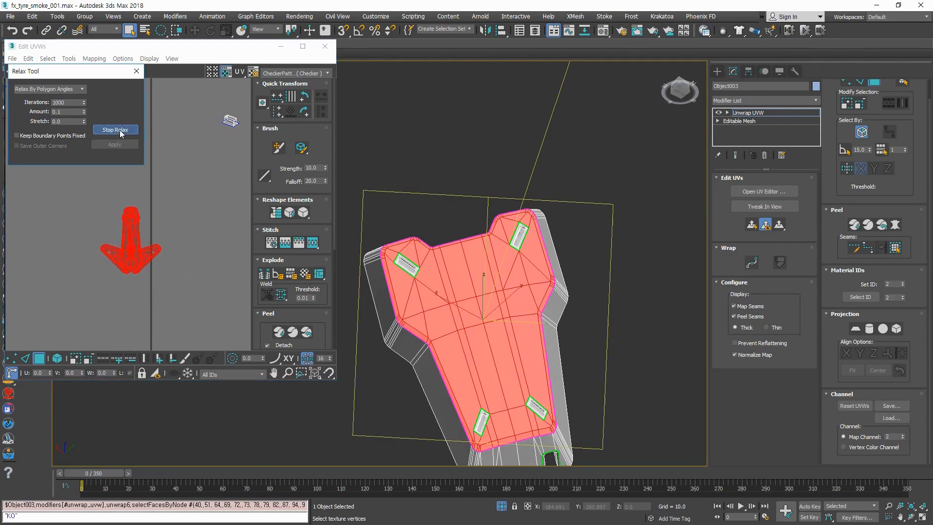
{"action": "left_click", "coordinate": [120, 129]}
{"action": "key", "text": "ctrl+z"}
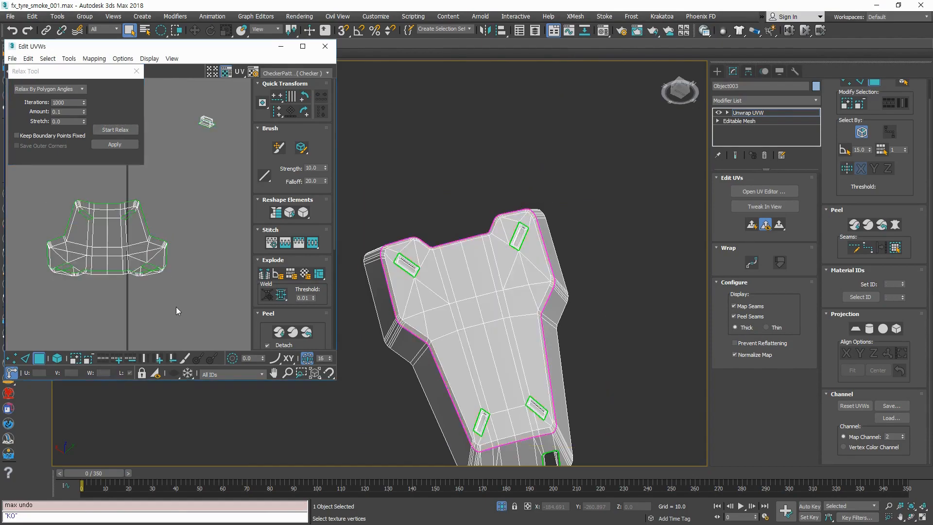
Step: Separate the right half of the four-slot panel along its centre line, offset it from the other half and relax it by polygon angles
{"action": "scroll", "coordinate": [106, 211], "scroll_direction": "up", "scroll_amount": 3}
{"action": "left_click_drag", "start_coordinate": [191, 187], "coordinate": [110, 335]}
{"action": "left_click", "coordinate": [202, 314]}
{"action": "left_click_drag", "start_coordinate": [215, 180], "coordinate": [115, 317]}
{"action": "left_click", "coordinate": [275, 275]}
{"action": "left_click_drag", "start_coordinate": [153, 238], "coordinate": [188, 235]}
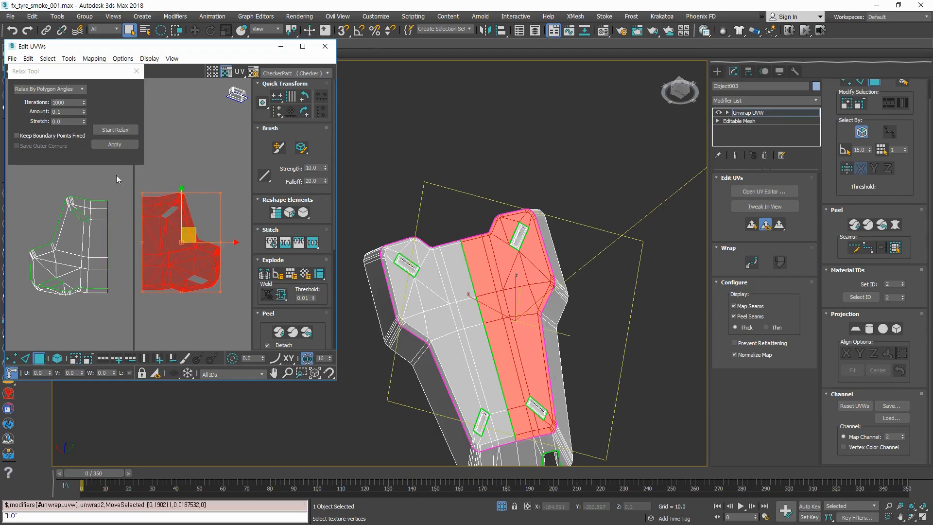
{"action": "left_click", "coordinate": [111, 130]}
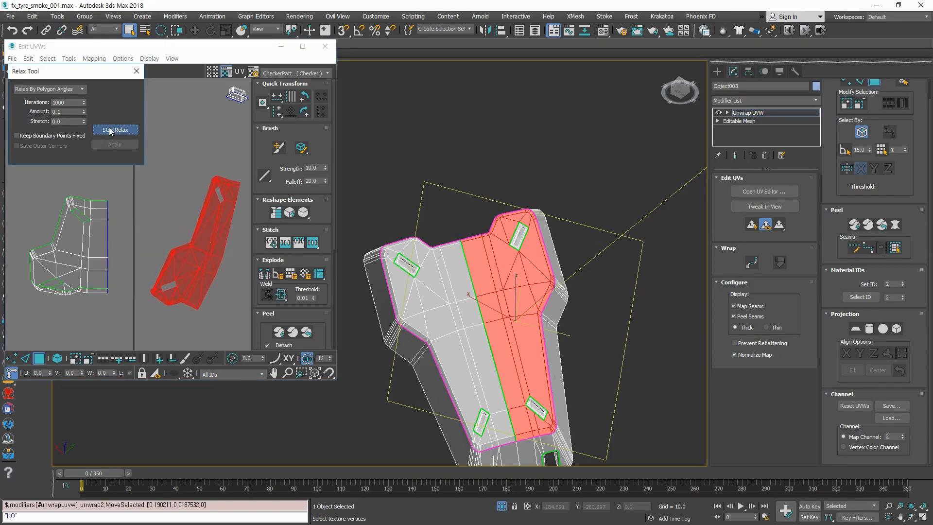
{"action": "left_click", "coordinate": [111, 130]}
Step: Relax the remaining left half of the four-slot panel by polygon angles
{"action": "left_click", "coordinate": [147, 202]}
{"action": "scroll", "coordinate": [175, 287], "scroll_direction": "down", "scroll_amount": 2}
{"action": "left_click", "coordinate": [119, 269]}
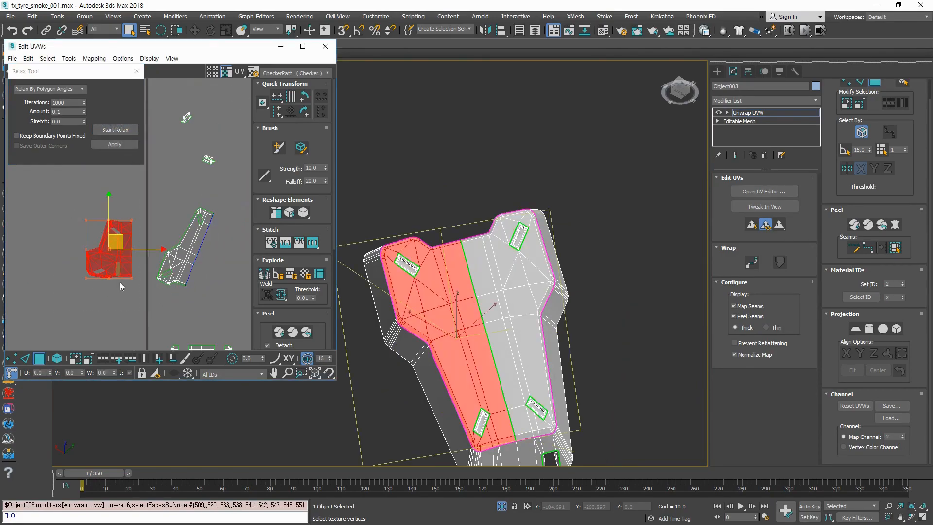
{"action": "left_click", "coordinate": [115, 129]}
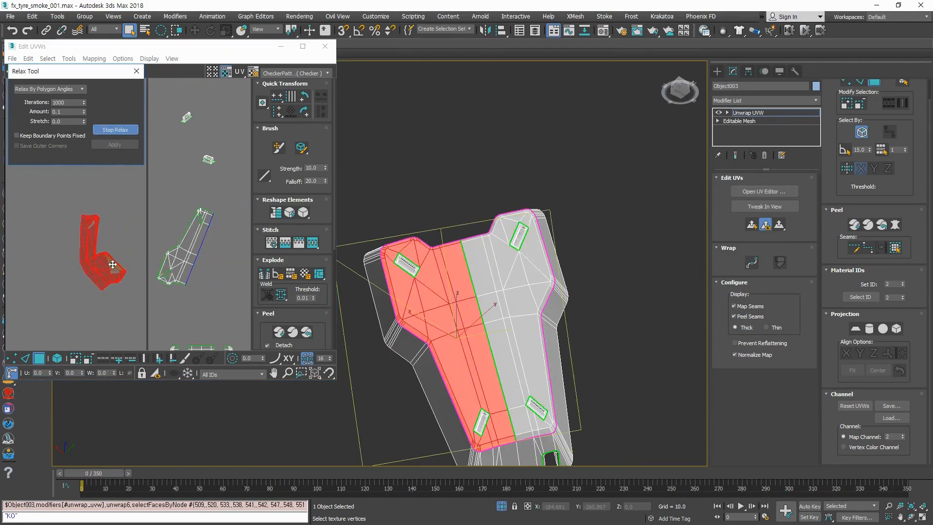
{"action": "left_click", "coordinate": [136, 212]}
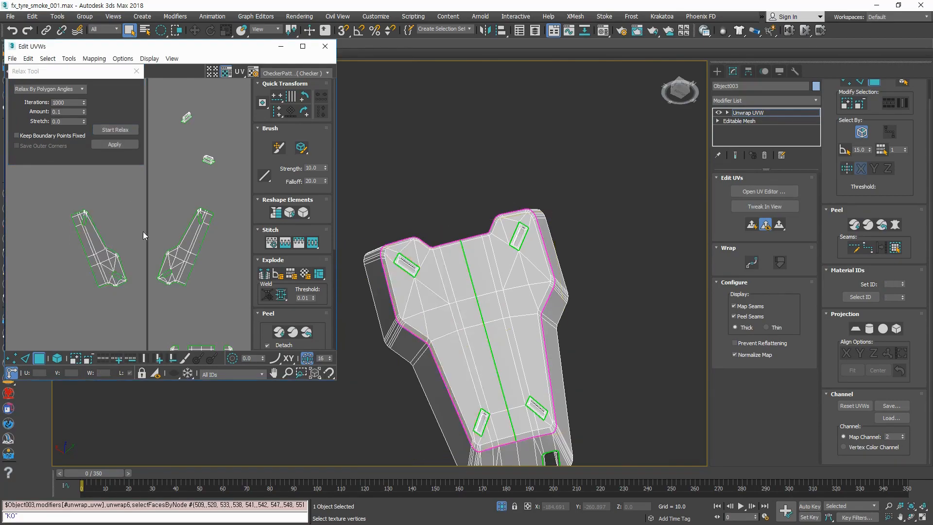
Step: Rotate the relaxed right half of the four-slot panel until its straight centre edge is vertical
{"action": "left_click", "coordinate": [197, 254]}
{"action": "left_click", "coordinate": [209, 306]}
{"action": "left_click", "coordinate": [194, 247]}
{"action": "left_click", "coordinate": [223, 298]}
{"action": "left_click", "coordinate": [191, 232]}
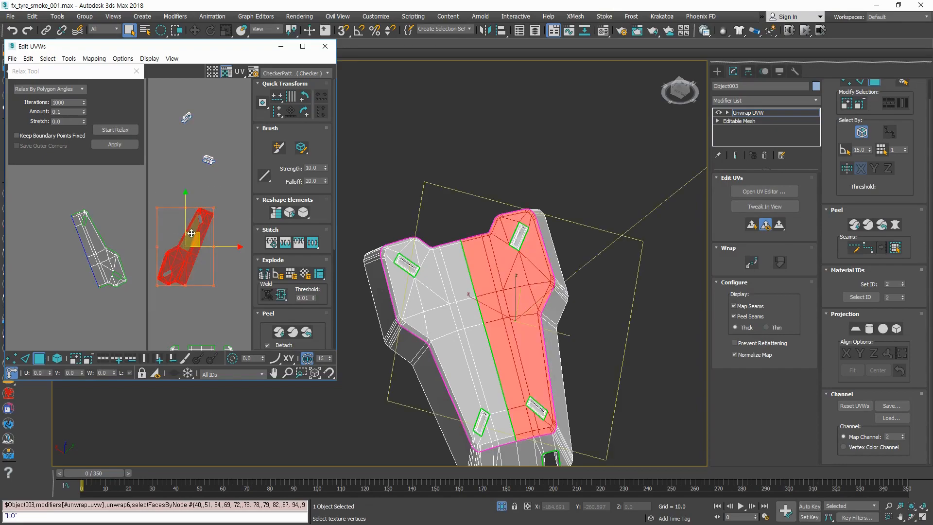
{"action": "left_click", "coordinate": [99, 234]}
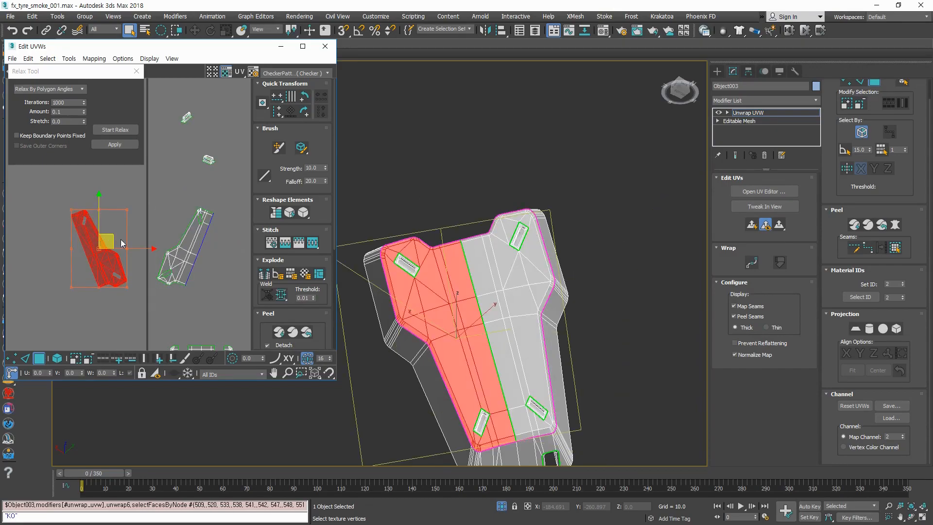
{"action": "left_click", "coordinate": [207, 246]}
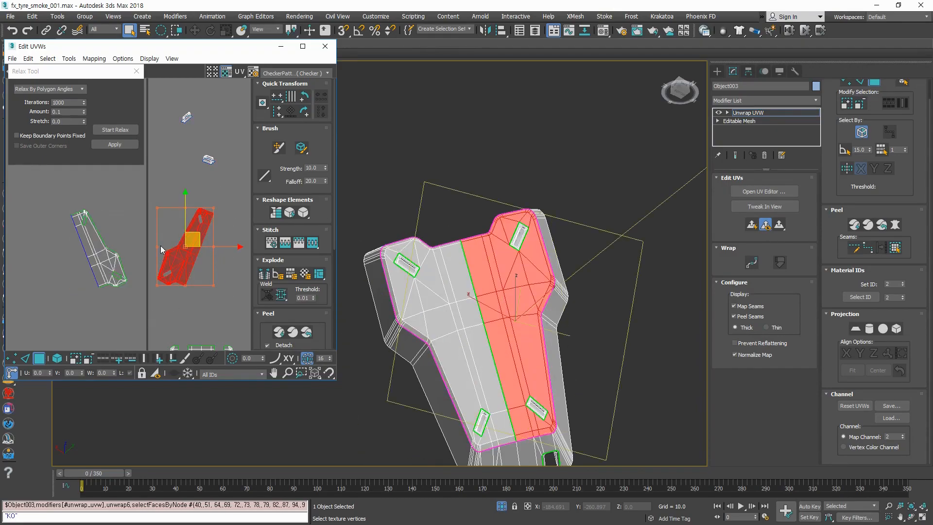
{"action": "left_click_drag", "start_coordinate": [158, 246], "coordinate": [156, 258]}
{"action": "left_click", "coordinate": [141, 302]}
Step: Rotate the relaxed left half upright and move it to the opposite side of the right half
{"action": "left_click_drag", "start_coordinate": [141, 302], "coordinate": [71, 198]}
{"action": "left_click", "coordinate": [127, 301]}
{"action": "left_click_drag", "start_coordinate": [129, 296], "coordinate": [50, 208]}
{"action": "left_click_drag", "start_coordinate": [73, 249], "coordinate": [70, 238]}
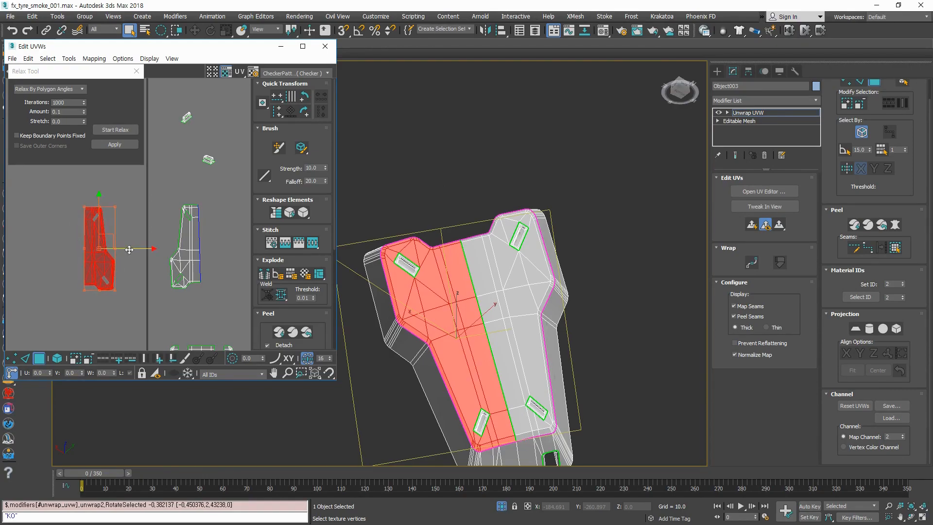
{"action": "left_click_drag", "start_coordinate": [130, 250], "coordinate": [250, 258]}
{"action": "left_click", "coordinate": [219, 315]}
Step: Examine the relaxed panel pieces on the model and check the seams around the notched lower end
{"action": "middle_click_drag", "start_coordinate": [219, 314], "coordinate": [104, 289]}
{"action": "left_click_drag", "start_coordinate": [60, 191], "coordinate": [54, 180]}
{"action": "left_click", "coordinate": [164, 293]}
{"action": "scroll", "coordinate": [185, 297], "scroll_direction": "down", "scroll_amount": 3}
{"action": "left_click_drag", "start_coordinate": [208, 299], "coordinate": [82, 230]}
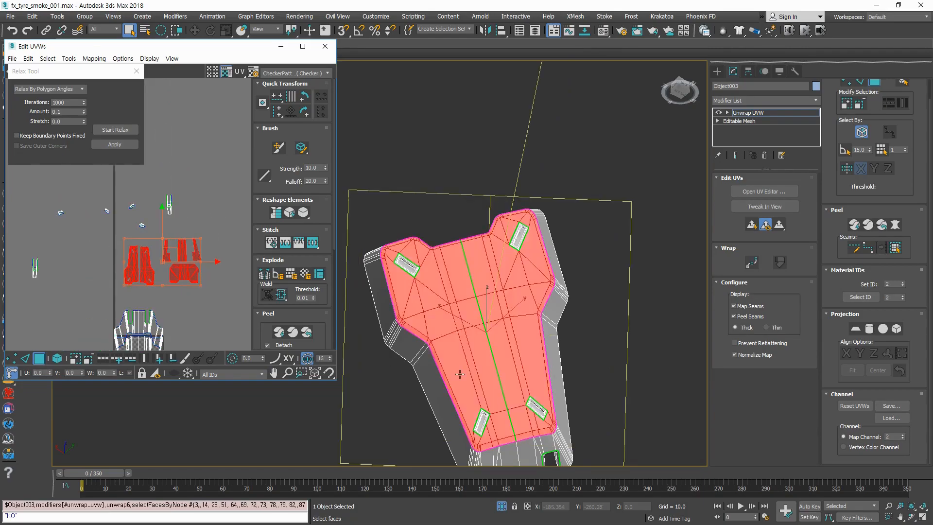
{"action": "scroll", "coordinate": [511, 243], "scroll_direction": "down", "scroll_amount": 4}
{"action": "scroll", "coordinate": [513, 300], "scroll_direction": "up", "scroll_amount": 6}
{"action": "mouse_move", "coordinate": [510, 302]}
{"action": "middle_mouse_down", "text": "alt"}
{"action": "mouse_move", "coordinate": [523, 343]}
{"action": "mouse_move", "coordinate": [527, 206]}
{"action": "mouse_move", "coordinate": [532, 300]}
{"action": "mouse_move", "coordinate": [521, 268]}
{"action": "mouse_move", "coordinate": [512, 316]}
{"action": "middle_mouse_up", "text": "alt"}
{"action": "left_click", "coordinate": [199, 311]}
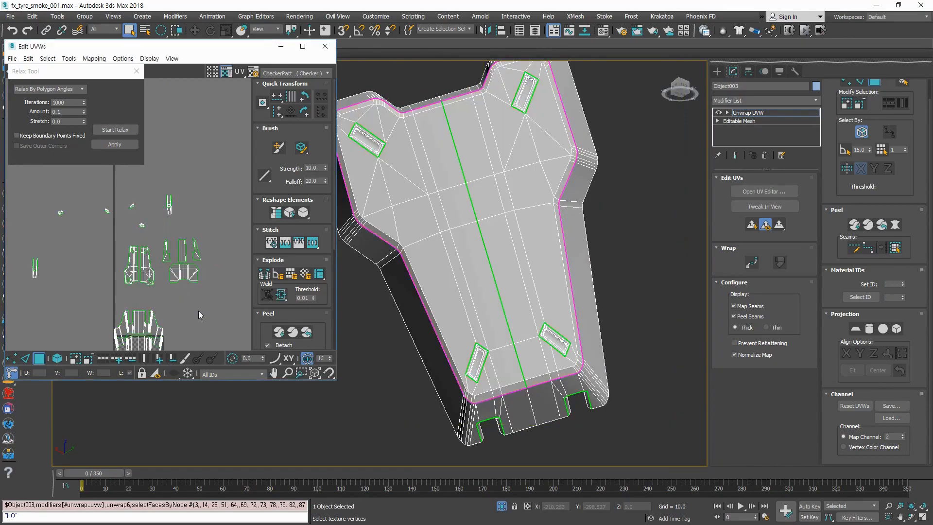
{"action": "scroll", "coordinate": [180, 268], "scroll_direction": "down", "scroll_amount": 2}
{"action": "scroll", "coordinate": [527, 350], "scroll_direction": "down", "scroll_amount": 3}
{"action": "middle_click_drag", "start_coordinate": [527, 350], "coordinate": [558, 385], "text": "alt"}
{"action": "scroll", "coordinate": [527, 348], "scroll_direction": "up", "scroll_amount": 5}
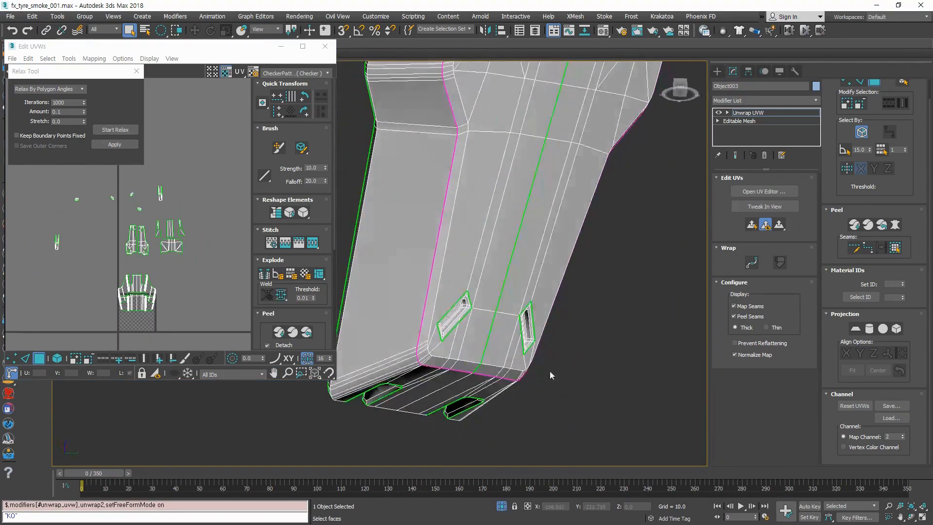
{"action": "scroll", "coordinate": [495, 349], "scroll_direction": "down", "scroll_amount": 4}
{"action": "middle_click_drag", "start_coordinate": [513, 326], "coordinate": [523, 375]}
{"action": "scroll", "coordinate": [30, 225], "scroll_direction": "up", "scroll_amount": 5}
{"action": "left_click_drag", "start_coordinate": [40, 312], "coordinate": [41, 313]}
{"action": "middle_click_drag", "start_coordinate": [389, 346], "coordinate": [639, 375]}
{"action": "scroll", "coordinate": [403, 330], "scroll_direction": "down", "scroll_amount": 2}
{"action": "scroll", "coordinate": [472, 326], "scroll_direction": "up", "scroll_amount": 5}
{"action": "scroll", "coordinate": [472, 326], "scroll_direction": "down", "scroll_amount": 4}
Step: Split the open edge groove's cluster along the four corner edges of its closed end wall
{"action": "mouse_move", "coordinate": [472, 326]}
{"action": "middle_mouse_down", "text": "alt"}
{"action": "mouse_move", "coordinate": [443, 278]}
{"action": "mouse_move", "coordinate": [429, 285]}
{"action": "mouse_move", "coordinate": [421, 322]}
{"action": "middle_mouse_up", "text": "alt"}
{"action": "scroll", "coordinate": [441, 278], "scroll_direction": "up", "scroll_amount": 5}
{"action": "middle_click_drag", "start_coordinate": [430, 263], "coordinate": [442, 323], "text": "alt"}
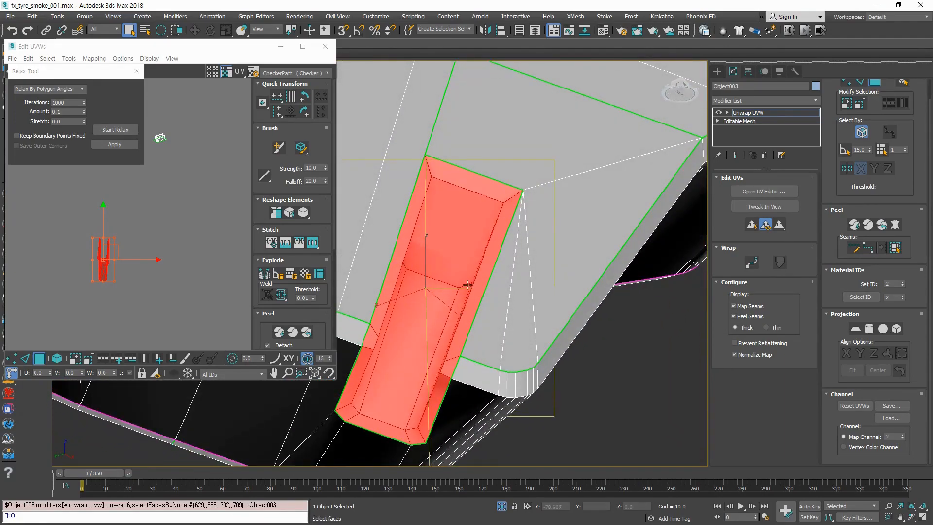
{"action": "middle_click_drag", "start_coordinate": [437, 273], "coordinate": [475, 287], "text": "alt"}
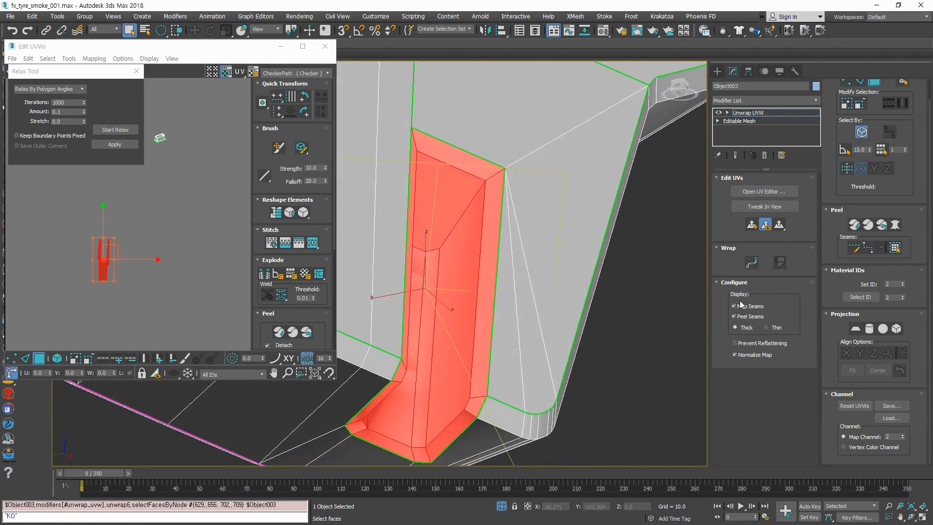
{"action": "key", "text": "2"}
{"action": "left_click", "coordinate": [496, 176]}
{"action": "left_click", "coordinate": [465, 212], "text": "ctrl"}
{"action": "middle_click_drag", "start_coordinate": [464, 214], "coordinate": [399, 186], "text": "alt"}
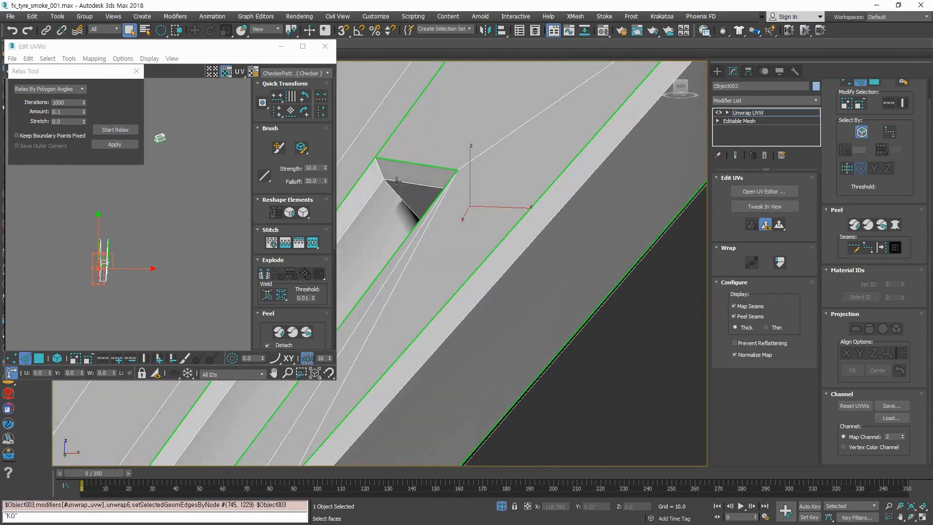
{"action": "left_click", "coordinate": [380, 169], "text": "ctrl"}
{"action": "middle_click_drag", "start_coordinate": [372, 273], "coordinate": [452, 246], "text": "alt"}
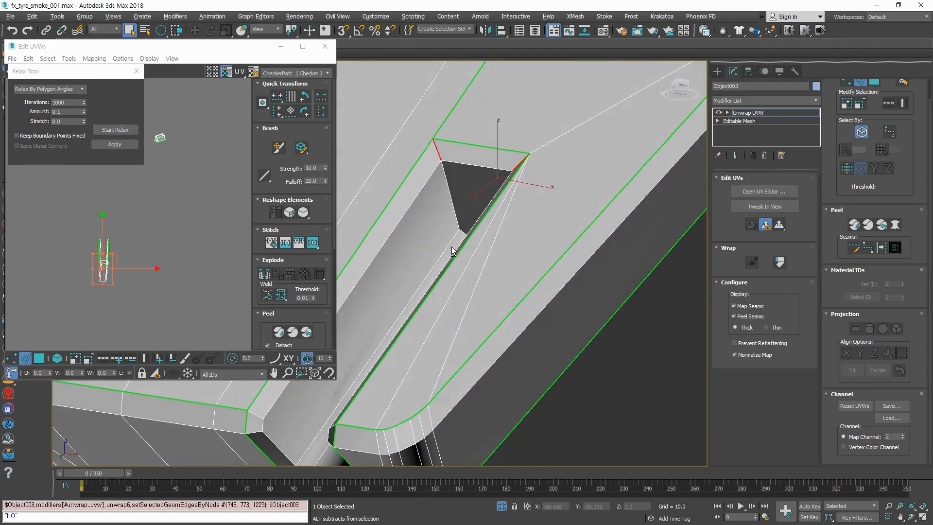
{"action": "left_click", "coordinate": [453, 203], "text": "ctrl"}
{"action": "left_click", "coordinate": [263, 274]}
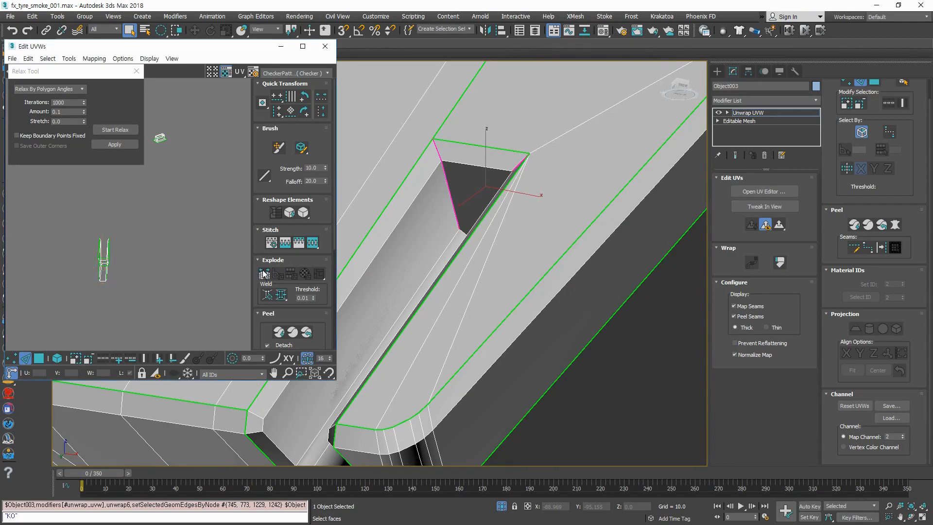
{"action": "left_click", "coordinate": [149, 297]}
{"action": "left_click_drag", "start_coordinate": [152, 228], "coordinate": [73, 300]}
{"action": "left_click", "coordinate": [148, 298]}
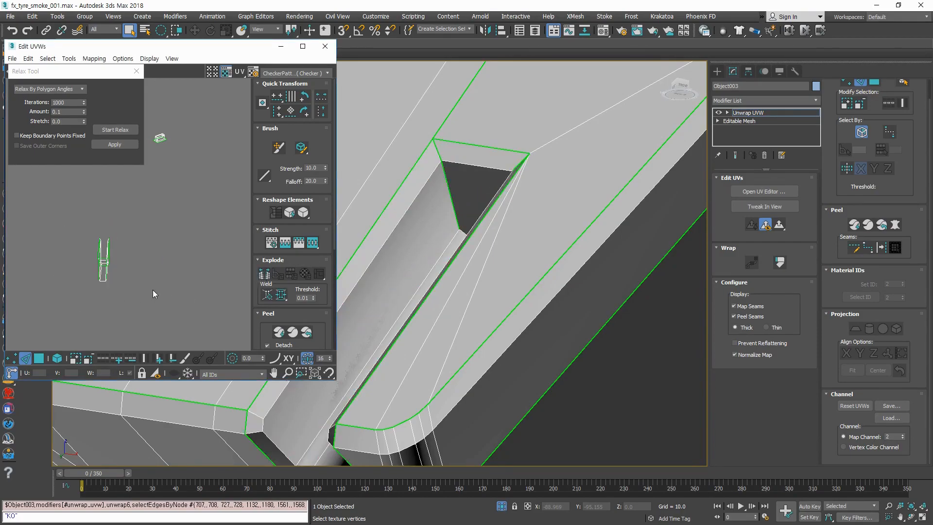
Step: Relax the split edge-groove cluster by polygon angles
{"action": "key", "text": "3"}
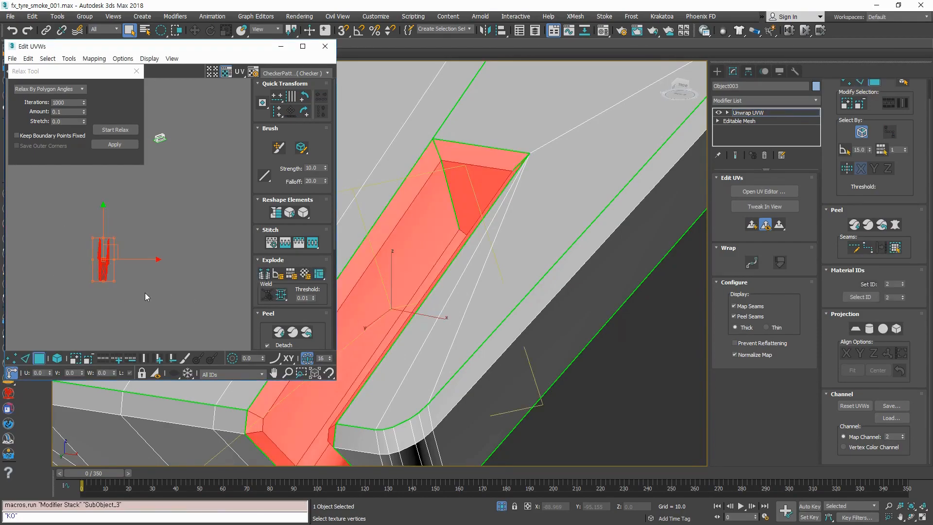
{"action": "left_click", "coordinate": [115, 130]}
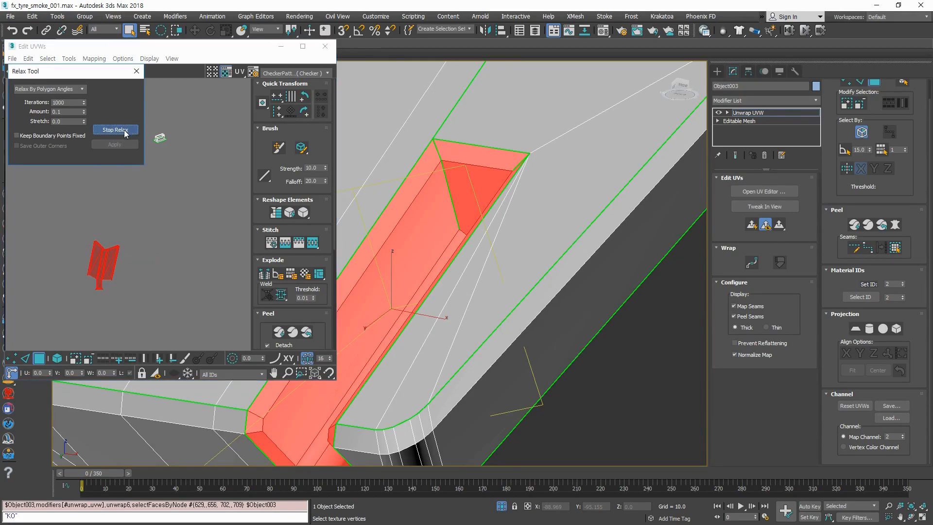
{"action": "left_click", "coordinate": [124, 132]}
{"action": "left_click", "coordinate": [117, 321]}
Step: Move the overlapping corner vertices at the relaxed groove's end outward to untangle the folded faces
{"action": "scroll", "coordinate": [105, 272], "scroll_direction": "up", "scroll_amount": 4}
{"action": "middle_click_drag", "start_coordinate": [105, 272], "coordinate": [146, 288]}
{"action": "scroll", "coordinate": [112, 228], "scroll_direction": "up", "scroll_amount": 10}
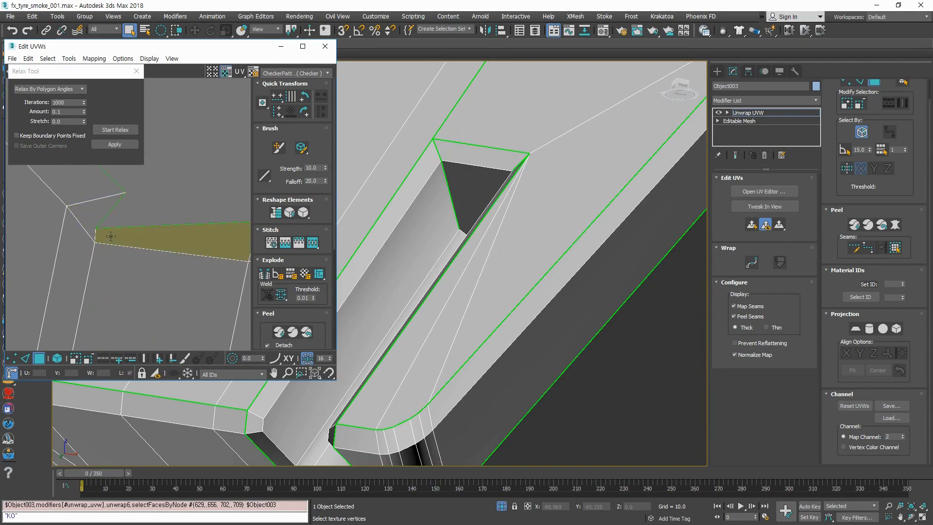
{"action": "key", "text": "1"}
{"action": "left_click", "coordinate": [96, 229]}
{"action": "left_click_drag", "start_coordinate": [99, 228], "coordinate": [154, 193]}
{"action": "left_click", "coordinate": [156, 222]}
{"action": "left_click", "coordinate": [118, 221]}
{"action": "scroll", "coordinate": [109, 217], "scroll_direction": "down", "scroll_amount": 3}
{"action": "middle_click_drag", "start_coordinate": [109, 217], "coordinate": [205, 233]}
{"action": "left_click", "coordinate": [209, 249]}
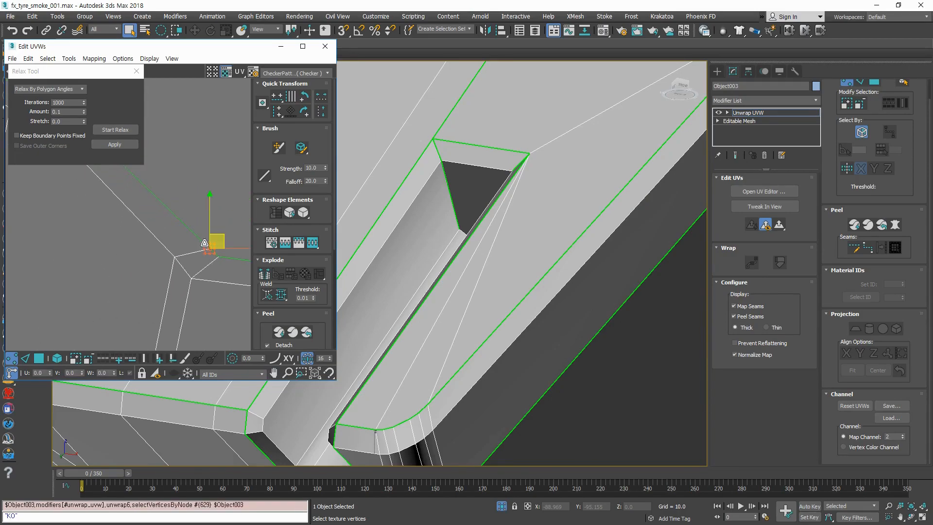
{"action": "left_click_drag", "start_coordinate": [215, 240], "coordinate": [202, 226]}
{"action": "left_click", "coordinate": [158, 285]}
Step: Relax the corrected groove cluster again by polygon angles and check its corners
{"action": "scroll", "coordinate": [154, 283], "scroll_direction": "down", "scroll_amount": 5}
{"action": "middle_click_drag", "start_coordinate": [154, 284], "coordinate": [144, 223]}
{"action": "scroll", "coordinate": [144, 222], "scroll_direction": "down", "scroll_amount": 3}
{"action": "key", "text": "3"}
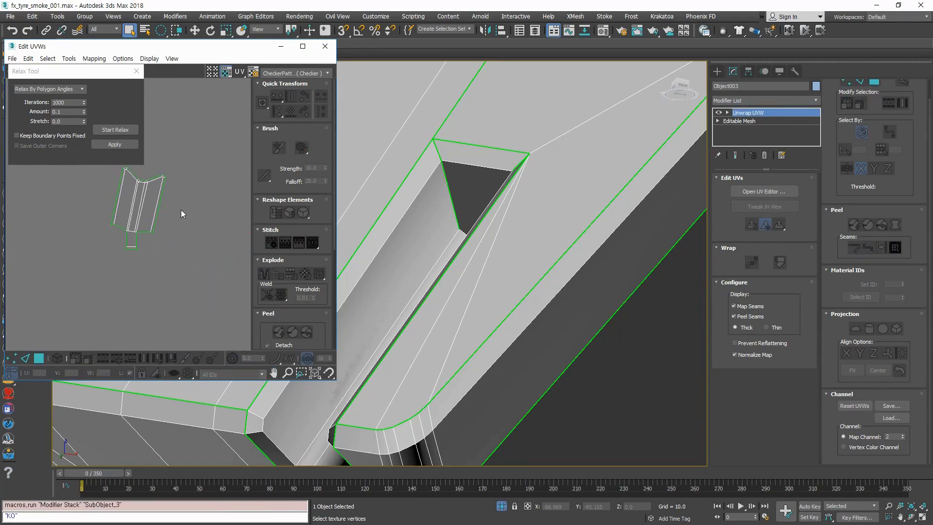
{"action": "left_click", "coordinate": [142, 194]}
{"action": "left_click", "coordinate": [116, 130]}
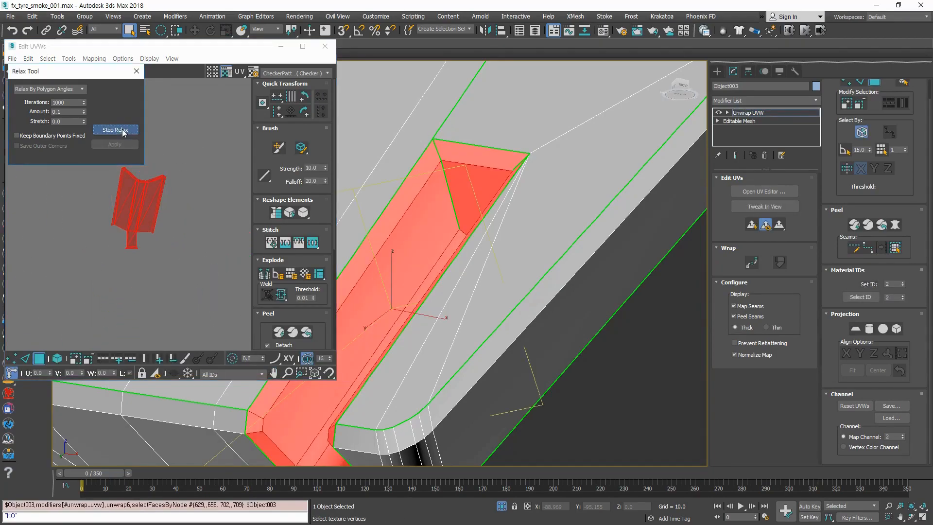
{"action": "left_click", "coordinate": [115, 130]}
{"action": "scroll", "coordinate": [208, 214], "scroll_direction": "up", "scroll_amount": 5}
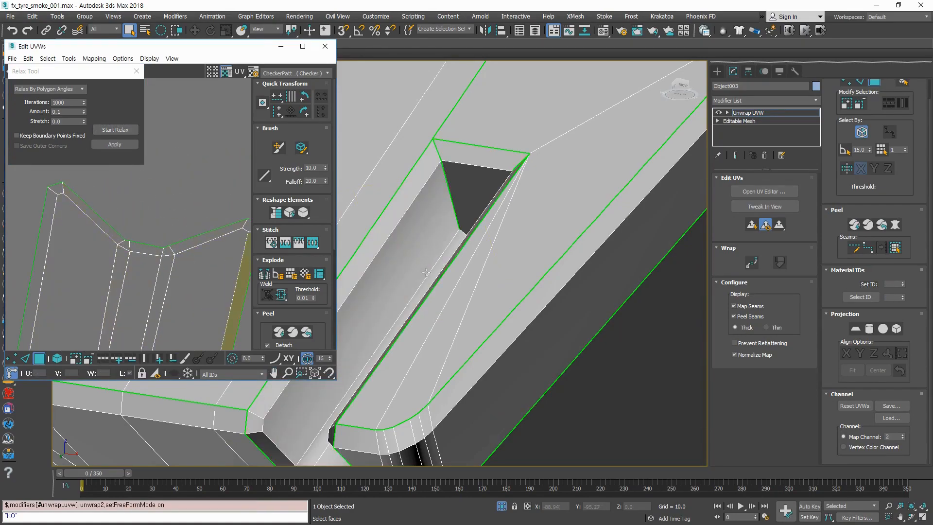
{"action": "scroll", "coordinate": [426, 272], "scroll_direction": "down", "scroll_amount": 5}
{"action": "middle_click_drag", "start_coordinate": [426, 272], "coordinate": [440, 247], "text": "alt"}
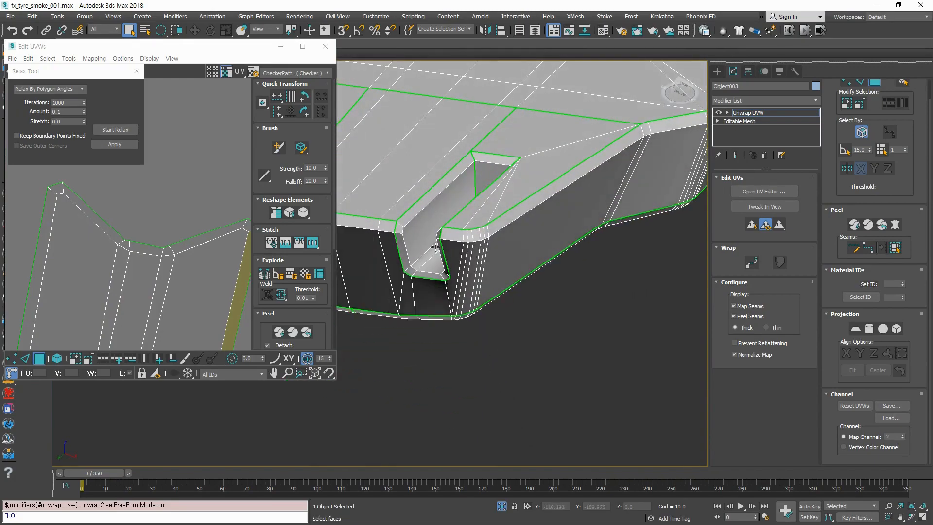
{"action": "middle_click_drag", "start_coordinate": [166, 230], "coordinate": [145, 215]}
{"action": "scroll", "coordinate": [142, 222], "scroll_direction": "down", "scroll_amount": 5}
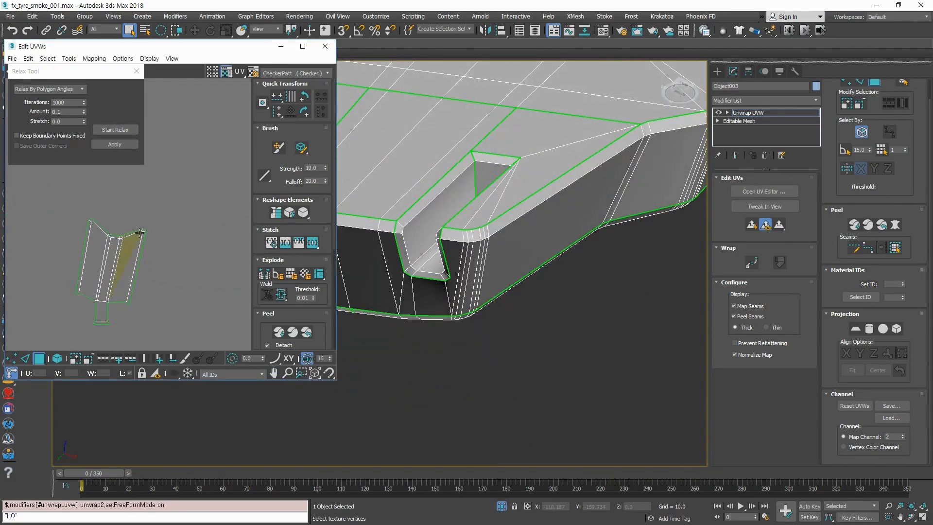
Step: Split the neighbouring edge groove's cluster along the four corner edges of its closed end wall
{"action": "left_click_drag", "start_coordinate": [178, 307], "coordinate": [95, 209]}
{"action": "scroll", "coordinate": [464, 280], "scroll_direction": "down", "scroll_amount": 5}
{"action": "middle_click_drag", "start_coordinate": [464, 310], "coordinate": [437, 275], "text": "alt"}
{"action": "scroll", "coordinate": [459, 270], "scroll_direction": "up", "scroll_amount": 5}
{"action": "key", "text": "2"}
{"action": "left_click", "coordinate": [403, 196]}
{"action": "left_click", "coordinate": [402, 238], "text": "ctrl"}
{"action": "mouse_move", "coordinate": [466, 307]}
{"action": "middle_mouse_down", "text": "alt"}
{"action": "mouse_move", "coordinate": [479, 274]}
{"action": "mouse_move", "coordinate": [471, 302]}
{"action": "middle_mouse_up", "text": "alt"}
{"action": "left_click", "coordinate": [474, 265], "text": "ctrl"}
{"action": "left_click", "coordinate": [500, 235], "text": "ctrl"}
{"action": "scroll", "coordinate": [456, 342], "scroll_direction": "down", "scroll_amount": 5}
{"action": "middle_click_drag", "start_coordinate": [459, 335], "coordinate": [487, 298], "text": "alt"}
{"action": "scroll", "coordinate": [487, 234], "scroll_direction": "up", "scroll_amount": 4}
{"action": "middle_click_drag", "start_coordinate": [216, 249], "coordinate": [169, 301]}
{"action": "scroll", "coordinate": [168, 298], "scroll_direction": "down", "scroll_amount": 5}
{"action": "middle_click_drag", "start_coordinate": [246, 242], "coordinate": [144, 200]}
{"action": "scroll", "coordinate": [151, 195], "scroll_direction": "up", "scroll_amount": 7}
{"action": "middle_click_drag", "start_coordinate": [136, 274], "coordinate": [179, 268]}
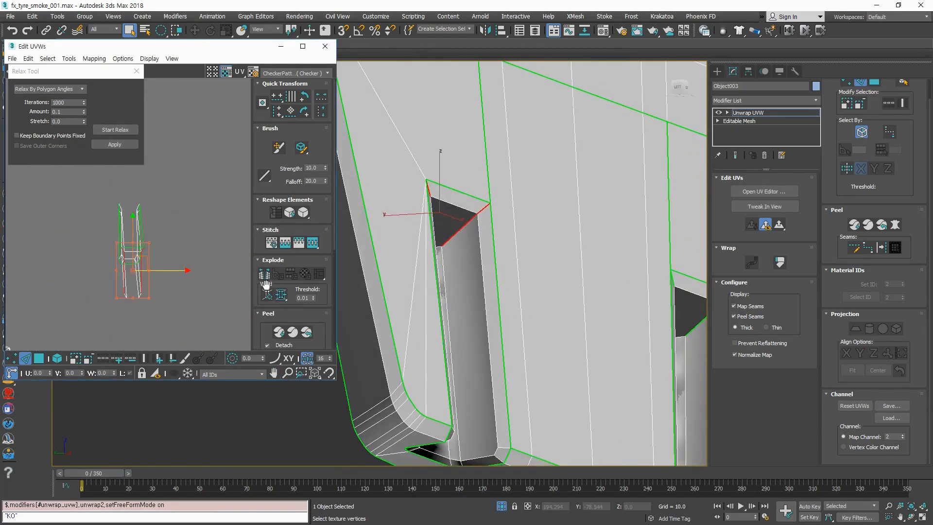
{"action": "left_click", "coordinate": [267, 270]}
Step: Relax the neighbouring edge groove's split cluster by polygon angles
{"action": "middle_click_drag", "start_coordinate": [160, 310], "coordinate": [155, 274]}
{"action": "scroll", "coordinate": [156, 274], "scroll_direction": "down", "scroll_amount": 1}
{"action": "key", "text": "3"}
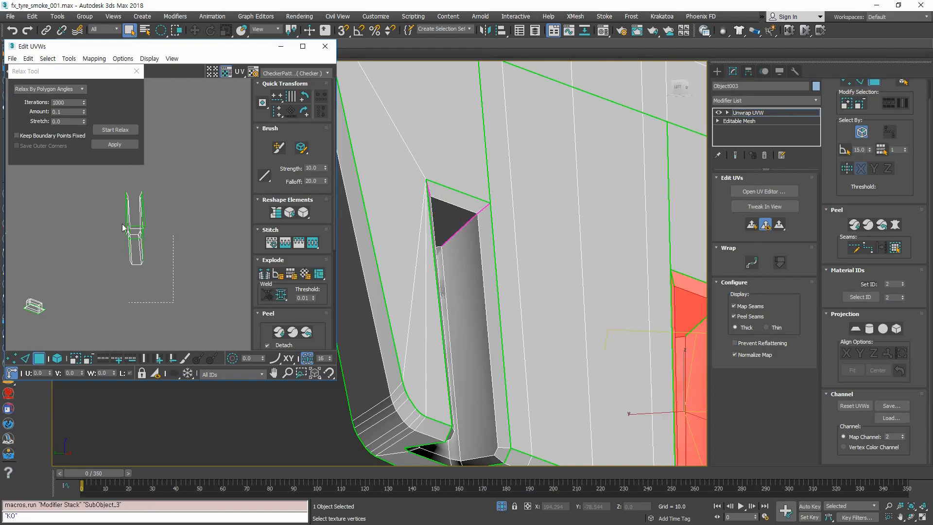
{"action": "double_click", "coordinate": [134, 242]}
{"action": "left_click", "coordinate": [118, 129]}
{"action": "left_click", "coordinate": [123, 129]}
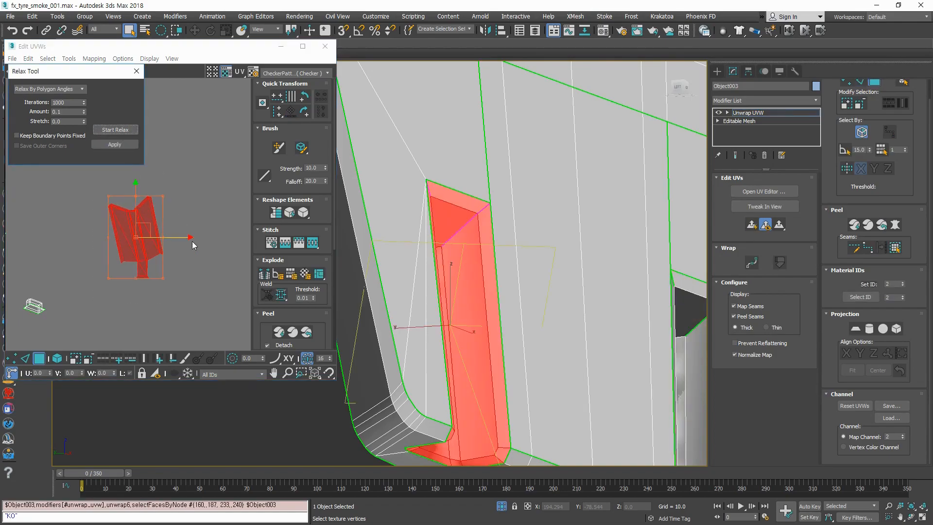
Step: Move the overlapping corner vertex at the relaxed groove's end outward to untangle the folded faces
{"action": "left_click", "coordinate": [194, 235]}
{"action": "scroll", "coordinate": [130, 211], "scroll_direction": "up", "scroll_amount": 5}
{"action": "key", "text": "1"}
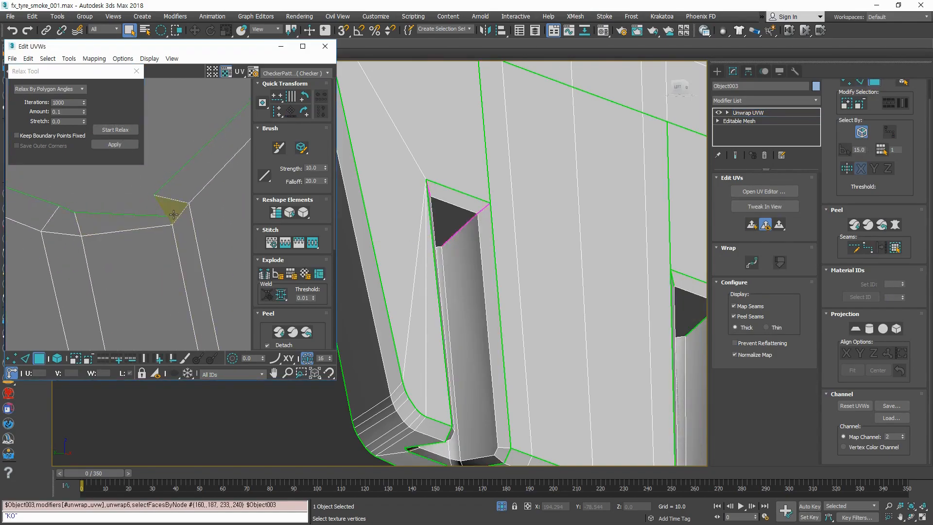
{"action": "left_click", "coordinate": [172, 216]}
{"action": "middle_click_drag", "start_coordinate": [510, 273], "coordinate": [461, 396], "text": "alt"}
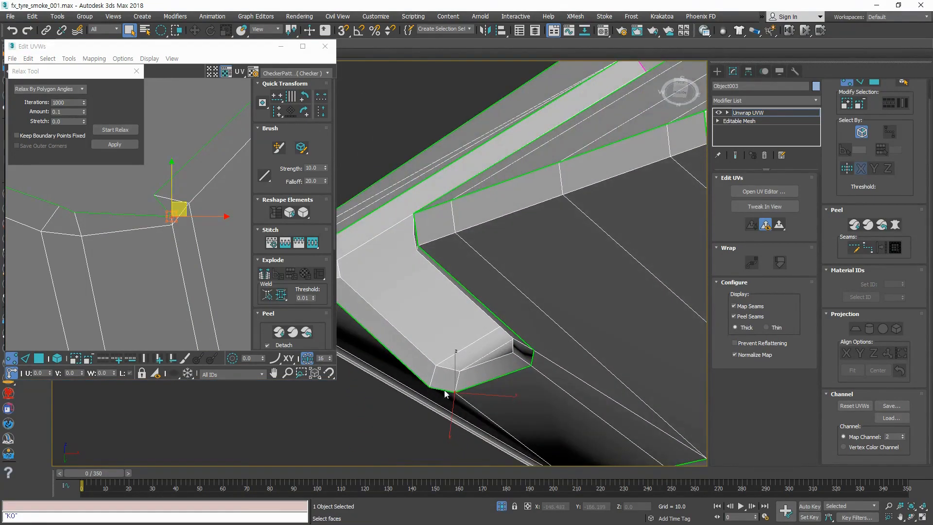
{"action": "middle_click_drag", "start_coordinate": [183, 272], "coordinate": [178, 292]}
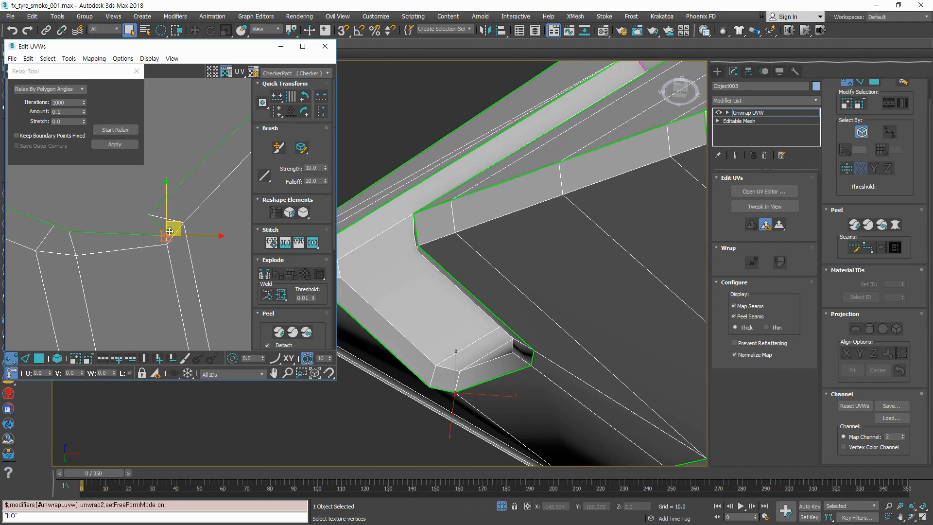
{"action": "left_click_drag", "start_coordinate": [174, 223], "coordinate": [142, 208]}
{"action": "left_click", "coordinate": [137, 242]}
{"action": "scroll", "coordinate": [150, 262], "scroll_direction": "down", "scroll_amount": 5}
{"action": "key", "text": "3"}
{"action": "scroll", "coordinate": [175, 245], "scroll_direction": "down", "scroll_amount": 3}
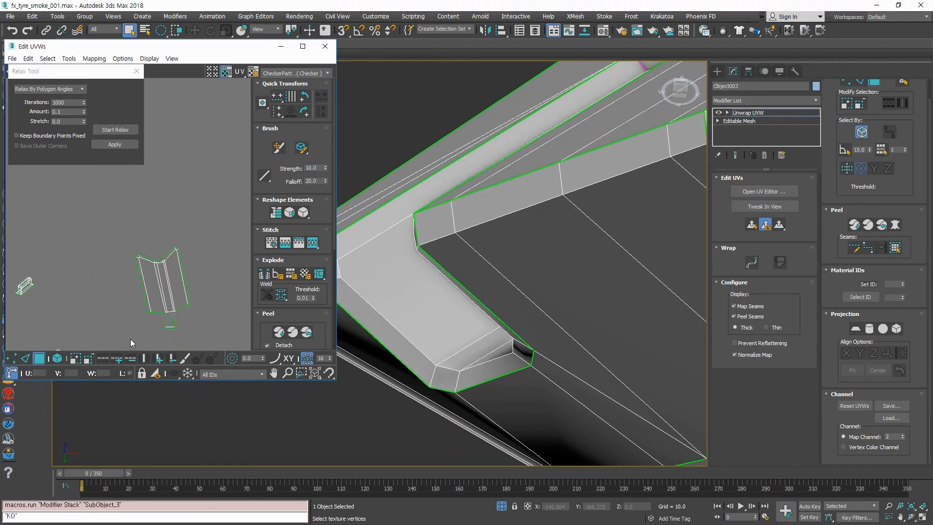
Step: Relax the corrected neighbouring groove cluster again by polygon angles and check the result
{"action": "left_click_drag", "start_coordinate": [136, 336], "coordinate": [130, 339]}
{"action": "left_click", "coordinate": [125, 130]}
{"action": "left_click", "coordinate": [201, 298]}
{"action": "scroll", "coordinate": [155, 270], "scroll_direction": "up", "scroll_amount": 4}
{"action": "scroll", "coordinate": [184, 207], "scroll_direction": "up", "scroll_amount": 4}
{"action": "scroll", "coordinate": [219, 272], "scroll_direction": "down", "scroll_amount": 10}
{"action": "scroll", "coordinate": [486, 281], "scroll_direction": "down", "scroll_amount": 5}
Step: Examine the small recessed slots' clusters in the UV layout and match them to the slots on the model
{"action": "middle_click_drag", "start_coordinate": [505, 272], "coordinate": [583, 409], "text": "alt"}
{"action": "scroll", "coordinate": [196, 316], "scroll_direction": "up", "scroll_amount": 4}
{"action": "middle_click_drag", "start_coordinate": [196, 316], "coordinate": [183, 272]}
{"action": "scroll", "coordinate": [180, 265], "scroll_direction": "up", "scroll_amount": 5}
{"action": "left_click_drag", "start_coordinate": [206, 277], "coordinate": [160, 237]}
{"action": "middle_click_drag", "start_coordinate": [164, 245], "coordinate": [229, 347]}
{"action": "left_click_drag", "start_coordinate": [227, 226], "coordinate": [161, 297]}
{"action": "scroll", "coordinate": [579, 338], "scroll_direction": "up", "scroll_amount": 5}
{"action": "middle_click_drag", "start_coordinate": [576, 335], "coordinate": [464, 369], "text": "alt"}
{"action": "middle_click_drag", "start_coordinate": [511, 395], "coordinate": [510, 337]}
{"action": "scroll", "coordinate": [510, 336], "scroll_direction": "up", "scroll_amount": 2}
{"action": "left_click", "coordinate": [677, 263]}
Step: Relax the cluster of a small recessed slot near the plate's notched end by polygon angles and check it for overlaps
{"action": "left_click_drag", "start_coordinate": [205, 301], "coordinate": [165, 220]}
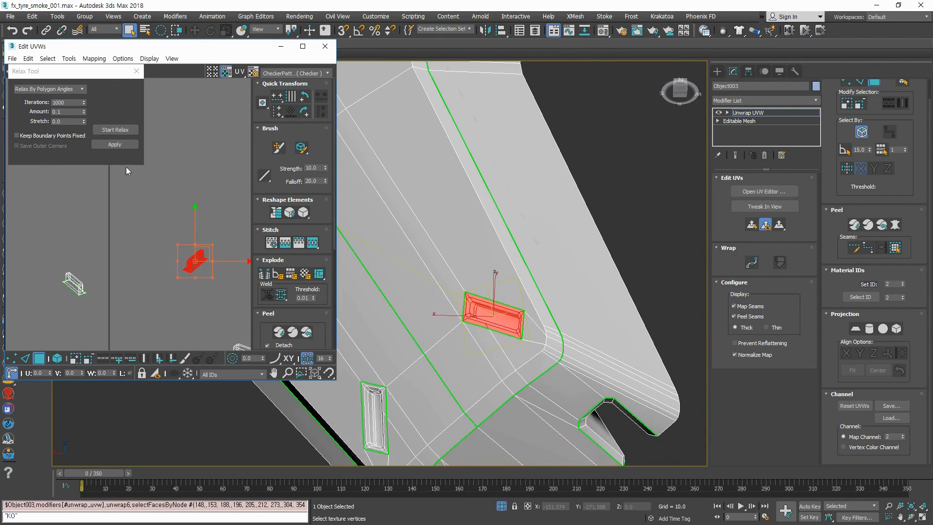
{"action": "left_click", "coordinate": [115, 130]}
{"action": "scroll", "coordinate": [196, 266], "scroll_direction": "up", "scroll_amount": 2}
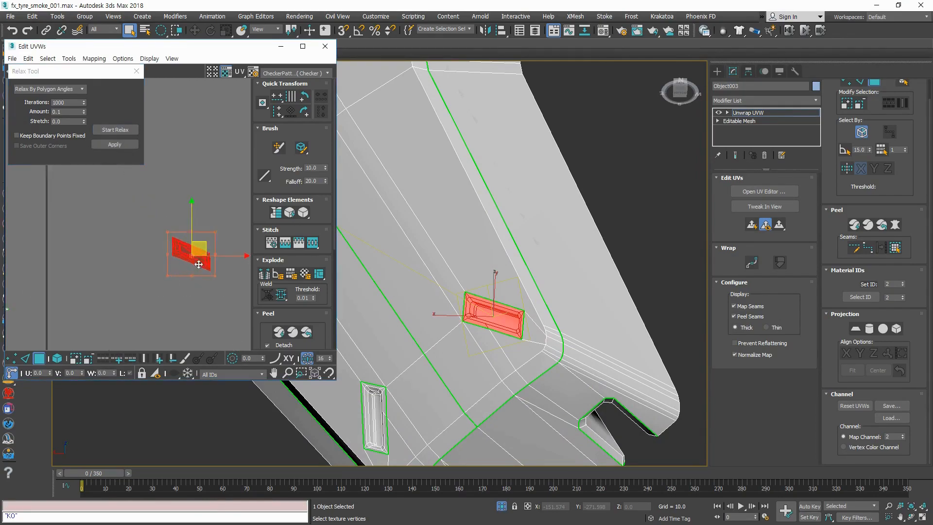
{"action": "scroll", "coordinate": [200, 271], "scroll_direction": "up", "scroll_amount": 3}
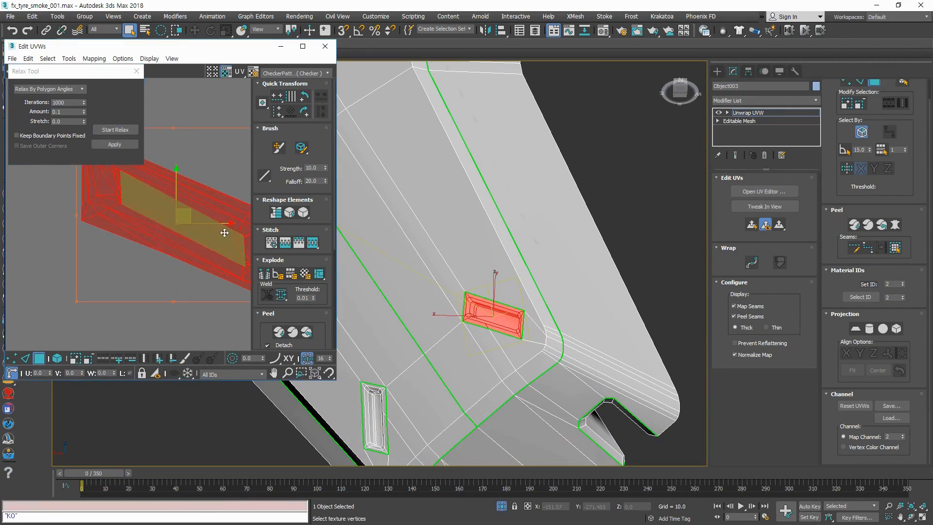
{"action": "left_click", "coordinate": [151, 335]}
Step: Examine the relaxed slot's inner walls and corner edges on the model to find where its cluster needs splitting
{"action": "middle_click_drag", "start_coordinate": [465, 335], "coordinate": [498, 337], "text": "alt"}
{"action": "scroll", "coordinate": [481, 384], "scroll_direction": "up", "scroll_amount": 6}
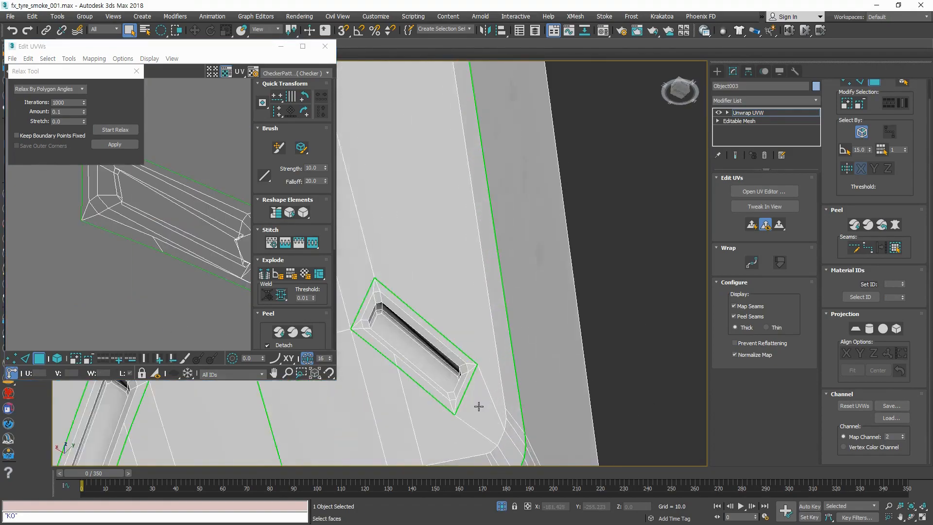
{"action": "scroll", "coordinate": [447, 381], "scroll_direction": "down", "scroll_amount": 3}
{"action": "middle_click_drag", "start_coordinate": [449, 380], "coordinate": [568, 348]}
{"action": "scroll", "coordinate": [568, 345], "scroll_direction": "up", "scroll_amount": 3}
{"action": "key", "text": "2"}
{"action": "left_click", "coordinate": [611, 299]}
{"action": "mouse_move", "coordinate": [603, 312]}
{"action": "middle_mouse_down", "text": "alt"}
{"action": "mouse_move", "coordinate": [597, 322]}
{"action": "mouse_move", "coordinate": [609, 301]}
{"action": "middle_mouse_up", "text": "alt"}
{"action": "scroll", "coordinate": [608, 298], "scroll_direction": "up", "scroll_amount": 2}
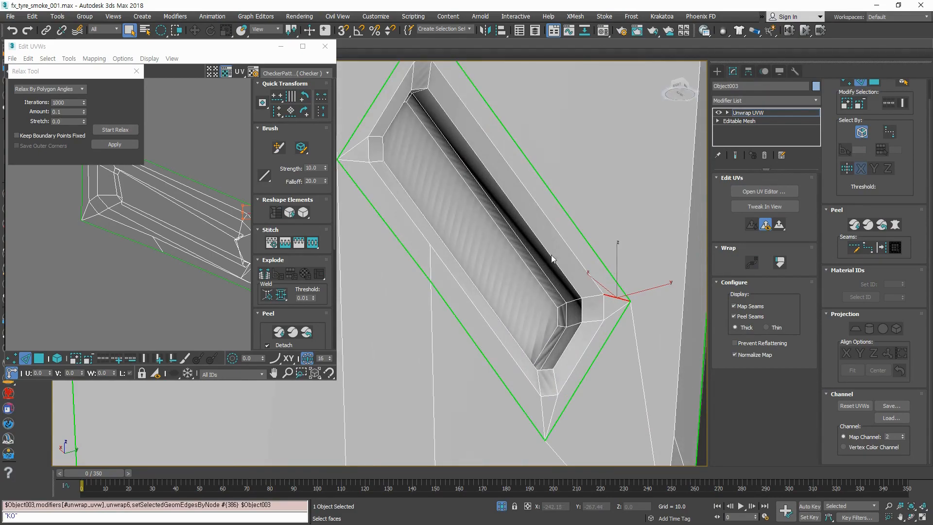
{"action": "scroll", "coordinate": [566, 263], "scroll_direction": "down", "scroll_amount": 4}
{"action": "middle_click_drag", "start_coordinate": [566, 263], "coordinate": [562, 179], "text": "alt"}
{"action": "middle_click_drag", "start_coordinate": [460, 243], "coordinate": [493, 285], "text": "alt"}
{"action": "left_click", "coordinate": [493, 285]}
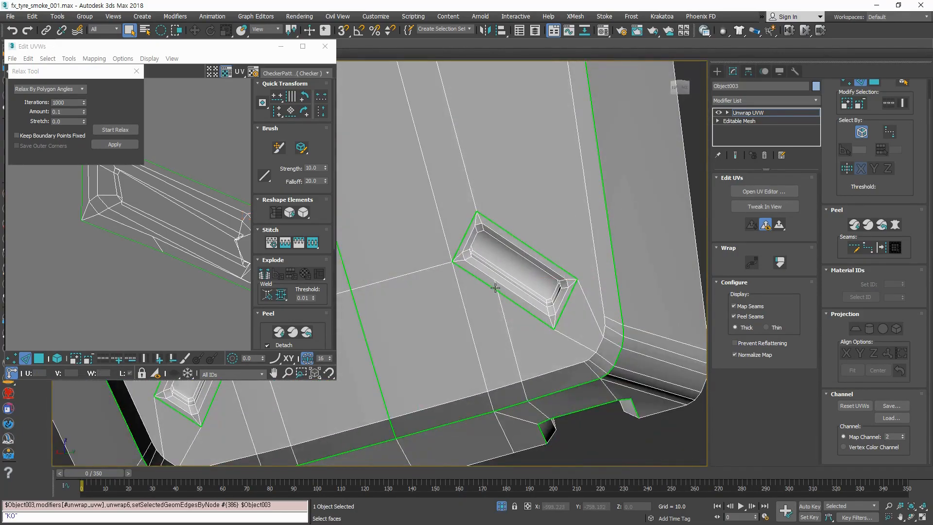
{"action": "scroll", "coordinate": [493, 285], "scroll_direction": "up", "scroll_amount": 3}
{"action": "left_click", "coordinate": [433, 242]}
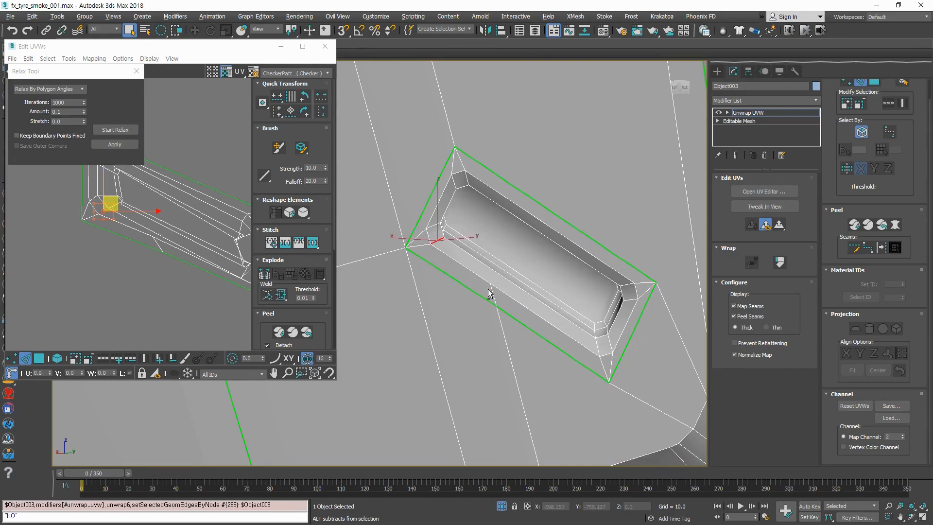
{"action": "middle_click_drag", "start_coordinate": [432, 243], "coordinate": [443, 263], "text": "alt"}
{"action": "left_click", "coordinate": [410, 253]}
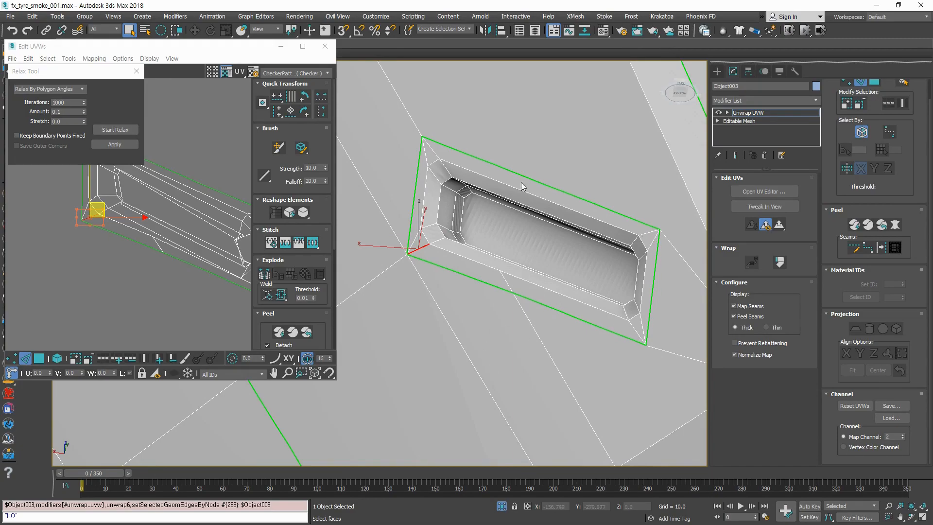
{"action": "middle_click_drag", "start_coordinate": [549, 321], "coordinate": [510, 318]}
Step: Select all the outer rim faces around the relaxed slot near the notched end
{"action": "key", "text": "4"}
{"action": "left_click", "coordinate": [591, 323]}
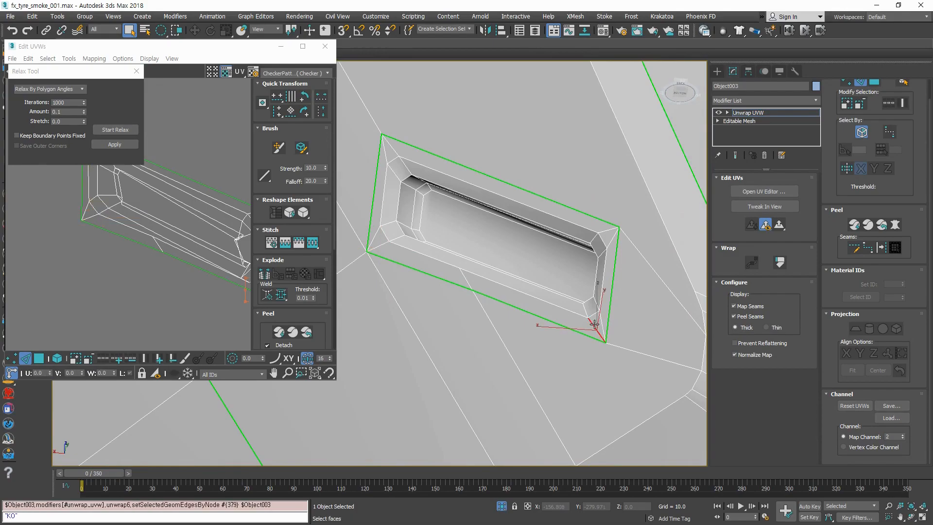
{"action": "left_click", "coordinate": [594, 323]}
{"action": "left_click", "coordinate": [604, 316], "text": "ctrl"}
{"action": "left_click", "coordinate": [426, 269], "text": "ctrl"}
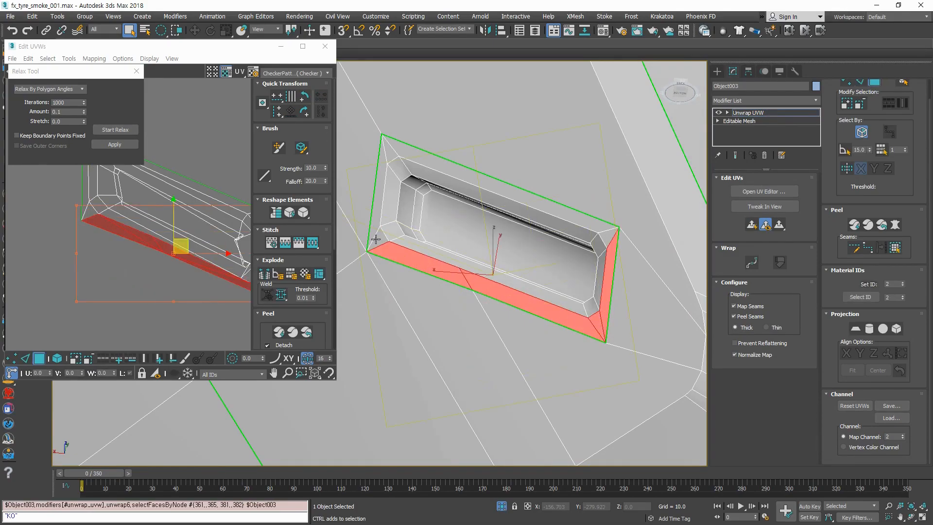
{"action": "left_click", "coordinate": [384, 187], "text": "ctrl"}
{"action": "left_click", "coordinate": [422, 159], "text": "ctrl"}
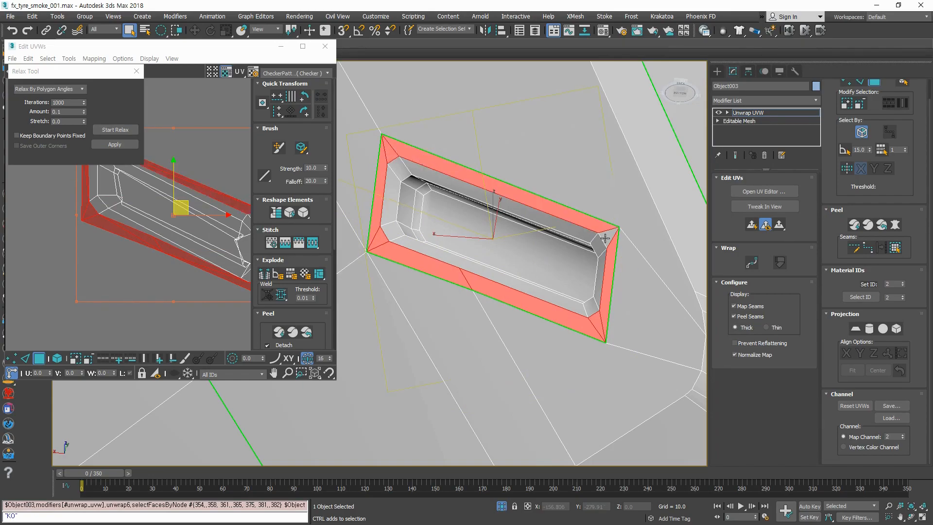
{"action": "left_click", "coordinate": [605, 238], "text": "ctrl"}
Step: Add the outer rim faces of the second slot near the notched end to the selection
{"action": "scroll", "coordinate": [543, 328], "scroll_direction": "down", "scroll_amount": 4}
{"action": "middle_click_drag", "start_coordinate": [543, 328], "coordinate": [596, 287], "text": "alt"}
{"action": "scroll", "coordinate": [596, 287], "scroll_direction": "up", "scroll_amount": 4}
{"action": "middle_click_drag", "start_coordinate": [492, 155], "coordinate": [501, 222]}
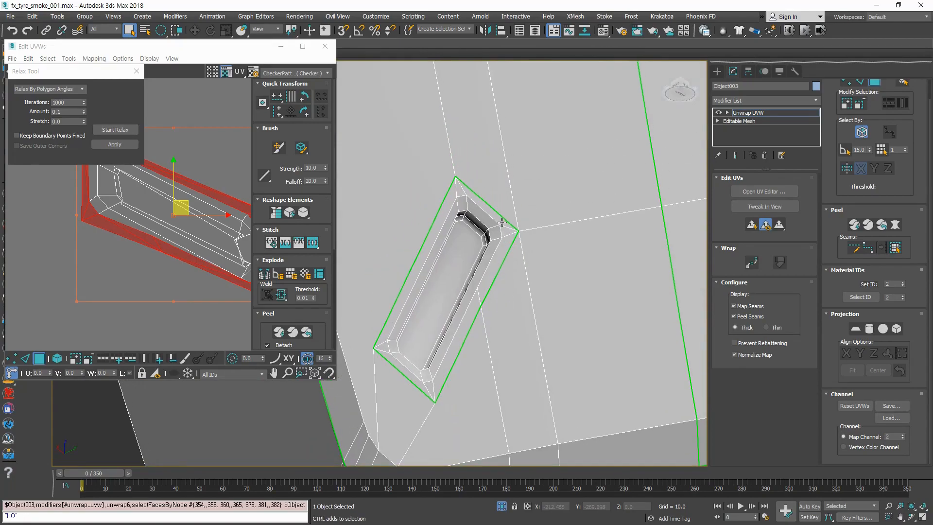
{"action": "left_click", "coordinate": [503, 224], "text": "ctrl"}
{"action": "left_click", "coordinate": [493, 253], "text": "ctrl"}
{"action": "left_click", "coordinate": [441, 382], "text": "ctrl"}
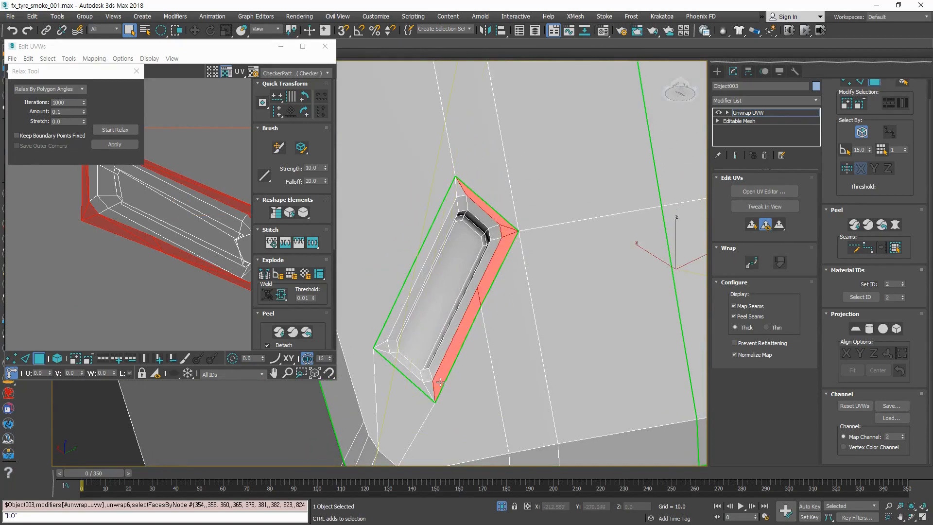
{"action": "left_click", "coordinate": [398, 364], "text": "ctrl"}
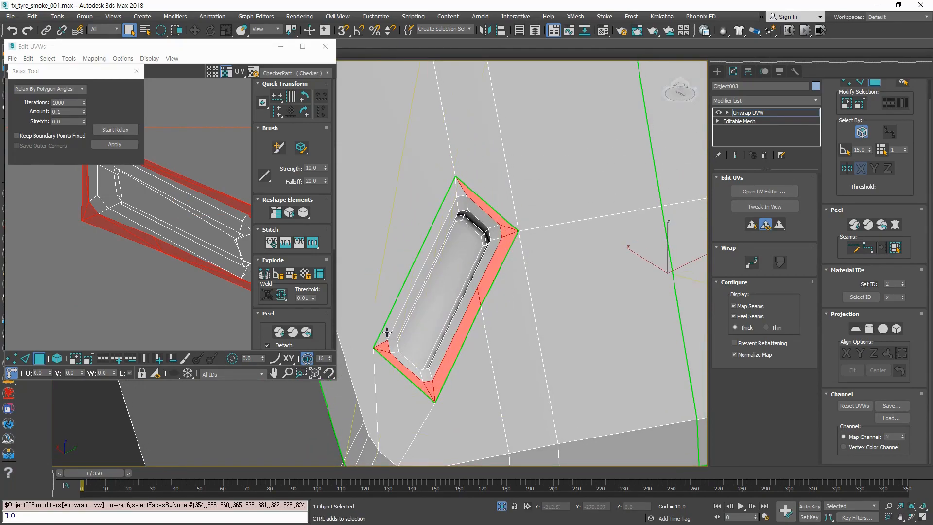
{"action": "left_click", "coordinate": [387, 332], "text": "ctrl"}
{"action": "scroll", "coordinate": [459, 188], "scroll_direction": "down", "scroll_amount": 8}
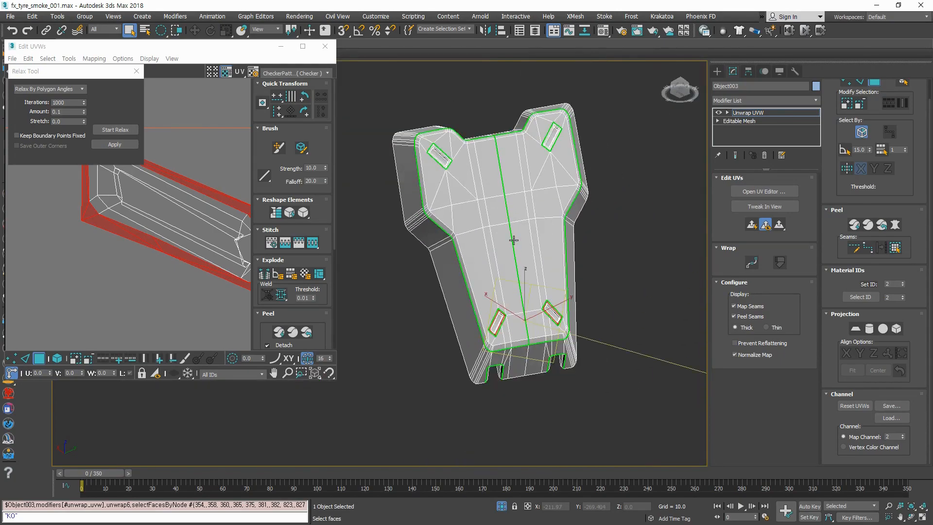
Step: Add the outer rim faces of the first slot at the plate's wide end to the selection
{"action": "scroll", "coordinate": [411, 140], "scroll_direction": "up", "scroll_amount": 10}
{"action": "middle_click_drag", "start_coordinate": [410, 140], "coordinate": [478, 259]}
{"action": "scroll", "coordinate": [410, 249], "scroll_direction": "up", "scroll_amount": 2}
{"action": "left_click", "coordinate": [400, 255], "text": "ctrl"}
{"action": "left_click", "coordinate": [404, 247], "text": "ctrl"}
{"action": "left_click", "coordinate": [411, 274], "text": "ctrl"}
{"action": "left_click", "coordinate": [542, 380], "text": "ctrl"}
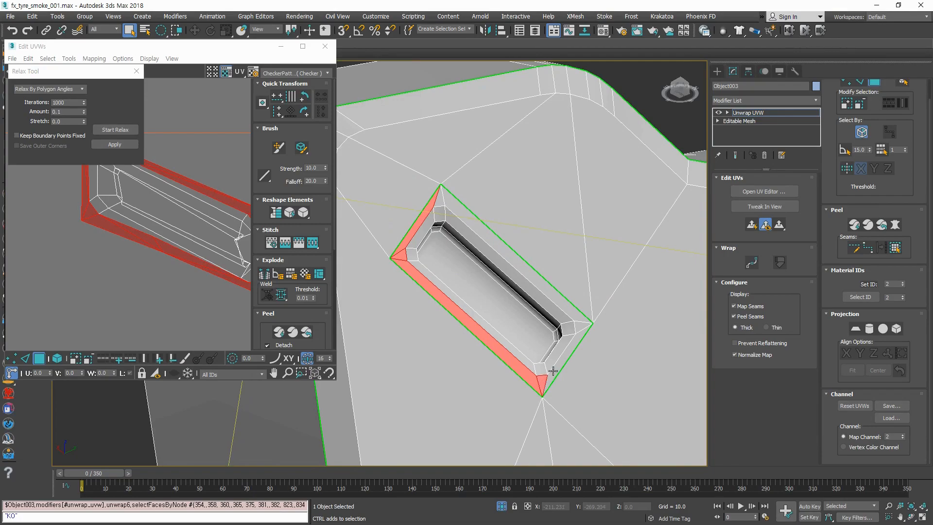
{"action": "left_click", "coordinate": [554, 370], "text": "ctrl"}
{"action": "left_click", "coordinate": [578, 328], "text": "ctrl"}
{"action": "left_click", "coordinate": [576, 314], "text": "ctrl"}
{"action": "scroll", "coordinate": [406, 240], "scroll_direction": "up", "scroll_amount": 2}
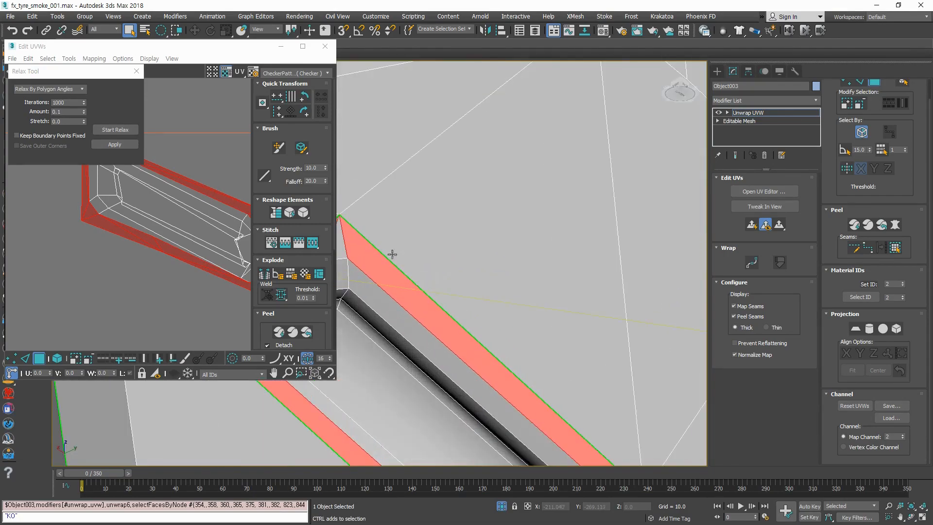
{"action": "middle_click_drag", "start_coordinate": [381, 252], "coordinate": [487, 272]}
{"action": "left_click", "coordinate": [445, 265], "text": "ctrl"}
{"action": "scroll", "coordinate": [529, 279], "scroll_direction": "down", "scroll_amount": 4}
Step: Add the outer rim faces of the remaining wide-end slot to the selection
{"action": "middle_click_drag", "start_coordinate": [690, 286], "coordinate": [523, 294]}
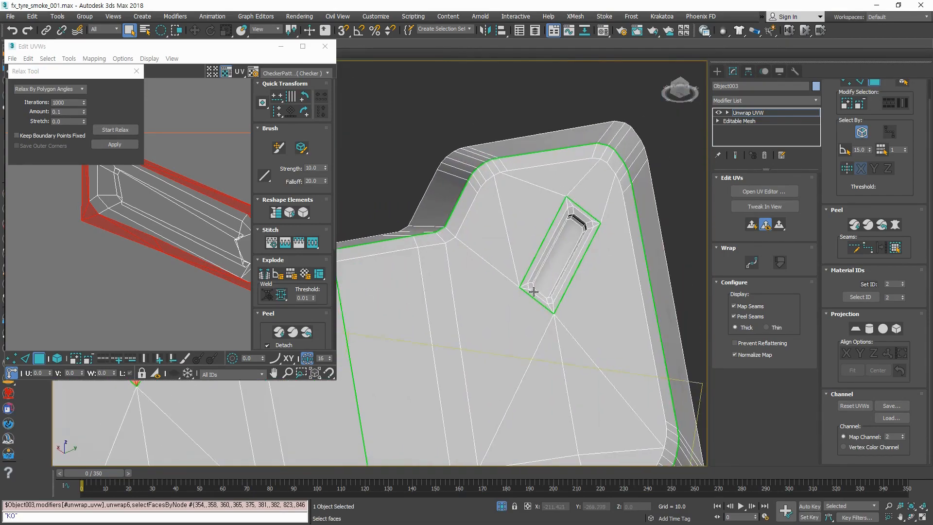
{"action": "scroll", "coordinate": [553, 268], "scroll_direction": "up", "scroll_amount": 4}
{"action": "left_click", "coordinate": [500, 286], "text": "ctrl"}
{"action": "left_click", "coordinate": [510, 328], "text": "ctrl"}
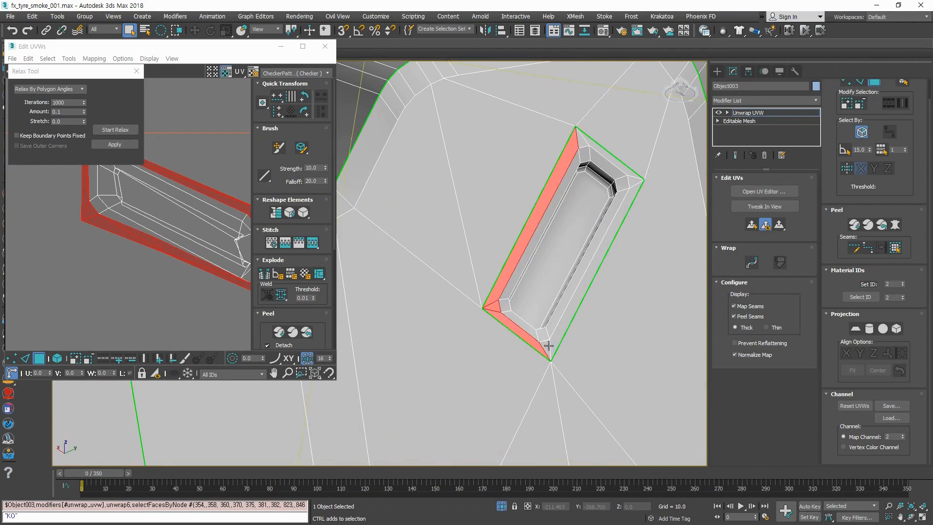
{"action": "left_click", "coordinate": [556, 342], "text": "ctrl"}
{"action": "scroll", "coordinate": [591, 297], "scroll_direction": "up", "scroll_amount": 3}
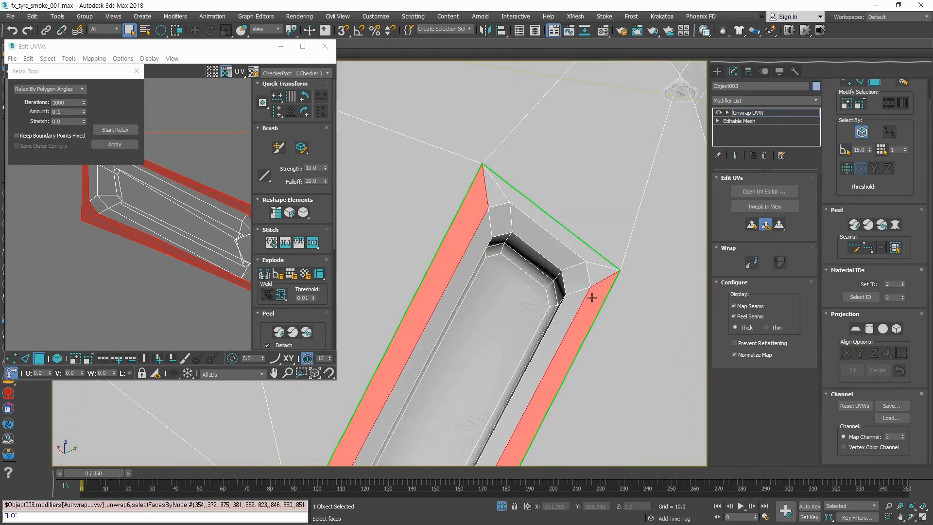
{"action": "left_click", "coordinate": [579, 255], "text": "ctrl"}
{"action": "scroll", "coordinate": [499, 213], "scroll_direction": "down", "scroll_amount": 5}
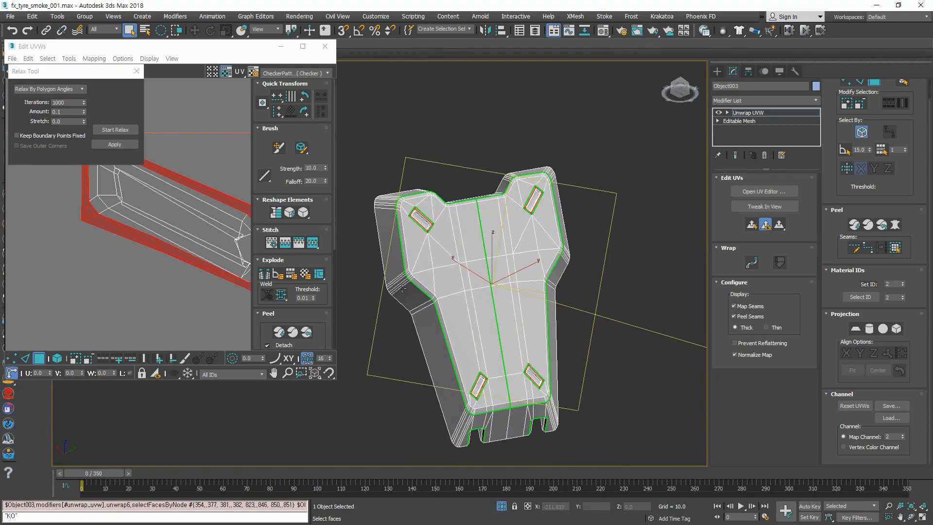
Step: Break the four selected slot rims off into their own clusters and move them down, clear of the slot clusters
{"action": "left_click", "coordinate": [272, 275]}
{"action": "scroll", "coordinate": [134, 275], "scroll_direction": "down", "scroll_amount": 4}
{"action": "scroll", "coordinate": [124, 271], "scroll_direction": "down", "scroll_amount": 2}
{"action": "left_click_drag", "start_coordinate": [119, 256], "coordinate": [121, 301]}
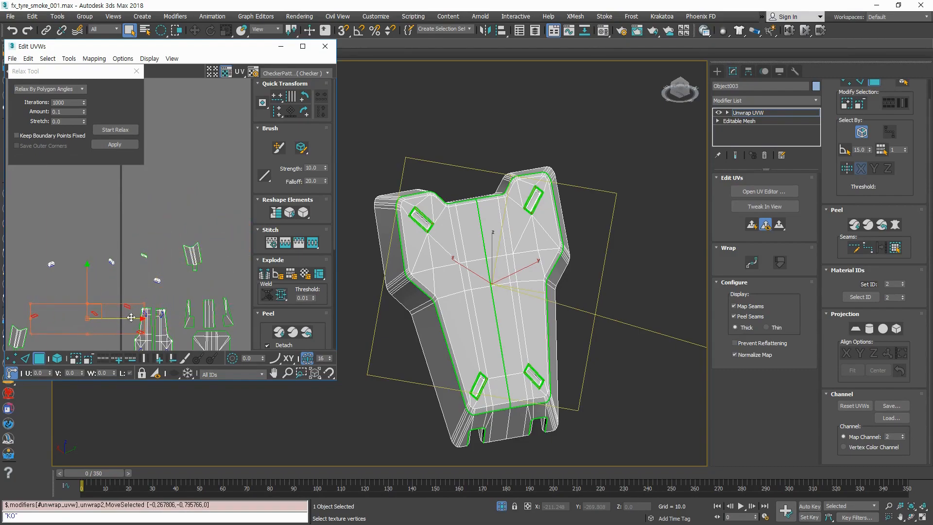
{"action": "middle_click_drag", "start_coordinate": [128, 319], "coordinate": [185, 246]}
{"action": "key", "text": "ctrl+z"}
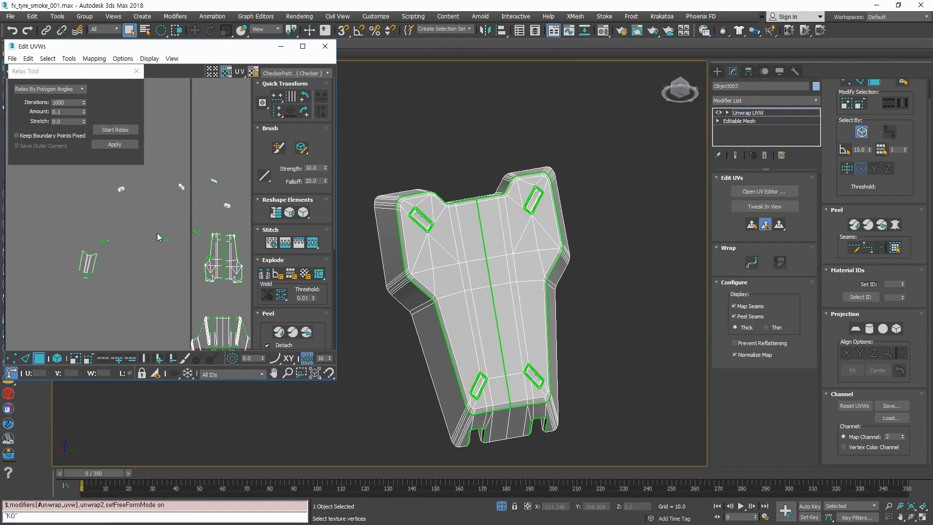
Step: Move the detached rim clusters one by one so they sit close together in the UV layout
{"action": "left_click_drag", "start_coordinate": [169, 234], "coordinate": [206, 250]}
{"action": "left_click", "coordinate": [175, 278]}
{"action": "scroll", "coordinate": [180, 223], "scroll_direction": "up", "scroll_amount": 3}
{"action": "left_click", "coordinate": [175, 229]}
{"action": "left_click", "coordinate": [119, 241]}
{"action": "left_click_drag", "start_coordinate": [133, 227], "coordinate": [215, 238]}
{"action": "left_click", "coordinate": [182, 254]}
{"action": "left_click", "coordinate": [17, 245]}
{"action": "left_click_drag", "start_coordinate": [31, 232], "coordinate": [219, 228]}
{"action": "left_click", "coordinate": [192, 285]}
Step: Examine the inner faces of a notched-end slot and identify its cluster in the UV layout
{"action": "middle_click_drag", "start_coordinate": [190, 285], "coordinate": [81, 301]}
{"action": "scroll", "coordinate": [81, 300], "scroll_direction": "down", "scroll_amount": 2}
{"action": "scroll", "coordinate": [134, 246], "scroll_direction": "up", "scroll_amount": 4}
{"action": "scroll", "coordinate": [184, 275], "scroll_direction": "up", "scroll_amount": 1}
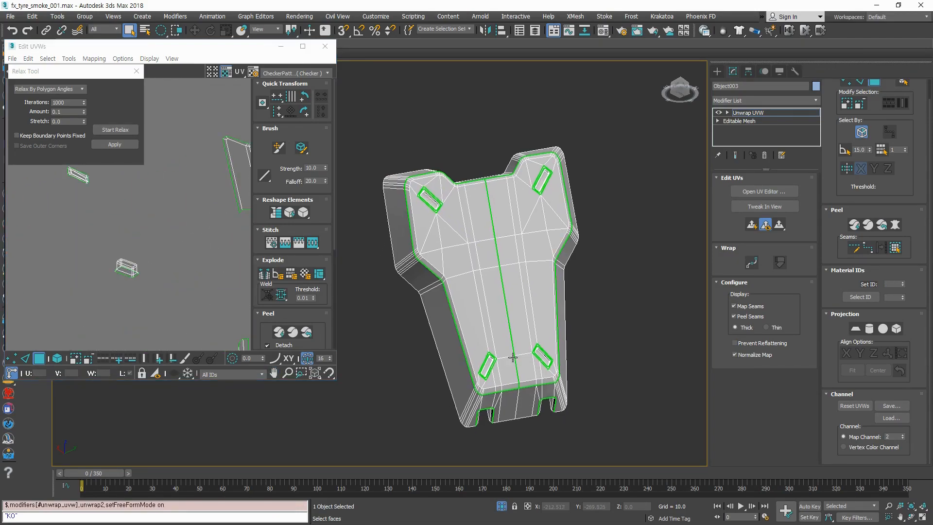
{"action": "scroll", "coordinate": [564, 369], "scroll_direction": "up", "scroll_amount": 8}
{"action": "scroll", "coordinate": [482, 366], "scroll_direction": "up", "scroll_amount": 2}
{"action": "scroll", "coordinate": [540, 370], "scroll_direction": "down", "scroll_amount": 8}
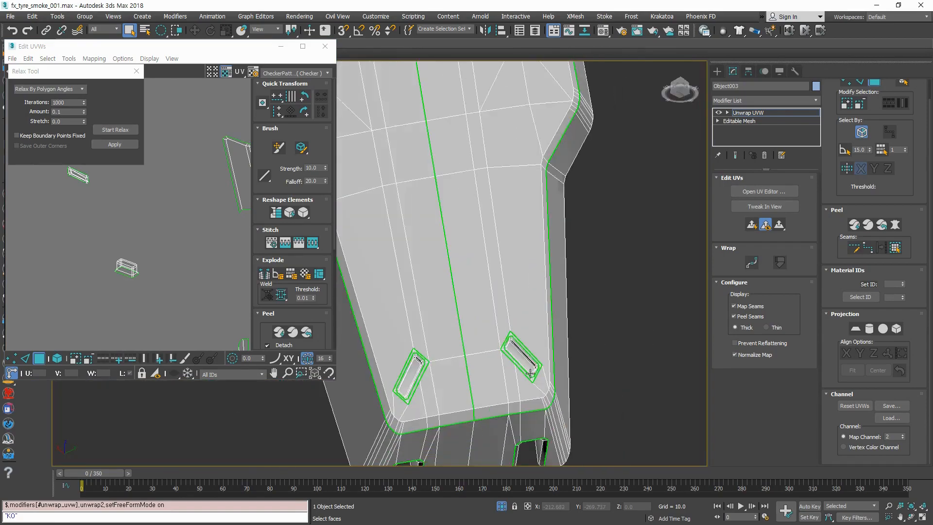
{"action": "scroll", "coordinate": [538, 371], "scroll_direction": "up", "scroll_amount": 8}
{"action": "scroll", "coordinate": [550, 361], "scroll_direction": "down", "scroll_amount": 4}
{"action": "left_click", "coordinate": [558, 365]}
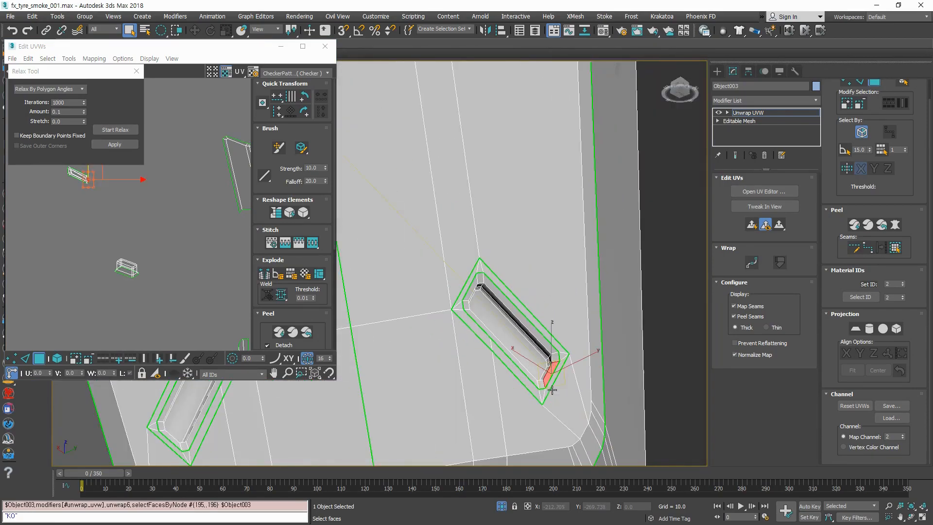
{"action": "scroll", "coordinate": [554, 368], "scroll_direction": "up", "scroll_amount": 5}
Step: Select the edges running down the first inner corner of the notched-end slot
{"action": "key", "text": "2"}
{"action": "scroll", "coordinate": [524, 356], "scroll_direction": "down", "scroll_amount": 1}
{"action": "middle_click_drag", "start_coordinate": [523, 355], "coordinate": [612, 377], "text": "alt"}
{"action": "scroll", "coordinate": [456, 373], "scroll_direction": "down", "scroll_amount": 4}
{"action": "middle_click_drag", "start_coordinate": [456, 373], "coordinate": [549, 371]}
{"action": "scroll", "coordinate": [474, 389], "scroll_direction": "up", "scroll_amount": 3}
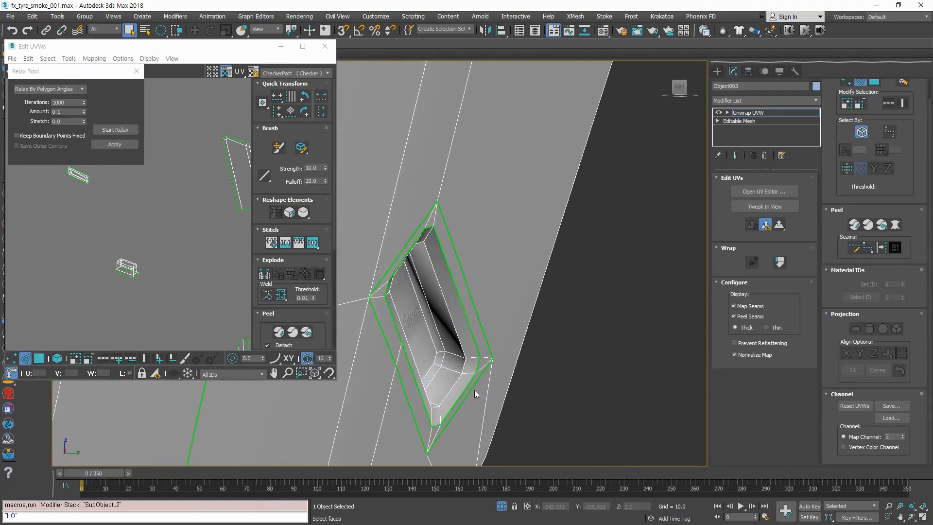
{"action": "scroll", "coordinate": [470, 374], "scroll_direction": "up", "scroll_amount": 3}
{"action": "left_click", "coordinate": [458, 357]}
{"action": "scroll", "coordinate": [457, 359], "scroll_direction": "down", "scroll_amount": 5}
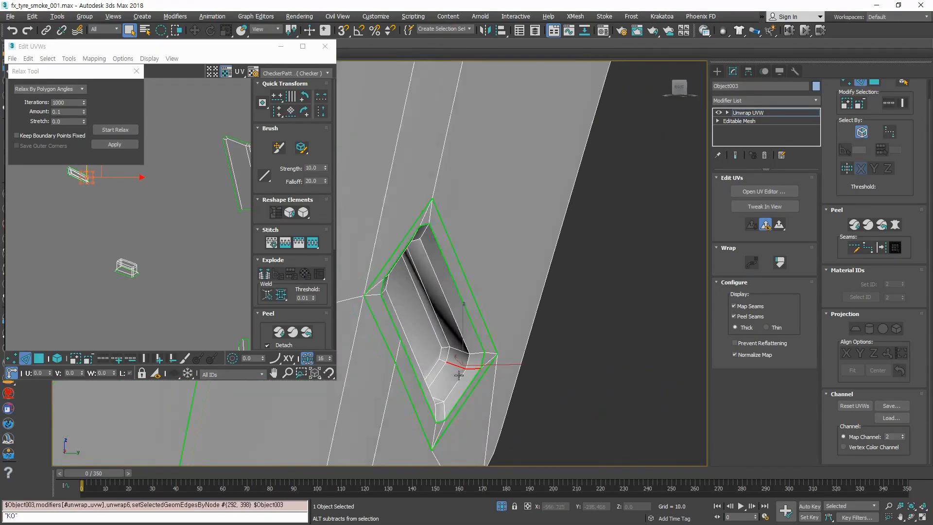
Step: Add the edges of the second inner corner at the same end of the slot to the selection
{"action": "scroll", "coordinate": [459, 363], "scroll_direction": "up", "scroll_amount": 2}
{"action": "middle_click_drag", "start_coordinate": [459, 364], "coordinate": [585, 388], "text": "alt"}
{"action": "middle_click_drag", "start_coordinate": [585, 388], "coordinate": [505, 335]}
{"action": "scroll", "coordinate": [412, 258], "scroll_direction": "up", "scroll_amount": 3}
{"action": "middle_click_drag", "start_coordinate": [565, 365], "coordinate": [550, 343], "text": "alt"}
{"action": "scroll", "coordinate": [520, 382], "scroll_direction": "up", "scroll_amount": 3}
{"action": "left_click", "coordinate": [529, 377], "text": "ctrl"}
Step: Add the edges of the first inner corner at the slot's opposite end to the selection
{"action": "scroll", "coordinate": [527, 316], "scroll_direction": "down", "scroll_amount": 3}
{"action": "middle_click_drag", "start_coordinate": [515, 318], "coordinate": [451, 364]}
{"action": "scroll", "coordinate": [365, 307], "scroll_direction": "up", "scroll_amount": 3}
{"action": "middle_click_drag", "start_coordinate": [364, 306], "coordinate": [463, 211], "text": "alt"}
{"action": "left_click", "coordinate": [429, 322], "text": "ctrl"}
{"action": "left_click", "coordinate": [434, 314], "text": "ctrl"}
{"action": "middle_click_drag", "start_coordinate": [486, 283], "coordinate": [472, 259], "text": "alt"}
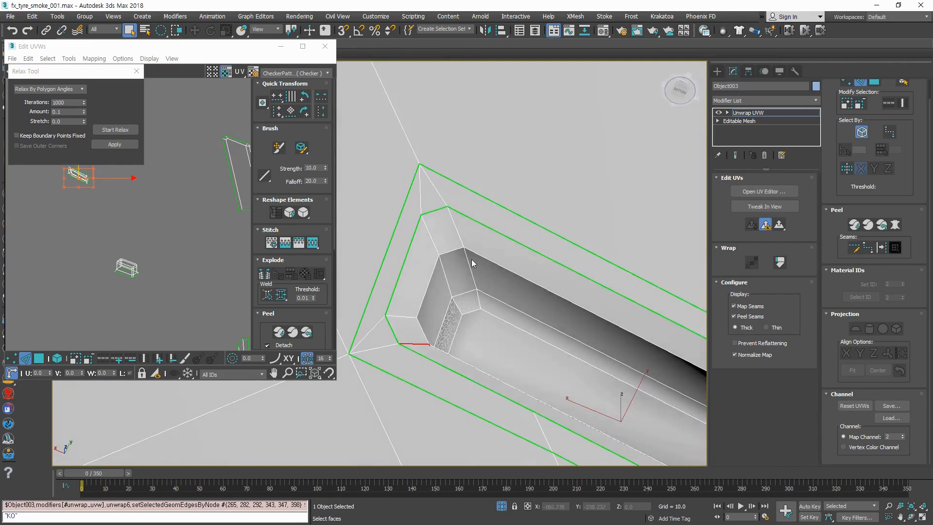
Step: Add the remaining inner-corner edges of the notched-end slot to the selection and break the UVs along them
{"action": "left_click", "coordinate": [455, 228], "text": "ctrl"}
{"action": "scroll", "coordinate": [488, 301], "scroll_direction": "down", "scroll_amount": 5}
{"action": "middle_click_drag", "start_coordinate": [520, 356], "coordinate": [484, 278], "text": "alt"}
{"action": "scroll", "coordinate": [501, 379], "scroll_direction": "up", "scroll_amount": 2}
{"action": "scroll", "coordinate": [467, 309], "scroll_direction": "up", "scroll_amount": 5}
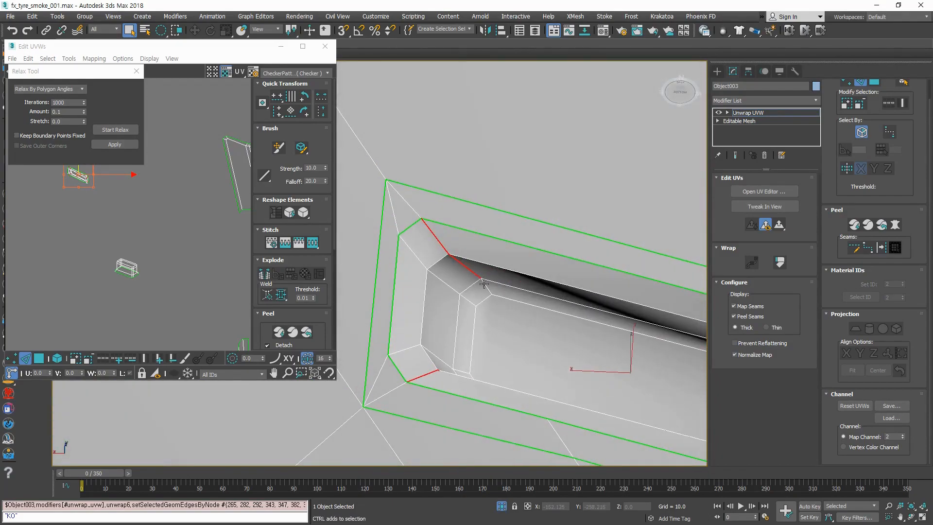
{"action": "scroll", "coordinate": [484, 283], "scroll_direction": "down", "scroll_amount": 5}
{"action": "middle_click_drag", "start_coordinate": [546, 333], "coordinate": [549, 384], "text": "alt"}
{"action": "scroll", "coordinate": [668, 404], "scroll_direction": "up", "scroll_amount": 6}
{"action": "scroll", "coordinate": [665, 402], "scroll_direction": "down", "scroll_amount": 3}
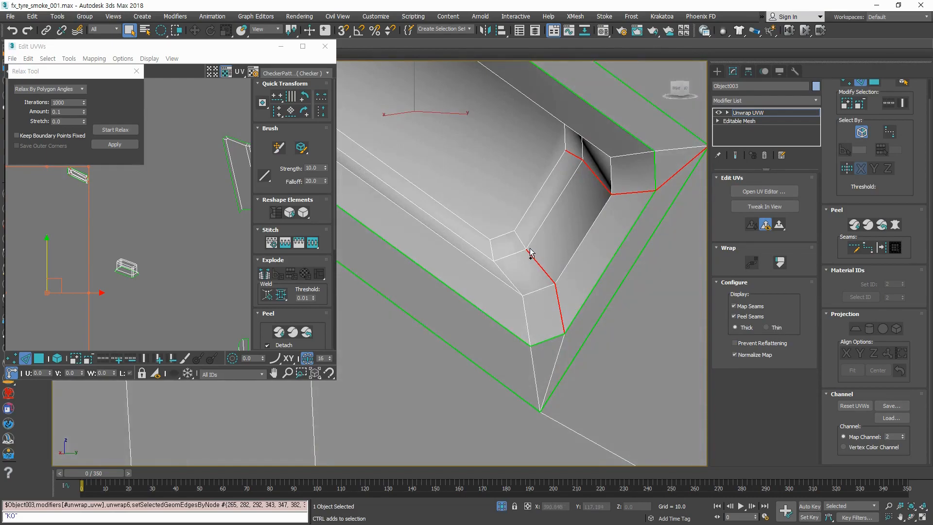
{"action": "scroll", "coordinate": [528, 266], "scroll_direction": "down", "scroll_amount": 4}
{"action": "middle_click_drag", "start_coordinate": [528, 266], "coordinate": [578, 317], "text": "alt"}
{"action": "left_click", "coordinate": [264, 275]}
Step: Select the edges running down an inner corner of the other slot at the plate's narrow end
{"action": "scroll", "coordinate": [491, 334], "scroll_direction": "down", "scroll_amount": 5}
{"action": "middle_click_drag", "start_coordinate": [509, 349], "coordinate": [566, 309]}
{"action": "scroll", "coordinate": [463, 327], "scroll_direction": "up", "scroll_amount": 4}
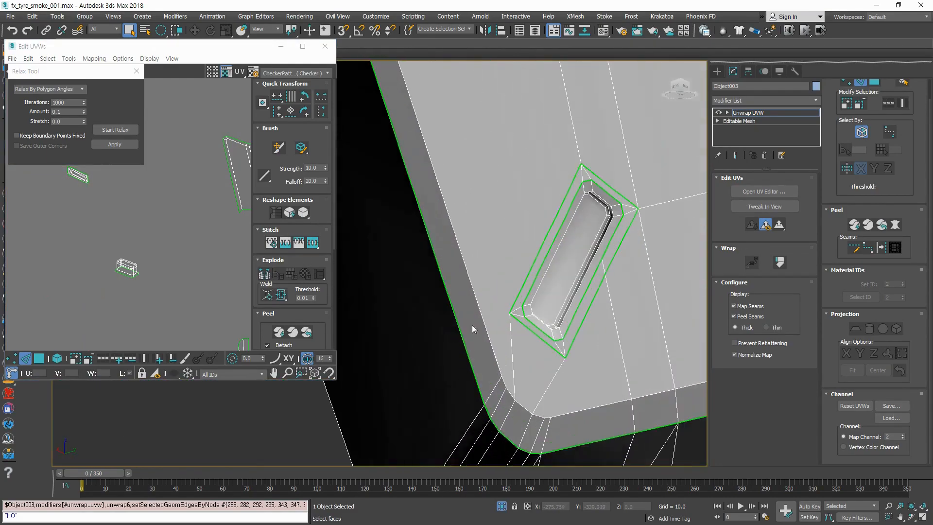
{"action": "scroll", "coordinate": [530, 332], "scroll_direction": "up", "scroll_amount": 4}
{"action": "left_click", "coordinate": [627, 333]}
{"action": "middle_click_drag", "start_coordinate": [627, 333], "coordinate": [494, 262], "text": "alt"}
{"action": "left_click", "coordinate": [615, 305], "text": "ctrl"}
{"action": "left_click", "coordinate": [611, 290], "text": "ctrl"}
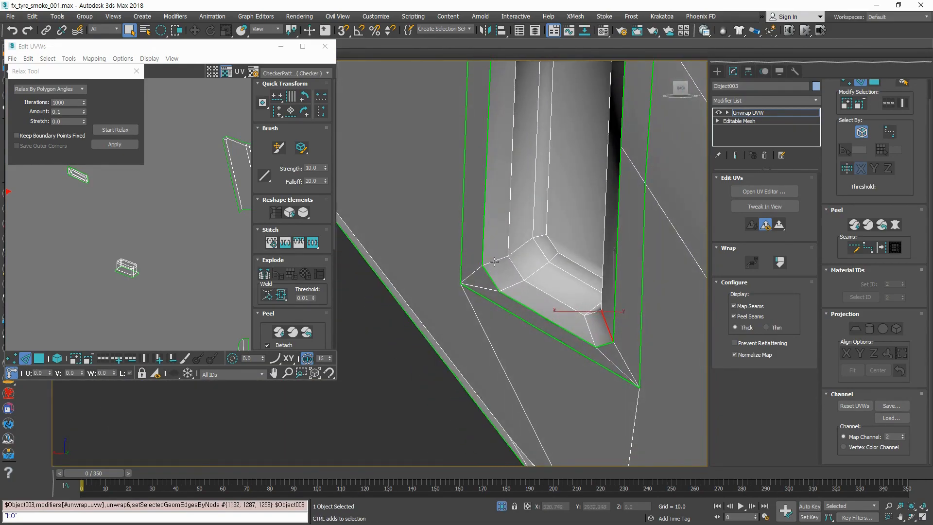
Step: Add the inner-corner edges at this slot's opposite end to the selection and break the UVs along them
{"action": "scroll", "coordinate": [573, 196], "scroll_direction": "down", "scroll_amount": 4}
{"action": "middle_click_drag", "start_coordinate": [573, 196], "coordinate": [608, 288], "text": "alt"}
{"action": "scroll", "coordinate": [608, 288], "scroll_direction": "up", "scroll_amount": 5}
{"action": "left_click", "coordinate": [668, 287]}
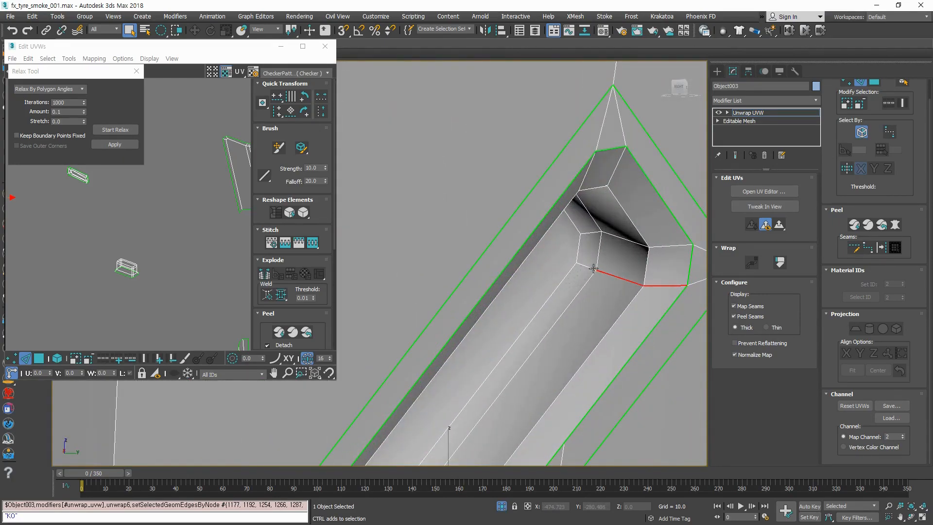
{"action": "middle_click_drag", "start_coordinate": [604, 308], "coordinate": [465, 207], "text": "alt"}
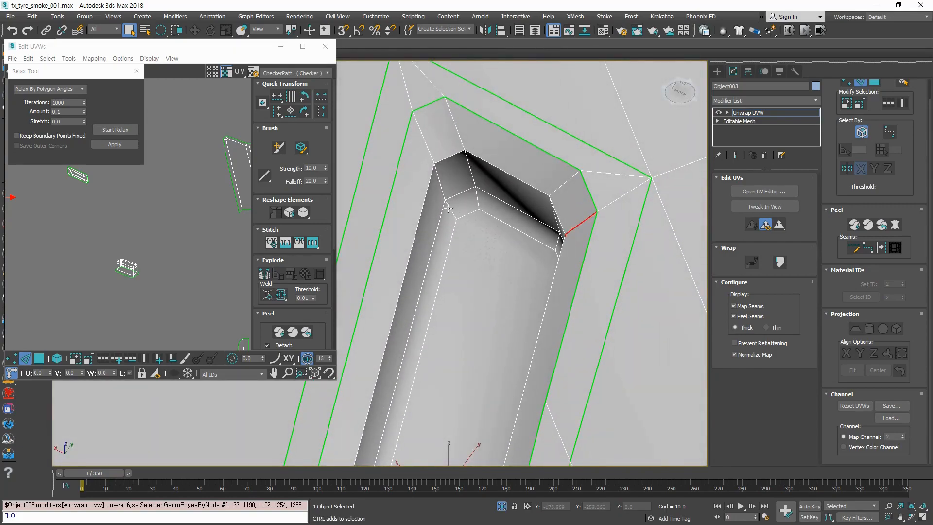
{"action": "left_click", "coordinate": [428, 149], "text": "ctrl"}
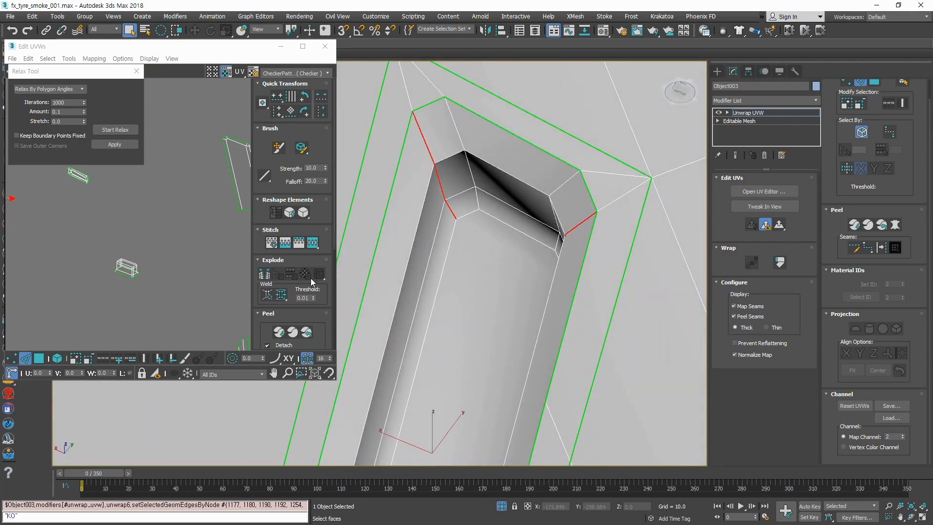
{"action": "left_click", "coordinate": [264, 275]}
Step: Select the edges running down the first inner corner of a slot at the plate's wide end
{"action": "middle_click_drag", "start_coordinate": [459, 334], "coordinate": [502, 294]}
{"action": "scroll", "coordinate": [502, 293], "scroll_direction": "down", "scroll_amount": 10}
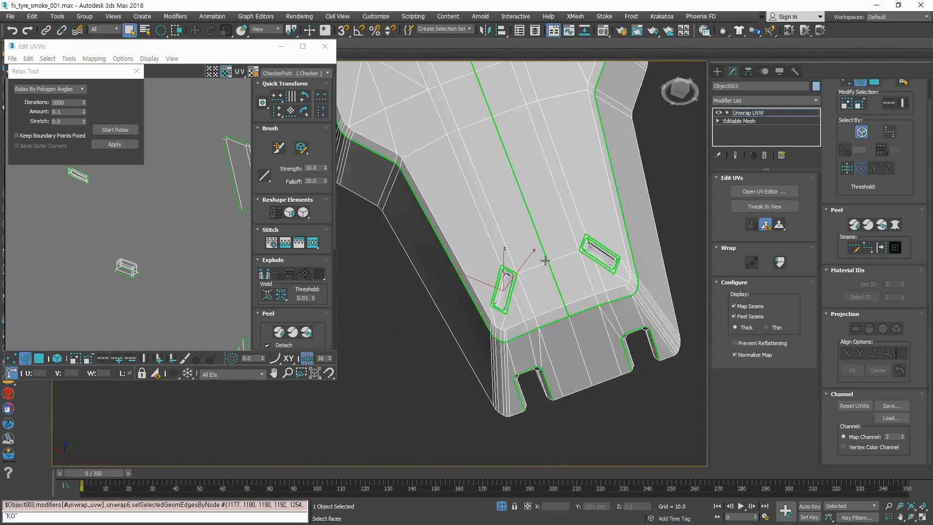
{"action": "middle_click_drag", "start_coordinate": [541, 267], "coordinate": [578, 299]}
{"action": "scroll", "coordinate": [577, 294], "scroll_direction": "down", "scroll_amount": 3}
{"action": "middle_click_drag", "start_coordinate": [570, 142], "coordinate": [545, 208]}
{"action": "scroll", "coordinate": [544, 208], "scroll_direction": "up", "scroll_amount": 8}
{"action": "left_click", "coordinate": [541, 213]}
{"action": "scroll", "coordinate": [537, 212], "scroll_direction": "up", "scroll_amount": 6}
{"action": "left_click", "coordinate": [533, 212]}
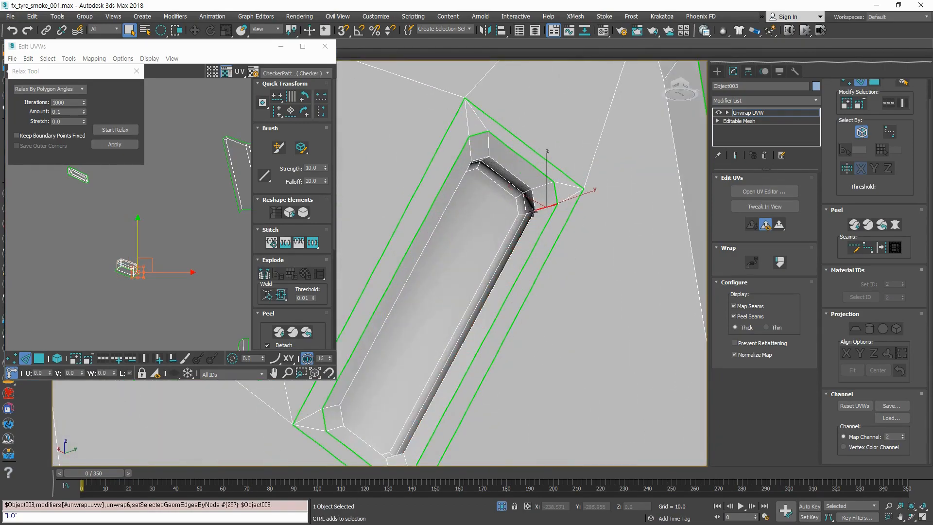
{"action": "scroll", "coordinate": [532, 215], "scroll_direction": "up", "scroll_amount": 3}
{"action": "left_click", "coordinate": [530, 212], "text": "ctrl"}
Step: Add the edges of this wide-end slot's other inner corners to the selection and break the UVs along them
{"action": "scroll", "coordinate": [530, 212], "scroll_direction": "down", "scroll_amount": 3}
{"action": "middle_click_drag", "start_coordinate": [530, 212], "coordinate": [607, 182], "text": "alt"}
{"action": "scroll", "coordinate": [450, 223], "scroll_direction": "up", "scroll_amount": 3}
{"action": "left_click", "coordinate": [444, 179], "text": "ctrl"}
{"action": "left_click", "coordinate": [469, 216], "text": "ctrl"}
{"action": "scroll", "coordinate": [468, 216], "scroll_direction": "down", "scroll_amount": 3}
{"action": "scroll", "coordinate": [517, 381], "scroll_direction": "up", "scroll_amount": 4}
{"action": "middle_click_drag", "start_coordinate": [489, 290], "coordinate": [611, 385], "text": "alt"}
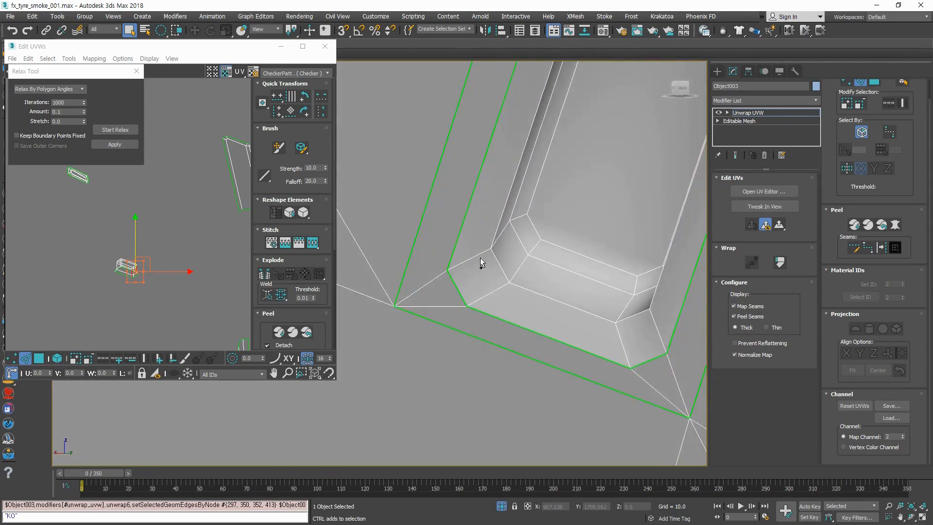
{"action": "middle_click_drag", "start_coordinate": [518, 216], "coordinate": [530, 354], "text": "alt"}
{"action": "left_click", "coordinate": [494, 315], "text": "ctrl"}
{"action": "left_click", "coordinate": [267, 272]}
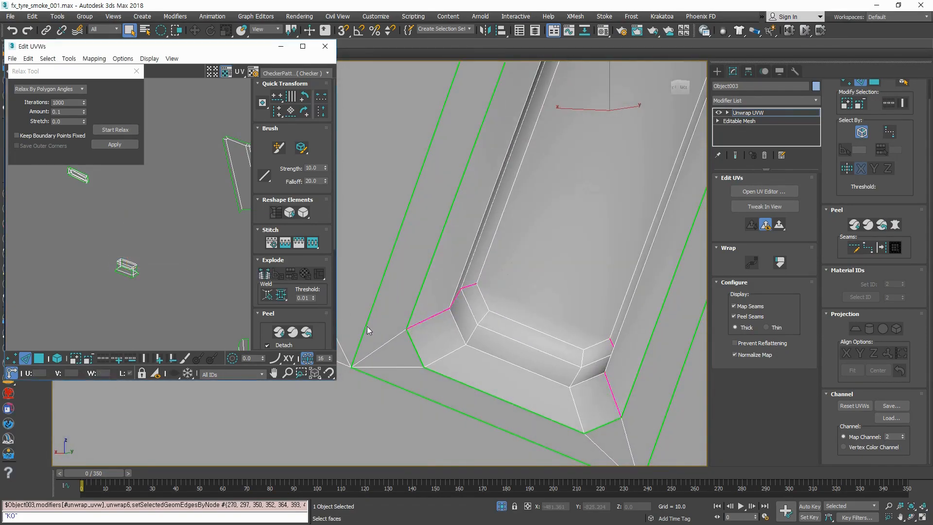
Step: Select the edges of both inner corners at one end of the last uncut slot on the plate's wide end
{"action": "middle_click_drag", "start_coordinate": [474, 423], "coordinate": [531, 258]}
{"action": "scroll", "coordinate": [531, 258], "scroll_direction": "down", "scroll_amount": 8}
{"action": "middle_click_drag", "start_coordinate": [475, 311], "coordinate": [517, 289]}
{"action": "scroll", "coordinate": [458, 288], "scroll_direction": "up", "scroll_amount": 6}
{"action": "middle_click_drag", "start_coordinate": [457, 288], "coordinate": [493, 267]}
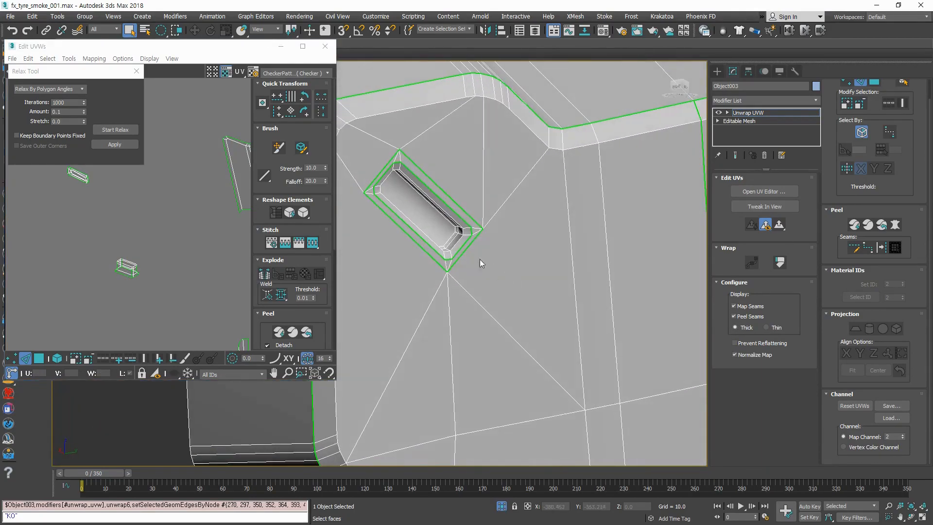
{"action": "scroll", "coordinate": [479, 243], "scroll_direction": "up", "scroll_amount": 5}
{"action": "left_click", "coordinate": [466, 250]}
{"action": "left_click", "coordinate": [448, 247], "text": "ctrl"}
{"action": "left_click", "coordinate": [437, 243], "text": "ctrl"}
{"action": "middle_click_drag", "start_coordinate": [439, 283], "coordinate": [516, 290]}
{"action": "scroll", "coordinate": [510, 308], "scroll_direction": "up", "scroll_amount": 2}
{"action": "left_click", "coordinate": [497, 305], "text": "ctrl"}
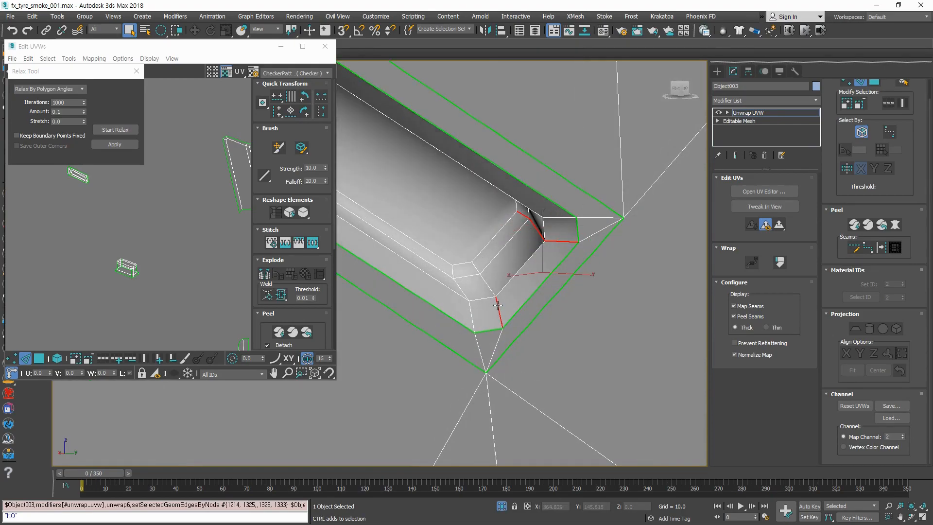
Step: Add the inner-corner edges at the last slot's opposite end to the selection and break the UVs along them
{"action": "scroll", "coordinate": [494, 283], "scroll_direction": "down", "scroll_amount": 8}
{"action": "middle_click_drag", "start_coordinate": [494, 284], "coordinate": [524, 267], "text": "alt"}
{"action": "scroll", "coordinate": [469, 292], "scroll_direction": "up", "scroll_amount": 5}
{"action": "scroll", "coordinate": [504, 310], "scroll_direction": "up", "scroll_amount": 2}
{"action": "scroll", "coordinate": [504, 310], "scroll_direction": "up", "scroll_amount": 2}
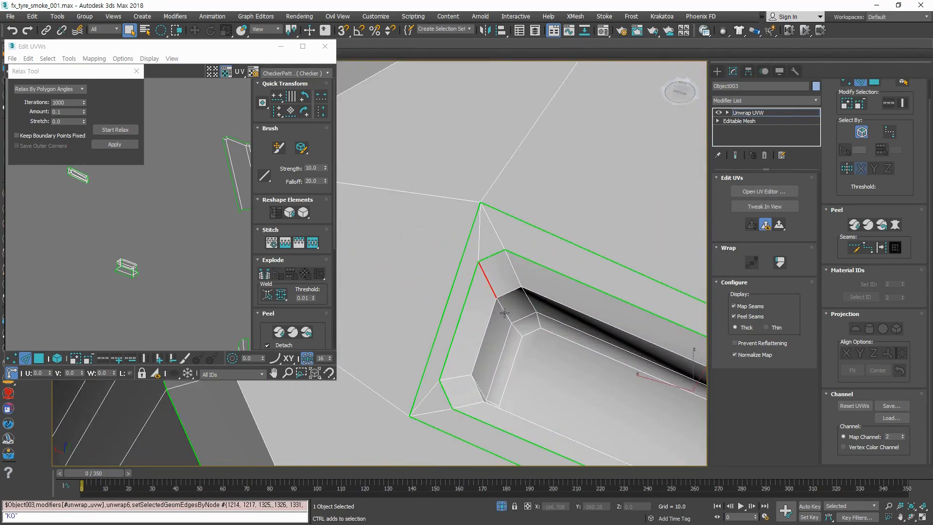
{"action": "middle_click_drag", "start_coordinate": [534, 358], "coordinate": [491, 370], "text": "alt"}
{"action": "scroll", "coordinate": [479, 363], "scroll_direction": "down", "scroll_amount": 2}
{"action": "left_click", "coordinate": [470, 352], "text": "ctrl"}
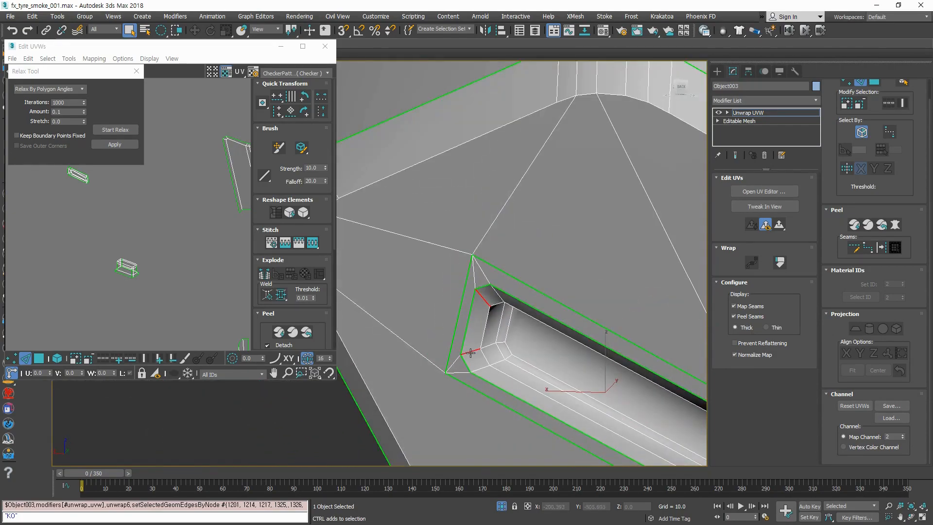
{"action": "scroll", "coordinate": [613, 389], "scroll_direction": "down", "scroll_amount": 5}
{"action": "middle_click_drag", "start_coordinate": [433, 346], "coordinate": [430, 320], "text": "alt"}
{"action": "left_click", "coordinate": [266, 278]}
Step: Examine the slots across the whole plate from several angles
{"action": "middle_click_drag", "start_coordinate": [501, 378], "coordinate": [464, 277]}
{"action": "scroll", "coordinate": [558, 311], "scroll_direction": "down", "scroll_amount": 8}
{"action": "scroll", "coordinate": [486, 330], "scroll_direction": "up", "scroll_amount": 4}
{"action": "scroll", "coordinate": [574, 300], "scroll_direction": "down", "scroll_amount": 5}
{"action": "middle_click_drag", "start_coordinate": [564, 284], "coordinate": [644, 265], "text": "alt"}
{"action": "mouse_move", "coordinate": [472, 229]}
{"action": "middle_mouse_down", "text": "alt"}
{"action": "mouse_move", "coordinate": [442, 224]}
{"action": "mouse_move", "coordinate": [564, 262]}
{"action": "mouse_move", "coordinate": [480, 243]}
{"action": "middle_mouse_up", "text": "alt"}
{"action": "scroll", "coordinate": [558, 217], "scroll_direction": "up", "scroll_amount": 5}
{"action": "middle_click_drag", "start_coordinate": [566, 217], "coordinate": [529, 214], "text": "alt"}
{"action": "scroll", "coordinate": [559, 247], "scroll_direction": "down", "scroll_amount": 4}
{"action": "middle_click_drag", "start_coordinate": [595, 289], "coordinate": [493, 248]}
{"action": "middle_click_drag", "start_coordinate": [500, 289], "coordinate": [564, 303]}
Step: Select the UV faces of the first narrow-end slot's cluster, relax them by polygon angles, and check the unfolded shape
{"action": "scroll", "coordinate": [149, 263], "scroll_direction": "down", "scroll_amount": 4}
{"action": "middle_click_drag", "start_coordinate": [105, 285], "coordinate": [173, 329]}
{"action": "scroll", "coordinate": [181, 254], "scroll_direction": "up", "scroll_amount": 4}
{"action": "scroll", "coordinate": [181, 254], "scroll_direction": "down", "scroll_amount": 3}
{"action": "left_click", "coordinate": [181, 225]}
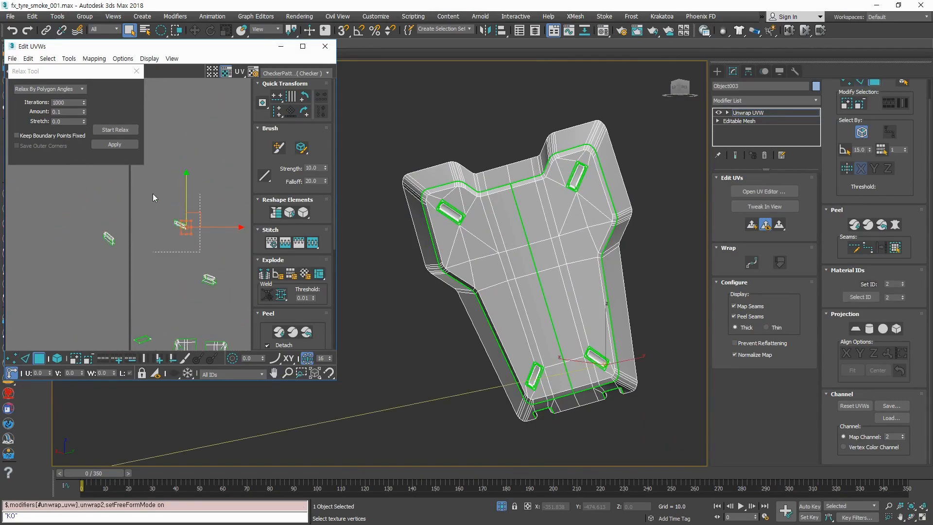
{"action": "left_click", "coordinate": [129, 133]}
{"action": "left_click", "coordinate": [128, 134]}
{"action": "left_click", "coordinate": [179, 233]}
{"action": "scroll", "coordinate": [179, 233], "scroll_direction": "up", "scroll_amount": 4}
{"action": "scroll", "coordinate": [180, 234], "scroll_direction": "up", "scroll_amount": 4}
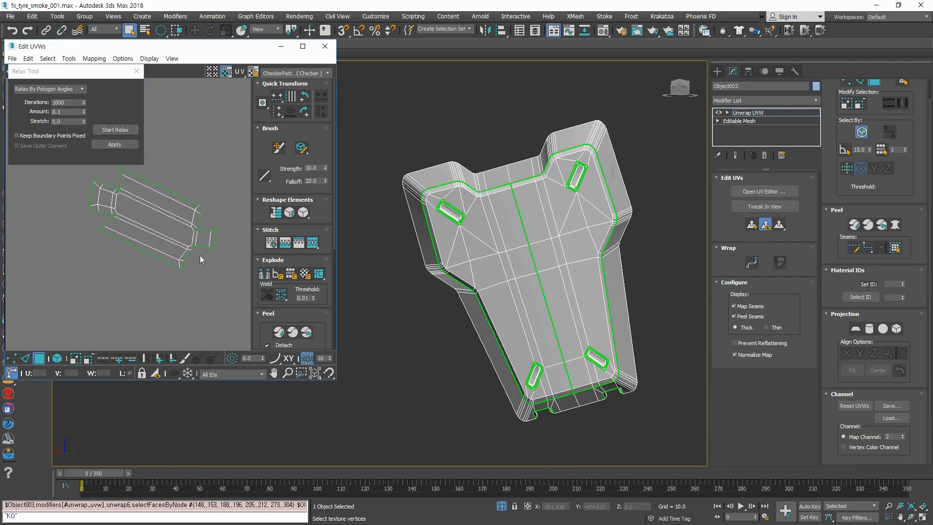
{"action": "scroll", "coordinate": [131, 195], "scroll_direction": "down", "scroll_amount": 6}
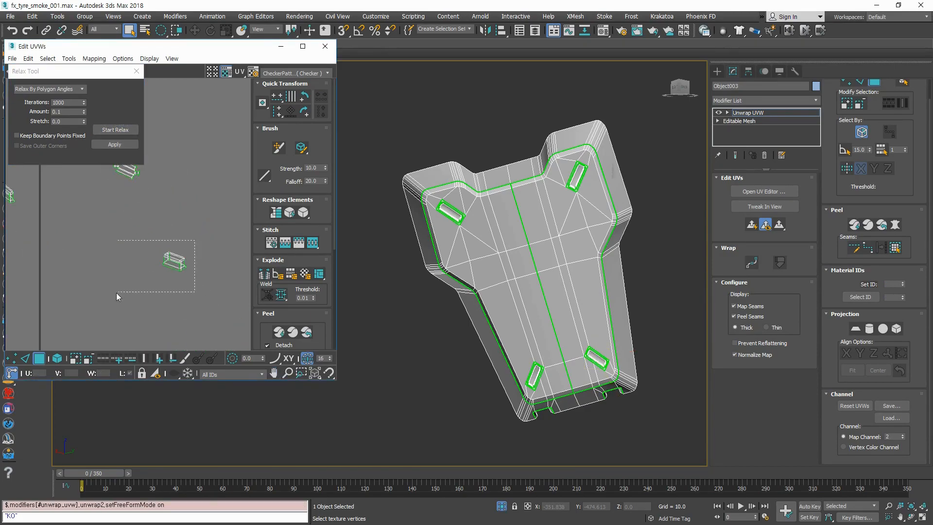
Step: Select the first wide-end slot's UV cluster and relax it by polygon angles
{"action": "left_click", "coordinate": [174, 260]}
{"action": "left_click", "coordinate": [118, 130]}
{"action": "left_click", "coordinate": [119, 131]}
{"action": "left_click", "coordinate": [84, 243]}
Step: Select the UV cluster of the other narrow-end slot and relax it by polygon angles
{"action": "middle_click_drag", "start_coordinate": [84, 244], "coordinate": [201, 305]}
{"action": "left_click_drag", "start_coordinate": [185, 227], "coordinate": [70, 288]}
{"action": "left_click", "coordinate": [118, 131]}
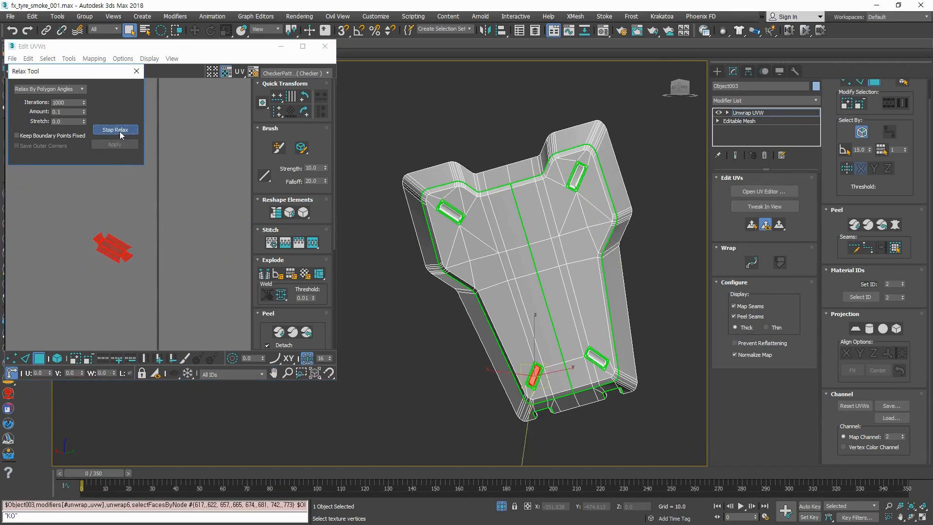
{"action": "left_click", "coordinate": [156, 209]}
Step: Select the UV cluster of the remaining wide-end slot and relax it by polygon angles
{"action": "scroll", "coordinate": [141, 285], "scroll_direction": "down", "scroll_amount": 3}
{"action": "middle_click_drag", "start_coordinate": [82, 275], "coordinate": [177, 282]}
{"action": "left_click_drag", "start_coordinate": [148, 266], "coordinate": [65, 321]}
{"action": "left_click", "coordinate": [125, 132]}
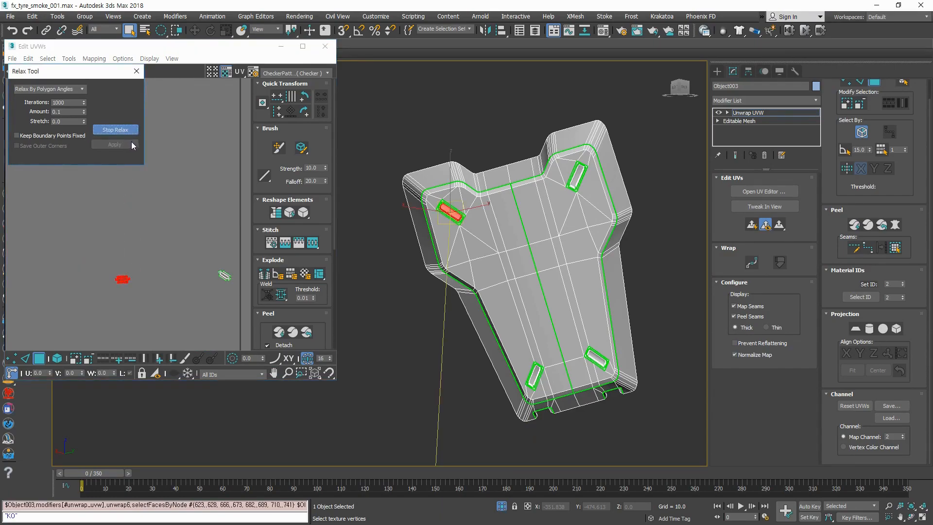
{"action": "left_click", "coordinate": [129, 131]}
{"action": "left_click", "coordinate": [173, 303]}
Step: Move the relaxed slot clusters lying outside the UV square inside it, next to the other slot clusters
{"action": "mouse_move", "coordinate": [145, 264]}
{"action": "left_mouse_down"}
{"action": "mouse_move", "coordinate": [108, 294]}
{"action": "mouse_move", "coordinate": [225, 292]}
{"action": "left_mouse_up"}
{"action": "middle_click_drag", "start_coordinate": [203, 326], "coordinate": [67, 303]}
{"action": "left_click_drag", "start_coordinate": [105, 237], "coordinate": [59, 303]}
{"action": "left_click_drag", "start_coordinate": [95, 257], "coordinate": [143, 260]}
{"action": "left_click", "coordinate": [103, 290]}
{"action": "middle_click_drag", "start_coordinate": [103, 290], "coordinate": [159, 213]}
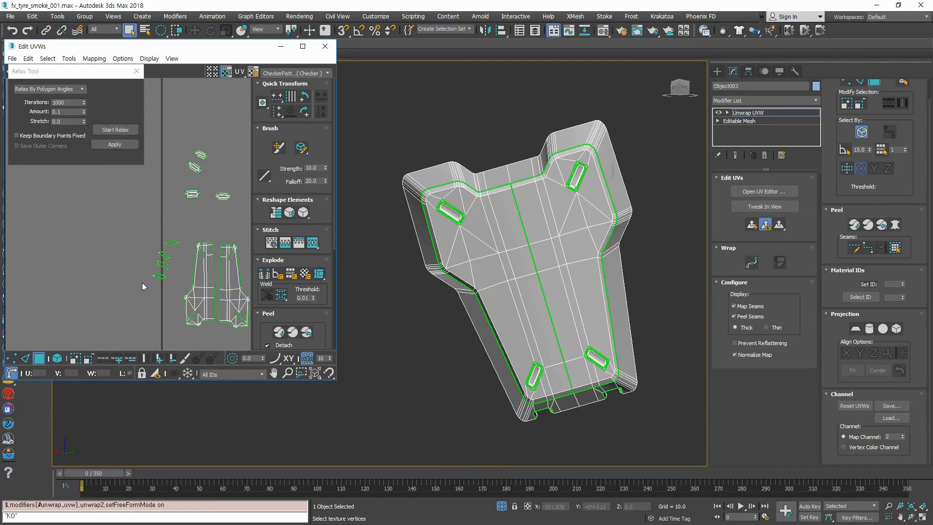
Step: Try to relax the four slot-rim clusters together by polygon angles
{"action": "scroll", "coordinate": [142, 282], "scroll_direction": "up", "scroll_amount": 3}
{"action": "left_click_drag", "start_coordinate": [138, 291], "coordinate": [138, 291]}
{"action": "left_click", "coordinate": [115, 129]}
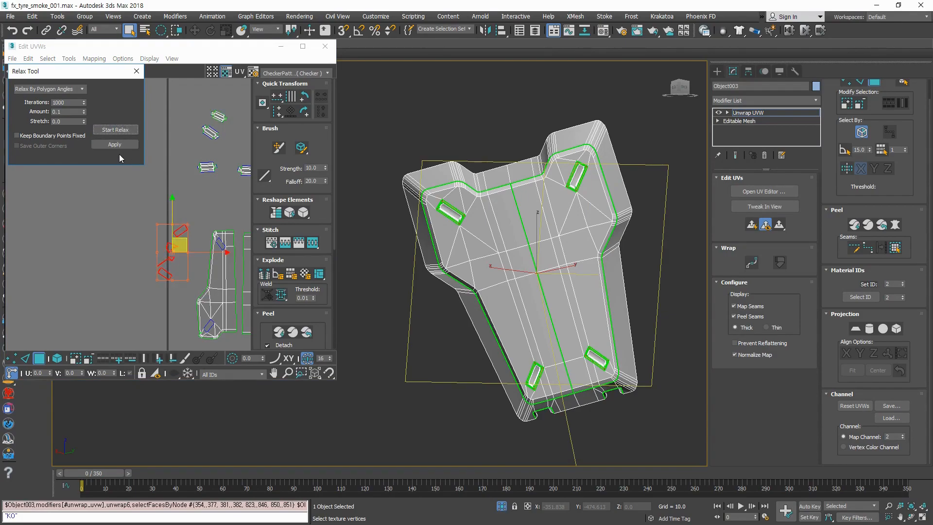
{"action": "key", "text": "ctrl+z"}
Step: Try to stitch the split corner edge of one slot-rim cluster to its matching edge
{"action": "scroll", "coordinate": [164, 280], "scroll_direction": "up", "scroll_amount": 8}
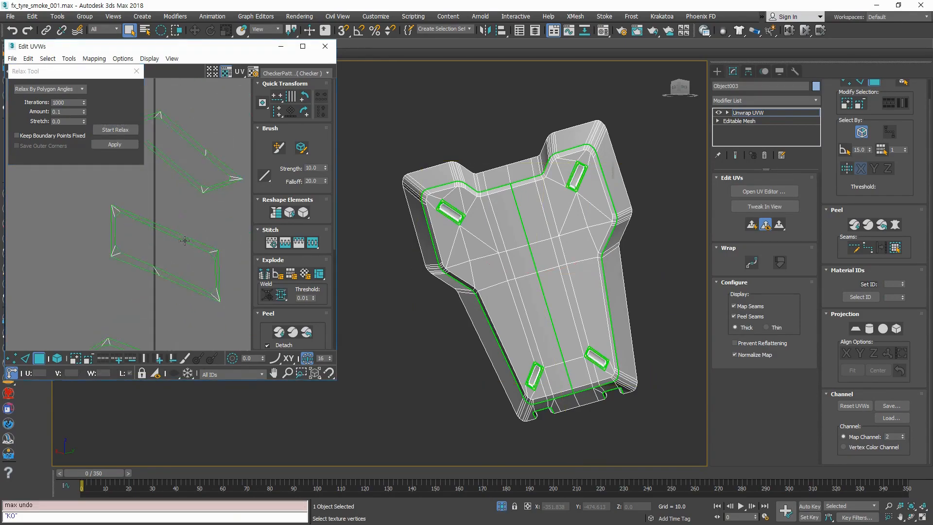
{"action": "middle_click_drag", "start_coordinate": [235, 291], "coordinate": [220, 295]}
{"action": "scroll", "coordinate": [228, 262], "scroll_direction": "up", "scroll_amount": 3}
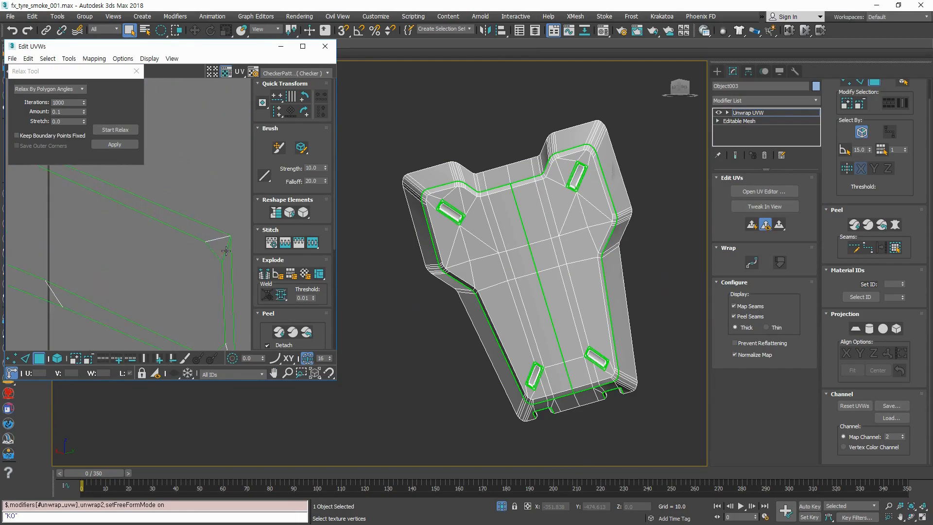
{"action": "middle_click_drag", "start_coordinate": [179, 254], "coordinate": [159, 232]}
{"action": "key", "text": "2"}
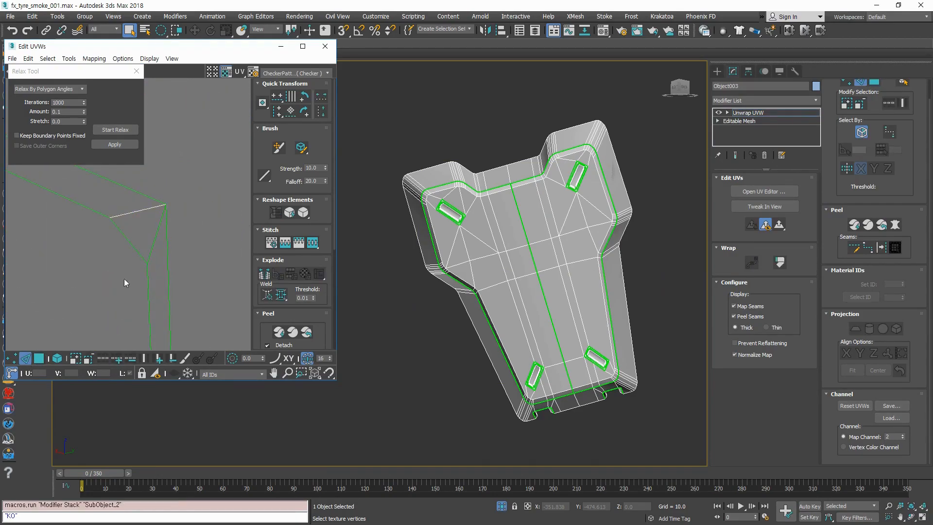
{"action": "left_click", "coordinate": [151, 237]}
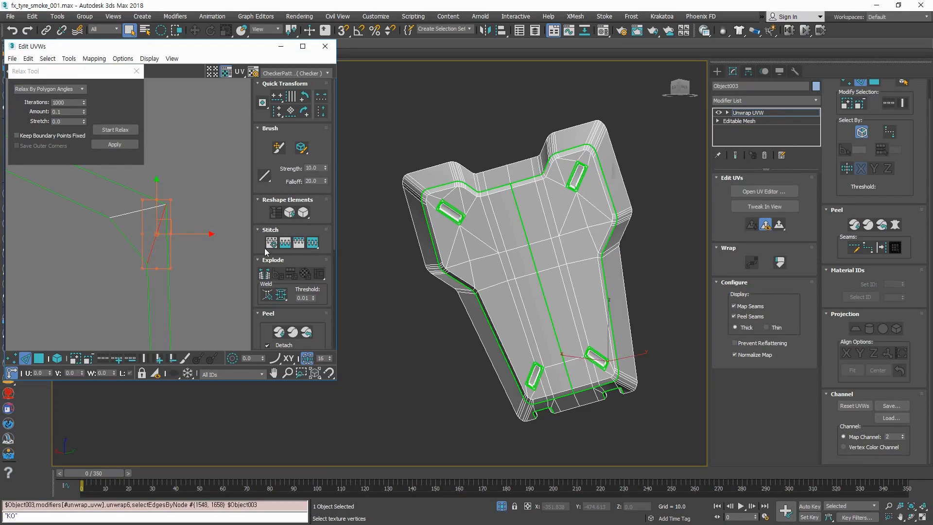
{"action": "left_click", "coordinate": [271, 245]}
{"action": "middle_click_drag", "start_coordinate": [211, 264], "coordinate": [131, 268]}
{"action": "scroll", "coordinate": [131, 267], "scroll_direction": "down", "scroll_amount": 10}
{"action": "scroll", "coordinate": [168, 172], "scroll_direction": "up", "scroll_amount": 4}
{"action": "scroll", "coordinate": [180, 120], "scroll_direction": "up", "scroll_amount": 5}
{"action": "key", "text": "ctrl+z"}
Step: Pull one side of the split corner edge on the slot-rim cluster away from its matching edge
{"action": "scroll", "coordinate": [173, 171], "scroll_direction": "down", "scroll_amount": 1}
{"action": "middle_click_drag", "start_coordinate": [156, 236], "coordinate": [223, 107]}
{"action": "scroll", "coordinate": [223, 107], "scroll_direction": "down", "scroll_amount": 1}
{"action": "middle_click_drag", "start_coordinate": [134, 317], "coordinate": [211, 179]}
{"action": "scroll", "coordinate": [184, 296], "scroll_direction": "up", "scroll_amount": 1}
{"action": "middle_click_drag", "start_coordinate": [168, 318], "coordinate": [205, 186]}
{"action": "scroll", "coordinate": [191, 232], "scroll_direction": "up", "scroll_amount": 3}
{"action": "middle_click_drag", "start_coordinate": [190, 232], "coordinate": [204, 196]}
{"action": "scroll", "coordinate": [204, 197], "scroll_direction": "up", "scroll_amount": 3}
{"action": "left_click", "coordinate": [176, 272]}
{"action": "scroll", "coordinate": [159, 237], "scroll_direction": "up", "scroll_amount": 3}
{"action": "left_click", "coordinate": [150, 237]}
{"action": "left_click_drag", "start_coordinate": [162, 229], "coordinate": [143, 213]}
Step: Stitch the separated corner edge of the slot-rim cluster to its matching edge
{"action": "left_click", "coordinate": [116, 220]}
{"action": "left_click", "coordinate": [125, 222]}
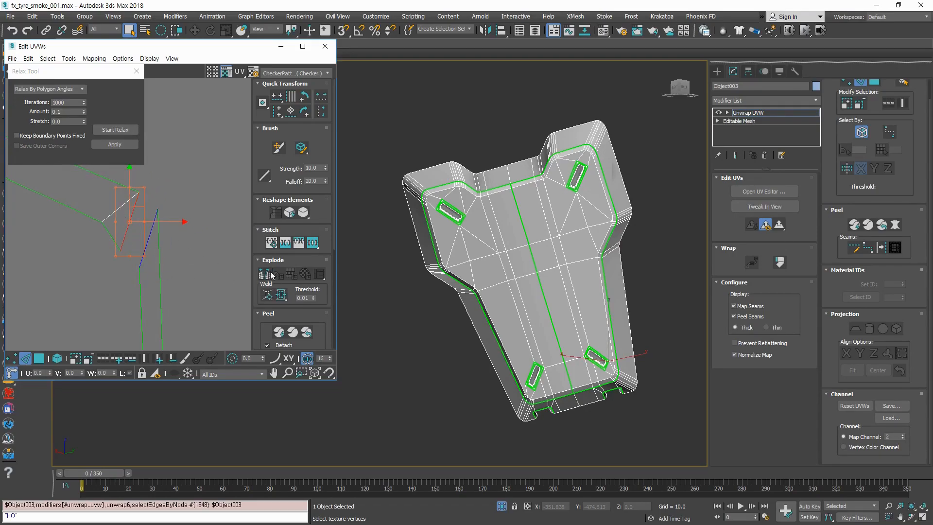
{"action": "left_click", "coordinate": [272, 242]}
{"action": "left_click", "coordinate": [83, 298]}
{"action": "scroll", "coordinate": [84, 298], "scroll_direction": "down", "scroll_amount": 2}
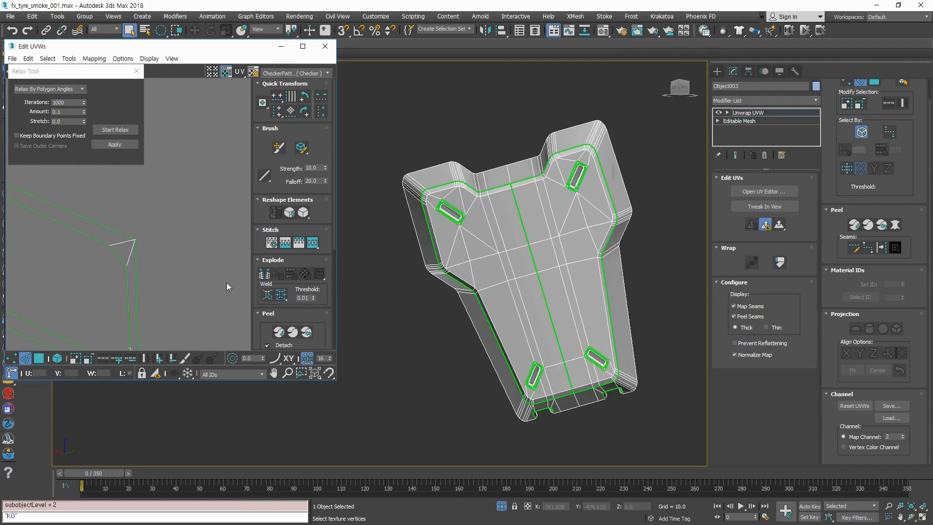
{"action": "scroll", "coordinate": [145, 264], "scroll_direction": "down", "scroll_amount": 2}
Step: Try to relax the group of four slot-rim clusters by polygon angles
{"action": "middle_click_drag", "start_coordinate": [106, 256], "coordinate": [118, 258]}
{"action": "scroll", "coordinate": [154, 307], "scroll_direction": "down", "scroll_amount": 3}
{"action": "middle_click_drag", "start_coordinate": [170, 299], "coordinate": [162, 264]}
{"action": "scroll", "coordinate": [168, 246], "scroll_direction": "up", "scroll_amount": 1}
{"action": "key", "text": "3"}
{"action": "scroll", "coordinate": [184, 201], "scroll_direction": "down", "scroll_amount": 3}
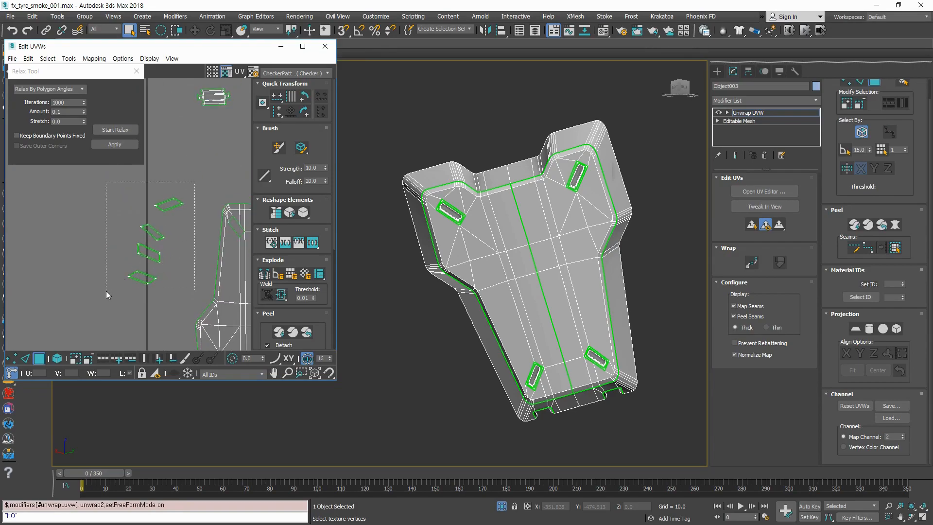
{"action": "left_click_drag", "start_coordinate": [106, 290], "coordinate": [194, 187]}
{"action": "left_click", "coordinate": [125, 131]}
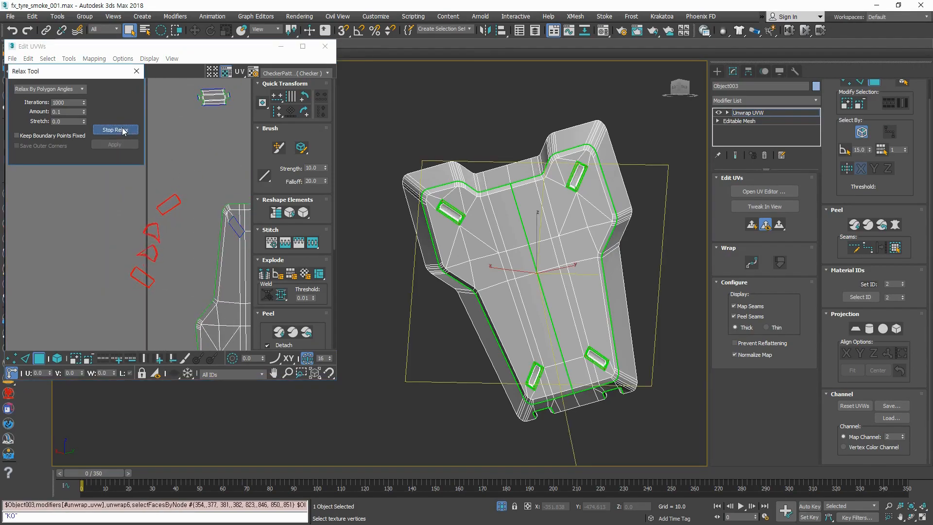
{"action": "left_click", "coordinate": [122, 128]}
{"action": "left_click", "coordinate": [134, 230]}
{"action": "scroll", "coordinate": [148, 235], "scroll_direction": "up", "scroll_amount": 3}
{"action": "middle_click_drag", "start_coordinate": [148, 235], "coordinate": [164, 246]}
{"action": "scroll", "coordinate": [188, 242], "scroll_direction": "up", "scroll_amount": 3}
{"action": "key", "text": "ctrl+z"}
{"action": "key", "text": "ctrl+z"}
{"action": "key", "text": "ctrl+z"}
Step: Relax the uppermost slot-rim cluster on its own by polygon angles
{"action": "middle_click_drag", "start_coordinate": [219, 199], "coordinate": [164, 284]}
{"action": "left_click", "coordinate": [219, 261]}
{"action": "left_click_drag", "start_coordinate": [219, 261], "coordinate": [120, 161]}
{"action": "left_click", "coordinate": [119, 129]}
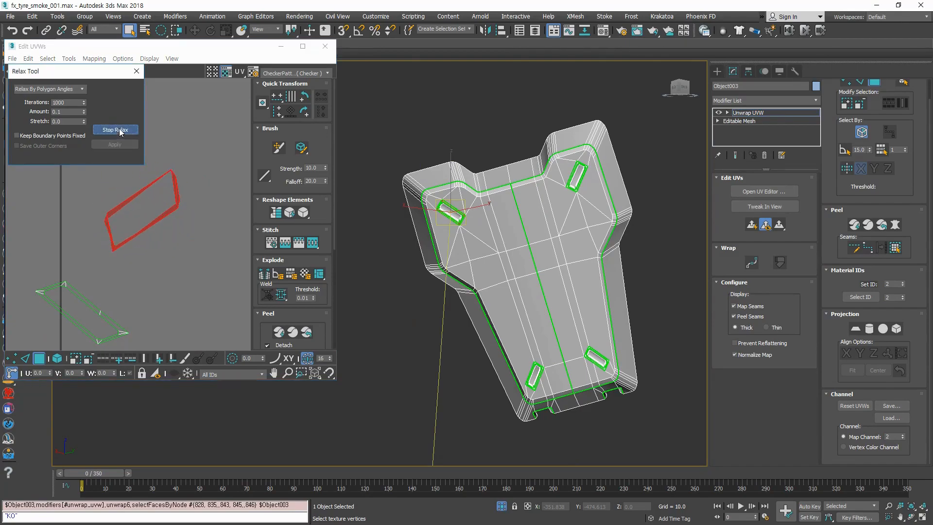
{"action": "left_click", "coordinate": [120, 129]}
{"action": "scroll", "coordinate": [175, 187], "scroll_direction": "up", "scroll_amount": 3}
{"action": "scroll", "coordinate": [191, 222], "scroll_direction": "down", "scroll_amount": 7}
{"action": "left_click", "coordinate": [173, 297]}
{"action": "scroll", "coordinate": [154, 274], "scroll_direction": "up", "scroll_amount": 3}
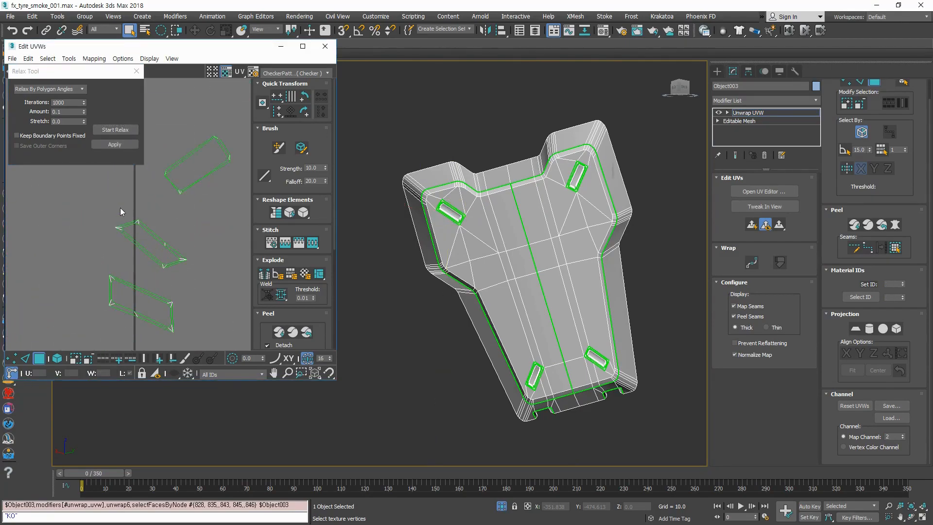
Step: Try another polygon-angle relax on the slot-rim clusters and undo it
{"action": "left_click", "coordinate": [119, 130]}
{"action": "left_click", "coordinate": [125, 128]}
{"action": "left_click", "coordinate": [203, 277]}
{"action": "key", "text": "ctrl+z"}
{"action": "middle_click_drag", "start_coordinate": [199, 269], "coordinate": [200, 258]}
{"action": "key", "text": "ctrl+z"}
{"action": "key", "text": "ctrl+z"}
Step: Move the narrow cluster lying far outside the layout closer to the other UV clusters
{"action": "scroll", "coordinate": [198, 298], "scroll_direction": "down", "scroll_amount": 9}
{"action": "middle_click_drag", "start_coordinate": [209, 302], "coordinate": [102, 261]}
{"action": "scroll", "coordinate": [90, 304], "scroll_direction": "down", "scroll_amount": 4}
{"action": "middle_click_drag", "start_coordinate": [91, 304], "coordinate": [145, 288]}
{"action": "scroll", "coordinate": [139, 268], "scroll_direction": "up", "scroll_amount": 3}
{"action": "left_click_drag", "start_coordinate": [106, 278], "coordinate": [106, 285]}
{"action": "scroll", "coordinate": [143, 322], "scroll_direction": "down", "scroll_amount": 4}
{"action": "middle_click_drag", "start_coordinate": [143, 322], "coordinate": [168, 230]}
{"action": "left_click", "coordinate": [148, 281]}
{"action": "middle_click_drag", "start_coordinate": [495, 329], "coordinate": [509, 307]}
{"action": "scroll", "coordinate": [508, 306], "scroll_direction": "down", "scroll_amount": 4}
{"action": "left_click_drag", "start_coordinate": [68, 195], "coordinate": [99, 235]}
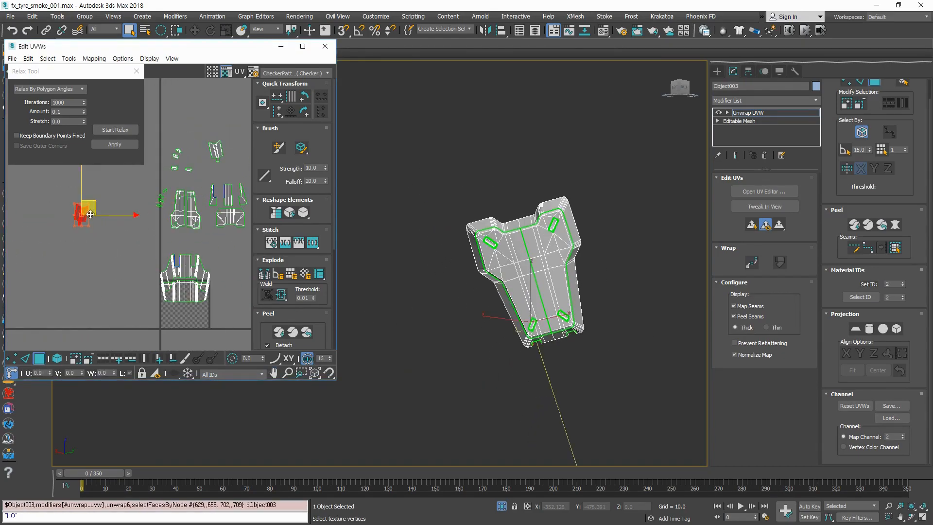
{"action": "left_click_drag", "start_coordinate": [96, 201], "coordinate": [149, 195]}
{"action": "left_click", "coordinate": [119, 264]}
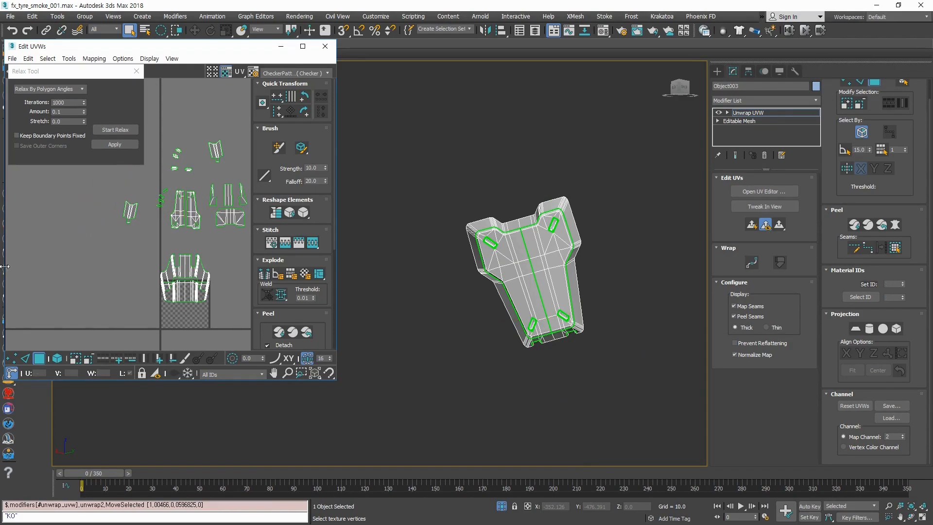
Step: Break the outer wall's UVs along the cross edges at its shoulder corners, waist bends and narrow-end corners on both sides
{"action": "middle_click_drag", "start_coordinate": [247, 293], "coordinate": [165, 302]}
{"action": "scroll", "coordinate": [186, 282], "scroll_direction": "down", "scroll_amount": 4}
{"action": "scroll", "coordinate": [186, 281], "scroll_direction": "up", "scroll_amount": 3}
{"action": "left_click_drag", "start_coordinate": [104, 282], "coordinate": [104, 282]}
{"action": "middle_click_drag", "start_coordinate": [529, 345], "coordinate": [519, 244]}
{"action": "scroll", "coordinate": [485, 320], "scroll_direction": "up", "scroll_amount": 4}
{"action": "scroll", "coordinate": [534, 288], "scroll_direction": "up", "scroll_amount": 5}
{"action": "left_click", "coordinate": [520, 244]}
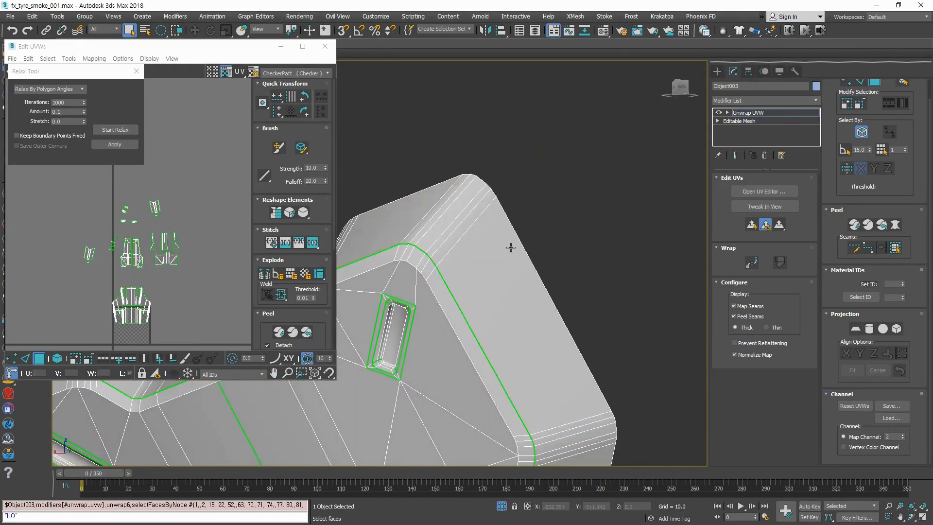
{"action": "key", "text": "2"}
{"action": "left_click", "coordinate": [431, 246]}
{"action": "scroll", "coordinate": [431, 247], "scroll_direction": "down", "scroll_amount": 5}
{"action": "middle_click_drag", "start_coordinate": [431, 246], "coordinate": [520, 221]}
{"action": "middle_click_drag", "start_coordinate": [520, 221], "coordinate": [549, 292], "text": "alt"}
{"action": "scroll", "coordinate": [384, 275], "scroll_direction": "up", "scroll_amount": 5}
{"action": "left_click", "coordinate": [381, 278], "text": "ctrl"}
{"action": "mouse_move", "coordinate": [507, 314]}
{"action": "middle_mouse_down", "text": "alt"}
{"action": "mouse_move", "coordinate": [458, 326]}
{"action": "mouse_move", "coordinate": [449, 381]}
{"action": "mouse_move", "coordinate": [424, 369]}
{"action": "mouse_move", "coordinate": [567, 282]}
{"action": "mouse_move", "coordinate": [506, 281]}
{"action": "mouse_move", "coordinate": [512, 223]}
{"action": "mouse_move", "coordinate": [554, 275]}
{"action": "mouse_move", "coordinate": [603, 304]}
{"action": "mouse_move", "coordinate": [491, 315]}
{"action": "middle_mouse_up", "text": "alt"}
{"action": "scroll", "coordinate": [561, 196], "scroll_direction": "up", "scroll_amount": 8}
{"action": "left_click", "coordinate": [542, 220], "text": "ctrl"}
{"action": "scroll", "coordinate": [506, 277], "scroll_direction": "down", "scroll_amount": 8}
{"action": "scroll", "coordinate": [427, 293], "scroll_direction": "up", "scroll_amount": 7}
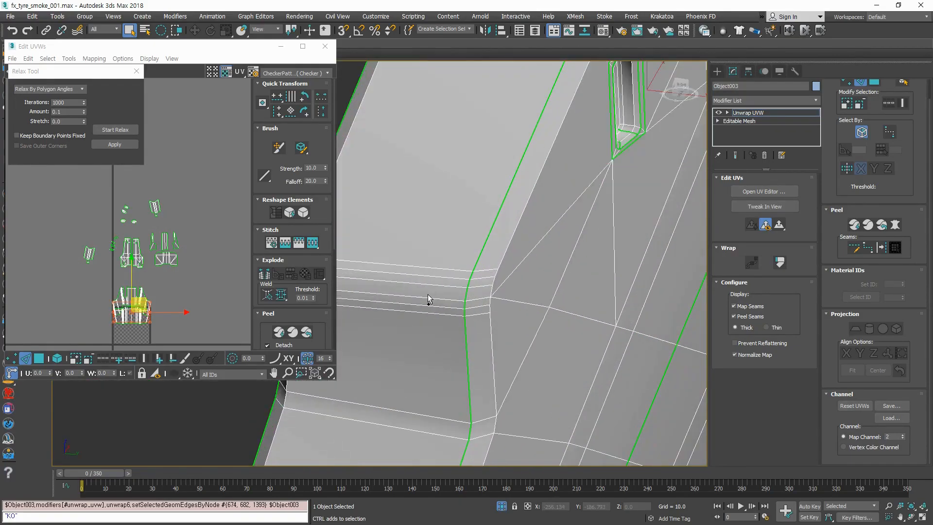
{"action": "left_click", "coordinate": [426, 296], "text": "ctrl"}
{"action": "scroll", "coordinate": [426, 295], "scroll_direction": "down", "scroll_amount": 8}
{"action": "scroll", "coordinate": [496, 328], "scroll_direction": "up", "scroll_amount": 7}
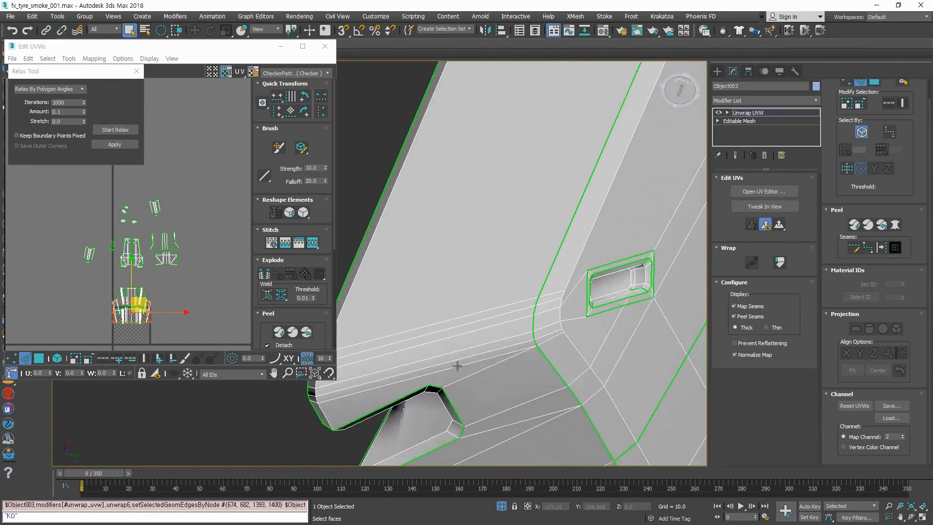
{"action": "scroll", "coordinate": [504, 336], "scroll_direction": "down", "scroll_amount": 8}
{"action": "middle_click_drag", "start_coordinate": [458, 343], "coordinate": [439, 328], "text": "alt"}
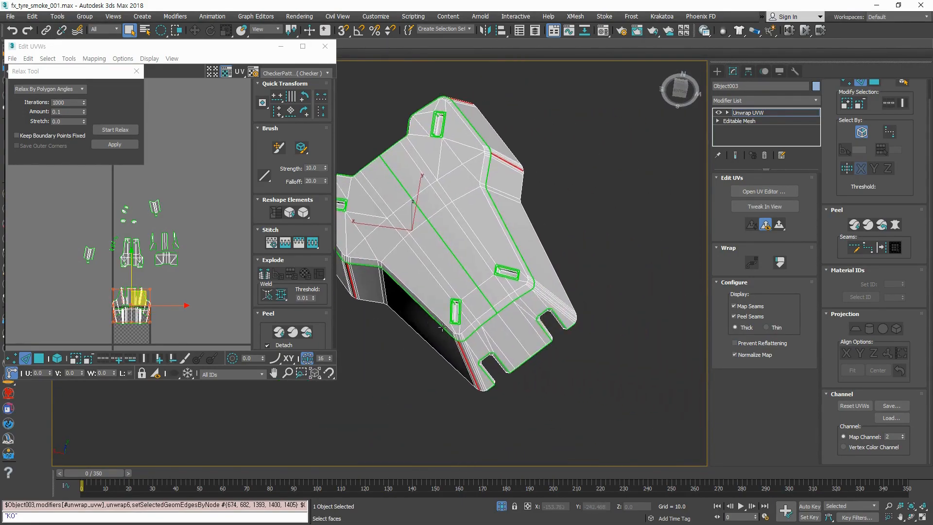
{"action": "scroll", "coordinate": [568, 284], "scroll_direction": "up", "scroll_amount": 7}
{"action": "scroll", "coordinate": [567, 276], "scroll_direction": "down", "scroll_amount": 8}
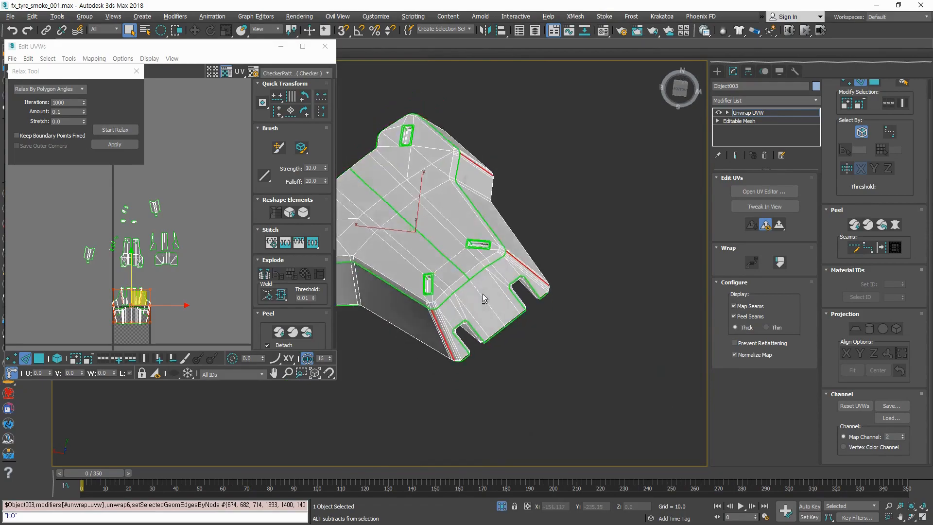
{"action": "middle_click_drag", "start_coordinate": [483, 301], "coordinate": [499, 287], "text": "alt"}
{"action": "scroll", "coordinate": [485, 292], "scroll_direction": "up", "scroll_amount": 7}
{"action": "scroll", "coordinate": [467, 311], "scroll_direction": "down", "scroll_amount": 4}
{"action": "middle_click_drag", "start_coordinate": [488, 331], "coordinate": [545, 231], "text": "alt"}
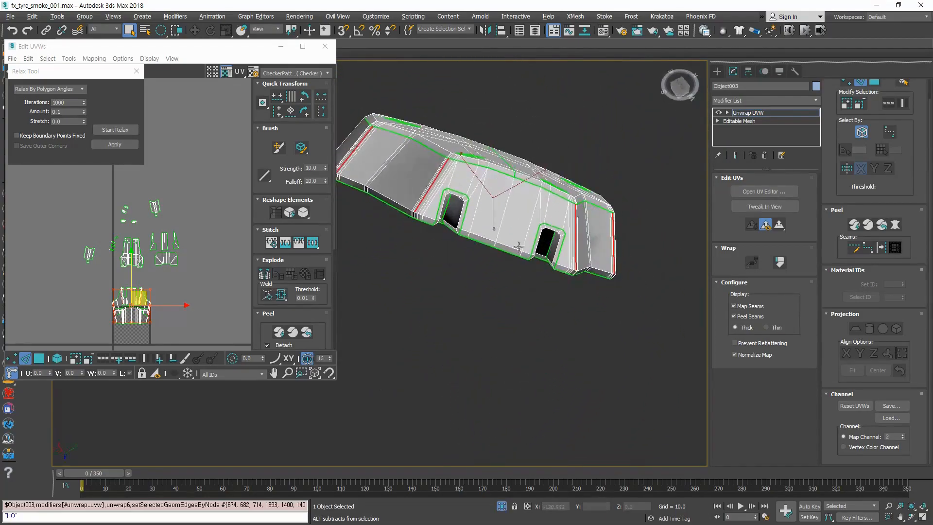
{"action": "middle_click_drag", "start_coordinate": [341, 285], "coordinate": [419, 279], "text": "alt"}
{"action": "middle_click_drag", "start_coordinate": [514, 289], "coordinate": [321, 278], "text": "alt"}
{"action": "left_click", "coordinate": [264, 275]}
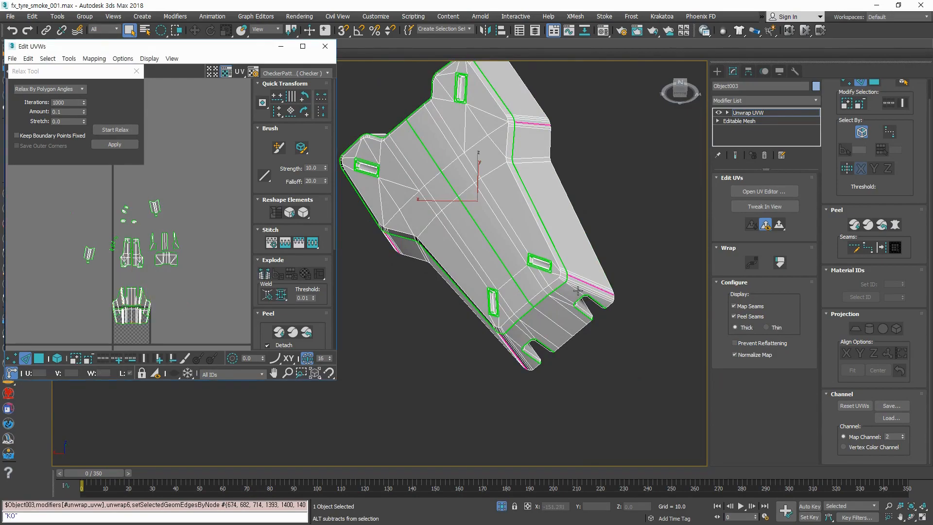
Step: Select the long lower side wall with its waist-bend faces and move its cluster clear of the checker area
{"action": "middle_click_drag", "start_coordinate": [578, 282], "coordinate": [572, 323], "text": "alt"}
{"action": "left_click", "coordinate": [572, 218]}
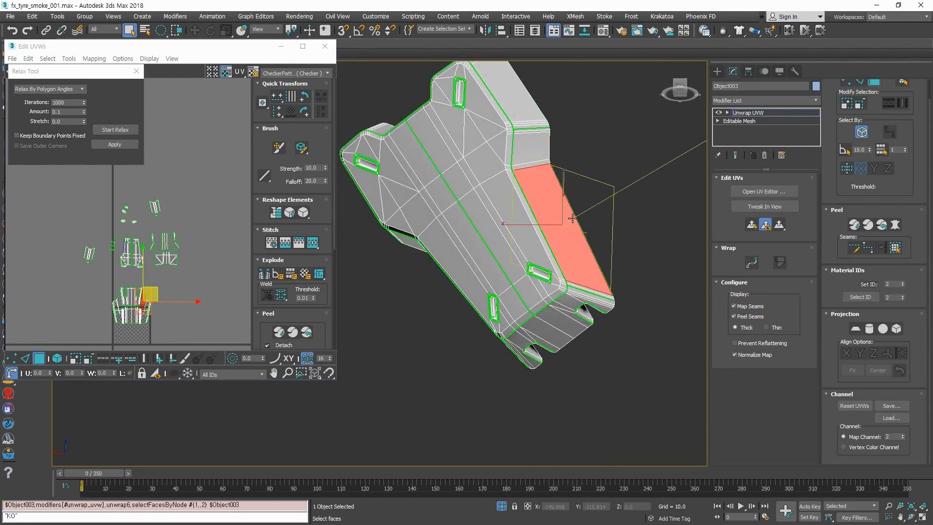
{"action": "middle_click_drag", "start_coordinate": [143, 336], "coordinate": [163, 271]}
{"action": "left_click", "coordinate": [75, 359]}
{"action": "left_click", "coordinate": [75, 359]}
{"action": "left_click_drag", "start_coordinate": [194, 237], "coordinate": [184, 229]}
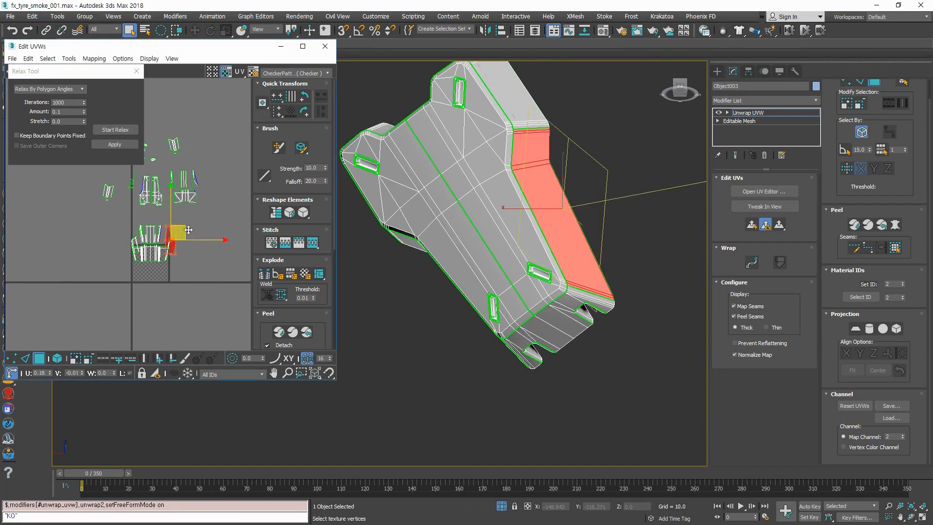
Step: Relax the separated lower side-wall cluster by polygon angles
{"action": "middle_click_drag", "start_coordinate": [525, 326], "coordinate": [546, 335], "text": "alt"}
{"action": "scroll", "coordinate": [214, 257], "scroll_direction": "up", "scroll_amount": 2}
{"action": "left_click", "coordinate": [115, 130]}
{"action": "left_click", "coordinate": [110, 130]}
{"action": "left_click", "coordinate": [156, 280]}
Step: Select the shoulder side wall on the same side with its bend strips up to the seams, and move its cluster beside the checker area
{"action": "scroll", "coordinate": [207, 225], "scroll_direction": "up", "scroll_amount": 3}
{"action": "scroll", "coordinate": [207, 225], "scroll_direction": "down", "scroll_amount": 2}
{"action": "middle_click_drag", "start_coordinate": [401, 375], "coordinate": [414, 423]}
{"action": "left_click", "coordinate": [561, 247]}
{"action": "left_click", "coordinate": [527, 170]}
{"action": "middle_click_drag", "start_coordinate": [515, 322], "coordinate": [491, 384]}
{"action": "scroll", "coordinate": [490, 383], "scroll_direction": "up", "scroll_amount": 2}
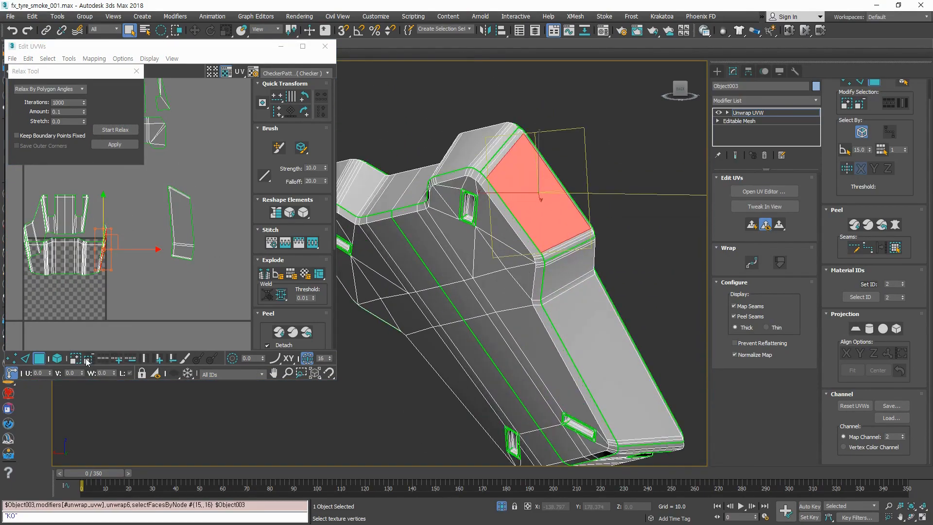
{"action": "scroll", "coordinate": [535, 256], "scroll_direction": "up", "scroll_amount": 3}
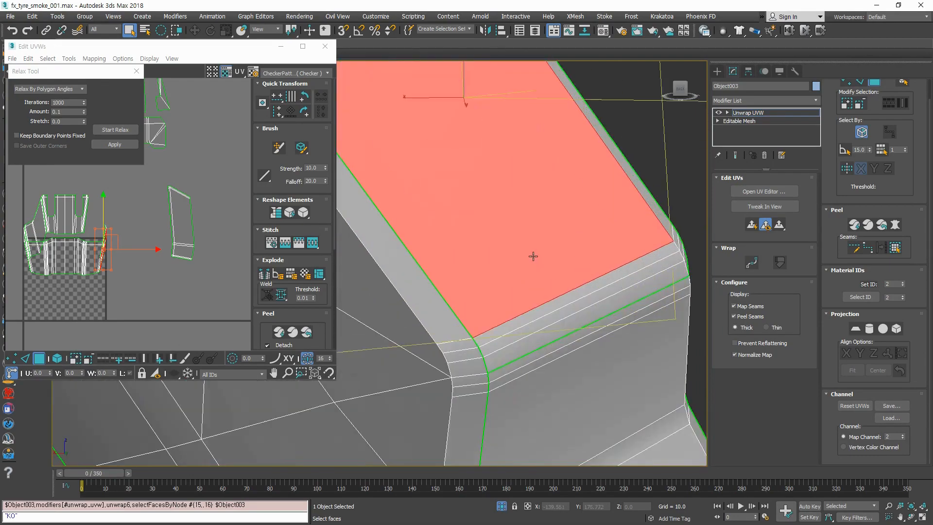
{"action": "scroll", "coordinate": [547, 293], "scroll_direction": "up", "scroll_amount": 3}
{"action": "left_click", "coordinate": [533, 333]}
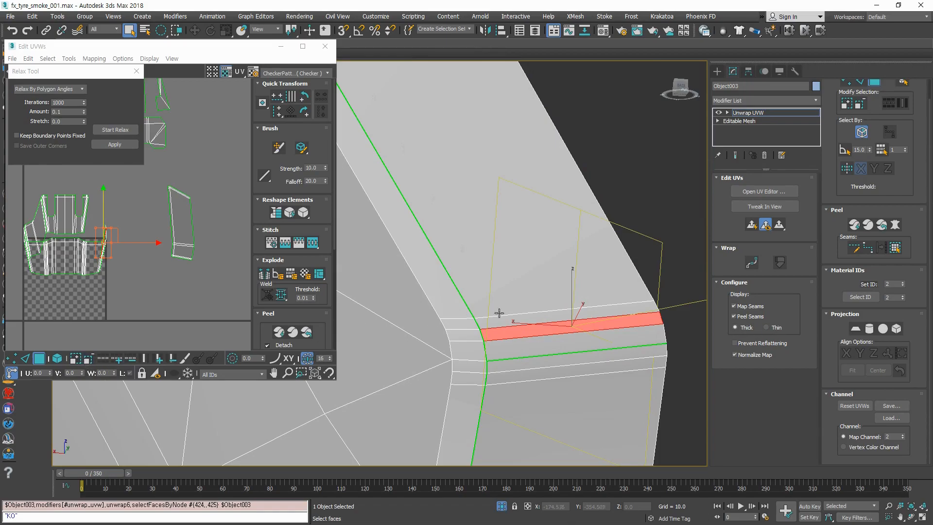
{"action": "left_click", "coordinate": [524, 310]}
{"action": "left_click", "coordinate": [523, 321], "text": "ctrl"}
{"action": "left_click", "coordinate": [523, 332], "text": "ctrl"}
{"action": "left_click", "coordinate": [523, 349], "text": "ctrl"}
{"action": "scroll", "coordinate": [559, 270], "scroll_direction": "down", "scroll_amount": 5}
{"action": "mouse_move", "coordinate": [567, 263]}
{"action": "middle_mouse_down", "text": "alt"}
{"action": "mouse_move", "coordinate": [552, 306]}
{"action": "mouse_move", "coordinate": [572, 255]}
{"action": "middle_mouse_up", "text": "alt"}
{"action": "scroll", "coordinate": [517, 189], "scroll_direction": "up", "scroll_amount": 5}
{"action": "left_click", "coordinate": [471, 194], "text": "ctrl"}
{"action": "left_click", "coordinate": [468, 188], "text": "ctrl"}
{"action": "middle_click_drag", "start_coordinate": [468, 188], "coordinate": [572, 316], "text": "alt"}
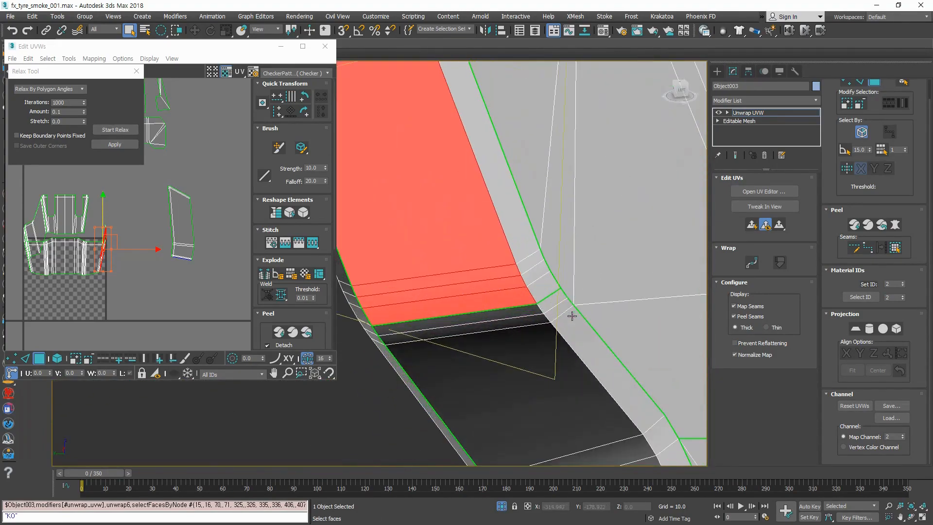
{"action": "left_click", "coordinate": [532, 266], "text": "ctrl"}
{"action": "left_click", "coordinate": [516, 217], "text": "ctrl"}
{"action": "scroll", "coordinate": [533, 187], "scroll_direction": "down", "scroll_amount": 4}
{"action": "middle_click_drag", "start_coordinate": [532, 188], "coordinate": [531, 367]}
{"action": "scroll", "coordinate": [462, 287], "scroll_direction": "up", "scroll_amount": 5}
{"action": "left_click", "coordinate": [482, 287], "text": "ctrl"}
{"action": "left_click", "coordinate": [482, 270], "text": "ctrl"}
{"action": "scroll", "coordinate": [481, 271], "scroll_direction": "down", "scroll_amount": 4}
{"action": "middle_click_drag", "start_coordinate": [515, 318], "coordinate": [361, 305], "text": "alt"}
{"action": "scroll", "coordinate": [506, 387], "scroll_direction": "up", "scroll_amount": 2}
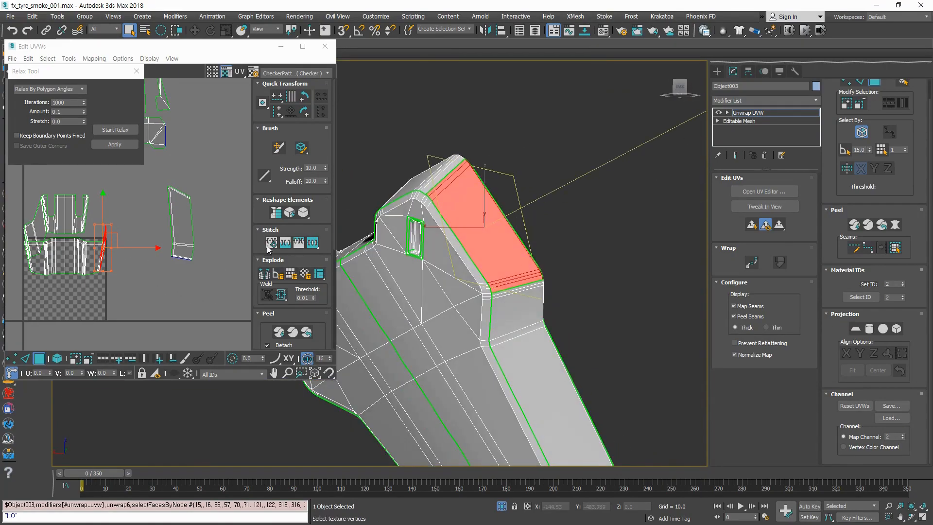
{"action": "left_click_drag", "start_coordinate": [116, 234], "coordinate": [156, 276]}
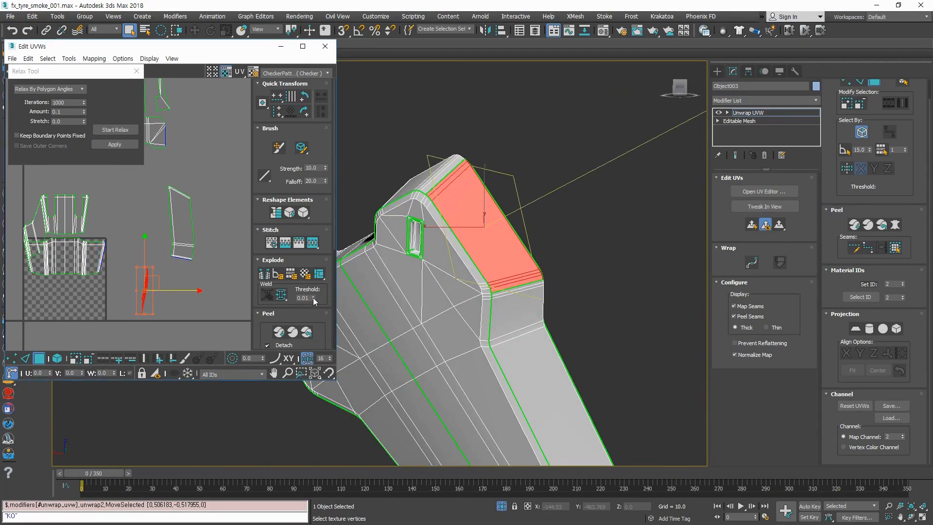
Step: Relax the separated shoulder side-wall cluster by polygon angles
{"action": "left_click", "coordinate": [114, 129]}
{"action": "left_click", "coordinate": [113, 130]}
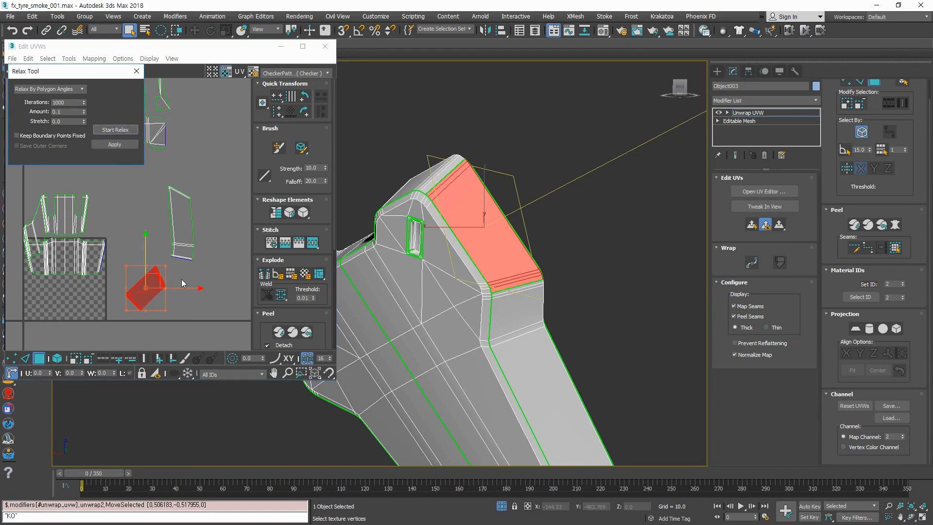
{"action": "left_click", "coordinate": [126, 286]}
Step: Select all faces of the plate's wide end wall, including its rounded bends, and move their cluster below the checker area
{"action": "scroll", "coordinate": [129, 293], "scroll_direction": "up", "scroll_amount": 3}
{"action": "middle_click_drag", "start_coordinate": [128, 293], "coordinate": [151, 287]}
{"action": "scroll", "coordinate": [525, 194], "scroll_direction": "down", "scroll_amount": 4}
{"action": "middle_click_drag", "start_coordinate": [522, 195], "coordinate": [559, 235], "text": "alt"}
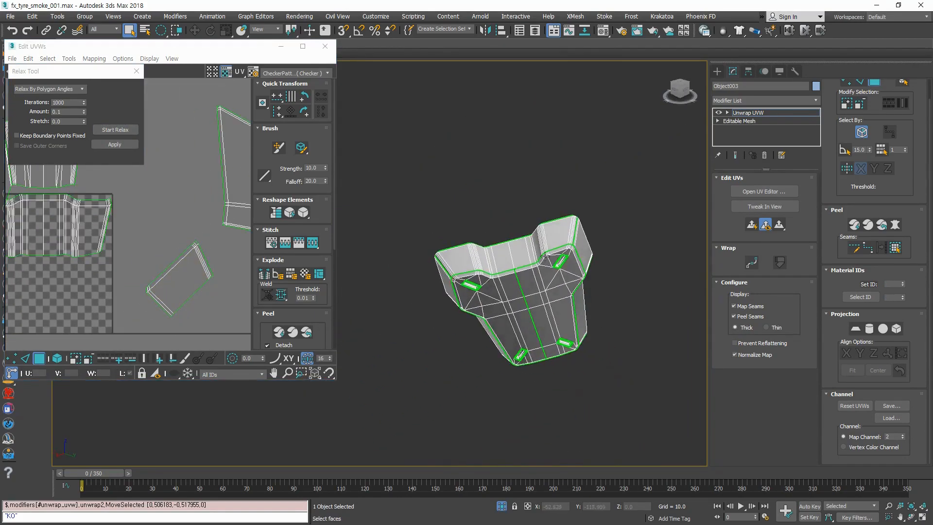
{"action": "scroll", "coordinate": [558, 236], "scroll_direction": "up", "scroll_amount": 5}
{"action": "left_click", "coordinate": [613, 225]}
{"action": "left_click", "coordinate": [475, 267]}
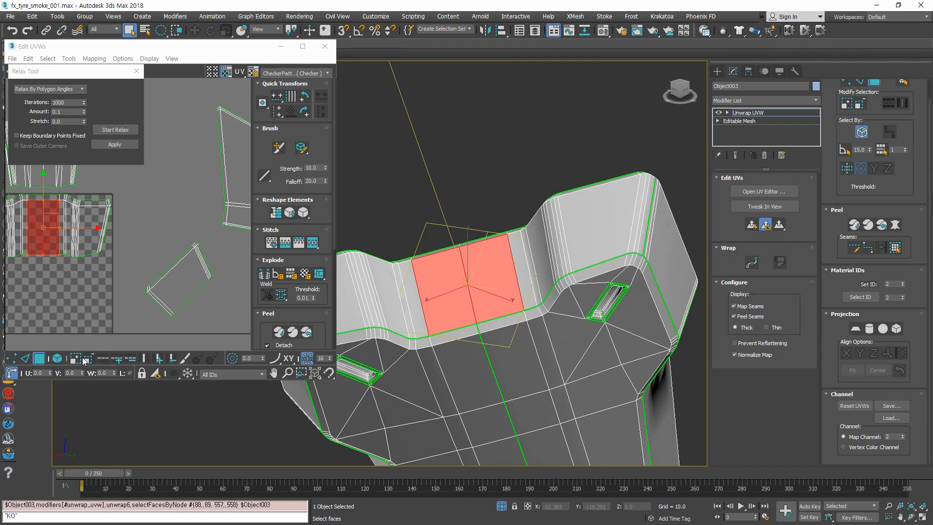
{"action": "mouse_move", "coordinate": [548, 296]}
{"action": "middle_mouse_down", "text": "alt"}
{"action": "mouse_move", "coordinate": [592, 238]}
{"action": "mouse_move", "coordinate": [539, 282]}
{"action": "middle_mouse_up", "text": "alt"}
{"action": "scroll", "coordinate": [533, 288], "scroll_direction": "up", "scroll_amount": 5}
{"action": "left_click", "coordinate": [534, 281], "text": "ctrl"}
{"action": "left_click", "coordinate": [545, 270], "text": "ctrl"}
{"action": "left_click", "coordinate": [597, 226], "text": "ctrl"}
{"action": "left_click", "coordinate": [616, 204], "text": "ctrl"}
{"action": "left_click", "coordinate": [628, 192], "text": "ctrl"}
{"action": "left_click", "coordinate": [639, 180], "text": "ctrl"}
{"action": "left_click", "coordinate": [648, 171], "text": "ctrl"}
{"action": "left_click", "coordinate": [654, 165], "text": "ctrl"}
{"action": "scroll", "coordinate": [641, 183], "scroll_direction": "down", "scroll_amount": 5}
{"action": "left_click", "coordinate": [158, 359]}
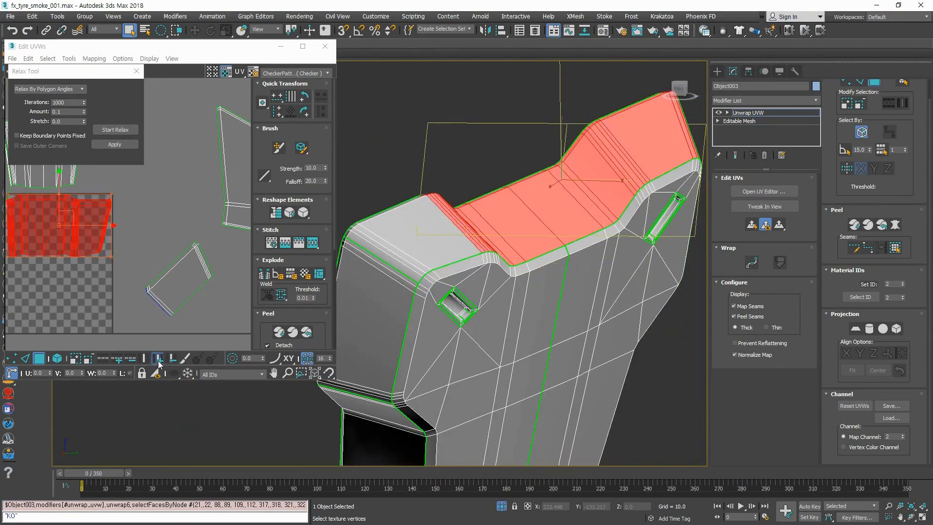
{"action": "left_click", "coordinate": [158, 359]}
{"action": "middle_click_drag", "start_coordinate": [541, 314], "coordinate": [504, 324], "text": "alt"}
{"action": "middle_click_drag", "start_coordinate": [105, 288], "coordinate": [161, 268]}
{"action": "scroll", "coordinate": [161, 267], "scroll_direction": "down", "scroll_amount": 4}
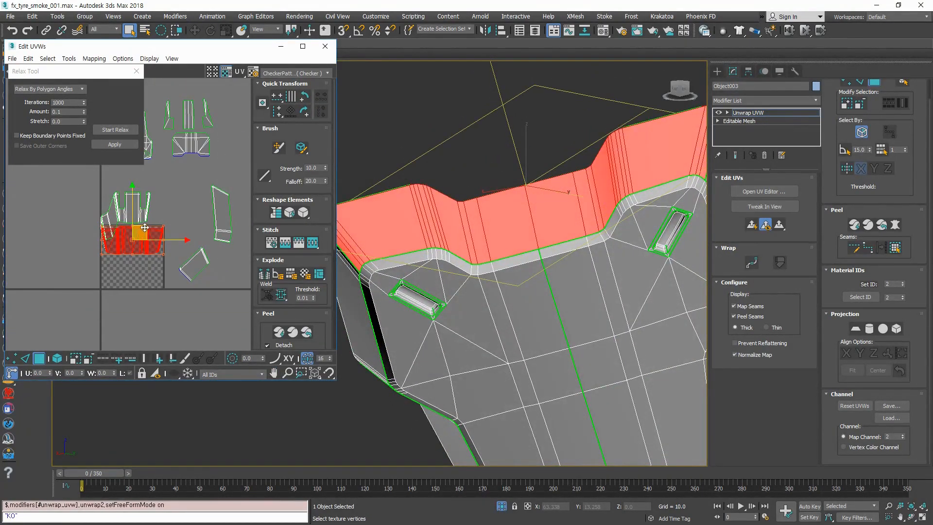
{"action": "left_click_drag", "start_coordinate": [145, 227], "coordinate": [132, 280]}
Step: Relax the wide end-wall cluster by polygon angles
{"action": "left_click", "coordinate": [117, 130]}
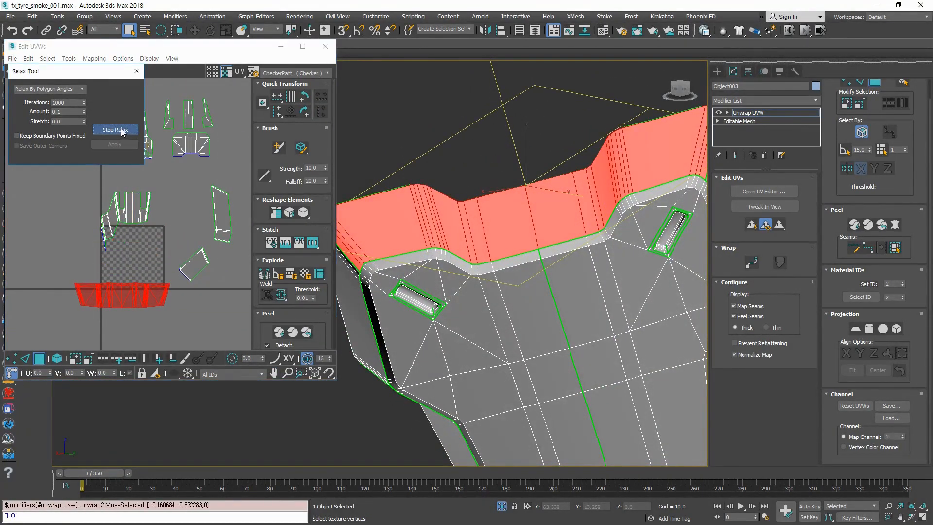
{"action": "left_click", "coordinate": [183, 322]}
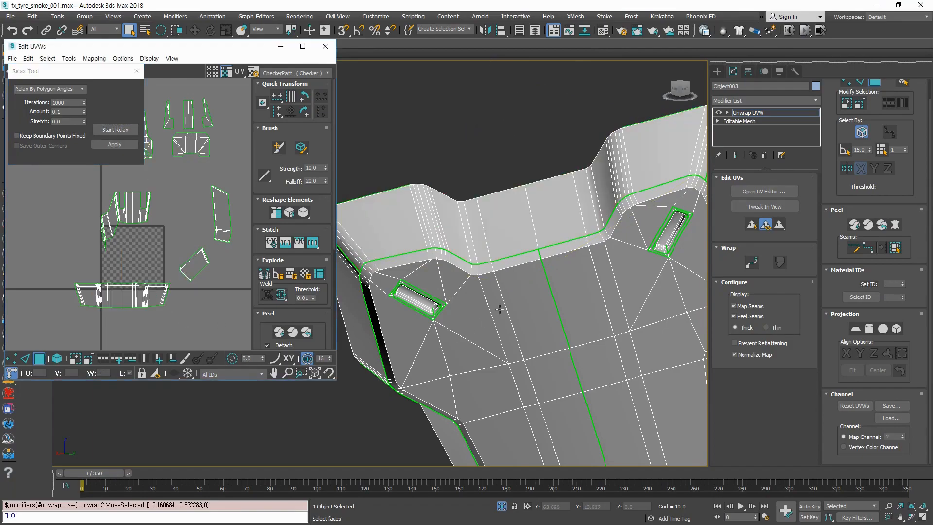
Step: Select the opposite shoulder side wall with its surrounding bend strips and move its cluster out into empty space beside the layout
{"action": "scroll", "coordinate": [493, 314], "scroll_direction": "down", "scroll_amount": 3}
{"action": "middle_click_drag", "start_coordinate": [493, 314], "coordinate": [547, 292]}
{"action": "left_click", "coordinate": [451, 316]}
{"action": "middle_click_drag", "start_coordinate": [389, 315], "coordinate": [454, 312], "text": "alt"}
{"action": "scroll", "coordinate": [454, 311], "scroll_direction": "up", "scroll_amount": 2}
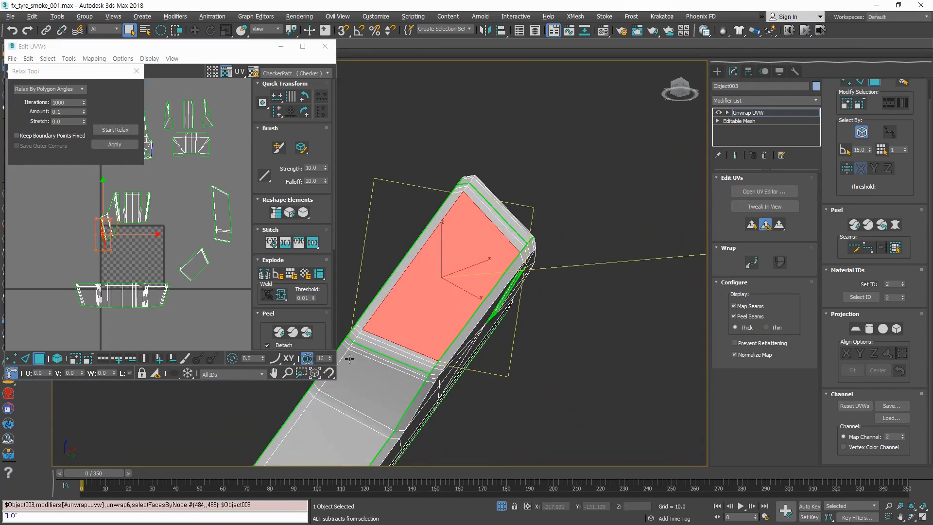
{"action": "left_click", "coordinate": [159, 359]}
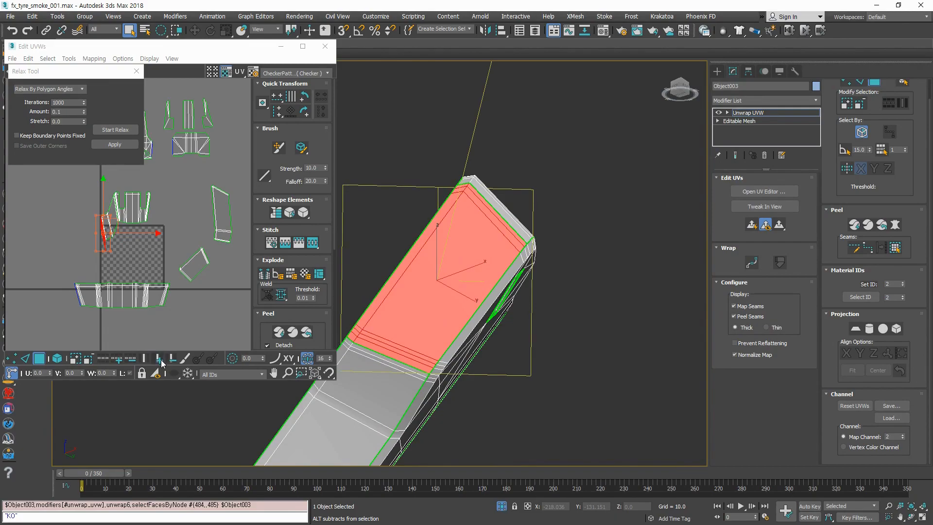
{"action": "middle_click_drag", "start_coordinate": [197, 294], "coordinate": [231, 271]}
{"action": "left_click_drag", "start_coordinate": [108, 221], "coordinate": [36, 220]}
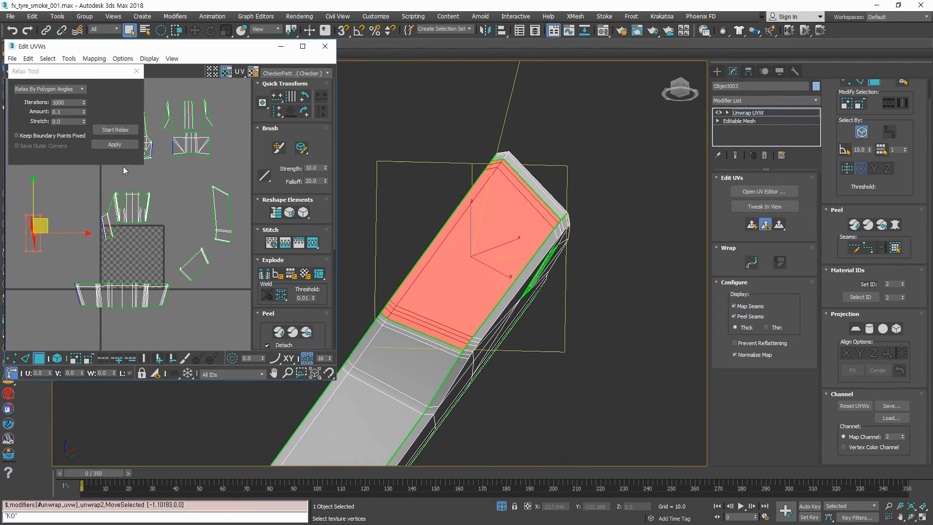
Step: Relax the opposite shoulder side-wall cluster by polygon angles and clear the selection
{"action": "left_click", "coordinate": [110, 130]}
{"action": "left_click", "coordinate": [111, 132]}
{"action": "left_click", "coordinate": [112, 265]}
Step: Select the long side wall adjoining the shoulder wall, including its kinked section and surrounding bend strips
{"action": "middle_click_drag", "start_coordinate": [474, 347], "coordinate": [530, 252]}
{"action": "left_click", "coordinate": [462, 286]}
{"action": "left_click", "coordinate": [452, 296], "text": "ctrl"}
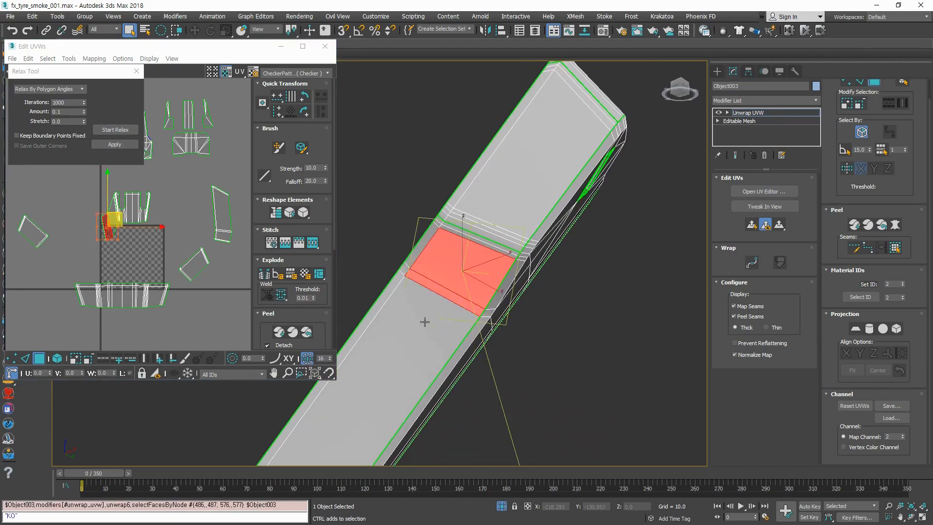
{"action": "left_click", "coordinate": [432, 325], "text": "ctrl"}
{"action": "scroll", "coordinate": [438, 346], "scroll_direction": "down", "scroll_amount": 5}
{"action": "middle_click_drag", "start_coordinate": [371, 428], "coordinate": [413, 354], "text": "alt"}
{"action": "scroll", "coordinate": [389, 397], "scroll_direction": "up", "scroll_amount": 2}
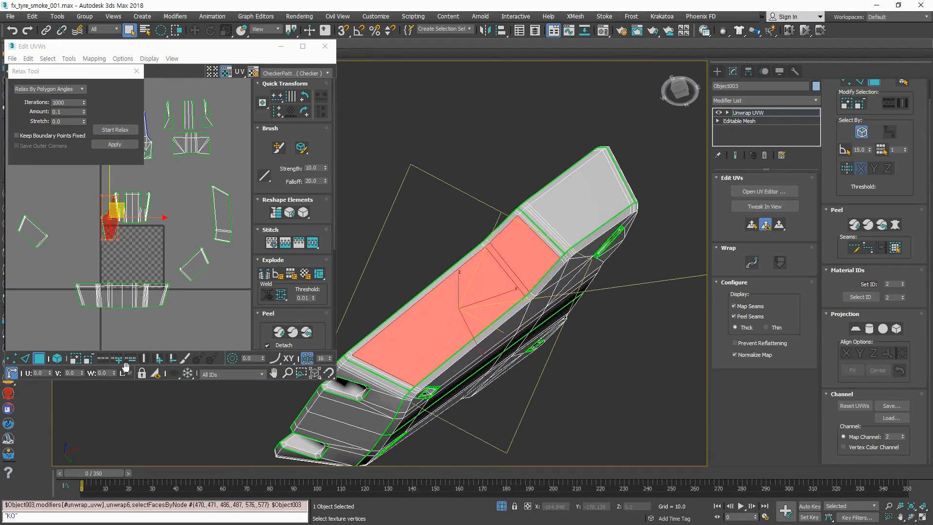
{"action": "left_click", "coordinate": [158, 359]}
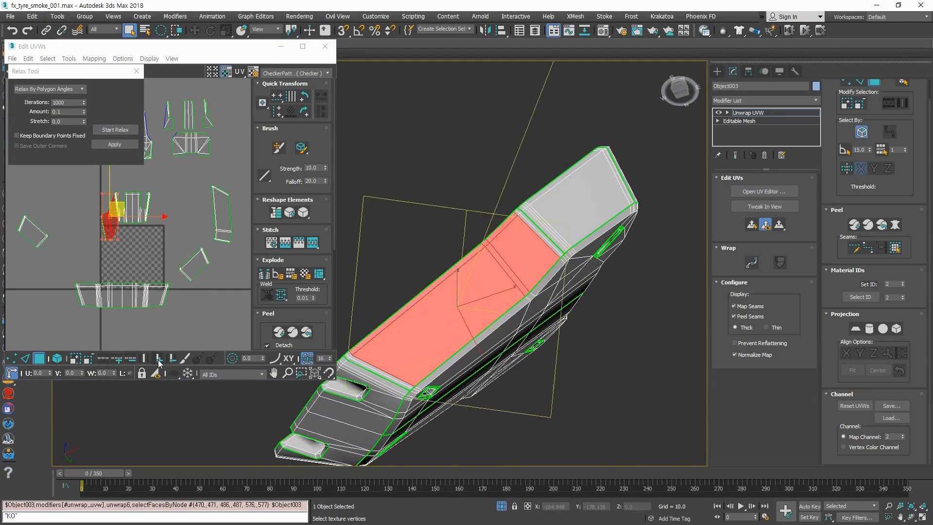
Step: Move the long side-wall cluster into empty space below and beside the checker area and relax it by polygon angles
{"action": "left_click_drag", "start_coordinate": [119, 203], "coordinate": [45, 310]}
{"action": "middle_click_drag", "start_coordinate": [45, 310], "coordinate": [78, 269]}
{"action": "left_click", "coordinate": [120, 130]}
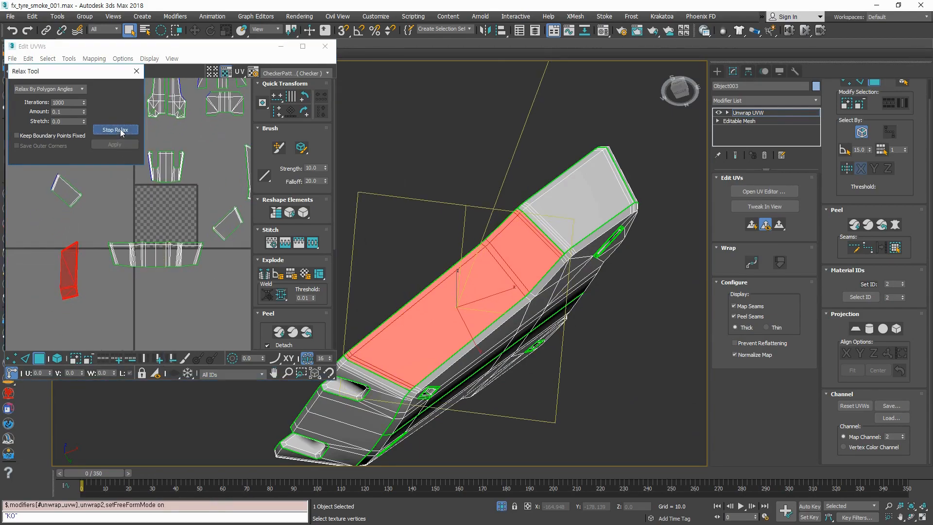
{"action": "left_click", "coordinate": [141, 301]}
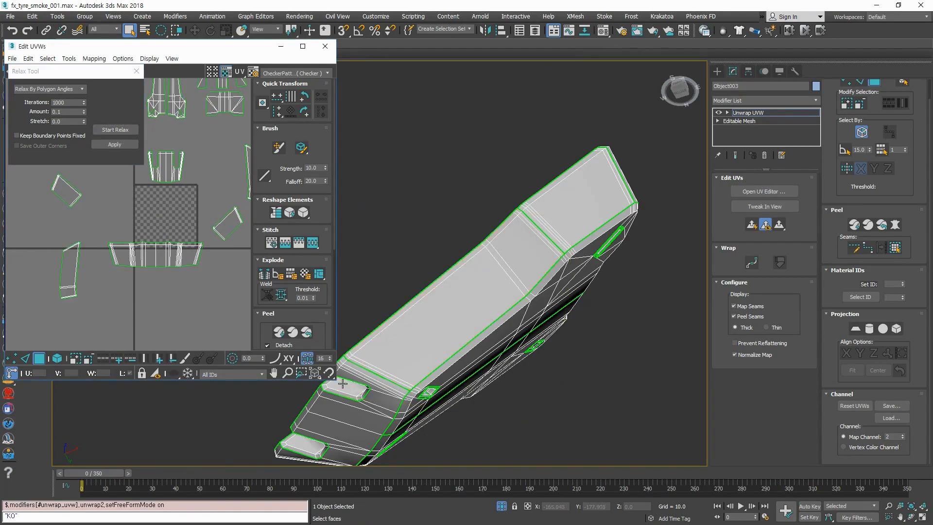
Step: Select the middle faces of the narrow notched end wall and grow the selection across its flat area
{"action": "left_click", "coordinate": [375, 400]}
{"action": "middle_click_drag", "start_coordinate": [383, 365], "coordinate": [479, 419], "text": "alt"}
{"action": "middle_click_drag", "start_coordinate": [361, 388], "coordinate": [446, 366]}
{"action": "left_click", "coordinate": [420, 329]}
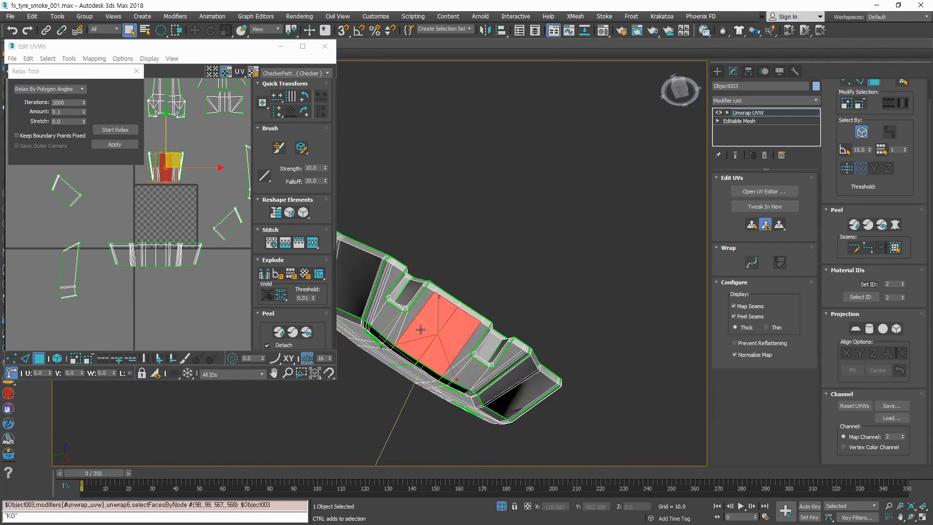
{"action": "left_click", "coordinate": [159, 359]}
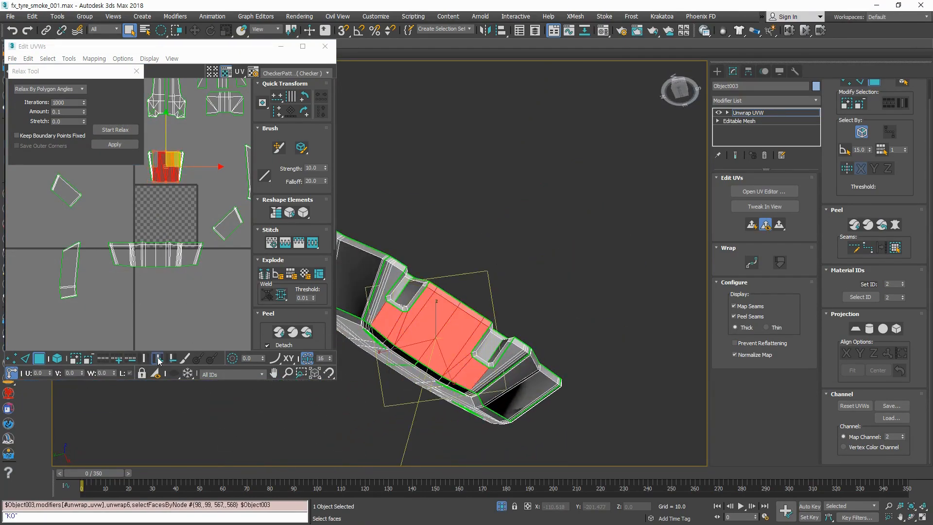
Step: Add the remaining bend and edge-strip faces at both ends of the notched end wall to the selection
{"action": "middle_click_drag", "start_coordinate": [530, 391], "coordinate": [454, 372], "text": "alt"}
{"action": "scroll", "coordinate": [498, 373], "scroll_direction": "up", "scroll_amount": 5}
{"action": "left_click", "coordinate": [491, 331], "text": "ctrl"}
{"action": "left_click", "coordinate": [504, 340], "text": "ctrl"}
{"action": "left_click", "coordinate": [515, 350], "text": "ctrl"}
{"action": "left_click", "coordinate": [520, 358], "text": "ctrl"}
{"action": "scroll", "coordinate": [519, 354], "scroll_direction": "down", "scroll_amount": 5}
{"action": "scroll", "coordinate": [462, 256], "scroll_direction": "up", "scroll_amount": 5}
{"action": "left_click", "coordinate": [465, 335], "text": "ctrl"}
{"action": "left_click", "coordinate": [455, 320], "text": "ctrl"}
{"action": "left_click", "coordinate": [445, 308], "text": "ctrl"}
{"action": "left_click", "coordinate": [433, 294], "text": "ctrl"}
{"action": "scroll", "coordinate": [508, 375], "scroll_direction": "down", "scroll_amount": 5}
{"action": "middle_click_drag", "start_coordinate": [508, 375], "coordinate": [563, 403], "text": "alt"}
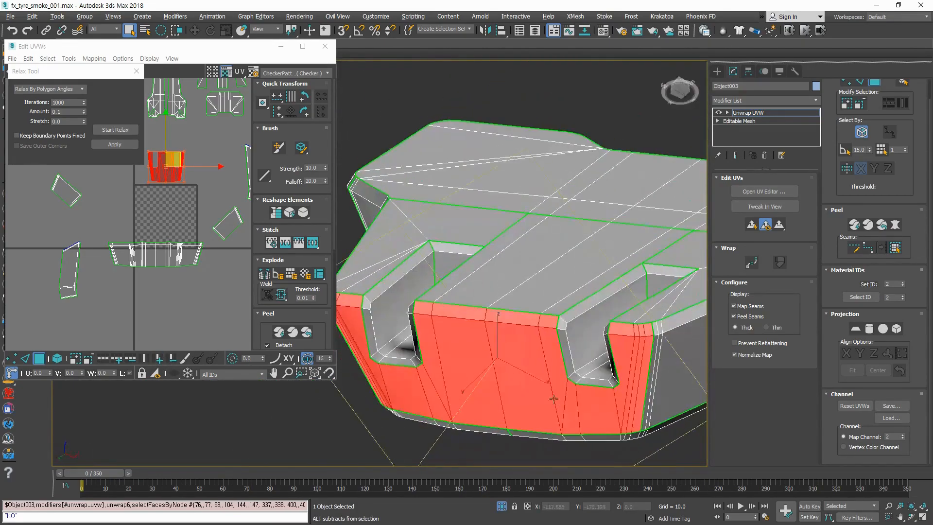
Step: Move the notched end-wall cluster slightly down towards the checker area and relax it by polygon angles
{"action": "left_click_drag", "start_coordinate": [175, 152], "coordinate": [167, 171]}
{"action": "key", "text": "ctrl+z"}
{"action": "left_click", "coordinate": [115, 130]}
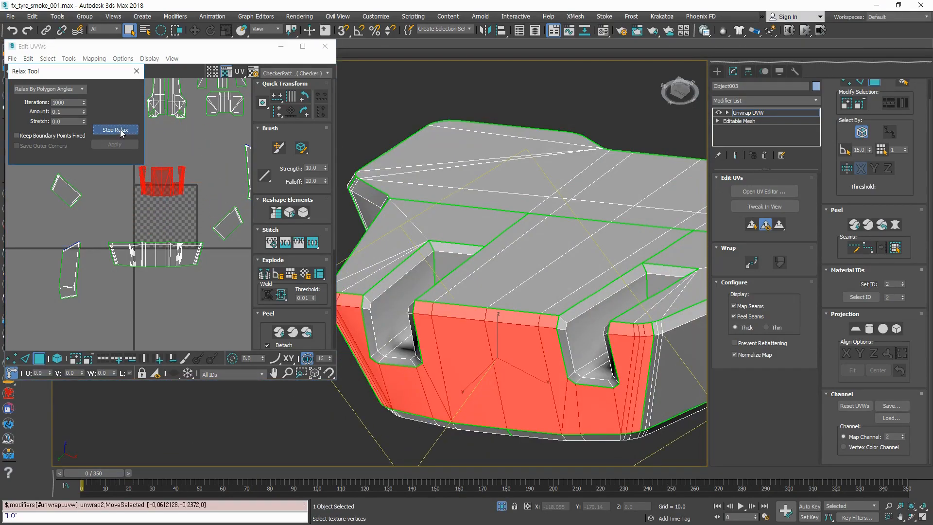
{"action": "left_click", "coordinate": [115, 130]}
{"action": "left_click", "coordinate": [226, 332]}
{"action": "scroll", "coordinate": [225, 332], "scroll_direction": "down", "scroll_amount": 4}
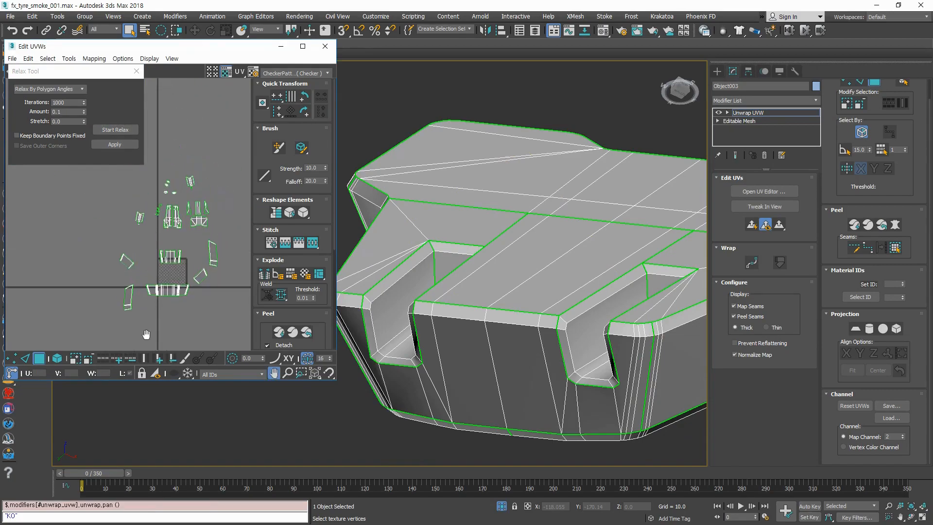
Step: Check the whole layout by selecting all faces, and pick single faces on the plate to identify their clusters
{"action": "key", "text": "ctrl+a"}
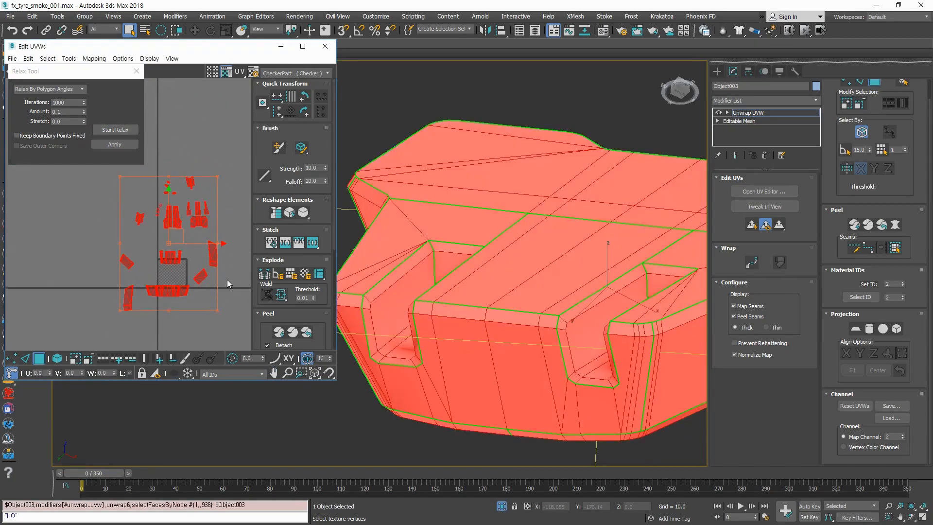
{"action": "scroll", "coordinate": [449, 332], "scroll_direction": "down", "scroll_amount": 5}
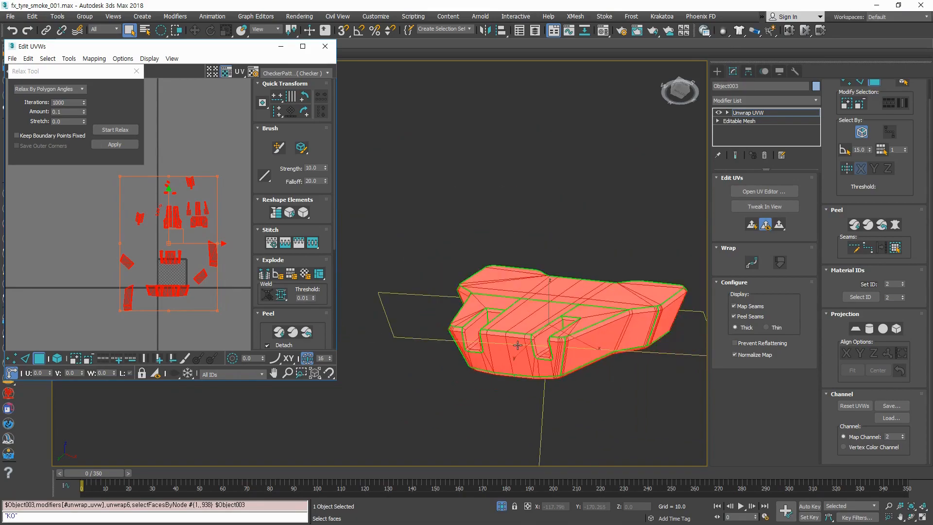
{"action": "scroll", "coordinate": [559, 335], "scroll_direction": "up", "scroll_amount": 5}
{"action": "middle_click_drag", "start_coordinate": [570, 335], "coordinate": [579, 316], "text": "alt"}
{"action": "scroll", "coordinate": [534, 346], "scroll_direction": "down", "scroll_amount": 3}
{"action": "left_click", "coordinate": [559, 342]}
{"action": "scroll", "coordinate": [631, 349], "scroll_direction": "down", "scroll_amount": 4}
{"action": "left_click", "coordinate": [545, 300]}
{"action": "left_click", "coordinate": [565, 291]}
{"action": "left_click", "coordinate": [584, 342]}
{"action": "left_click", "coordinate": [558, 325]}
{"action": "scroll", "coordinate": [183, 227], "scroll_direction": "up", "scroll_amount": 6}
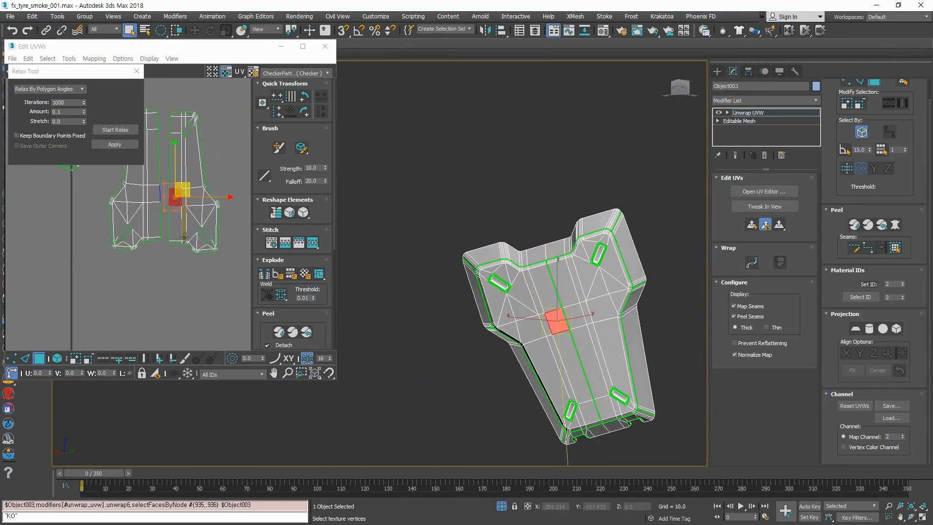
{"action": "left_click", "coordinate": [595, 363]}
{"action": "left_click", "coordinate": [570, 368]}
{"action": "left_click", "coordinate": [171, 309]}
Step: Select both half clusters of the plate's four-slot face and rotate them 180 degrees together
{"action": "scroll", "coordinate": [172, 307], "scroll_direction": "down", "scroll_amount": 2}
{"action": "middle_click_drag", "start_coordinate": [195, 288], "coordinate": [202, 306]}
{"action": "left_click_drag", "start_coordinate": [217, 313], "coordinate": [208, 291]}
{"action": "left_click_drag", "start_coordinate": [126, 162], "coordinate": [125, 161]}
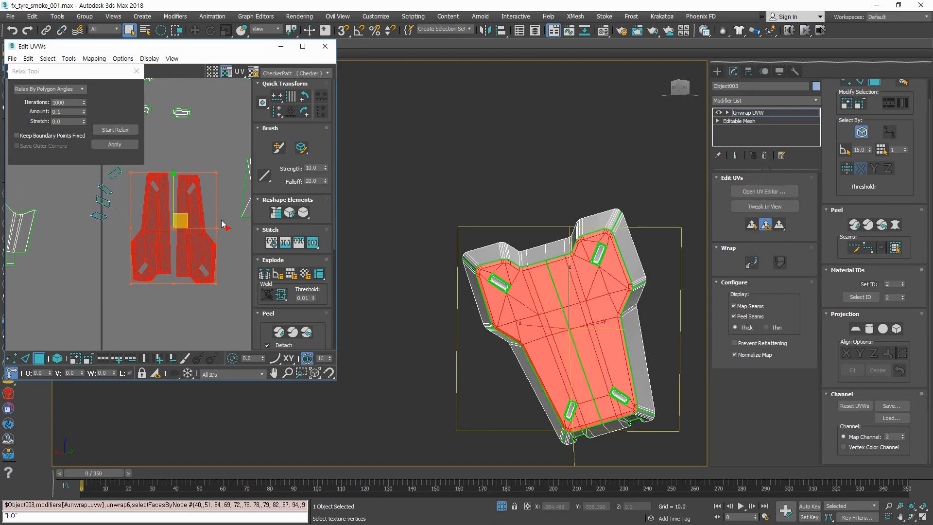
{"action": "left_click_drag", "start_coordinate": [172, 171], "coordinate": [174, 326]}
{"action": "left_click", "coordinate": [172, 318]}
{"action": "scroll", "coordinate": [162, 265], "scroll_direction": "up", "scroll_amount": 4}
{"action": "scroll", "coordinate": [195, 243], "scroll_direction": "down", "scroll_amount": 6}
{"action": "scroll", "coordinate": [189, 272], "scroll_direction": "up", "scroll_amount": 4}
{"action": "scroll", "coordinate": [200, 265], "scroll_direction": "down", "scroll_amount": 2}
{"action": "left_click_drag", "start_coordinate": [148, 220], "coordinate": [148, 220]}
{"action": "left_click_drag", "start_coordinate": [216, 321], "coordinate": [177, 266]}
{"action": "left_click_drag", "start_coordinate": [149, 197], "coordinate": [149, 197]}
Step: Spread the folded vertices at the left half's outer shoulder corner outwards to untangle the overlapping edges
{"action": "scroll", "coordinate": [168, 221], "scroll_direction": "up", "scroll_amount": 5}
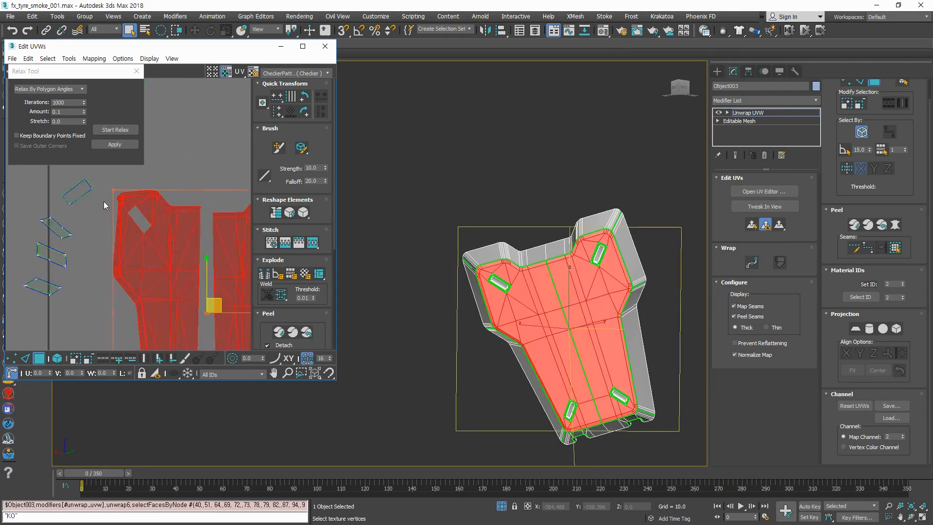
{"action": "scroll", "coordinate": [104, 201], "scroll_direction": "up", "scroll_amount": 4}
{"action": "left_click", "coordinate": [95, 270]}
{"action": "scroll", "coordinate": [149, 195], "scroll_direction": "up", "scroll_amount": 2}
{"action": "key", "text": "1"}
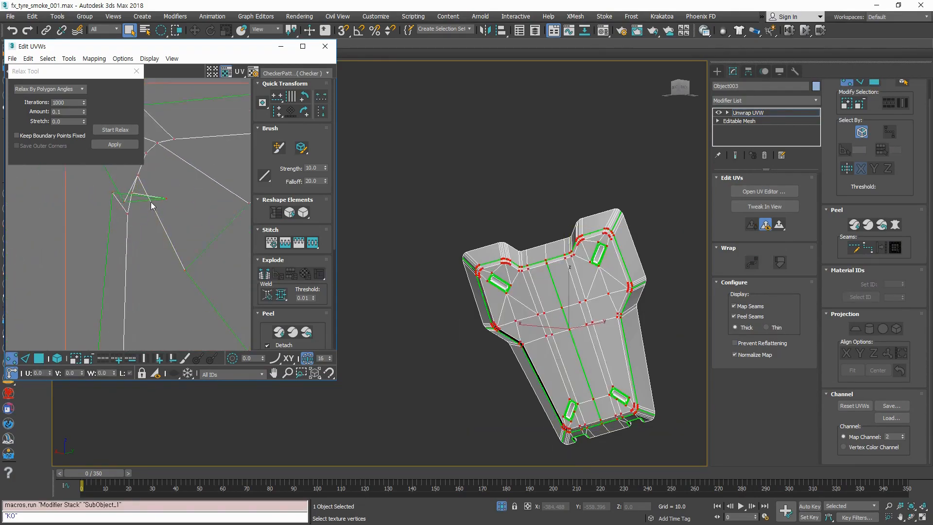
{"action": "scroll", "coordinate": [125, 213], "scroll_direction": "up", "scroll_amount": 2}
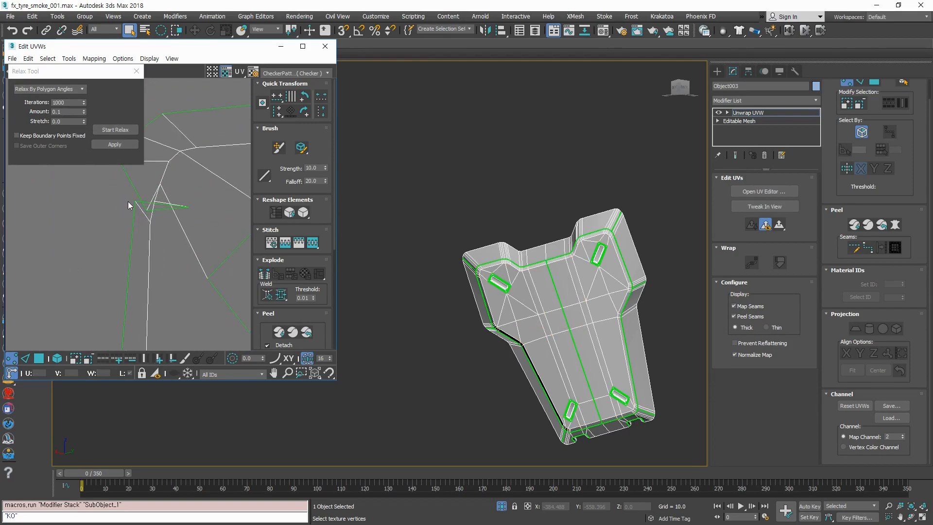
{"action": "left_click_drag", "start_coordinate": [134, 201], "coordinate": [95, 247]}
{"action": "left_click_drag", "start_coordinate": [188, 209], "coordinate": [98, 224]}
{"action": "left_click_drag", "start_coordinate": [158, 186], "coordinate": [162, 212]}
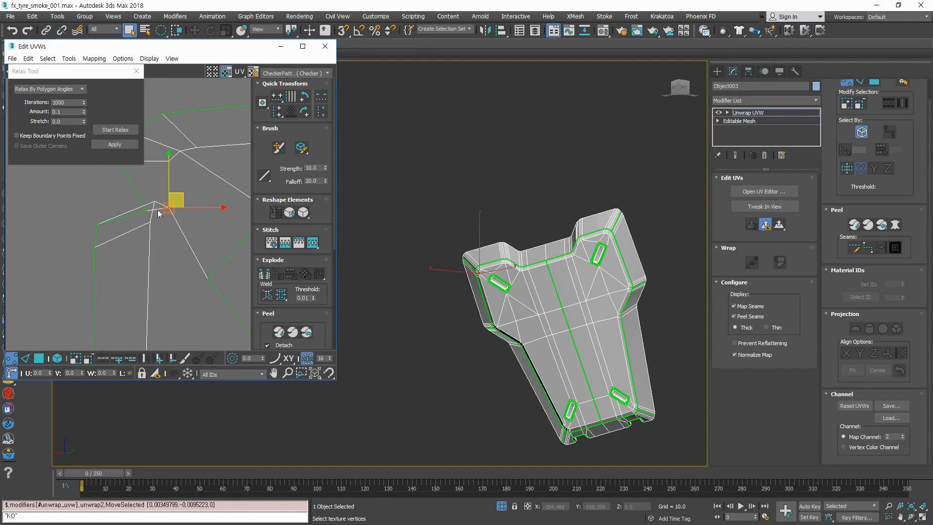
{"action": "left_click", "coordinate": [144, 212]}
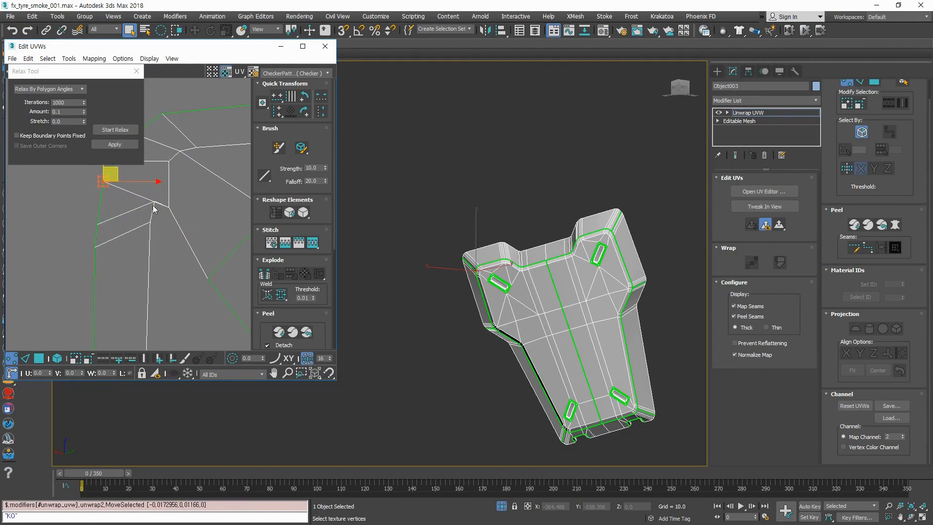
{"action": "left_click_drag", "start_coordinate": [154, 202], "coordinate": [160, 184]}
Step: Spread the folded vertices at the right half's outer shoulder corner outwards to untangle the overlapping edges
{"action": "scroll", "coordinate": [193, 224], "scroll_direction": "down", "scroll_amount": 5}
{"action": "middle_click_drag", "start_coordinate": [208, 238], "coordinate": [107, 231]}
{"action": "scroll", "coordinate": [183, 227], "scroll_direction": "up", "scroll_amount": 2}
{"action": "middle_click_drag", "start_coordinate": [183, 227], "coordinate": [79, 221]}
{"action": "scroll", "coordinate": [190, 206], "scroll_direction": "up", "scroll_amount": 3}
{"action": "middle_click_drag", "start_coordinate": [189, 204], "coordinate": [141, 212]}
{"action": "scroll", "coordinate": [151, 224], "scroll_direction": "up", "scroll_amount": 3}
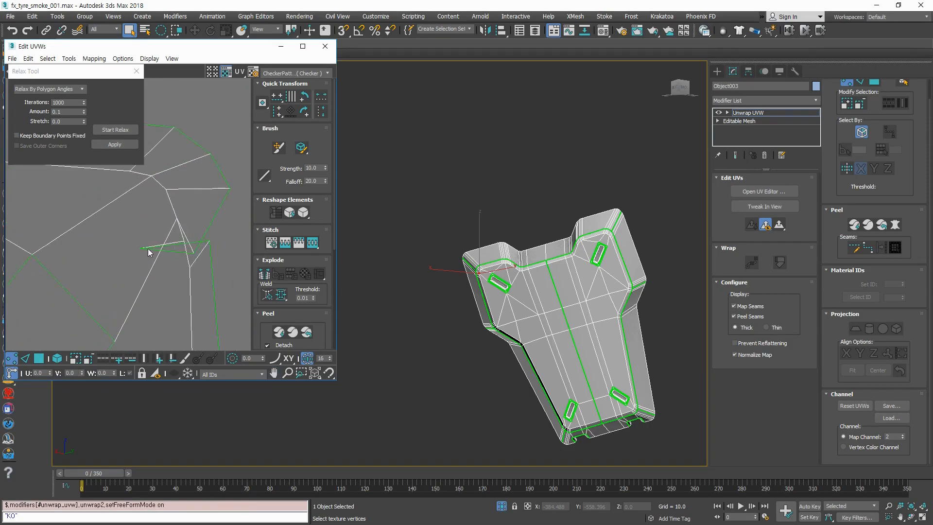
{"action": "left_click_drag", "start_coordinate": [146, 253], "coordinate": [228, 228]}
{"action": "middle_click_drag", "start_coordinate": [226, 264], "coordinate": [144, 250]}
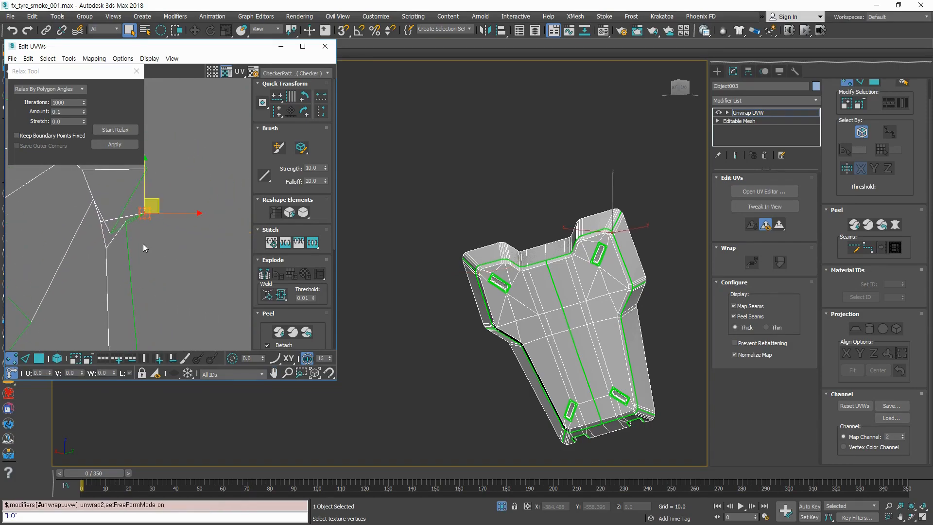
{"action": "left_click", "coordinate": [124, 222]}
{"action": "left_click_drag", "start_coordinate": [126, 223], "coordinate": [143, 186]}
{"action": "left_click", "coordinate": [180, 231]}
Step: Select all faces of both four-slot face halves and relax them by polygon angles
{"action": "scroll", "coordinate": [184, 232], "scroll_direction": "down", "scroll_amount": 9}
{"action": "middle_click_drag", "start_coordinate": [195, 266], "coordinate": [216, 174]}
{"action": "key", "text": "3"}
{"action": "scroll", "coordinate": [188, 288], "scroll_direction": "down", "scroll_amount": 3}
{"action": "left_click_drag", "start_coordinate": [189, 287], "coordinate": [123, 182]}
{"action": "scroll", "coordinate": [146, 199], "scroll_direction": "up", "scroll_amount": 4}
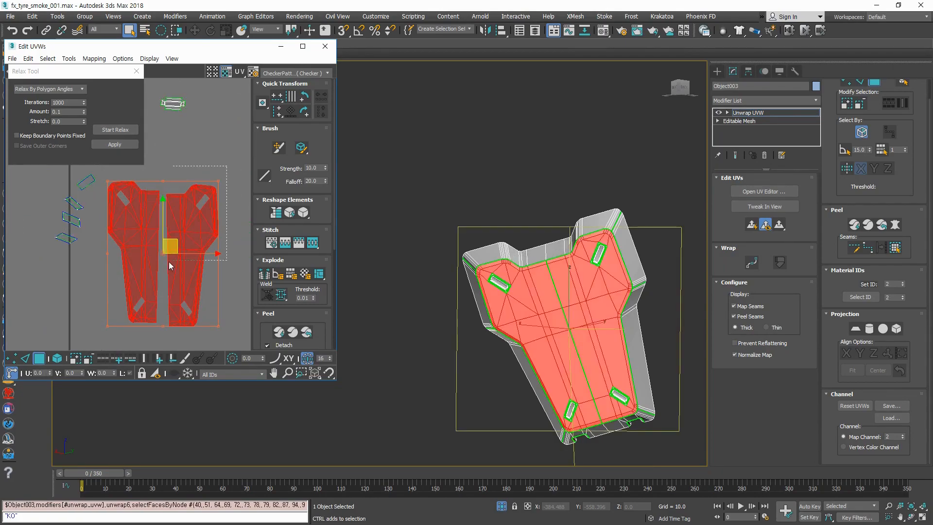
{"action": "left_click", "coordinate": [120, 130]}
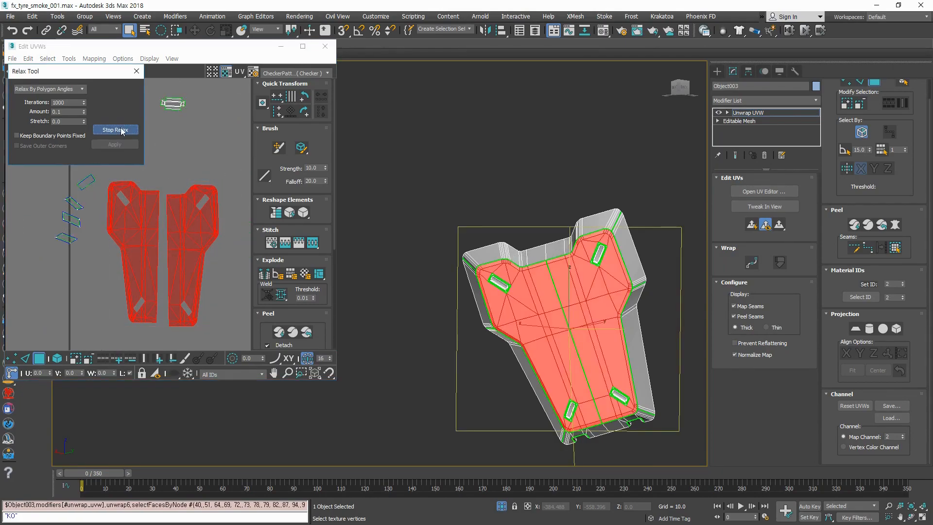
{"action": "left_click", "coordinate": [115, 130]}
{"action": "left_click", "coordinate": [218, 159]}
Step: Examine the outlines and slot openings of the two relaxed halves, selecting the right half to match it to the plate
{"action": "scroll", "coordinate": [142, 206], "scroll_direction": "up", "scroll_amount": 6}
{"action": "scroll", "coordinate": [141, 206], "scroll_direction": "down", "scroll_amount": 5}
{"action": "middle_click_drag", "start_coordinate": [88, 313], "coordinate": [111, 231]}
{"action": "scroll", "coordinate": [111, 231], "scroll_direction": "down", "scroll_amount": 4}
{"action": "scroll", "coordinate": [115, 310], "scroll_direction": "up", "scroll_amount": 5}
{"action": "scroll", "coordinate": [142, 282], "scroll_direction": "down", "scroll_amount": 7}
{"action": "scroll", "coordinate": [180, 159], "scroll_direction": "up", "scroll_amount": 6}
{"action": "scroll", "coordinate": [180, 159], "scroll_direction": "down", "scroll_amount": 3}
{"action": "left_click_drag", "start_coordinate": [160, 132], "coordinate": [217, 335]}
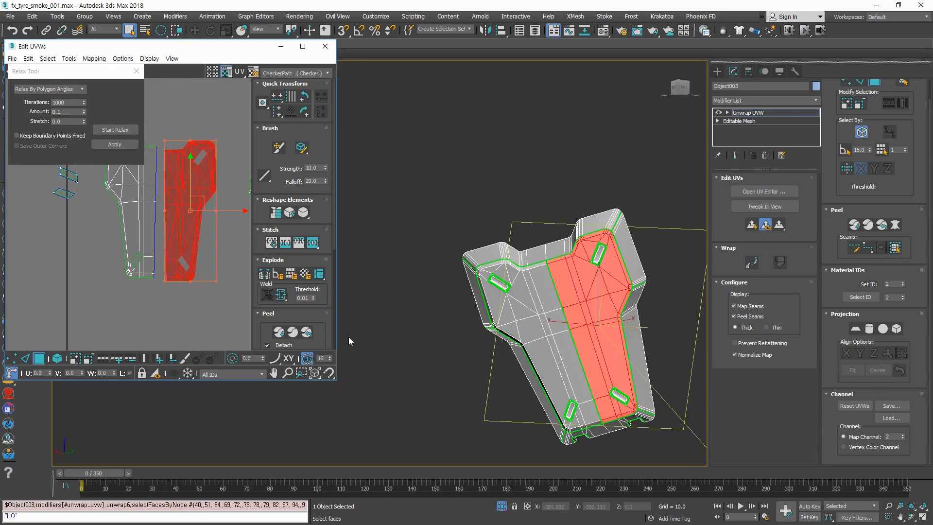
{"action": "left_click", "coordinate": [141, 322]}
Step: Select the uppermost centreline boundary edge of the left half
{"action": "scroll", "coordinate": [177, 279], "scroll_direction": "up", "scroll_amount": 5}
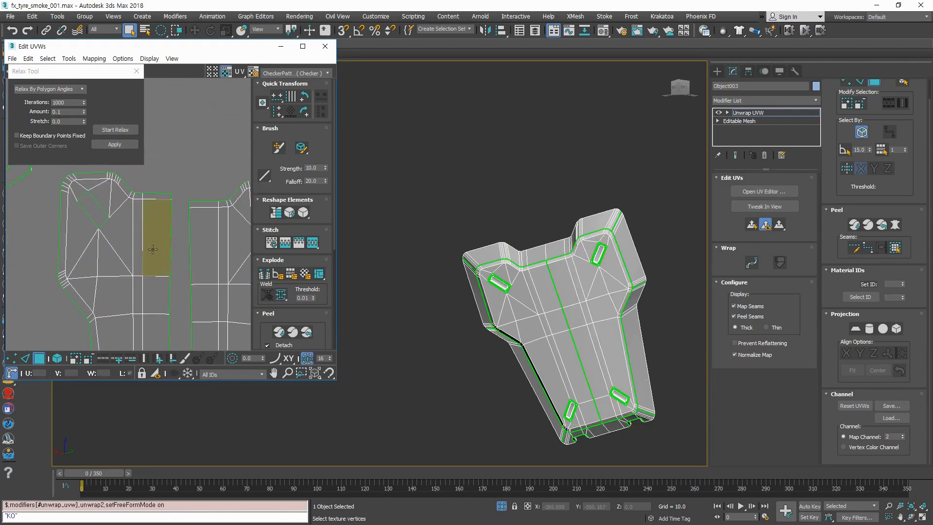
{"action": "scroll", "coordinate": [152, 253], "scroll_direction": "up", "scroll_amount": 2}
{"action": "key", "text": "2"}
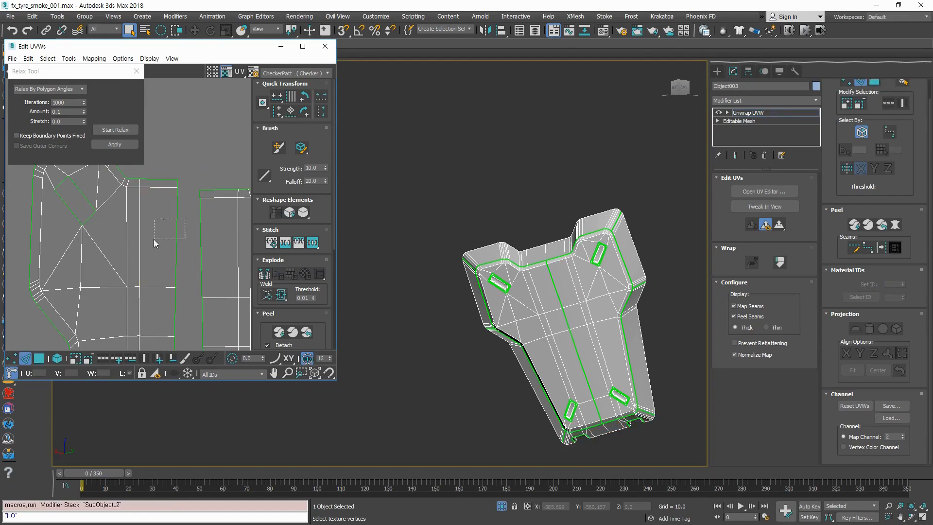
{"action": "left_click_drag", "start_coordinate": [154, 239], "coordinate": [153, 239]}
{"action": "scroll", "coordinate": [166, 174], "scroll_direction": "up", "scroll_amount": 3}
{"action": "left_click", "coordinate": [209, 161]}
{"action": "scroll", "coordinate": [204, 170], "scroll_direction": "down", "scroll_amount": 1}
{"action": "middle_click_drag", "start_coordinate": [174, 233], "coordinate": [191, 185]}
{"action": "scroll", "coordinate": [190, 187], "scroll_direction": "down", "scroll_amount": 1}
{"action": "left_click_drag", "start_coordinate": [186, 191], "coordinate": [165, 209]}
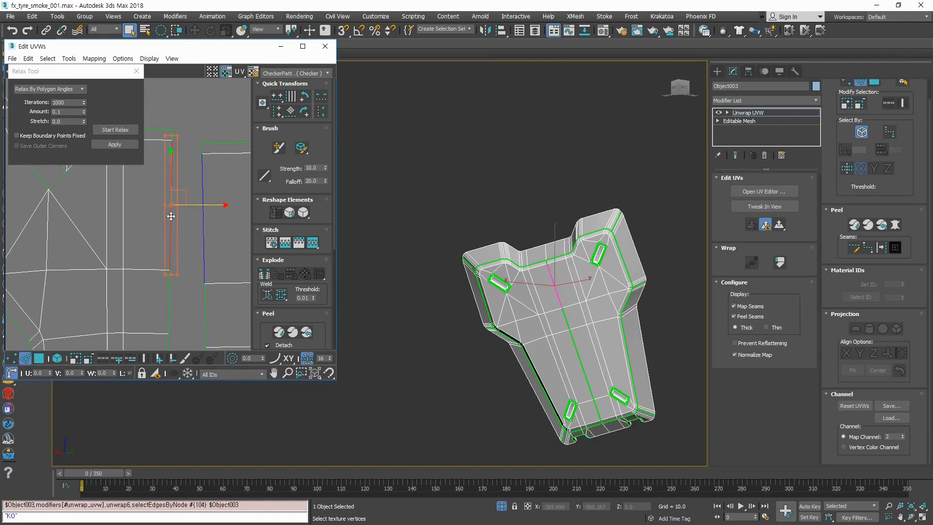
Step: Try Stitch To Target on the left half's upper centreline edge and undo each attempt
{"action": "left_click", "coordinate": [271, 243]}
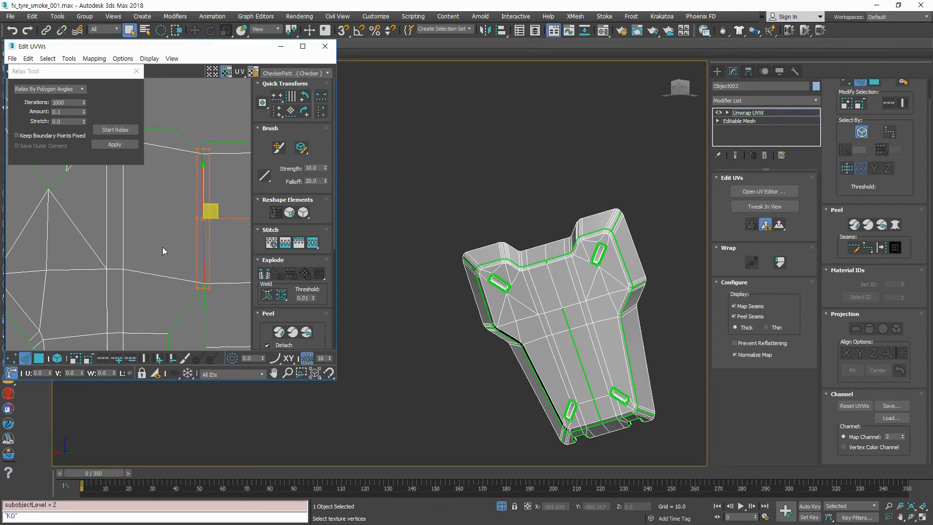
{"action": "scroll", "coordinate": [161, 243], "scroll_direction": "down", "scroll_amount": 1}
{"action": "middle_click_drag", "start_coordinate": [161, 244], "coordinate": [149, 273]}
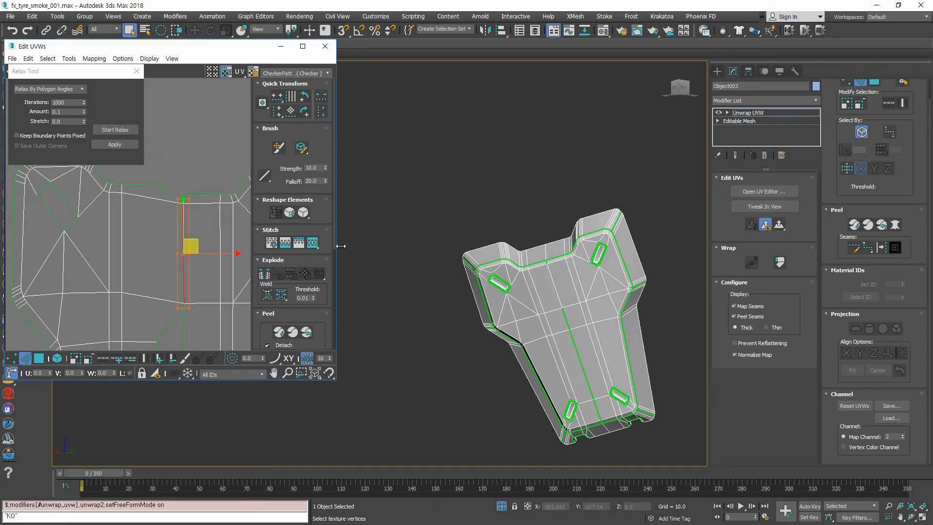
{"action": "key", "text": "ctrl+z"}
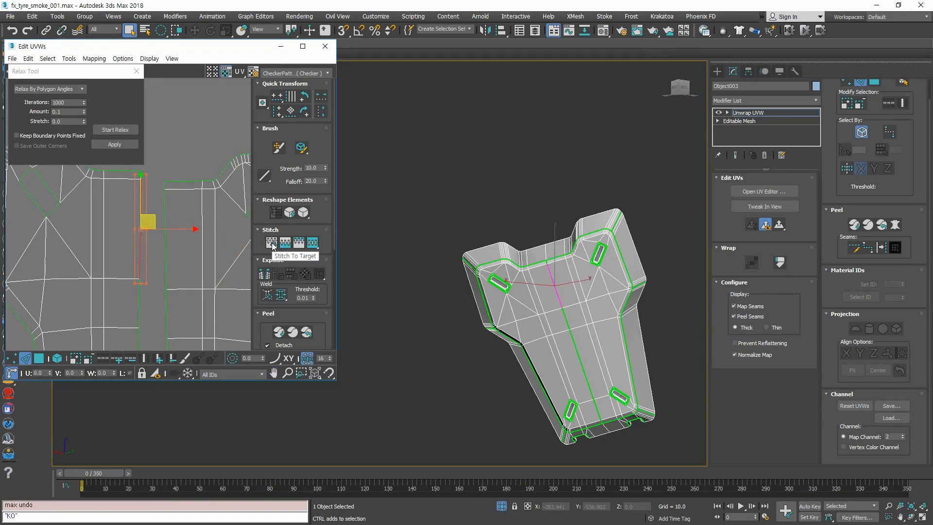
{"action": "left_click", "coordinate": [140, 262]}
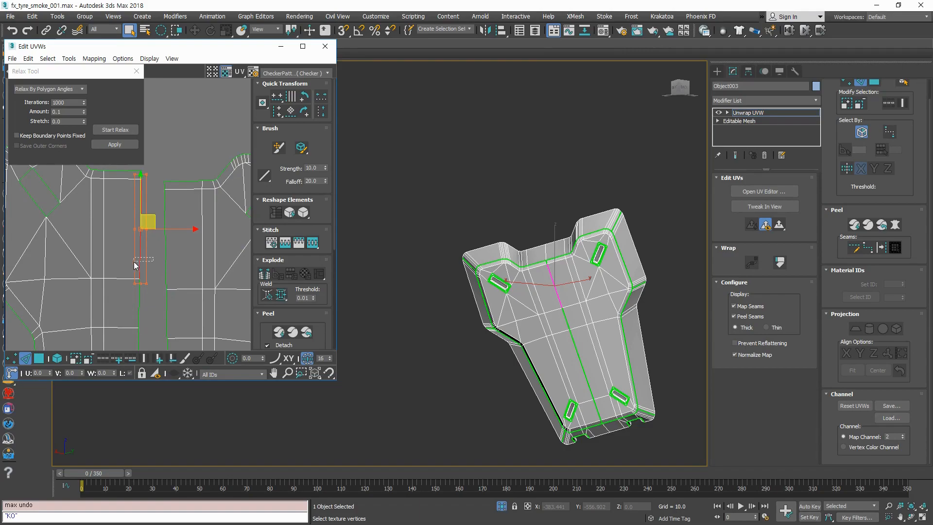
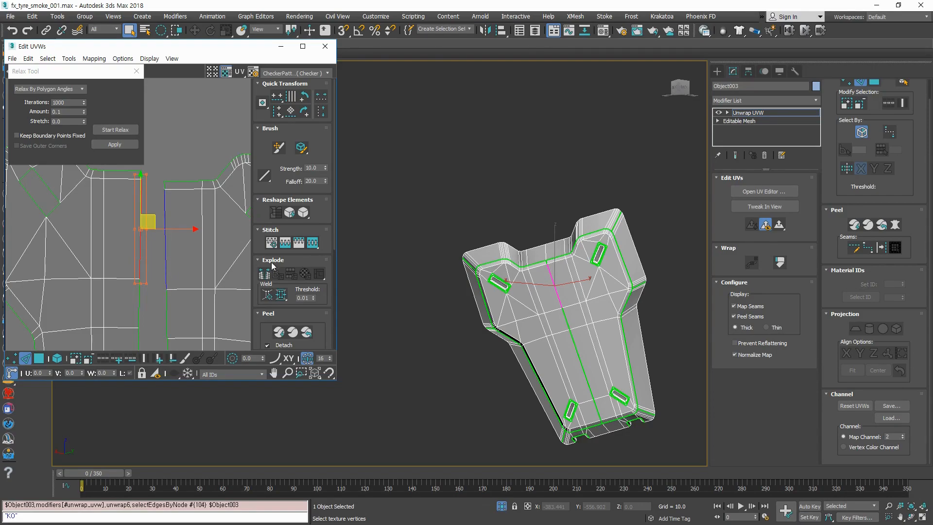
{"action": "left_click", "coordinate": [285, 243]}
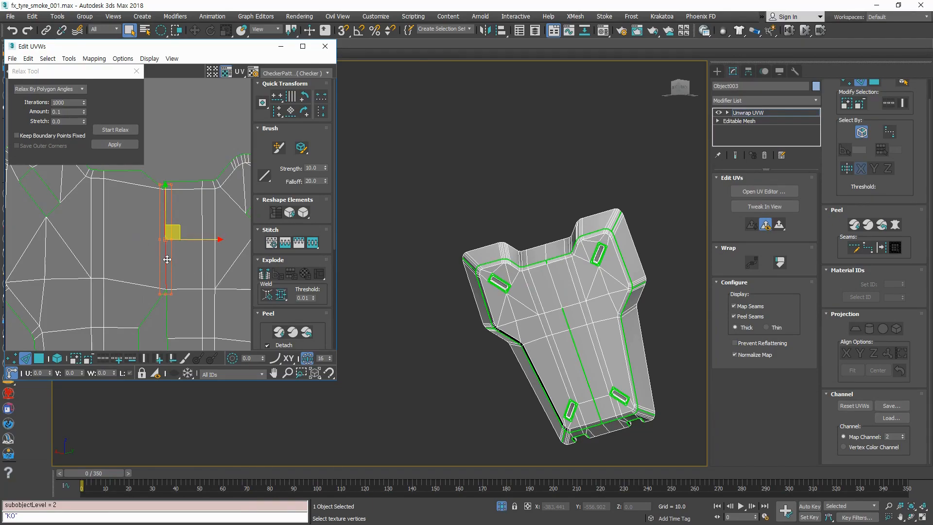
{"action": "key", "text": "ctrl+z"}
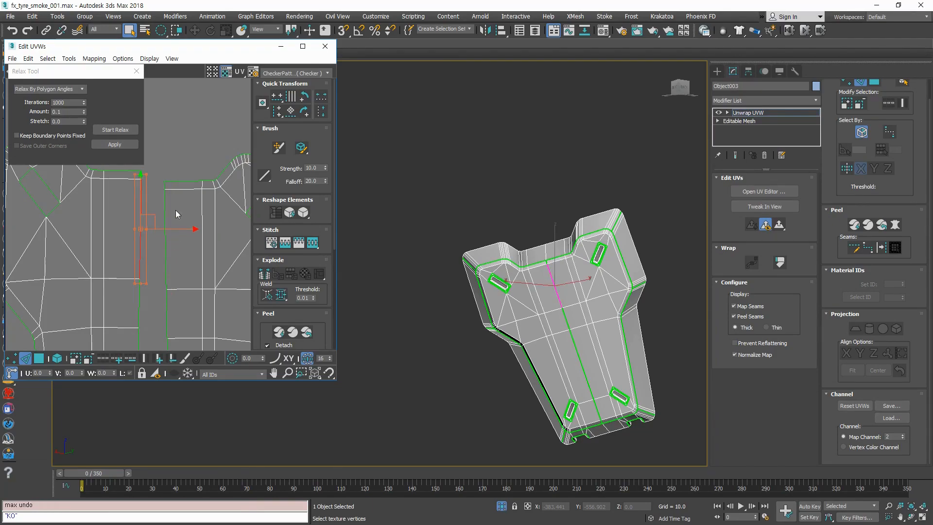
Step: Stitch the upper centreline edges of the two halves together at their average position
{"action": "left_click", "coordinate": [285, 244]}
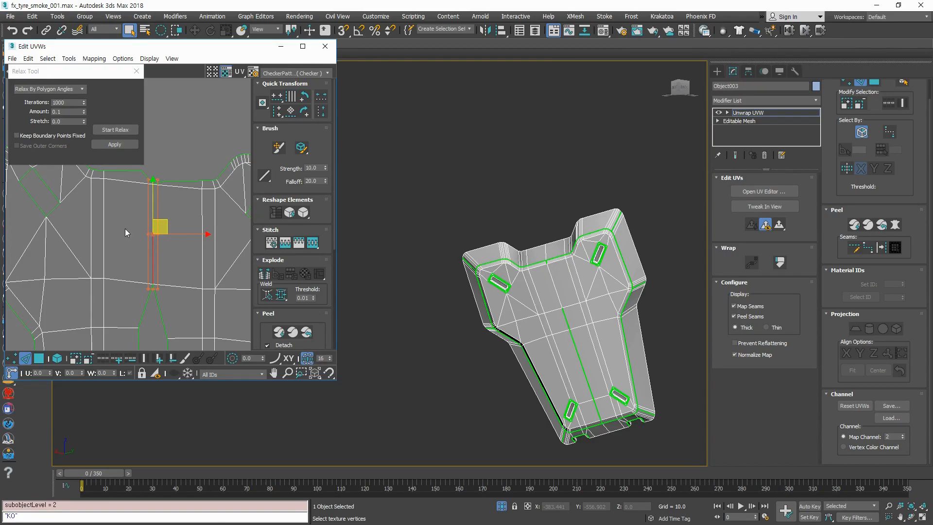
Step: Undo the average stitch, try Stitch To Average and Stitch To Source on the upper centreline edge, and undo each attempt
{"action": "key", "text": "ctrl+z"}
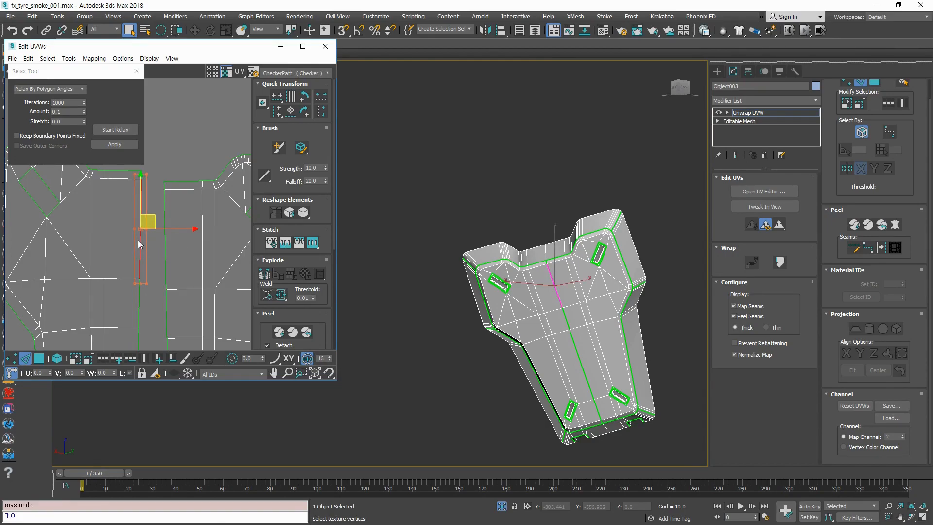
{"action": "left_click", "coordinate": [285, 244]}
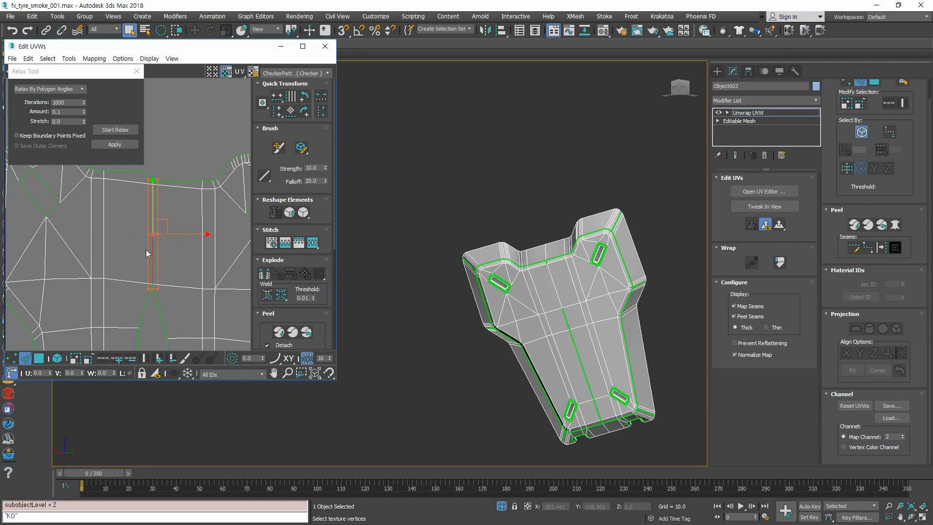
{"action": "key", "text": "ctrl+z"}
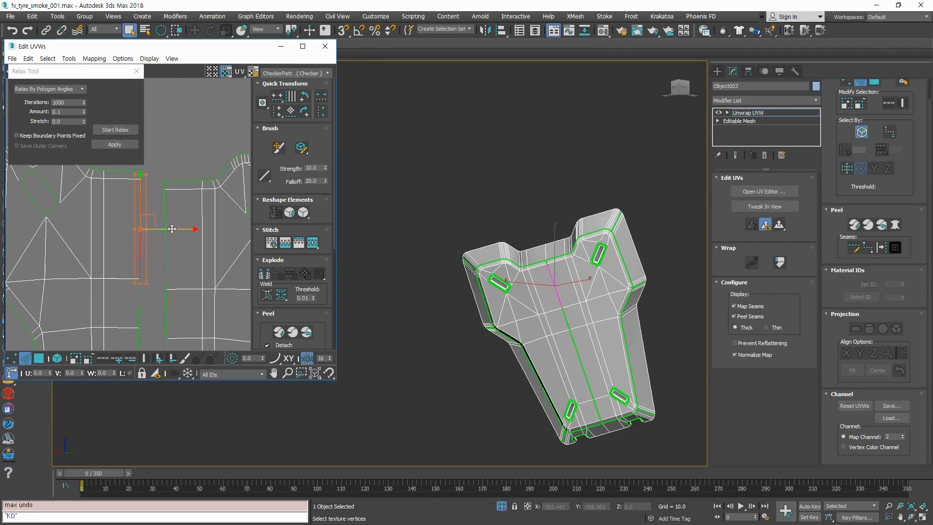
{"action": "left_click", "coordinate": [297, 242]}
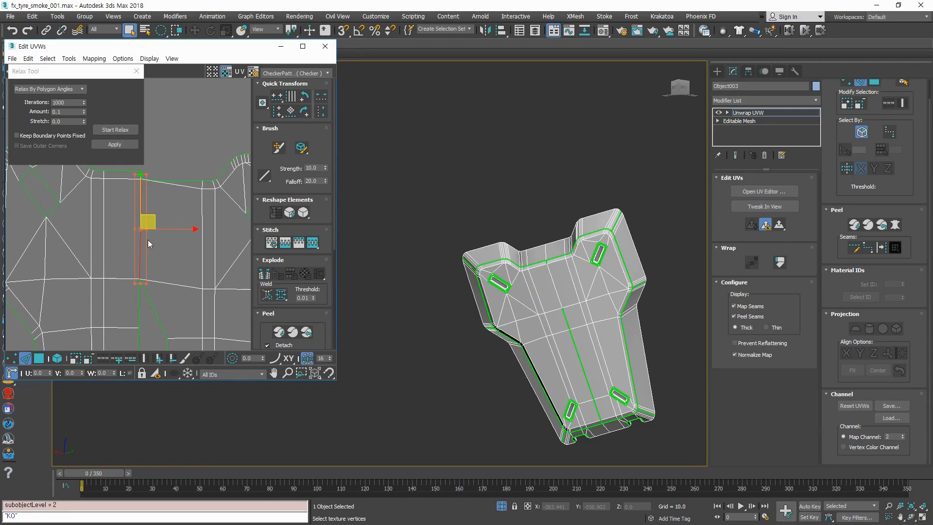
{"action": "key", "text": "ctrl+z"}
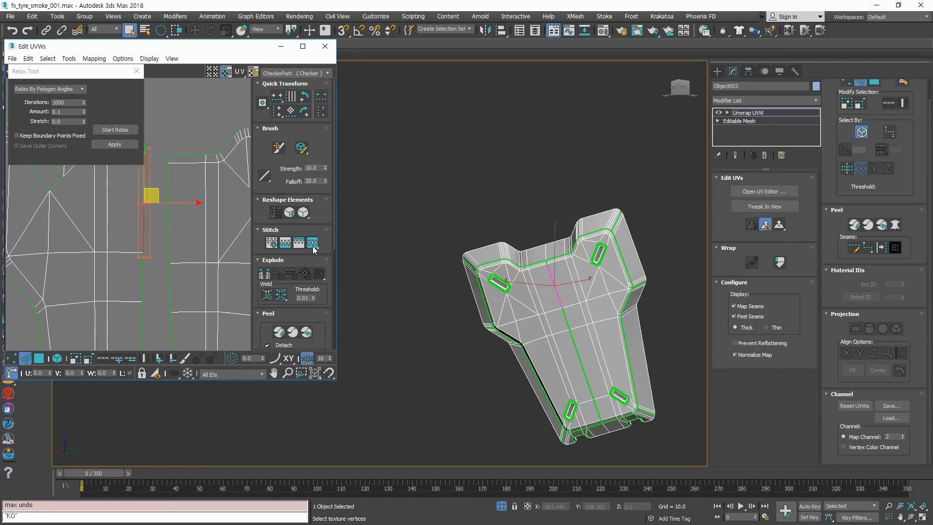
Step: Join the two halves along their upper centreline edge with Stitch Custom and close the Relax Tool dialog
{"action": "left_click", "coordinate": [312, 242]}
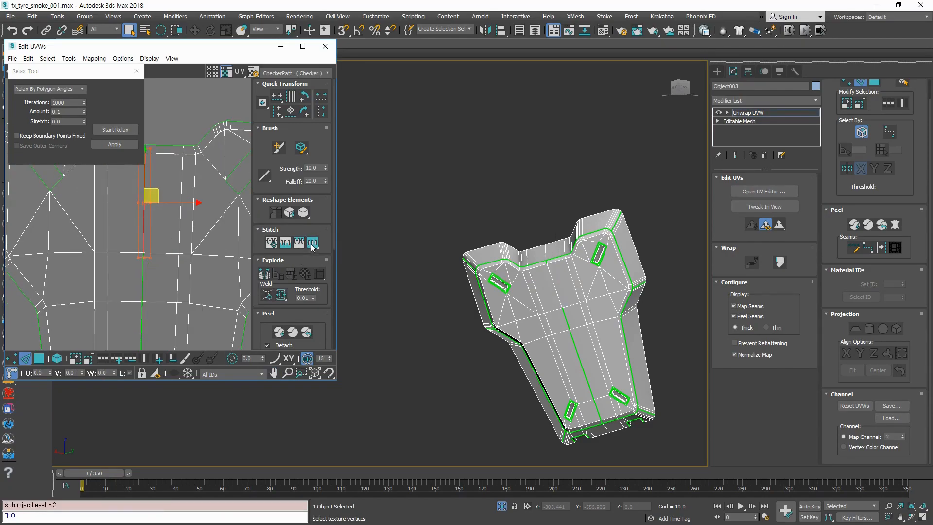
{"action": "scroll", "coordinate": [163, 244], "scroll_direction": "up", "scroll_amount": 5}
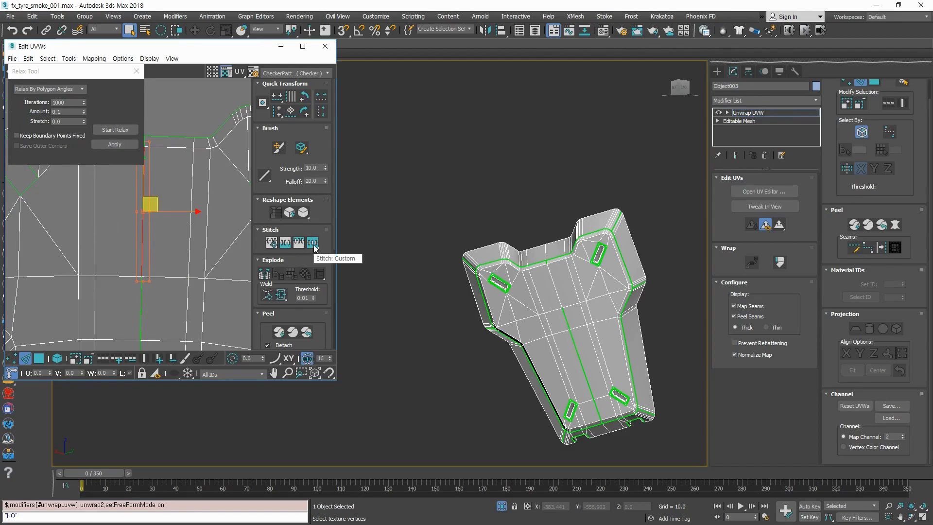
{"action": "scroll", "coordinate": [160, 291], "scroll_direction": "down", "scroll_amount": 1}
{"action": "scroll", "coordinate": [130, 213], "scroll_direction": "down", "scroll_amount": 1}
{"action": "scroll", "coordinate": [148, 255], "scroll_direction": "up", "scroll_amount": 1}
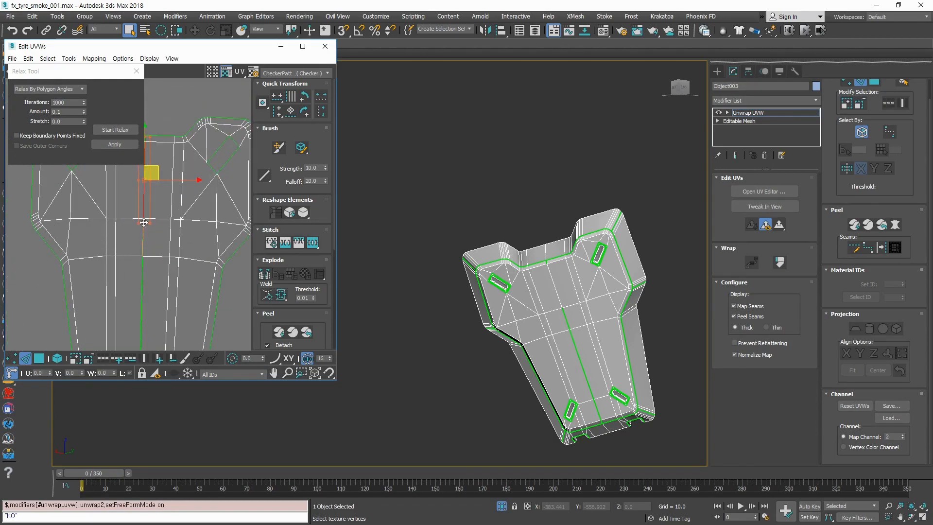
{"action": "left_click", "coordinate": [136, 72]}
Step: Examine the still-open centreline seam below the stitched edge, checking its edges and the gap between the halves
{"action": "scroll", "coordinate": [185, 244], "scroll_direction": "up", "scroll_amount": 4}
{"action": "scroll", "coordinate": [169, 214], "scroll_direction": "up", "scroll_amount": 2}
{"action": "left_click_drag", "start_coordinate": [139, 204], "coordinate": [156, 226]}
{"action": "left_click", "coordinate": [172, 268]}
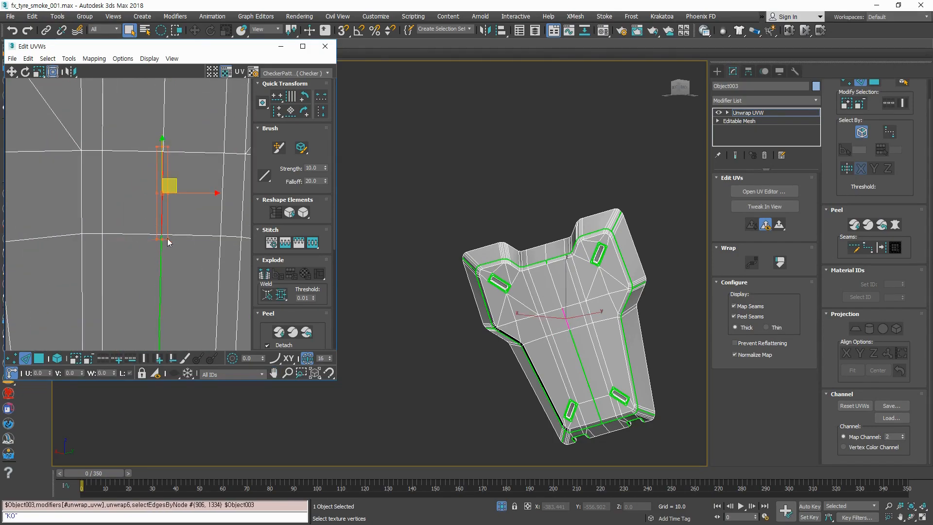
{"action": "left_click", "coordinate": [171, 286]}
{"action": "scroll", "coordinate": [175, 278], "scroll_direction": "down", "scroll_amount": 1}
{"action": "middle_click_drag", "start_coordinate": [165, 238], "coordinate": [165, 195]}
{"action": "scroll", "coordinate": [164, 193], "scroll_direction": "up", "scroll_amount": 4}
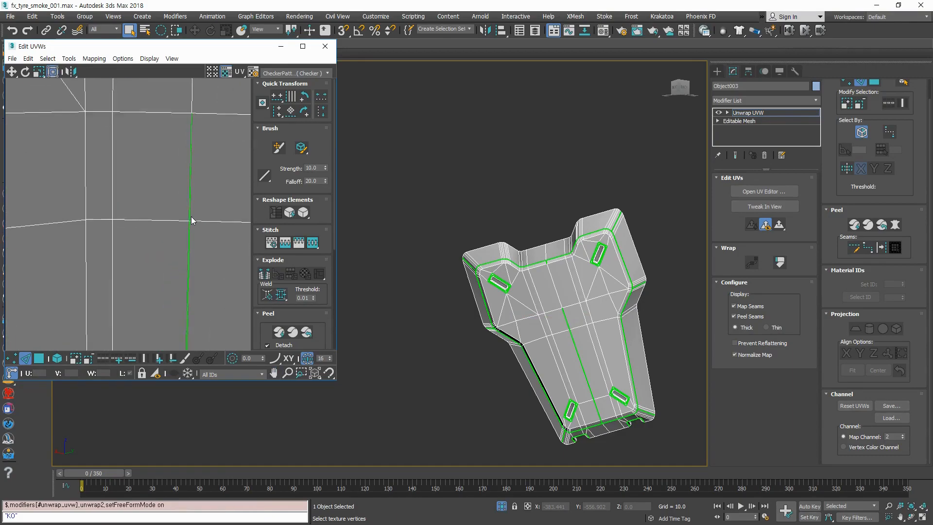
{"action": "scroll", "coordinate": [195, 219], "scroll_direction": "up", "scroll_amount": 2}
{"action": "scroll", "coordinate": [163, 295], "scroll_direction": "down", "scroll_amount": 2}
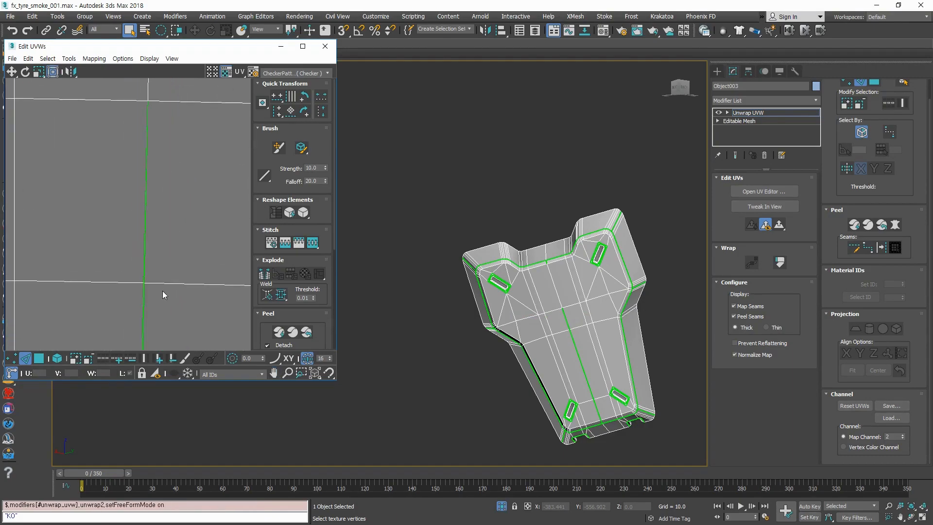
{"action": "middle_click_drag", "start_coordinate": [162, 298], "coordinate": [180, 270]}
Step: Target-weld the left half's first open centreline vertex onto the matching vertex of the right half
{"action": "key", "text": "1"}
{"action": "scroll", "coordinate": [165, 219], "scroll_direction": "up", "scroll_amount": 1}
{"action": "scroll", "coordinate": [168, 233], "scroll_direction": "up", "scroll_amount": 5}
{"action": "left_click_drag", "start_coordinate": [145, 240], "coordinate": [177, 251]}
{"action": "left_click", "coordinate": [136, 245]}
{"action": "left_click", "coordinate": [144, 276]}
{"action": "middle_click_drag", "start_coordinate": [142, 287], "coordinate": [140, 272]}
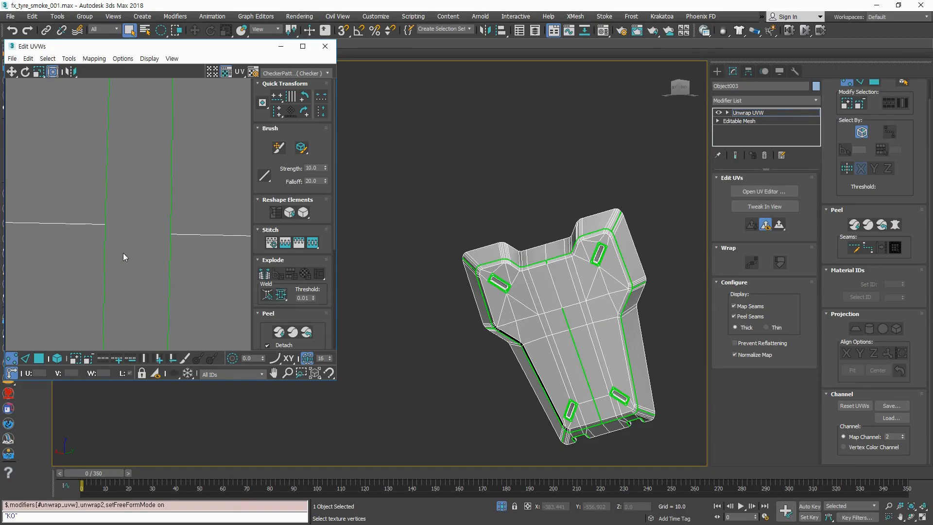
{"action": "left_click_drag", "start_coordinate": [77, 196], "coordinate": [79, 199]}
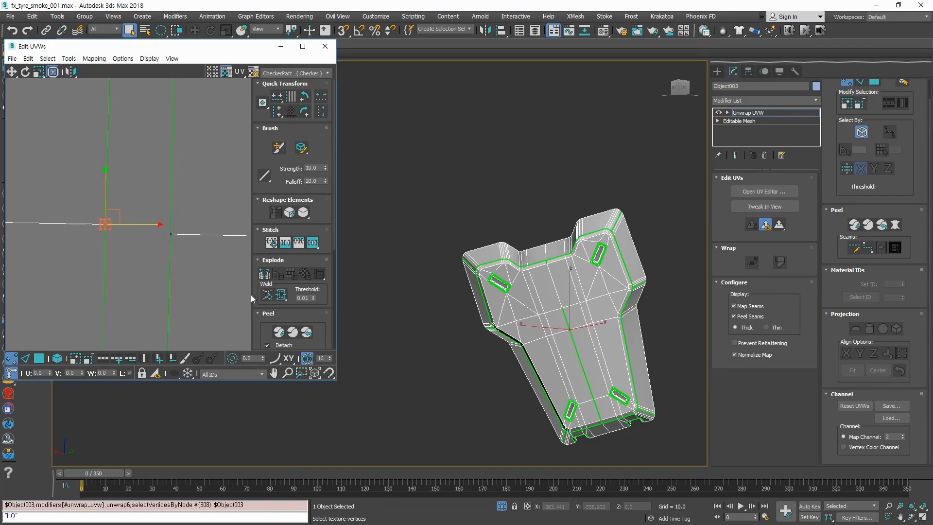
{"action": "left_click", "coordinate": [267, 294]}
{"action": "left_click_drag", "start_coordinate": [106, 226], "coordinate": [111, 229]}
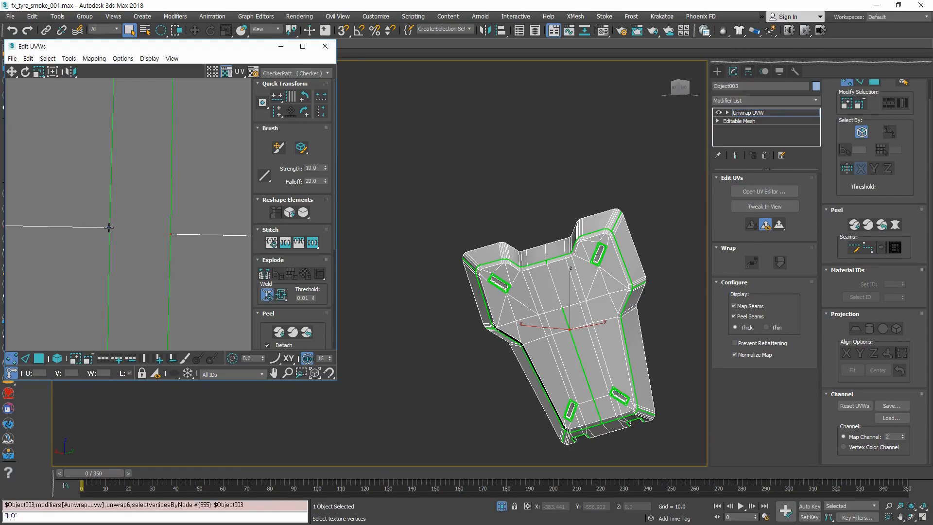
{"action": "left_click_drag", "start_coordinate": [109, 228], "coordinate": [170, 235]}
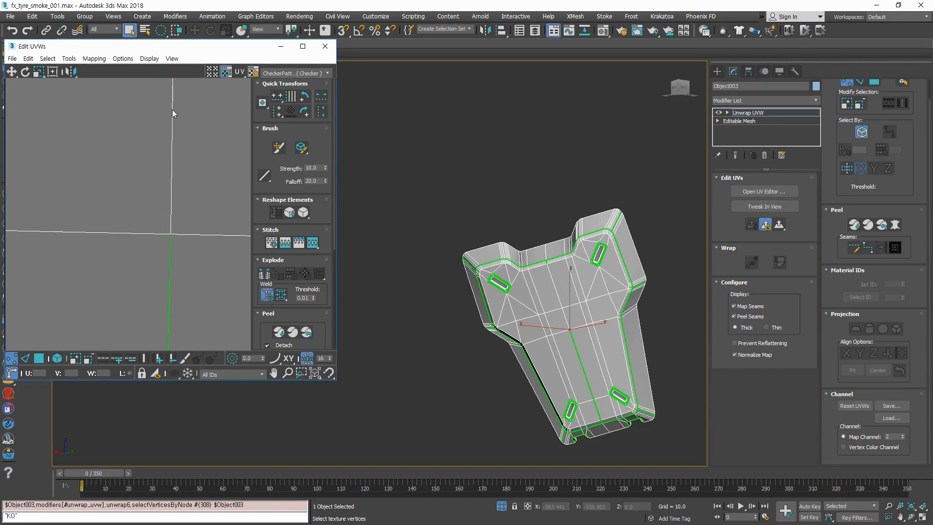
Step: Target-weld the next pair of open vertices farther down the centreline
{"action": "middle_click_drag", "start_coordinate": [177, 298], "coordinate": [177, 246]}
{"action": "scroll", "coordinate": [174, 251], "scroll_direction": "down", "scroll_amount": 1}
{"action": "scroll", "coordinate": [176, 318], "scroll_direction": "down", "scroll_amount": 1}
{"action": "middle_click_drag", "start_coordinate": [176, 318], "coordinate": [192, 153]}
{"action": "scroll", "coordinate": [191, 156], "scroll_direction": "down", "scroll_amount": 1}
{"action": "scroll", "coordinate": [185, 304], "scroll_direction": "up", "scroll_amount": 4}
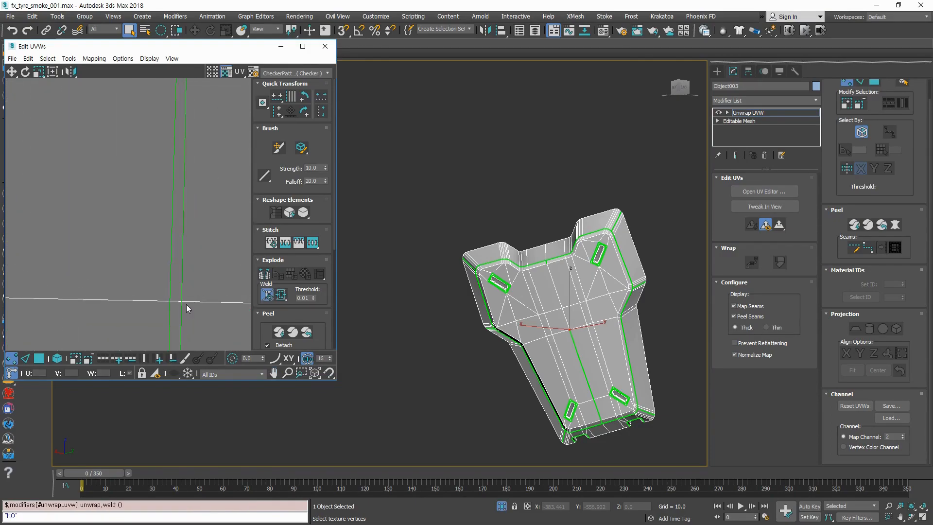
{"action": "left_click_drag", "start_coordinate": [181, 302], "coordinate": [170, 301]}
Step: Leave target welding, select the centreline vertex pair just above the lower boundary, and weld the selected vertices
{"action": "middle_click_drag", "start_coordinate": [160, 304], "coordinate": [147, 140]}
{"action": "scroll", "coordinate": [154, 236], "scroll_direction": "down", "scroll_amount": 4}
{"action": "scroll", "coordinate": [152, 282], "scroll_direction": "up", "scroll_amount": 5}
{"action": "left_click_drag", "start_coordinate": [193, 246], "coordinate": [115, 183]}
{"action": "scroll", "coordinate": [147, 223], "scroll_direction": "up", "scroll_amount": 2}
{"action": "right_click", "coordinate": [147, 224]}
{"action": "left_click_drag", "start_coordinate": [197, 251], "coordinate": [105, 185]}
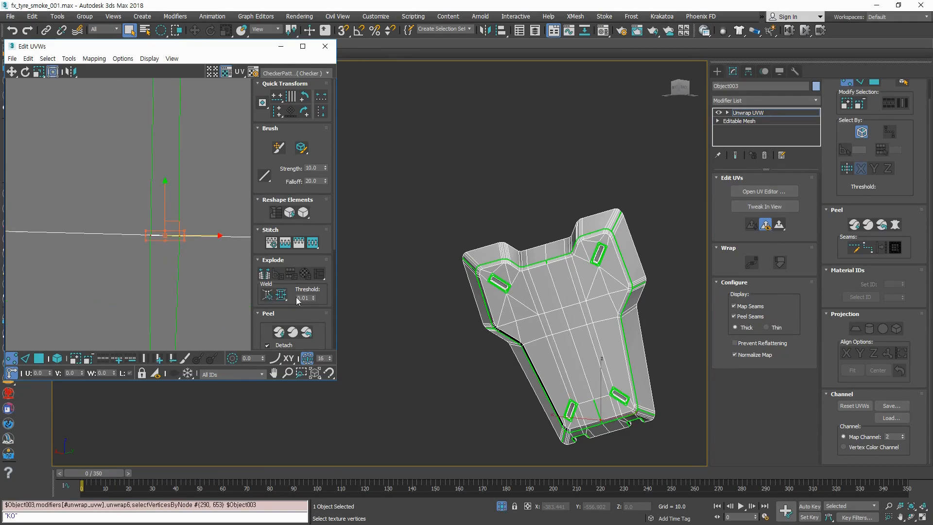
{"action": "left_click", "coordinate": [280, 295]}
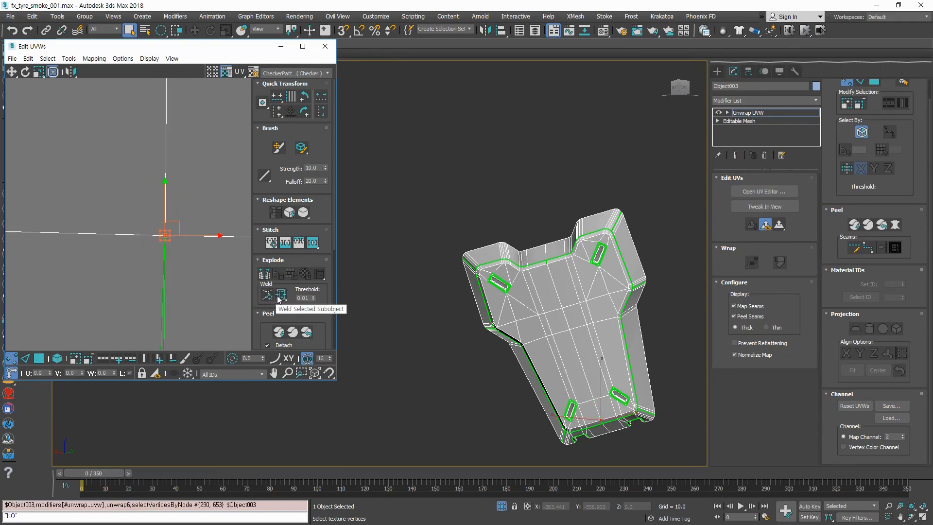
Step: Weld the two centreline vertices on the lower boundary to close the seam between the halves
{"action": "scroll", "coordinate": [189, 248], "scroll_direction": "down", "scroll_amount": 5}
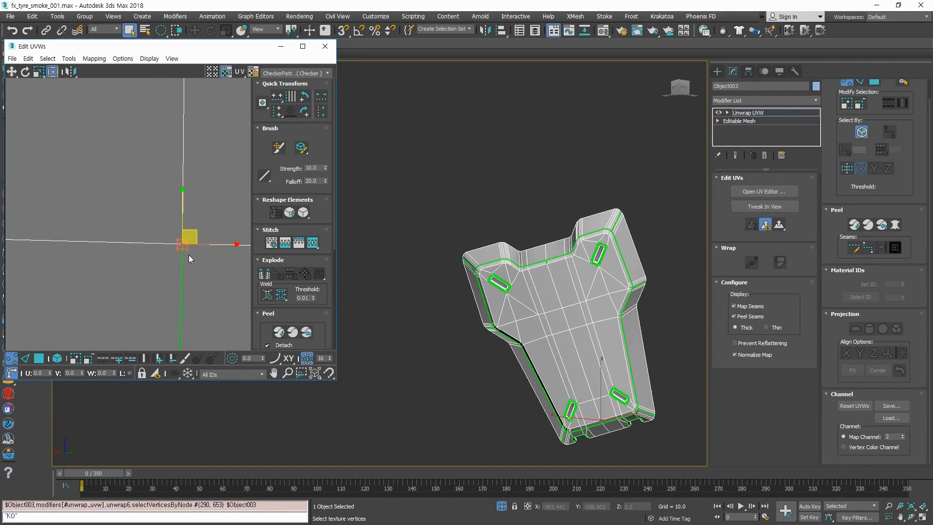
{"action": "middle_click_drag", "start_coordinate": [190, 252], "coordinate": [177, 205]}
{"action": "scroll", "coordinate": [177, 205], "scroll_direction": "up", "scroll_amount": 2}
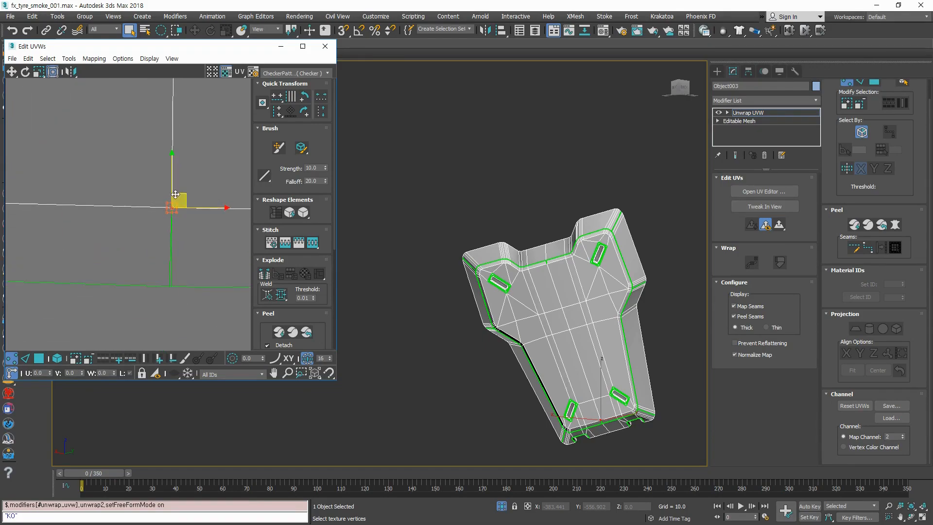
{"action": "left_click", "coordinate": [131, 299]}
{"action": "left_click_drag", "start_coordinate": [136, 326], "coordinate": [200, 267]}
{"action": "left_click", "coordinate": [279, 298]}
{"action": "left_click", "coordinate": [186, 294]}
Step: Examine the joined face shell and the slot opening near its upper-left corner beside the loose slot-wall clusters
{"action": "middle_click_drag", "start_coordinate": [183, 293], "coordinate": [171, 252]}
{"action": "scroll", "coordinate": [171, 253], "scroll_direction": "down", "scroll_amount": 7}
{"action": "scroll", "coordinate": [188, 196], "scroll_direction": "down", "scroll_amount": 2}
{"action": "middle_click_drag", "start_coordinate": [187, 197], "coordinate": [172, 275]}
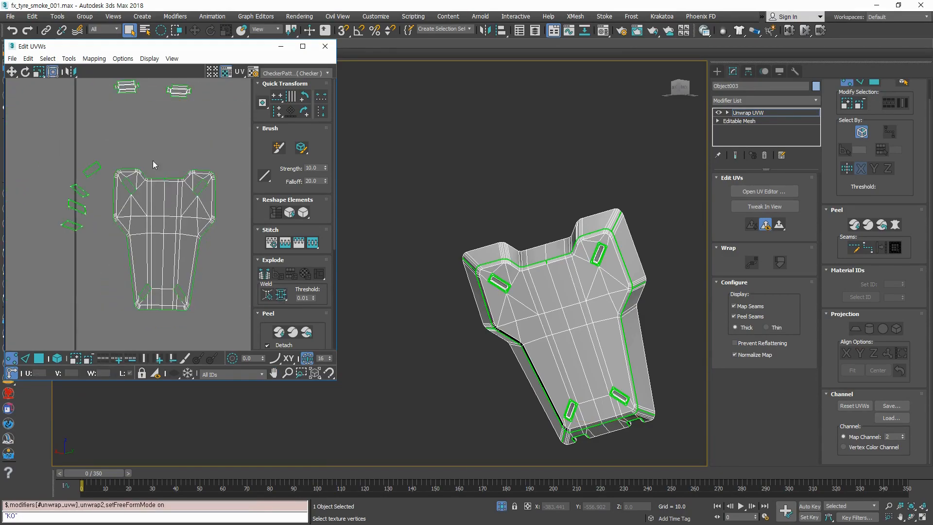
{"action": "scroll", "coordinate": [86, 142], "scroll_direction": "up", "scroll_amount": 6}
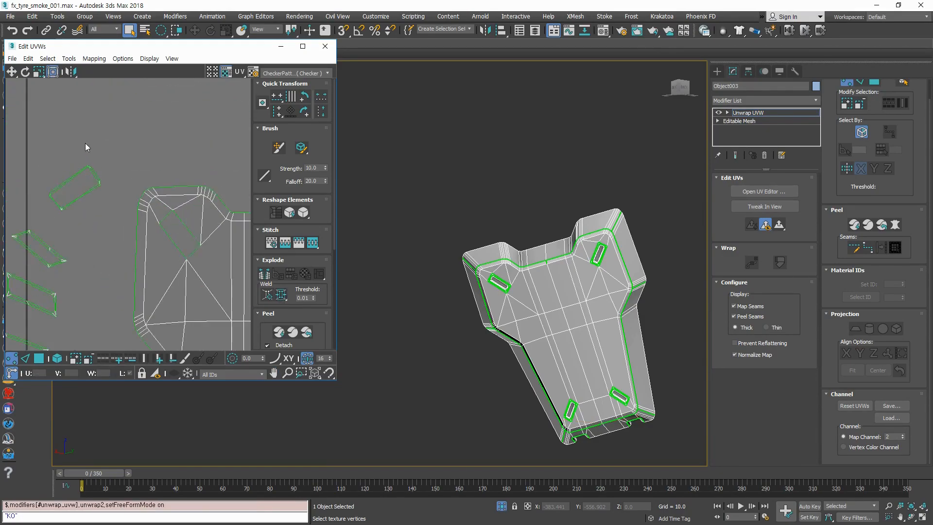
{"action": "scroll", "coordinate": [150, 272], "scroll_direction": "down", "scroll_amount": 2}
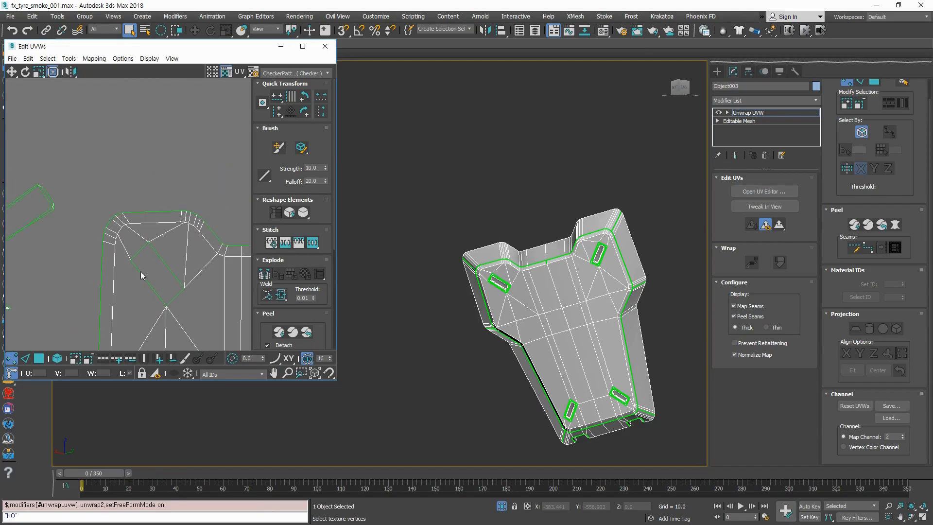
{"action": "middle_click_drag", "start_coordinate": [129, 262], "coordinate": [166, 270]}
{"action": "scroll", "coordinate": [180, 247], "scroll_direction": "up", "scroll_amount": 3}
Step: Check edges of the slot opening and the loose slot walls to find the cluster matching the upper-left slot
{"action": "key", "text": "2"}
{"action": "scroll", "coordinate": [180, 247], "scroll_direction": "down", "scroll_amount": 2}
{"action": "scroll", "coordinate": [192, 272], "scroll_direction": "down", "scroll_amount": 1}
{"action": "left_click", "coordinate": [165, 265]}
{"action": "left_click", "coordinate": [66, 311]}
{"action": "scroll", "coordinate": [85, 326], "scroll_direction": "down", "scroll_amount": 1}
{"action": "middle_click_drag", "start_coordinate": [85, 326], "coordinate": [153, 310]}
{"action": "left_click", "coordinate": [213, 260]}
{"action": "left_click", "coordinate": [145, 307]}
{"action": "key", "text": "ctrl+z"}
Step: Attach the loose slot-wall cluster to the inner long edge of the upper-left slot opening with Stitch Custom
{"action": "scroll", "coordinate": [218, 271], "scroll_direction": "up", "scroll_amount": 2}
{"action": "scroll", "coordinate": [219, 271], "scroll_direction": "down", "scroll_amount": 1}
{"action": "middle_click_drag", "start_coordinate": [219, 271], "coordinate": [155, 275]}
{"action": "left_click", "coordinate": [178, 270]}
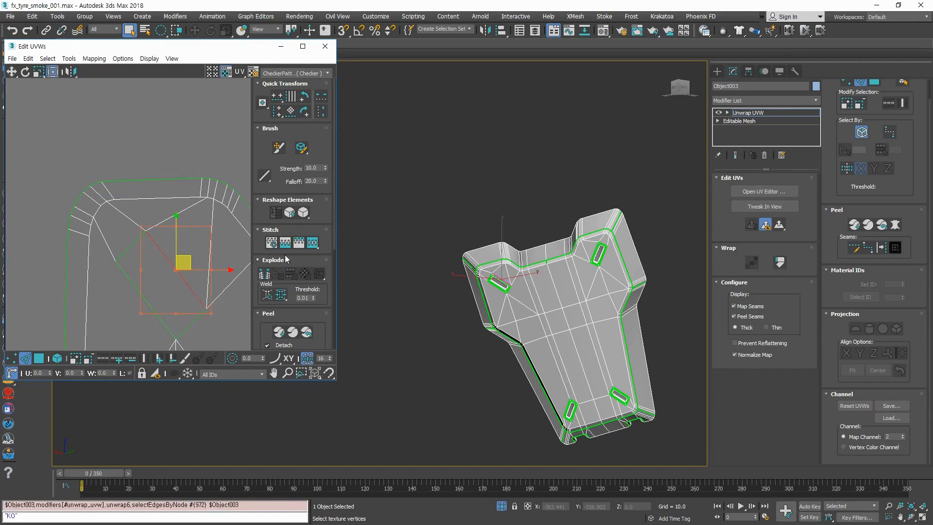
{"action": "left_click", "coordinate": [315, 245]}
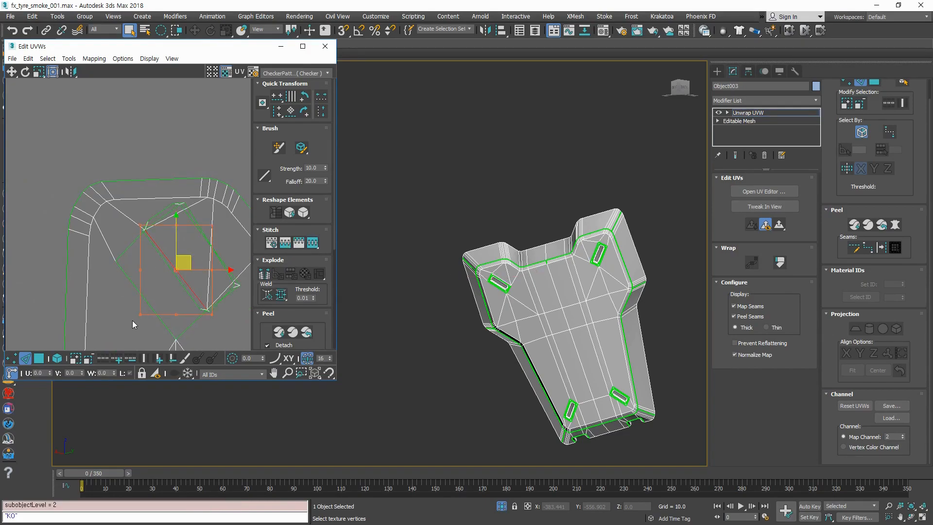
Step: Try Stitch Custom on the outer long edge of the upper-left slot opening and undo it
{"action": "left_click", "coordinate": [143, 319]}
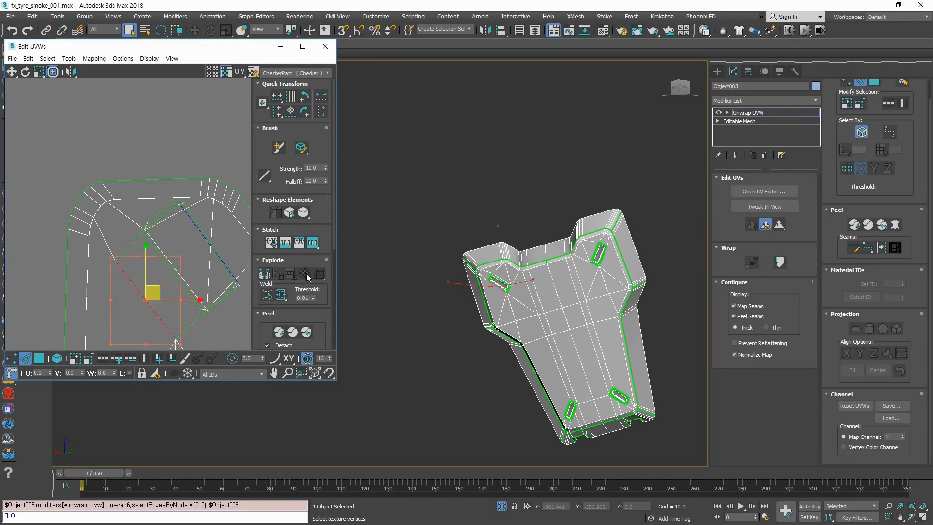
{"action": "left_click", "coordinate": [313, 245]}
{"action": "key", "text": "ctrl+z"}
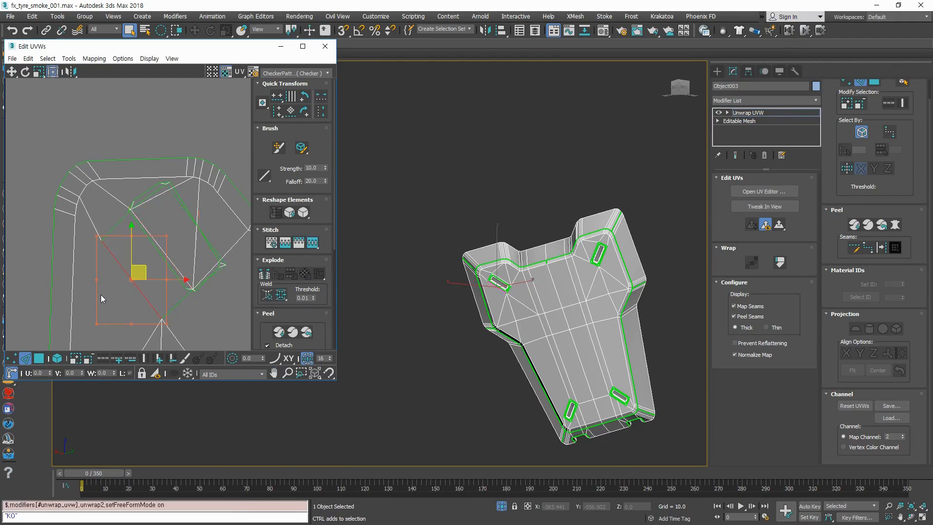
Step: Move the slot wall's far long edge across onto the opposite long edge of the upper-left slot opening
{"action": "left_click", "coordinate": [115, 339]}
{"action": "scroll", "coordinate": [162, 236], "scroll_direction": "up", "scroll_amount": 4}
{"action": "scroll", "coordinate": [163, 239], "scroll_direction": "down", "scroll_amount": 10}
{"action": "scroll", "coordinate": [176, 259], "scroll_direction": "up", "scroll_amount": 7}
{"action": "scroll", "coordinate": [175, 261], "scroll_direction": "up", "scroll_amount": 2}
{"action": "left_click", "coordinate": [221, 233]}
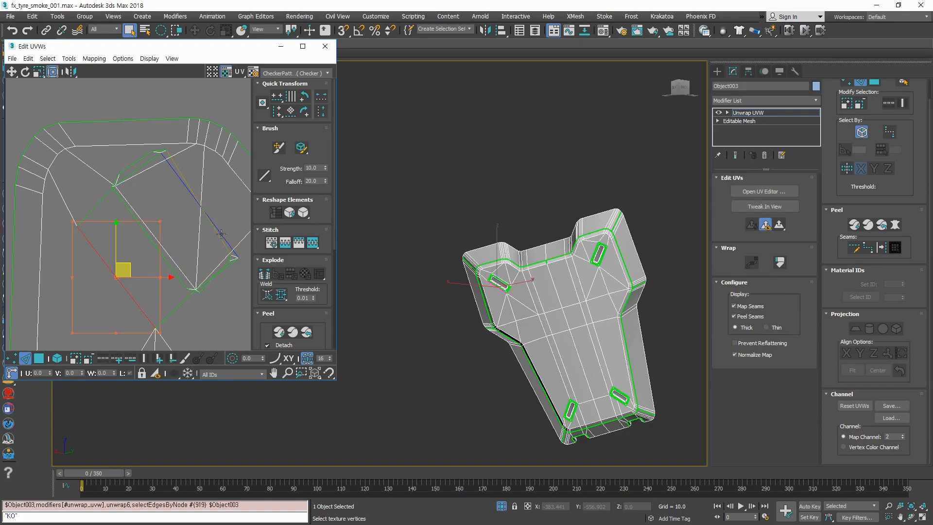
{"action": "left_click", "coordinate": [174, 172]}
{"action": "left_click", "coordinate": [176, 172]}
{"action": "left_click_drag", "start_coordinate": [213, 193], "coordinate": [126, 273]}
Step: Join the moved slot-wall edge to the adjacent long edge of the slot opening with Stitch To Source
{"action": "scroll", "coordinate": [99, 296], "scroll_direction": "up", "scroll_amount": 4}
{"action": "left_click", "coordinate": [42, 290]}
{"action": "scroll", "coordinate": [150, 265], "scroll_direction": "up", "scroll_amount": 5}
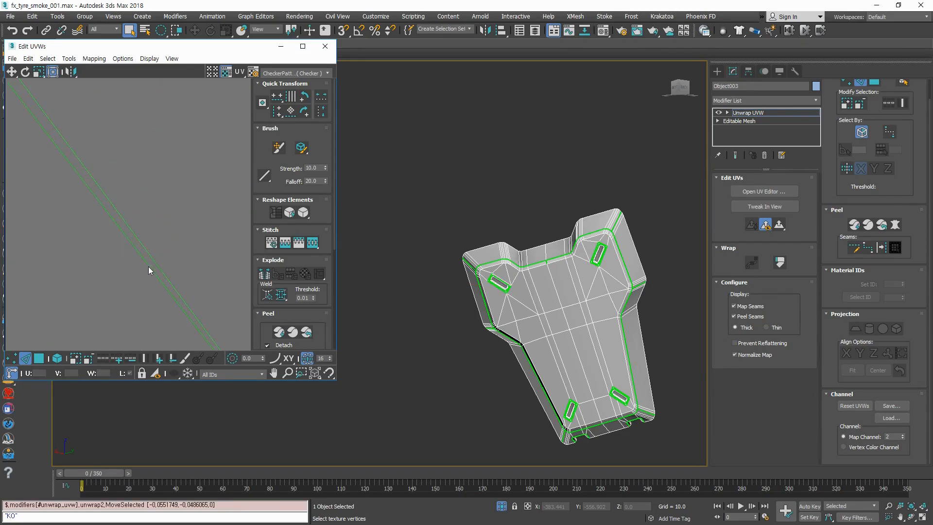
{"action": "left_click", "coordinate": [150, 268]}
{"action": "scroll", "coordinate": [191, 270], "scroll_direction": "down", "scroll_amount": 4}
{"action": "scroll", "coordinate": [133, 278], "scroll_direction": "up", "scroll_amount": 2}
{"action": "left_click", "coordinate": [298, 243]}
{"action": "scroll", "coordinate": [182, 267], "scroll_direction": "up", "scroll_amount": 2}
{"action": "scroll", "coordinate": [157, 261], "scroll_direction": "down", "scroll_amount": 1}
{"action": "scroll", "coordinate": [154, 201], "scroll_direction": "up", "scroll_amount": 2}
Step: Move the stray slot-wall vertex at the slot's lower end across to the newly stitched side
{"action": "key", "text": "1"}
{"action": "middle_click_drag", "start_coordinate": [170, 308], "coordinate": [203, 256]}
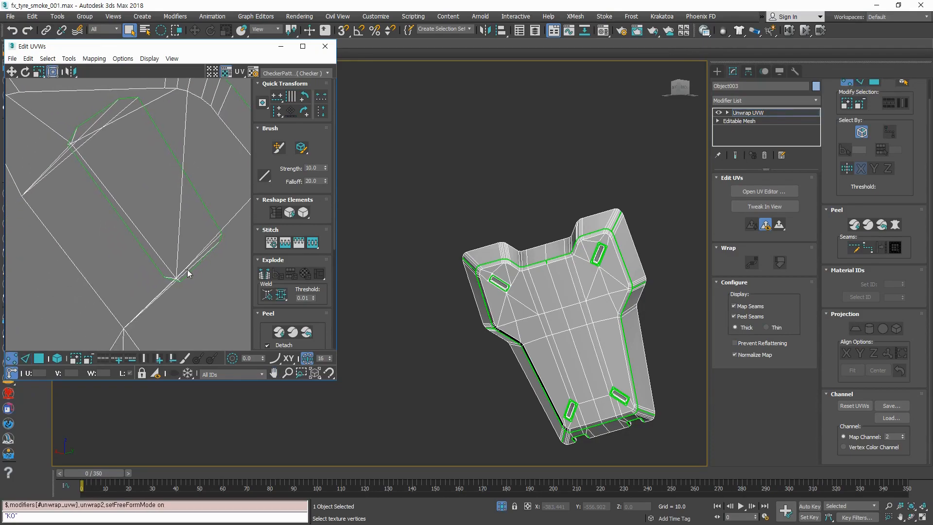
{"action": "scroll", "coordinate": [180, 278], "scroll_direction": "down", "scroll_amount": 1}
{"action": "scroll", "coordinate": [197, 204], "scroll_direction": "down", "scroll_amount": 1}
{"action": "scroll", "coordinate": [207, 258], "scroll_direction": "up", "scroll_amount": 2}
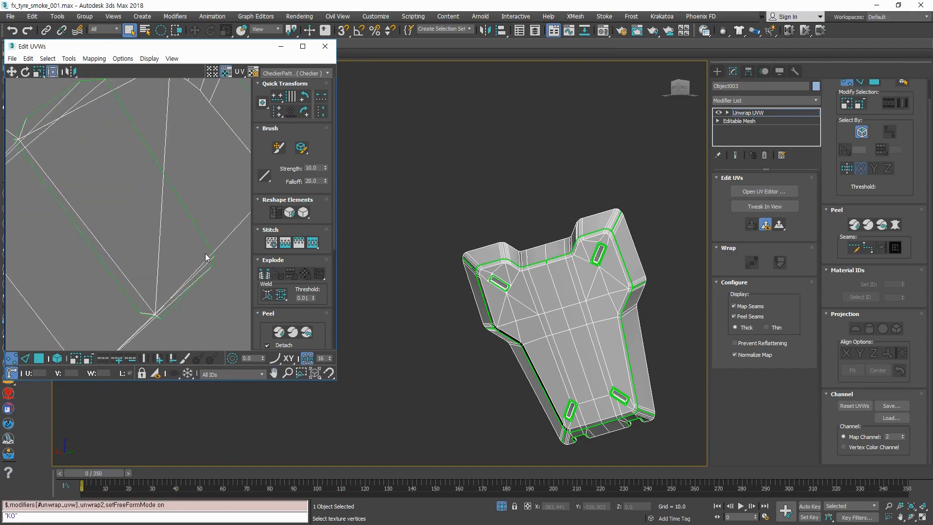
{"action": "scroll", "coordinate": [204, 291], "scroll_direction": "down", "scroll_amount": 3}
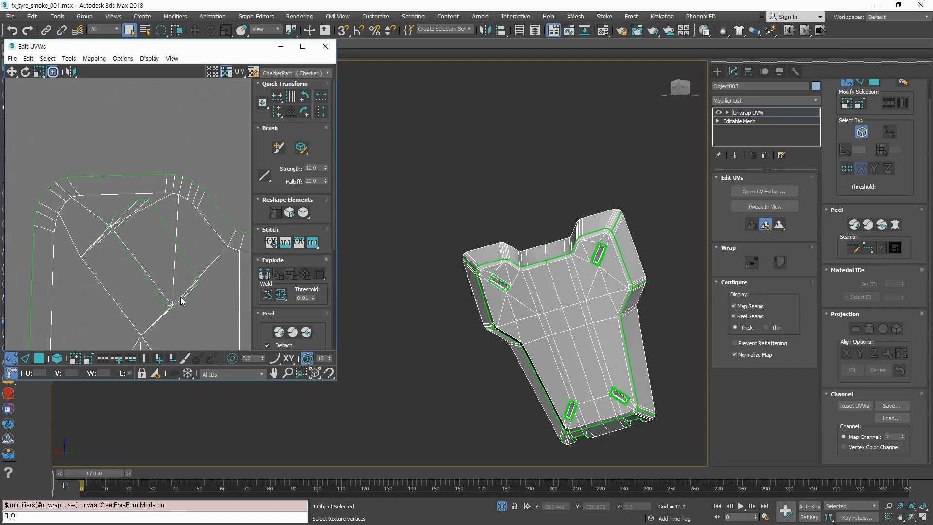
{"action": "scroll", "coordinate": [204, 276], "scroll_direction": "up", "scroll_amount": 3}
{"action": "left_click", "coordinate": [205, 273]}
{"action": "left_click_drag", "start_coordinate": [210, 265], "coordinate": [35, 334]}
Step: Reposition the remaining slot-wall vertices around the slot's lower end to untangle the stretched faces
{"action": "scroll", "coordinate": [72, 309], "scroll_direction": "down", "scroll_amount": 4}
{"action": "middle_click_drag", "start_coordinate": [105, 295], "coordinate": [117, 284]}
{"action": "scroll", "coordinate": [117, 285], "scroll_direction": "up", "scroll_amount": 3}
{"action": "left_click_drag", "start_coordinate": [133, 263], "coordinate": [139, 327]}
{"action": "scroll", "coordinate": [140, 265], "scroll_direction": "down", "scroll_amount": 2}
{"action": "left_click_drag", "start_coordinate": [171, 252], "coordinate": [83, 326]}
{"action": "scroll", "coordinate": [129, 292], "scroll_direction": "up", "scroll_amount": 2}
{"action": "left_click_drag", "start_coordinate": [129, 292], "coordinate": [87, 299]}
Step: Move the stray slot-wall vertices at the slot's upper end across toward the newly stitched side
{"action": "scroll", "coordinate": [99, 287], "scroll_direction": "down", "scroll_amount": 4}
{"action": "middle_click_drag", "start_coordinate": [99, 286], "coordinate": [189, 312]}
{"action": "scroll", "coordinate": [167, 179], "scroll_direction": "up", "scroll_amount": 1}
{"action": "left_click_drag", "start_coordinate": [168, 176], "coordinate": [61, 289]}
{"action": "scroll", "coordinate": [131, 205], "scroll_direction": "up", "scroll_amount": 2}
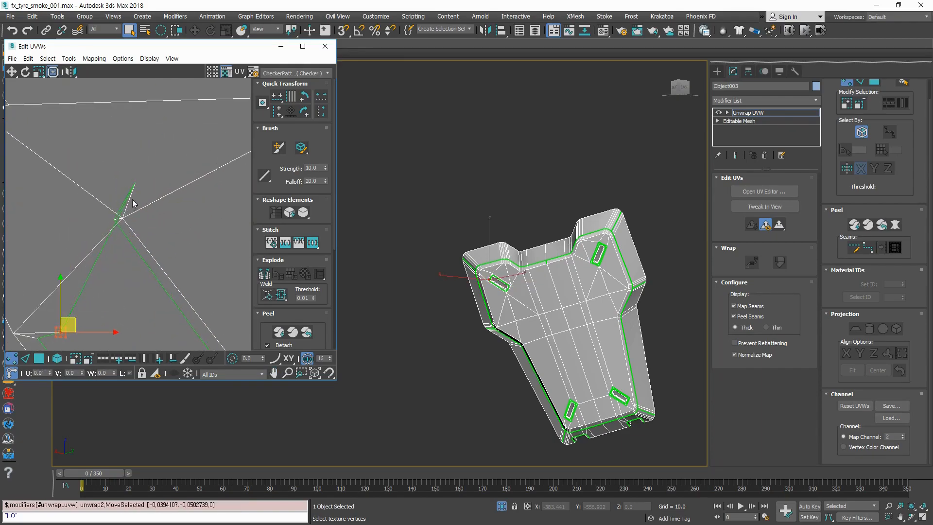
{"action": "left_click_drag", "start_coordinate": [133, 184], "coordinate": [102, 268]}
{"action": "scroll", "coordinate": [114, 261], "scroll_direction": "up", "scroll_amount": 3}
{"action": "left_click_drag", "start_coordinate": [115, 176], "coordinate": [139, 209]}
Step: Fine-tune the slot-wall vertices at the slot's upper end to even out the wall outline
{"action": "scroll", "coordinate": [111, 267], "scroll_direction": "down", "scroll_amount": 3}
{"action": "middle_click_drag", "start_coordinate": [87, 286], "coordinate": [124, 250]}
{"action": "left_click_drag", "start_coordinate": [141, 235], "coordinate": [126, 239]}
{"action": "left_click", "coordinate": [92, 302]}
{"action": "left_click_drag", "start_coordinate": [93, 302], "coordinate": [62, 309]}
{"action": "left_click", "coordinate": [170, 313]}
Step: Attach the matching slot-wall cluster to the long edge of the lower-left slot opening with Stitch Custom and switch to vertex selection
{"action": "scroll", "coordinate": [170, 313], "scroll_direction": "down", "scroll_amount": 8}
{"action": "scroll", "coordinate": [168, 319], "scroll_direction": "up", "scroll_amount": 4}
{"action": "middle_click_drag", "start_coordinate": [165, 323], "coordinate": [149, 207]}
{"action": "scroll", "coordinate": [184, 208], "scroll_direction": "up", "scroll_amount": 4}
{"action": "scroll", "coordinate": [184, 208], "scroll_direction": "down", "scroll_amount": 8}
{"action": "scroll", "coordinate": [170, 292], "scroll_direction": "up", "scroll_amount": 3}
{"action": "scroll", "coordinate": [188, 325], "scroll_direction": "down", "scroll_amount": 6}
{"action": "middle_click_drag", "start_coordinate": [188, 315], "coordinate": [173, 180]}
{"action": "scroll", "coordinate": [171, 272], "scroll_direction": "up", "scroll_amount": 6}
{"action": "key", "text": "2"}
{"action": "left_click", "coordinate": [150, 267]}
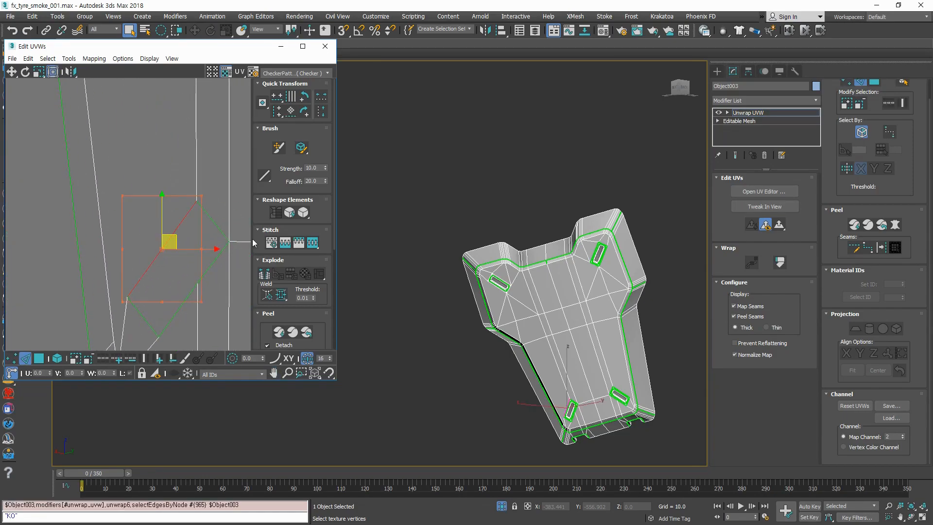
{"action": "left_click", "coordinate": [316, 242]}
{"action": "left_click", "coordinate": [164, 298]}
{"action": "key", "text": "1"}
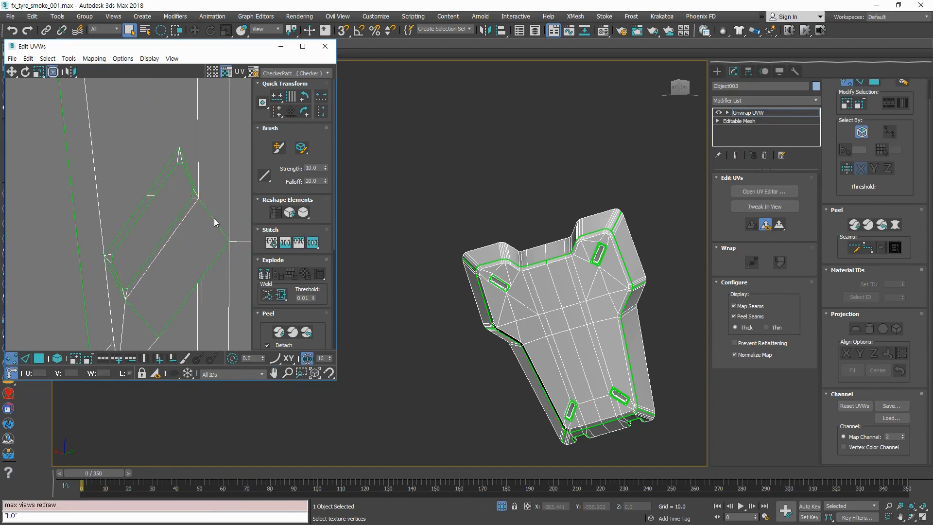
Step: Stitch both segments of the lower-left slot's inner long edge to their matching wall edges with Stitch Custom
{"action": "scroll", "coordinate": [187, 252], "scroll_direction": "up", "scroll_amount": 1}
{"action": "middle_click_drag", "start_coordinate": [180, 226], "coordinate": [143, 202]}
{"action": "scroll", "coordinate": [188, 252], "scroll_direction": "down", "scroll_amount": 1}
{"action": "scroll", "coordinate": [145, 203], "scroll_direction": "up", "scroll_amount": 1}
{"action": "key", "text": "2"}
{"action": "left_click", "coordinate": [183, 240]}
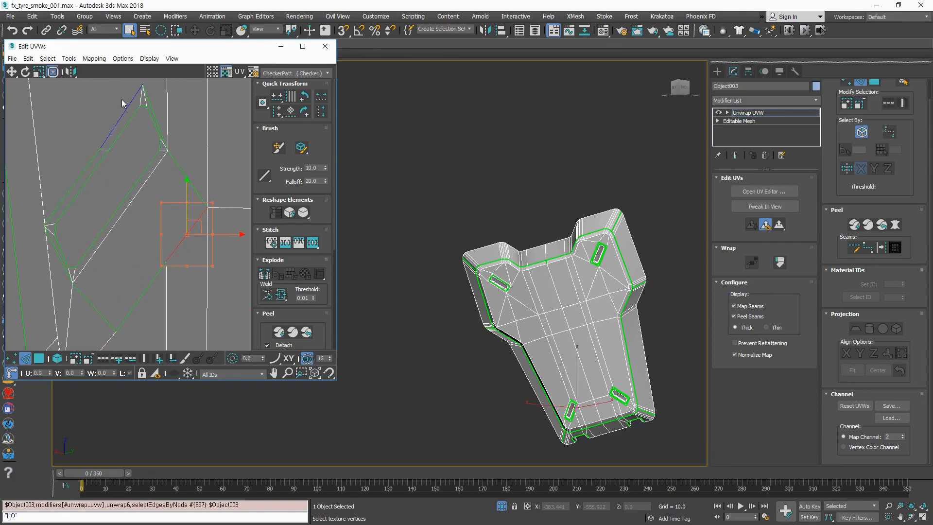
{"action": "left_click", "coordinate": [290, 245]}
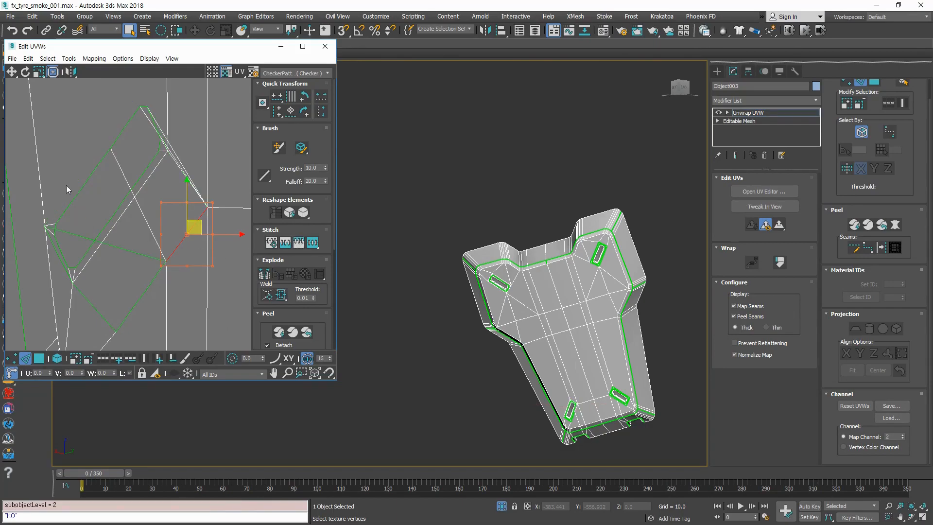
{"action": "left_click", "coordinate": [139, 299]}
{"action": "left_click", "coordinate": [297, 243]}
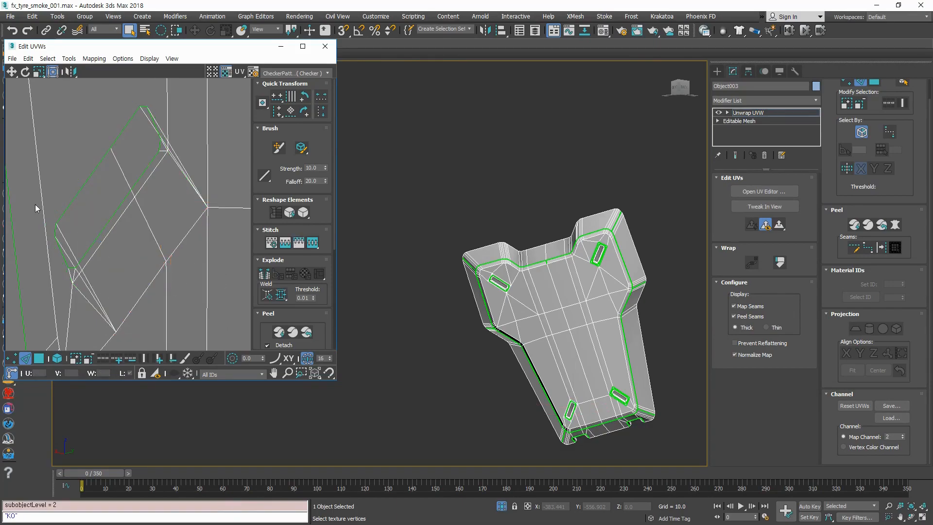
Step: Move the stray wall vertices at the lower-left slot's lower end across to its bottom corner to untangle the faces
{"action": "key", "text": "1"}
{"action": "left_click", "coordinate": [52, 229]}
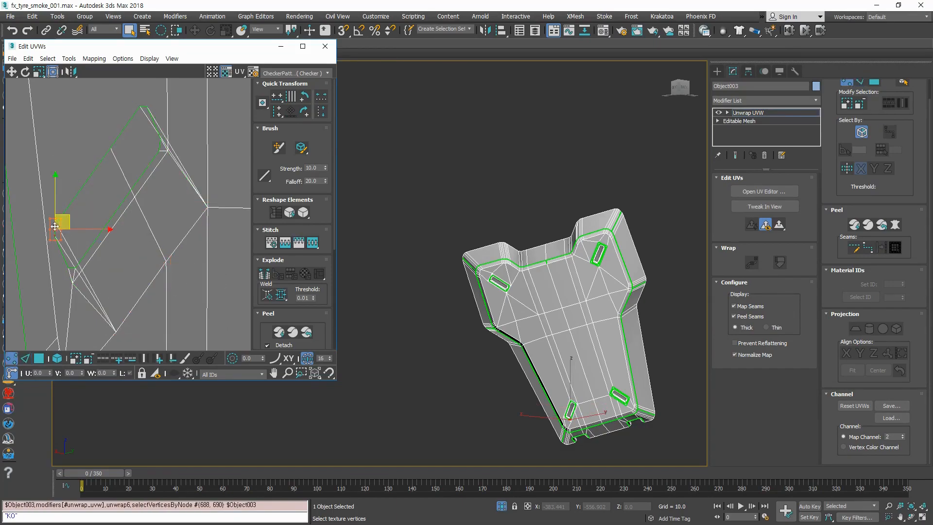
{"action": "left_click_drag", "start_coordinate": [66, 218], "coordinate": [98, 324]}
{"action": "left_click", "coordinate": [128, 318]}
{"action": "scroll", "coordinate": [121, 311], "scroll_direction": "up", "scroll_amount": 3}
{"action": "left_click", "coordinate": [115, 303]}
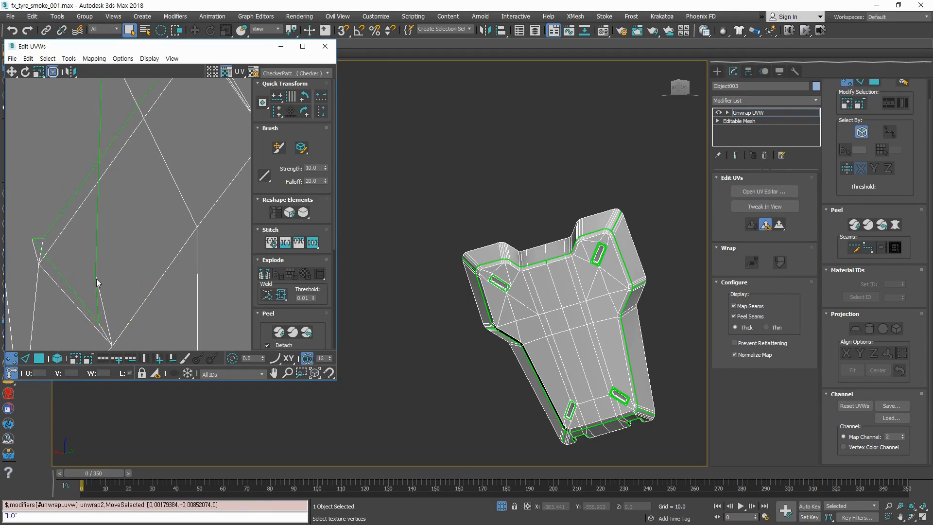
{"action": "left_click_drag", "start_coordinate": [97, 277], "coordinate": [112, 316]}
{"action": "left_click_drag", "start_coordinate": [32, 238], "coordinate": [50, 258]}
{"action": "scroll", "coordinate": [112, 248], "scroll_direction": "down", "scroll_amount": 5}
{"action": "scroll", "coordinate": [142, 192], "scroll_direction": "up", "scroll_amount": 3}
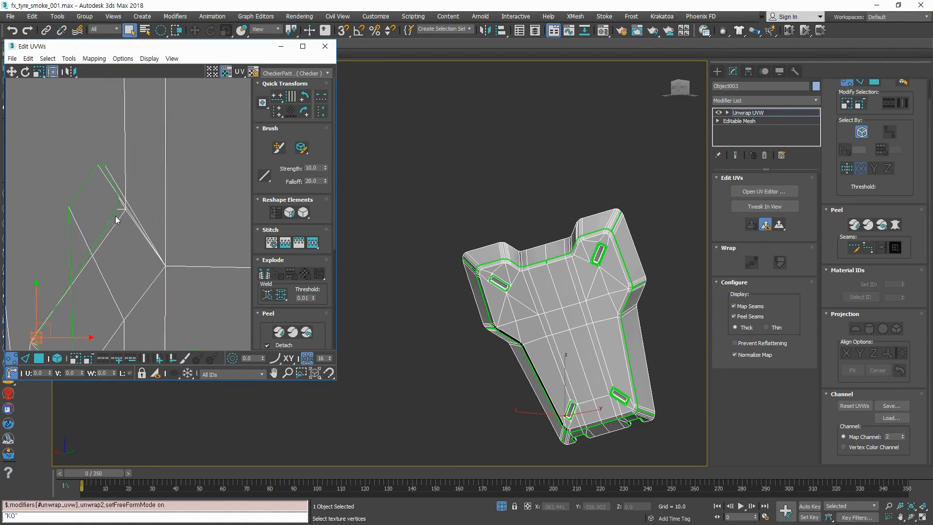
Step: Move the lower-left slot's upper-end and middle wall vertices across to the newly stitched inner side
{"action": "left_click", "coordinate": [102, 164]}
{"action": "left_click_drag", "start_coordinate": [109, 158], "coordinate": [163, 265]}
{"action": "left_click", "coordinate": [154, 284]}
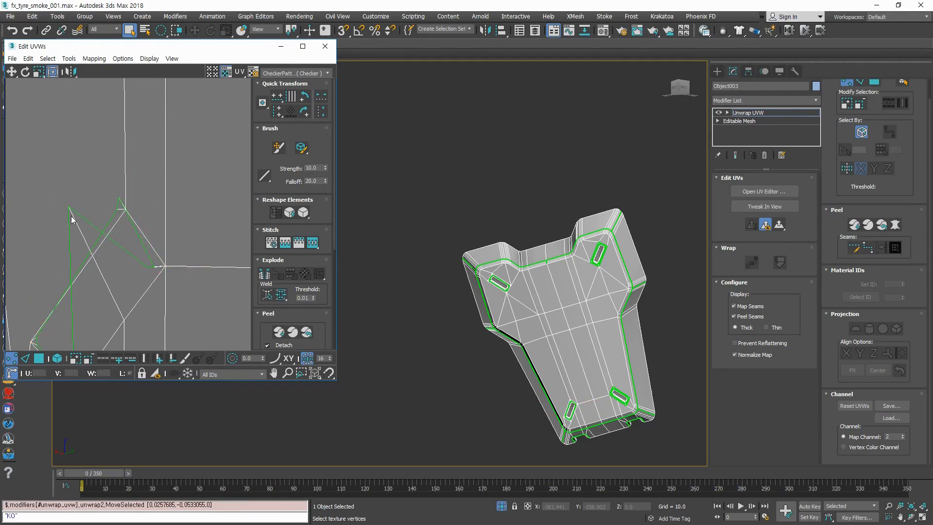
{"action": "left_click_drag", "start_coordinate": [71, 208], "coordinate": [121, 314]}
{"action": "left_click", "coordinate": [143, 341]}
Step: Fine-tune the wall vertices at the lower-left slot's upper, inner and outer corners to even out the wall outline
{"action": "scroll", "coordinate": [116, 212], "scroll_direction": "up", "scroll_amount": 3}
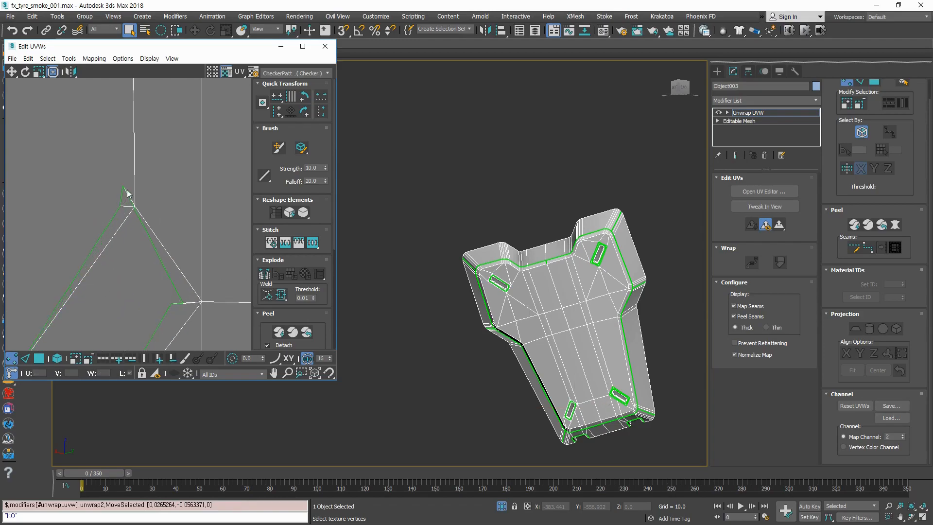
{"action": "left_click_drag", "start_coordinate": [124, 185], "coordinate": [131, 224]}
{"action": "scroll", "coordinate": [136, 249], "scroll_direction": "down", "scroll_amount": 3}
{"action": "scroll", "coordinate": [150, 275], "scroll_direction": "up", "scroll_amount": 4}
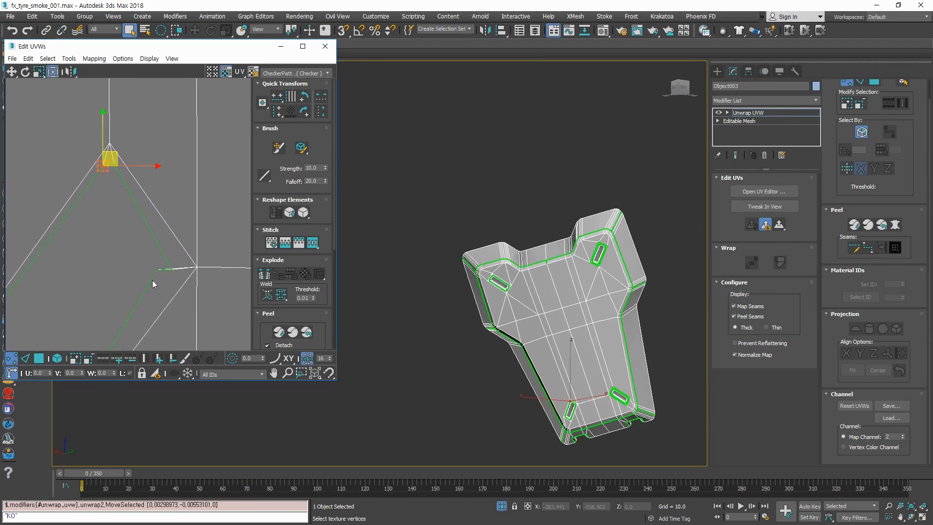
{"action": "left_click_drag", "start_coordinate": [170, 268], "coordinate": [181, 271]}
{"action": "scroll", "coordinate": [130, 293], "scroll_direction": "down", "scroll_amount": 4}
{"action": "middle_click_drag", "start_coordinate": [130, 293], "coordinate": [178, 209]}
{"action": "scroll", "coordinate": [64, 269], "scroll_direction": "up", "scroll_amount": 4}
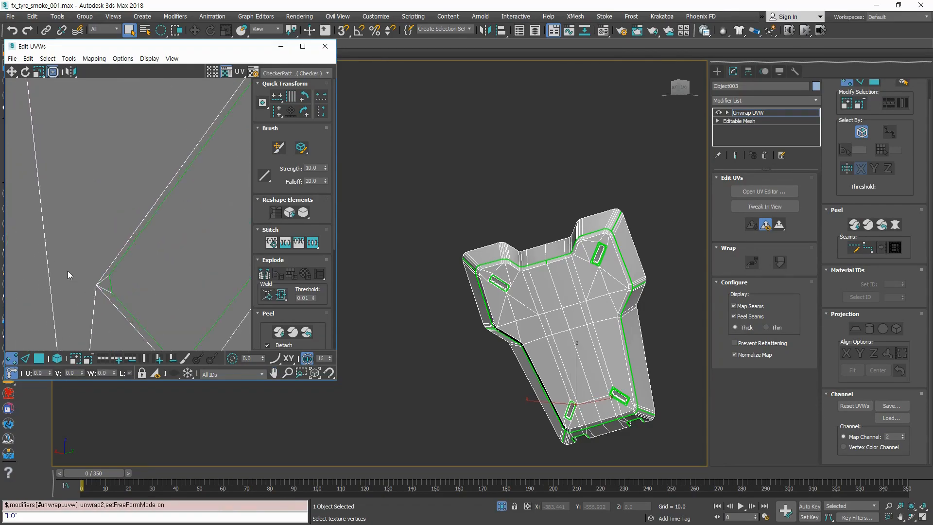
{"action": "left_click_drag", "start_coordinate": [115, 290], "coordinate": [117, 274]}
{"action": "left_click", "coordinate": [155, 296]}
Step: Attach the matching wall cluster to the outer long edge of the lower-right slot opening with Stitch Custom
{"action": "scroll", "coordinate": [174, 273], "scroll_direction": "down", "scroll_amount": 5}
{"action": "scroll", "coordinate": [182, 276], "scroll_direction": "down", "scroll_amount": 3}
{"action": "scroll", "coordinate": [159, 246], "scroll_direction": "up", "scroll_amount": 8}
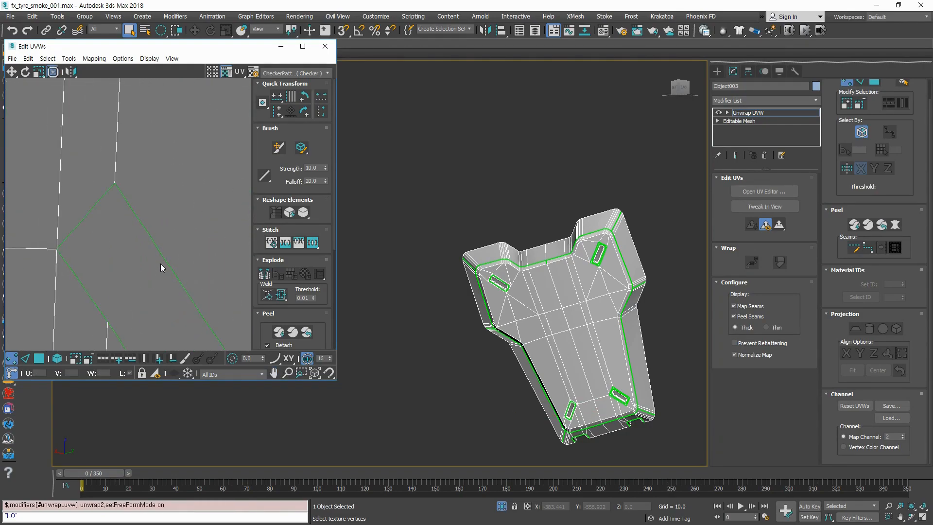
{"action": "key", "text": "2"}
{"action": "left_click", "coordinate": [167, 266]}
{"action": "scroll", "coordinate": [151, 294], "scroll_direction": "down", "scroll_amount": 3}
{"action": "middle_click_drag", "start_coordinate": [182, 291], "coordinate": [208, 249]}
{"action": "left_click", "coordinate": [310, 245]}
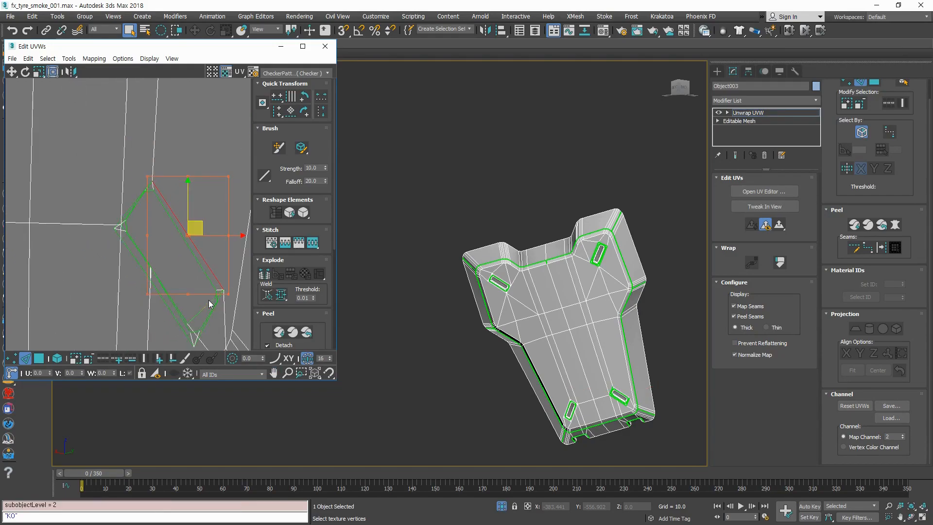
{"action": "left_click", "coordinate": [115, 322]}
Step: Reposition the wall vertices around the lower-right slot's lower end in vertex mode
{"action": "scroll", "coordinate": [164, 176], "scroll_direction": "up", "scroll_amount": 3}
{"action": "scroll", "coordinate": [121, 202], "scroll_direction": "up", "scroll_amount": 1}
{"action": "scroll", "coordinate": [117, 260], "scroll_direction": "down", "scroll_amount": 4}
{"action": "middle_click_drag", "start_coordinate": [150, 307], "coordinate": [162, 240]}
{"action": "scroll", "coordinate": [163, 243], "scroll_direction": "up", "scroll_amount": 2}
{"action": "scroll", "coordinate": [183, 306], "scroll_direction": "down", "scroll_amount": 2}
{"action": "key", "text": "1"}
{"action": "scroll", "coordinate": [171, 311], "scroll_direction": "up", "scroll_amount": 3}
{"action": "left_click_drag", "start_coordinate": [174, 297], "coordinate": [164, 197]}
{"action": "left_click_drag", "start_coordinate": [160, 342], "coordinate": [141, 265]}
{"action": "scroll", "coordinate": [158, 281], "scroll_direction": "up", "scroll_amount": 3}
{"action": "scroll", "coordinate": [133, 269], "scroll_direction": "down", "scroll_amount": 3}
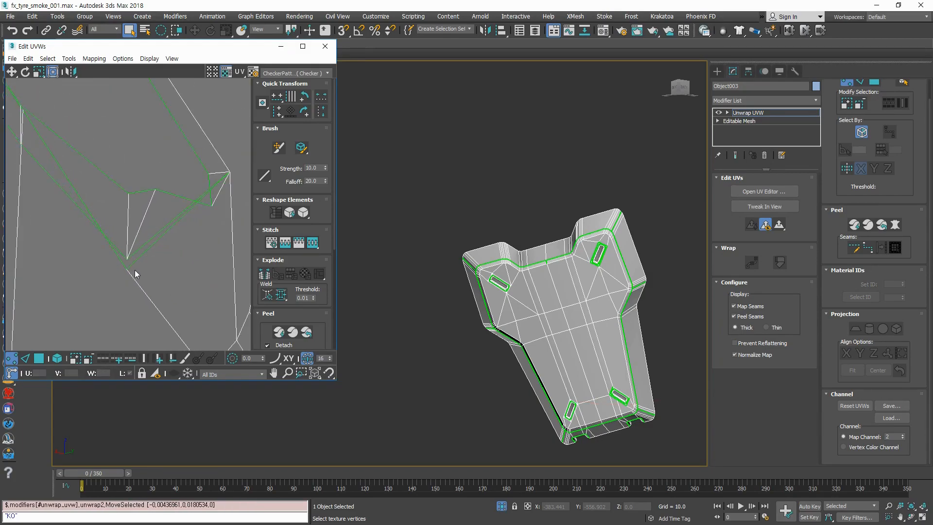
Step: Join the loose wall vertex to the lower-right slot's bottom corner with Target Weld
{"action": "left_click", "coordinate": [267, 294]}
{"action": "left_click_drag", "start_coordinate": [162, 263], "coordinate": [163, 274]}
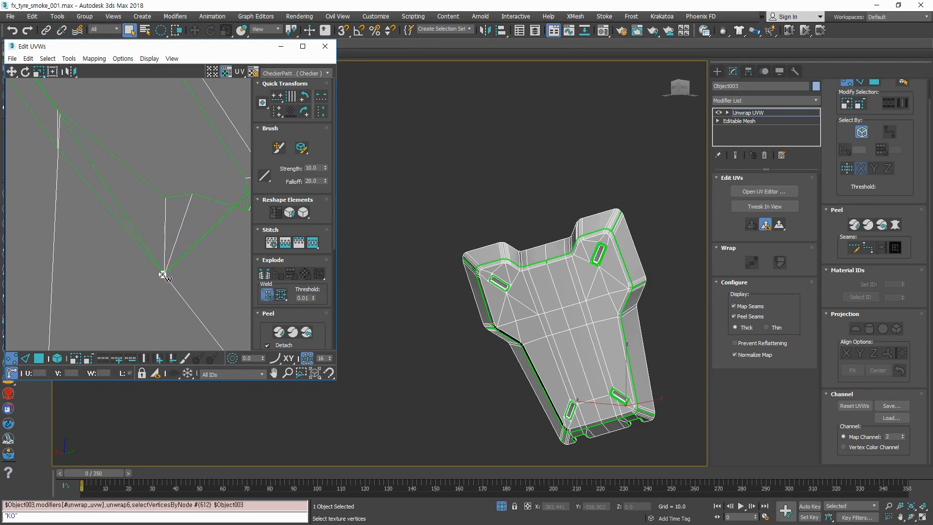
{"action": "scroll", "coordinate": [143, 294], "scroll_direction": "down", "scroll_amount": 3}
{"action": "scroll", "coordinate": [192, 257], "scroll_direction": "up", "scroll_amount": 3}
Step: Leave Target Weld and move the lower-right slot's lower-end wall vertices inside the opening to untangle them
{"action": "right_click", "coordinate": [218, 247]}
{"action": "left_click_drag", "start_coordinate": [219, 237], "coordinate": [143, 270]}
{"action": "left_click", "coordinate": [228, 211]}
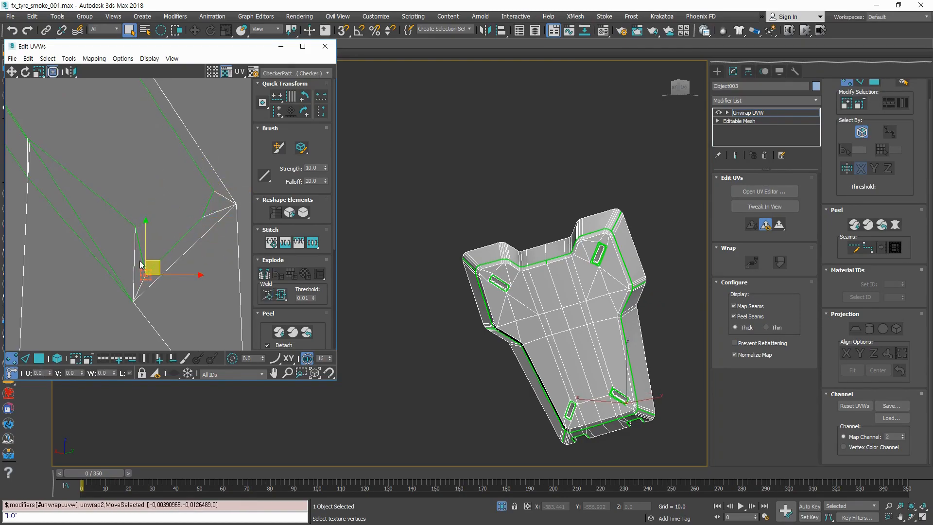
{"action": "left_click_drag", "start_coordinate": [138, 227], "coordinate": [137, 261]}
{"action": "left_click_drag", "start_coordinate": [203, 217], "coordinate": [207, 209]}
{"action": "left_click", "coordinate": [193, 255]}
Step: Join the loose vertex to the lower-right slot's inner corner with Target Weld
{"action": "scroll", "coordinate": [191, 260], "scroll_direction": "down", "scroll_amount": 3}
{"action": "middle_click_drag", "start_coordinate": [90, 186], "coordinate": [156, 254]}
{"action": "scroll", "coordinate": [156, 255], "scroll_direction": "up", "scroll_amount": 3}
{"action": "middle_click_drag", "start_coordinate": [80, 166], "coordinate": [89, 231]}
{"action": "left_click_drag", "start_coordinate": [76, 221], "coordinate": [96, 210]}
{"action": "left_click", "coordinate": [266, 295]}
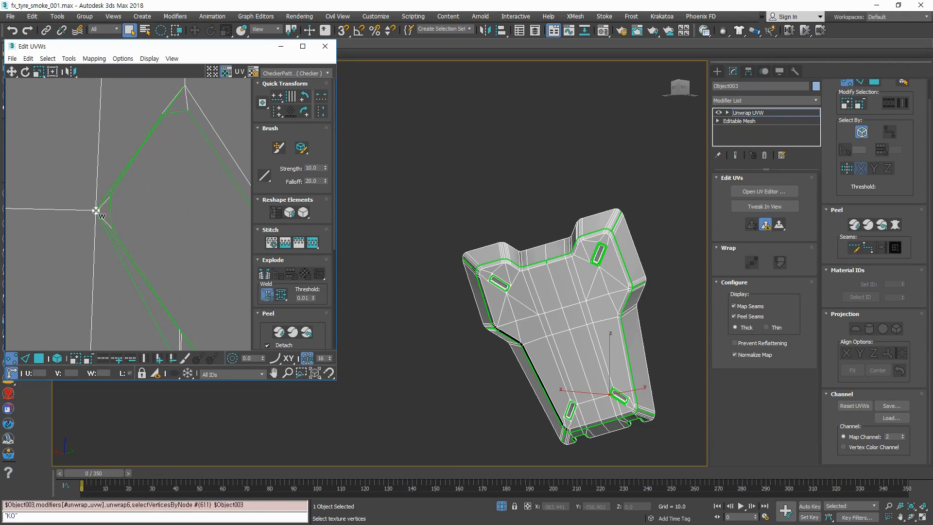
{"action": "scroll", "coordinate": [132, 262], "scroll_direction": "down", "scroll_amount": 1}
{"action": "middle_click_drag", "start_coordinate": [146, 306], "coordinate": [143, 235]}
{"action": "scroll", "coordinate": [143, 247], "scroll_direction": "up", "scroll_amount": 1}
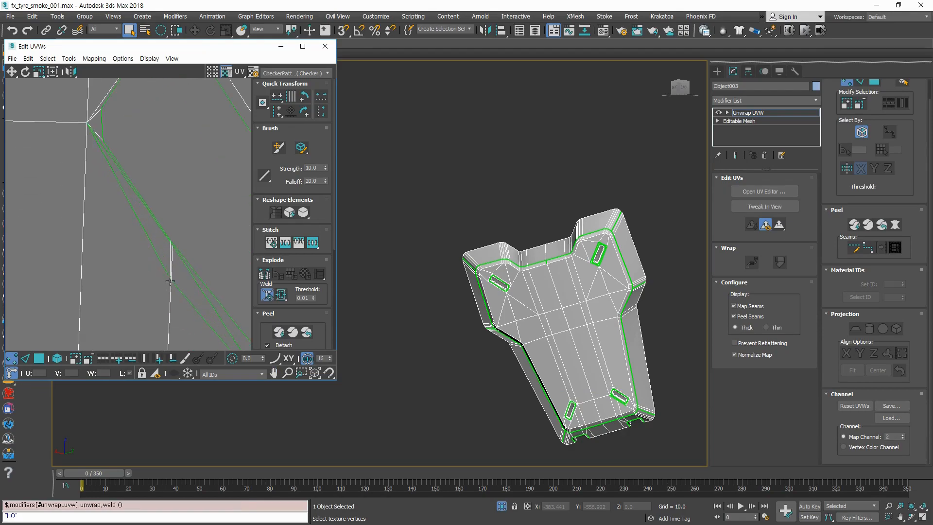
Step: Weld the remaining loose vertices along the lower-right slot's inner long edge to their matching vertices
{"action": "left_click_drag", "start_coordinate": [172, 245], "coordinate": [185, 209]}
{"action": "scroll", "coordinate": [178, 239], "scroll_direction": "up", "scroll_amount": 3}
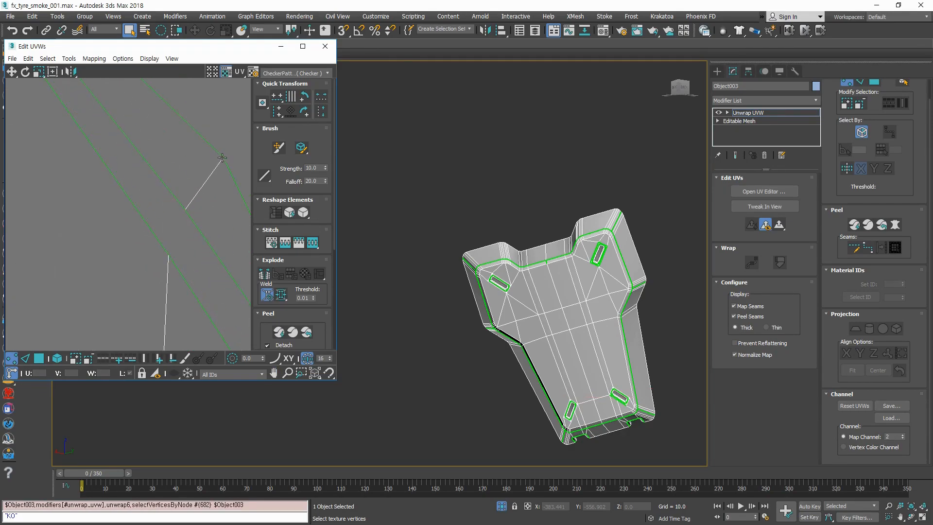
{"action": "left_click_drag", "start_coordinate": [169, 253], "coordinate": [170, 252]}
{"action": "scroll", "coordinate": [171, 249], "scroll_direction": "down", "scroll_amount": 4}
{"action": "scroll", "coordinate": [128, 210], "scroll_direction": "up", "scroll_amount": 3}
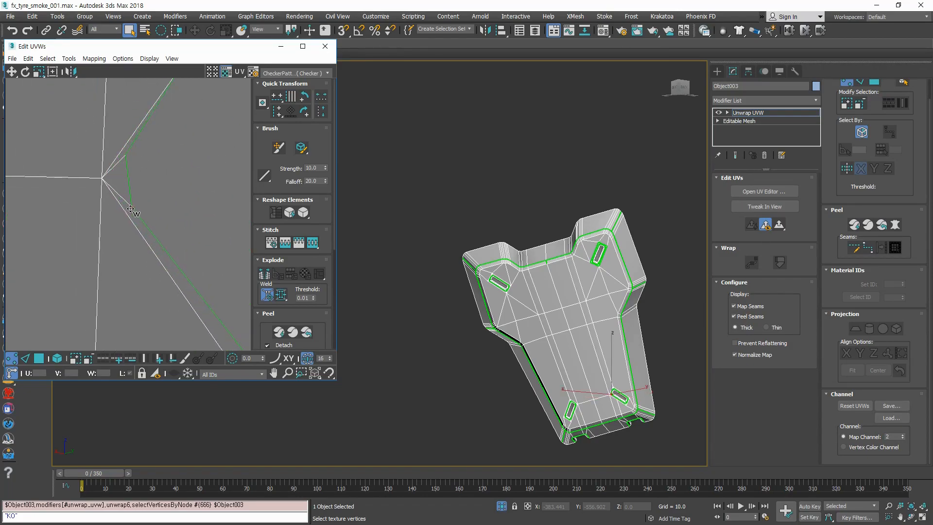
{"action": "right_click", "coordinate": [177, 204]}
Step: Attach the matching wall cluster to the upper-right slot opening with Stitch Custom and return to vertex selection
{"action": "scroll", "coordinate": [186, 215], "scroll_direction": "down", "scroll_amount": 6}
{"action": "left_click", "coordinate": [206, 211]}
{"action": "scroll", "coordinate": [206, 211], "scroll_direction": "up", "scroll_amount": 4}
{"action": "scroll", "coordinate": [199, 209], "scroll_direction": "down", "scroll_amount": 5}
{"action": "scroll", "coordinate": [158, 141], "scroll_direction": "up", "scroll_amount": 9}
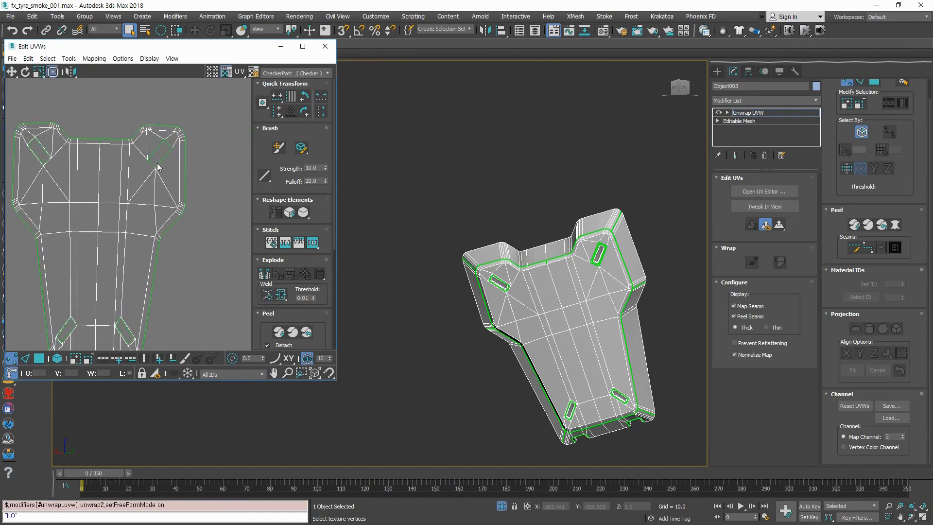
{"action": "key", "text": "2"}
{"action": "left_click", "coordinate": [148, 144]}
{"action": "left_click", "coordinate": [309, 244]}
{"action": "left_click", "coordinate": [185, 266]}
{"action": "scroll", "coordinate": [157, 181], "scroll_direction": "up", "scroll_amount": 2}
{"action": "middle_click_drag", "start_coordinate": [150, 202], "coordinate": [185, 248]}
{"action": "key", "text": "1"}
{"action": "scroll", "coordinate": [186, 247], "scroll_direction": "down", "scroll_amount": 2}
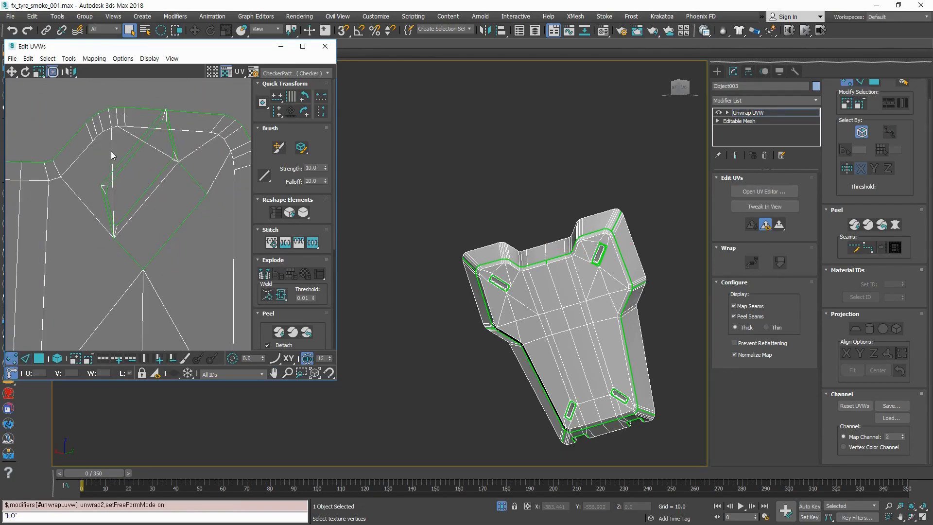
Step: Move the upper-right slot's lower-end wall vertices toward its bottom corner and target-weld the loose upper vertex to the outer corner
{"action": "left_click_drag", "start_coordinate": [101, 185], "coordinate": [139, 266]}
{"action": "scroll", "coordinate": [147, 271], "scroll_direction": "up", "scroll_amount": 3}
{"action": "left_click", "coordinate": [269, 295]}
{"action": "scroll", "coordinate": [163, 213], "scroll_direction": "down", "scroll_amount": 5}
{"action": "middle_click_drag", "start_coordinate": [180, 148], "coordinate": [168, 189]}
{"action": "scroll", "coordinate": [170, 160], "scroll_direction": "up", "scroll_amount": 3}
{"action": "left_click_drag", "start_coordinate": [144, 135], "coordinate": [215, 275]}
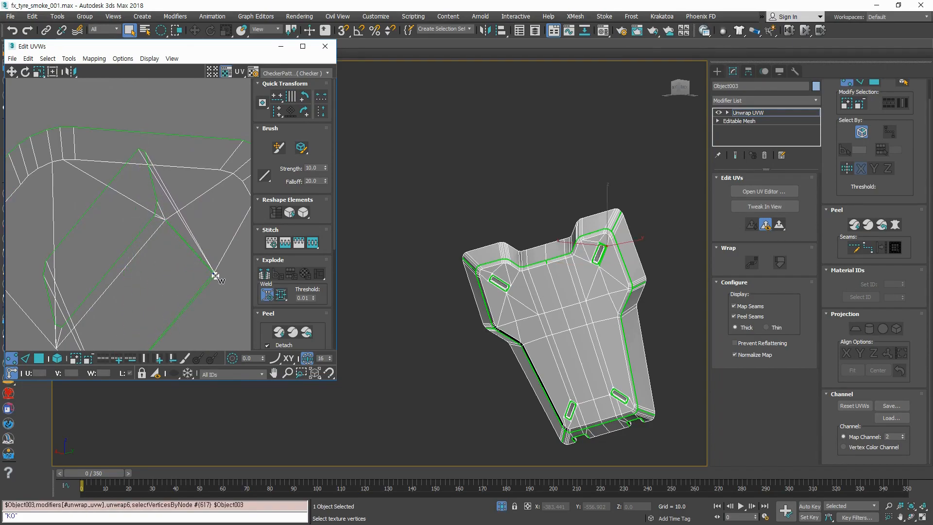
{"action": "right_click", "coordinate": [151, 150]}
Step: Move the remaining stray wall vertices of the upper-right slot across to its outer long side
{"action": "left_click_drag", "start_coordinate": [146, 153], "coordinate": [175, 287]}
{"action": "middle_click_drag", "start_coordinate": [125, 311], "coordinate": [185, 206]}
{"action": "left_click_drag", "start_coordinate": [107, 159], "coordinate": [163, 268]}
{"action": "left_click", "coordinate": [183, 250]}
{"action": "left_click", "coordinate": [140, 251]}
{"action": "left_click", "coordinate": [179, 238]}
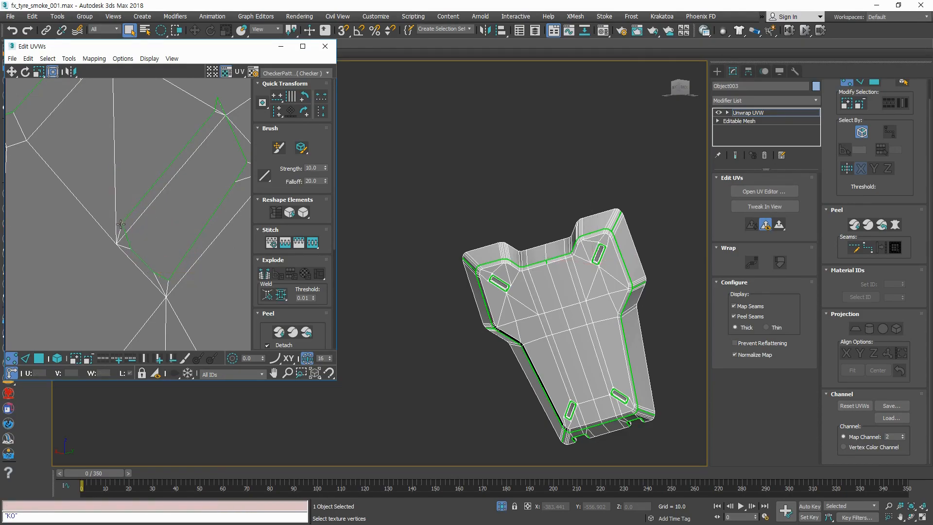
Step: Fine-tune the wall vertices at the upper-right slot's inner corner and upper end to even out the wall outline
{"action": "left_click", "coordinate": [123, 224]}
{"action": "left_click_drag", "start_coordinate": [125, 222], "coordinate": [134, 237]}
{"action": "left_click", "coordinate": [205, 181]}
{"action": "middle_click_drag", "start_coordinate": [224, 101], "coordinate": [197, 156]}
{"action": "scroll", "coordinate": [197, 156], "scroll_direction": "up", "scroll_amount": 3}
{"action": "left_click_drag", "start_coordinate": [185, 150], "coordinate": [195, 218]}
{"action": "left_click", "coordinate": [189, 237]}
{"action": "scroll", "coordinate": [192, 250], "scroll_direction": "down", "scroll_amount": 3}
{"action": "middle_click_drag", "start_coordinate": [212, 257], "coordinate": [180, 238]}
{"action": "scroll", "coordinate": [159, 257], "scroll_direction": "up", "scroll_amount": 2}
{"action": "left_click_drag", "start_coordinate": [156, 206], "coordinate": [180, 210]}
{"action": "left_click_drag", "start_coordinate": [137, 239], "coordinate": [181, 225]}
Step: Adjust the wall vertices at the upper-right slot's lower end to straighten the short wall
{"action": "scroll", "coordinate": [189, 244], "scroll_direction": "down", "scroll_amount": 2}
{"action": "middle_click_drag", "start_coordinate": [101, 338], "coordinate": [161, 253]}
{"action": "scroll", "coordinate": [162, 253], "scroll_direction": "up", "scroll_amount": 2}
{"action": "mouse_move", "coordinate": [139, 256]}
{"action": "left_mouse_down"}
{"action": "mouse_move", "coordinate": [123, 249]}
{"action": "mouse_move", "coordinate": [132, 256]}
{"action": "left_mouse_up"}
{"action": "mouse_move", "coordinate": [80, 206]}
{"action": "left_mouse_down"}
{"action": "mouse_move", "coordinate": [76, 184]}
{"action": "mouse_move", "coordinate": [80, 201]}
{"action": "left_mouse_up"}
{"action": "left_click", "coordinate": [76, 191]}
{"action": "left_click", "coordinate": [99, 211]}
{"action": "left_click", "coordinate": [136, 216]}
Step: Select all polygons of the stitched front-face cluster to check its coverage on the model and clear the selection
{"action": "scroll", "coordinate": [150, 214], "scroll_direction": "down", "scroll_amount": 11}
{"action": "middle_click_drag", "start_coordinate": [167, 253], "coordinate": [211, 213]}
{"action": "scroll", "coordinate": [153, 228], "scroll_direction": "up", "scroll_amount": 1}
{"action": "key", "text": "3"}
{"action": "middle_click_drag", "start_coordinate": [199, 244], "coordinate": [179, 282]}
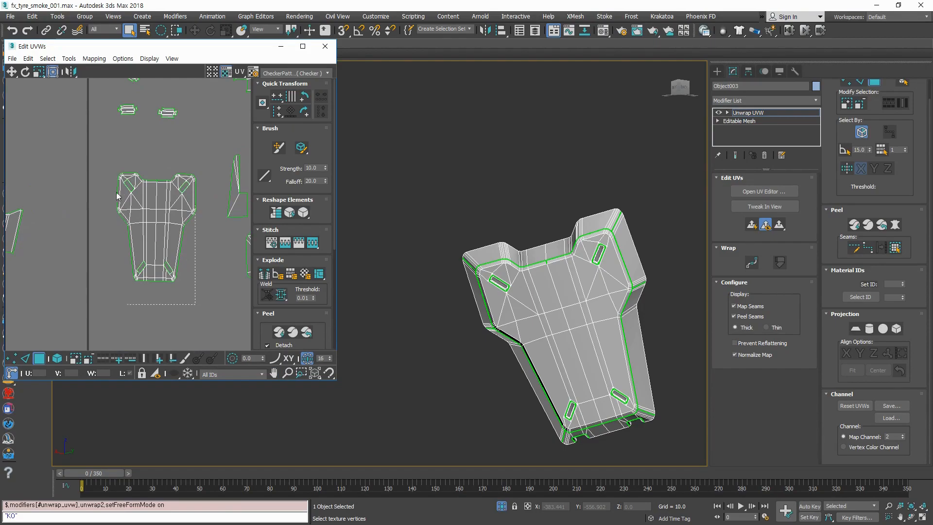
{"action": "left_click_drag", "start_coordinate": [195, 303], "coordinate": [106, 152]}
{"action": "scroll", "coordinate": [174, 232], "scroll_direction": "up", "scroll_amount": 4}
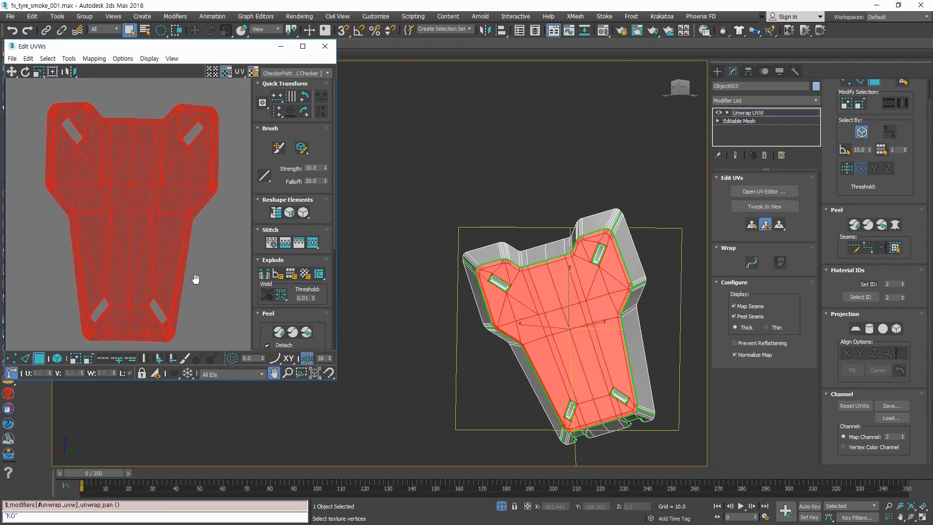
{"action": "scroll", "coordinate": [170, 230], "scroll_direction": "down", "scroll_amount": 3}
{"action": "left_click", "coordinate": [222, 328]}
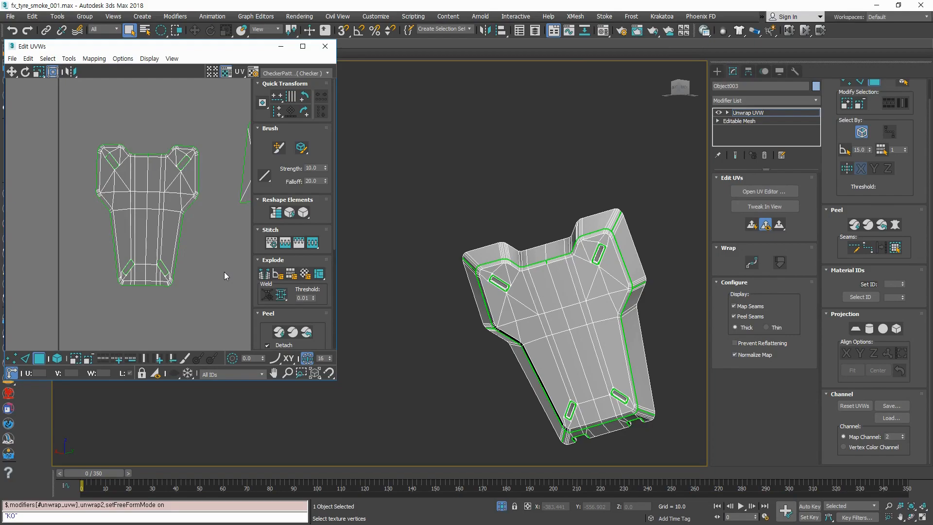
Step: Examine the front-face cluster's symmetry, slots and outline beside the neighbouring UV clusters
{"action": "scroll", "coordinate": [182, 155], "scroll_direction": "up", "scroll_amount": 6}
{"action": "scroll", "coordinate": [182, 172], "scroll_direction": "down", "scroll_amount": 8}
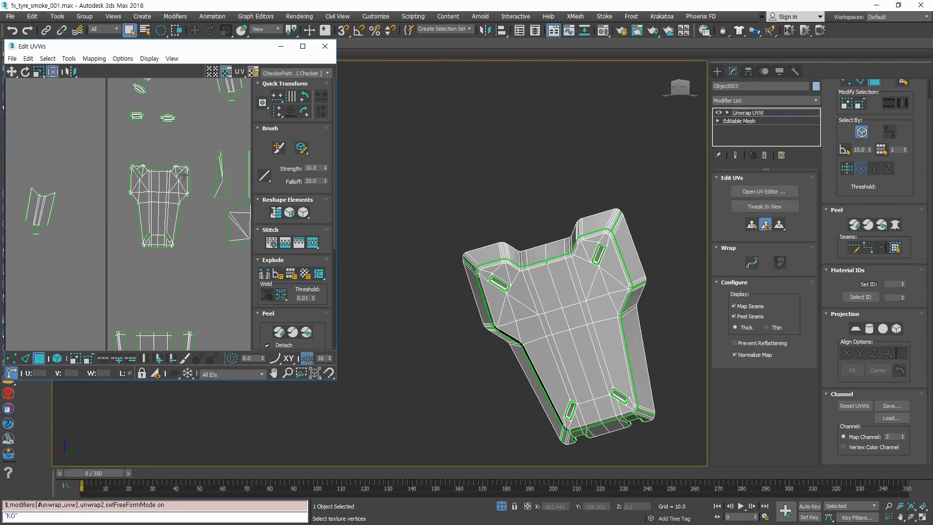
{"action": "middle_click_drag", "start_coordinate": [159, 238], "coordinate": [146, 252]}
{"action": "middle_click_drag", "start_coordinate": [45, 258], "coordinate": [88, 256]}
{"action": "middle_click_drag", "start_coordinate": [161, 260], "coordinate": [139, 278]}
{"action": "scroll", "coordinate": [128, 264], "scroll_direction": "down", "scroll_amount": 1}
{"action": "scroll", "coordinate": [171, 215], "scroll_direction": "up", "scroll_amount": 3}
{"action": "scroll", "coordinate": [172, 215], "scroll_direction": "down", "scroll_amount": 3}
{"action": "left_click_drag", "start_coordinate": [142, 295], "coordinate": [95, 207]}
{"action": "left_click", "coordinate": [135, 276]}
{"action": "scroll", "coordinate": [129, 218], "scroll_direction": "up", "scroll_amount": 3}
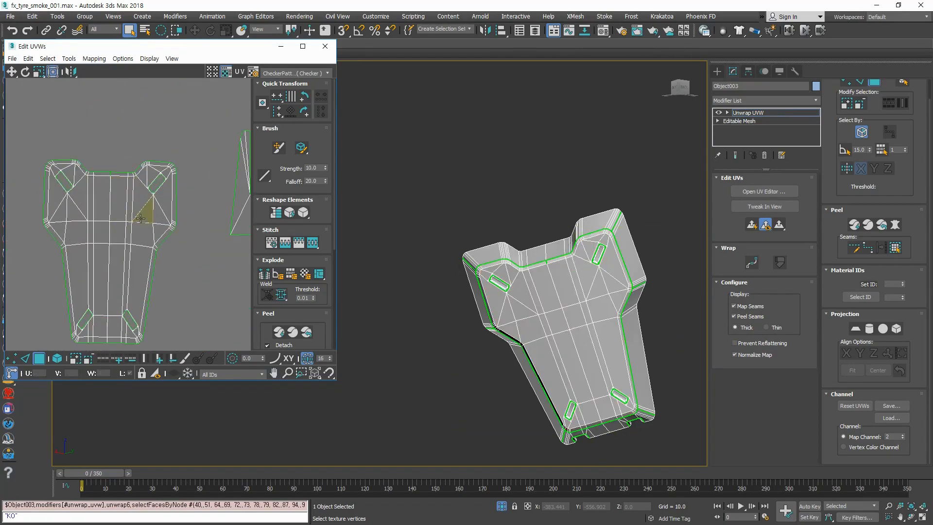
{"action": "left_click_drag", "start_coordinate": [105, 263], "coordinate": [167, 206]}
{"action": "left_click", "coordinate": [194, 290]}
{"action": "middle_click_drag", "start_coordinate": [185, 280], "coordinate": [188, 237]}
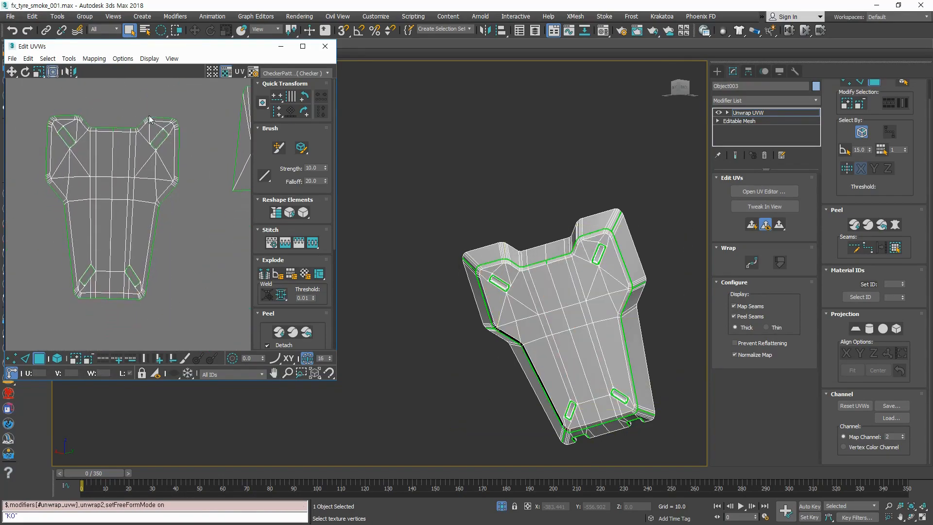
{"action": "left_click_drag", "start_coordinate": [124, 100], "coordinate": [124, 101]}
{"action": "left_click", "coordinate": [203, 103]}
{"action": "left_click_drag", "start_coordinate": [204, 101], "coordinate": [124, 327]}
{"action": "left_click", "coordinate": [178, 294]}
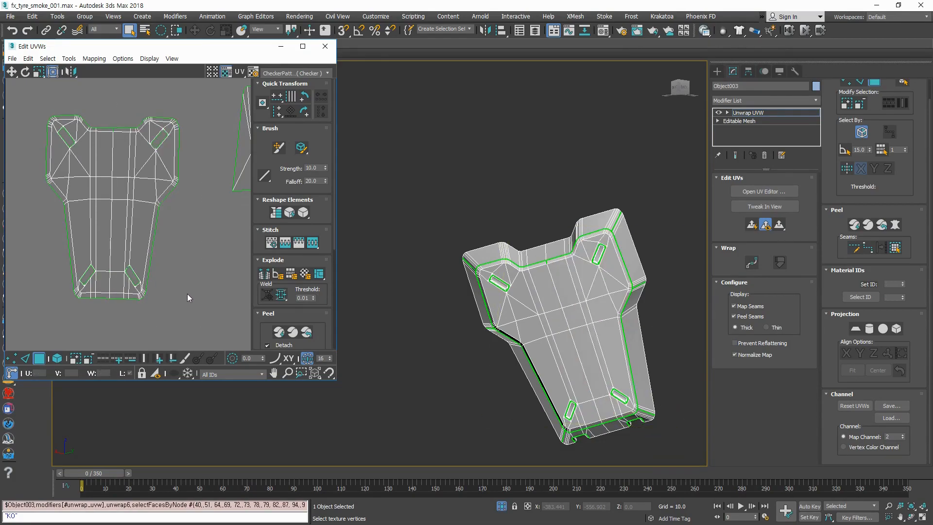
{"action": "scroll", "coordinate": [177, 279], "scroll_direction": "down", "scroll_amount": 7}
{"action": "scroll", "coordinate": [186, 308], "scroll_direction": "up", "scroll_amount": 2}
{"action": "middle_click_drag", "start_coordinate": [186, 313], "coordinate": [181, 295]}
{"action": "scroll", "coordinate": [147, 199], "scroll_direction": "up", "scroll_amount": 4}
{"action": "scroll", "coordinate": [73, 209], "scroll_direction": "up", "scroll_amount": 4}
{"action": "scroll", "coordinate": [81, 173], "scroll_direction": "down", "scroll_amount": 6}
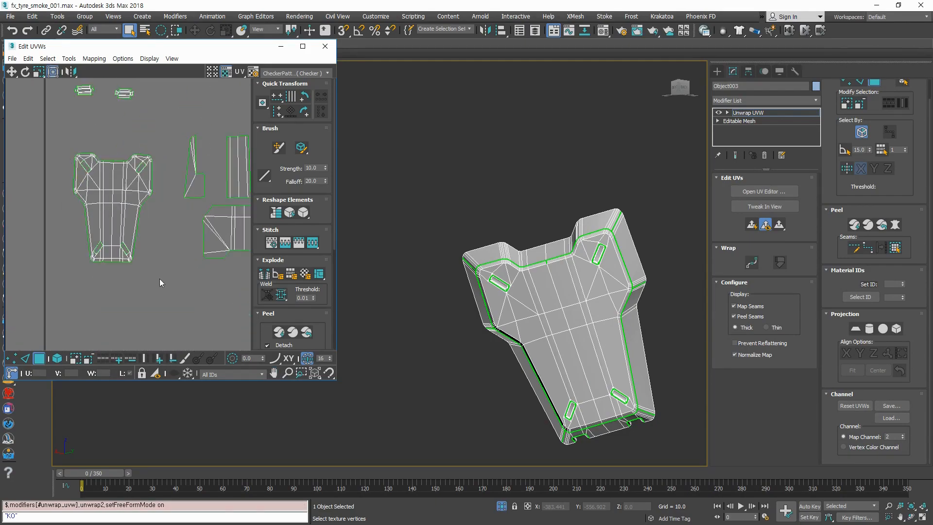
Step: Relax the front-face cluster by polygon angles with 100 iterations and amount 0.1, and clear the selection
{"action": "left_click_drag", "start_coordinate": [152, 269], "coordinate": [153, 267]}
{"action": "left_click", "coordinate": [69, 58]}
{"action": "left_click", "coordinate": [85, 194]}
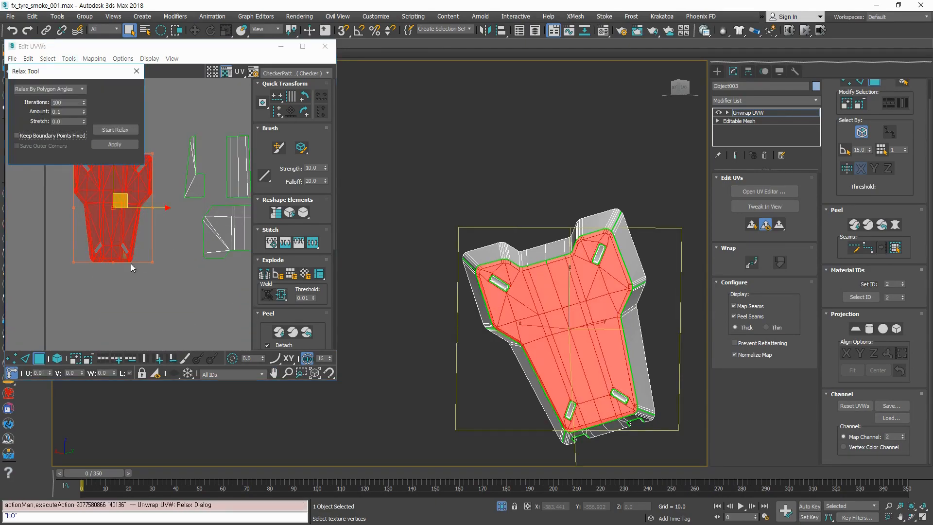
{"action": "scroll", "coordinate": [183, 273], "scroll_direction": "up", "scroll_amount": 4}
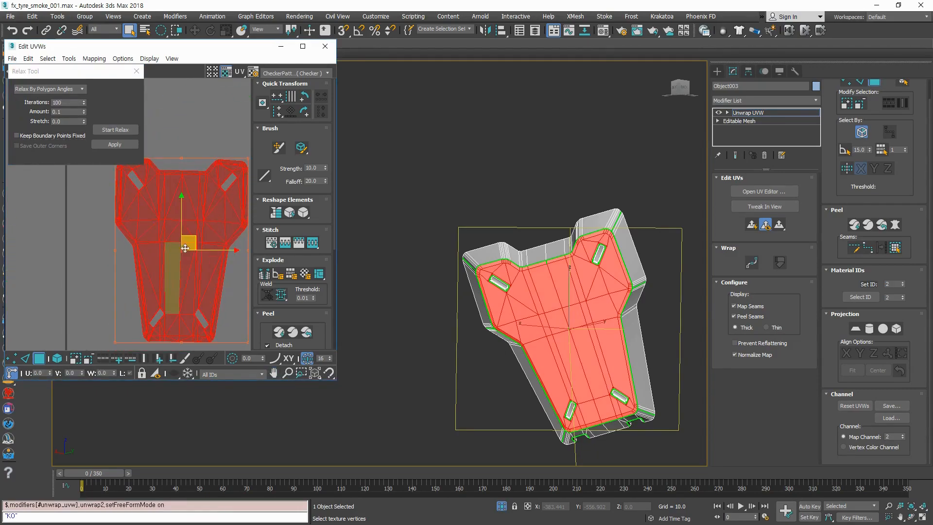
{"action": "left_click", "coordinate": [128, 129]}
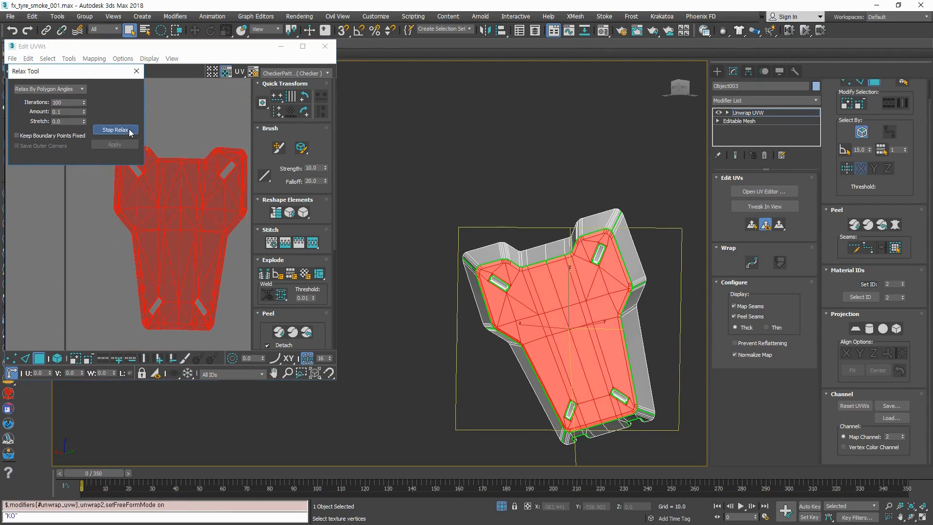
{"action": "left_click", "coordinate": [130, 131]}
{"action": "left_click", "coordinate": [235, 257]}
Step: Examine the relaxed front-face cluster's corners, slots and outline, and close the Relax Tool
{"action": "scroll", "coordinate": [158, 307], "scroll_direction": "up", "scroll_amount": 6}
{"action": "middle_click_drag", "start_coordinate": [235, 314], "coordinate": [63, 236]}
{"action": "middle_click_drag", "start_coordinate": [177, 285], "coordinate": [88, 219]}
{"action": "scroll", "coordinate": [177, 259], "scroll_direction": "down", "scroll_amount": 5}
{"action": "middle_click_drag", "start_coordinate": [192, 227], "coordinate": [193, 225]}
{"action": "scroll", "coordinate": [194, 225], "scroll_direction": "down", "scroll_amount": 2}
{"action": "middle_click_drag", "start_coordinate": [193, 87], "coordinate": [154, 233]}
{"action": "middle_click_drag", "start_coordinate": [76, 294], "coordinate": [158, 269]}
{"action": "middle_click_drag", "start_coordinate": [159, 200], "coordinate": [165, 229]}
{"action": "left_click", "coordinate": [136, 71]}
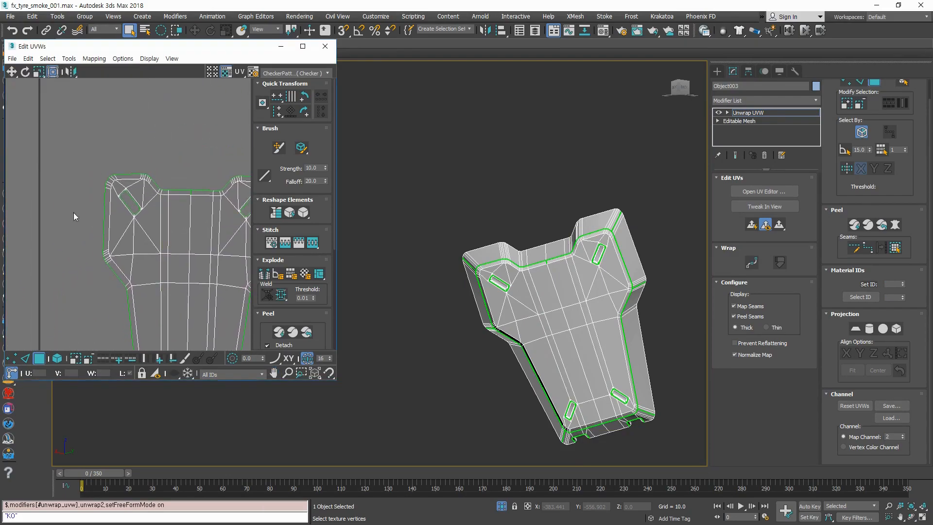
Step: Move the relaxed front-face cluster down, farther from the small slot clusters, and clear the selection
{"action": "scroll", "coordinate": [78, 203], "scroll_direction": "down", "scroll_amount": 3}
{"action": "middle_click_drag", "start_coordinate": [136, 280], "coordinate": [154, 224]}
{"action": "left_click_drag", "start_coordinate": [72, 153], "coordinate": [139, 256]}
{"action": "scroll", "coordinate": [138, 258], "scroll_direction": "down", "scroll_amount": 4}
{"action": "middle_click_drag", "start_coordinate": [161, 300], "coordinate": [151, 203]}
{"action": "middle_click_drag", "start_coordinate": [142, 143], "coordinate": [147, 204]}
{"action": "left_click_drag", "start_coordinate": [133, 179], "coordinate": [132, 197]}
{"action": "left_click", "coordinate": [157, 238]}
{"action": "scroll", "coordinate": [115, 204], "scroll_direction": "up", "scroll_amount": 5}
{"action": "left_click_drag", "start_coordinate": [180, 283], "coordinate": [193, 300]}
{"action": "left_click", "coordinate": [214, 298]}
{"action": "left_click_drag", "start_coordinate": [106, 159], "coordinate": [105, 158]}
{"action": "left_click", "coordinate": [192, 298]}
{"action": "scroll", "coordinate": [201, 277], "scroll_direction": "down", "scroll_amount": 2}
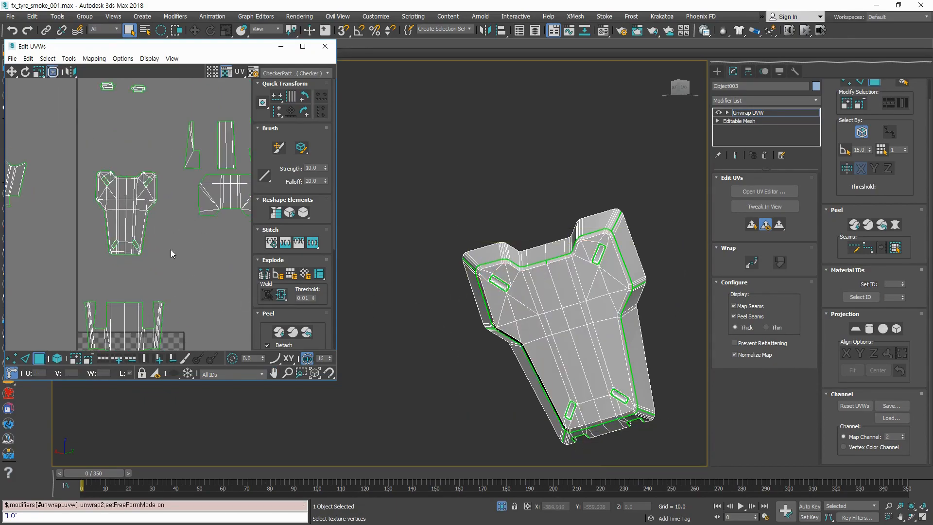
Step: Select the three strips and the wide block beneath them to check their coverage on the model
{"action": "middle_click_drag", "start_coordinate": [188, 215], "coordinate": [117, 259]}
{"action": "left_click_drag", "start_coordinate": [172, 236], "coordinate": [105, 166]}
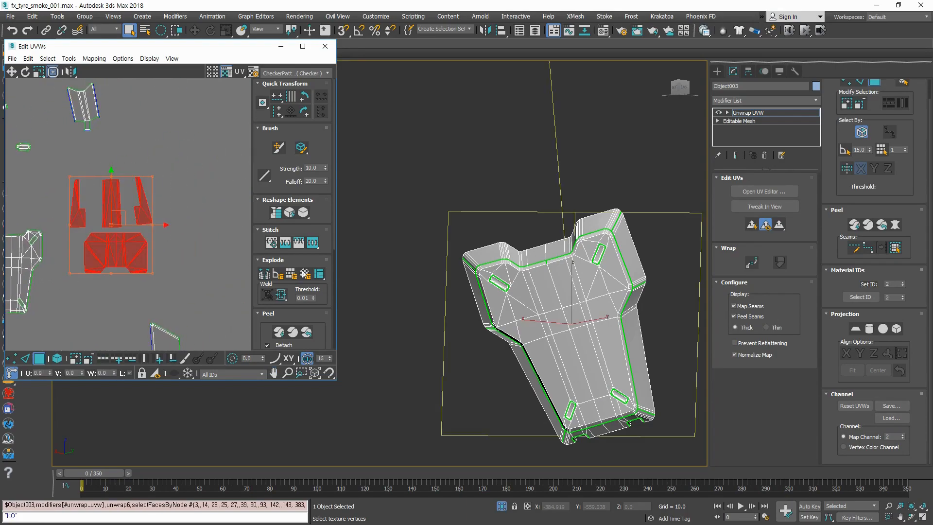
{"action": "left_click", "coordinate": [169, 298]}
{"action": "scroll", "coordinate": [98, 229], "scroll_direction": "up", "scroll_amount": 6}
{"action": "middle_click_drag", "start_coordinate": [141, 273], "coordinate": [156, 222]}
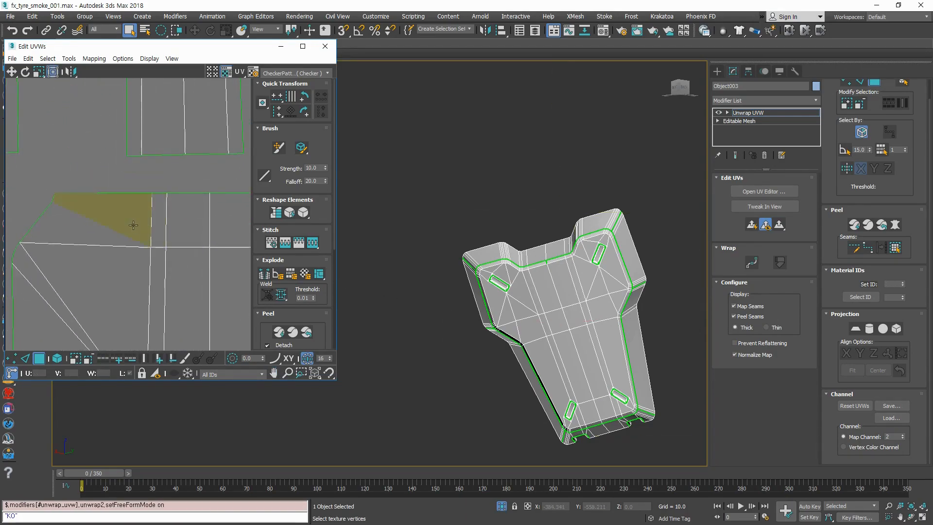
Step: Stitch the left strip to the wide back-face block along the left segment of the block's upper edge
{"action": "scroll", "coordinate": [134, 224], "scroll_direction": "up", "scroll_amount": 2}
{"action": "key", "text": "2"}
{"action": "scroll", "coordinate": [124, 192], "scroll_direction": "down", "scroll_amount": 3}
{"action": "middle_click_drag", "start_coordinate": [124, 192], "coordinate": [131, 236]}
{"action": "left_click", "coordinate": [123, 226]}
{"action": "scroll", "coordinate": [130, 248], "scroll_direction": "down", "scroll_amount": 5}
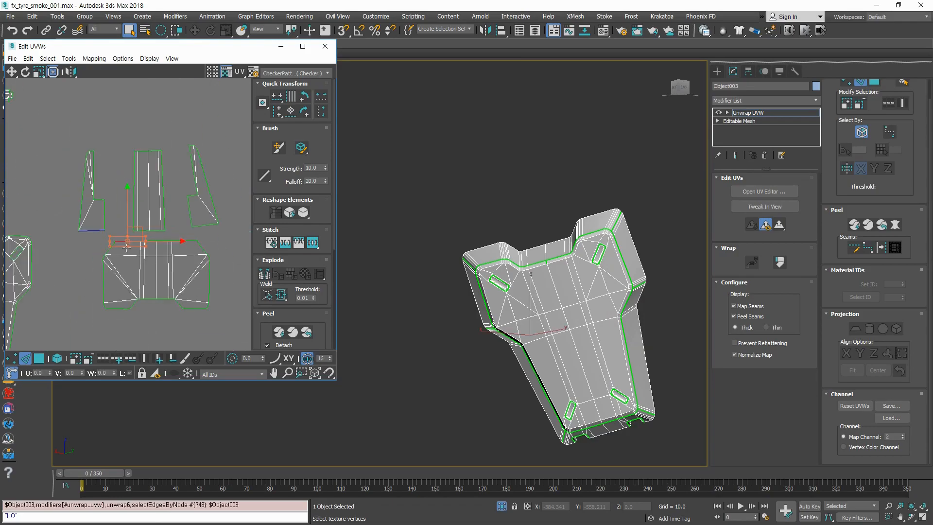
{"action": "left_click", "coordinate": [311, 245]}
{"action": "left_click", "coordinate": [110, 316]}
Step: Stitch the right strip to the wide back-face block along the right segment of the block's upper edge
{"action": "scroll", "coordinate": [182, 232], "scroll_direction": "up", "scroll_amount": 4}
{"action": "left_click_drag", "start_coordinate": [194, 276], "coordinate": [188, 243]}
{"action": "left_click", "coordinate": [314, 247]}
{"action": "left_click", "coordinate": [232, 179]}
{"action": "scroll", "coordinate": [232, 180], "scroll_direction": "down", "scroll_amount": 4}
Step: Select the central edge segments along the back-face block's upper side and stitch the middle strip to them
{"action": "middle_click_drag", "start_coordinate": [232, 179], "coordinate": [224, 255]}
{"action": "scroll", "coordinate": [176, 287], "scroll_direction": "up", "scroll_amount": 4}
{"action": "left_click", "coordinate": [172, 276]}
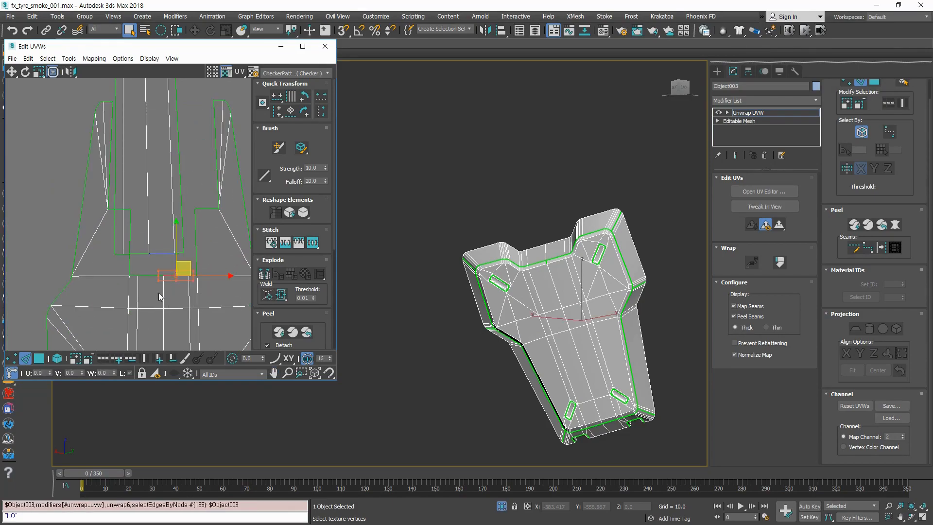
{"action": "scroll", "coordinate": [144, 280], "scroll_direction": "up", "scroll_amount": 4}
{"action": "left_click", "coordinate": [158, 269], "text": "ctrl"}
{"action": "left_click", "coordinate": [121, 269], "text": "ctrl"}
{"action": "middle_click_drag", "start_coordinate": [180, 291], "coordinate": [77, 296]}
{"action": "left_click", "coordinate": [148, 274], "text": "ctrl"}
{"action": "left_click_drag", "start_coordinate": [168, 230], "coordinate": [140, 259], "text": "ctrl"}
{"action": "middle_click_drag", "start_coordinate": [86, 251], "coordinate": [230, 280]}
{"action": "left_click", "coordinate": [316, 245]}
{"action": "left_click", "coordinate": [310, 242]}
{"action": "scroll", "coordinate": [205, 266], "scroll_direction": "down", "scroll_amount": 3}
{"action": "left_click", "coordinate": [205, 267]}
Step: Try to relax the joined back-face cluster by polygon angles, undo the relax and close the Relax Tool
{"action": "scroll", "coordinate": [205, 266], "scroll_direction": "down", "scroll_amount": 2}
{"action": "middle_click_drag", "start_coordinate": [153, 328], "coordinate": [188, 292]}
{"action": "key", "text": "3"}
{"action": "scroll", "coordinate": [212, 251], "scroll_direction": "down", "scroll_amount": 4}
{"action": "left_click_drag", "start_coordinate": [224, 279], "coordinate": [133, 151]}
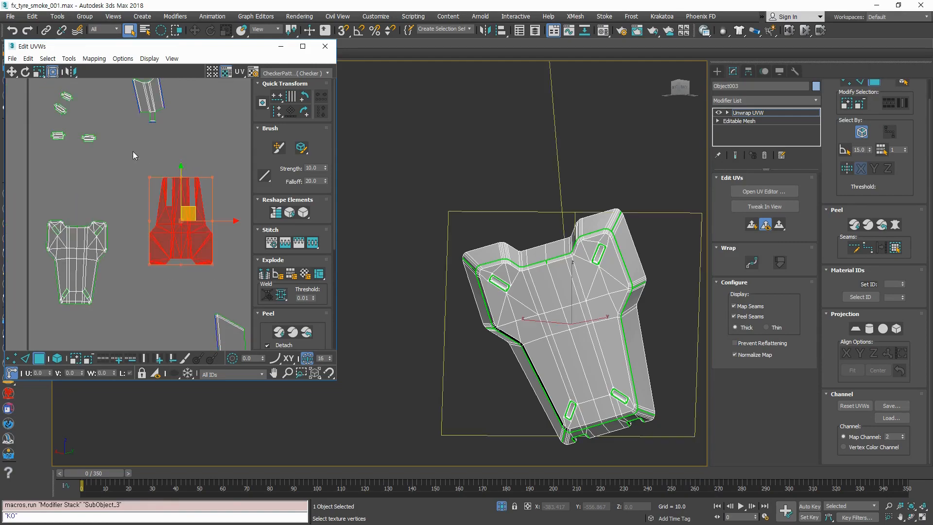
{"action": "left_click", "coordinate": [68, 58]}
{"action": "left_click", "coordinate": [109, 219]}
{"action": "left_click", "coordinate": [106, 133]}
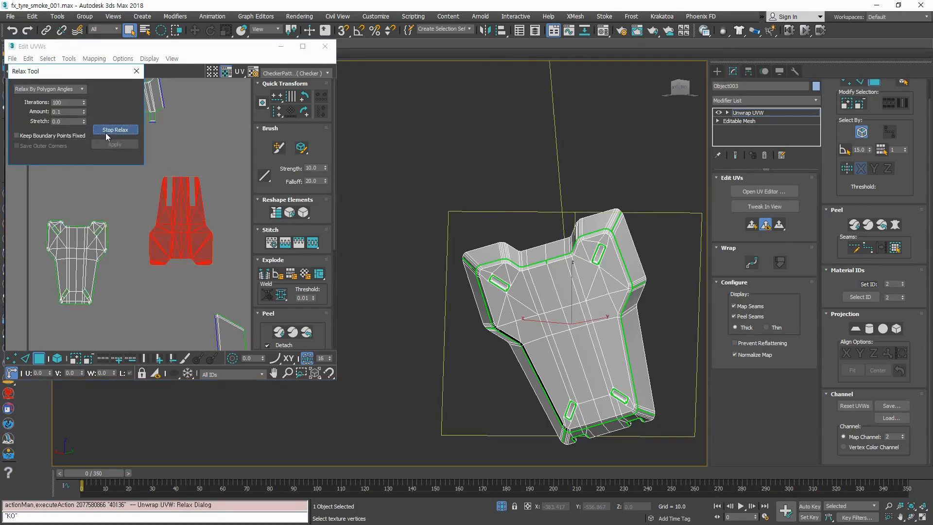
{"action": "left_click", "coordinate": [106, 133]}
{"action": "middle_click_drag", "start_coordinate": [239, 242], "coordinate": [224, 282]}
{"action": "key", "text": "ctrl+z"}
{"action": "left_click", "coordinate": [225, 282]}
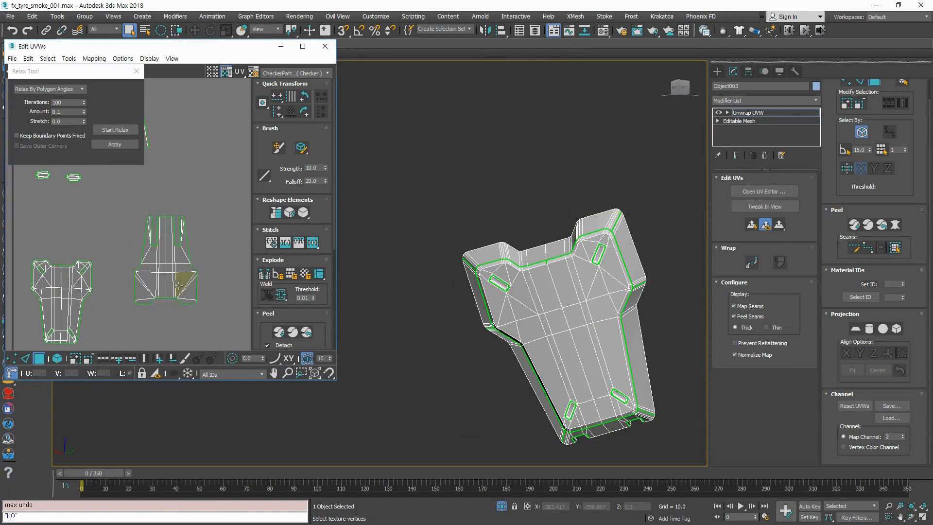
{"action": "left_click", "coordinate": [167, 263]}
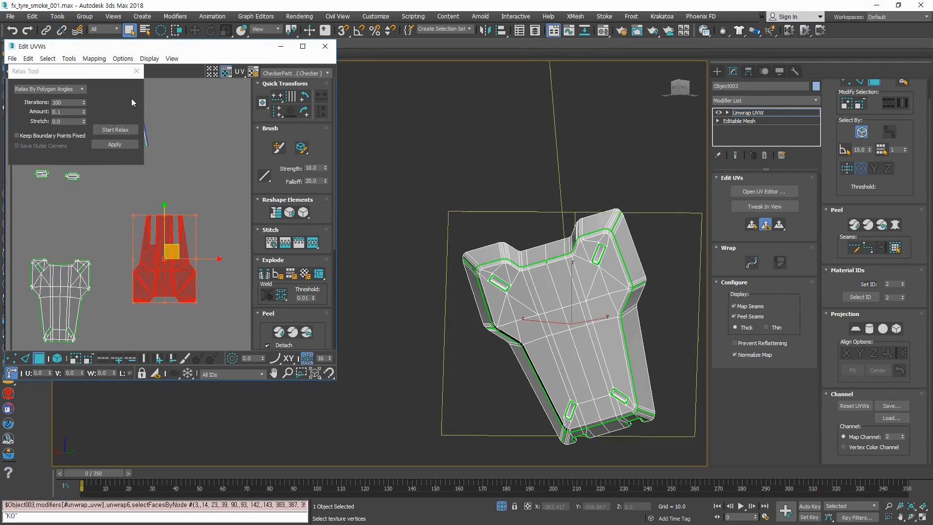
{"action": "left_click", "coordinate": [136, 72]}
{"action": "left_click", "coordinate": [205, 230]}
Step: Move the joined back-face cluster up and slightly right, away from the front-face cluster
{"action": "middle_click_drag", "start_coordinate": [205, 229], "coordinate": [207, 190]}
{"action": "left_click_drag", "start_coordinate": [190, 140], "coordinate": [144, 244]}
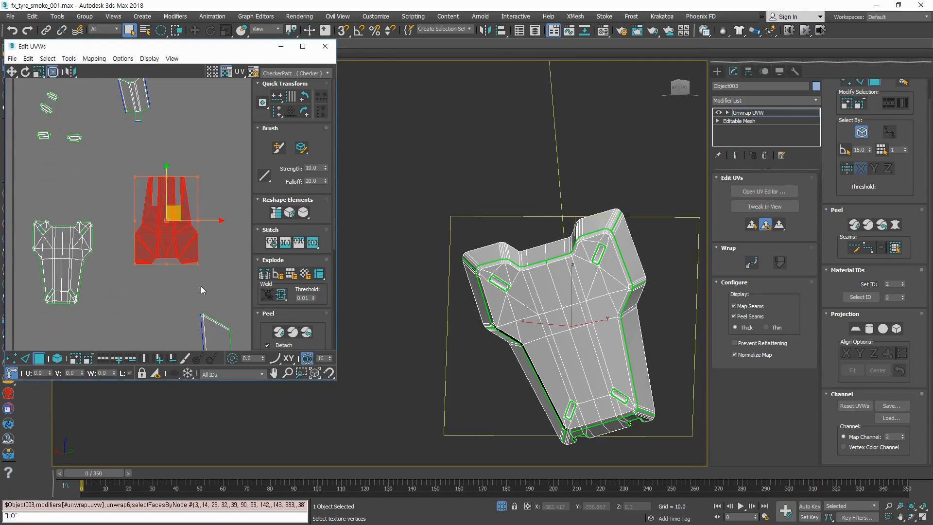
{"action": "left_click_drag", "start_coordinate": [174, 206], "coordinate": [188, 184]}
{"action": "left_click", "coordinate": [147, 293]}
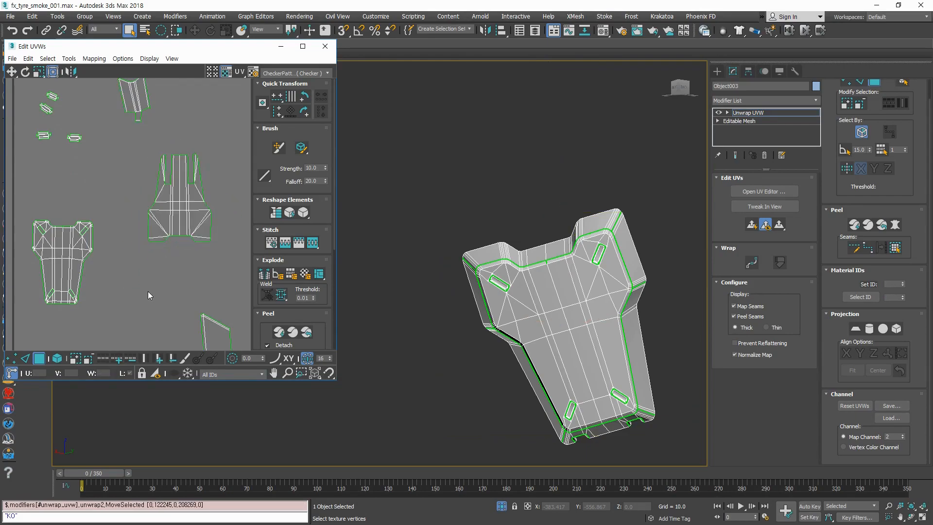
Step: Select all polygons of the front-face cluster to check their coverage and clear the selection
{"action": "scroll", "coordinate": [147, 292], "scroll_direction": "down", "scroll_amount": 4}
{"action": "middle_click_drag", "start_coordinate": [147, 292], "coordinate": [173, 214]}
{"action": "scroll", "coordinate": [158, 219], "scroll_direction": "up", "scroll_amount": 4}
{"action": "scroll", "coordinate": [157, 220], "scroll_direction": "up", "scroll_amount": 5}
{"action": "scroll", "coordinate": [162, 217], "scroll_direction": "down", "scroll_amount": 2}
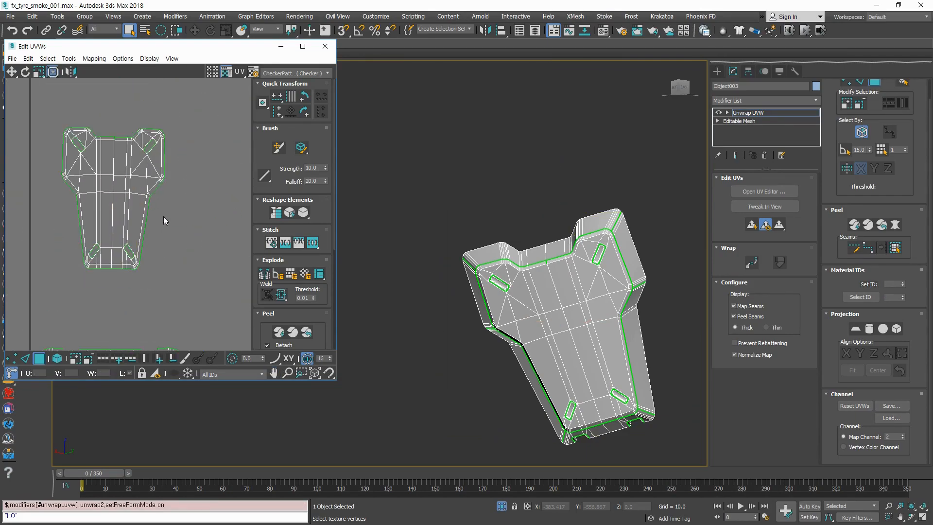
{"action": "left_click_drag", "start_coordinate": [173, 116], "coordinate": [40, 292]}
{"action": "left_click", "coordinate": [157, 306]}
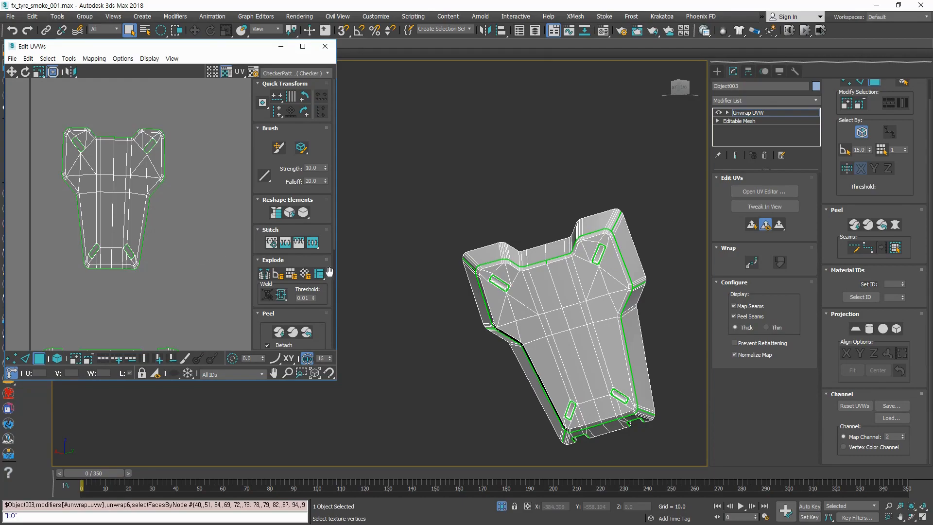
Step: Select side-wall polygons on the model to locate their matching edges on the front-face cluster
{"action": "left_click", "coordinate": [631, 350]}
{"action": "middle_click_drag", "start_coordinate": [631, 350], "coordinate": [504, 288], "text": "alt"}
{"action": "left_click", "coordinate": [573, 316]}
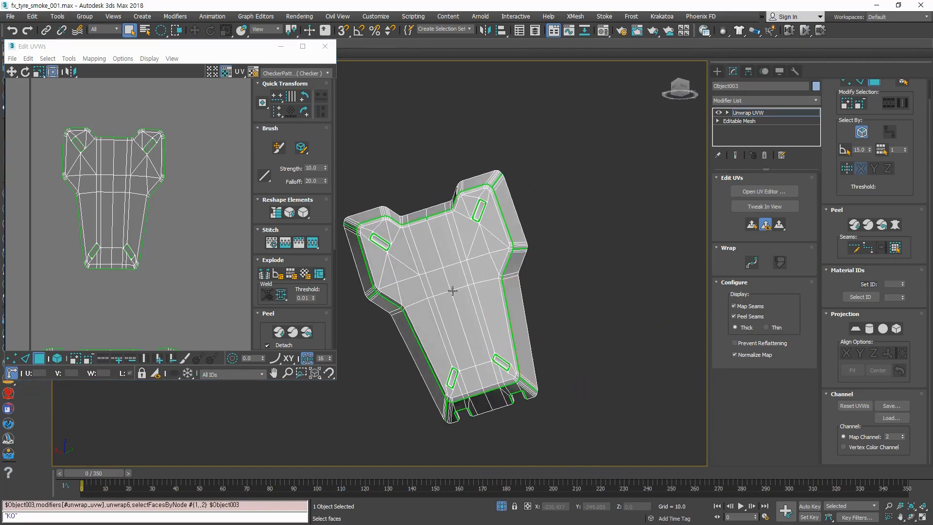
{"action": "left_click", "coordinate": [521, 316]}
{"action": "left_click", "coordinate": [526, 392]}
{"action": "left_click", "coordinate": [179, 284]}
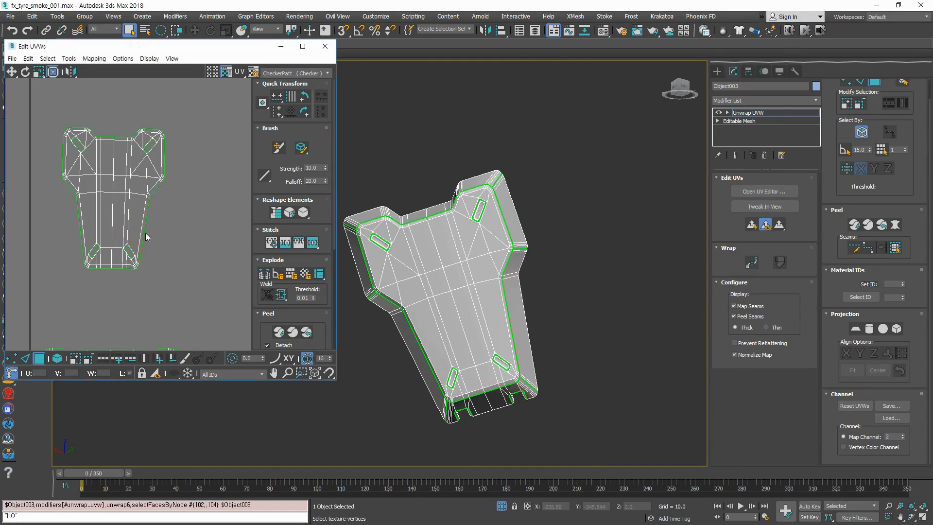
{"action": "left_click", "coordinate": [509, 311]}
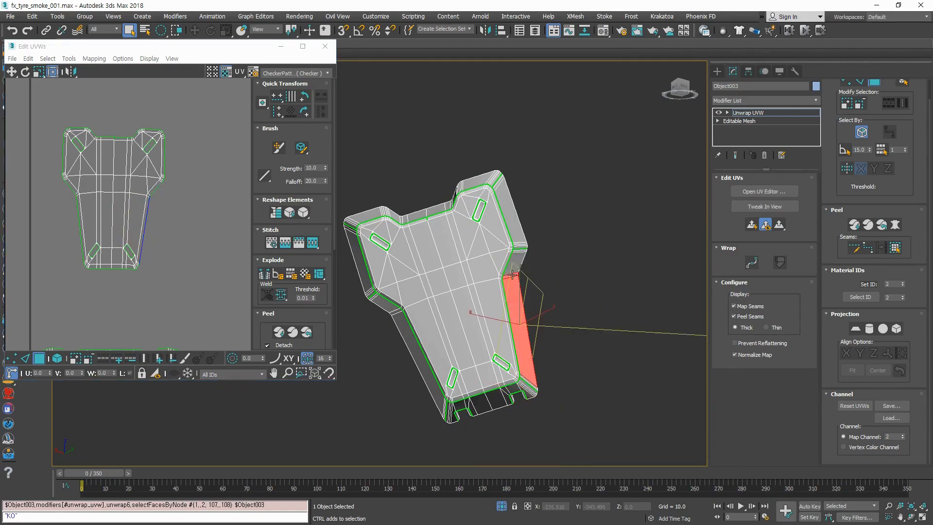
{"action": "left_click", "coordinate": [116, 292]}
Step: Stitch the upper right side wall to the front-face cluster along its long vertical outer edge
{"action": "scroll", "coordinate": [116, 293], "scroll_direction": "up", "scroll_amount": 4}
{"action": "scroll", "coordinate": [97, 243], "scroll_direction": "up", "scroll_amount": 1}
{"action": "scroll", "coordinate": [107, 241], "scroll_direction": "down", "scroll_amount": 4}
{"action": "middle_click_drag", "start_coordinate": [160, 121], "coordinate": [165, 206]}
{"action": "scroll", "coordinate": [165, 206], "scroll_direction": "up", "scroll_amount": 4}
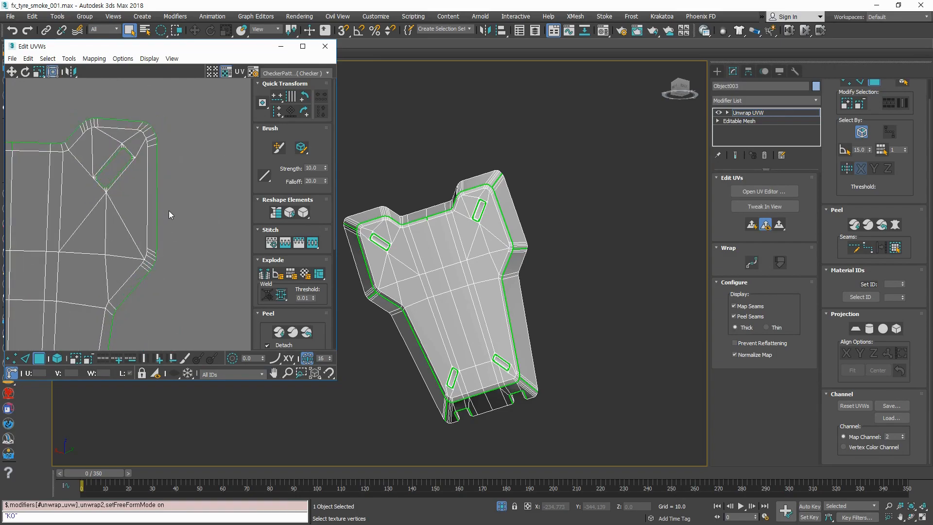
{"action": "key", "text": "2"}
{"action": "left_click_drag", "start_coordinate": [178, 191], "coordinate": [153, 222]}
{"action": "left_click", "coordinate": [311, 243]}
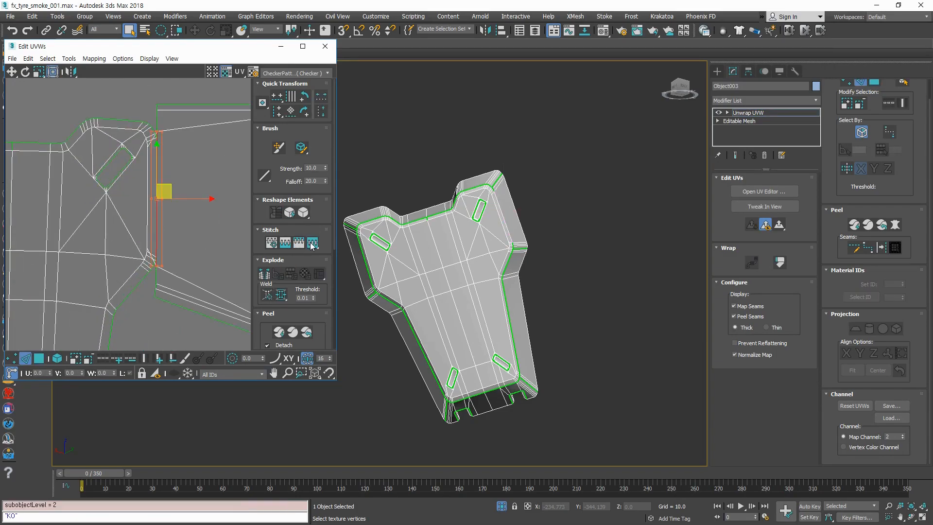
{"action": "left_click", "coordinate": [148, 308]}
Step: Stitch the opposite upper side wall to the front-face cluster along its left vertical outer edge
{"action": "scroll", "coordinate": [149, 308], "scroll_direction": "down", "scroll_amount": 3}
{"action": "middle_click_drag", "start_coordinate": [149, 309], "coordinate": [156, 222]}
{"action": "scroll", "coordinate": [157, 222], "scroll_direction": "up", "scroll_amount": 3}
{"action": "scroll", "coordinate": [167, 252], "scroll_direction": "down", "scroll_amount": 3}
{"action": "scroll", "coordinate": [80, 194], "scroll_direction": "up", "scroll_amount": 3}
{"action": "left_click_drag", "start_coordinate": [109, 219], "coordinate": [56, 224]}
{"action": "key", "text": "ctrl+z"}
{"action": "left_click", "coordinate": [109, 238]}
{"action": "left_click", "coordinate": [310, 246]}
Step: Clear the edge selection and examine the front-face cluster with the side walls attached on both sides
{"action": "middle_click_drag", "start_coordinate": [101, 246], "coordinate": [113, 203]}
{"action": "scroll", "coordinate": [113, 203], "scroll_direction": "down", "scroll_amount": 2}
{"action": "left_click", "coordinate": [107, 285]}
{"action": "scroll", "coordinate": [121, 250], "scroll_direction": "up", "scroll_amount": 2}
{"action": "scroll", "coordinate": [111, 204], "scroll_direction": "down", "scroll_amount": 6}
{"action": "scroll", "coordinate": [182, 236], "scroll_direction": "up", "scroll_amount": 3}
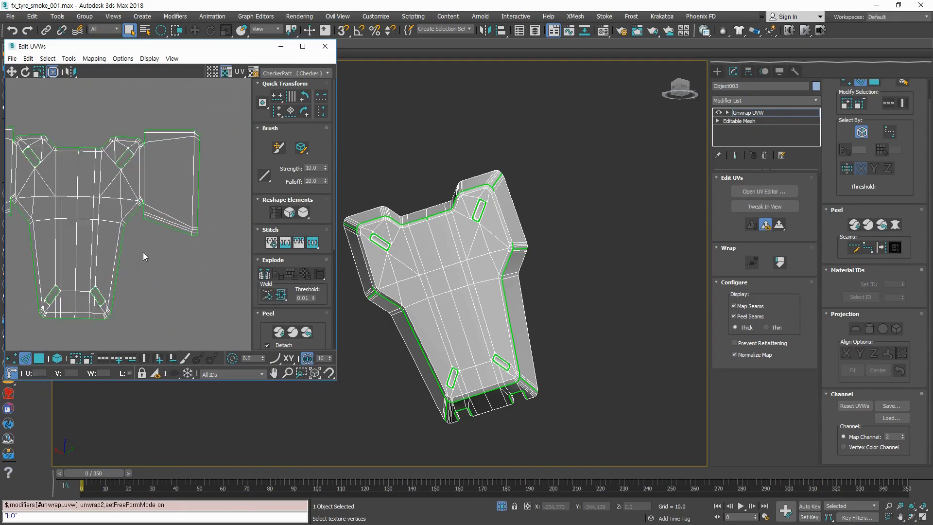
{"action": "middle_click_drag", "start_coordinate": [147, 246], "coordinate": [170, 257]}
{"action": "scroll", "coordinate": [170, 261], "scroll_direction": "down", "scroll_amount": 2}
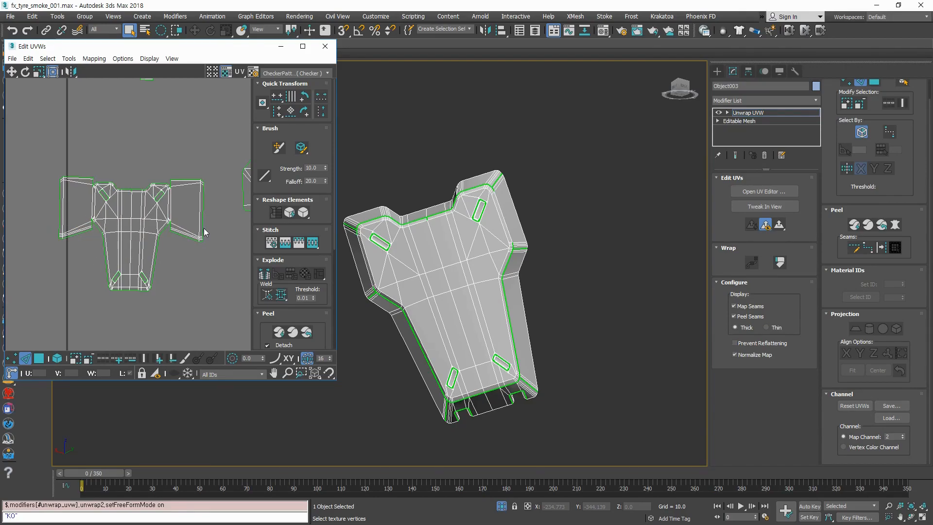
Step: Try relaxing the whole central UV shell and its attached side panels with Relax By Polygon Angles, 100 iterations, amount 0.1
{"action": "middle_click_drag", "start_coordinate": [116, 238], "coordinate": [106, 279]}
{"action": "mouse_move", "coordinate": [63, 145]}
{"action": "left_mouse_down"}
{"action": "mouse_move", "coordinate": [223, 305]}
{"action": "mouse_move", "coordinate": [48, 139]}
{"action": "left_mouse_up"}
{"action": "key", "text": "3"}
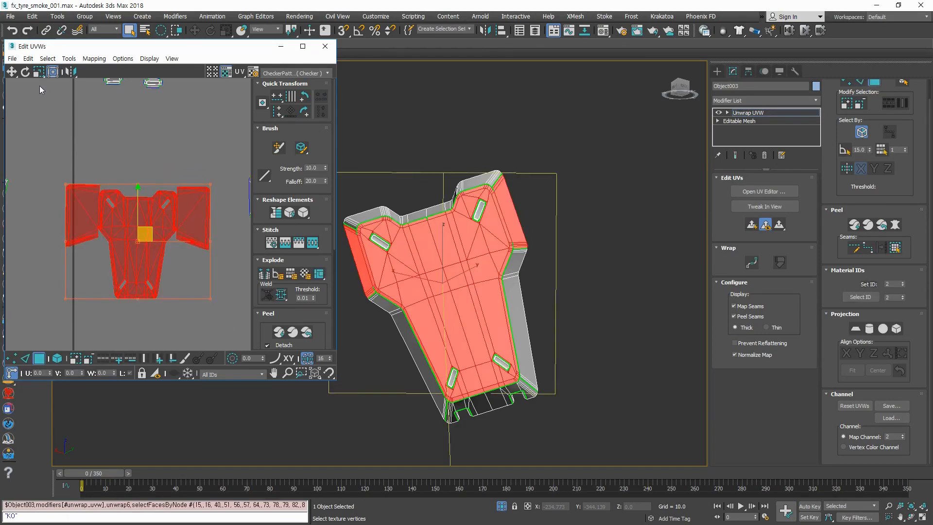
{"action": "left_click", "coordinate": [69, 59]}
{"action": "left_click", "coordinate": [87, 218]}
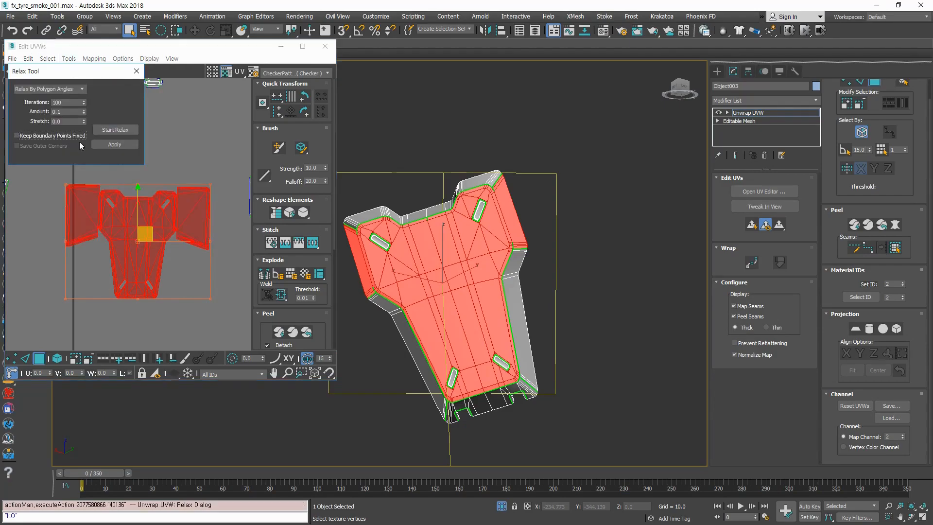
{"action": "left_click", "coordinate": [116, 131]}
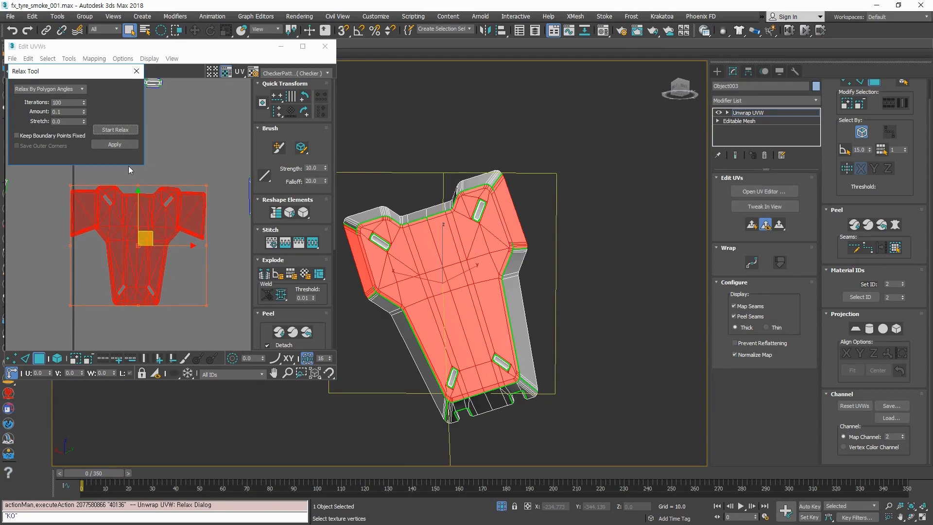
{"action": "key", "text": "ctrl+z"}
{"action": "left_click", "coordinate": [136, 71]}
Step: Undo the earlier attachment of both side panels so the central UV shell stands alone
{"action": "left_click", "coordinate": [104, 163]}
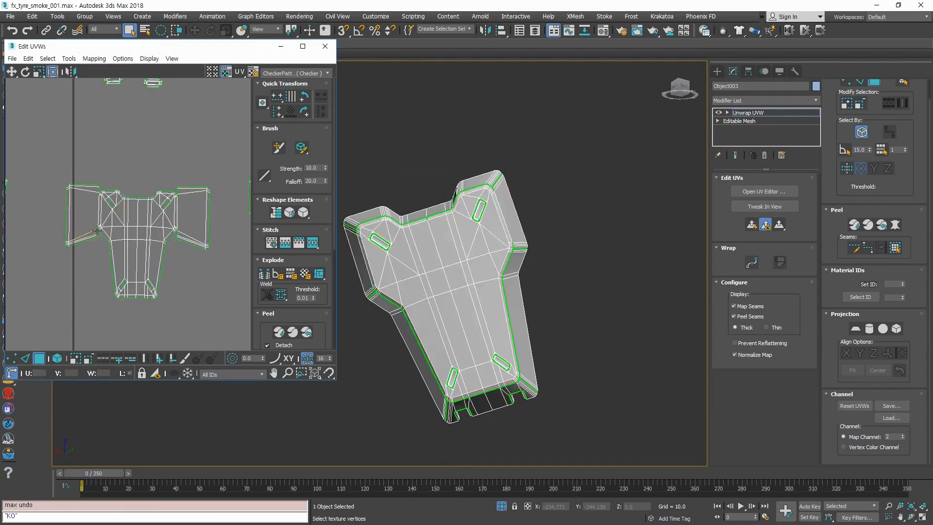
{"action": "scroll", "coordinate": [93, 219], "scroll_direction": "up", "scroll_amount": 2}
{"action": "left_click", "coordinate": [117, 254]}
{"action": "left_click", "coordinate": [118, 254]}
{"action": "key", "text": "ctrl+z"}
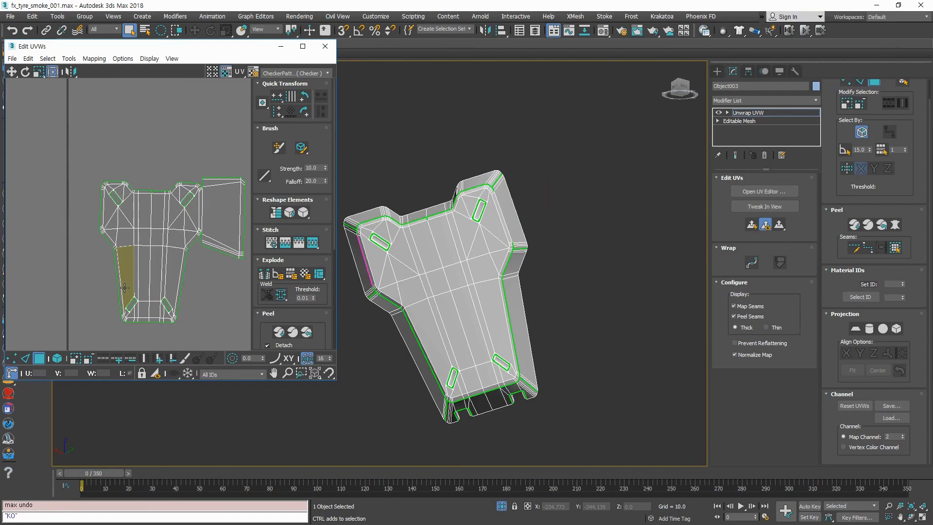
{"action": "key", "text": "ctrl+z"}
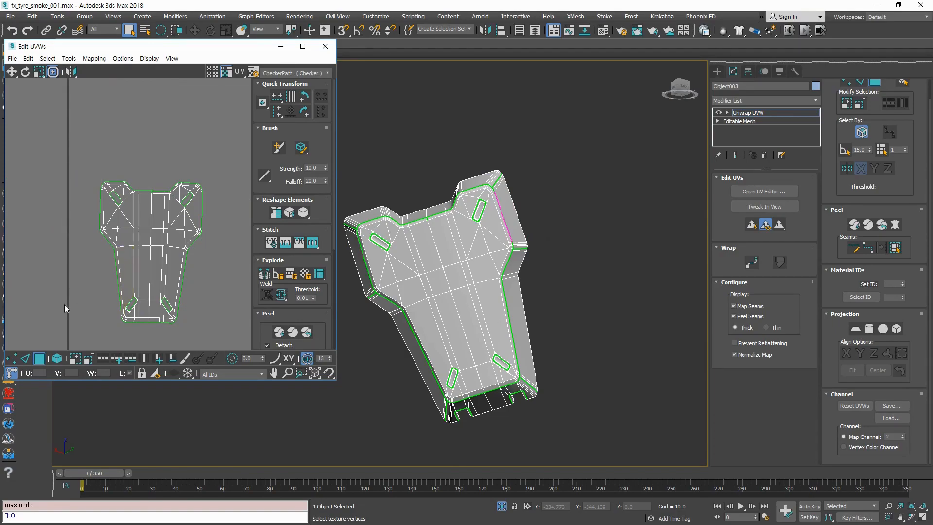
Step: Select the long border edge on the upper right side of the central UV shell
{"action": "scroll", "coordinate": [133, 261], "scroll_direction": "down", "scroll_amount": 3}
{"action": "scroll", "coordinate": [167, 231], "scroll_direction": "up", "scroll_amount": 5}
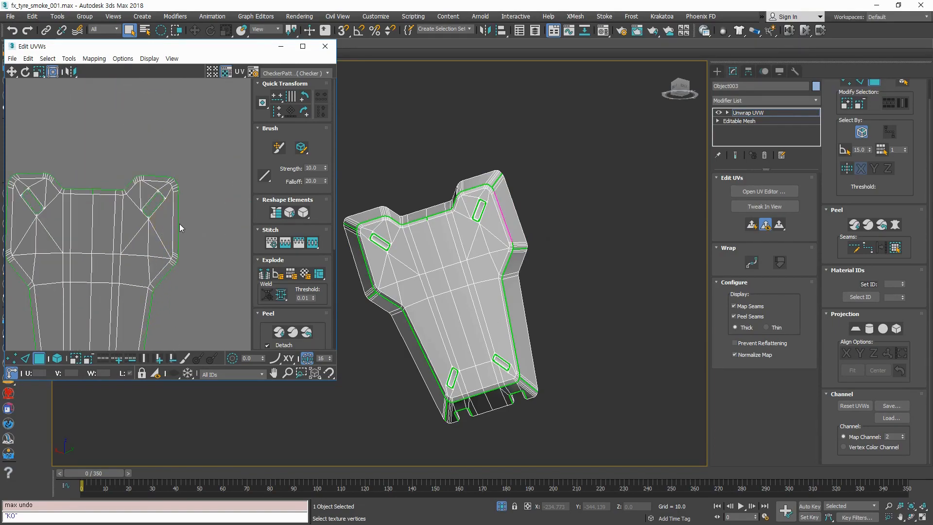
{"action": "key", "text": "2"}
{"action": "left_click", "coordinate": [183, 221]}
{"action": "key", "text": "ctrl+z"}
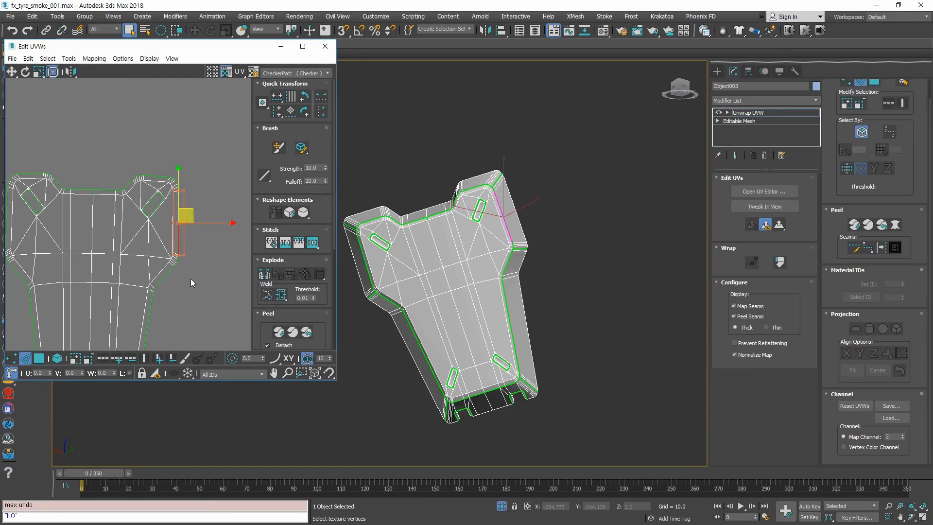
Step: Find the UV panel that shares the selected border edge and move it beside the central shell's upper right side
{"action": "scroll", "coordinate": [178, 286], "scroll_direction": "down", "scroll_amount": 8}
{"action": "middle_click_drag", "start_coordinate": [189, 328], "coordinate": [83, 239]}
{"action": "scroll", "coordinate": [231, 270], "scroll_direction": "up", "scroll_amount": 3}
{"action": "scroll", "coordinate": [97, 251], "scroll_direction": "up", "scroll_amount": 5}
{"action": "middle_click_drag", "start_coordinate": [117, 265], "coordinate": [179, 269]}
{"action": "key", "text": "3"}
{"action": "left_click_drag", "start_coordinate": [127, 221], "coordinate": [117, 216]}
{"action": "scroll", "coordinate": [178, 246], "scroll_direction": "down", "scroll_amount": 5}
{"action": "middle_click_drag", "start_coordinate": [178, 246], "coordinate": [226, 330]}
{"action": "left_click_drag", "start_coordinate": [190, 302], "coordinate": [170, 241]}
Step: Rotate the side panel upright and place its matching edge alongside the central shell's right border
{"action": "scroll", "coordinate": [168, 235], "scroll_direction": "up", "scroll_amount": 6}
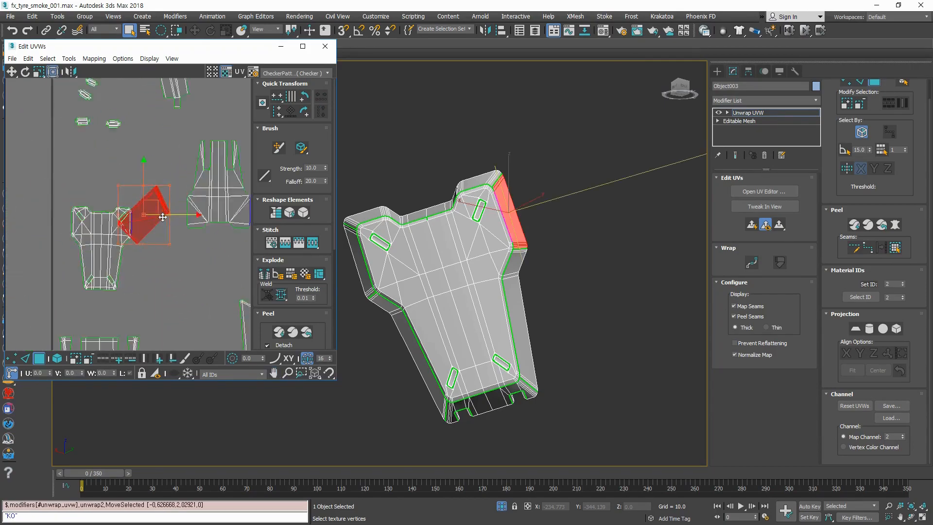
{"action": "left_click_drag", "start_coordinate": [191, 201], "coordinate": [56, 289]}
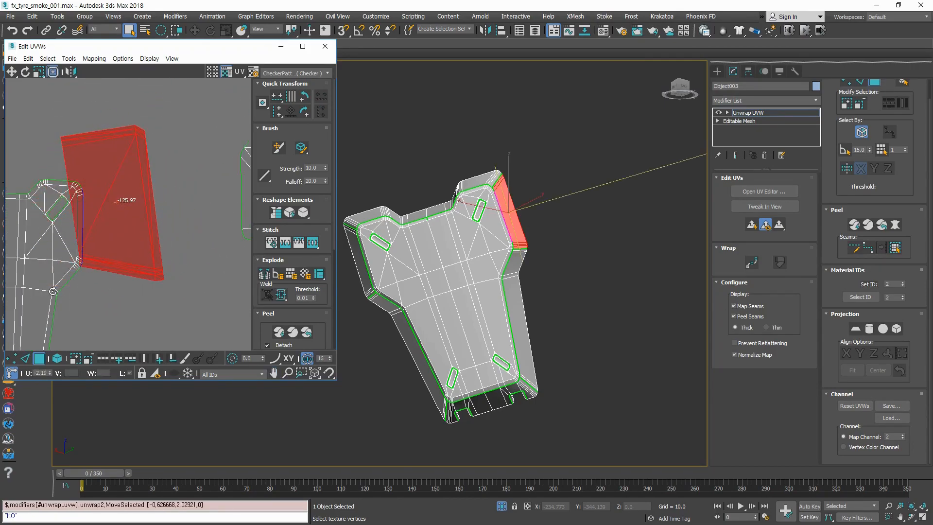
{"action": "left_click_drag", "start_coordinate": [126, 205], "coordinate": [142, 235]}
{"action": "key", "text": "r"}
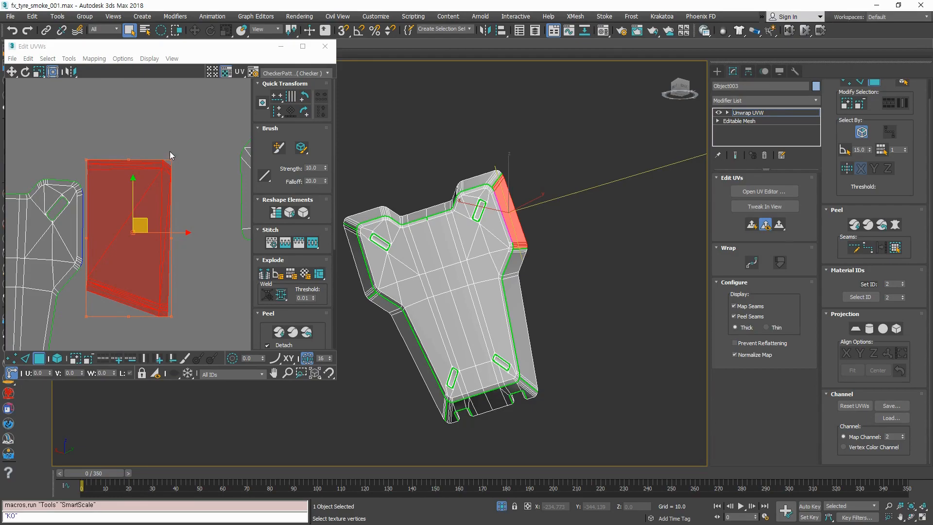
Step: Scale the right panel down to match the central shell's border edge length and align the two edges
{"action": "left_click_drag", "start_coordinate": [170, 159], "coordinate": [101, 243]}
{"action": "scroll", "coordinate": [79, 208], "scroll_direction": "up", "scroll_amount": 5}
{"action": "middle_click_drag", "start_coordinate": [89, 217], "coordinate": [149, 165]}
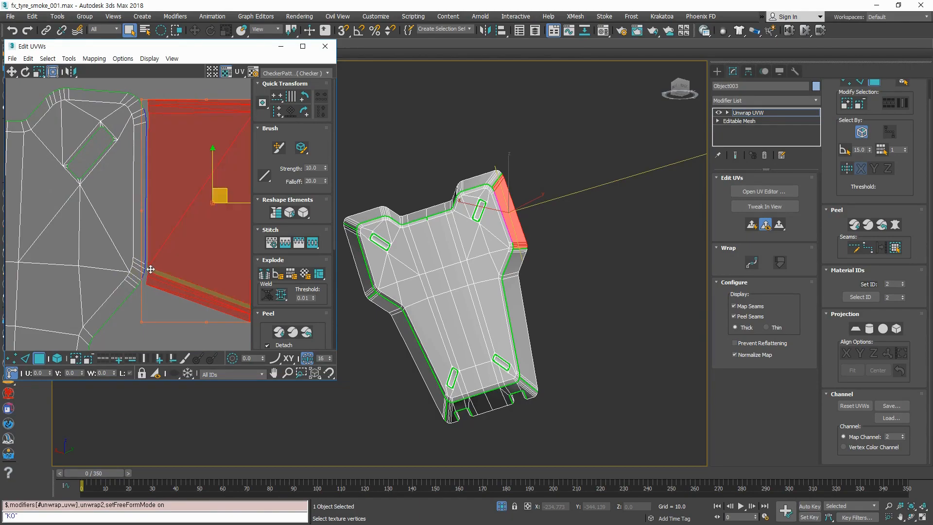
{"action": "left_click_drag", "start_coordinate": [177, 214], "coordinate": [175, 209]}
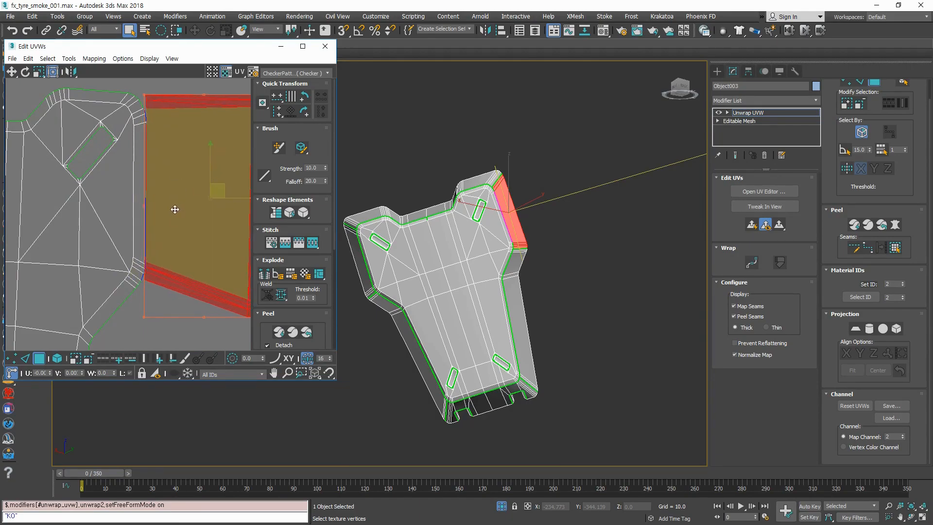
{"action": "middle_click_drag", "start_coordinate": [179, 223], "coordinate": [105, 264]}
{"action": "left_click_drag", "start_coordinate": [196, 134], "coordinate": [189, 163]}
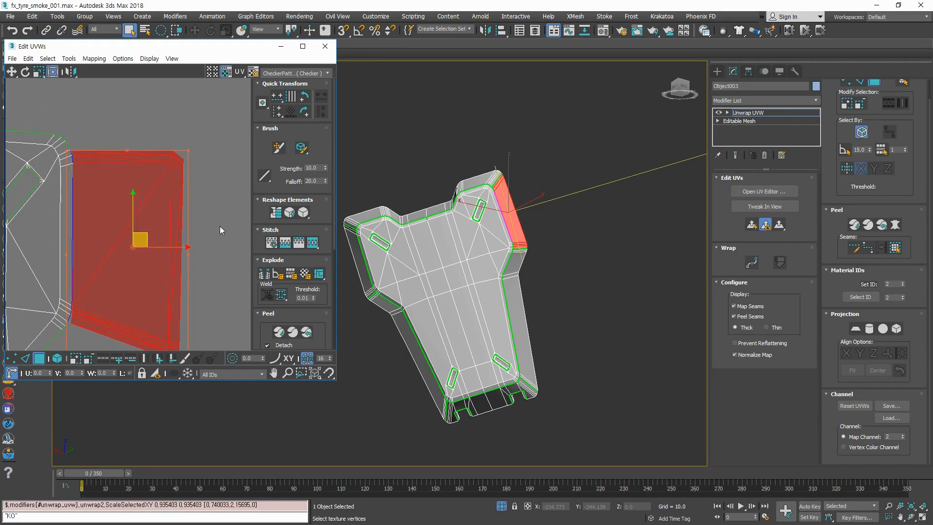
Step: Stitch the right panel to the central shell along their shared vertical edge
{"action": "left_click", "coordinate": [220, 227]}
{"action": "scroll", "coordinate": [71, 271], "scroll_direction": "up", "scroll_amount": 3}
{"action": "scroll", "coordinate": [63, 267], "scroll_direction": "up", "scroll_amount": 2}
{"action": "middle_click_drag", "start_coordinate": [63, 268], "coordinate": [129, 215]}
{"action": "key", "text": "2"}
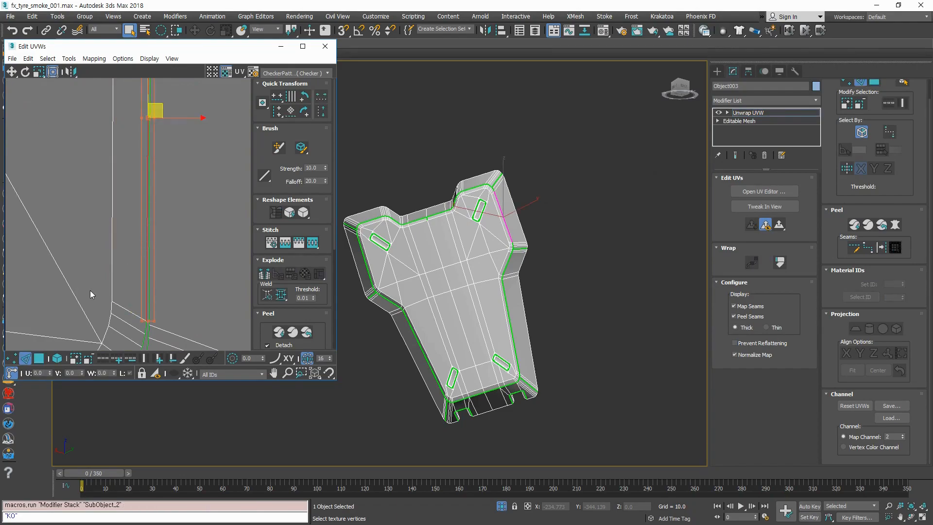
{"action": "left_click", "coordinate": [309, 243]}
{"action": "scroll", "coordinate": [129, 227], "scroll_direction": "down", "scroll_amount": 5}
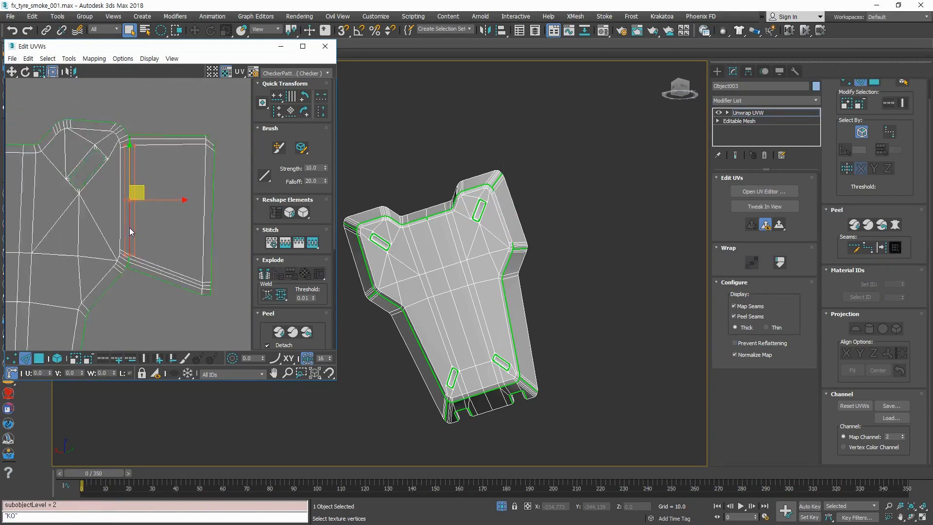
Step: Target weld the split seam vertices at the lower corner between the right panel and the central shell
{"action": "left_click", "coordinate": [176, 311]}
{"action": "scroll", "coordinate": [138, 248], "scroll_direction": "up", "scroll_amount": 8}
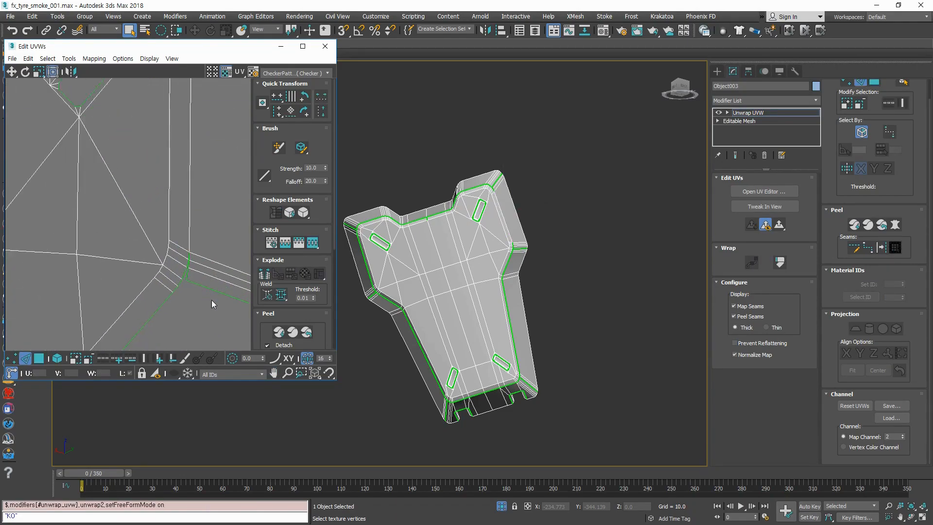
{"action": "key", "text": "1"}
{"action": "middle_click_drag", "start_coordinate": [212, 290], "coordinate": [110, 309]}
{"action": "left_click", "coordinate": [118, 211]}
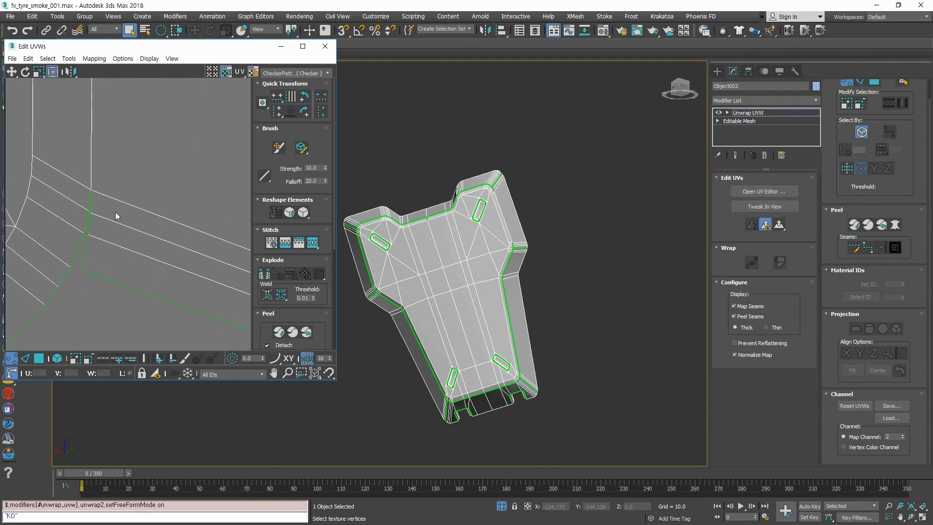
{"action": "left_click", "coordinate": [267, 296]}
{"action": "left_click", "coordinate": [90, 211]}
{"action": "key", "text": "ctrl+z"}
{"action": "scroll", "coordinate": [107, 258], "scroll_direction": "up", "scroll_amount": 5}
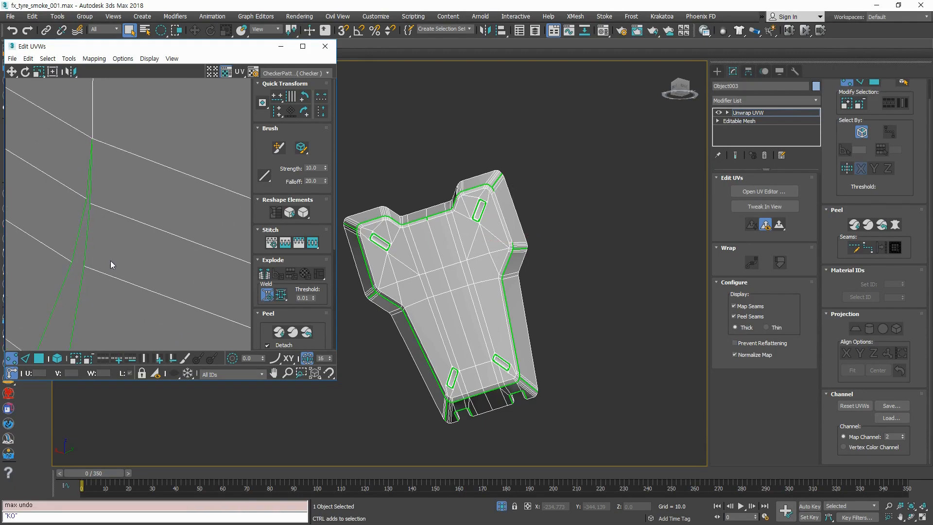
{"action": "left_click", "coordinate": [90, 202]}
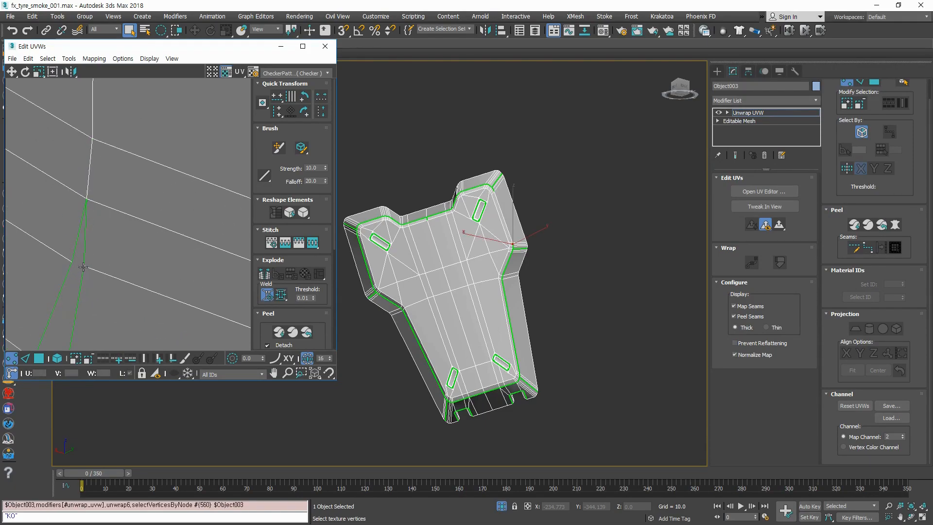
{"action": "key", "text": "ctrl+w"}
{"action": "left_click_drag", "start_coordinate": [129, 285], "coordinate": [96, 276]}
Step: Target weld the split seam vertices at the upper corner between the right panel and the central shell
{"action": "scroll", "coordinate": [111, 304], "scroll_direction": "down", "scroll_amount": 7}
{"action": "middle_click_drag", "start_coordinate": [131, 146], "coordinate": [134, 200]}
{"action": "scroll", "coordinate": [134, 200], "scroll_direction": "up", "scroll_amount": 7}
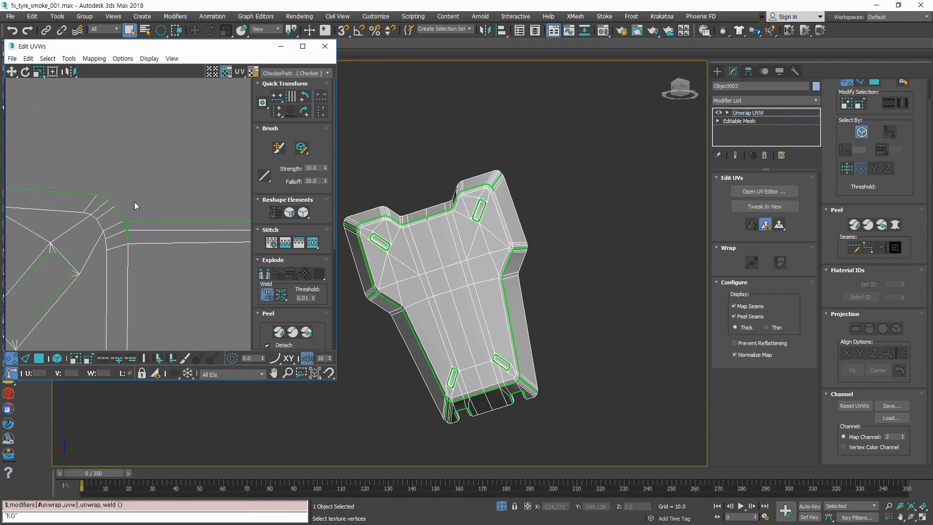
{"action": "left_click_drag", "start_coordinate": [120, 205], "coordinate": [107, 206]}
{"action": "left_click_drag", "start_coordinate": [113, 139], "coordinate": [81, 131]}
Step: Select the long border edge on the upper left side of the central UV shell
{"action": "scroll", "coordinate": [146, 204], "scroll_direction": "down", "scroll_amount": 9}
{"action": "middle_click_drag", "start_coordinate": [41, 307], "coordinate": [149, 222]}
{"action": "scroll", "coordinate": [149, 222], "scroll_direction": "down", "scroll_amount": 3}
{"action": "scroll", "coordinate": [97, 184], "scroll_direction": "up", "scroll_amount": 5}
{"action": "scroll", "coordinate": [96, 184], "scroll_direction": "down", "scroll_amount": 3}
{"action": "key", "text": "2"}
{"action": "scroll", "coordinate": [107, 209], "scroll_direction": "up", "scroll_amount": 4}
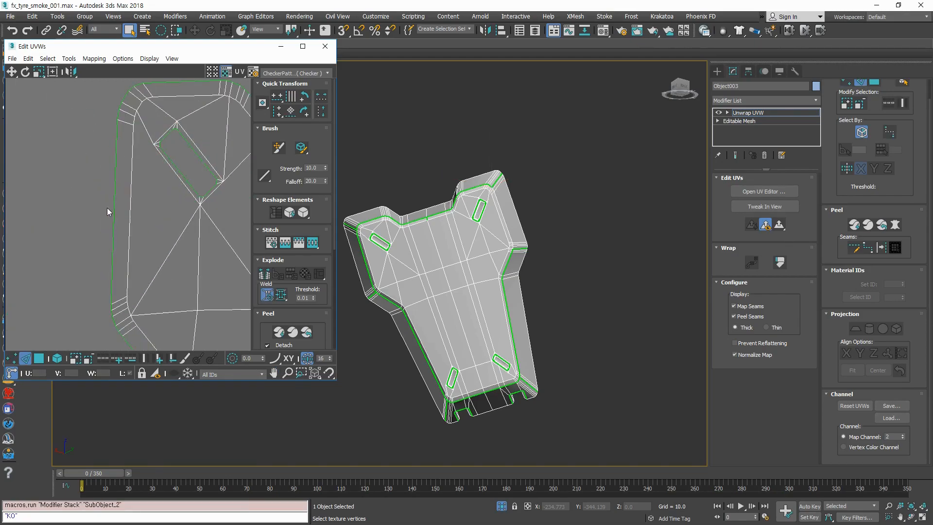
{"action": "scroll", "coordinate": [100, 224], "scroll_direction": "down", "scroll_amount": 7}
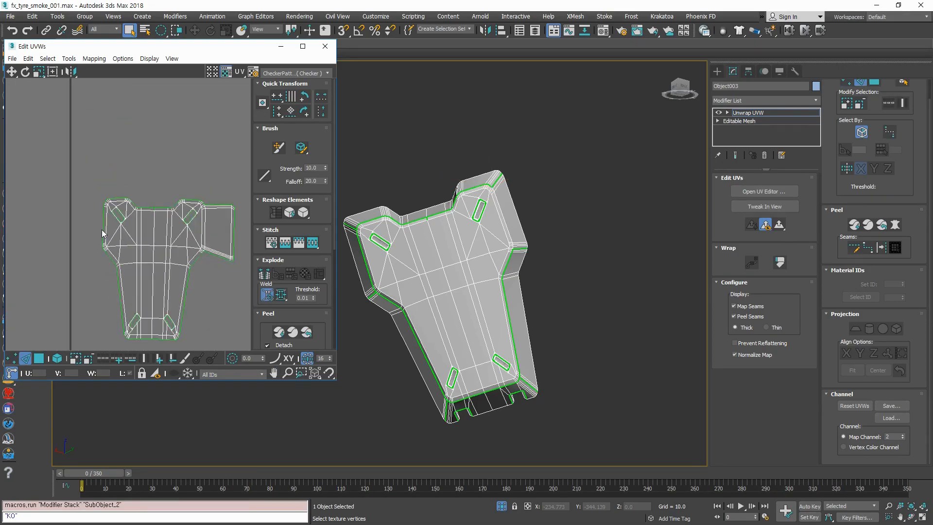
{"action": "scroll", "coordinate": [101, 229], "scroll_direction": "up", "scroll_amount": 4}
{"action": "key", "text": "q"}
{"action": "left_click", "coordinate": [105, 229]}
Step: Find the matching UV panel for the left border and move it beside the central shell's upper left side
{"action": "scroll", "coordinate": [104, 256], "scroll_direction": "down", "scroll_amount": 9}
{"action": "middle_click_drag", "start_coordinate": [105, 256], "coordinate": [138, 230]}
{"action": "scroll", "coordinate": [129, 241], "scroll_direction": "up", "scroll_amount": 5}
{"action": "left_click_drag", "start_coordinate": [84, 262], "coordinate": [151, 209]}
{"action": "middle_click_drag", "start_coordinate": [158, 226], "coordinate": [88, 311]}
{"action": "left_click_drag", "start_coordinate": [73, 307], "coordinate": [160, 103]}
{"action": "middle_click_drag", "start_coordinate": [160, 103], "coordinate": [92, 250]}
{"action": "left_click_drag", "start_coordinate": [96, 259], "coordinate": [181, 325]}
{"action": "middle_click_drag", "start_coordinate": [181, 324], "coordinate": [203, 207]}
{"action": "left_click_drag", "start_coordinate": [203, 201], "coordinate": [112, 236]}
Step: Rotate the left panel upright and position its matching edge next to the central shell's left border
{"action": "scroll", "coordinate": [115, 240], "scroll_direction": "up", "scroll_amount": 5}
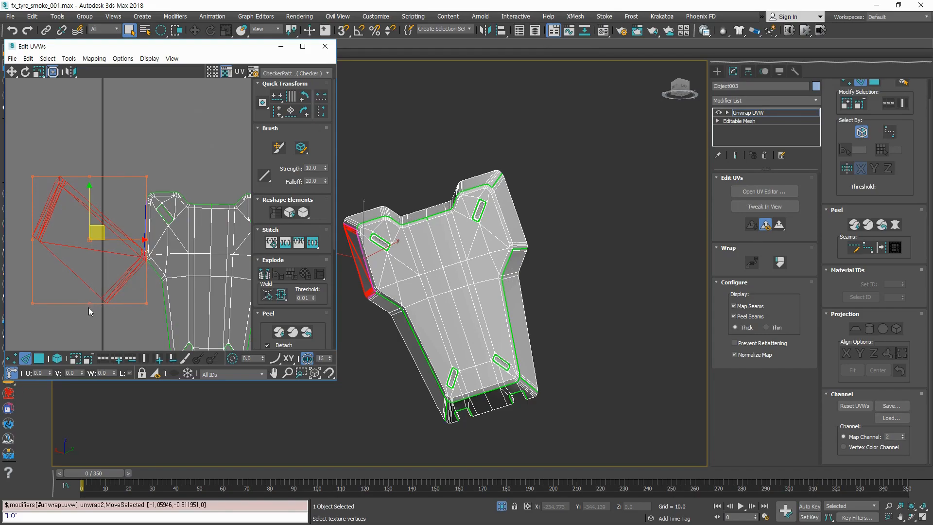
{"action": "left_click_drag", "start_coordinate": [102, 309], "coordinate": [302, 53]}
{"action": "left_click_drag", "start_coordinate": [125, 206], "coordinate": [130, 199]}
{"action": "key", "text": "ctrl+z"}
{"action": "left_click_drag", "start_coordinate": [105, 233], "coordinate": [125, 210]}
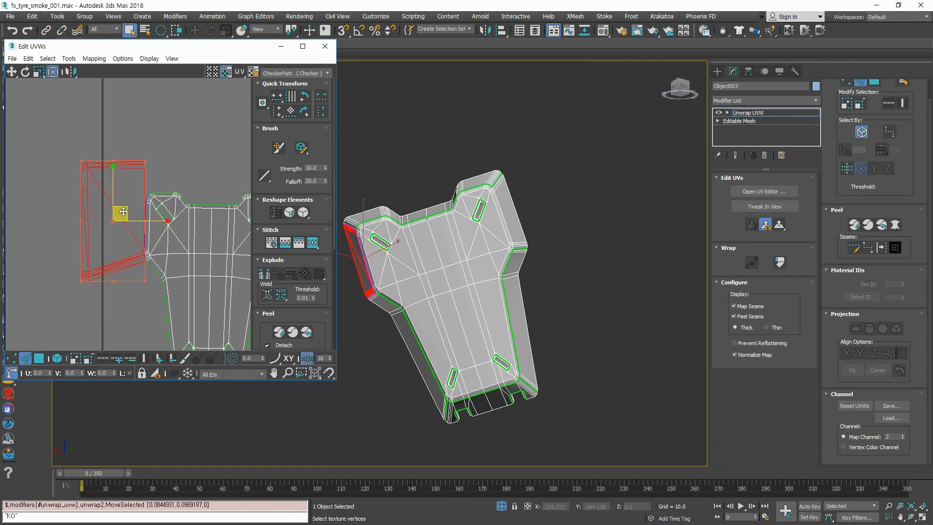
Step: Scale the left panel to fit the central shell's border edge and align it against that edge
{"action": "scroll", "coordinate": [103, 200], "scroll_direction": "up", "scroll_amount": 4}
{"action": "left_click_drag", "start_coordinate": [55, 110], "coordinate": [114, 268]}
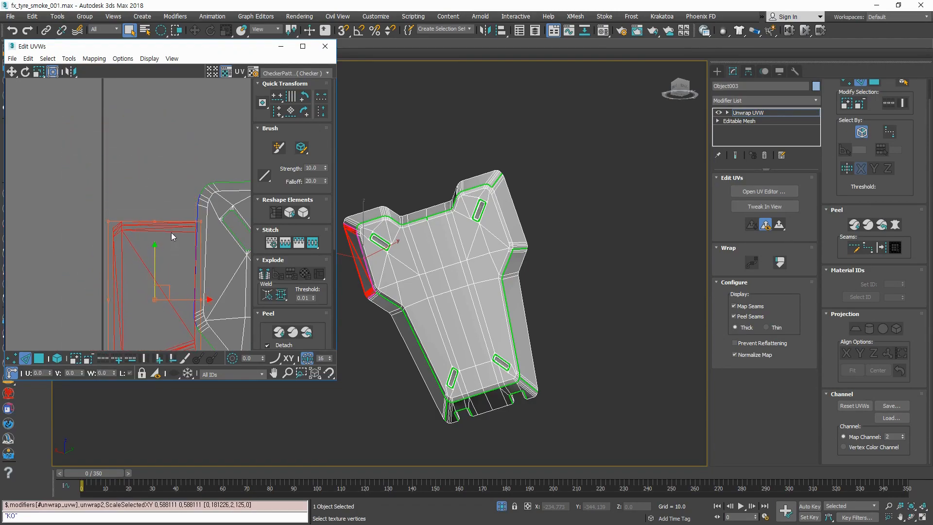
{"action": "key", "text": "ctrl+z"}
{"action": "left_click_drag", "start_coordinate": [160, 260], "coordinate": [159, 263]}
Step: Stitch the left panel to the central shell along their shared vertical edge
{"action": "left_click", "coordinate": [71, 288]}
{"action": "scroll", "coordinate": [165, 224], "scroll_direction": "up", "scroll_amount": 5}
{"action": "middle_click_drag", "start_coordinate": [165, 224], "coordinate": [171, 203]}
{"action": "scroll", "coordinate": [158, 185], "scroll_direction": "up", "scroll_amount": 1}
{"action": "key", "text": "3"}
{"action": "scroll", "coordinate": [154, 202], "scroll_direction": "down", "scroll_amount": 3}
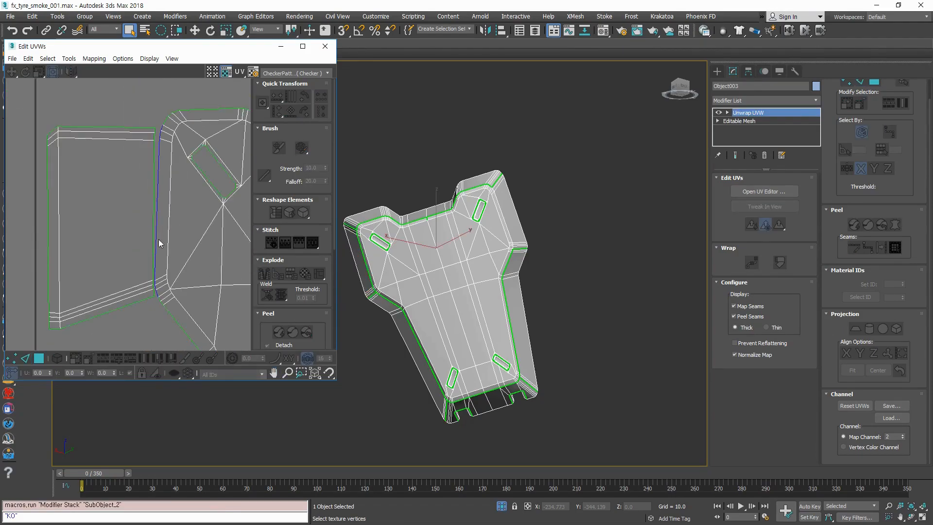
{"action": "scroll", "coordinate": [155, 210], "scroll_direction": "up", "scroll_amount": 3}
{"action": "scroll", "coordinate": [153, 206], "scroll_direction": "down", "scroll_amount": 5}
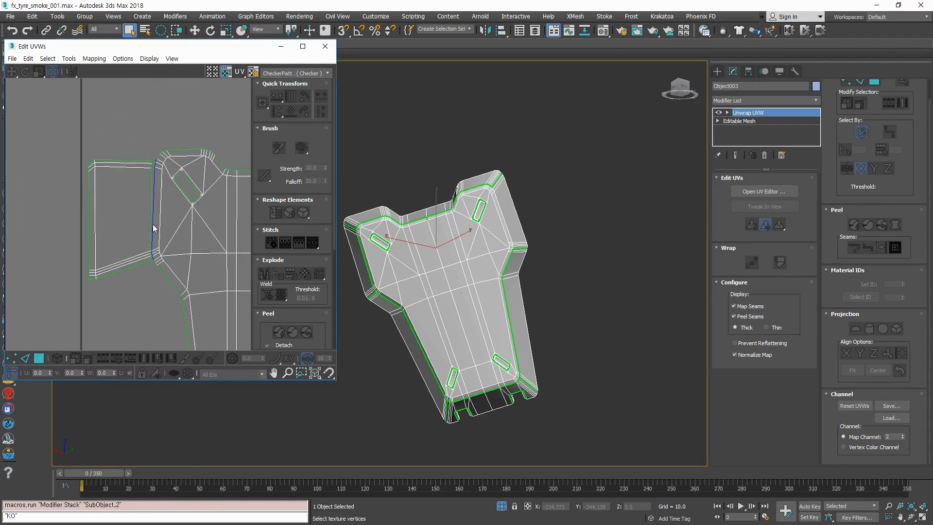
{"action": "right_click", "coordinate": [134, 273]}
{"action": "left_click", "coordinate": [102, 348]}
{"action": "key", "text": "2"}
{"action": "scroll", "coordinate": [147, 258], "scroll_direction": "up", "scroll_amount": 4}
{"action": "left_click", "coordinate": [154, 211]}
{"action": "left_click", "coordinate": [311, 247]}
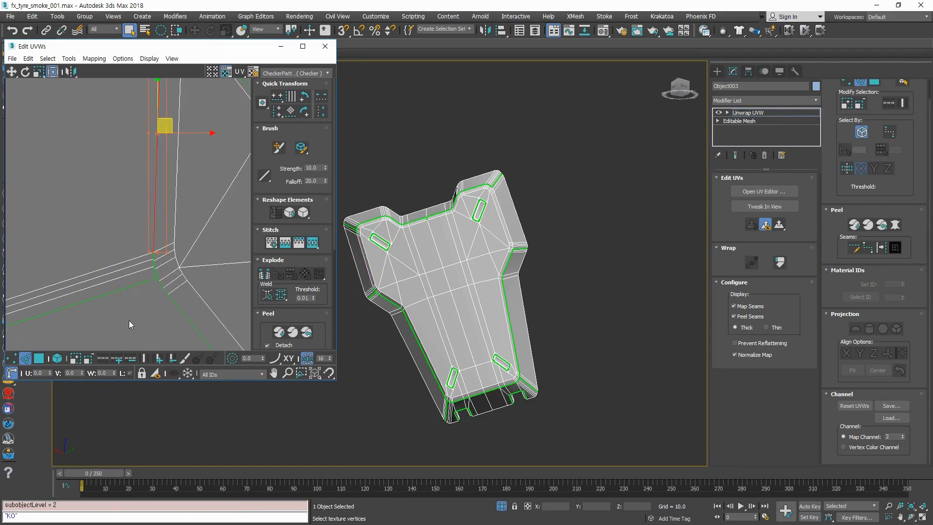
Step: Target weld the split seam vertices at the lower corner between the left panel and the central shell
{"action": "key", "text": "1"}
{"action": "key", "text": "ctrl+w"}
{"action": "left_click", "coordinate": [165, 259]}
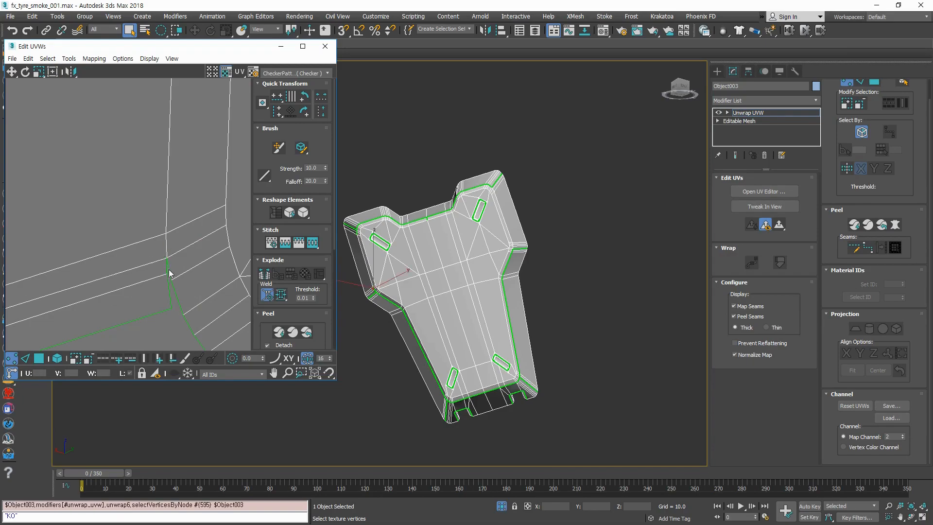
{"action": "left_click_drag", "start_coordinate": [167, 274], "coordinate": [173, 306]}
{"action": "scroll", "coordinate": [214, 285], "scroll_direction": "down", "scroll_amount": 4}
Step: Target weld the split seam vertices at the upper corner between the left panel and the central shell
{"action": "key", "text": "ctrl+w"}
{"action": "scroll", "coordinate": [209, 243], "scroll_direction": "up", "scroll_amount": 5}
{"action": "scroll", "coordinate": [187, 228], "scroll_direction": "up", "scroll_amount": 3}
{"action": "left_click", "coordinate": [191, 232]}
{"action": "left_click_drag", "start_coordinate": [190, 237], "coordinate": [208, 190]}
{"action": "scroll", "coordinate": [193, 164], "scroll_direction": "down", "scroll_amount": 5}
{"action": "scroll", "coordinate": [143, 229], "scroll_direction": "up", "scroll_amount": 5}
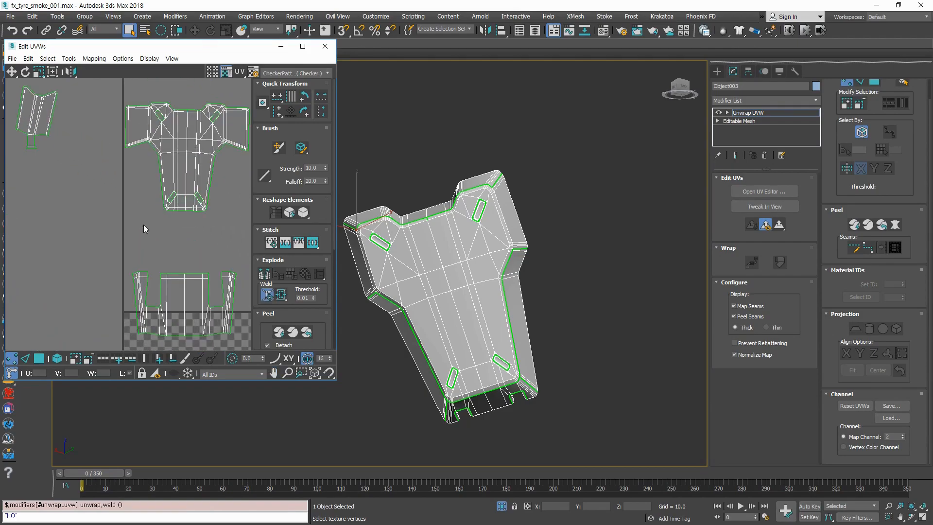
Step: Select the border edges running down the lower left flank of the central UV shell
{"action": "scroll", "coordinate": [157, 205], "scroll_direction": "up", "scroll_amount": 3}
{"action": "key", "text": "2"}
{"action": "scroll", "coordinate": [146, 219], "scroll_direction": "down", "scroll_amount": 4}
{"action": "scroll", "coordinate": [183, 191], "scroll_direction": "up", "scroll_amount": 4}
{"action": "key", "text": "2"}
{"action": "scroll", "coordinate": [148, 218], "scroll_direction": "down", "scroll_amount": 4}
{"action": "scroll", "coordinate": [152, 212], "scroll_direction": "up", "scroll_amount": 4}
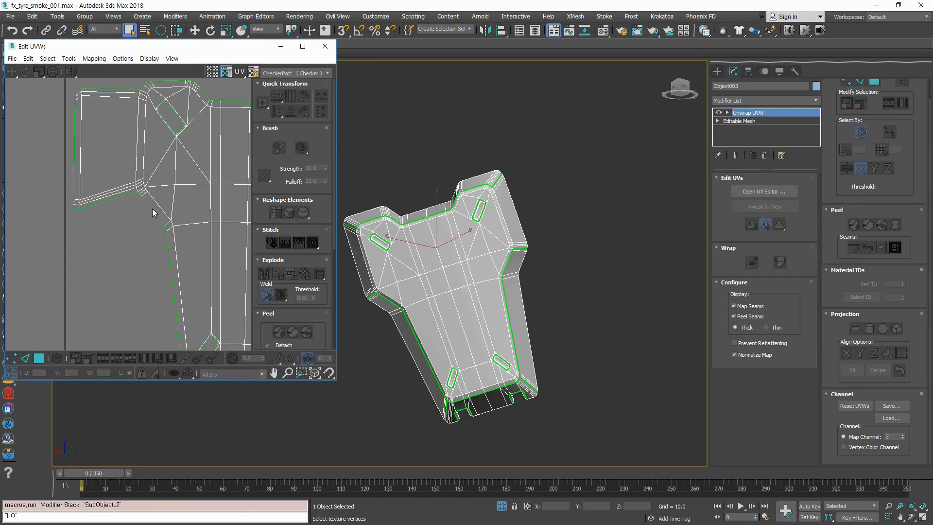
{"action": "key", "text": "2"}
{"action": "left_click", "coordinate": [151, 212]}
Step: Find the long UV panel matching the lower left flank and move it beside that border of the central shell
{"action": "scroll", "coordinate": [135, 237], "scroll_direction": "down", "scroll_amount": 6}
{"action": "scroll", "coordinate": [113, 250], "scroll_direction": "up", "scroll_amount": 1}
{"action": "middle_click_drag", "start_coordinate": [185, 309], "coordinate": [90, 263]}
{"action": "scroll", "coordinate": [103, 234], "scroll_direction": "down", "scroll_amount": 3}
{"action": "middle_click_drag", "start_coordinate": [73, 308], "coordinate": [142, 290]}
{"action": "scroll", "coordinate": [139, 290], "scroll_direction": "up", "scroll_amount": 2}
{"action": "key", "text": "ctrl+t"}
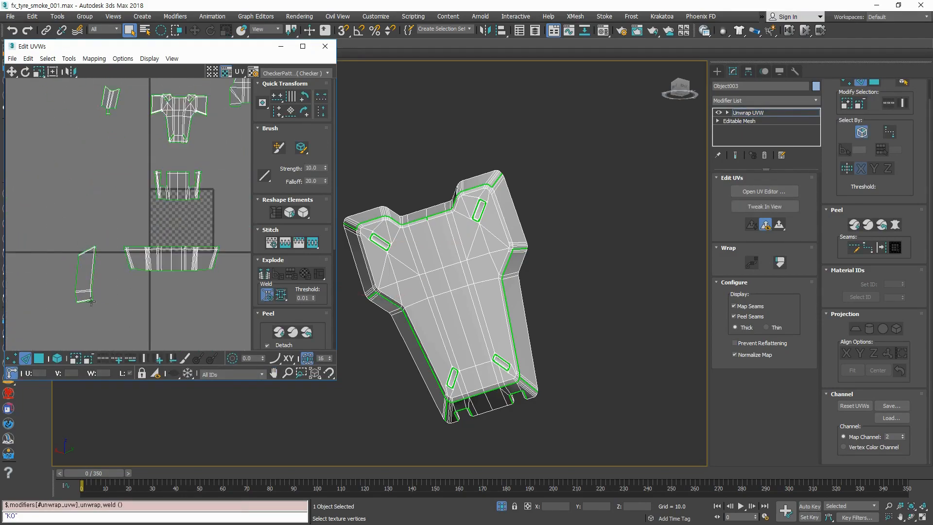
{"action": "key", "text": "q"}
{"action": "left_click_drag", "start_coordinate": [58, 200], "coordinate": [57, 199]}
{"action": "left_click_drag", "start_coordinate": [97, 263], "coordinate": [161, 120]}
{"action": "middle_click_drag", "start_coordinate": [161, 133], "coordinate": [155, 150]}
{"action": "scroll", "coordinate": [156, 150], "scroll_direction": "up", "scroll_amount": 3}
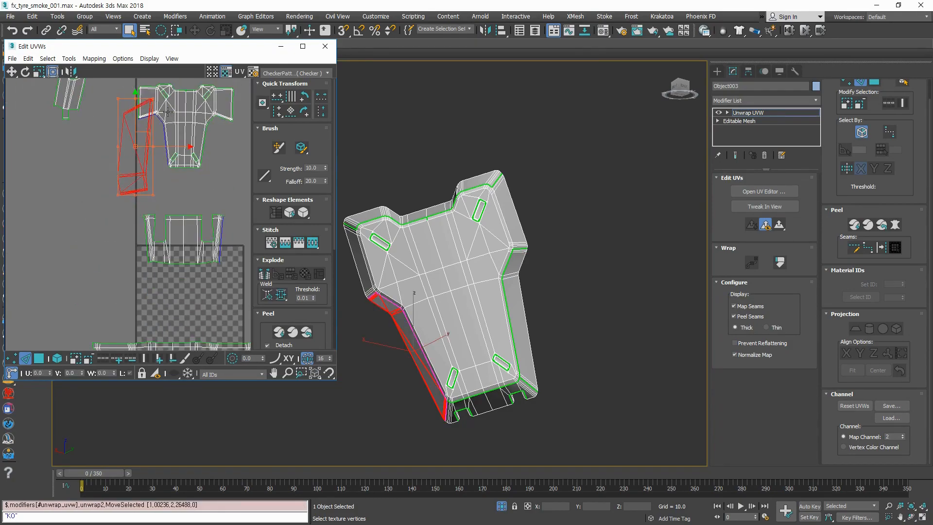
{"action": "scroll", "coordinate": [167, 113], "scroll_direction": "up", "scroll_amount": 5}
{"action": "scroll", "coordinate": [153, 255], "scroll_direction": "down", "scroll_amount": 4}
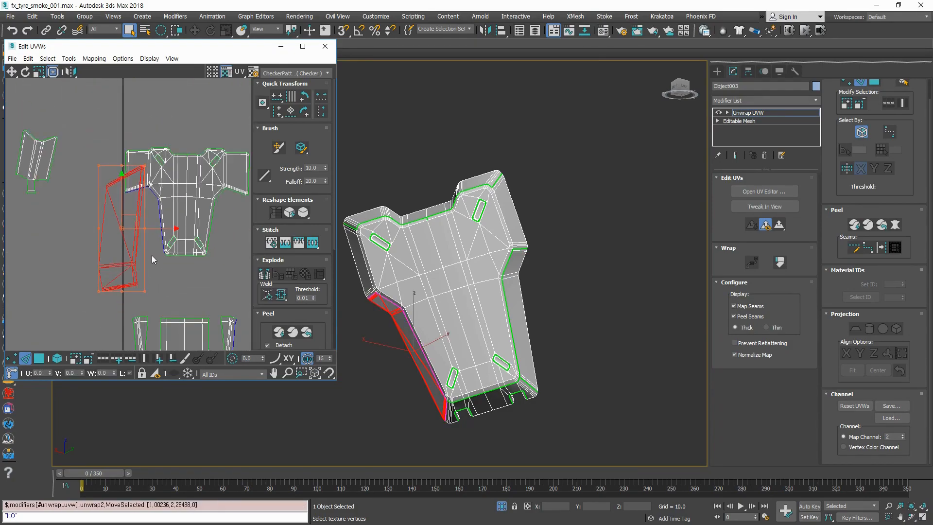
Step: Match the long panel's edges to the lower left flank, select all its polygons and turn the panel upside down
{"action": "left_click", "coordinate": [50, 293]}
{"action": "scroll", "coordinate": [160, 177], "scroll_direction": "up", "scroll_amount": 4}
{"action": "left_click", "coordinate": [140, 233]}
{"action": "scroll", "coordinate": [136, 247], "scroll_direction": "down", "scroll_amount": 4}
{"action": "middle_click_drag", "start_coordinate": [132, 271], "coordinate": [154, 233]}
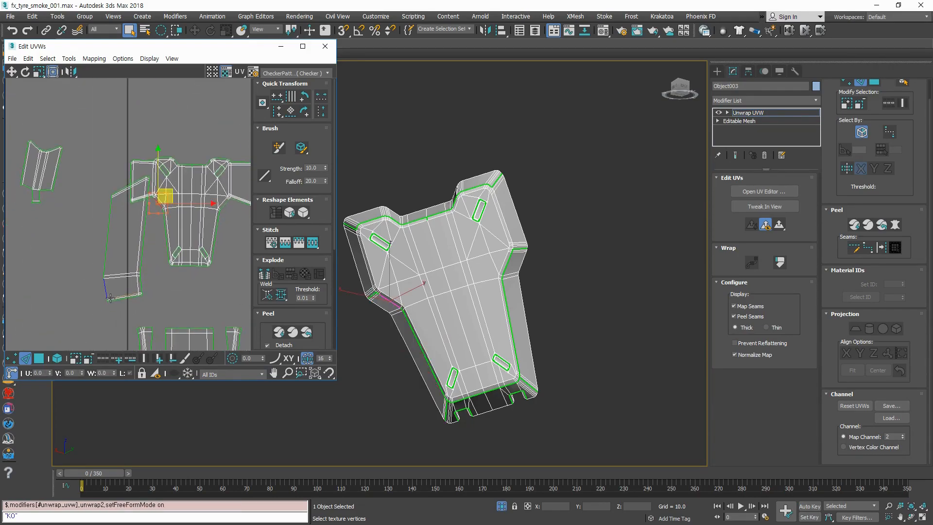
{"action": "left_click", "coordinate": [146, 309]}
{"action": "key", "text": "3"}
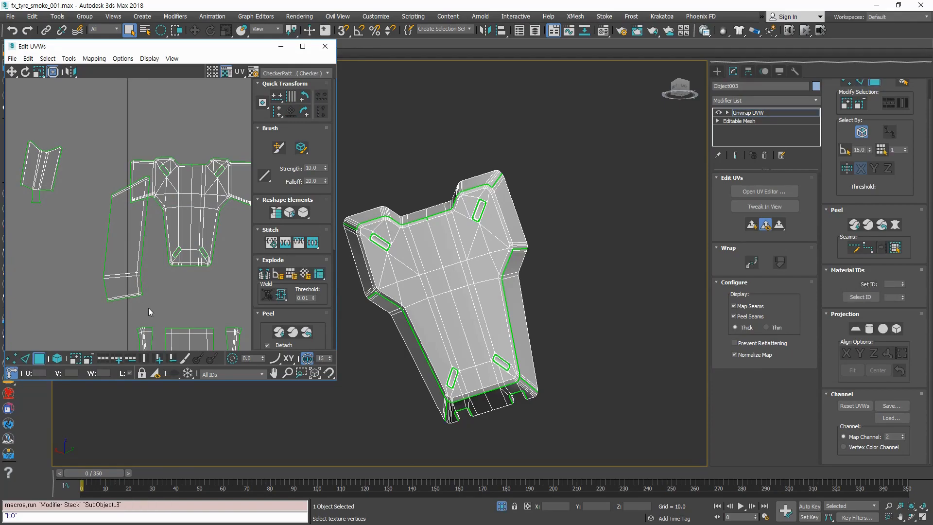
{"action": "left_click_drag", "start_coordinate": [148, 304], "coordinate": [84, 243]}
{"action": "left_click", "coordinate": [74, 361]}
{"action": "left_click", "coordinate": [74, 360]}
{"action": "left_click_drag", "start_coordinate": [106, 239], "coordinate": [797, 154]}
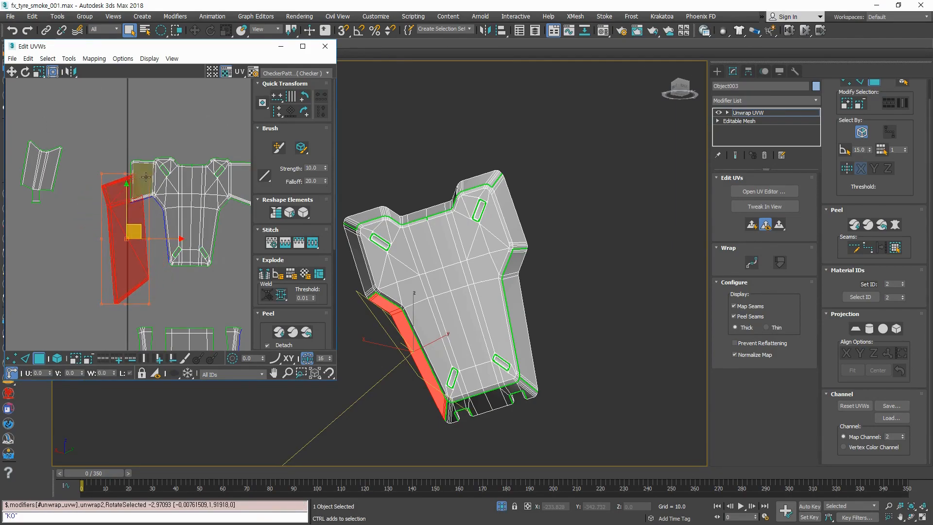
Step: Rotate and move the long panel so its inner border lies against the lower left flank of the central shell
{"action": "left_click_drag", "start_coordinate": [101, 173], "coordinate": [119, 222]}
{"action": "left_click_drag", "start_coordinate": [151, 256], "coordinate": [167, 233]}
{"action": "scroll", "coordinate": [164, 196], "scroll_direction": "up", "scroll_amount": 5}
{"action": "scroll", "coordinate": [164, 196], "scroll_direction": "up", "scroll_amount": 3}
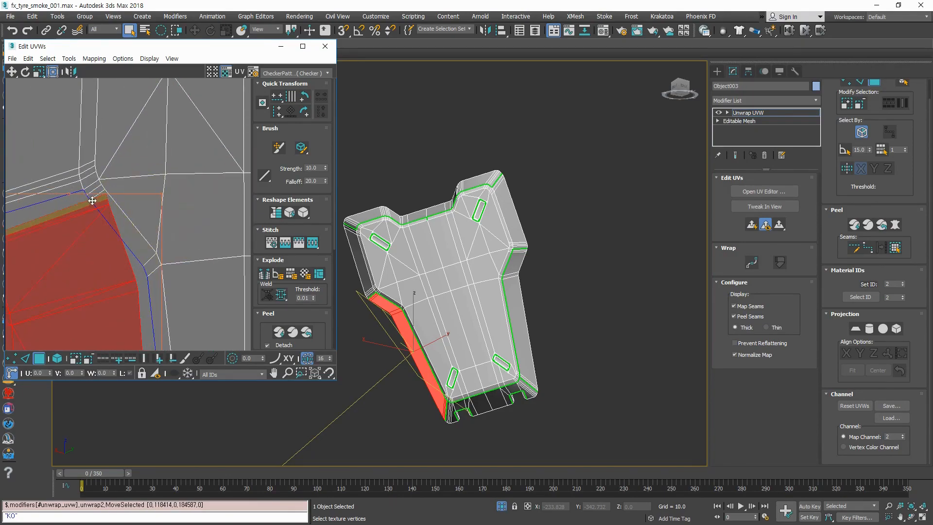
{"action": "scroll", "coordinate": [131, 280], "scroll_direction": "down", "scroll_amount": 5}
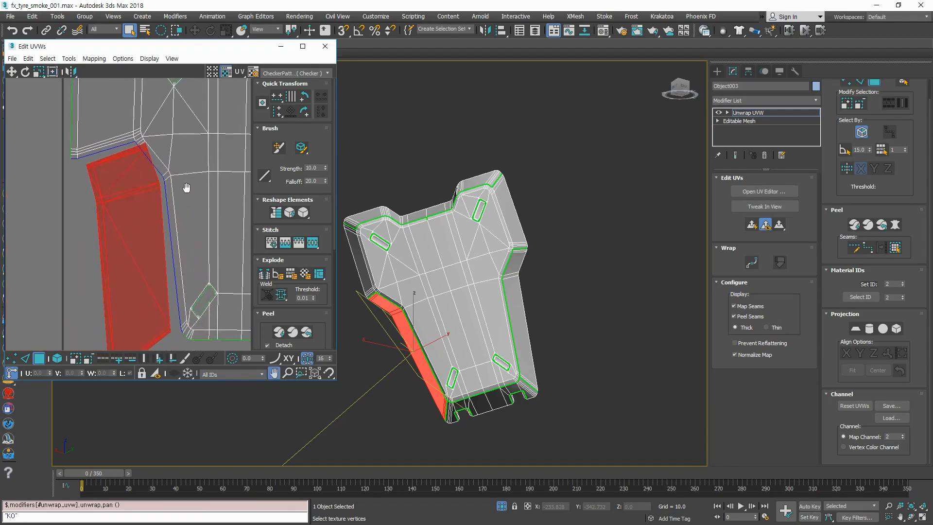
{"action": "scroll", "coordinate": [159, 257], "scroll_direction": "up", "scroll_amount": 3}
{"action": "left_click_drag", "start_coordinate": [148, 245], "coordinate": [150, 242]}
{"action": "left_click_drag", "start_coordinate": [88, 253], "coordinate": [127, 259]}
{"action": "left_click", "coordinate": [50, 273]}
Step: Select the border edges between the long panel and the lower left flank, and dismiss the scene save warning
{"action": "scroll", "coordinate": [106, 202], "scroll_direction": "up", "scroll_amount": 4}
{"action": "key", "text": "2"}
{"action": "middle_click_drag", "start_coordinate": [178, 170], "coordinate": [170, 225]}
{"action": "scroll", "coordinate": [169, 216], "scroll_direction": "up", "scroll_amount": 3}
{"action": "left_click", "coordinate": [165, 205]}
{"action": "scroll", "coordinate": [176, 241], "scroll_direction": "down", "scroll_amount": 3}
{"action": "scroll", "coordinate": [175, 242], "scroll_direction": "up", "scroll_amount": 4}
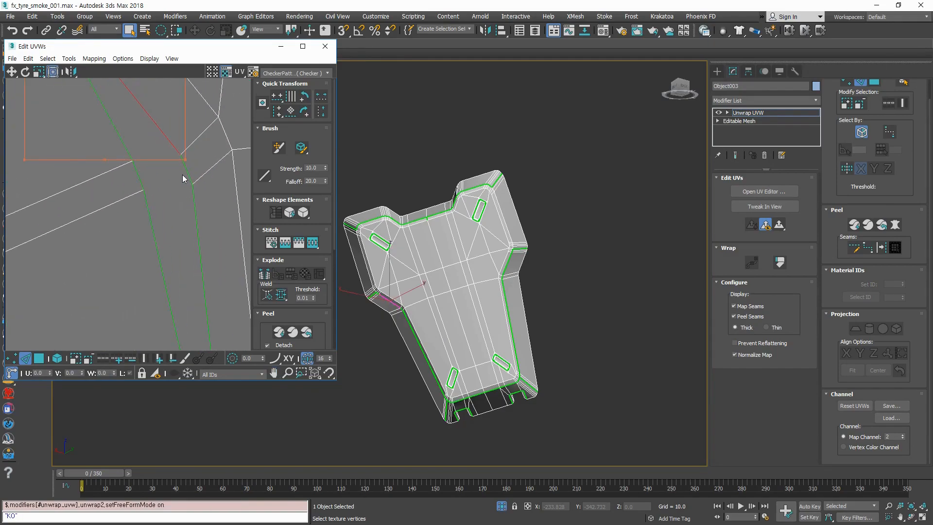
{"action": "double_click", "coordinate": [185, 178]}
{"action": "scroll", "coordinate": [183, 235], "scroll_direction": "down", "scroll_amount": 5}
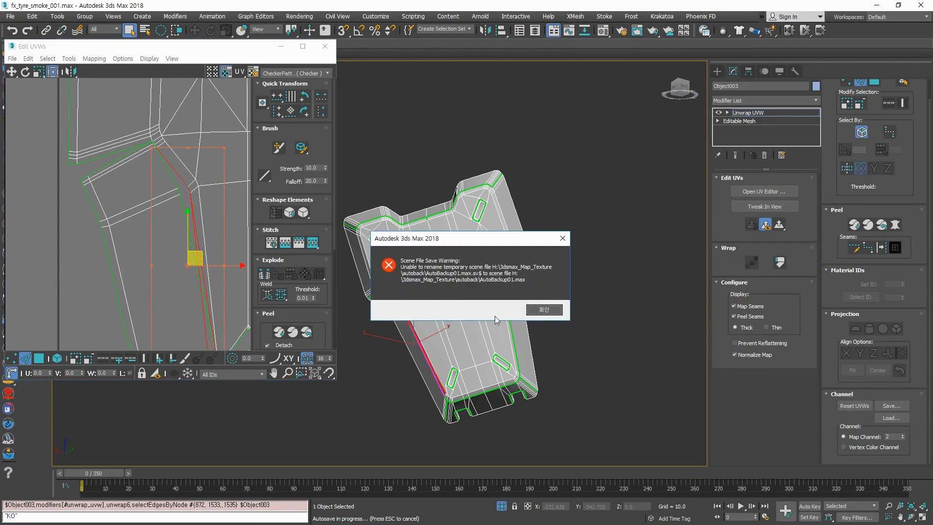
{"action": "left_click", "coordinate": [528, 312]}
{"action": "left_click", "coordinate": [492, 302]}
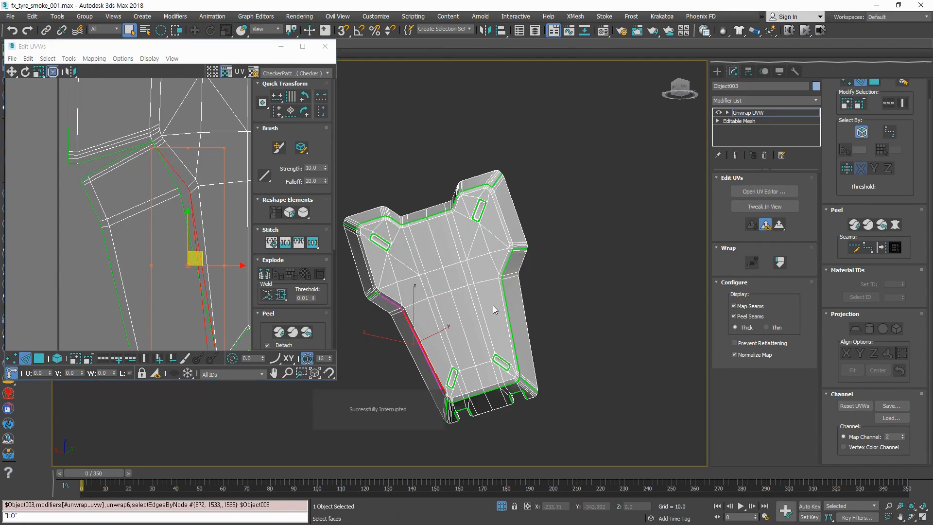
Step: Try to stitch only the short slanted border edges at the top of the lower left flank, and undo the stitch
{"action": "scroll", "coordinate": [154, 263], "scroll_direction": "up", "scroll_amount": 6}
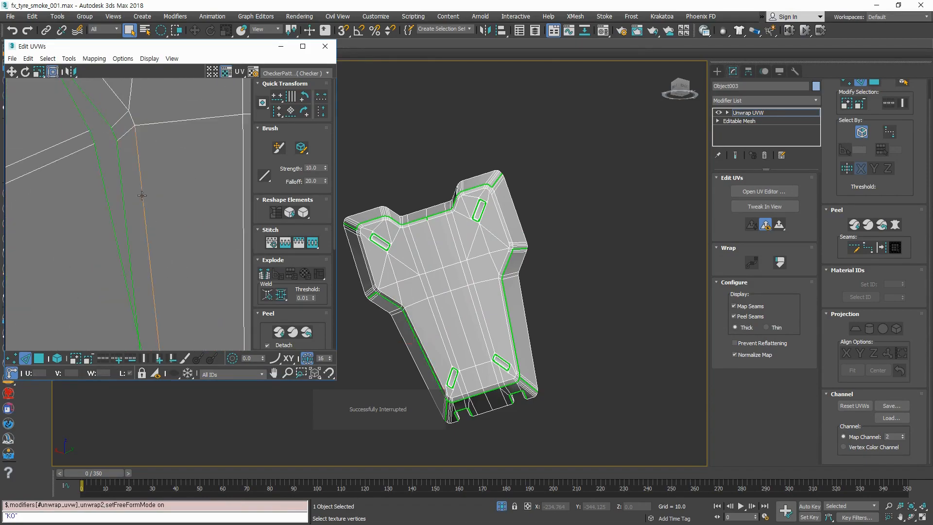
{"action": "scroll", "coordinate": [171, 235], "scroll_direction": "down", "scroll_amount": 3}
{"action": "left_click", "coordinate": [169, 229]}
{"action": "scroll", "coordinate": [175, 243], "scroll_direction": "up", "scroll_amount": 2}
{"action": "scroll", "coordinate": [174, 243], "scroll_direction": "up", "scroll_amount": 1}
{"action": "left_click", "coordinate": [190, 240], "text": "ctrl"}
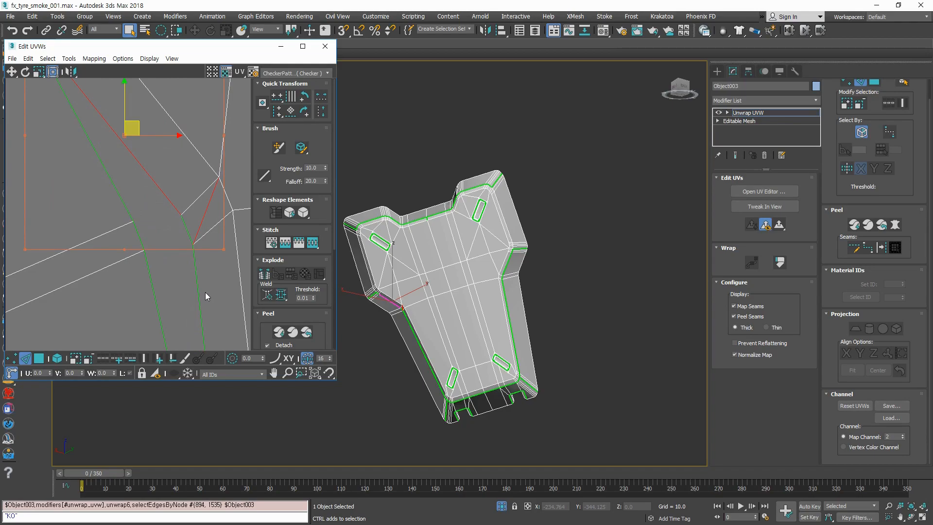
{"action": "left_click", "coordinate": [188, 221]}
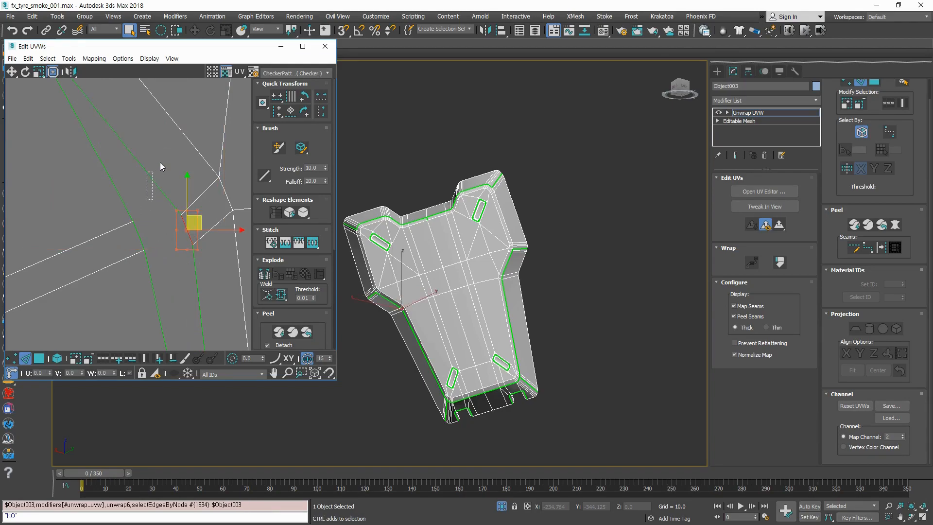
{"action": "left_click_drag", "start_coordinate": [158, 164], "coordinate": [160, 162], "text": "ctrl"}
{"action": "scroll", "coordinate": [164, 185], "scroll_direction": "down", "scroll_amount": 3}
{"action": "left_click", "coordinate": [310, 243]}
{"action": "scroll", "coordinate": [133, 279], "scroll_direction": "down", "scroll_amount": 3}
{"action": "middle_click_drag", "start_coordinate": [108, 286], "coordinate": [127, 234]}
{"action": "scroll", "coordinate": [150, 292], "scroll_direction": "up", "scroll_amount": 1}
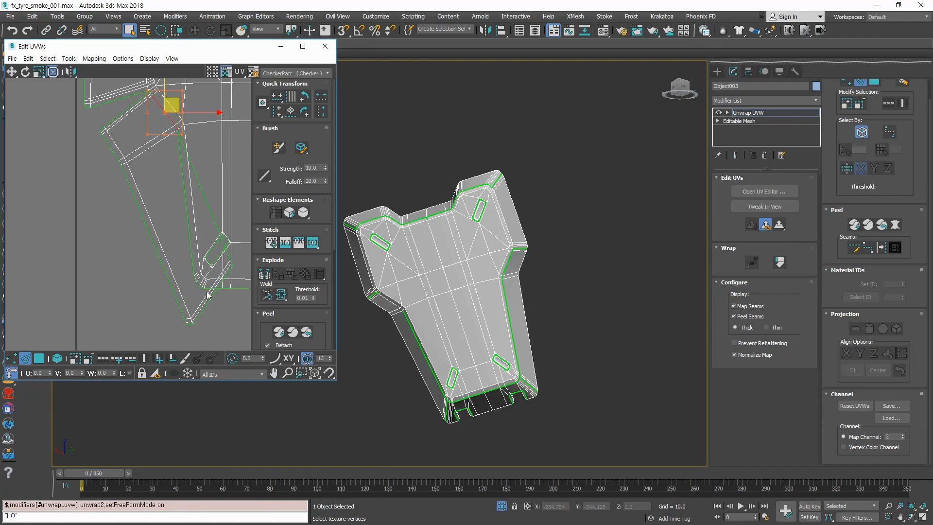
{"action": "key", "text": "ctrl+z"}
Step: Select the full run of border edges down the lower left flank, excluding the extra edges at its lower corner
{"action": "left_click", "coordinate": [150, 240]}
{"action": "scroll", "coordinate": [168, 127], "scroll_direction": "up", "scroll_amount": 5}
{"action": "middle_click_drag", "start_coordinate": [178, 119], "coordinate": [168, 203]}
{"action": "left_click", "coordinate": [167, 223]}
{"action": "scroll", "coordinate": [172, 254], "scroll_direction": "up", "scroll_amount": 5}
{"action": "left_click", "coordinate": [194, 238], "text": "ctrl"}
{"action": "scroll", "coordinate": [174, 284], "scroll_direction": "down", "scroll_amount": 3}
{"action": "middle_click_drag", "start_coordinate": [177, 276], "coordinate": [180, 185]}
{"action": "left_click", "coordinate": [193, 243], "text": "ctrl"}
{"action": "scroll", "coordinate": [181, 249], "scroll_direction": "down", "scroll_amount": 5}
{"action": "scroll", "coordinate": [197, 200], "scroll_direction": "up", "scroll_amount": 5}
{"action": "middle_click_drag", "start_coordinate": [187, 292], "coordinate": [169, 245]}
{"action": "scroll", "coordinate": [226, 204], "scroll_direction": "up", "scroll_amount": 1}
{"action": "left_click_drag", "start_coordinate": [208, 207], "coordinate": [164, 250], "text": "alt"}
{"action": "scroll", "coordinate": [174, 250], "scroll_direction": "down", "scroll_amount": 6}
{"action": "scroll", "coordinate": [182, 273], "scroll_direction": "up", "scroll_amount": 1}
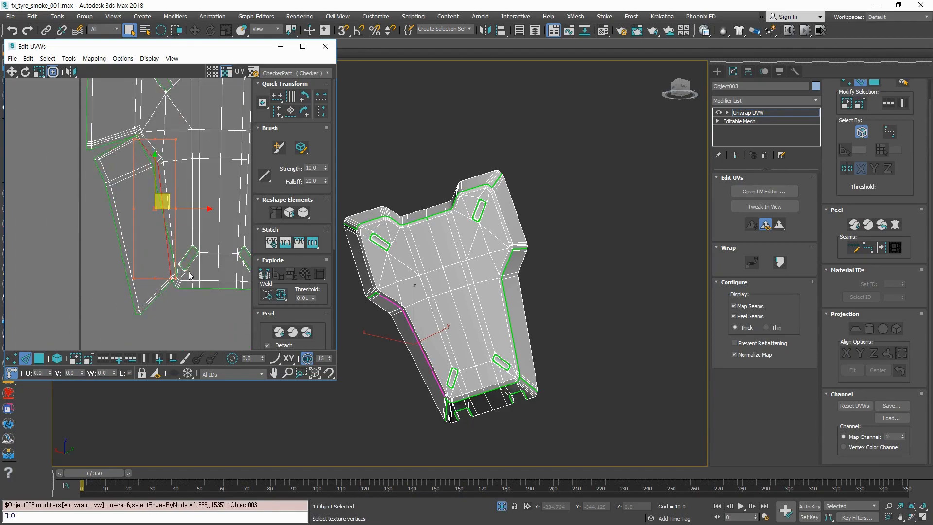
Step: Stitch the long left panel to the central shell along the selected flank edges
{"action": "scroll", "coordinate": [186, 271], "scroll_direction": "up", "scroll_amount": 2}
{"action": "left_click", "coordinate": [312, 246]}
{"action": "left_click", "coordinate": [170, 329]}
Step: Target weld the split seam vertices at the lower corner where the long panel meets the central shell
{"action": "scroll", "coordinate": [165, 164], "scroll_direction": "up", "scroll_amount": 1}
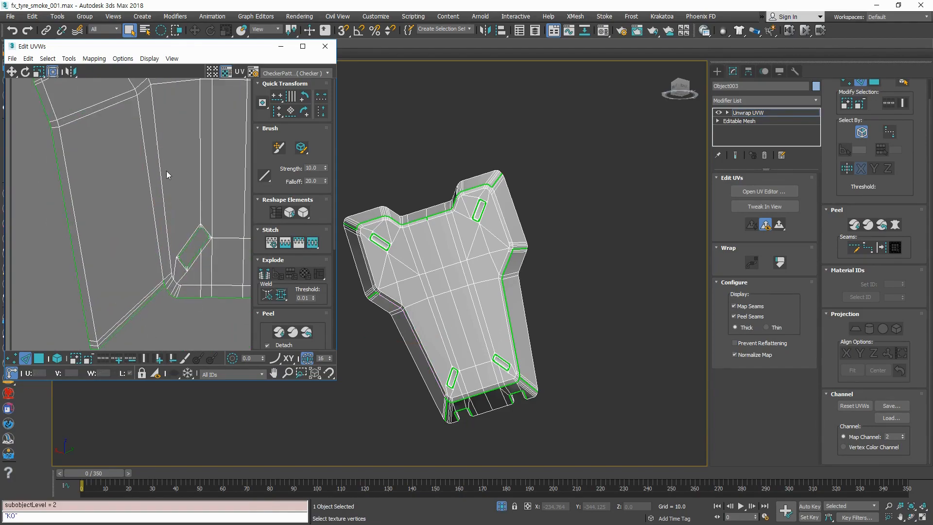
{"action": "scroll", "coordinate": [173, 238], "scroll_direction": "down", "scroll_amount": 2}
{"action": "scroll", "coordinate": [174, 291], "scroll_direction": "up", "scroll_amount": 6}
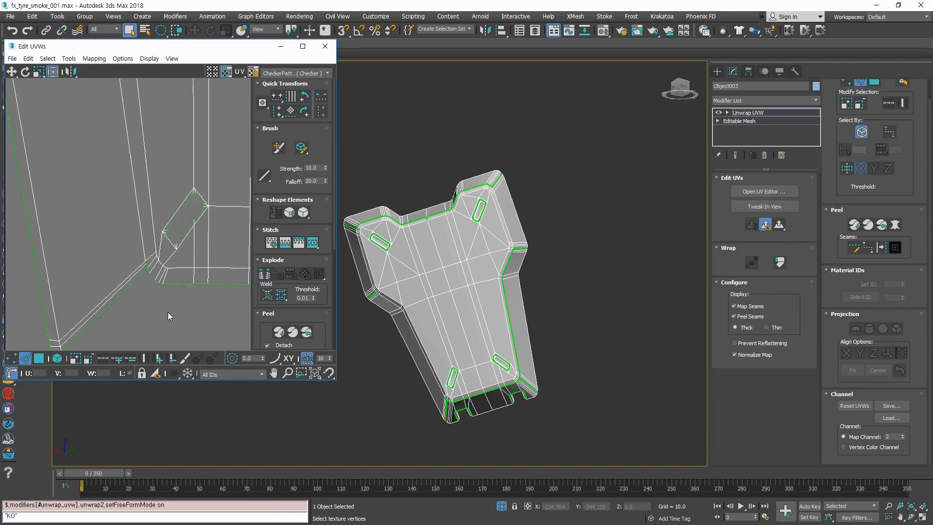
{"action": "key", "text": "1"}
{"action": "scroll", "coordinate": [162, 294], "scroll_direction": "down", "scroll_amount": 2}
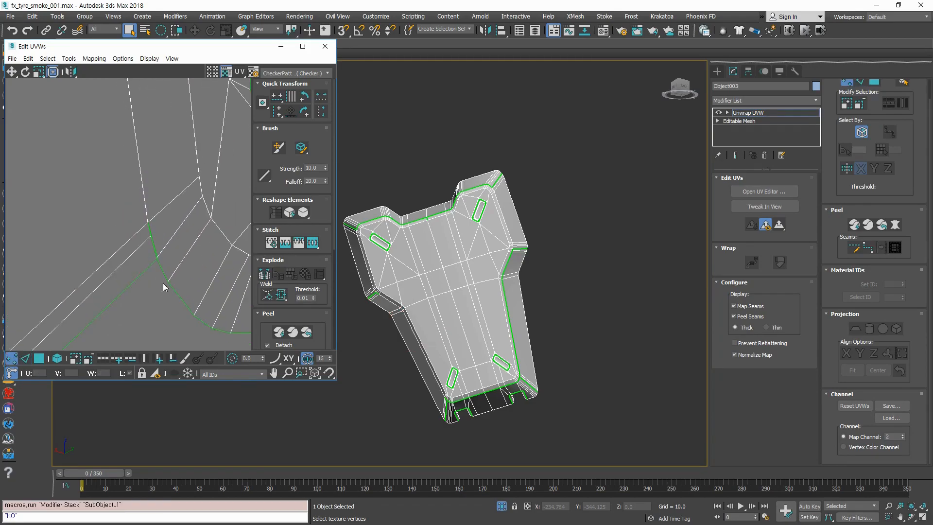
{"action": "left_click", "coordinate": [266, 294]}
{"action": "scroll", "coordinate": [168, 238], "scroll_direction": "up", "scroll_amount": 3}
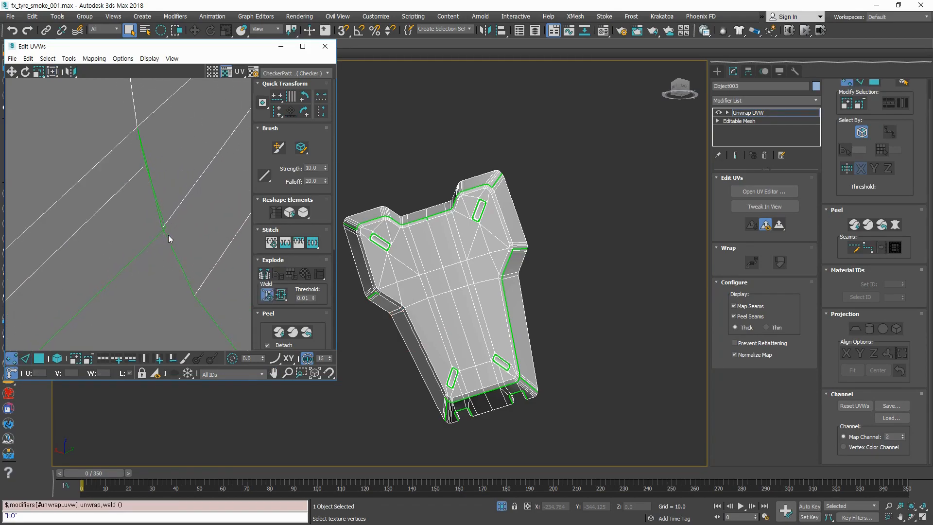
{"action": "left_click_drag", "start_coordinate": [171, 291], "coordinate": [196, 296]}
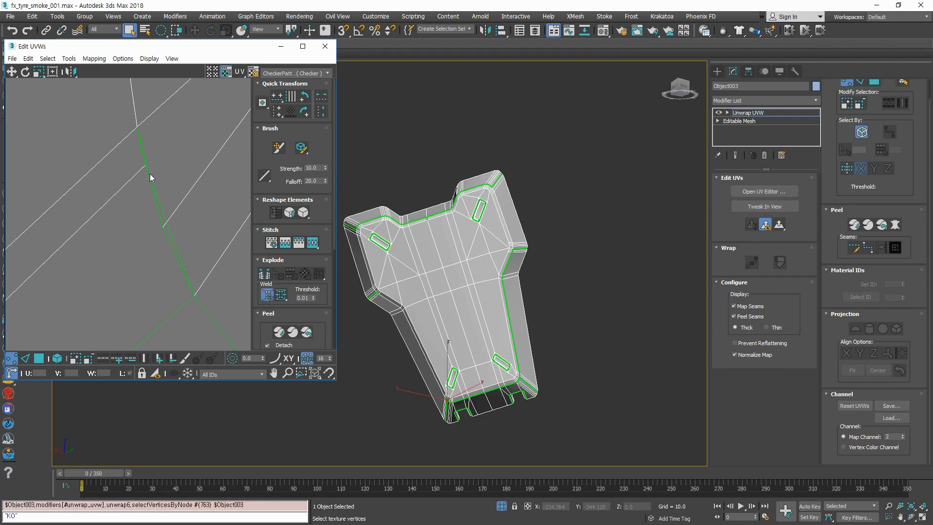
{"action": "left_click_drag", "start_coordinate": [145, 166], "coordinate": [163, 227]}
Step: Target weld the split vertices at the inner end of the seam between the upper left panel and the long panel
{"action": "scroll", "coordinate": [165, 238], "scroll_direction": "down", "scroll_amount": 5}
{"action": "scroll", "coordinate": [158, 224], "scroll_direction": "down", "scroll_amount": 5}
{"action": "scroll", "coordinate": [115, 183], "scroll_direction": "up", "scroll_amount": 6}
{"action": "scroll", "coordinate": [146, 216], "scroll_direction": "up", "scroll_amount": 3}
{"action": "scroll", "coordinate": [165, 203], "scroll_direction": "up", "scroll_amount": 2}
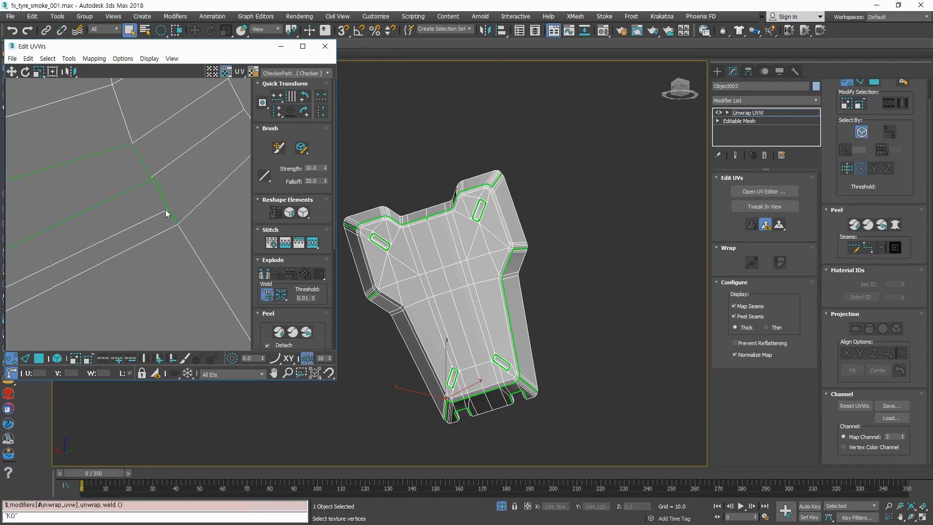
{"action": "left_click", "coordinate": [136, 144]}
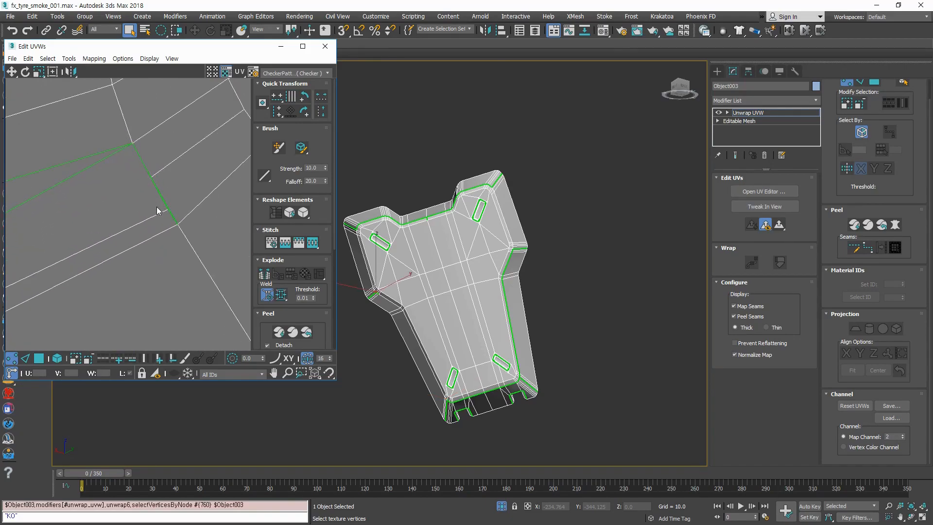
{"action": "left_click_drag", "start_coordinate": [167, 209], "coordinate": [153, 176]}
Step: Target weld the remaining split vertices at the outer end of the seam between the two left panels
{"action": "scroll", "coordinate": [152, 187], "scroll_direction": "down", "scroll_amount": 6}
{"action": "scroll", "coordinate": [124, 225], "scroll_direction": "up", "scroll_amount": 3}
{"action": "middle_click_drag", "start_coordinate": [125, 225], "coordinate": [141, 224]}
{"action": "scroll", "coordinate": [142, 224], "scroll_direction": "up", "scroll_amount": 2}
{"action": "left_click", "coordinate": [123, 200]}
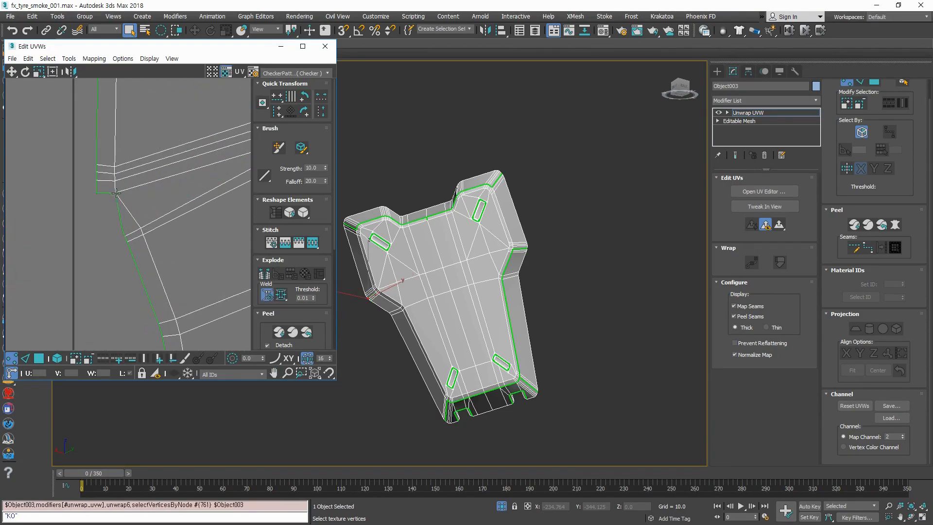
{"action": "key", "text": "ctrl+z"}
{"action": "left_click_drag", "start_coordinate": [115, 193], "coordinate": [96, 192]}
{"action": "scroll", "coordinate": [100, 235], "scroll_direction": "down", "scroll_amount": 7}
{"action": "scroll", "coordinate": [129, 254], "scroll_direction": "up", "scroll_amount": 2}
{"action": "middle_click_drag", "start_coordinate": [161, 258], "coordinate": [170, 222]}
{"action": "scroll", "coordinate": [136, 291], "scroll_direction": "up", "scroll_amount": 1}
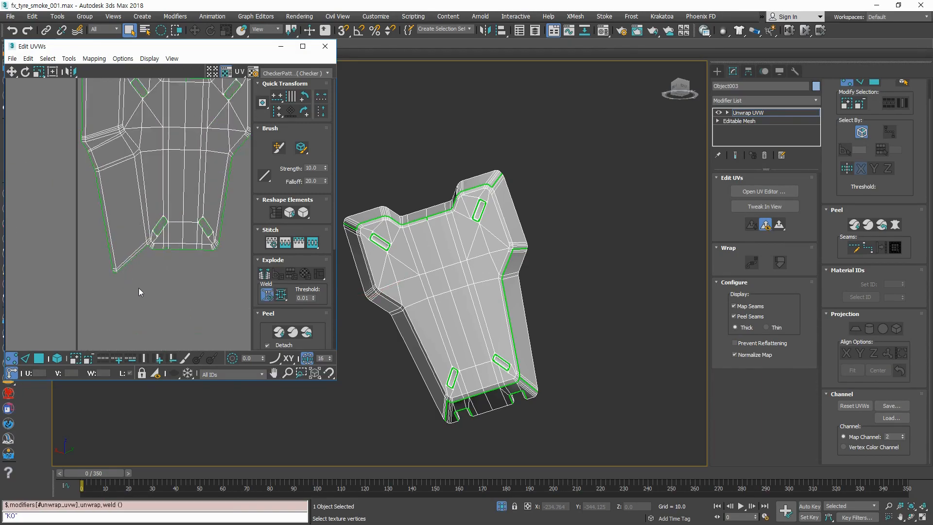
Step: Select the border edges down the lower right flank of the central shell, removing the extra edges from the selection
{"action": "scroll", "coordinate": [114, 191], "scroll_direction": "up", "scroll_amount": 3}
{"action": "scroll", "coordinate": [92, 175], "scroll_direction": "down", "scroll_amount": 5}
{"action": "scroll", "coordinate": [184, 196], "scroll_direction": "up", "scroll_amount": 3}
{"action": "middle_click_drag", "start_coordinate": [200, 170], "coordinate": [163, 208]}
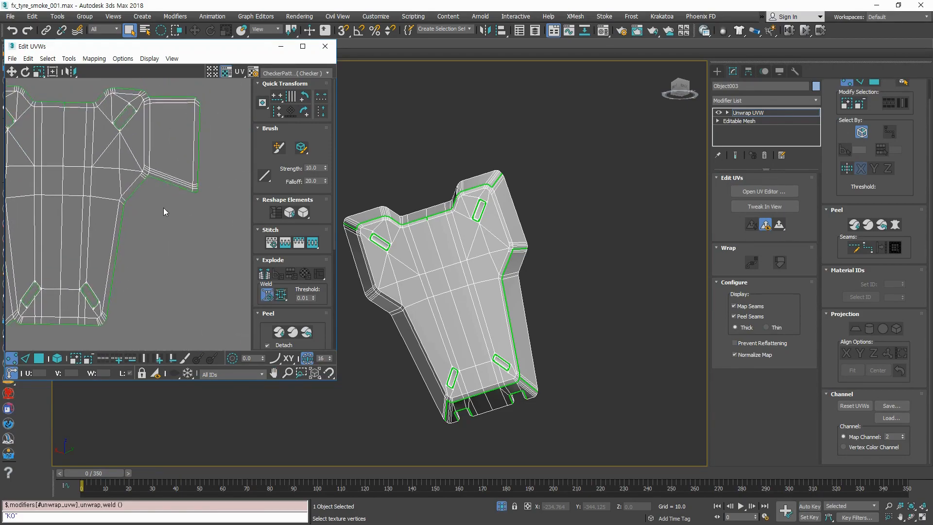
{"action": "key", "text": "2"}
{"action": "scroll", "coordinate": [150, 155], "scroll_direction": "up", "scroll_amount": 4}
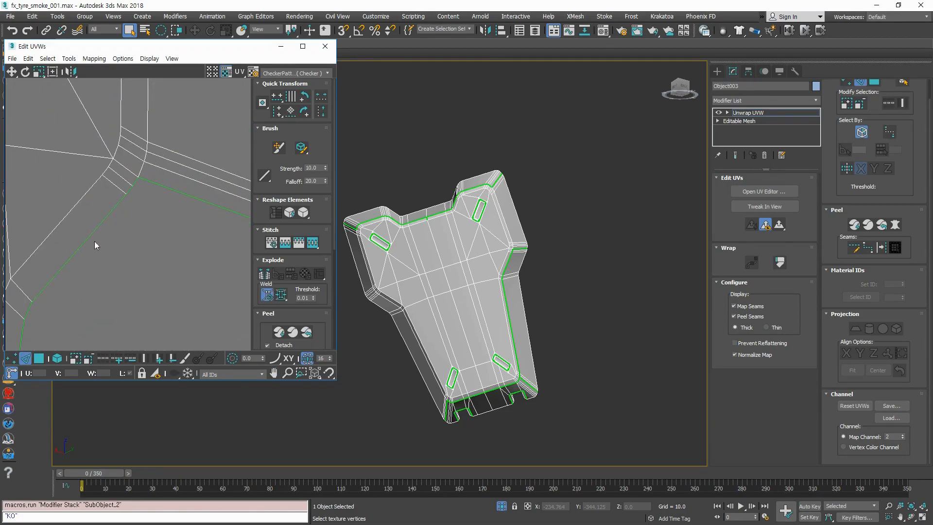
{"action": "left_click", "coordinate": [96, 244]}
{"action": "middle_click_drag", "start_coordinate": [96, 244], "coordinate": [188, 167]}
{"action": "left_click", "coordinate": [148, 246]}
{"action": "left_click", "coordinate": [145, 174]}
{"action": "scroll", "coordinate": [120, 191], "scroll_direction": "up", "scroll_amount": 4}
{"action": "left_click", "coordinate": [136, 217], "text": "ctrl"}
{"action": "left_click", "coordinate": [117, 296], "text": "ctrl"}
{"action": "scroll", "coordinate": [175, 261], "scroll_direction": "down", "scroll_amount": 5}
{"action": "scroll", "coordinate": [175, 260], "scroll_direction": "up", "scroll_amount": 1}
{"action": "middle_click_drag", "start_coordinate": [173, 282], "coordinate": [206, 97]}
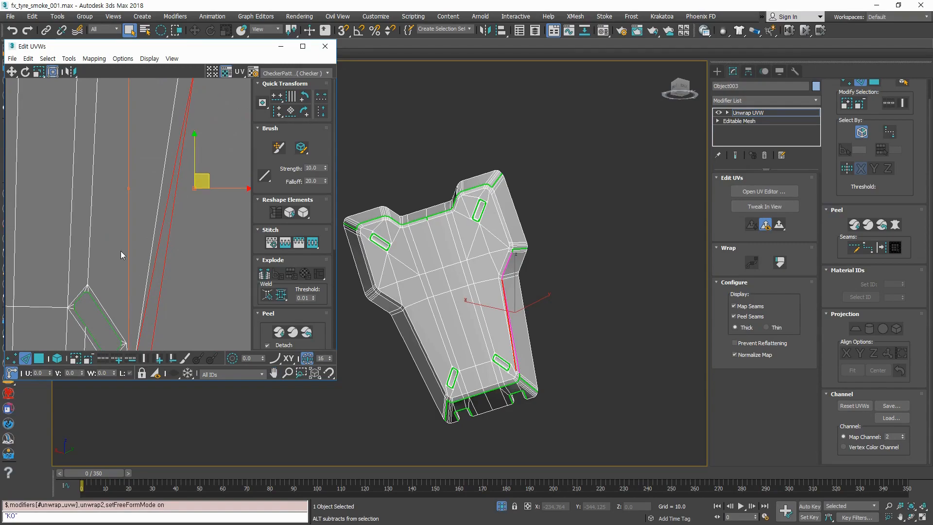
{"action": "left_click_drag", "start_coordinate": [145, 301], "coordinate": [150, 304], "text": "alt"}
Step: Try to stitch the matching panel along the lower right flank edges, and undo the attempt
{"action": "scroll", "coordinate": [179, 270], "scroll_direction": "down", "scroll_amount": 5}
{"action": "middle_click_drag", "start_coordinate": [178, 286], "coordinate": [141, 237]}
{"action": "scroll", "coordinate": [176, 204], "scroll_direction": "up", "scroll_amount": 4}
{"action": "scroll", "coordinate": [176, 203], "scroll_direction": "down", "scroll_amount": 3}
{"action": "left_click", "coordinate": [310, 246]}
{"action": "left_click", "coordinate": [205, 314]}
{"action": "key", "text": "ctrl+z"}
{"action": "key", "text": "ctrl+z"}
Step: Find the separate long UV panel matching the lower right flank and select all its edges
{"action": "scroll", "coordinate": [219, 303], "scroll_direction": "down", "scroll_amount": 5}
{"action": "middle_click_drag", "start_coordinate": [219, 303], "coordinate": [171, 231]}
{"action": "scroll", "coordinate": [171, 234], "scroll_direction": "down", "scroll_amount": 3}
{"action": "middle_click_drag", "start_coordinate": [211, 289], "coordinate": [152, 296]}
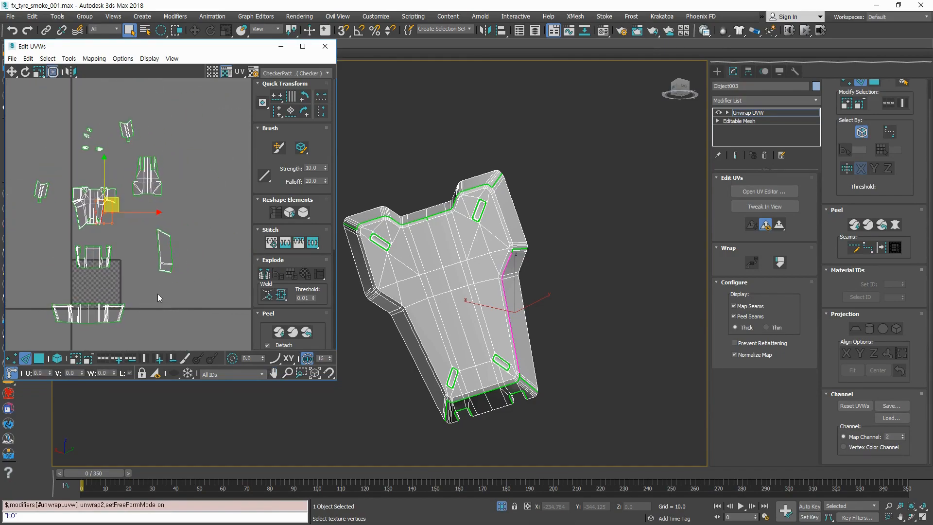
{"action": "scroll", "coordinate": [161, 253], "scroll_direction": "up", "scroll_amount": 3}
{"action": "scroll", "coordinate": [161, 228], "scroll_direction": "up", "scroll_amount": 4}
{"action": "scroll", "coordinate": [161, 223], "scroll_direction": "down", "scroll_amount": 3}
{"action": "middle_click_drag", "start_coordinate": [85, 210], "coordinate": [218, 282]}
{"action": "scroll", "coordinate": [181, 258], "scroll_direction": "down", "scroll_amount": 3}
{"action": "middle_click_drag", "start_coordinate": [198, 312], "coordinate": [162, 205]}
{"action": "scroll", "coordinate": [163, 211], "scroll_direction": "up", "scroll_amount": 2}
{"action": "left_click", "coordinate": [225, 218]}
{"action": "middle_click_drag", "start_coordinate": [225, 218], "coordinate": [190, 276]}
{"action": "left_click_drag", "start_coordinate": [195, 293], "coordinate": [138, 178]}
{"action": "scroll", "coordinate": [176, 216], "scroll_direction": "up", "scroll_amount": 4}
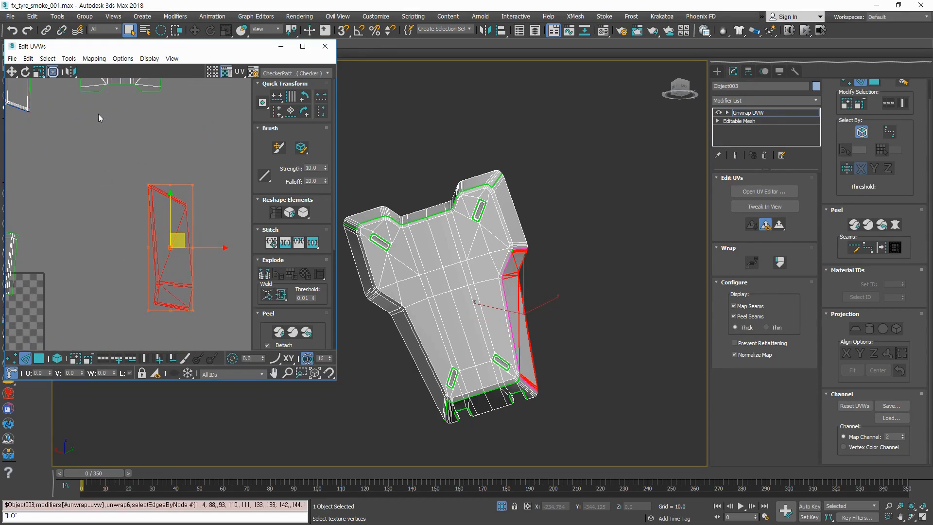
Step: Move the long UV panel up beside the lower right flank of the central shell, undoing any stray moves
{"action": "left_click_drag", "start_coordinate": [177, 236], "coordinate": [75, 142]}
{"action": "scroll", "coordinate": [60, 148], "scroll_direction": "up", "scroll_amount": 2}
{"action": "middle_click_drag", "start_coordinate": [59, 148], "coordinate": [170, 217]}
{"action": "scroll", "coordinate": [205, 211], "scroll_direction": "down", "scroll_amount": 3}
{"action": "left_click", "coordinate": [154, 216]}
{"action": "key", "text": "ctrl+z"}
{"action": "left_click_drag", "start_coordinate": [158, 218], "coordinate": [311, 230]}
{"action": "left_click_drag", "start_coordinate": [191, 206], "coordinate": [151, 214]}
{"action": "left_click", "coordinate": [155, 190]}
{"action": "key", "text": "ctrl+z"}
{"action": "left_click_drag", "start_coordinate": [153, 176], "coordinate": [135, 202], "text": "ctrl"}
{"action": "scroll", "coordinate": [123, 202], "scroll_direction": "up", "scroll_amount": 3}
{"action": "left_click_drag", "start_coordinate": [172, 228], "coordinate": [177, 222]}
{"action": "left_click", "coordinate": [94, 312]}
Step: Select the border edges along the shell's lower right flank and stitch the long panel to them
{"action": "scroll", "coordinate": [110, 230], "scroll_direction": "up", "scroll_amount": 5}
{"action": "key", "text": "2"}
{"action": "left_click_drag", "start_coordinate": [116, 208], "coordinate": [118, 253]}
{"action": "key", "text": "2"}
{"action": "scroll", "coordinate": [141, 176], "scroll_direction": "down", "scroll_amount": 4}
{"action": "left_click", "coordinate": [118, 314]}
{"action": "scroll", "coordinate": [129, 276], "scroll_direction": "up", "scroll_amount": 5}
{"action": "scroll", "coordinate": [153, 174], "scroll_direction": "down", "scroll_amount": 5}
{"action": "middle_click_drag", "start_coordinate": [155, 100], "coordinate": [145, 203]}
{"action": "scroll", "coordinate": [157, 273], "scroll_direction": "up", "scroll_amount": 5}
{"action": "left_click_drag", "start_coordinate": [135, 275], "coordinate": [144, 261]}
{"action": "left_click", "coordinate": [188, 202], "text": "ctrl"}
{"action": "scroll", "coordinate": [188, 201], "scroll_direction": "down", "scroll_amount": 5}
{"action": "middle_click_drag", "start_coordinate": [187, 201], "coordinate": [135, 165]}
{"action": "scroll", "coordinate": [141, 240], "scroll_direction": "down", "scroll_amount": 5}
{"action": "left_click", "coordinate": [316, 244]}
Step: Target weld the split vertices at the inner end of the seam between the two right panels
{"action": "left_click", "coordinate": [209, 270]}
{"action": "scroll", "coordinate": [170, 124], "scroll_direction": "up", "scroll_amount": 3}
{"action": "key", "text": "1"}
{"action": "scroll", "coordinate": [141, 150], "scroll_direction": "up", "scroll_amount": 3}
{"action": "scroll", "coordinate": [176, 218], "scroll_direction": "down", "scroll_amount": 3}
{"action": "left_click", "coordinate": [210, 271]}
{"action": "scroll", "coordinate": [207, 235], "scroll_direction": "up", "scroll_amount": 4}
{"action": "middle_click_drag", "start_coordinate": [24, 94], "coordinate": [169, 215]}
{"action": "scroll", "coordinate": [169, 216], "scroll_direction": "up", "scroll_amount": 4}
{"action": "middle_click_drag", "start_coordinate": [246, 260], "coordinate": [170, 272]}
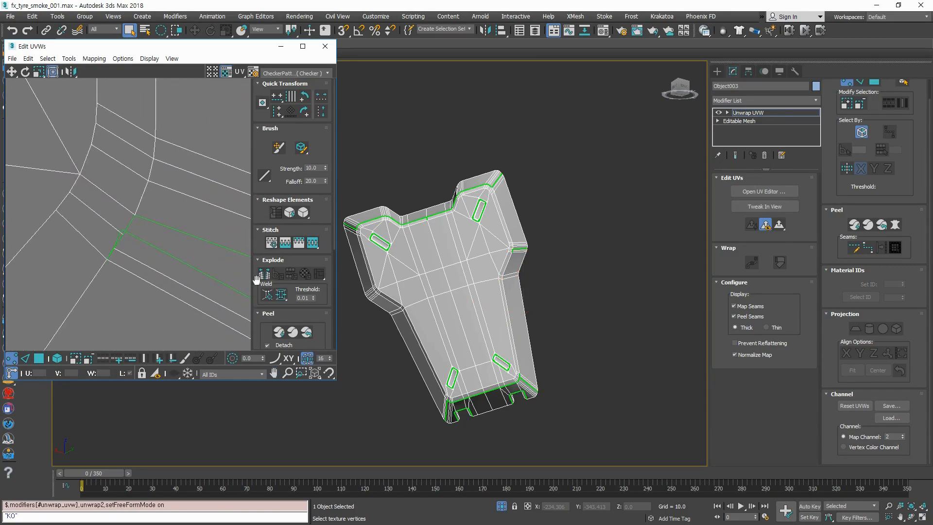
{"action": "left_click", "coordinate": [267, 295]}
{"action": "left_click", "coordinate": [138, 217]}
{"action": "left_click_drag", "start_coordinate": [116, 249], "coordinate": [123, 235]}
Step: Target weld the remaining split vertices at the outer end of the seam between the right panels
{"action": "scroll", "coordinate": [159, 241], "scroll_direction": "down", "scroll_amount": 4}
{"action": "middle_click_drag", "start_coordinate": [181, 258], "coordinate": [108, 245]}
{"action": "left_click_drag", "start_coordinate": [105, 238], "coordinate": [130, 216]}
{"action": "left_click", "coordinate": [120, 254]}
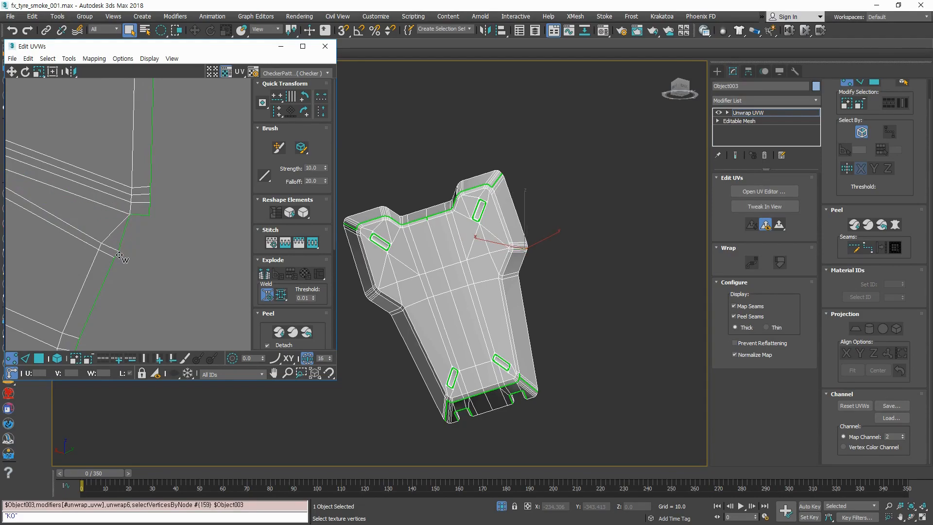
{"action": "left_click_drag", "start_coordinate": [131, 215], "coordinate": [149, 215]}
Step: Target weld the split vertices near the lower tip of the right flank panel
{"action": "scroll", "coordinate": [159, 234], "scroll_direction": "down", "scroll_amount": 8}
{"action": "middle_click_drag", "start_coordinate": [140, 264], "coordinate": [153, 238]}
{"action": "scroll", "coordinate": [141, 244], "scroll_direction": "up", "scroll_amount": 9}
{"action": "scroll", "coordinate": [145, 213], "scroll_direction": "up", "scroll_amount": 5}
{"action": "left_click_drag", "start_coordinate": [140, 193], "coordinate": [93, 281]}
{"action": "scroll", "coordinate": [140, 262], "scroll_direction": "down", "scroll_amount": 5}
{"action": "scroll", "coordinate": [160, 214], "scroll_direction": "up", "scroll_amount": 1}
{"action": "left_click_drag", "start_coordinate": [147, 217], "coordinate": [137, 245]}
{"action": "middle_click_drag", "start_coordinate": [161, 246], "coordinate": [156, 241]}
{"action": "scroll", "coordinate": [156, 240], "scroll_direction": "down", "scroll_amount": 5}
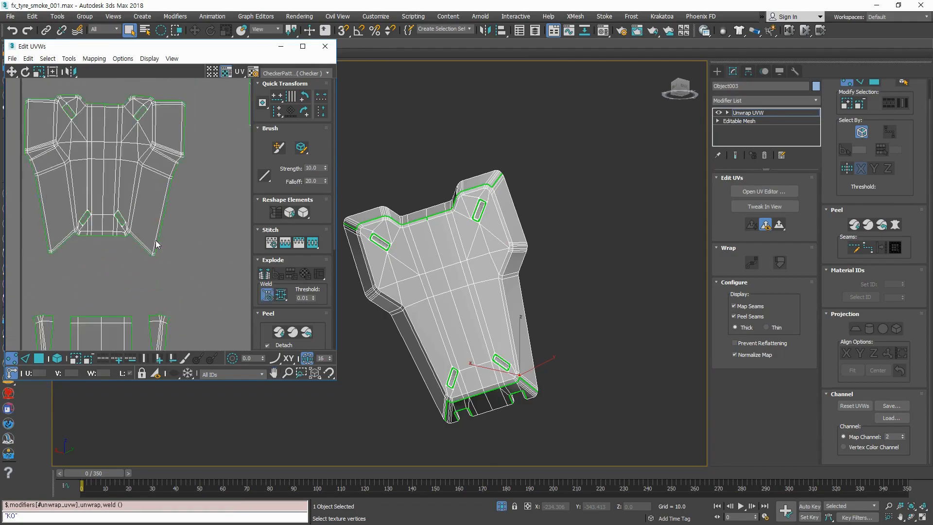
Step: Inspect the joined right seams and look over the remaining separate UV pieces below the shell
{"action": "scroll", "coordinate": [189, 185], "scroll_direction": "up", "scroll_amount": 5}
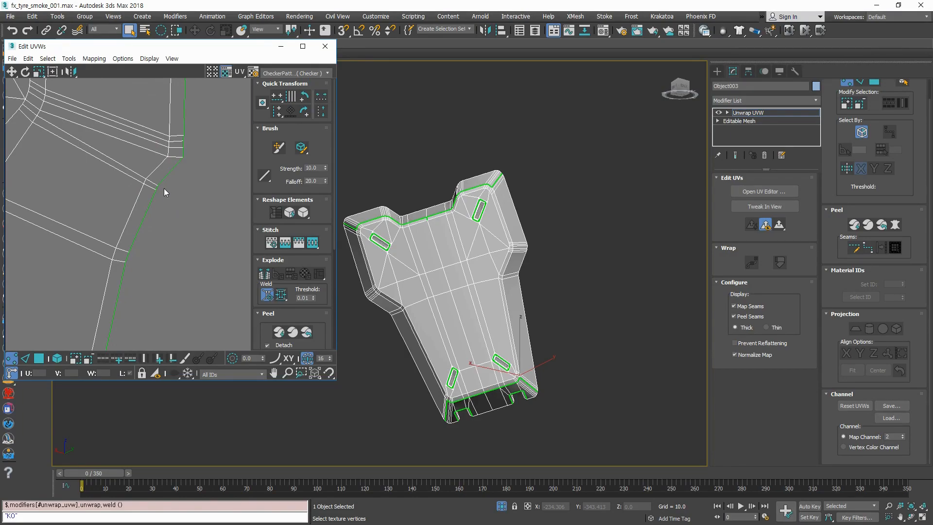
{"action": "scroll", "coordinate": [88, 248], "scroll_direction": "down", "scroll_amount": 4}
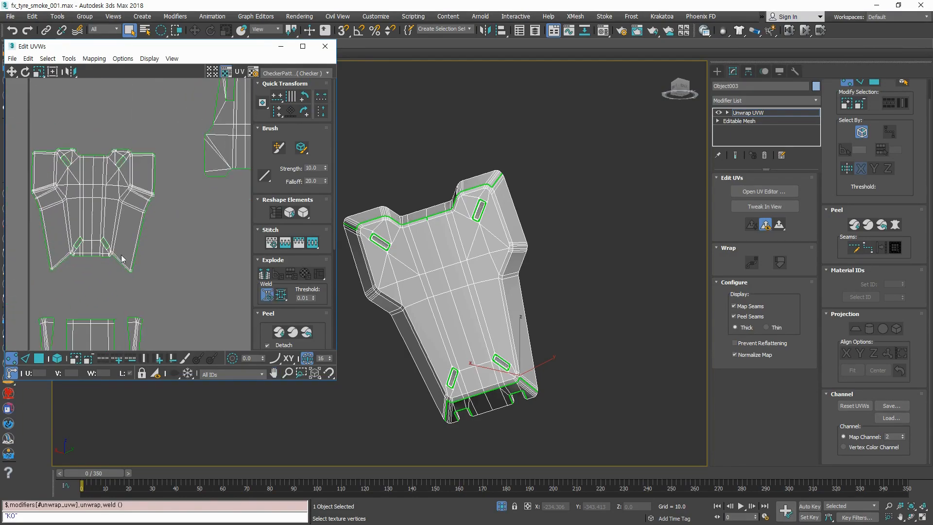
{"action": "scroll", "coordinate": [108, 252], "scroll_direction": "down", "scroll_amount": 3}
{"action": "middle_click_drag", "start_coordinate": [120, 294], "coordinate": [143, 220]}
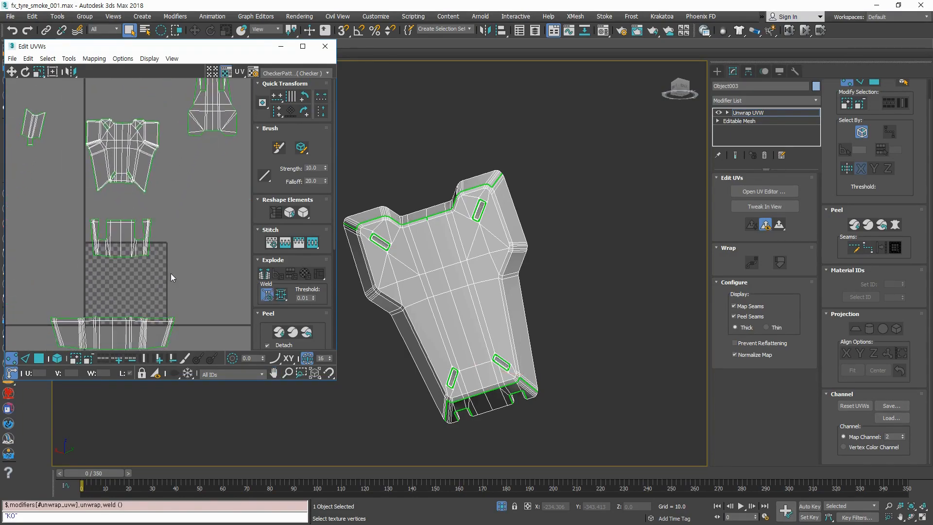
{"action": "middle_click_drag", "start_coordinate": [179, 251], "coordinate": [177, 193]}
{"action": "scroll", "coordinate": [177, 182], "scroll_direction": "down", "scroll_amount": 2}
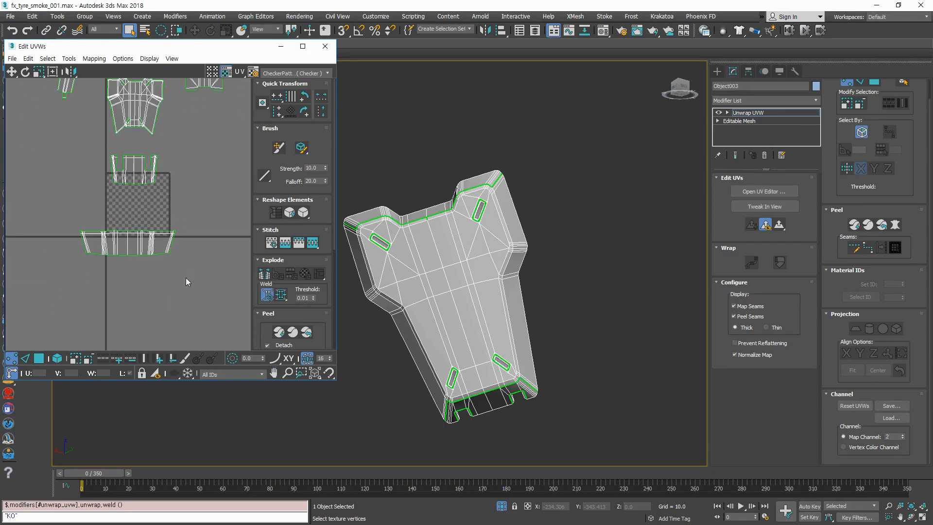
{"action": "middle_click_drag", "start_coordinate": [103, 160], "coordinate": [110, 202]}
{"action": "scroll", "coordinate": [110, 202], "scroll_direction": "up", "scroll_amount": 1}
{"action": "scroll", "coordinate": [88, 263], "scroll_direction": "up", "scroll_amount": 2}
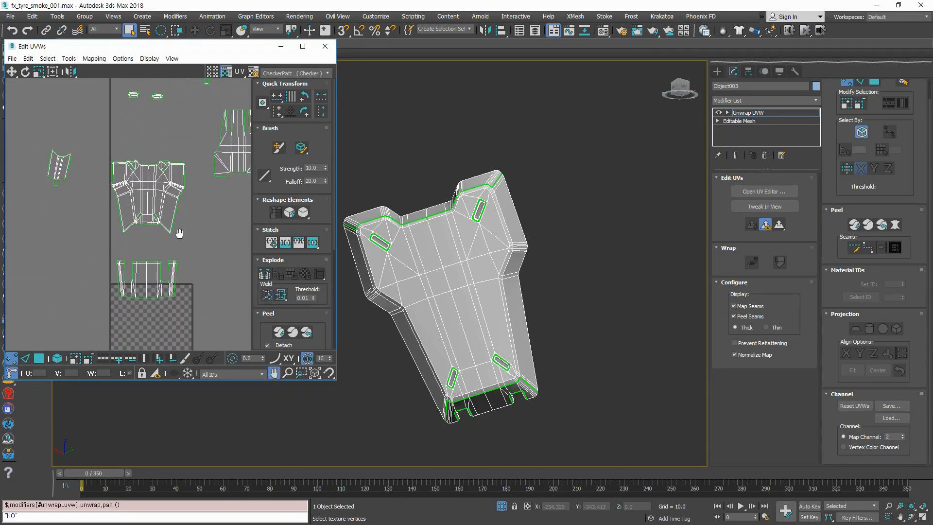
{"action": "scroll", "coordinate": [162, 193], "scroll_direction": "up", "scroll_amount": 3}
{"action": "scroll", "coordinate": [168, 245], "scroll_direction": "down", "scroll_amount": 5}
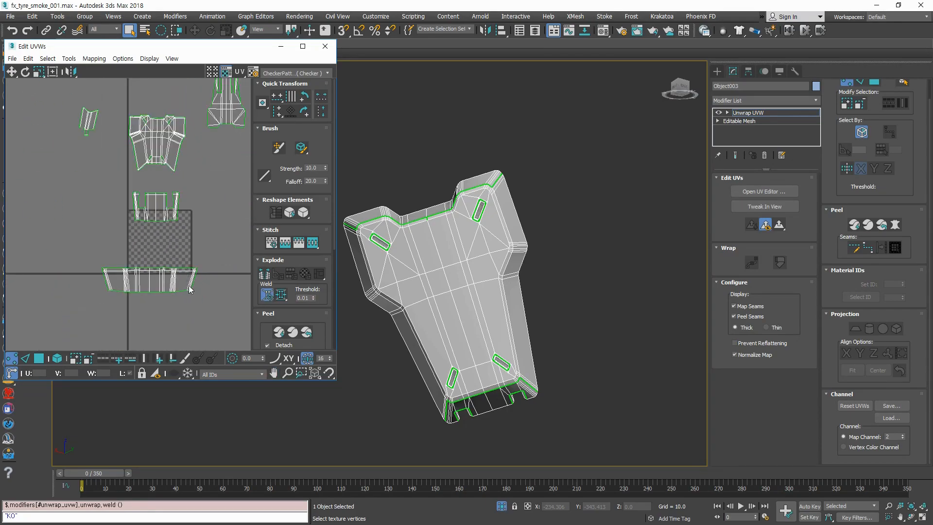
Step: Move the wide strip UV panel from below the shell to just above its top edge, then clear the selection
{"action": "left_click", "coordinate": [189, 287]}
{"action": "middle_click_drag", "start_coordinate": [195, 227], "coordinate": [190, 262]}
{"action": "left_click", "coordinate": [52, 71]}
{"action": "middle_click_drag", "start_coordinate": [104, 265], "coordinate": [127, 144]}
{"action": "scroll", "coordinate": [109, 112], "scroll_direction": "up", "scroll_amount": 3}
{"action": "left_click_drag", "start_coordinate": [125, 138], "coordinate": [141, 152]}
{"action": "scroll", "coordinate": [82, 155], "scroll_direction": "down", "scroll_amount": 3}
{"action": "left_click_drag", "start_coordinate": [75, 151], "coordinate": [193, 193]}
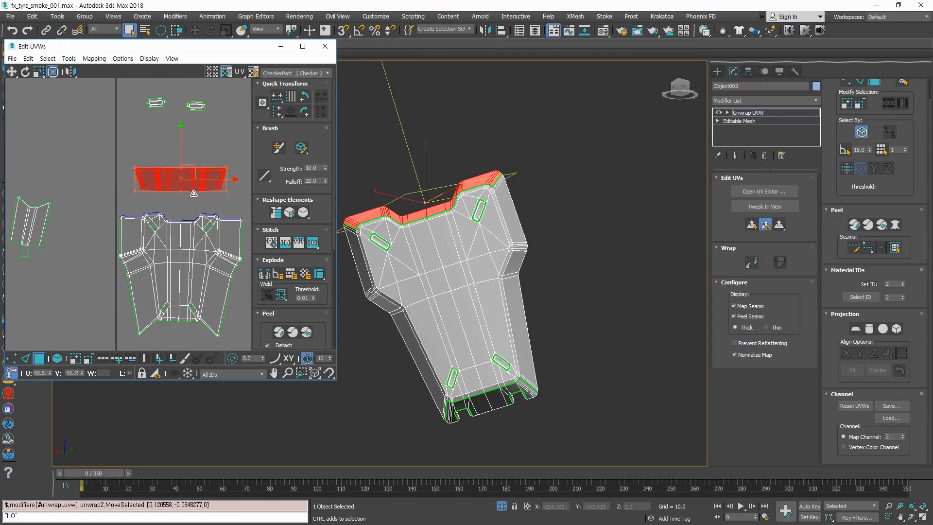
{"action": "left_click", "coordinate": [179, 203]}
Step: Select the overlapping vertices on the middle of the shell's top border and weld them
{"action": "scroll", "coordinate": [194, 206], "scroll_direction": "up", "scroll_amount": 4}
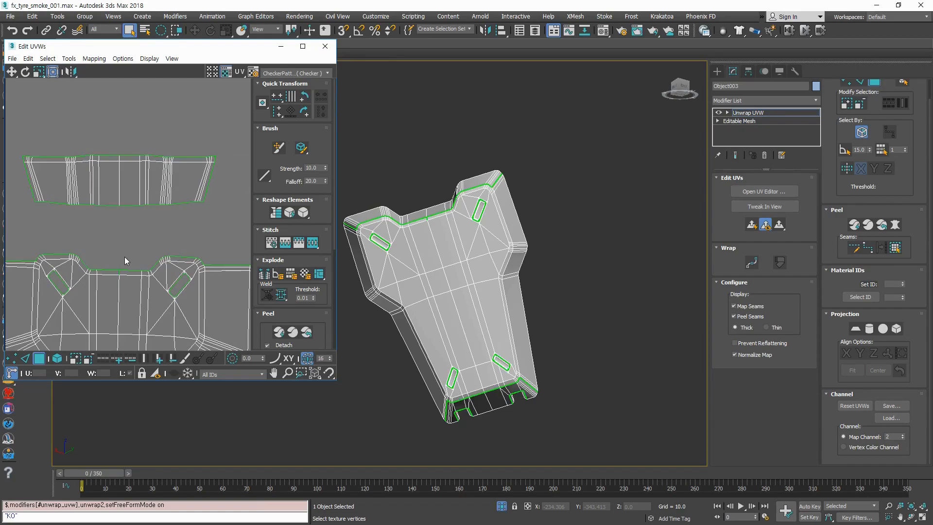
{"action": "scroll", "coordinate": [126, 257], "scroll_direction": "up", "scroll_amount": 3}
{"action": "key", "text": "2"}
{"action": "left_click", "coordinate": [131, 285]}
{"action": "scroll", "coordinate": [144, 243], "scroll_direction": "down", "scroll_amount": 3}
{"action": "scroll", "coordinate": [150, 205], "scroll_direction": "down", "scroll_amount": 4}
{"action": "left_click", "coordinate": [170, 235]}
{"action": "scroll", "coordinate": [133, 244], "scroll_direction": "up", "scroll_amount": 8}
{"action": "scroll", "coordinate": [157, 252], "scroll_direction": "up", "scroll_amount": 2}
{"action": "scroll", "coordinate": [168, 262], "scroll_direction": "up", "scroll_amount": 5}
{"action": "key", "text": "1"}
{"action": "left_click_drag", "start_coordinate": [116, 206], "coordinate": [167, 252]}
{"action": "scroll", "coordinate": [187, 265], "scroll_direction": "down", "scroll_amount": 4}
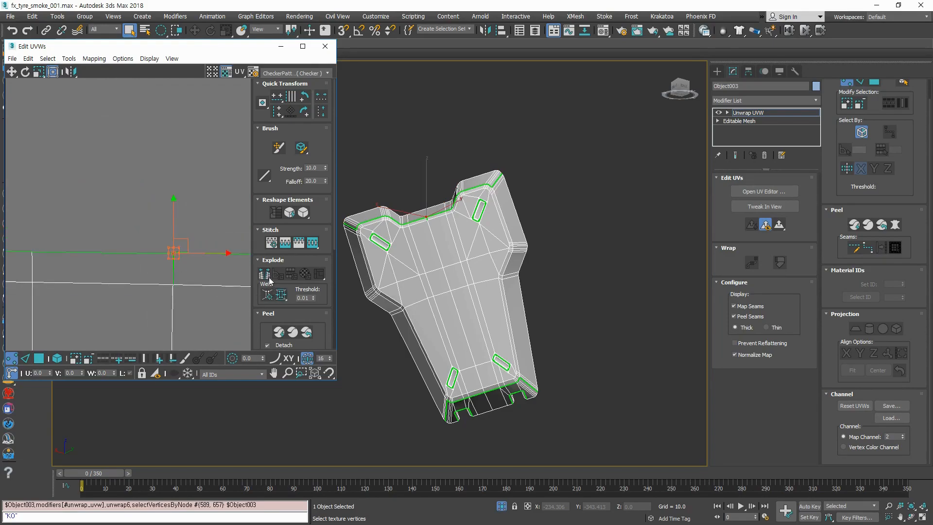
{"action": "left_click", "coordinate": [281, 294]}
{"action": "scroll", "coordinate": [204, 255], "scroll_direction": "up", "scroll_amount": 5}
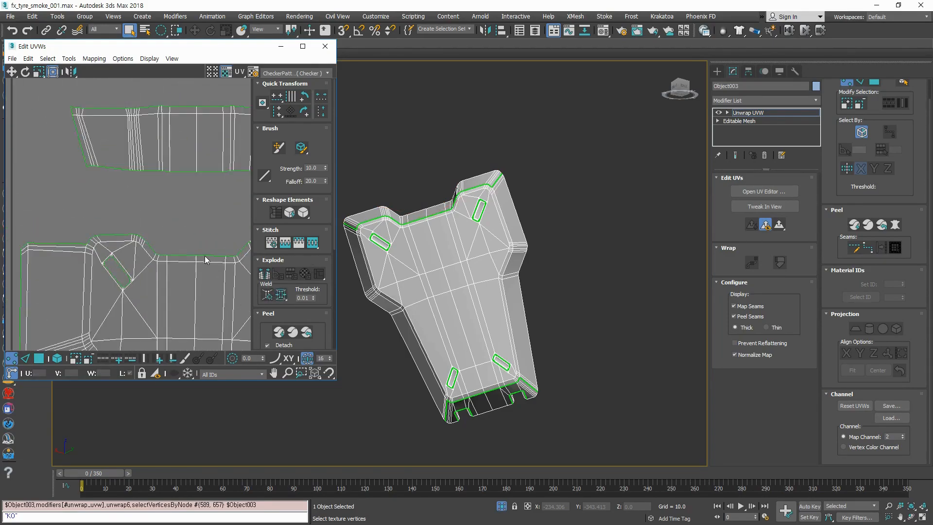
Step: Select the middle border edge of the shell's top to identify its matching edge on the wide strip
{"action": "key", "text": "3"}
{"action": "key", "text": "2"}
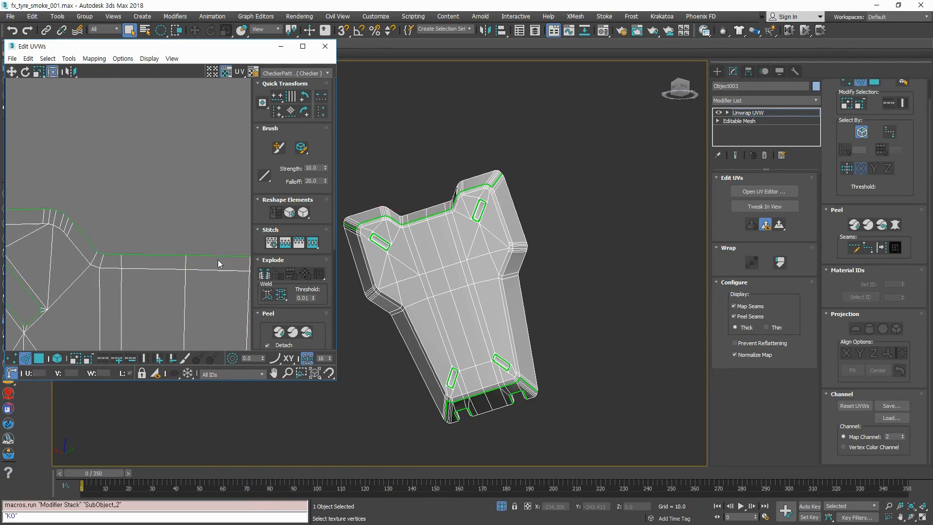
{"action": "scroll", "coordinate": [221, 265], "scroll_direction": "down", "scroll_amount": 6}
{"action": "scroll", "coordinate": [195, 226], "scroll_direction": "up", "scroll_amount": 4}
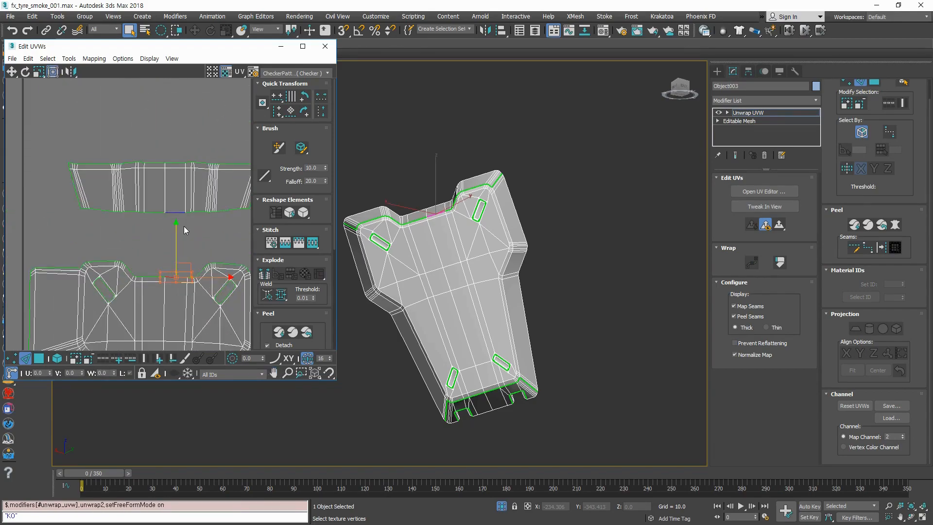
{"action": "middle_click_drag", "start_coordinate": [209, 226], "coordinate": [166, 237]}
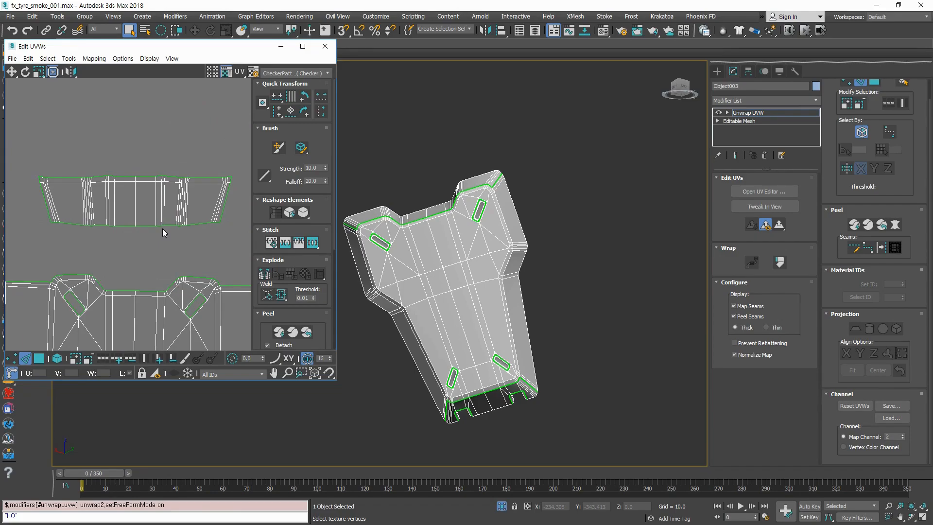
{"action": "scroll", "coordinate": [136, 285], "scroll_direction": "up", "scroll_amount": 2}
Step: Try to stitch the wide strip using only the border edges on top of the shell's two bumps, and undo the attempt
{"action": "left_click", "coordinate": [217, 272]}
{"action": "left_click", "coordinate": [176, 254]}
{"action": "scroll", "coordinate": [227, 283], "scroll_direction": "up", "scroll_amount": 5}
{"action": "left_click_drag", "start_coordinate": [214, 258], "coordinate": [214, 256]}
{"action": "scroll", "coordinate": [107, 245], "scroll_direction": "down", "scroll_amount": 5}
{"action": "middle_click_drag", "start_coordinate": [55, 251], "coordinate": [167, 256]}
{"action": "scroll", "coordinate": [110, 261], "scroll_direction": "up", "scroll_amount": 4}
{"action": "left_click_drag", "start_coordinate": [106, 263], "coordinate": [107, 273], "text": "ctrl"}
{"action": "scroll", "coordinate": [146, 267], "scroll_direction": "down", "scroll_amount": 4}
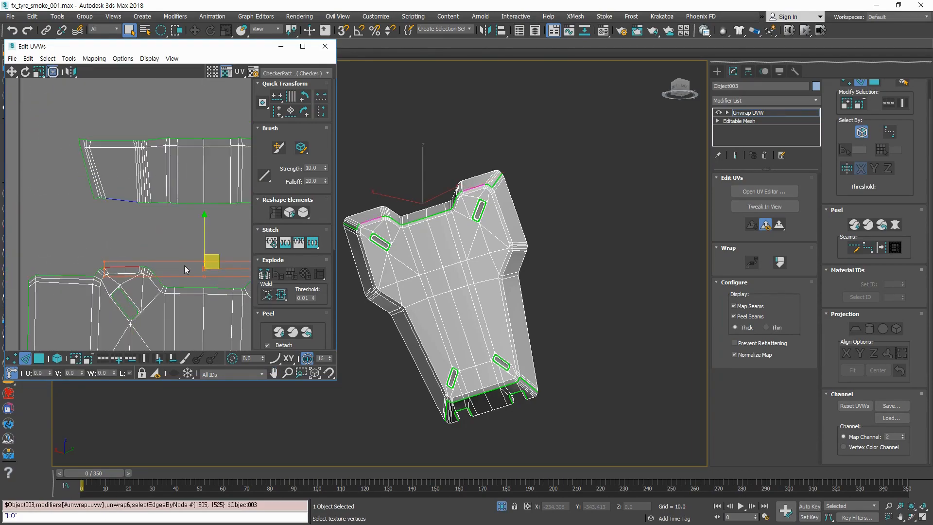
{"action": "middle_click_drag", "start_coordinate": [221, 263], "coordinate": [205, 268]}
{"action": "left_click", "coordinate": [313, 243]}
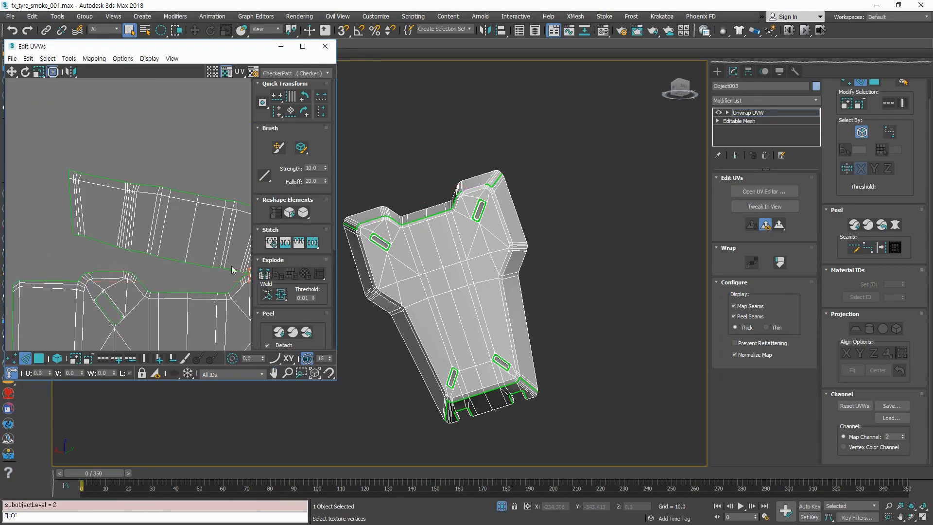
{"action": "scroll", "coordinate": [203, 287], "scroll_direction": "up", "scroll_amount": 2}
{"action": "key", "text": "ctrl+z"}
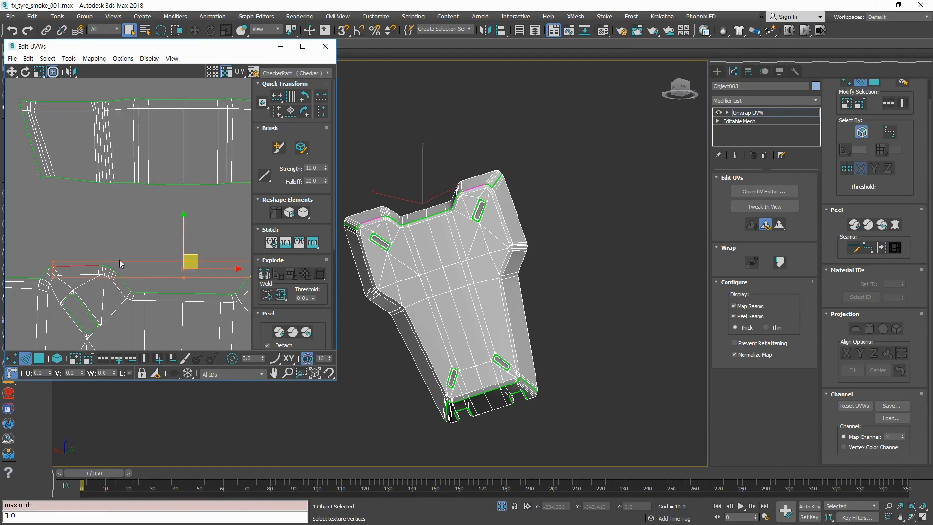
Step: Select the border edges along the straight central span of the shell's top
{"action": "left_click", "coordinate": [156, 237]}
{"action": "left_click", "coordinate": [170, 291]}
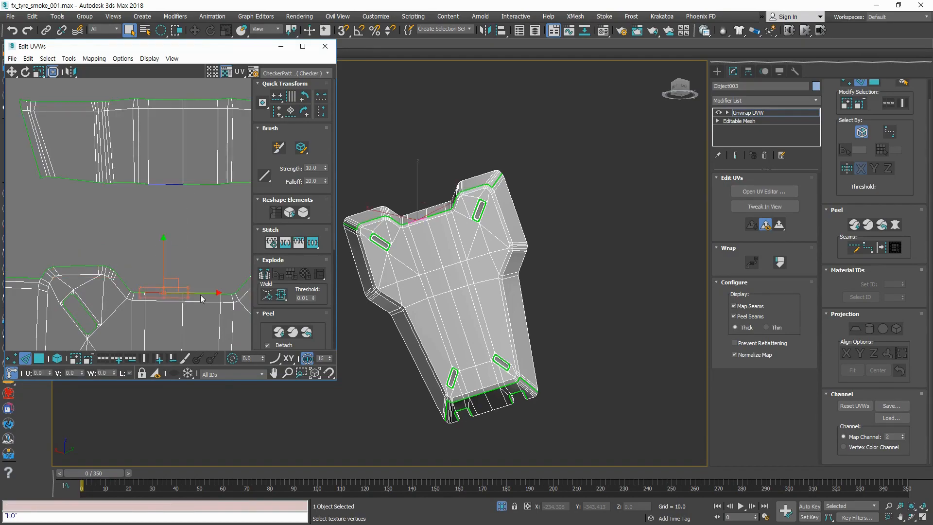
{"action": "scroll", "coordinate": [204, 303], "scroll_direction": "up", "scroll_amount": 2}
{"action": "left_click", "coordinate": [221, 289], "text": "ctrl"}
{"action": "scroll", "coordinate": [162, 287], "scroll_direction": "down", "scroll_amount": 3}
{"action": "scroll", "coordinate": [180, 283], "scroll_direction": "up", "scroll_amount": 4}
{"action": "key", "text": "q"}
{"action": "scroll", "coordinate": [141, 319], "scroll_direction": "up", "scroll_amount": 4}
{"action": "middle_click_drag", "start_coordinate": [141, 319], "coordinate": [175, 277]}
{"action": "left_click", "coordinate": [147, 277], "text": "ctrl"}
{"action": "left_click", "coordinate": [12, 72]}
{"action": "middle_click_drag", "start_coordinate": [231, 216], "coordinate": [109, 246]}
{"action": "left_click", "coordinate": [117, 265], "text": "ctrl"}
{"action": "scroll", "coordinate": [154, 219], "scroll_direction": "down", "scroll_amount": 4}
{"action": "middle_click_drag", "start_coordinate": [22, 235], "coordinate": [191, 270]}
{"action": "scroll", "coordinate": [90, 255], "scroll_direction": "up", "scroll_amount": 3}
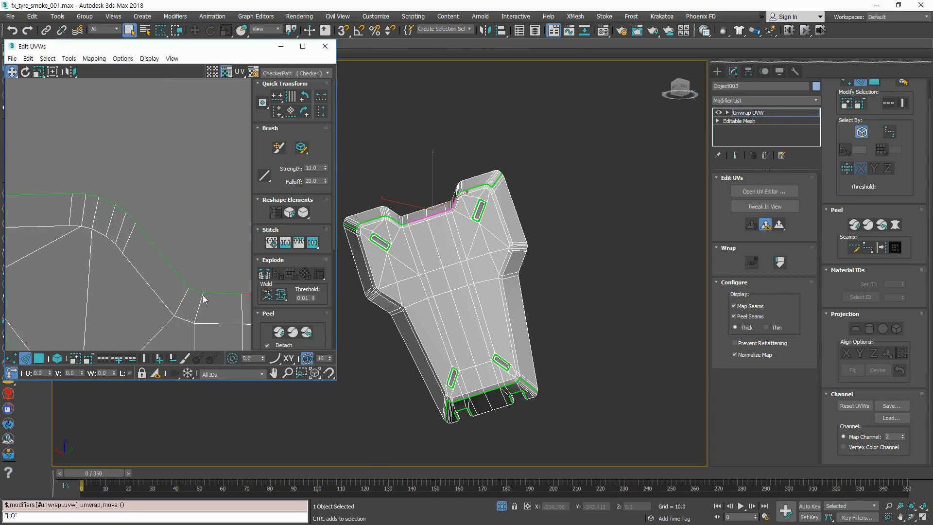
Step: Add the border edges up the left slope and over the left bump of the shell's top to the selection
{"action": "left_click_drag", "start_coordinate": [219, 301], "coordinate": [218, 303], "text": "ctrl"}
{"action": "left_click_drag", "start_coordinate": [199, 281], "coordinate": [196, 296], "text": "ctrl"}
{"action": "middle_click_drag", "start_coordinate": [147, 222], "coordinate": [186, 282]}
{"action": "scroll", "coordinate": [186, 282], "scroll_direction": "up", "scroll_amount": 3}
{"action": "left_click", "coordinate": [150, 272], "text": "ctrl"}
{"action": "left_click", "coordinate": [128, 252], "text": "ctrl"}
{"action": "middle_click_drag", "start_coordinate": [75, 241], "coordinate": [184, 274]}
{"action": "scroll", "coordinate": [184, 274], "scroll_direction": "down", "scroll_amount": 1}
{"action": "left_click", "coordinate": [176, 259], "text": "ctrl"}
{"action": "left_click", "coordinate": [80, 258], "text": "ctrl"}
Step: Add the border edges up the right slope and over the right bump of the shell's top to the selection
{"action": "scroll", "coordinate": [54, 261], "scroll_direction": "down", "scroll_amount": 4}
{"action": "scroll", "coordinate": [190, 276], "scroll_direction": "up", "scroll_amount": 3}
{"action": "middle_click_drag", "start_coordinate": [51, 262], "coordinate": [5, 254]}
{"action": "left_click", "coordinate": [190, 270], "text": "ctrl"}
{"action": "scroll", "coordinate": [190, 269], "scroll_direction": "down", "scroll_amount": 6}
{"action": "scroll", "coordinate": [86, 254], "scroll_direction": "up", "scroll_amount": 10}
{"action": "left_click", "coordinate": [89, 224], "text": "ctrl"}
{"action": "left_click", "coordinate": [144, 185], "text": "ctrl"}
{"action": "middle_click_drag", "start_coordinate": [240, 195], "coordinate": [86, 212]}
{"action": "left_click", "coordinate": [168, 208], "text": "ctrl"}
{"action": "scroll", "coordinate": [168, 214], "scroll_direction": "down", "scroll_amount": 10}
{"action": "scroll", "coordinate": [155, 260], "scroll_direction": "up", "scroll_amount": 2}
{"action": "middle_click_drag", "start_coordinate": [154, 263], "coordinate": [151, 276]}
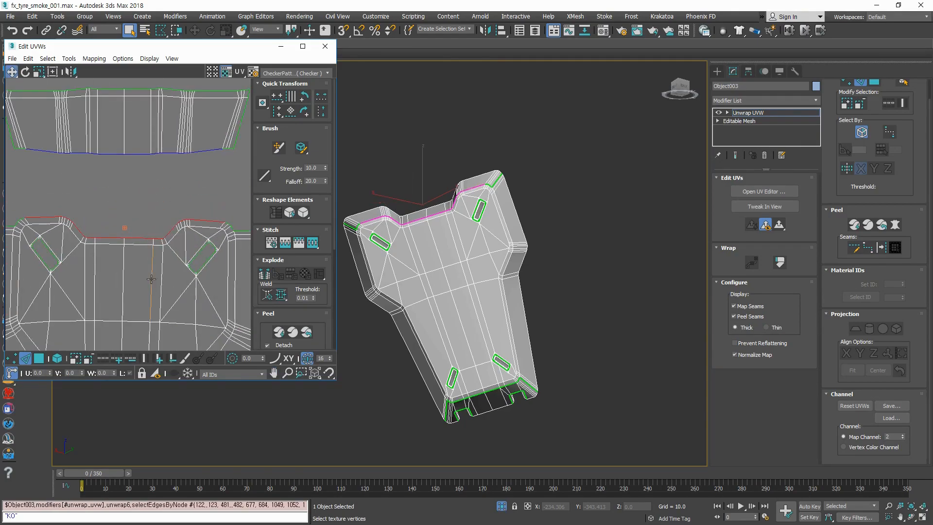
Step: Stitch the wide strip panel onto the shell along the selected top border edges and clear the selection
{"action": "left_click", "coordinate": [314, 246]}
{"action": "left_click", "coordinate": [41, 175]}
{"action": "scroll", "coordinate": [144, 152], "scroll_direction": "down", "scroll_amount": 4}
{"action": "middle_click_drag", "start_coordinate": [177, 191], "coordinate": [121, 213]}
{"action": "scroll", "coordinate": [105, 194], "scroll_direction": "up", "scroll_amount": 8}
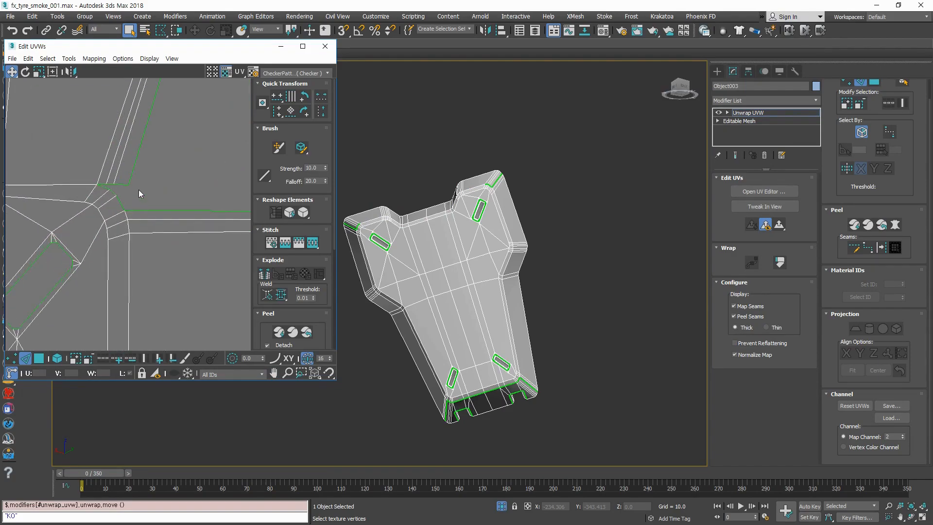
Step: Target-weld the top strip's vertex onto the matching side-panel vertex at the shell's upper right inner notch
{"action": "key", "text": "1"}
{"action": "scroll", "coordinate": [130, 195], "scroll_direction": "up", "scroll_amount": 2}
{"action": "middle_click_drag", "start_coordinate": [135, 210], "coordinate": [144, 220]}
{"action": "left_click", "coordinate": [265, 296]}
{"action": "left_click_drag", "start_coordinate": [106, 188], "coordinate": [132, 222]}
{"action": "scroll", "coordinate": [130, 222], "scroll_direction": "down", "scroll_amount": 4}
{"action": "scroll", "coordinate": [69, 231], "scroll_direction": "down", "scroll_amount": 4}
Step: Target-weld the top strip's vertex onto the matching side-panel vertex at the shell's upper left inner notch
{"action": "middle_click_drag", "start_coordinate": [176, 193], "coordinate": [196, 228]}
{"action": "scroll", "coordinate": [80, 223], "scroll_direction": "up", "scroll_amount": 7}
{"action": "scroll", "coordinate": [122, 212], "scroll_direction": "up", "scroll_amount": 2}
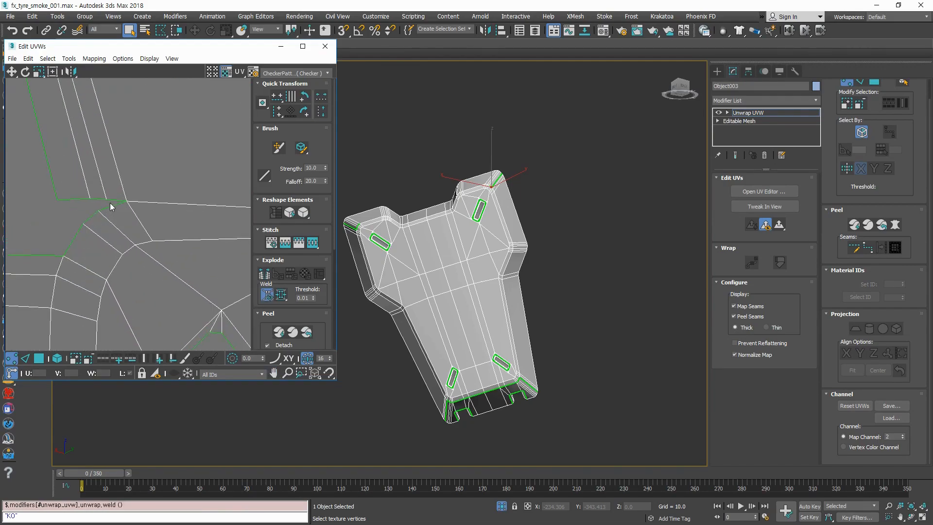
{"action": "left_click_drag", "start_coordinate": [106, 199], "coordinate": [64, 257]}
{"action": "scroll", "coordinate": [90, 238], "scroll_direction": "down", "scroll_amount": 10}
{"action": "middle_click_drag", "start_coordinate": [176, 275], "coordinate": [144, 192]}
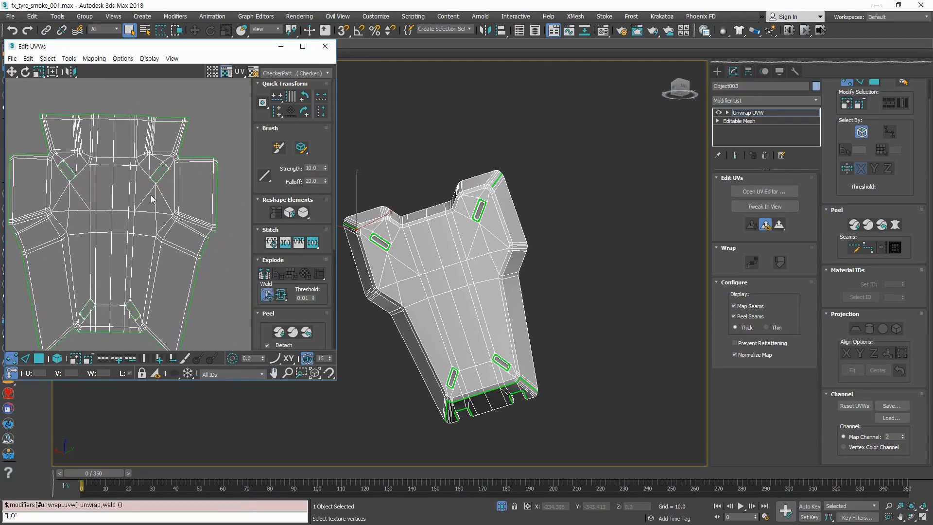
Step: Weld the top strip's outer right corner vertex onto the upper outer corner of the right side panel
{"action": "scroll", "coordinate": [177, 268], "scroll_direction": "down", "scroll_amount": 1}
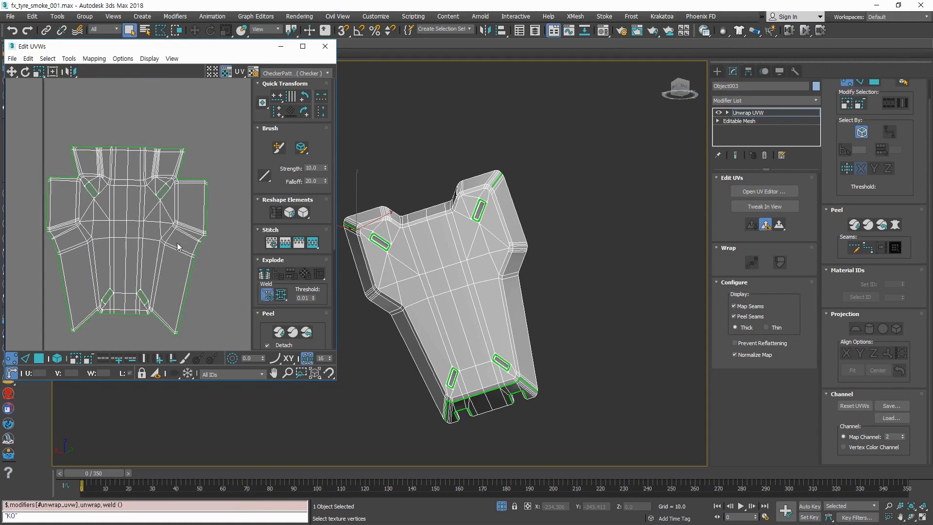
{"action": "scroll", "coordinate": [193, 170], "scroll_direction": "up", "scroll_amount": 8}
{"action": "left_click_drag", "start_coordinate": [131, 126], "coordinate": [206, 229]}
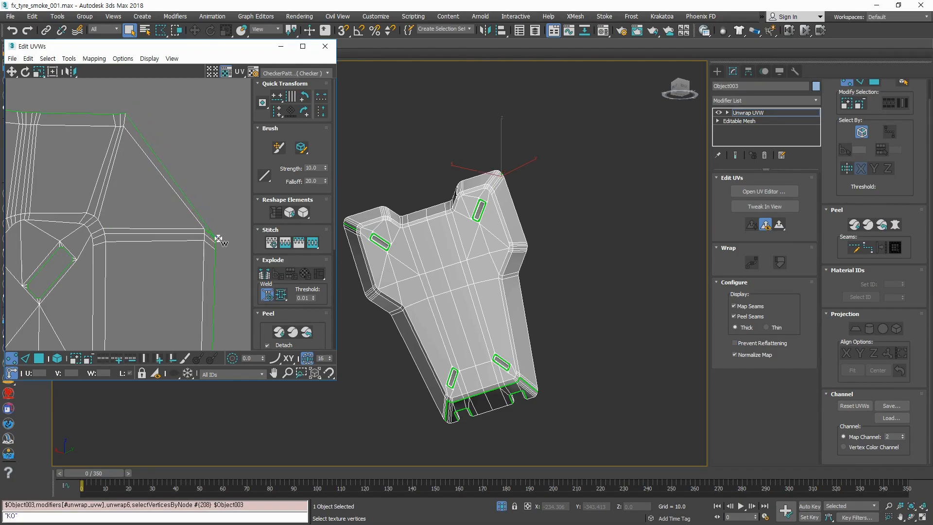
{"action": "scroll", "coordinate": [219, 193], "scroll_direction": "down", "scroll_amount": 5}
{"action": "key", "text": "ctrl+w"}
Step: Weld the top strip's outer left corner vertex onto the upper outer corner of the left side panel
{"action": "scroll", "coordinate": [77, 188], "scroll_direction": "up", "scroll_amount": 5}
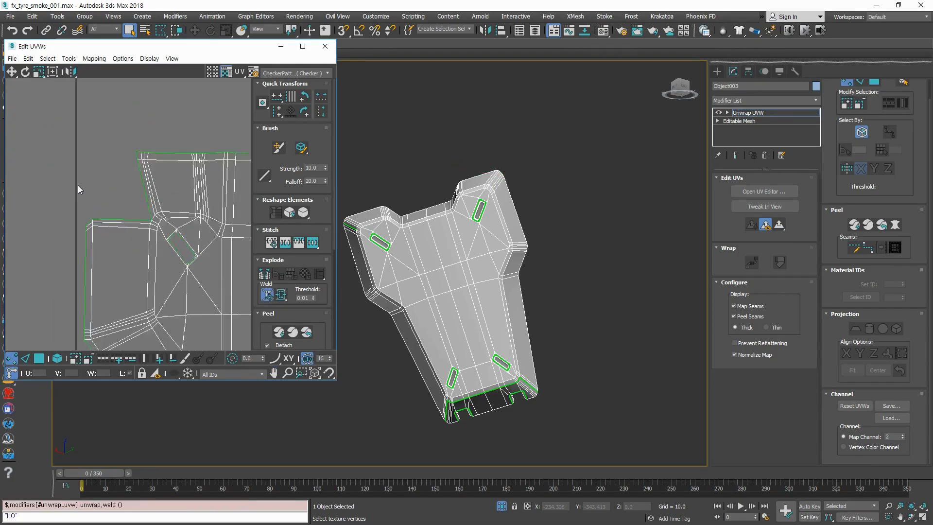
{"action": "left_click_drag", "start_coordinate": [165, 149], "coordinate": [102, 245]}
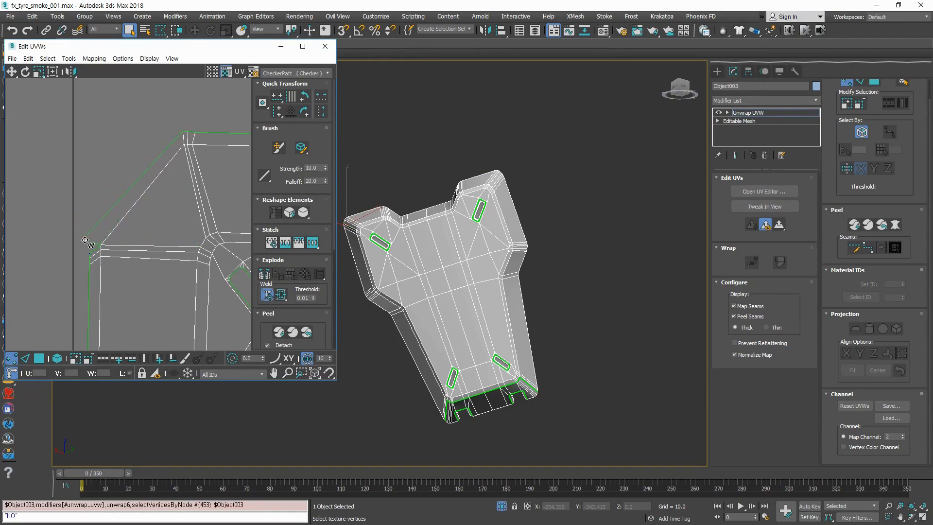
{"action": "scroll", "coordinate": [100, 239], "scroll_direction": "down", "scroll_amount": 5}
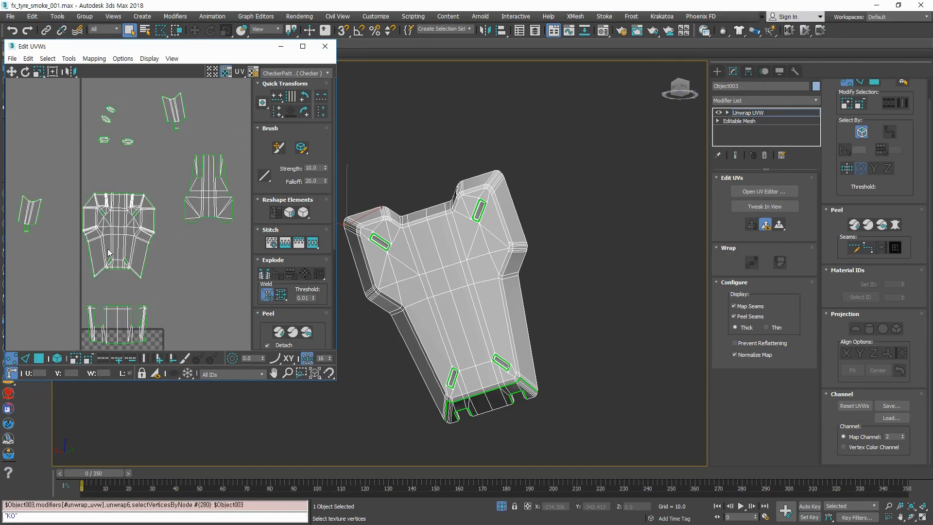
{"action": "scroll", "coordinate": [160, 286], "scroll_direction": "up", "scroll_amount": 3}
{"action": "key", "text": "ctrl+w"}
Step: Select the border edges along the straight central span of the shell's bottom
{"action": "scroll", "coordinate": [165, 228], "scroll_direction": "up", "scroll_amount": 4}
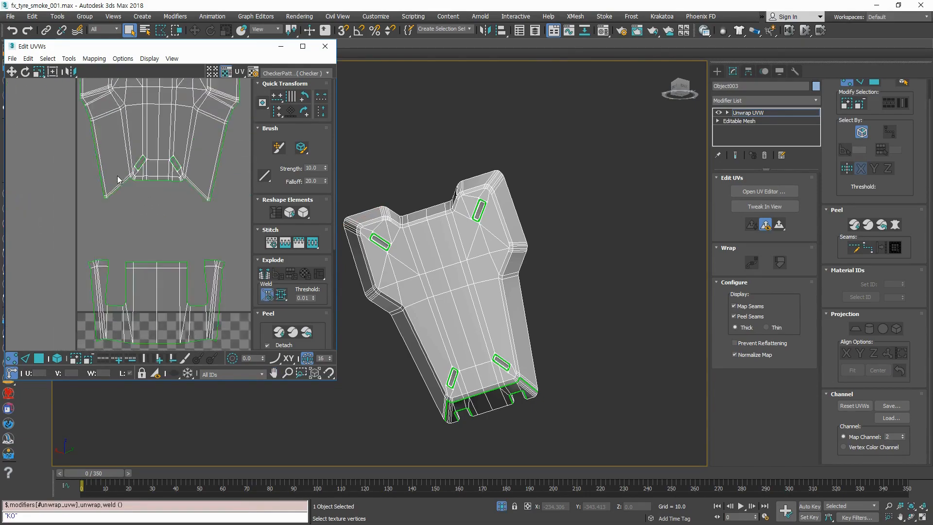
{"action": "key", "text": "2"}
{"action": "scroll", "coordinate": [171, 190], "scroll_direction": "up", "scroll_amount": 2}
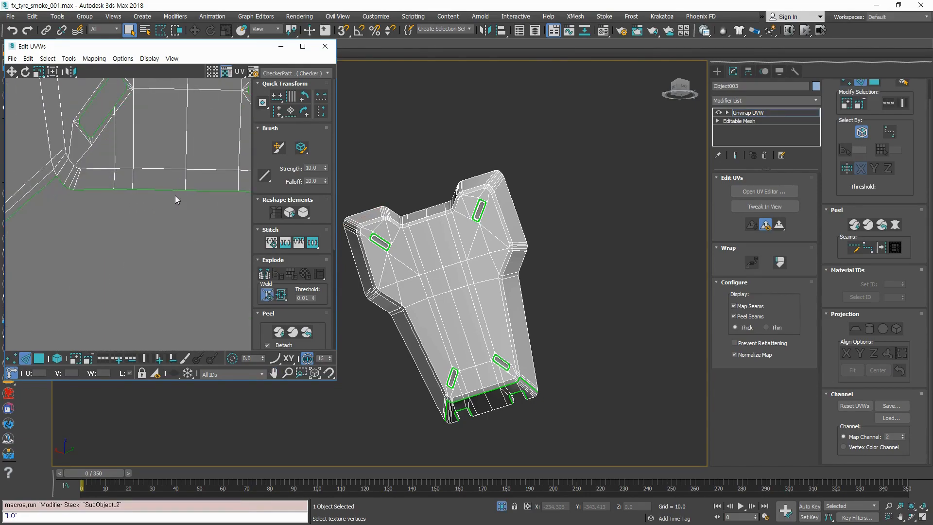
{"action": "middle_click_drag", "start_coordinate": [202, 207], "coordinate": [173, 261]}
{"action": "right_click", "coordinate": [163, 264]}
{"action": "left_click", "coordinate": [133, 237]}
{"action": "left_click", "coordinate": [193, 258]}
{"action": "left_click", "coordinate": [121, 241]}
{"action": "left_click", "coordinate": [189, 246], "text": "ctrl"}
{"action": "middle_click_drag", "start_coordinate": [191, 253], "coordinate": [141, 264]}
{"action": "scroll", "coordinate": [172, 262], "scroll_direction": "up", "scroll_amount": 3}
{"action": "left_click", "coordinate": [176, 252], "text": "ctrl"}
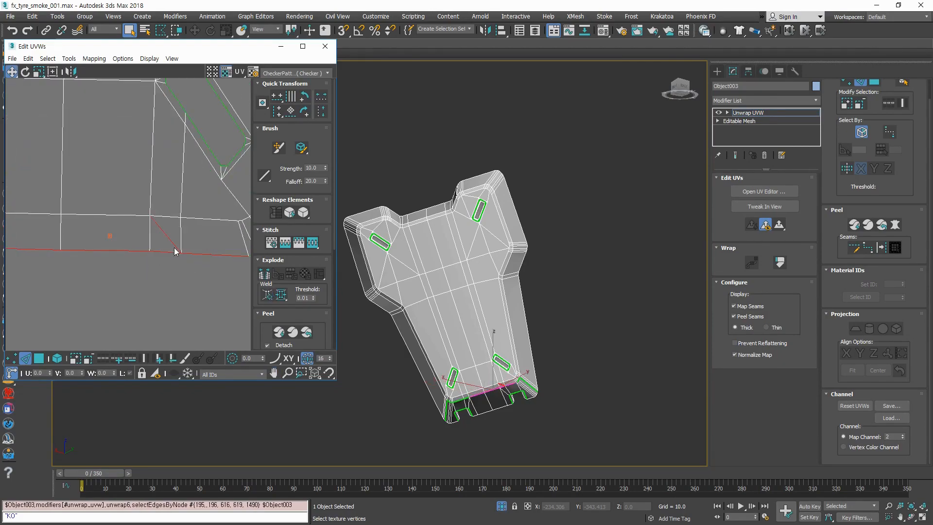
Step: Extend the edge selection along the rest of the shell's bottom border and around its curved ends
{"action": "scroll", "coordinate": [116, 233], "scroll_direction": "down", "scroll_amount": 3}
{"action": "middle_click_drag", "start_coordinate": [87, 237], "coordinate": [164, 240]}
{"action": "scroll", "coordinate": [129, 234], "scroll_direction": "up", "scroll_amount": 3}
{"action": "left_click_drag", "start_coordinate": [173, 258], "coordinate": [163, 239], "text": "ctrl"}
{"action": "left_click", "coordinate": [118, 246], "text": "ctrl"}
{"action": "scroll", "coordinate": [73, 234], "scroll_direction": "up", "scroll_amount": 3}
{"action": "left_click_drag", "start_coordinate": [91, 266], "coordinate": [82, 249], "text": "ctrl"}
{"action": "scroll", "coordinate": [68, 247], "scroll_direction": "up", "scroll_amount": 2}
{"action": "left_click", "coordinate": [67, 242], "text": "ctrl"}
{"action": "middle_click_drag", "start_coordinate": [46, 237], "coordinate": [134, 252]}
{"action": "left_click", "coordinate": [118, 222], "text": "ctrl"}
{"action": "scroll", "coordinate": [117, 232], "scroll_direction": "down", "scroll_amount": 4}
{"action": "middle_click_drag", "start_coordinate": [233, 247], "coordinate": [50, 247]}
{"action": "scroll", "coordinate": [182, 235], "scroll_direction": "up", "scroll_amount": 5}
{"action": "left_click", "coordinate": [123, 278], "text": "ctrl"}
{"action": "scroll", "coordinate": [185, 234], "scroll_direction": "down", "scroll_amount": 5}
{"action": "middle_click_drag", "start_coordinate": [188, 244], "coordinate": [194, 187]}
{"action": "scroll", "coordinate": [194, 187], "scroll_direction": "down", "scroll_amount": 2}
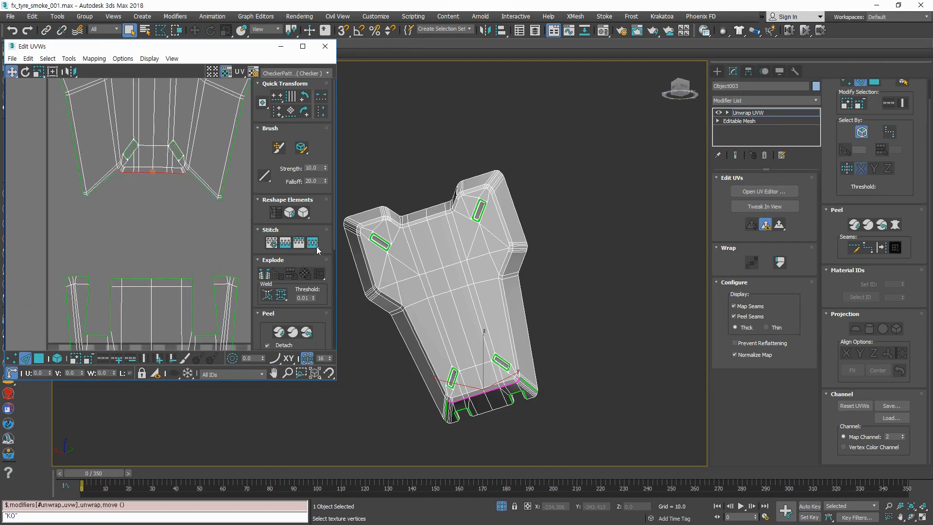
Step: Move the separate notched bottom panel up to just beneath the shell's bottom border and deselect it
{"action": "scroll", "coordinate": [214, 271], "scroll_direction": "down", "scroll_amount": 3}
{"action": "middle_click_drag", "start_coordinate": [214, 287], "coordinate": [182, 184]}
{"action": "double_click", "coordinate": [163, 235]}
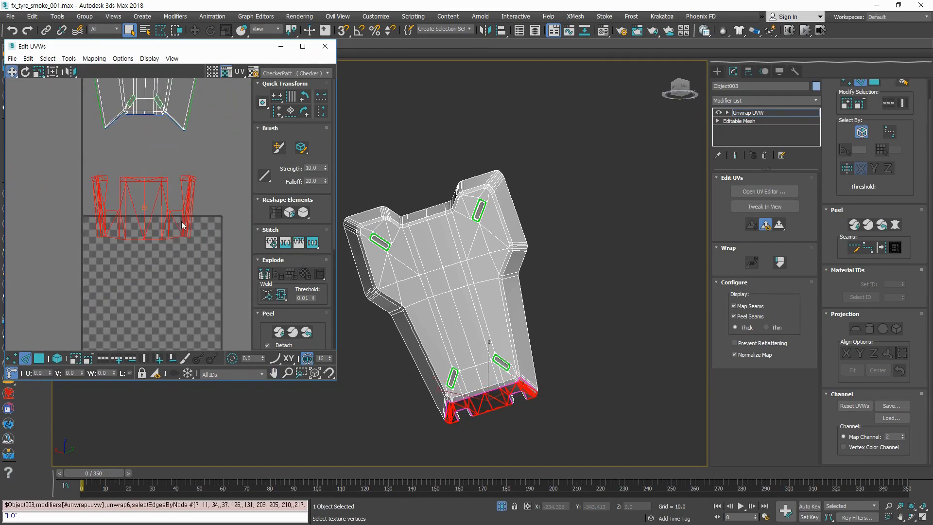
{"action": "left_click", "coordinate": [54, 73]}
{"action": "left_click_drag", "start_coordinate": [198, 176], "coordinate": [152, 127]}
{"action": "key", "text": "ctrl+z"}
{"action": "scroll", "coordinate": [152, 131], "scroll_direction": "up", "scroll_amount": 3}
{"action": "left_click", "coordinate": [148, 95]}
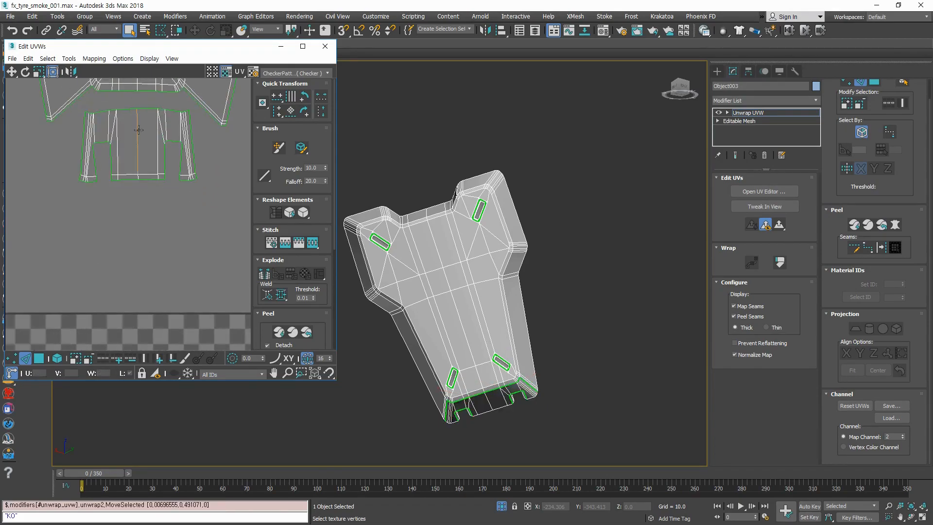
Step: Select the shell's bottom border edges from the middle across to the right corner
{"action": "scroll", "coordinate": [137, 124], "scroll_direction": "up", "scroll_amount": 5}
{"action": "key", "text": "2"}
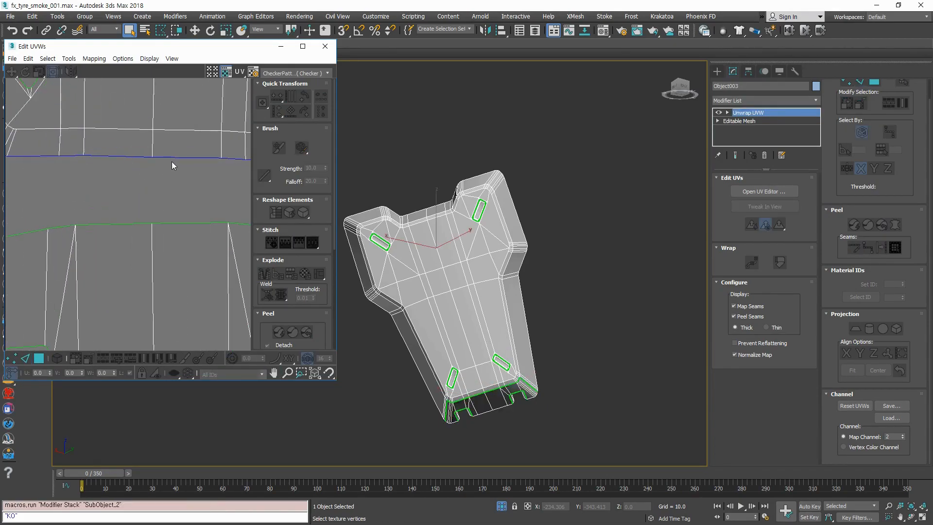
{"action": "scroll", "coordinate": [163, 178], "scroll_direction": "down", "scroll_amount": 3}
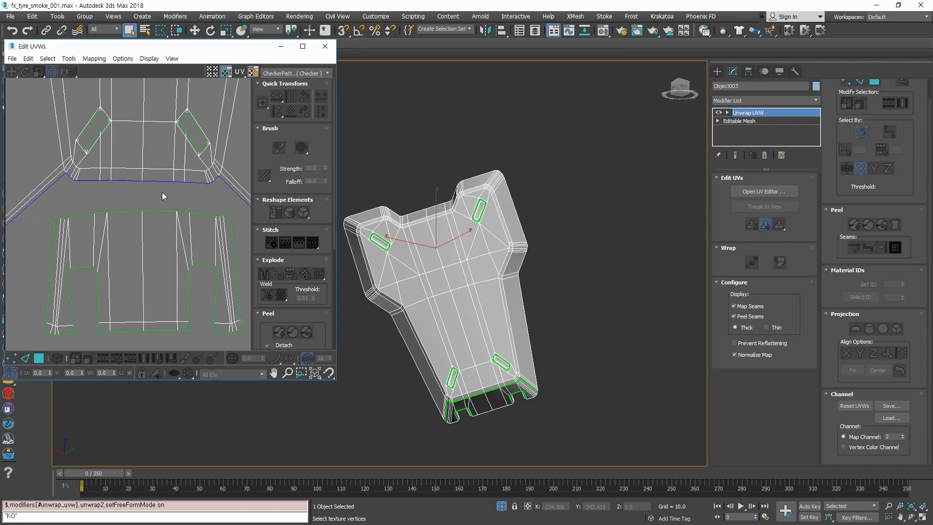
{"action": "key", "text": "2"}
{"action": "scroll", "coordinate": [162, 192], "scroll_direction": "up", "scroll_amount": 3}
{"action": "left_click", "coordinate": [176, 187]}
{"action": "middle_click_drag", "start_coordinate": [178, 190], "coordinate": [69, 236]}
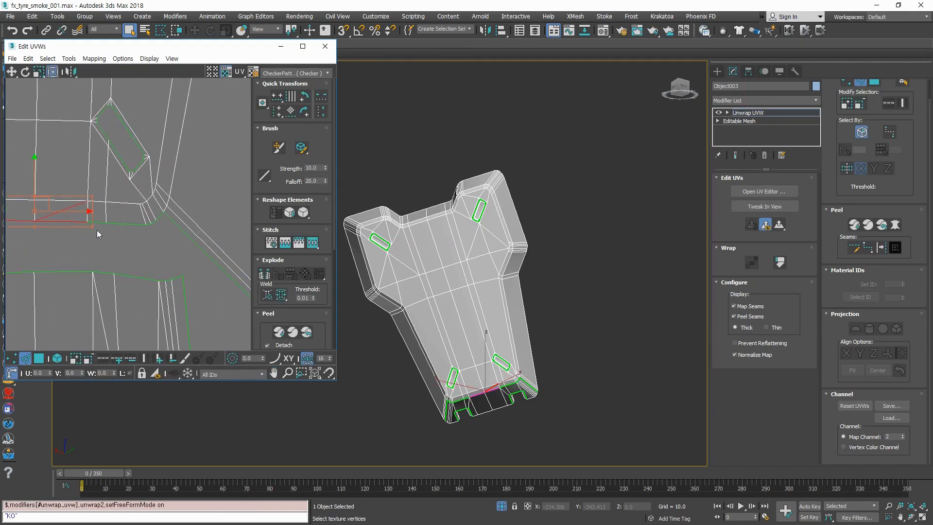
{"action": "left_click_drag", "start_coordinate": [68, 211], "coordinate": [67, 213], "text": "alt"}
{"action": "scroll", "coordinate": [106, 232], "scroll_direction": "up", "scroll_amount": 3}
{"action": "left_click", "coordinate": [106, 230], "text": "ctrl"}
{"action": "left_click", "coordinate": [165, 226], "text": "ctrl"}
{"action": "middle_click_drag", "start_coordinate": [196, 233], "coordinate": [119, 250]}
{"action": "scroll", "coordinate": [138, 253], "scroll_direction": "up", "scroll_amount": 2}
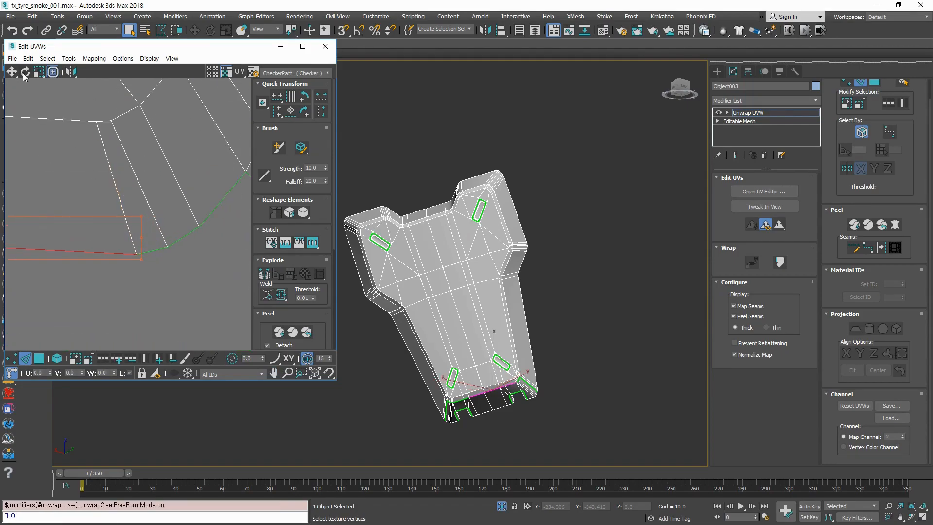
Step: Add the curved border edges around the shell's bottom corner to the selection using the Move tool
{"action": "left_click", "coordinate": [12, 72]}
{"action": "left_click", "coordinate": [151, 254], "text": "ctrl"}
{"action": "left_click", "coordinate": [196, 240], "text": "ctrl"}
{"action": "left_click", "coordinate": [218, 206], "text": "ctrl"}
{"action": "scroll", "coordinate": [216, 206], "scroll_direction": "down", "scroll_amount": 2}
{"action": "middle_click_drag", "start_coordinate": [217, 206], "coordinate": [140, 236]}
{"action": "scroll", "coordinate": [131, 240], "scroll_direction": "down", "scroll_amount": 2}
{"action": "scroll", "coordinate": [126, 245], "scroll_direction": "down", "scroll_amount": 2}
{"action": "scroll", "coordinate": [148, 231], "scroll_direction": "up", "scroll_amount": 5}
{"action": "left_click_drag", "start_coordinate": [212, 275], "coordinate": [199, 250], "text": "ctrl"}
Step: Add the remaining bottom border edges, including both outer slopes, to the selection
{"action": "middle_click_drag", "start_coordinate": [238, 258], "coordinate": [99, 252]}
{"action": "scroll", "coordinate": [119, 253], "scroll_direction": "up", "scroll_amount": 2}
{"action": "left_click_drag", "start_coordinate": [127, 263], "coordinate": [121, 234], "text": "ctrl"}
{"action": "scroll", "coordinate": [121, 237], "scroll_direction": "down", "scroll_amount": 2}
{"action": "middle_click_drag", "start_coordinate": [73, 246], "coordinate": [128, 253]}
{"action": "scroll", "coordinate": [127, 253], "scroll_direction": "up", "scroll_amount": 4}
{"action": "left_click_drag", "start_coordinate": [159, 249], "coordinate": [143, 264], "text": "ctrl"}
{"action": "left_click", "coordinate": [160, 255], "text": "alt"}
{"action": "scroll", "coordinate": [35, 209], "scroll_direction": "down", "scroll_amount": 3}
{"action": "middle_click_drag", "start_coordinate": [35, 209], "coordinate": [179, 218]}
{"action": "left_click", "coordinate": [127, 231], "text": "ctrl"}
{"action": "scroll", "coordinate": [122, 242], "scroll_direction": "down", "scroll_amount": 6}
{"action": "middle_click_drag", "start_coordinate": [119, 257], "coordinate": [44, 222]}
{"action": "scroll", "coordinate": [179, 243], "scroll_direction": "down", "scroll_amount": 1}
{"action": "scroll", "coordinate": [118, 195], "scroll_direction": "up", "scroll_amount": 8}
{"action": "left_click", "coordinate": [97, 147], "text": "ctrl"}
Step: Try stitching the bottom panel onto the shell with the sloped edges included, and undo the stitch
{"action": "scroll", "coordinate": [99, 216], "scroll_direction": "down", "scroll_amount": 6}
{"action": "left_click", "coordinate": [312, 244]}
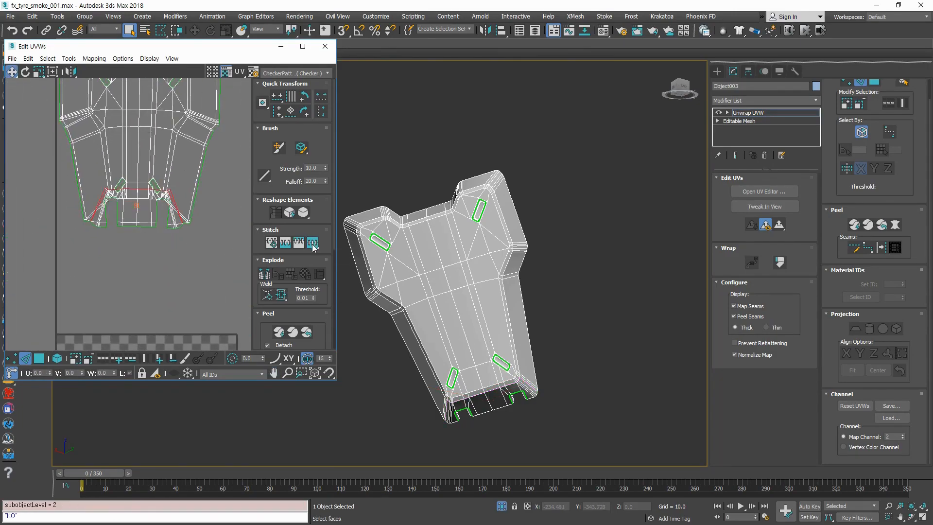
{"action": "key", "text": "ctrl+z"}
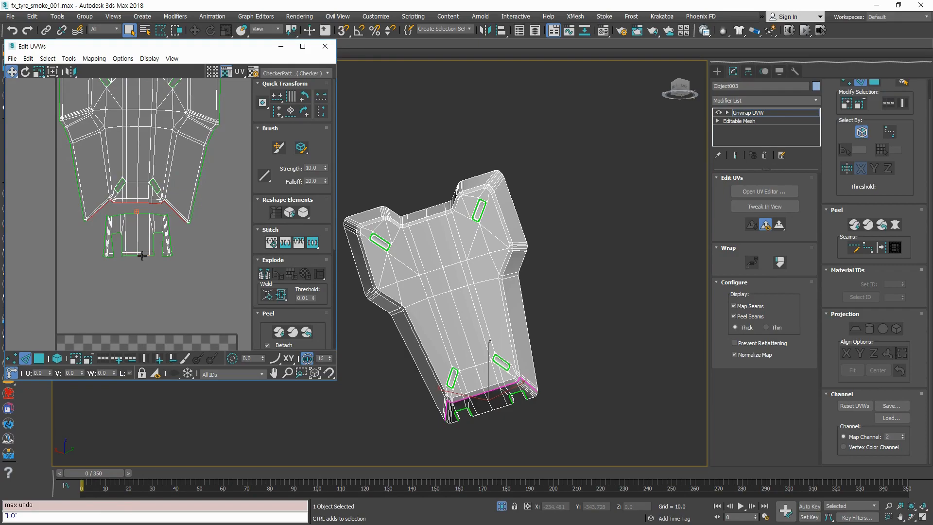
Step: Remove the sloped edges on both sides from the selection and stitch the bottom panel onto the shell
{"action": "scroll", "coordinate": [98, 193], "scroll_direction": "up", "scroll_amount": 5}
{"action": "left_click", "coordinate": [89, 244], "text": "alt"}
{"action": "middle_click_drag", "start_coordinate": [79, 254], "coordinate": [6, 251]}
{"action": "left_click", "coordinate": [184, 249], "text": "alt"}
{"action": "left_click", "coordinate": [312, 246]}
{"action": "scroll", "coordinate": [158, 255], "scroll_direction": "up", "scroll_amount": 3}
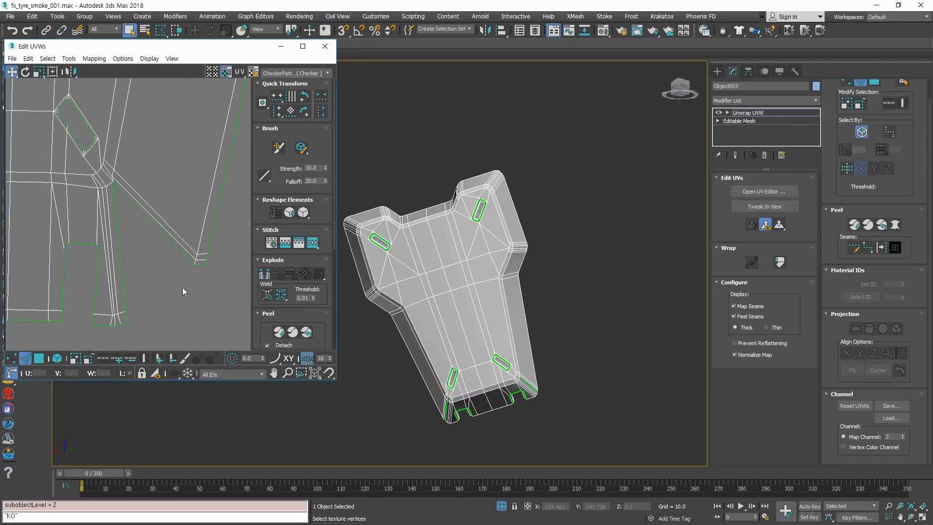
Step: Target-weld the bottom panel's outer right corner vertices to the shell's lower right corner
{"action": "key", "text": "1"}
{"action": "middle_click_drag", "start_coordinate": [191, 314], "coordinate": [188, 273]}
{"action": "left_click", "coordinate": [188, 273]}
{"action": "left_click", "coordinate": [271, 294]}
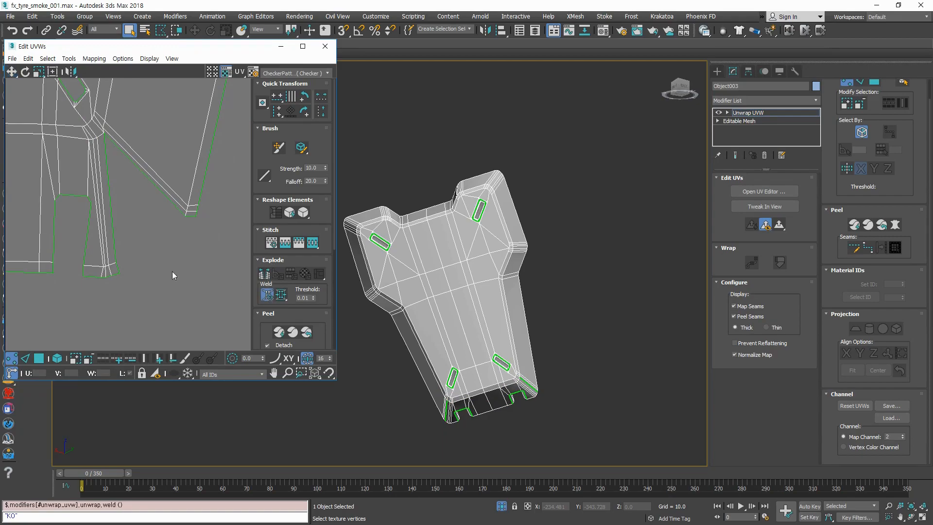
{"action": "left_click_drag", "start_coordinate": [179, 221], "coordinate": [187, 214]}
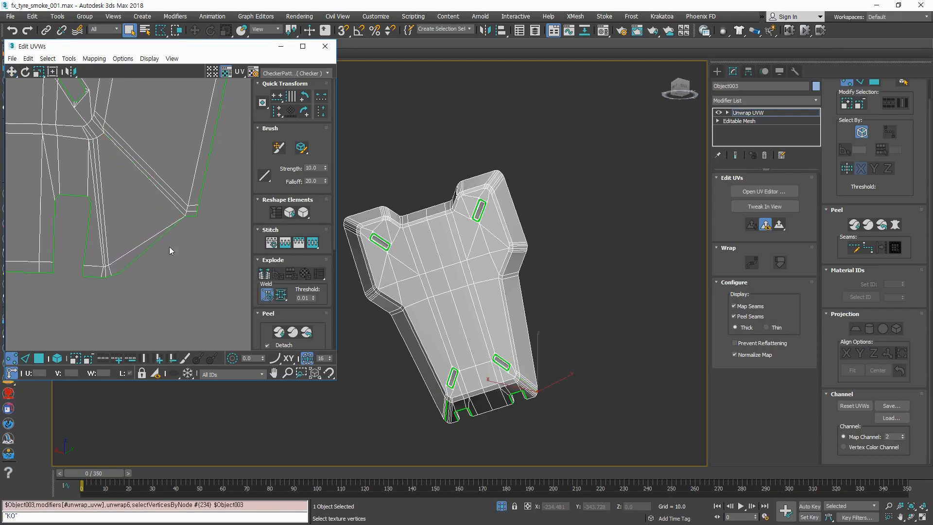
{"action": "left_click_drag", "start_coordinate": [121, 274], "coordinate": [110, 276]}
Step: Target-weld the bottom panel's outer left corner vertices to the shell's lower left corner
{"action": "scroll", "coordinate": [103, 139], "scroll_direction": "up", "scroll_amount": 3}
{"action": "scroll", "coordinate": [85, 177], "scroll_direction": "down", "scroll_amount": 3}
{"action": "scroll", "coordinate": [86, 177], "scroll_direction": "down", "scroll_amount": 3}
{"action": "middle_click_drag", "start_coordinate": [86, 177], "coordinate": [141, 239]}
{"action": "scroll", "coordinate": [116, 223], "scroll_direction": "up", "scroll_amount": 2}
{"action": "middle_click_drag", "start_coordinate": [68, 214], "coordinate": [125, 218]}
{"action": "scroll", "coordinate": [125, 217], "scroll_direction": "up", "scroll_amount": 2}
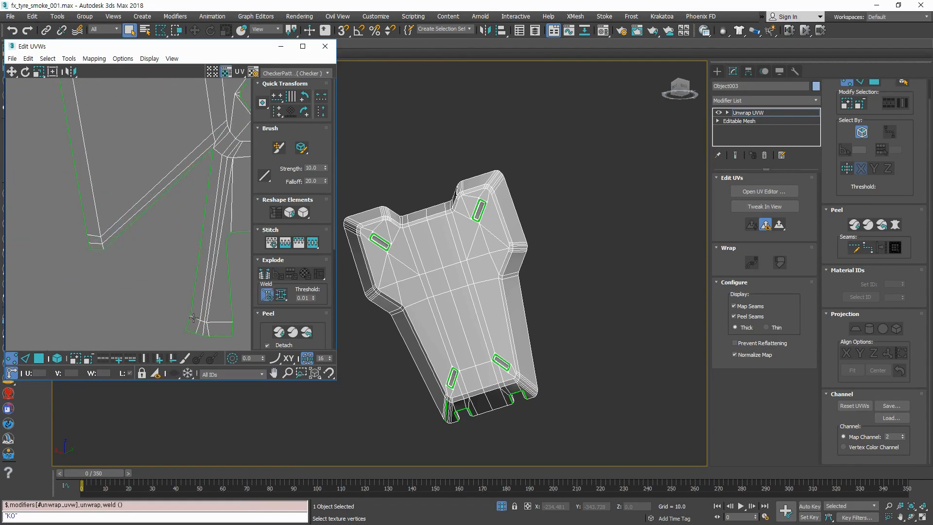
{"action": "left_click_drag", "start_coordinate": [193, 316], "coordinate": [108, 244]}
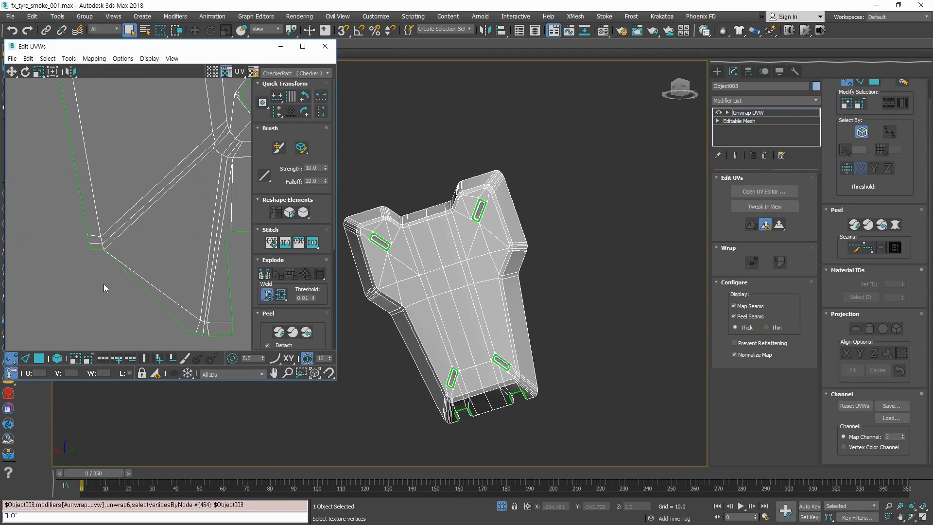
{"action": "scroll", "coordinate": [100, 285], "scroll_direction": "down", "scroll_amount": 1}
{"action": "left_click", "coordinate": [91, 256]}
{"action": "scroll", "coordinate": [103, 267], "scroll_direction": "down", "scroll_amount": 5}
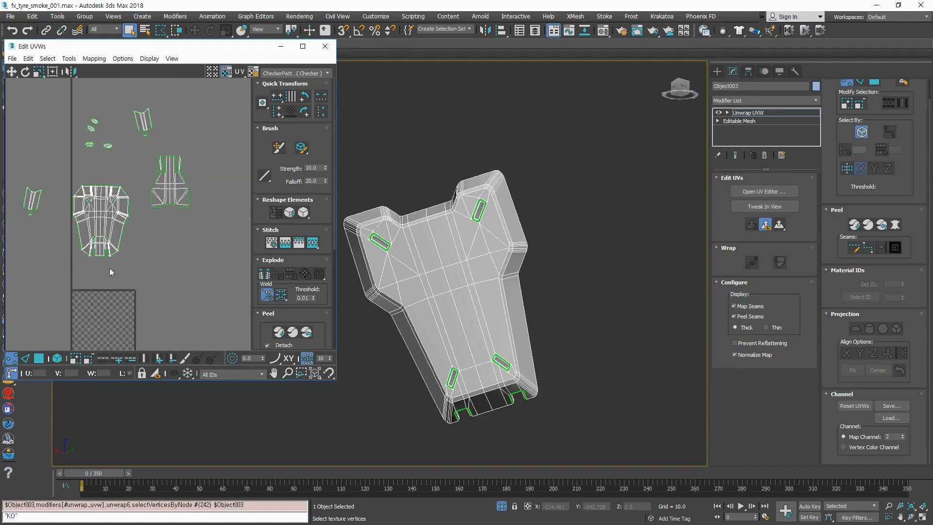
Step: Select all faces of the assembled shell element in the UV layout
{"action": "scroll", "coordinate": [141, 236], "scroll_direction": "down", "scroll_amount": 2}
{"action": "scroll", "coordinate": [135, 196], "scroll_direction": "up", "scroll_amount": 4}
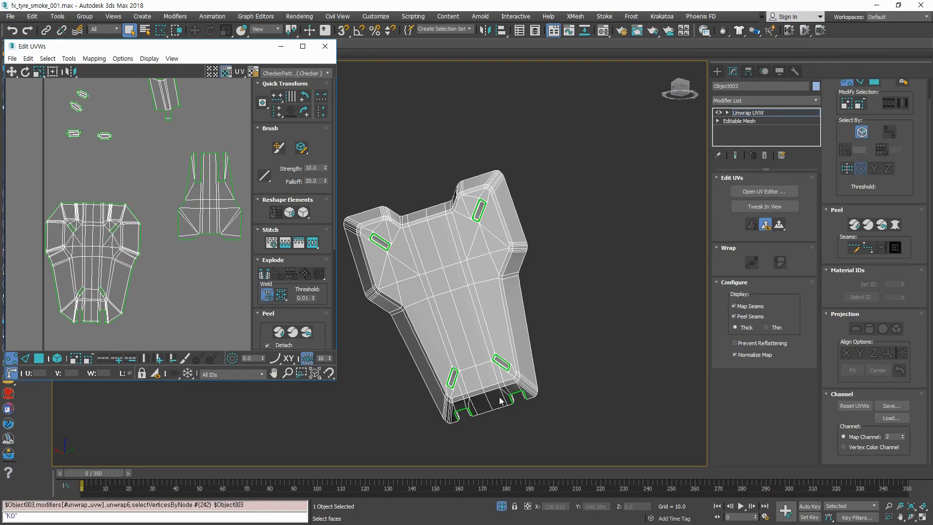
{"action": "scroll", "coordinate": [513, 385], "scroll_direction": "up", "scroll_amount": 5}
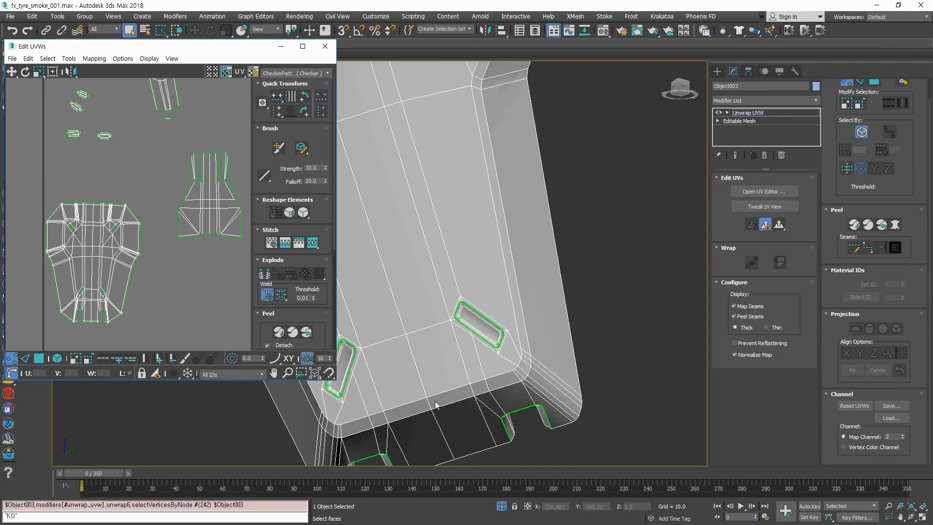
{"action": "scroll", "coordinate": [123, 291], "scroll_direction": "down", "scroll_amount": 2}
{"action": "middle_click_drag", "start_coordinate": [118, 293], "coordinate": [125, 261]}
{"action": "scroll", "coordinate": [118, 262], "scroll_direction": "up", "scroll_amount": 1}
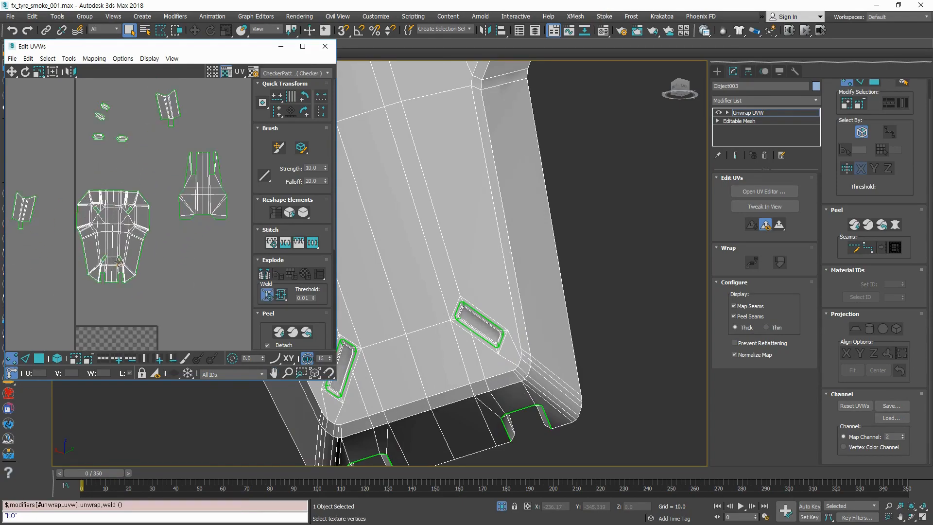
{"action": "key", "text": "3"}
{"action": "left_click_drag", "start_coordinate": [64, 180], "coordinate": [63, 179]}
{"action": "scroll", "coordinate": [59, 138], "scroll_direction": "up", "scroll_amount": 2}
{"action": "scroll", "coordinate": [118, 240], "scroll_direction": "down", "scroll_amount": 1}
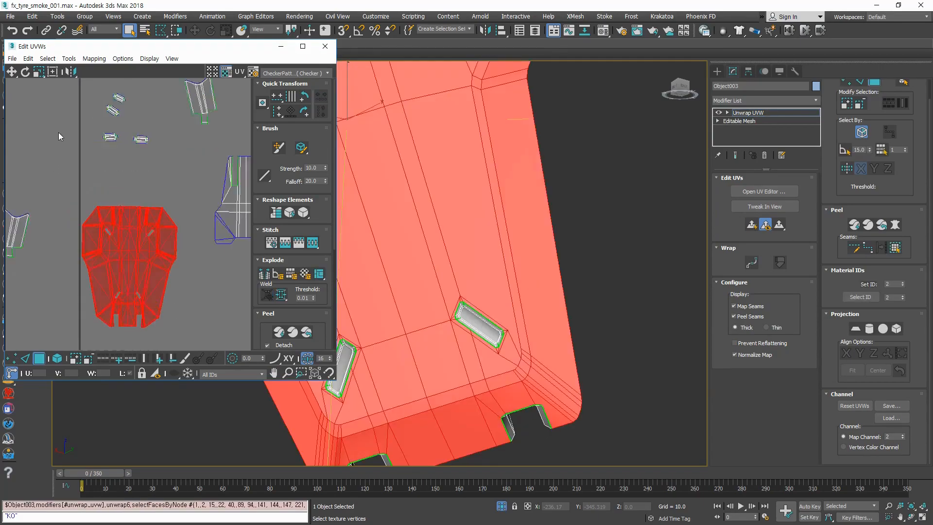
Step: Relax the selected shell with Relax By Polygon Angles, stop it once the shape has evened out, and close the tool
{"action": "middle_click_drag", "start_coordinate": [117, 240], "coordinate": [105, 187]}
{"action": "left_click", "coordinate": [68, 59]}
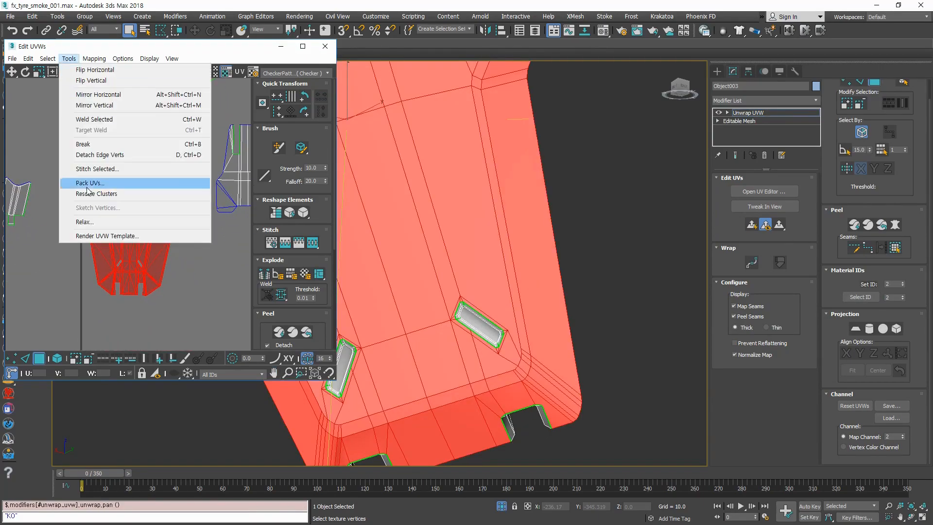
{"action": "left_click", "coordinate": [97, 222]}
{"action": "left_click", "coordinate": [121, 131]}
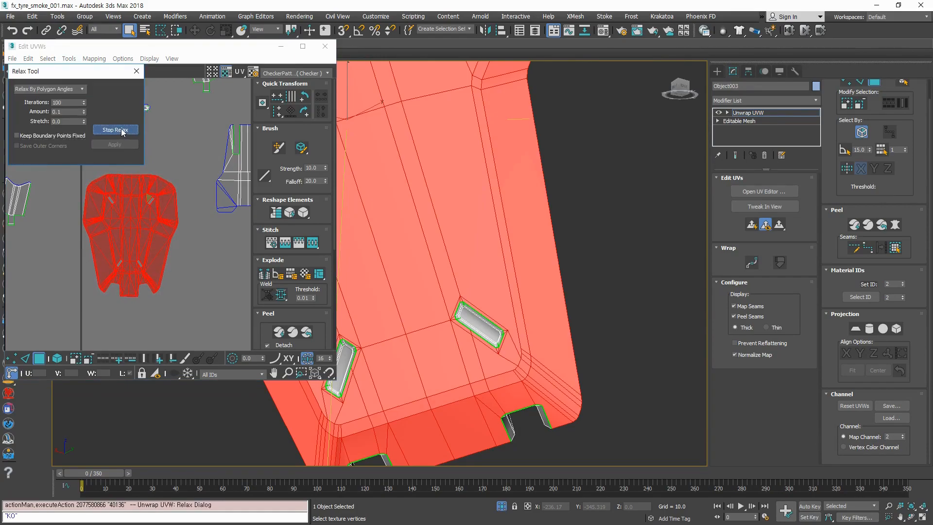
{"action": "left_click", "coordinate": [123, 130]}
{"action": "scroll", "coordinate": [111, 294], "scroll_direction": "up", "scroll_amount": 5}
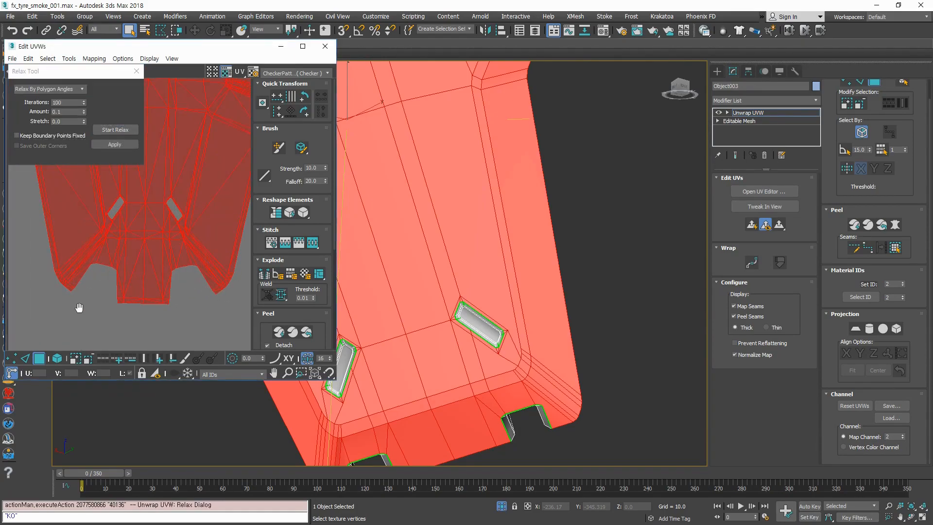
{"action": "left_click", "coordinate": [136, 73]}
{"action": "scroll", "coordinate": [192, 317], "scroll_direction": "down", "scroll_amount": 3}
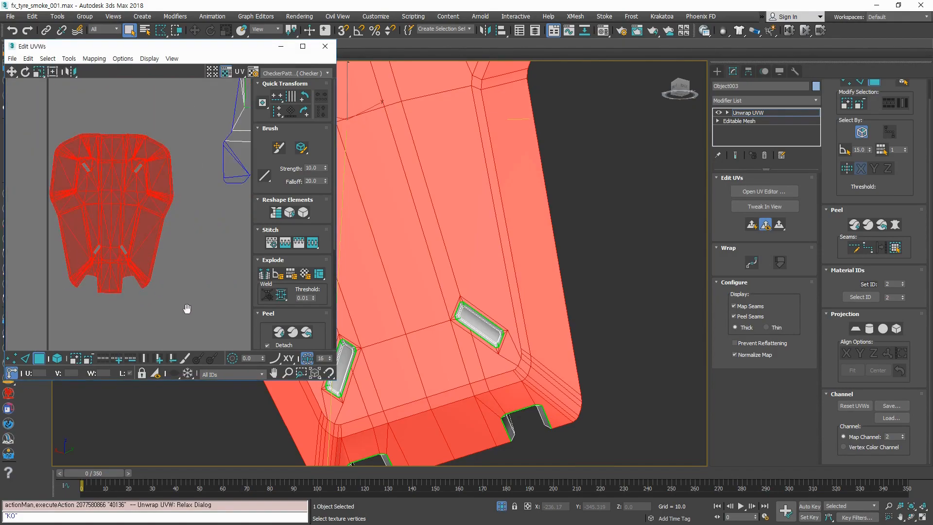
Step: Switch to freeform transformation, clear the face selection and inspect the relaxed mesh around a lower slot
{"action": "left_click", "coordinate": [53, 73]}
{"action": "scroll", "coordinate": [116, 224], "scroll_direction": "down", "scroll_amount": 5}
{"action": "left_click", "coordinate": [106, 321]}
{"action": "scroll", "coordinate": [121, 218], "scroll_direction": "up", "scroll_amount": 7}
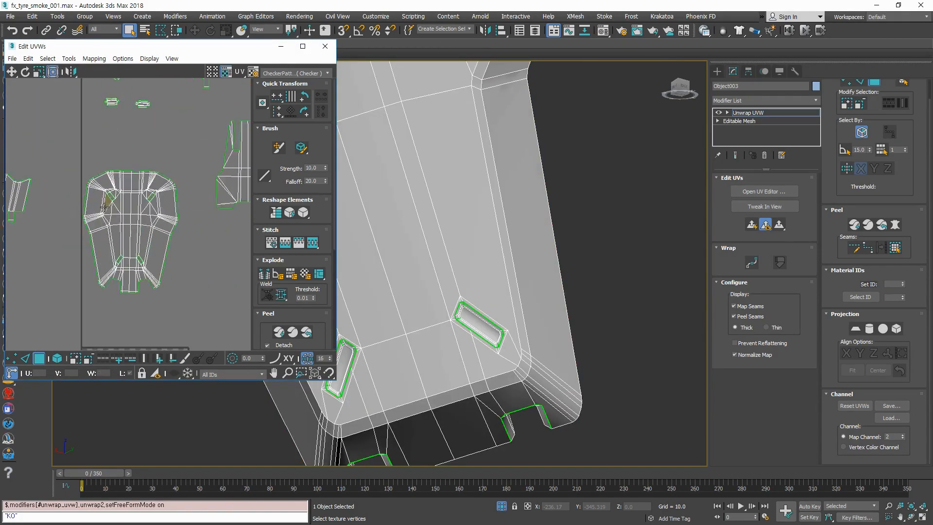
{"action": "scroll", "coordinate": [137, 240], "scroll_direction": "up", "scroll_amount": 8}
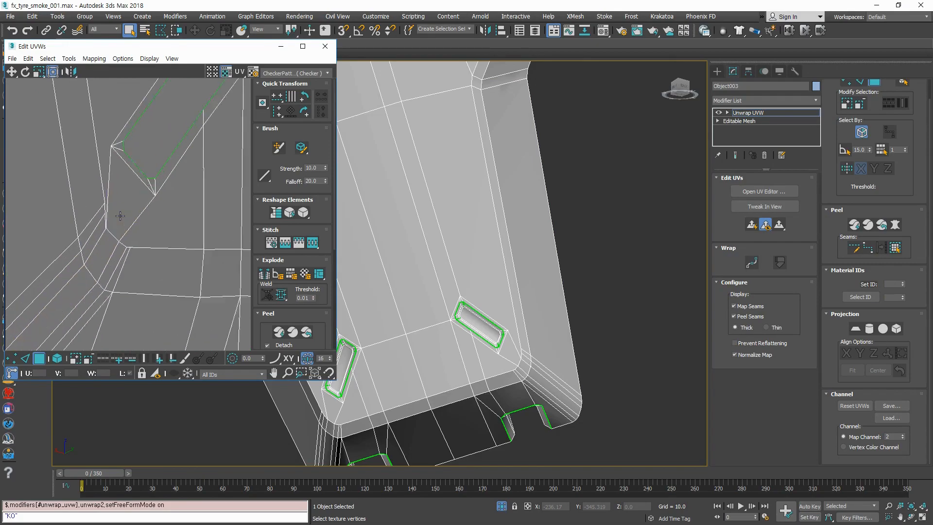
Step: Examine the relaxed shell among the other UV elements at vertex level and leave sub-object selection
{"action": "key", "text": "1"}
{"action": "scroll", "coordinate": [146, 266], "scroll_direction": "down", "scroll_amount": 6}
{"action": "scroll", "coordinate": [171, 267], "scroll_direction": "up", "scroll_amount": 3}
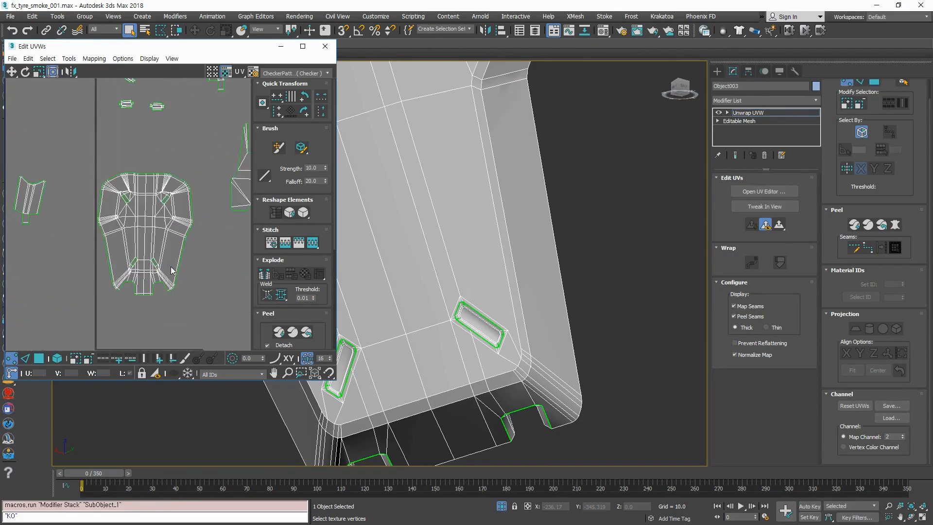
{"action": "left_click_drag", "start_coordinate": [192, 308], "coordinate": [111, 155]}
{"action": "left_click", "coordinate": [109, 319]}
{"action": "key", "text": "1"}
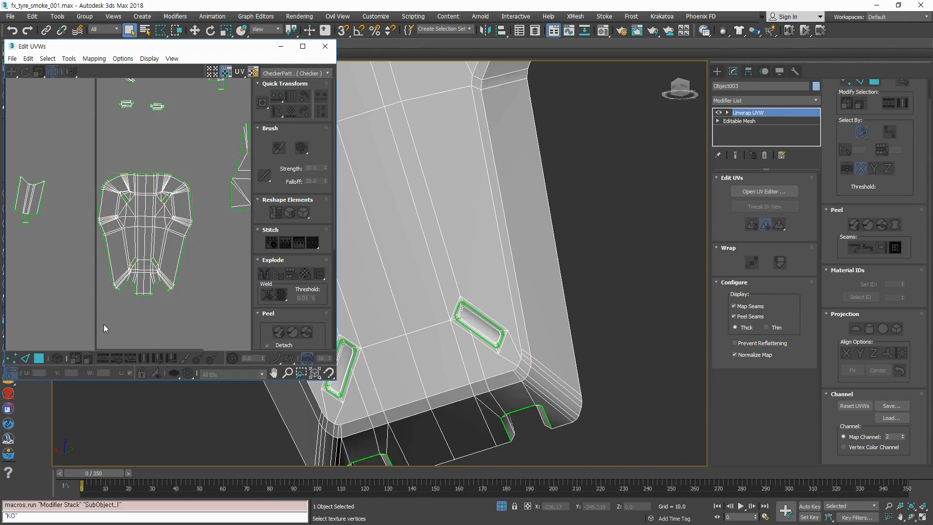
{"action": "scroll", "coordinate": [115, 273], "scroll_direction": "down", "scroll_amount": 2}
{"action": "middle_click_drag", "start_coordinate": [161, 310], "coordinate": [165, 279]}
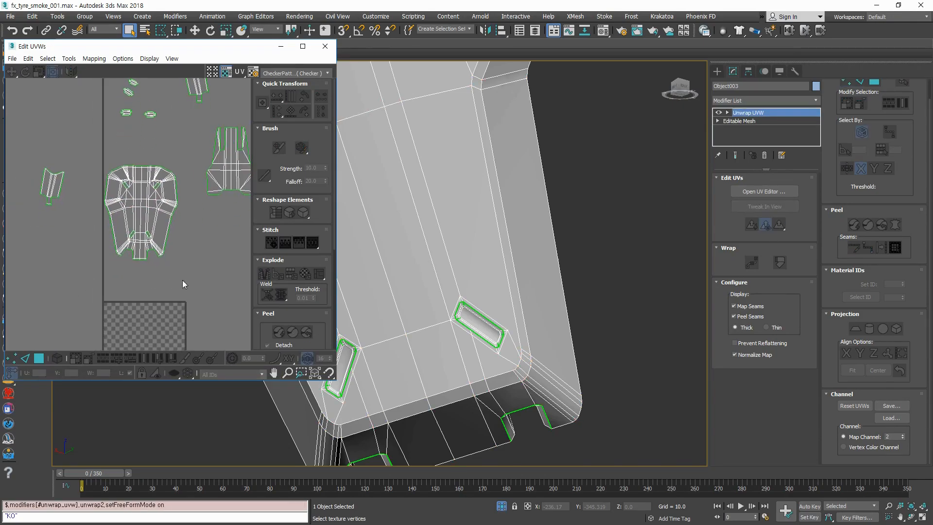
Step: Open the Material Editor beside the UV editor and set a Checker map as the 01 - Default material's diffuse map
{"action": "key", "text": "m"}
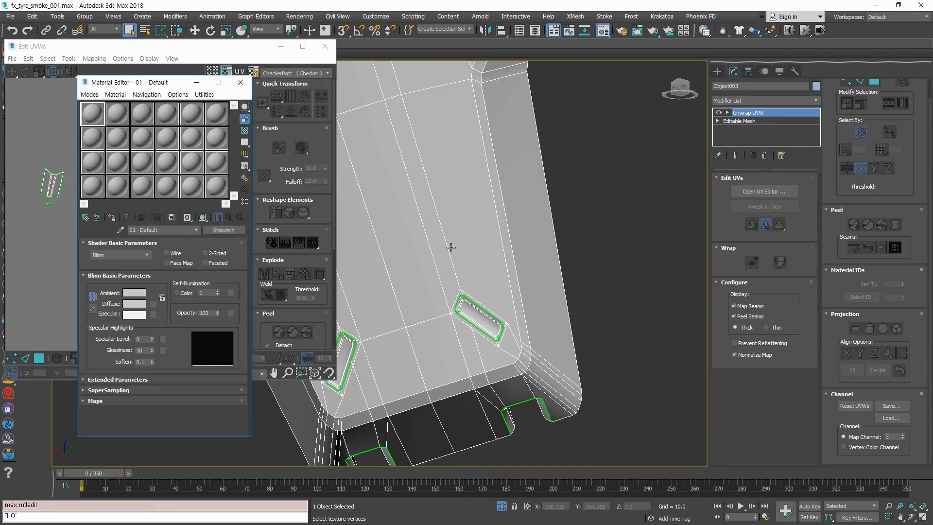
{"action": "left_click_drag", "start_coordinate": [131, 83], "coordinate": [472, 73]}
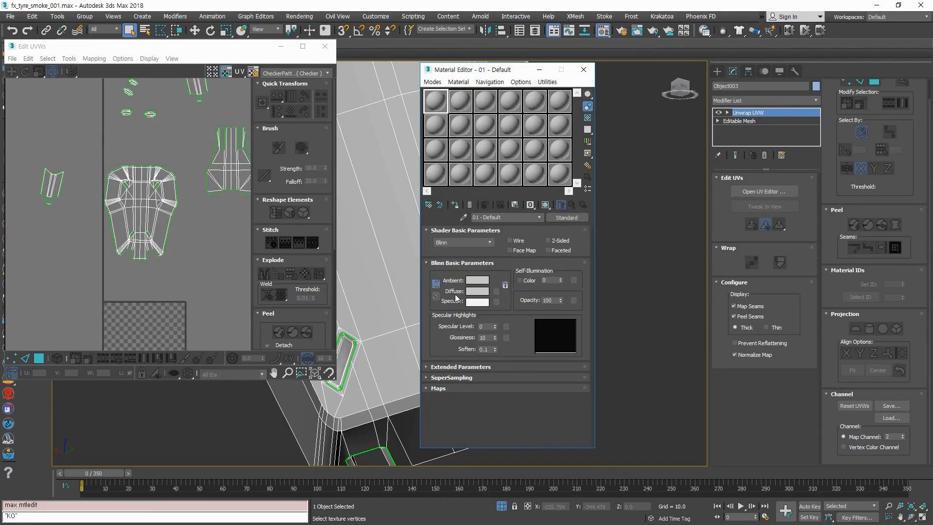
{"action": "left_click", "coordinate": [496, 291]}
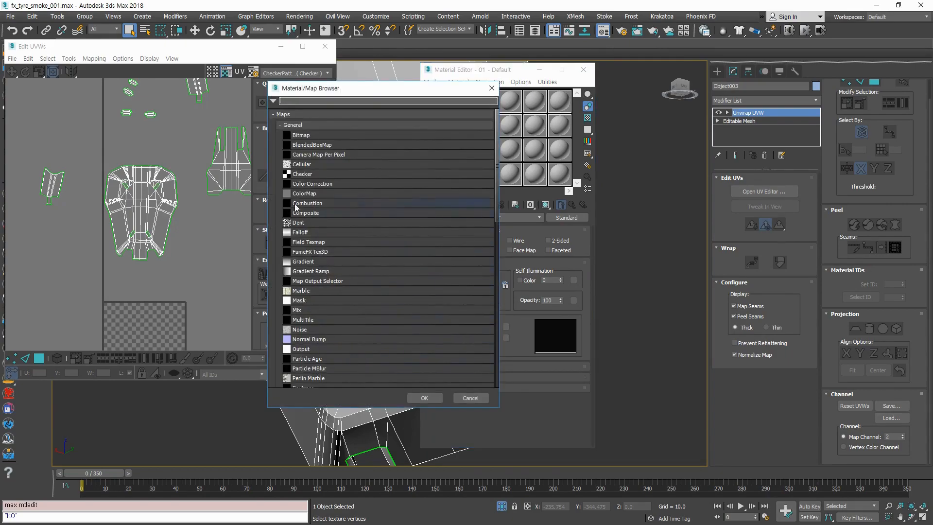
{"action": "double_click", "coordinate": [305, 176]}
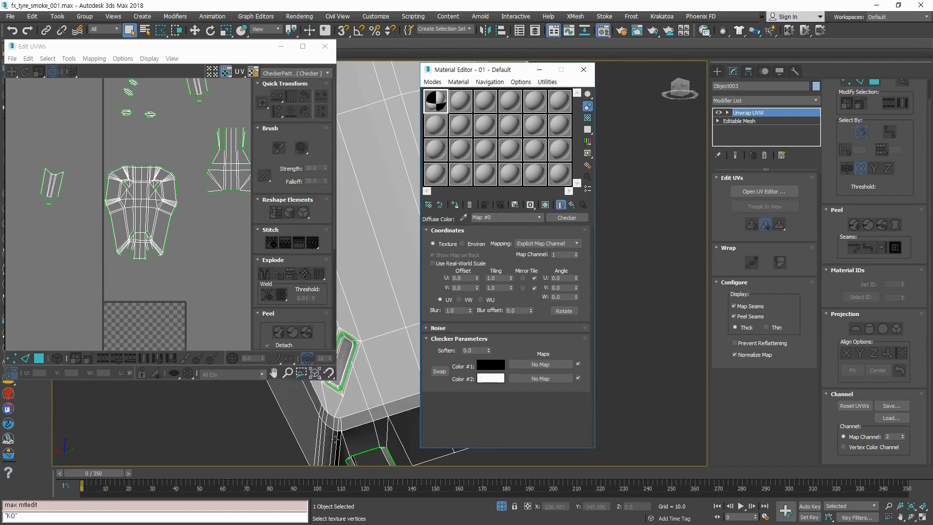
Step: Assign the checker material to the object, replacing the scene material of the same name, and show the map in the viewport
{"action": "scroll", "coordinate": [363, 404], "scroll_direction": "down", "scroll_amount": 5}
{"action": "left_click", "coordinate": [383, 378]}
{"action": "left_click", "coordinate": [459, 205]}
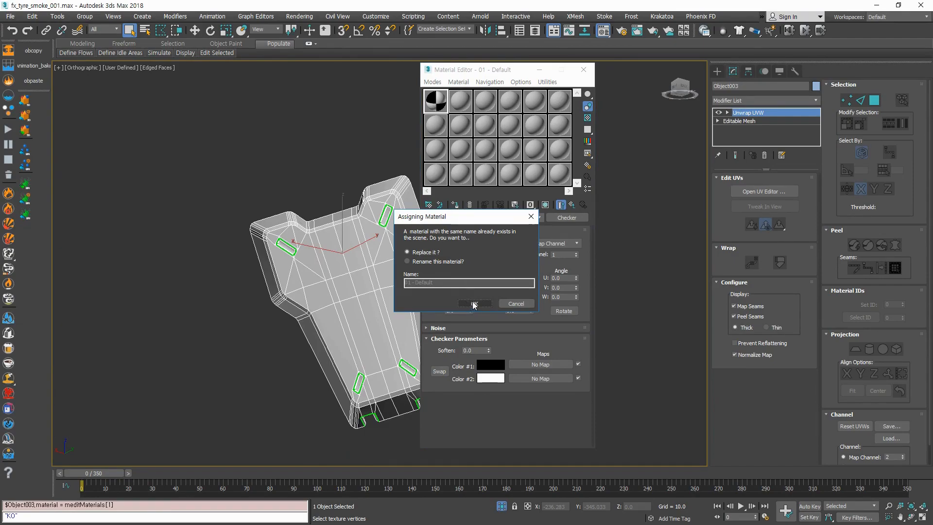
{"action": "left_click", "coordinate": [473, 304]}
{"action": "middle_click_drag", "start_coordinate": [337, 383], "coordinate": [370, 315], "text": "alt"}
{"action": "left_click", "coordinate": [545, 205]}
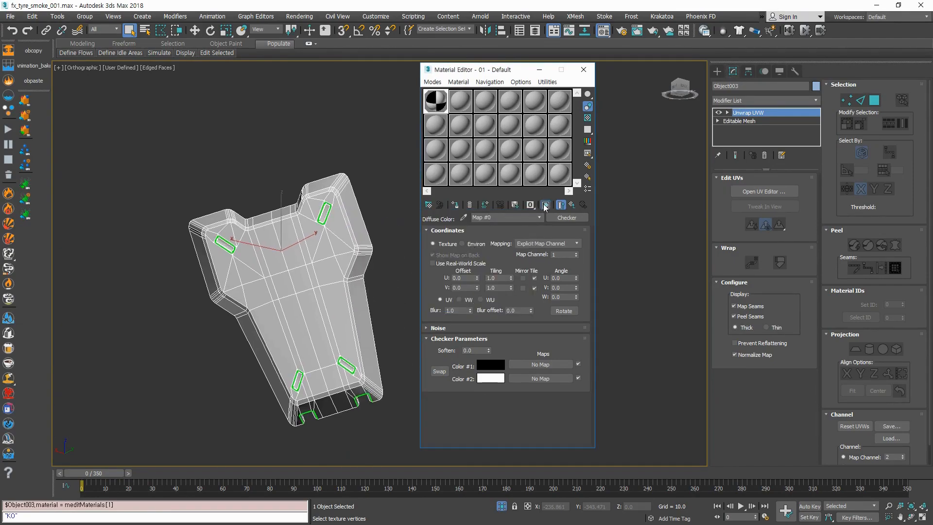
{"action": "middle_click_drag", "start_coordinate": [276, 284], "coordinate": [187, 394], "text": "alt"}
{"action": "middle_click_drag", "start_coordinate": [222, 338], "coordinate": [329, 305], "text": "alt"}
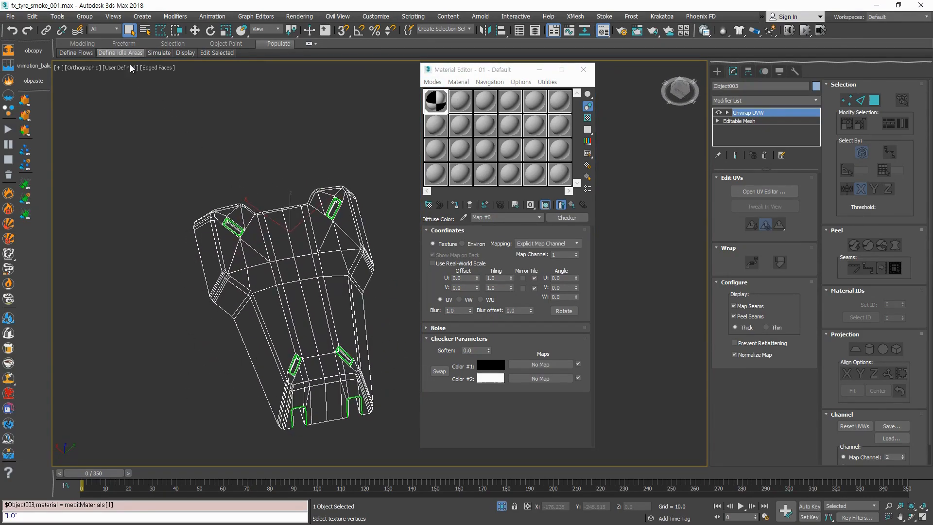
Step: Hide the ribbon and switch the viewport to High Quality shading
{"action": "left_click", "coordinate": [176, 115]}
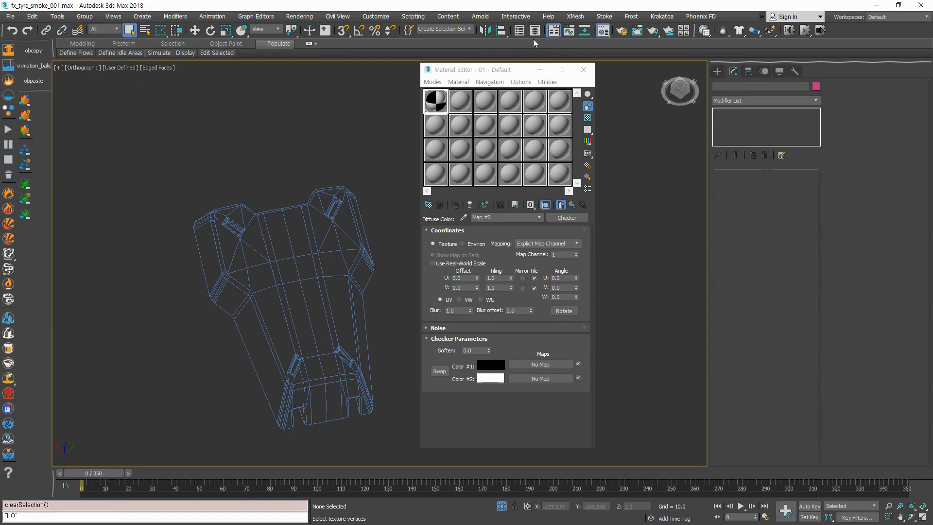
{"action": "left_click", "coordinate": [557, 34]}
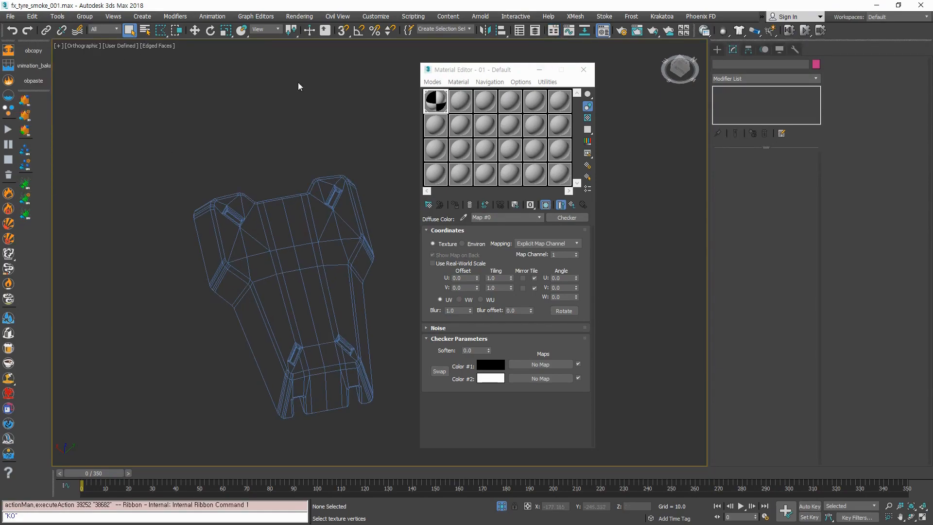
{"action": "left_click", "coordinate": [120, 47]}
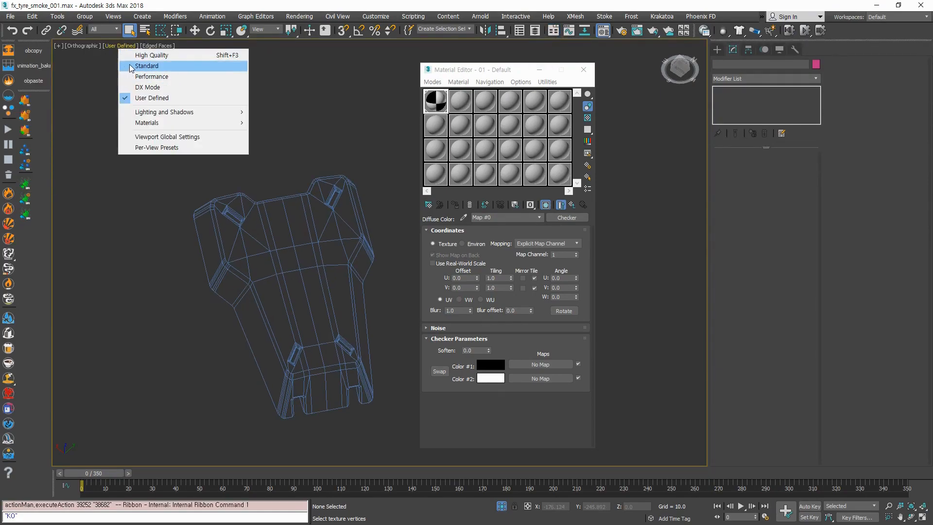
{"action": "left_click", "coordinate": [135, 55]}
Step: Frame the model in the viewport and reselect it
{"action": "mouse_move", "coordinate": [330, 325]}
{"action": "middle_mouse_down", "text": "alt"}
{"action": "mouse_move", "coordinate": [338, 387]}
{"action": "mouse_move", "coordinate": [220, 398]}
{"action": "middle_mouse_up", "text": "alt"}
{"action": "key", "text": "z"}
{"action": "left_click", "coordinate": [267, 362]}
{"action": "middle_click_drag", "start_coordinate": [272, 367], "coordinate": [241, 362], "text": "alt"}
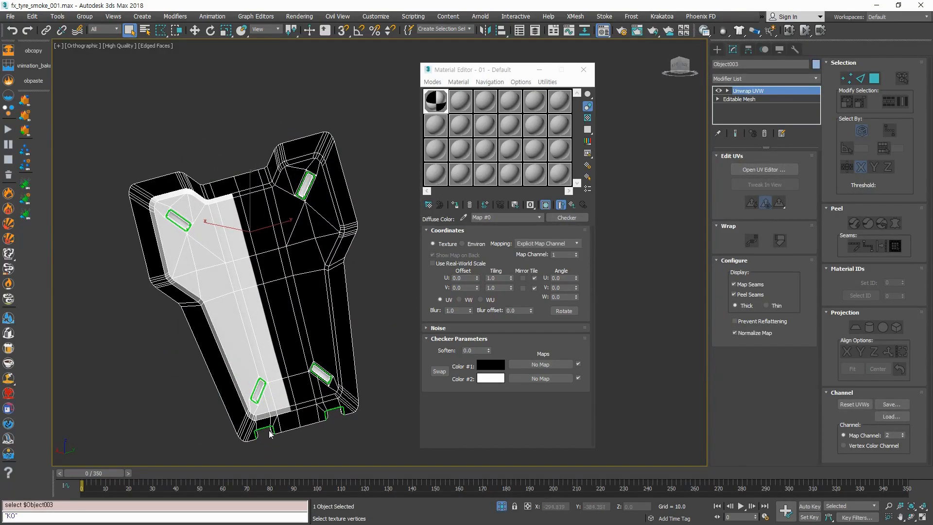
Step: Open an enlarged preview of the raw checker map and compare it with the pattern on the model from several angles
{"action": "double_click", "coordinate": [429, 93]}
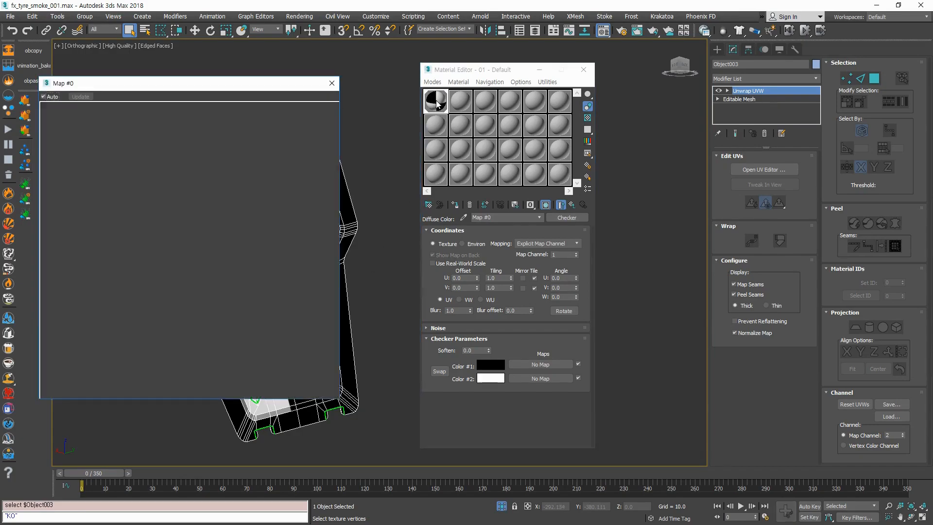
{"action": "left_click", "coordinate": [590, 108]}
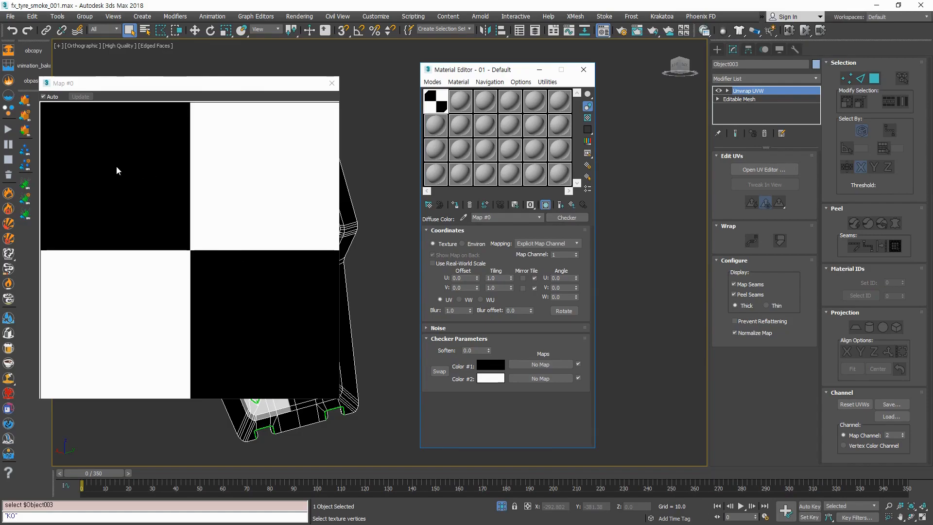
{"action": "left_click_drag", "start_coordinate": [163, 90], "coordinate": [573, 65]}
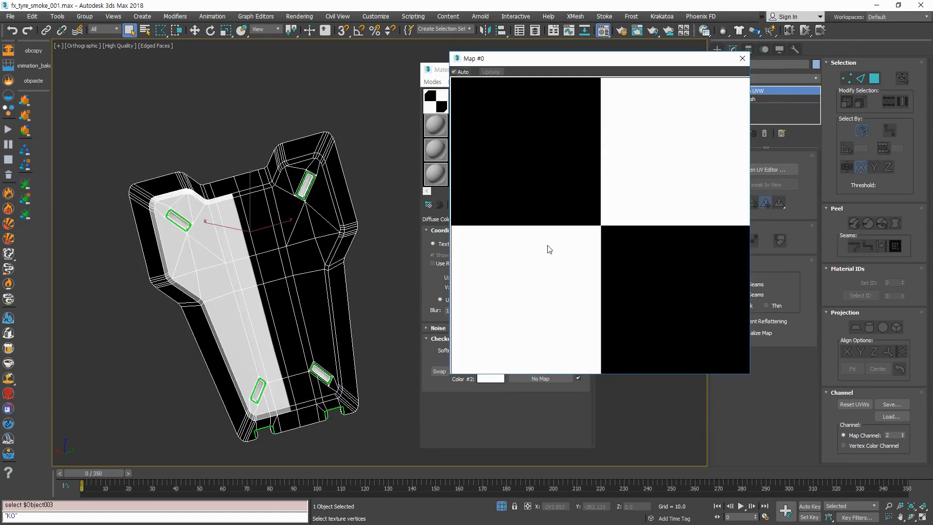
{"action": "scroll", "coordinate": [334, 388], "scroll_direction": "down", "scroll_amount": 5}
{"action": "middle_click_drag", "start_coordinate": [328, 381], "coordinate": [318, 328], "text": "alt"}
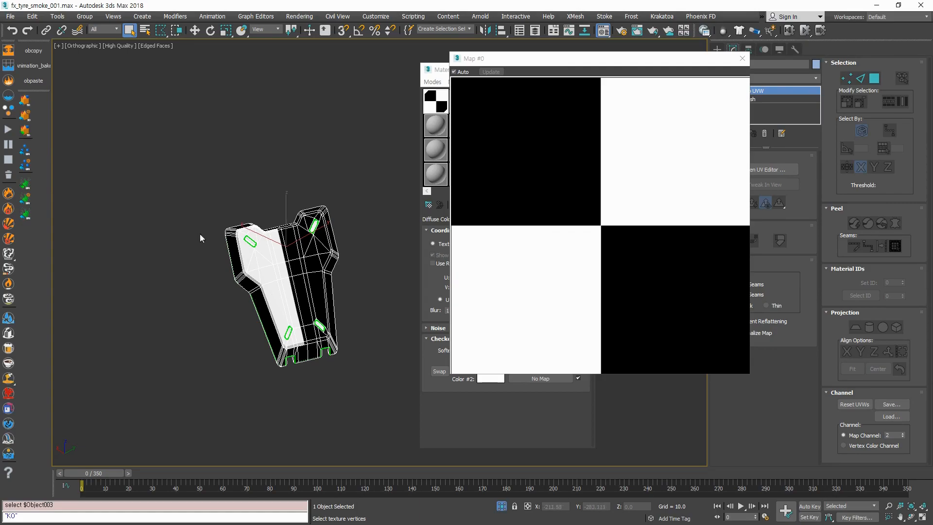
{"action": "middle_click_drag", "start_coordinate": [324, 334], "coordinate": [339, 384], "text": "alt"}
{"action": "left_click", "coordinate": [327, 408]}
{"action": "left_click", "coordinate": [325, 261]}
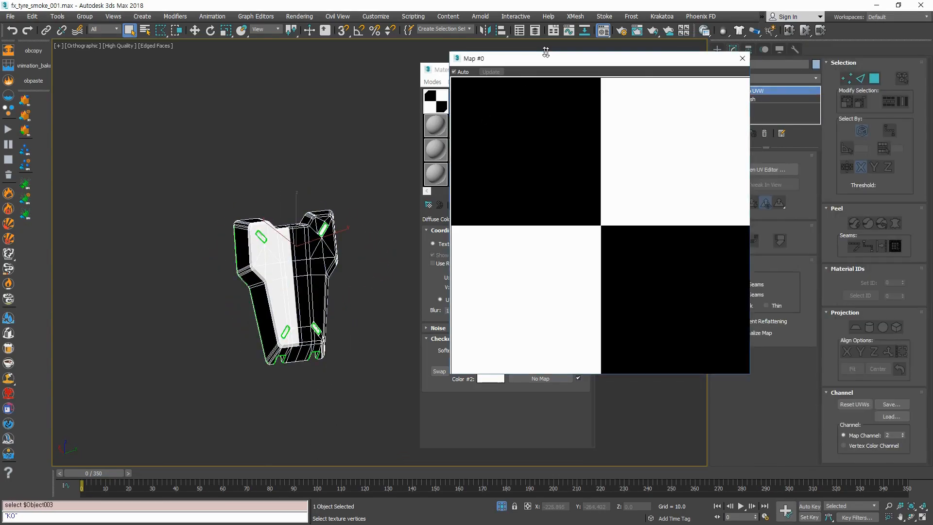
{"action": "left_click_drag", "start_coordinate": [559, 58], "coordinate": [505, 45]}
Step: Reopen the UV editor for the object and frame the shell together with the texture tile
{"action": "left_click", "coordinate": [765, 169]}
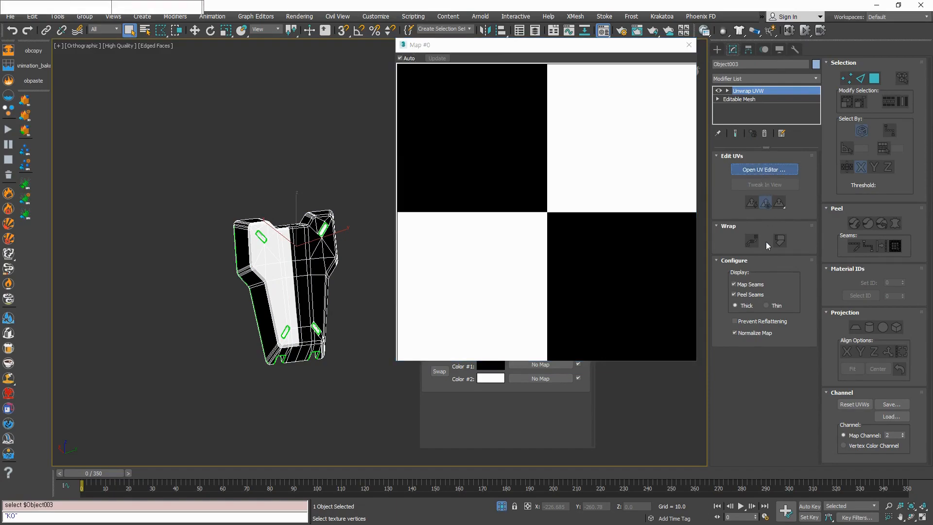
{"action": "scroll", "coordinate": [203, 269], "scroll_direction": "down", "scroll_amount": 2}
{"action": "middle_click_drag", "start_coordinate": [203, 270], "coordinate": [206, 187]}
{"action": "scroll", "coordinate": [172, 209], "scroll_direction": "up", "scroll_amount": 1}
{"action": "scroll", "coordinate": [187, 221], "scroll_direction": "up", "scroll_amount": 1}
{"action": "middle_click_drag", "start_coordinate": [187, 222], "coordinate": [171, 250]}
Step: Preview the Texture Checker (UV_Checker.png) background in the UV editor and return to CheckerPattern
{"action": "left_click", "coordinate": [296, 72]}
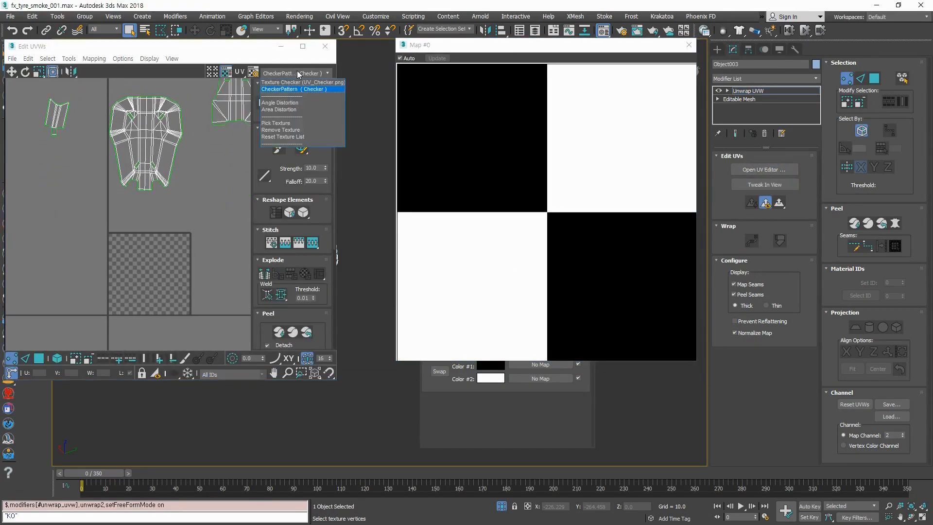
{"action": "left_click", "coordinate": [319, 83]}
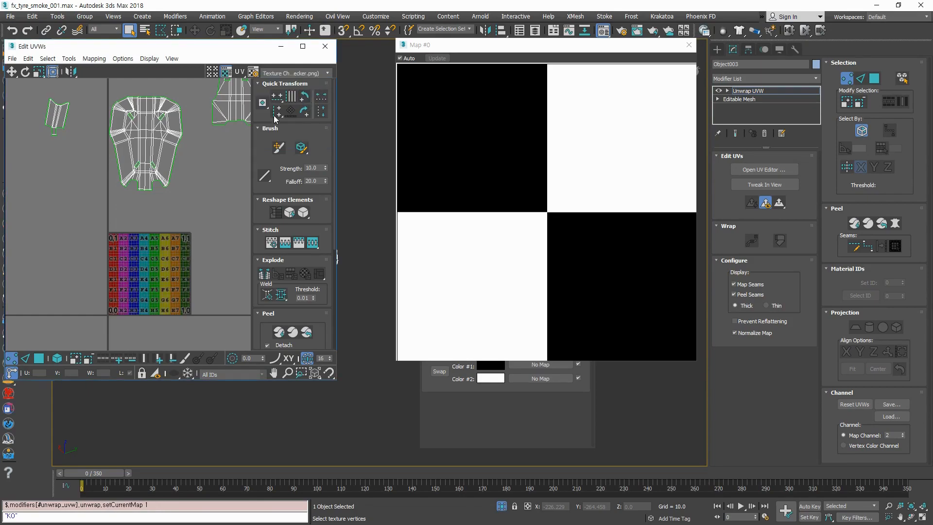
{"action": "left_click", "coordinate": [297, 74]}
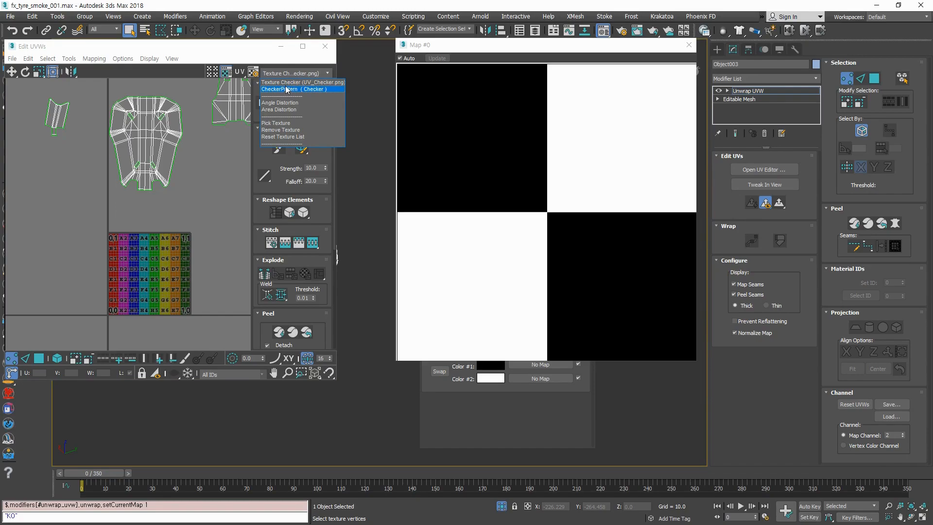
{"action": "left_click", "coordinate": [287, 89]}
Step: Pick a new Checker map as the UV editor's background texture
{"action": "left_click", "coordinate": [291, 74]}
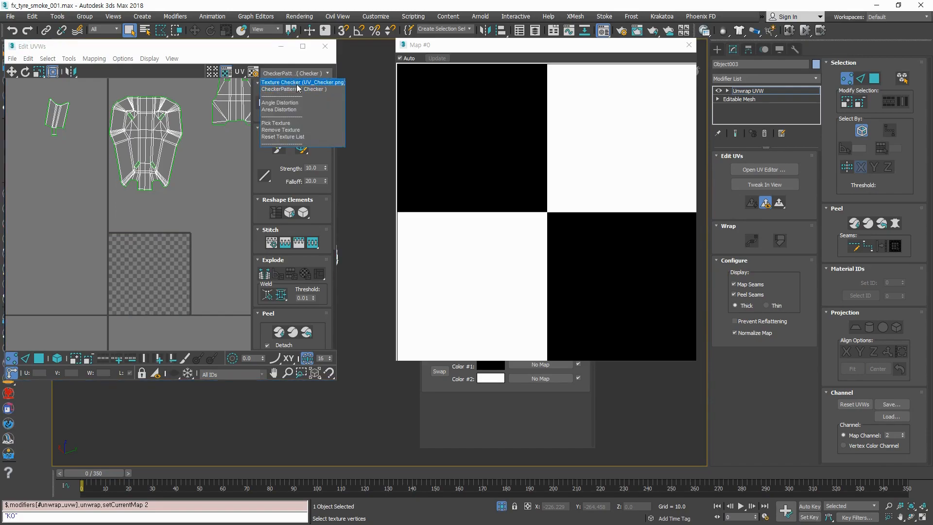
{"action": "left_click", "coordinate": [292, 125]}
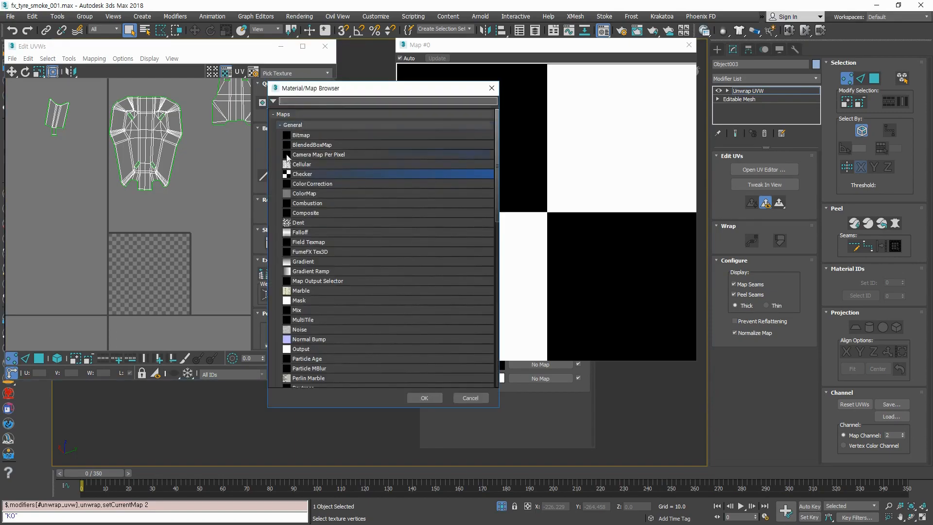
{"action": "double_click", "coordinate": [310, 178]}
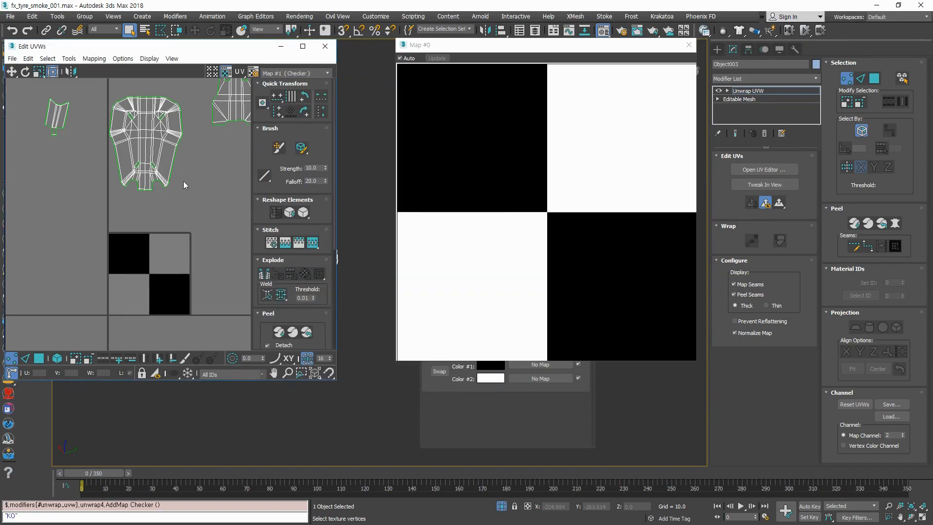
{"action": "scroll", "coordinate": [186, 186], "scroll_direction": "up", "scroll_amount": 1}
{"action": "scroll", "coordinate": [181, 266], "scroll_direction": "down", "scroll_amount": 2}
Step: Move the whole shell element down onto the checker tile and inspect the pattern on the model
{"action": "left_click", "coordinate": [146, 156]}
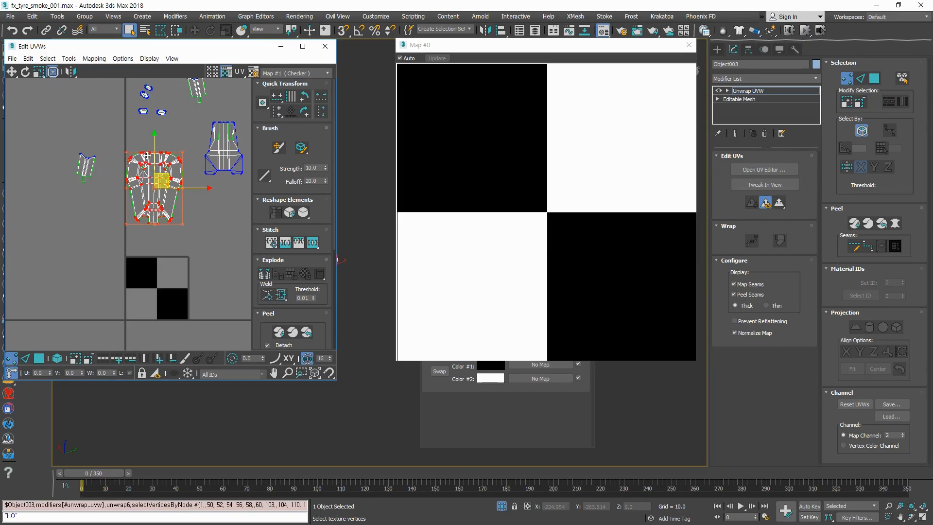
{"action": "left_click_drag", "start_coordinate": [165, 174], "coordinate": [170, 273]}
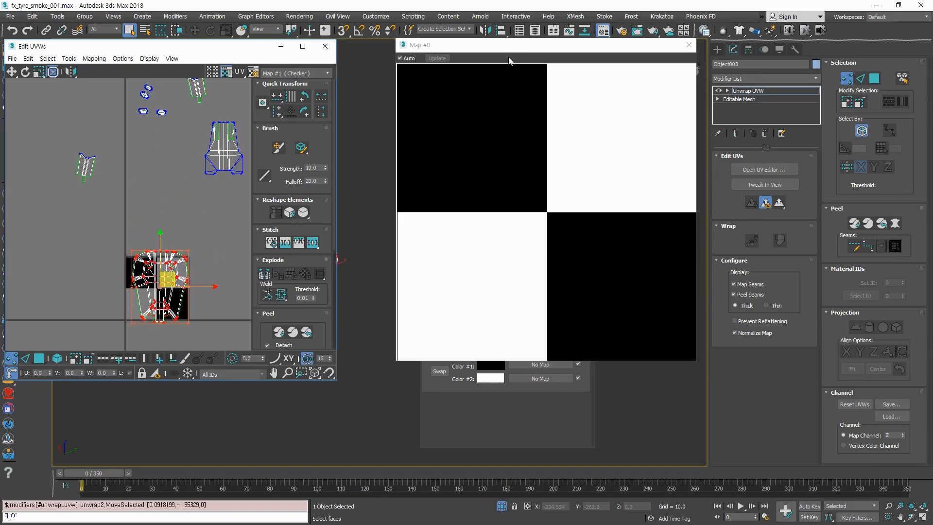
{"action": "left_click_drag", "start_coordinate": [489, 50], "coordinate": [652, 69]}
{"action": "middle_click_drag", "start_coordinate": [413, 270], "coordinate": [348, 268]}
{"action": "scroll", "coordinate": [349, 268], "scroll_direction": "up", "scroll_amount": 8}
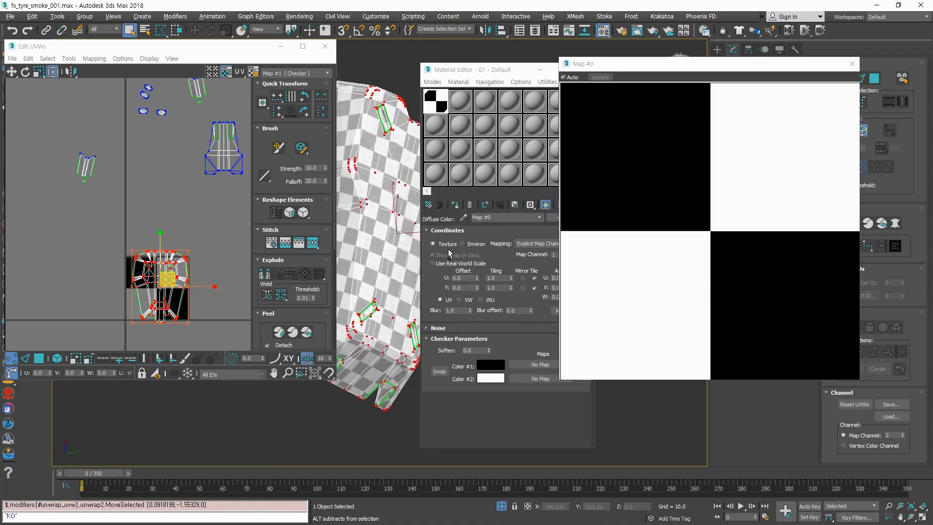
{"action": "scroll", "coordinate": [379, 194], "scroll_direction": "down", "scroll_amount": 5}
{"action": "middle_click_drag", "start_coordinate": [380, 204], "coordinate": [384, 277], "text": "alt"}
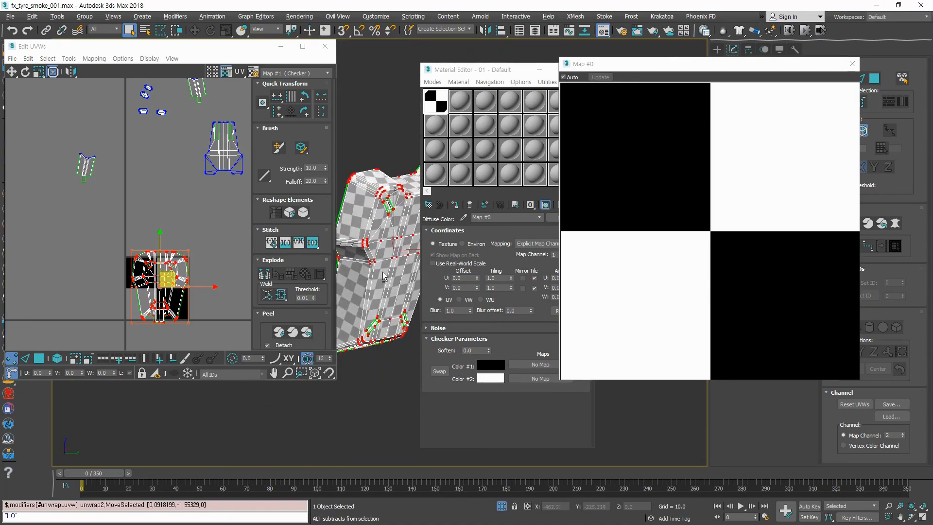
Step: Display the Texture Checker (UV_Checker.png) on the model and examine its numbered pattern from several angles
{"action": "left_click", "coordinate": [326, 74]}
{"action": "left_click", "coordinate": [314, 87]}
{"action": "middle_click_drag", "start_coordinate": [367, 200], "coordinate": [443, 222], "text": "alt"}
{"action": "scroll", "coordinate": [374, 250], "scroll_direction": "up", "scroll_amount": 4}
{"action": "scroll", "coordinate": [385, 272], "scroll_direction": "down", "scroll_amount": 5}
{"action": "middle_click_drag", "start_coordinate": [386, 274], "coordinate": [369, 228], "text": "alt"}
Step: Switch the displayed texture back to the Map #1 (Checker) map and frame the shell over its tile
{"action": "left_click", "coordinate": [317, 74]}
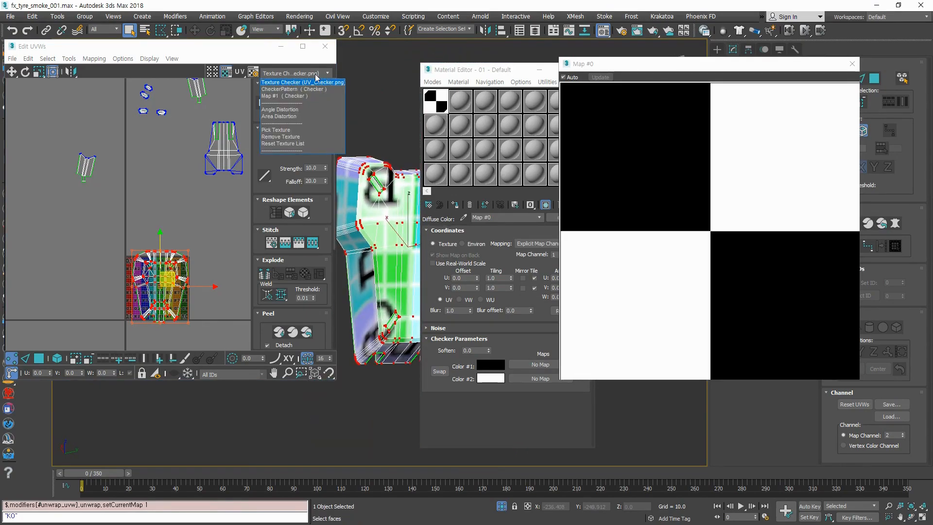
{"action": "left_click", "coordinate": [304, 95]}
{"action": "middle_click_drag", "start_coordinate": [370, 277], "coordinate": [395, 250], "text": "alt"}
{"action": "scroll", "coordinate": [396, 287], "scroll_direction": "up", "scroll_amount": 4}
{"action": "scroll", "coordinate": [182, 303], "scroll_direction": "up", "scroll_amount": 6}
{"action": "scroll", "coordinate": [204, 244], "scroll_direction": "down", "scroll_amount": 1}
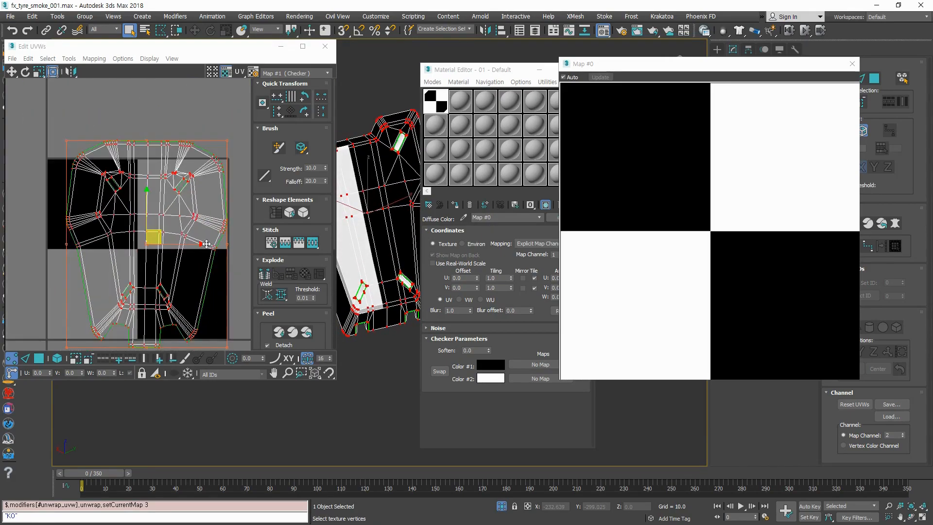
Step: Scale the shell down, place it fully inside the checker tile and clear the selection
{"action": "scroll", "coordinate": [183, 304], "scroll_direction": "down", "scroll_amount": 3}
{"action": "left_click", "coordinate": [184, 265]}
{"action": "left_click_drag", "start_coordinate": [85, 285], "coordinate": [145, 196]}
{"action": "left_click_drag", "start_coordinate": [122, 229], "coordinate": [133, 210]}
{"action": "left_click", "coordinate": [170, 293]}
{"action": "scroll", "coordinate": [164, 202], "scroll_direction": "up", "scroll_amount": 2}
{"action": "scroll", "coordinate": [167, 209], "scroll_direction": "down", "scroll_amount": 2}
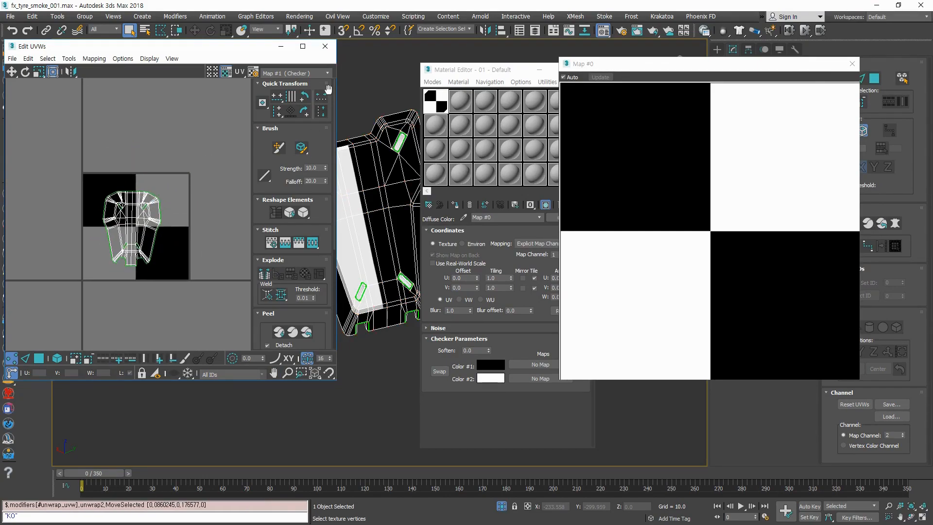
Step: Set the Unwrap UVW map channel to 1, moving the current UVs to that channel, and view the model
{"action": "left_click", "coordinate": [902, 437]}
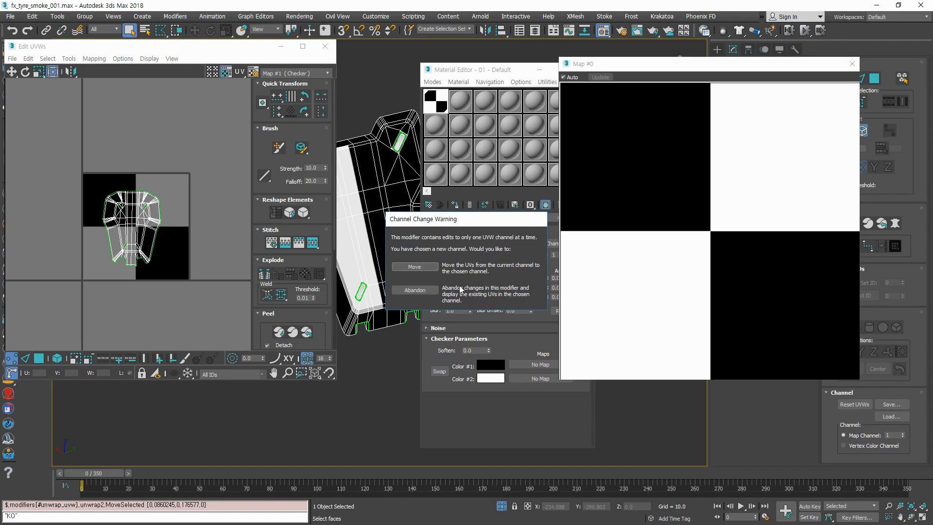
{"action": "left_click", "coordinate": [410, 267]}
{"action": "middle_click_drag", "start_coordinate": [381, 319], "coordinate": [407, 313]}
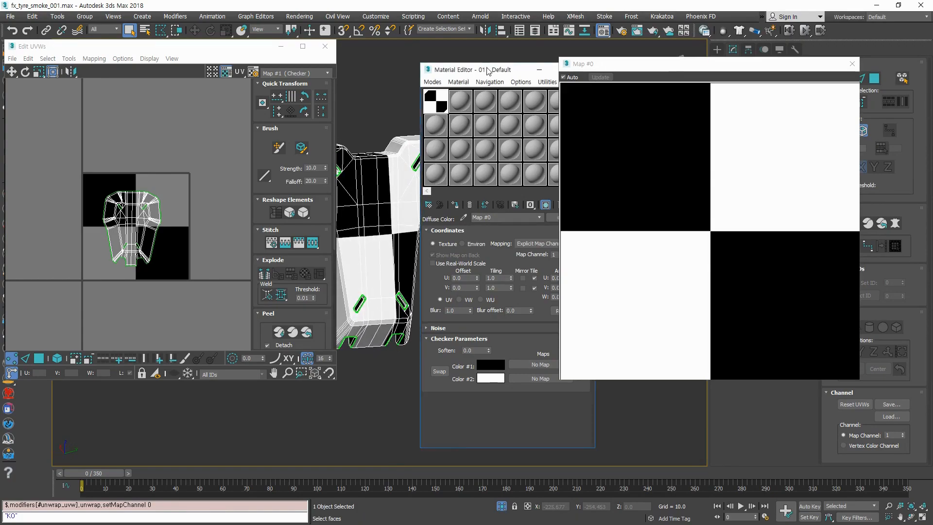
Step: Close the enlarged Map #0 preview and the Material Editor and view the model at an angle
{"action": "left_click_drag", "start_coordinate": [487, 71], "coordinate": [553, 70]}
{"action": "left_click", "coordinate": [852, 64]}
{"action": "left_click", "coordinate": [652, 68]}
{"action": "middle_click_drag", "start_coordinate": [578, 233], "coordinate": [518, 275], "text": "alt"}
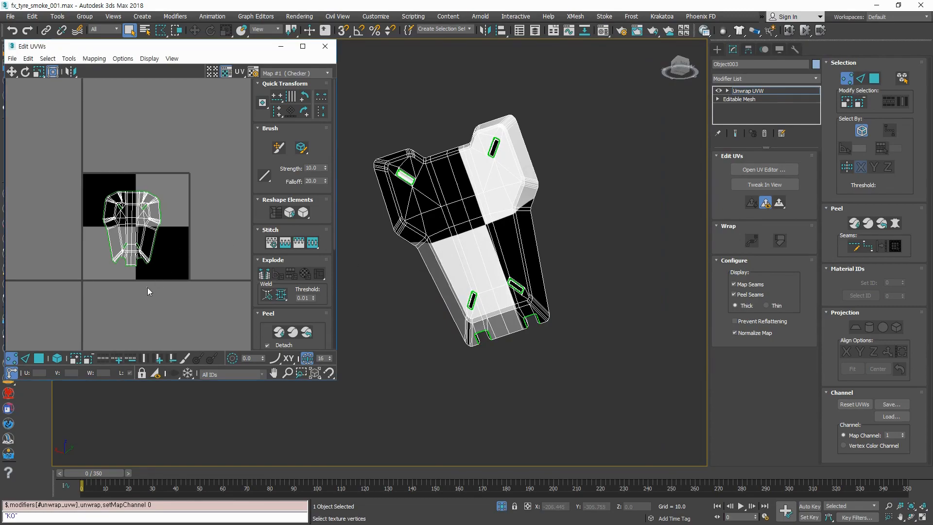
Step: Scale the whole main shell down to about 85 percent and shift it towards the middle of the checker tile
{"action": "scroll", "coordinate": [136, 204], "scroll_direction": "up", "scroll_amount": 3}
{"action": "left_click_drag", "start_coordinate": [207, 159], "coordinate": [76, 310]}
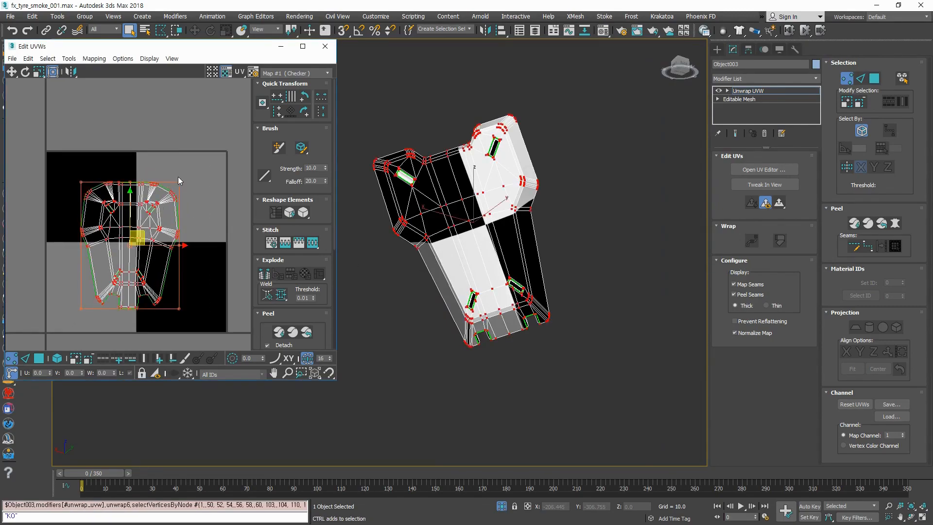
{"action": "left_click_drag", "start_coordinate": [179, 182], "coordinate": [165, 199]}
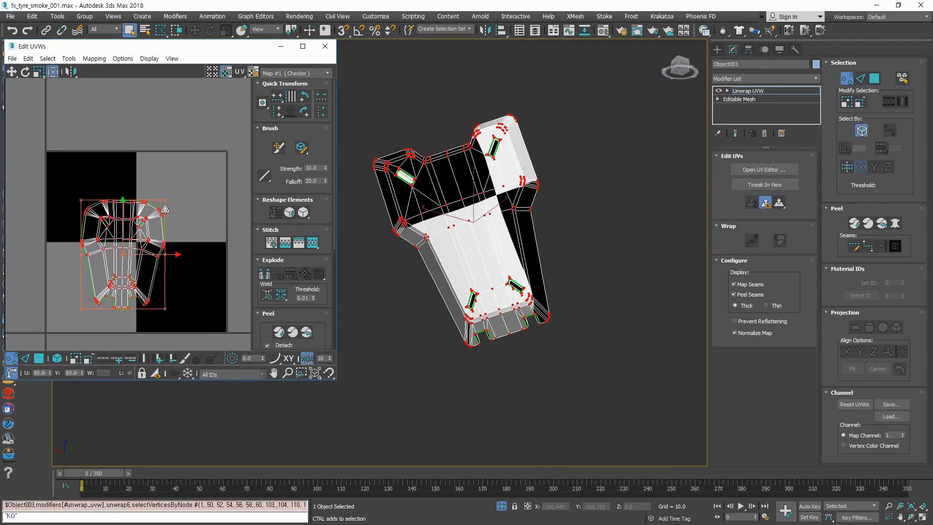
{"action": "left_click_drag", "start_coordinate": [125, 246], "coordinate": [146, 235]}
{"action": "middle_click_drag", "start_coordinate": [518, 348], "coordinate": [581, 312], "text": "alt"}
{"action": "scroll", "coordinate": [468, 312], "scroll_direction": "up", "scroll_amount": 5}
{"action": "scroll", "coordinate": [181, 290], "scroll_direction": "down", "scroll_amount": 2}
{"action": "scroll", "coordinate": [196, 257], "scroll_direction": "up", "scroll_amount": 2}
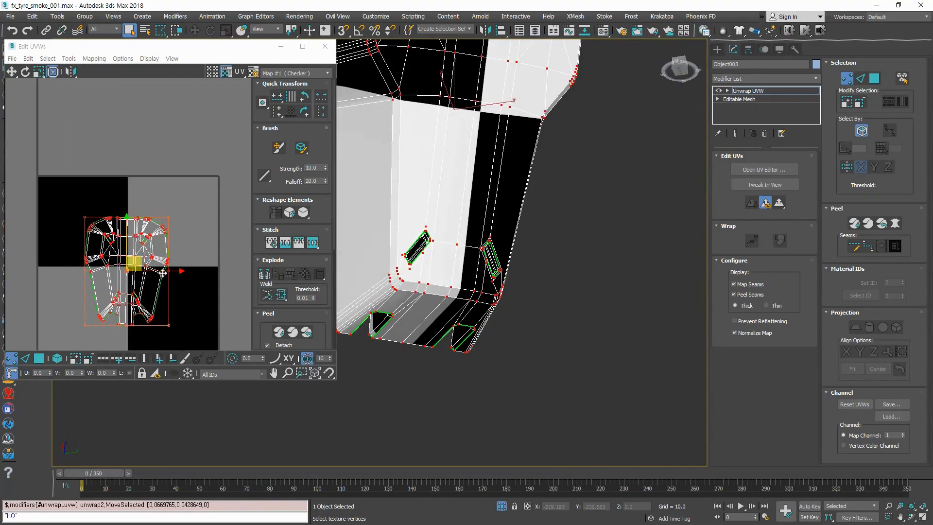
{"action": "middle_click_drag", "start_coordinate": [470, 344], "coordinate": [498, 310]}
Step: Set the material's Checker map tiling to 10 in both U and V
{"action": "key", "text": "m"}
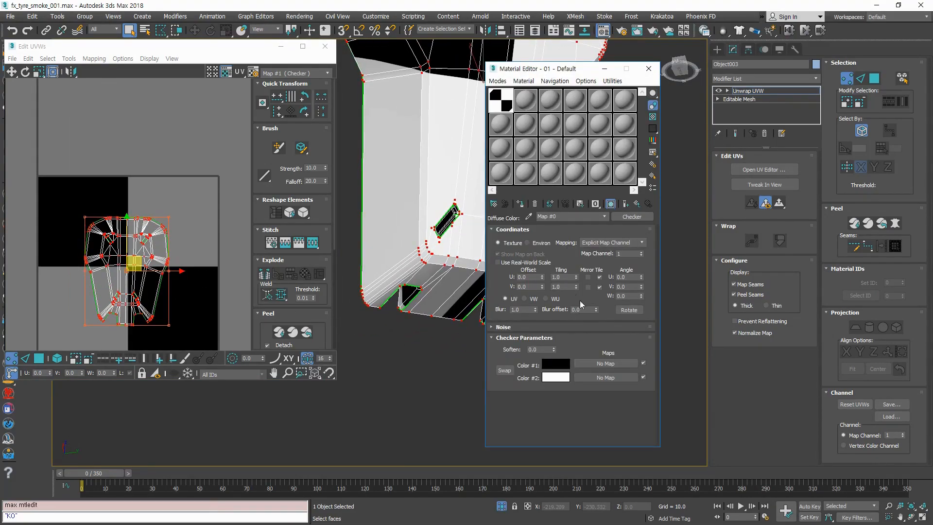
{"action": "type", "text": "10"}
{"action": "key", "text": "Tab"}
{"action": "type", "text": "1"}
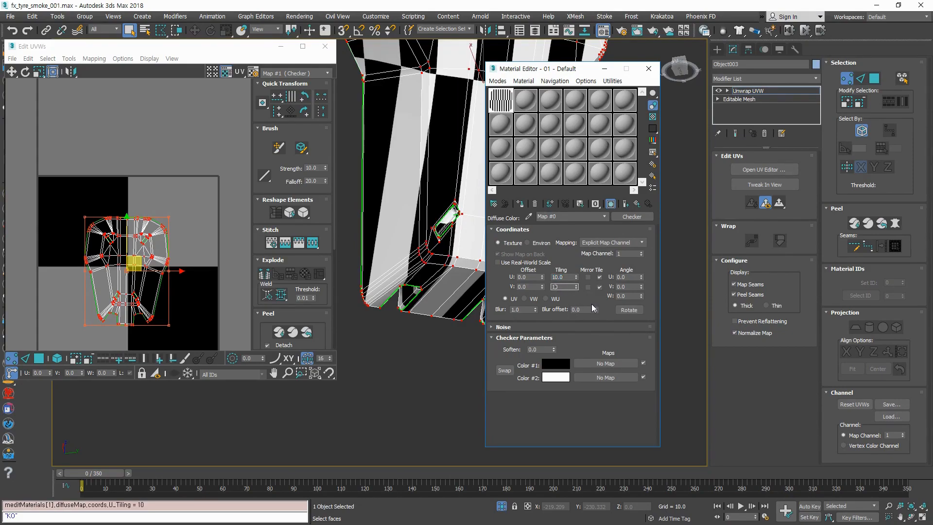
{"action": "type", "text": "0"}
{"action": "key", "text": "Return"}
Step: Examine the finer checker pattern over the model's top, corners and end notches for stretching
{"action": "scroll", "coordinate": [441, 324], "scroll_direction": "down", "scroll_amount": 5}
{"action": "middle_click_drag", "start_coordinate": [441, 324], "coordinate": [458, 287]}
{"action": "scroll", "coordinate": [449, 323], "scroll_direction": "up", "scroll_amount": 5}
{"action": "scroll", "coordinate": [423, 138], "scroll_direction": "down", "scroll_amount": 4}
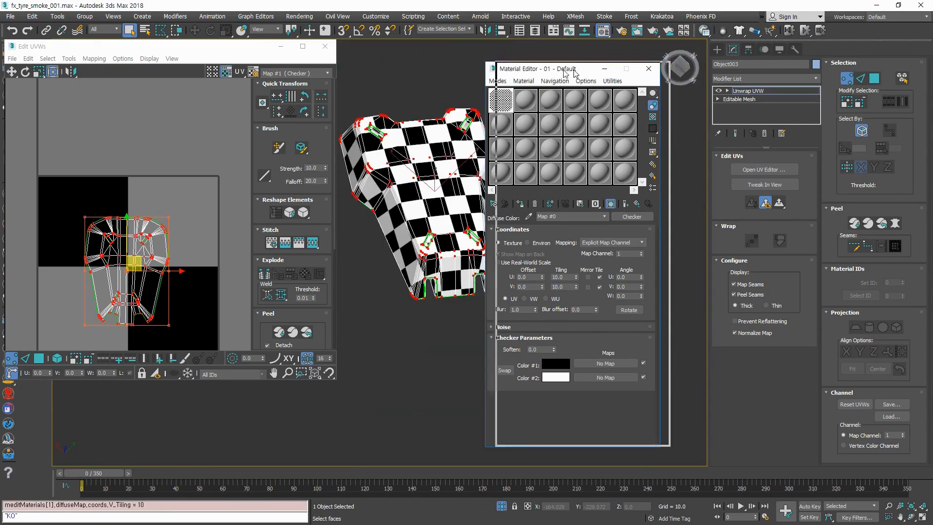
{"action": "left_click_drag", "start_coordinate": [559, 68], "coordinate": [706, 69]}
{"action": "scroll", "coordinate": [455, 285], "scroll_direction": "up", "scroll_amount": 6}
{"action": "middle_click_drag", "start_coordinate": [455, 285], "coordinate": [470, 315], "text": "alt"}
{"action": "middle_click_drag", "start_coordinate": [500, 248], "coordinate": [387, 308], "text": "alt"}
{"action": "scroll", "coordinate": [406, 288], "scroll_direction": "up", "scroll_amount": 4}
{"action": "scroll", "coordinate": [491, 340], "scroll_direction": "down", "scroll_amount": 2}
{"action": "middle_click_drag", "start_coordinate": [452, 310], "coordinate": [491, 382], "text": "alt"}
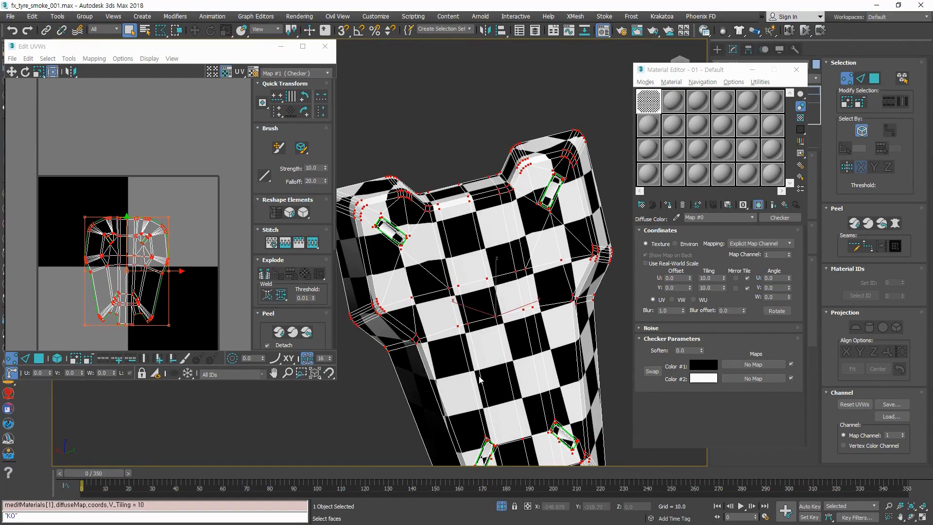
{"action": "middle_click_drag", "start_coordinate": [427, 342], "coordinate": [479, 339], "text": "alt"}
{"action": "scroll", "coordinate": [590, 343], "scroll_direction": "up", "scroll_amount": 3}
{"action": "scroll", "coordinate": [591, 343], "scroll_direction": "down", "scroll_amount": 3}
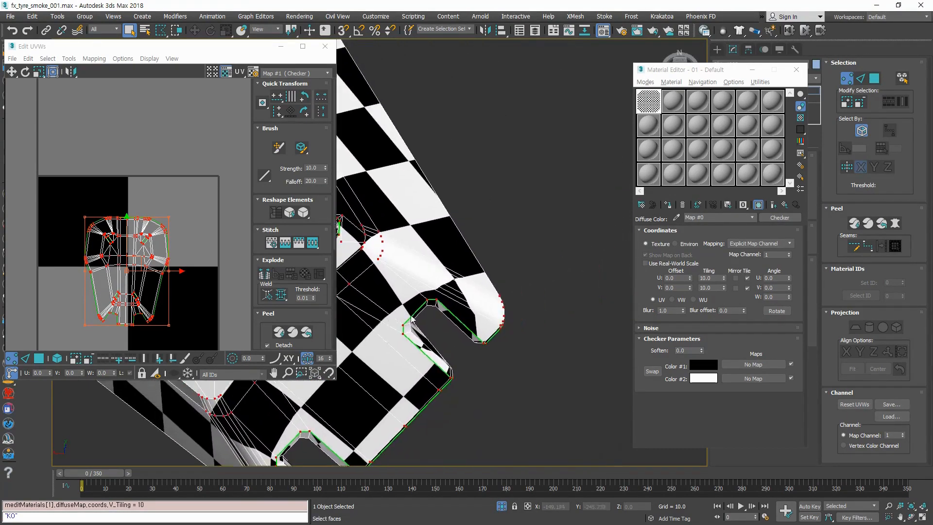
{"action": "scroll", "coordinate": [478, 339], "scroll_direction": "up", "scroll_amount": 4}
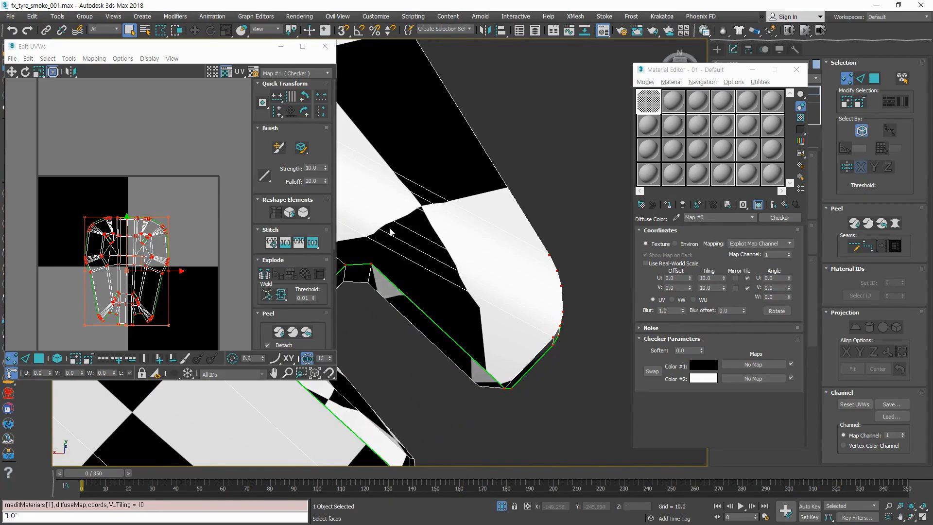
{"action": "scroll", "coordinate": [387, 235], "scroll_direction": "down", "scroll_amount": 4}
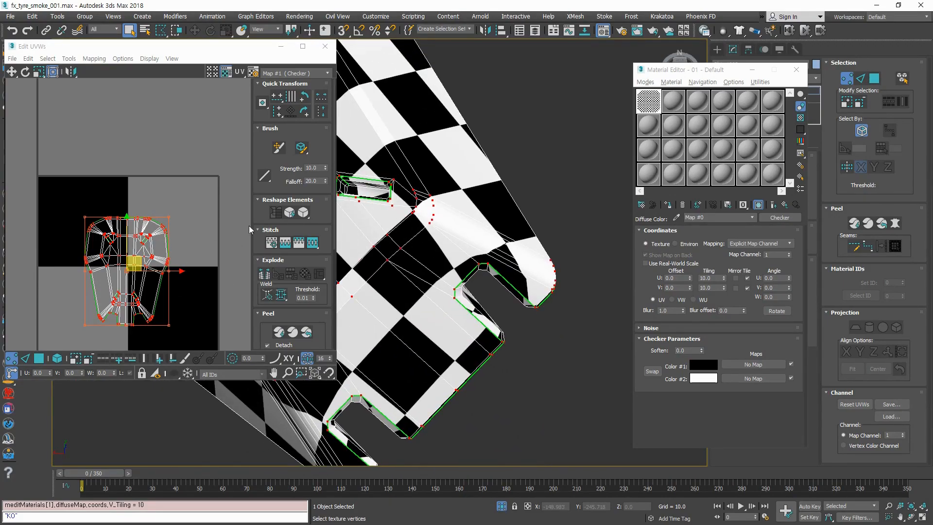
{"action": "middle_click_drag", "start_coordinate": [420, 337], "coordinate": [437, 315], "text": "alt"}
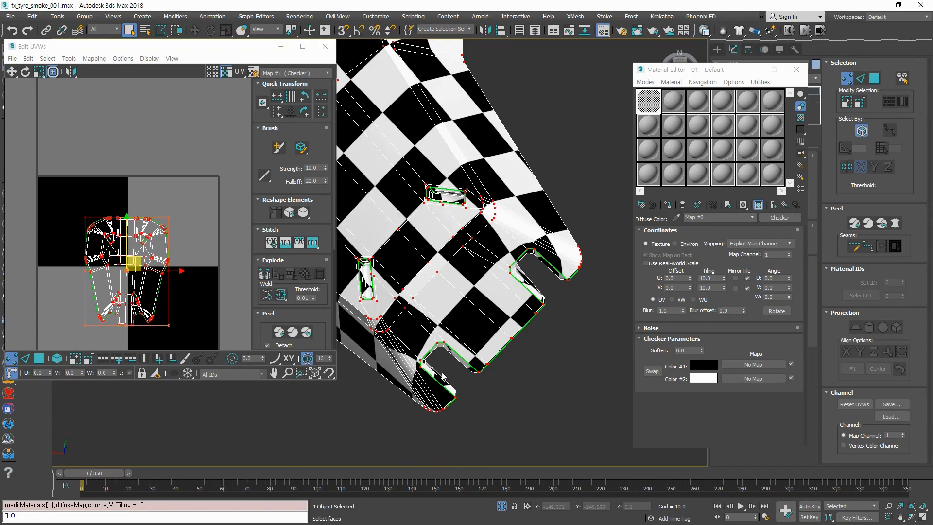
{"action": "scroll", "coordinate": [447, 303], "scroll_direction": "up", "scroll_amount": 4}
{"action": "scroll", "coordinate": [437, 289], "scroll_direction": "down", "scroll_amount": 2}
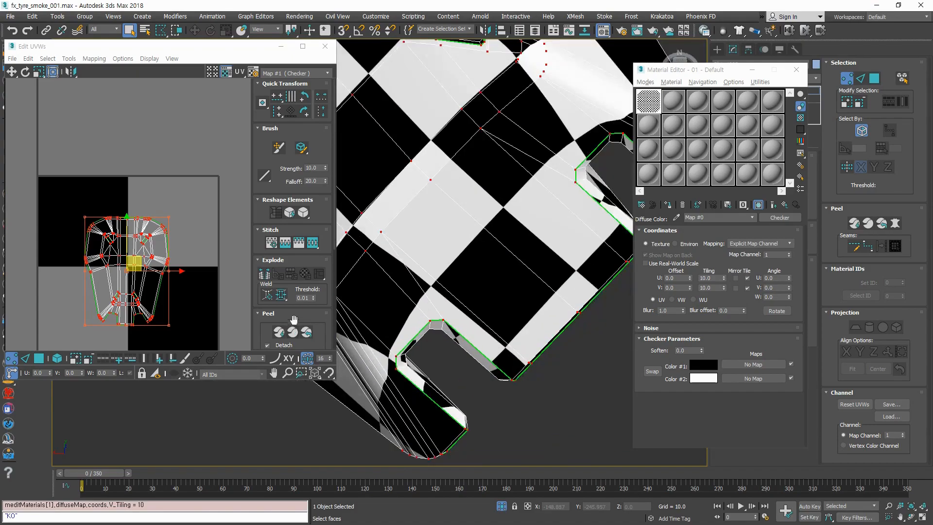
Step: Try shifting the UV vertices beside the main shell's lower notch and undo the changes
{"action": "left_click", "coordinate": [179, 322]}
{"action": "scroll", "coordinate": [158, 324], "scroll_direction": "up", "scroll_amount": 6}
{"action": "mouse_move", "coordinate": [162, 228]}
{"action": "left_mouse_down"}
{"action": "mouse_move", "coordinate": [157, 220]}
{"action": "mouse_move", "coordinate": [175, 239]}
{"action": "mouse_move", "coordinate": [165, 236]}
{"action": "left_mouse_up"}
{"action": "scroll", "coordinate": [202, 297], "scroll_direction": "down", "scroll_amount": 4}
{"action": "middle_click_drag", "start_coordinate": [478, 362], "coordinate": [529, 266], "text": "alt"}
{"action": "key", "text": "ctrl+z"}
{"action": "key", "text": "ctrl+z"}
{"action": "key", "text": "ctrl+z"}
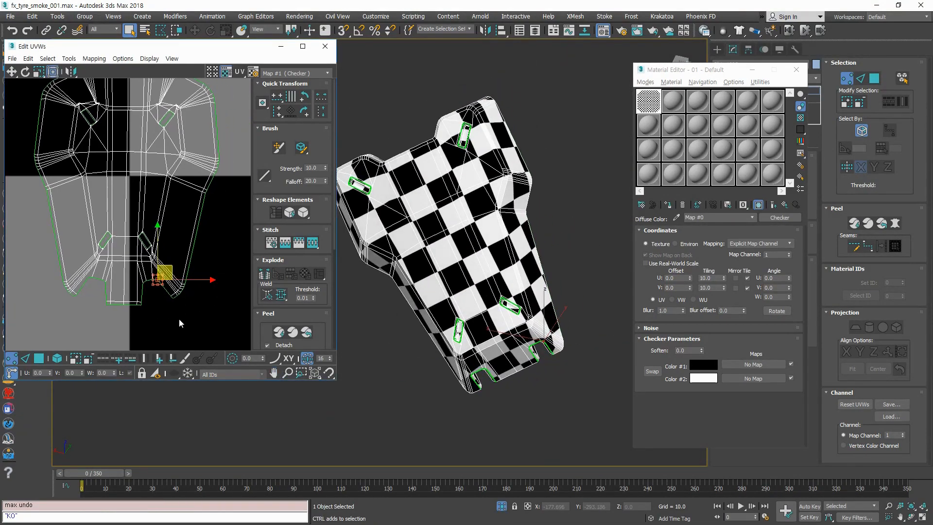
{"action": "key", "text": "ctrl+z"}
Step: Examine the checker pattern along the model's sides and top from several angles
{"action": "middle_click_drag", "start_coordinate": [515, 243], "coordinate": [475, 157], "text": "alt"}
{"action": "scroll", "coordinate": [475, 157], "scroll_direction": "up", "scroll_amount": 4}
{"action": "middle_click_drag", "start_coordinate": [451, 186], "coordinate": [577, 210]}
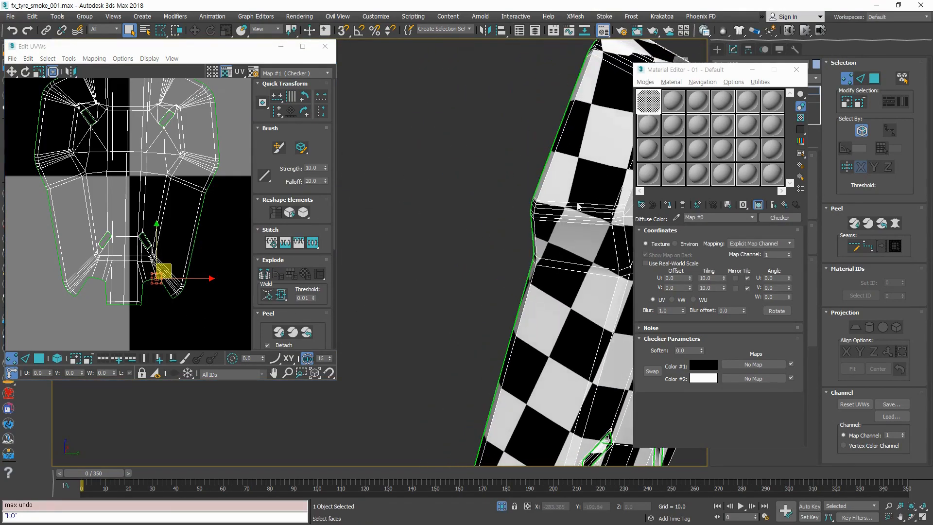
{"action": "scroll", "coordinate": [546, 308], "scroll_direction": "down", "scroll_amount": 4}
{"action": "middle_click_drag", "start_coordinate": [544, 301], "coordinate": [479, 334], "text": "alt"}
{"action": "scroll", "coordinate": [558, 255], "scroll_direction": "up", "scroll_amount": 4}
{"action": "middle_click_drag", "start_coordinate": [558, 255], "coordinate": [619, 242], "text": "alt"}
{"action": "scroll", "coordinate": [529, 241], "scroll_direction": "down", "scroll_amount": 4}
{"action": "middle_click_drag", "start_coordinate": [525, 241], "coordinate": [507, 352]}
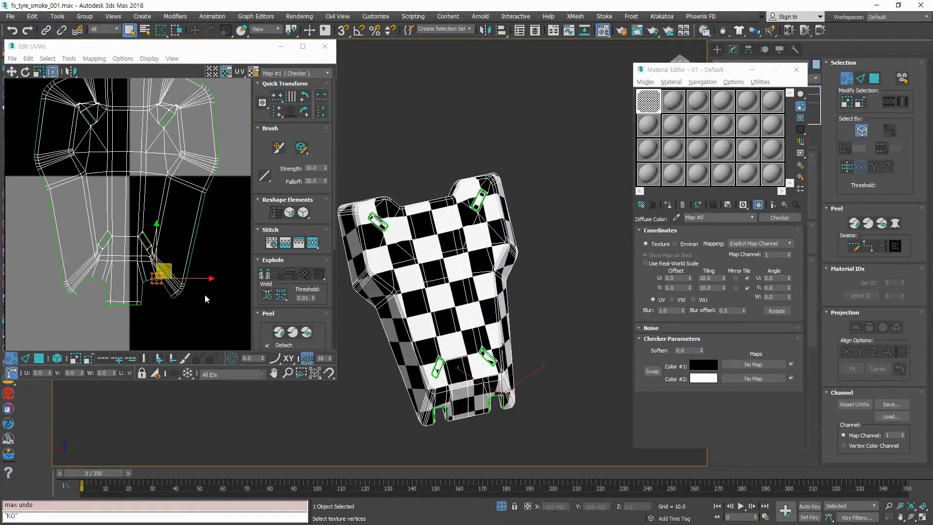
Step: Move the main shell into the left half of the texture tile and clear the selection
{"action": "scroll", "coordinate": [209, 294], "scroll_direction": "down", "scroll_amount": 5}
{"action": "middle_click_drag", "start_coordinate": [209, 295], "coordinate": [176, 299]}
{"action": "scroll", "coordinate": [185, 259], "scroll_direction": "down", "scroll_amount": 7}
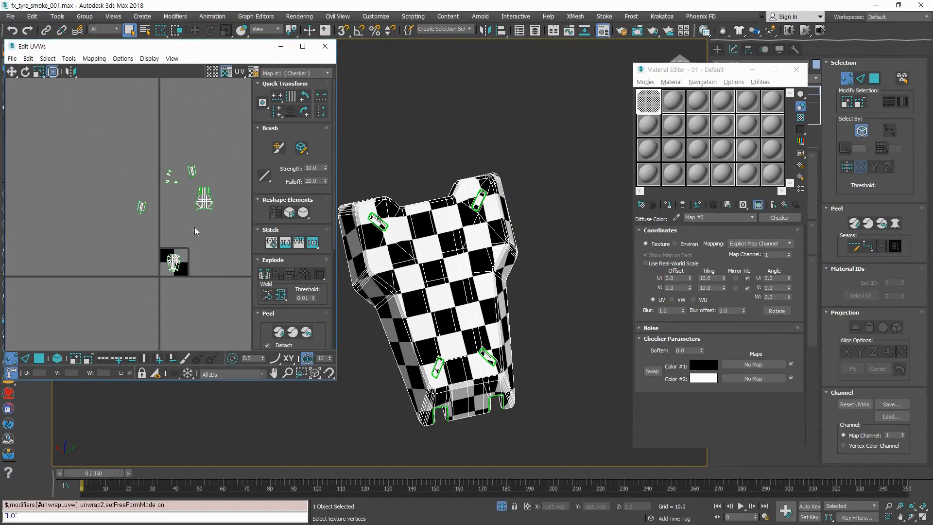
{"action": "scroll", "coordinate": [170, 188], "scroll_direction": "up", "scroll_amount": 7}
{"action": "scroll", "coordinate": [168, 230], "scroll_direction": "down", "scroll_amount": 2}
{"action": "middle_click_drag", "start_coordinate": [192, 288], "coordinate": [211, 195]}
{"action": "scroll", "coordinate": [159, 244], "scroll_direction": "up", "scroll_amount": 1}
{"action": "scroll", "coordinate": [159, 245], "scroll_direction": "up", "scroll_amount": 2}
{"action": "left_click", "coordinate": [122, 261]}
{"action": "left_click_drag", "start_coordinate": [131, 225], "coordinate": [114, 212]}
{"action": "left_click", "coordinate": [148, 280]}
{"action": "scroll", "coordinate": [165, 252], "scroll_direction": "down", "scroll_amount": 3}
{"action": "middle_click_drag", "start_coordinate": [190, 200], "coordinate": [161, 252]}
{"action": "scroll", "coordinate": [191, 213], "scroll_direction": "up", "scroll_amount": 1}
{"action": "left_click_drag", "start_coordinate": [205, 232], "coordinate": [135, 133]}
{"action": "left_click_drag", "start_coordinate": [174, 170], "coordinate": [177, 188]}
{"action": "key", "text": "ctrl+z"}
{"action": "key", "text": "ctrl+z"}
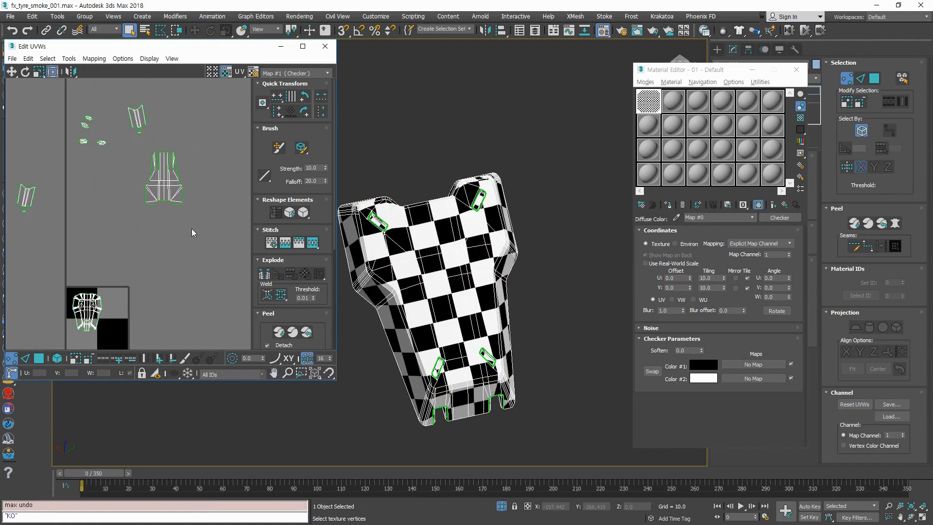
Step: Move the underside shell into the texture tile beside the main shell and inspect its checker pattern on the model
{"action": "left_click_drag", "start_coordinate": [138, 150], "coordinate": [135, 291]}
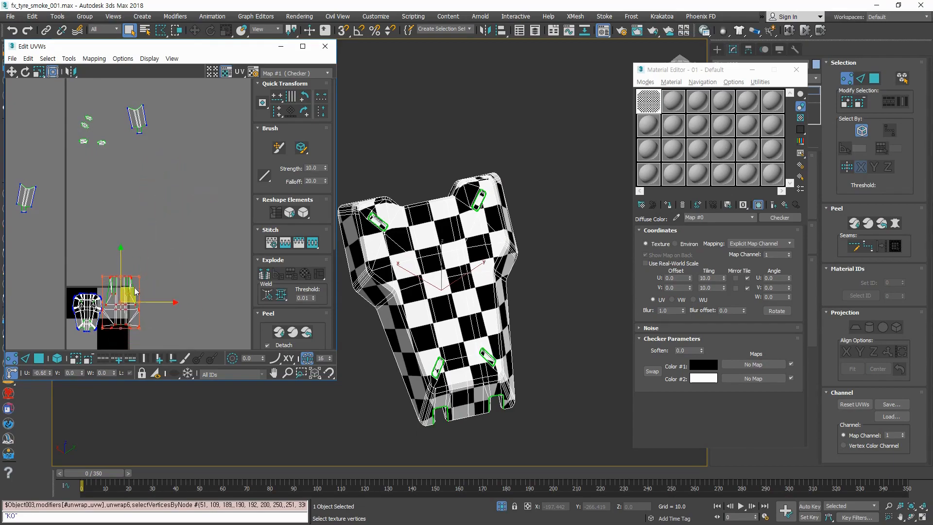
{"action": "middle_click_drag", "start_coordinate": [136, 291], "coordinate": [187, 184]}
{"action": "scroll", "coordinate": [150, 185], "scroll_direction": "up", "scroll_amount": 3}
{"action": "middle_click_drag", "start_coordinate": [376, 327], "coordinate": [434, 251], "text": "alt"}
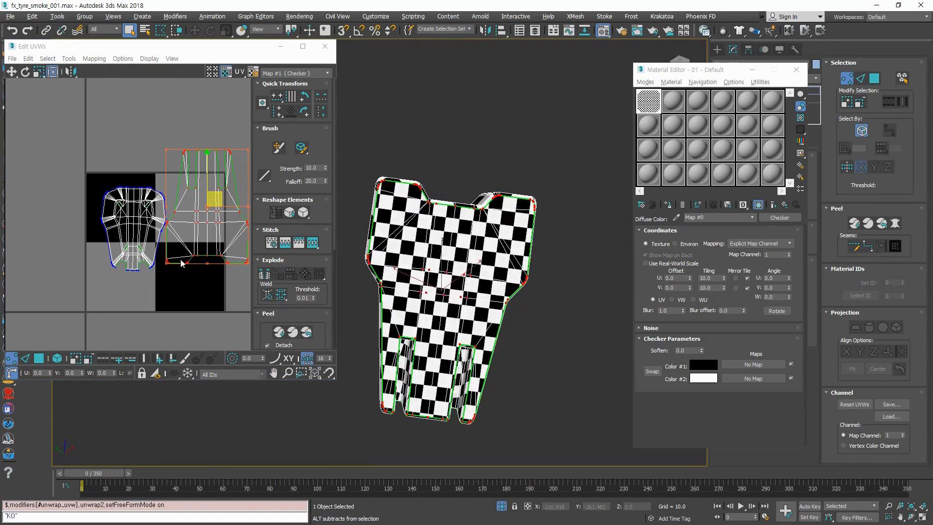
{"action": "middle_click_drag", "start_coordinate": [184, 255], "coordinate": [120, 272]}
{"action": "scroll", "coordinate": [120, 272], "scroll_direction": "down", "scroll_amount": 2}
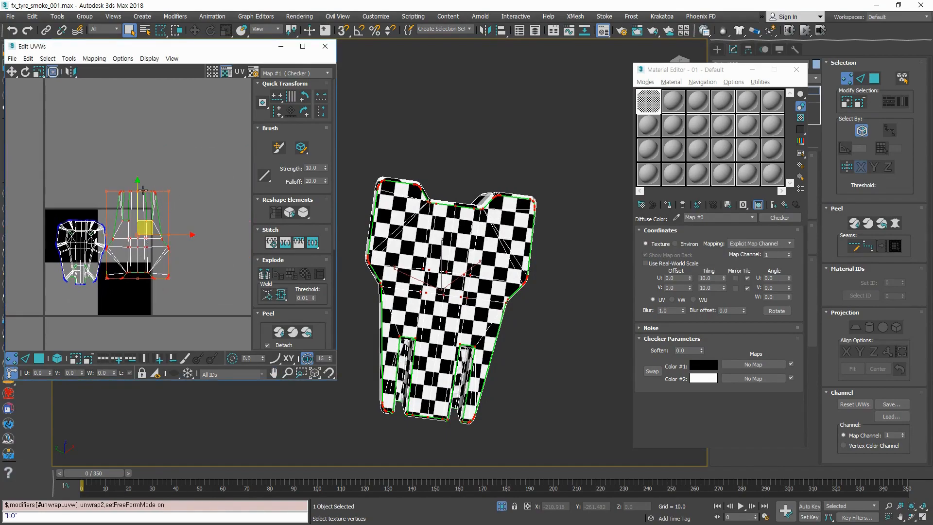
Step: Turn on angle snap and rotate the underside shell about 180 degrees so it is upside down
{"action": "left_click_drag", "start_coordinate": [138, 192], "coordinate": [137, 345]}
{"action": "key", "text": "ctrl+z"}
{"action": "key", "text": "a"}
{"action": "left_click_drag", "start_coordinate": [143, 190], "coordinate": [142, 302]}
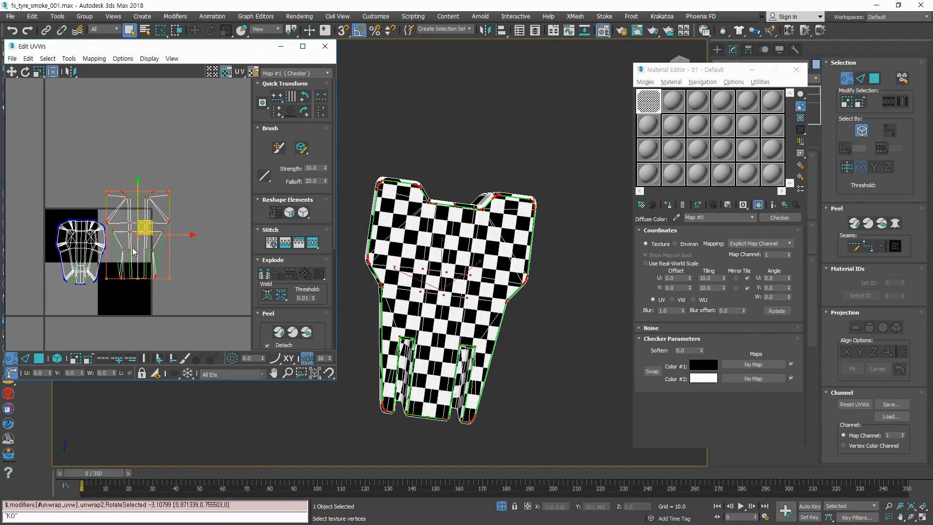
Step: Scale the underside shell down to about the main shell's width and place it in the tile's right half
{"action": "middle_click_drag", "start_coordinate": [142, 256], "coordinate": [175, 223]}
{"action": "scroll", "coordinate": [175, 222], "scroll_direction": "down", "scroll_amount": 1}
{"action": "left_click", "coordinate": [165, 207]}
{"action": "key", "text": "ctrl+z"}
{"action": "left_click_drag", "start_coordinate": [180, 194], "coordinate": [127, 195]}
{"action": "scroll", "coordinate": [133, 226], "scroll_direction": "up", "scroll_amount": 4}
{"action": "left_click_drag", "start_coordinate": [172, 133], "coordinate": [169, 138], "text": "ctrl"}
{"action": "left_click_drag", "start_coordinate": [126, 197], "coordinate": [229, 225]}
{"action": "scroll", "coordinate": [146, 230], "scroll_direction": "down", "scroll_amount": 3}
{"action": "key", "text": "ctrl+z"}
{"action": "left_click_drag", "start_coordinate": [171, 217], "coordinate": [237, 230]}
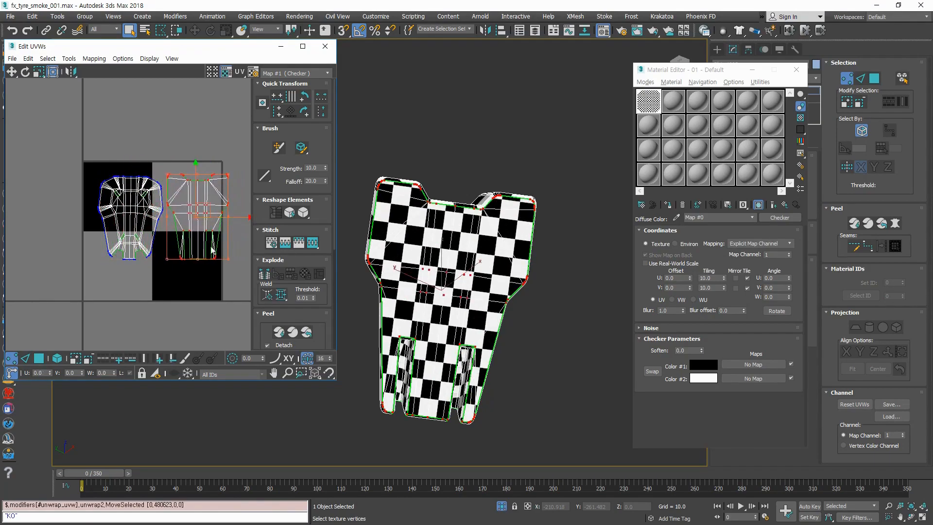
Step: Move one of the notch-wall shells into the tile's lower-right quadrant, below the underside shell
{"action": "left_click", "coordinate": [174, 280]}
{"action": "scroll", "coordinate": [170, 281], "scroll_direction": "down", "scroll_amount": 4}
{"action": "middle_click_drag", "start_coordinate": [155, 180], "coordinate": [156, 208]}
{"action": "left_click_drag", "start_coordinate": [146, 198], "coordinate": [51, 138]}
{"action": "middle_click_drag", "start_coordinate": [436, 372], "coordinate": [479, 384], "text": "alt"}
{"action": "left_click_drag", "start_coordinate": [106, 154], "coordinate": [189, 304]}
{"action": "scroll", "coordinate": [187, 283], "scroll_direction": "up", "scroll_amount": 8}
{"action": "middle_click_drag", "start_coordinate": [181, 262], "coordinate": [173, 168]}
{"action": "scroll", "coordinate": [171, 171], "scroll_direction": "down", "scroll_amount": 3}
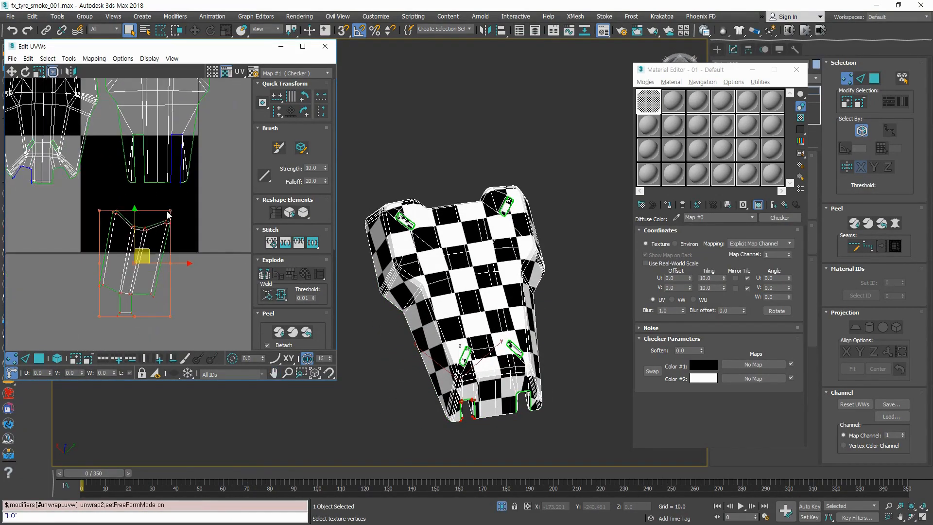
{"action": "scroll", "coordinate": [154, 259], "scroll_direction": "up", "scroll_amount": 3}
{"action": "left_click_drag", "start_coordinate": [135, 255], "coordinate": [204, 206]}
{"action": "middle_click_drag", "start_coordinate": [207, 247], "coordinate": [167, 250]}
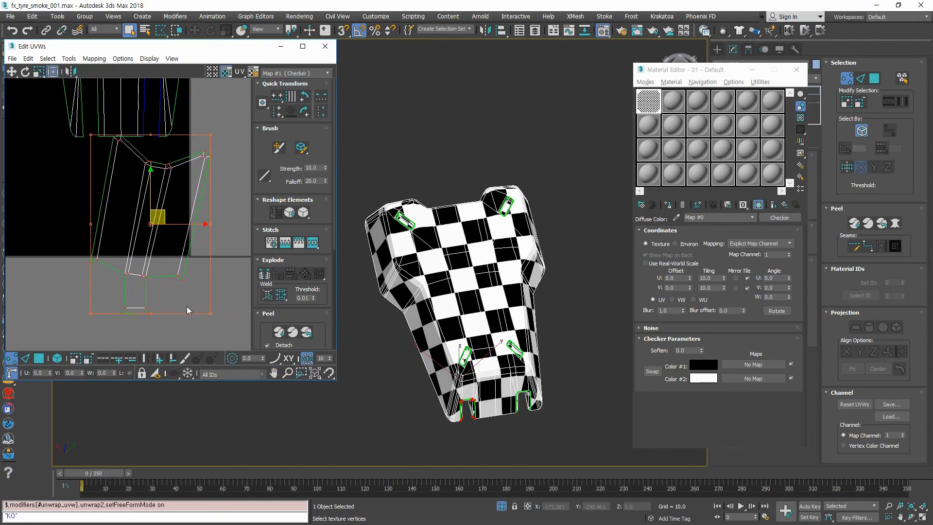
Step: Scale the notch-wall shell down and position it within the lower-right quadrant
{"action": "left_click_drag", "start_coordinate": [209, 314], "coordinate": [156, 233]}
{"action": "middle_click_drag", "start_coordinate": [159, 218], "coordinate": [161, 269]}
{"action": "mouse_move", "coordinate": [139, 231]}
{"action": "left_mouse_down"}
{"action": "mouse_move", "coordinate": [160, 233]}
{"action": "mouse_move", "coordinate": [117, 227]}
{"action": "mouse_move", "coordinate": [123, 223]}
{"action": "left_mouse_up"}
{"action": "left_click", "coordinate": [65, 278]}
{"action": "scroll", "coordinate": [78, 274], "scroll_direction": "down", "scroll_amount": 2}
{"action": "key", "text": "ctrl+z"}
{"action": "key", "text": "ctrl+z"}
{"action": "left_click", "coordinate": [187, 277]}
Step: Move the second notch-wall shell into the lower-right quadrant, scale it down and place it beside the first
{"action": "scroll", "coordinate": [188, 277], "scroll_direction": "down", "scroll_amount": 4}
{"action": "scroll", "coordinate": [197, 250], "scroll_direction": "down", "scroll_amount": 2}
{"action": "middle_click_drag", "start_coordinate": [224, 192], "coordinate": [174, 282]}
{"action": "scroll", "coordinate": [173, 281], "scroll_direction": "down", "scroll_amount": 4}
{"action": "scroll", "coordinate": [162, 211], "scroll_direction": "up", "scroll_amount": 4}
{"action": "left_click_drag", "start_coordinate": [165, 233], "coordinate": [155, 319]}
{"action": "middle_click_drag", "start_coordinate": [187, 305], "coordinate": [226, 147]}
{"action": "left_click_drag", "start_coordinate": [198, 164], "coordinate": [141, 245]}
{"action": "scroll", "coordinate": [170, 260], "scroll_direction": "up", "scroll_amount": 6}
{"action": "left_click_drag", "start_coordinate": [98, 215], "coordinate": [153, 261]}
{"action": "left_click", "coordinate": [115, 294]}
{"action": "scroll", "coordinate": [114, 294], "scroll_direction": "down", "scroll_amount": 4}
{"action": "scroll", "coordinate": [162, 144], "scroll_direction": "down", "scroll_amount": 3}
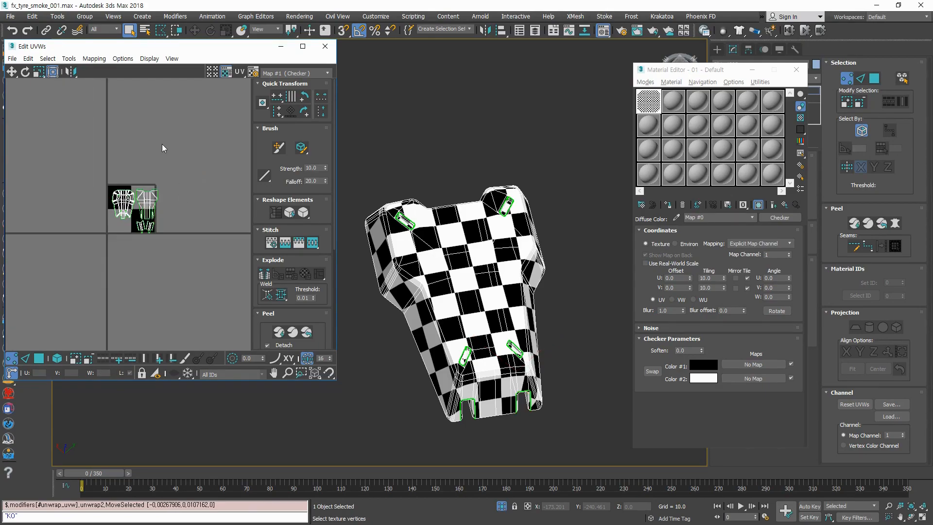
Step: Select the four small hole shells and move them down over the tile with the Move tool
{"action": "middle_click_drag", "start_coordinate": [162, 144], "coordinate": [167, 214]}
{"action": "left_click_drag", "start_coordinate": [162, 105], "coordinate": [116, 154]}
{"action": "left_click_drag", "start_coordinate": [146, 121], "coordinate": [119, 228]}
{"action": "key", "text": "ctrl+z"}
{"action": "left_click", "coordinate": [15, 71]}
{"action": "left_click_drag", "start_coordinate": [129, 130], "coordinate": [133, 289]}
{"action": "scroll", "coordinate": [133, 289], "scroll_direction": "up", "scroll_amount": 3}
{"action": "scroll", "coordinate": [131, 304], "scroll_direction": "up", "scroll_amount": 3}
{"action": "middle_click_drag", "start_coordinate": [131, 311], "coordinate": [151, 183]}
{"action": "scroll", "coordinate": [151, 183], "scroll_direction": "down", "scroll_amount": 1}
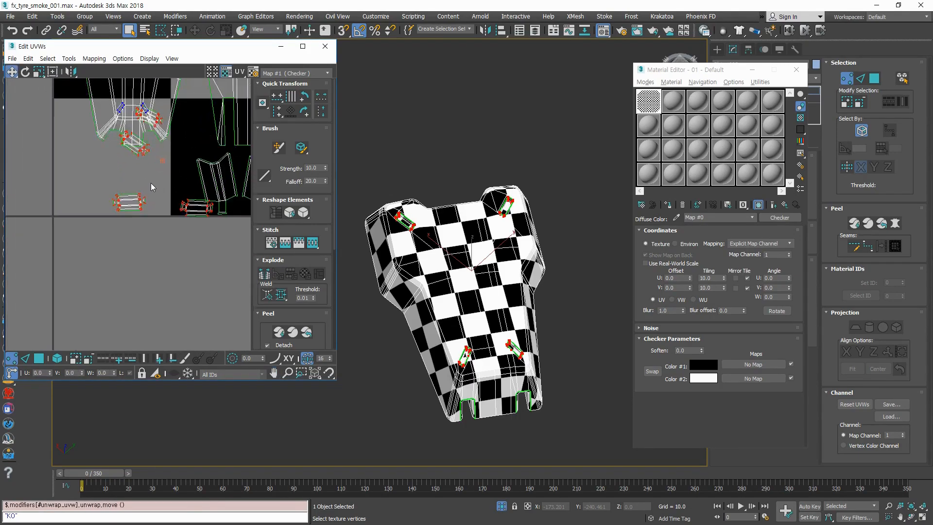
Step: Move the four hole shells down and left, clear of the main shell
{"action": "scroll", "coordinate": [167, 161], "scroll_direction": "up", "scroll_amount": 1}
{"action": "left_click_drag", "start_coordinate": [157, 159], "coordinate": [159, 162]}
{"action": "key", "text": "ctrl+z"}
{"action": "left_click", "coordinate": [165, 153]}
{"action": "key", "text": "ctrl+z"}
{"action": "left_click_drag", "start_coordinate": [136, 205], "coordinate": [96, 302]}
{"action": "left_click_drag", "start_coordinate": [56, 212], "coordinate": [56, 213]}
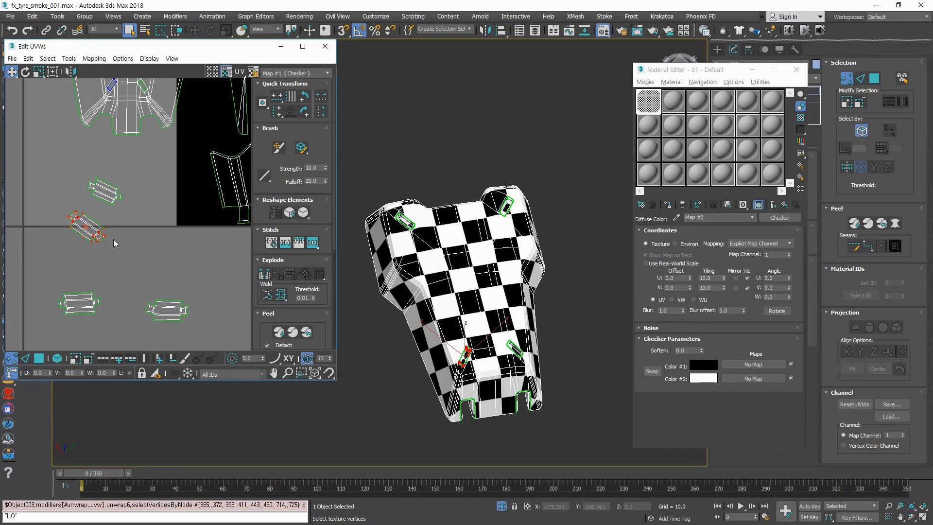
Step: Reselect all four hole shells and scale them down together in Freeform mode
{"action": "scroll", "coordinate": [127, 239], "scroll_direction": "down", "scroll_amount": 2}
{"action": "scroll", "coordinate": [127, 180], "scroll_direction": "up", "scroll_amount": 3}
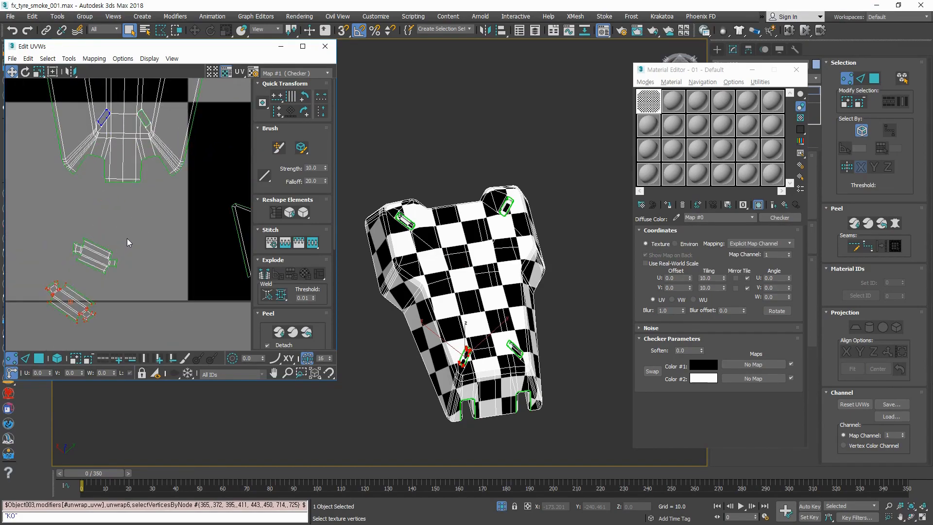
{"action": "scroll", "coordinate": [126, 238], "scroll_direction": "down", "scroll_amount": 3}
{"action": "left_click_drag", "start_coordinate": [67, 247], "coordinate": [163, 317]}
{"action": "scroll", "coordinate": [136, 303], "scroll_direction": "up", "scroll_amount": 2}
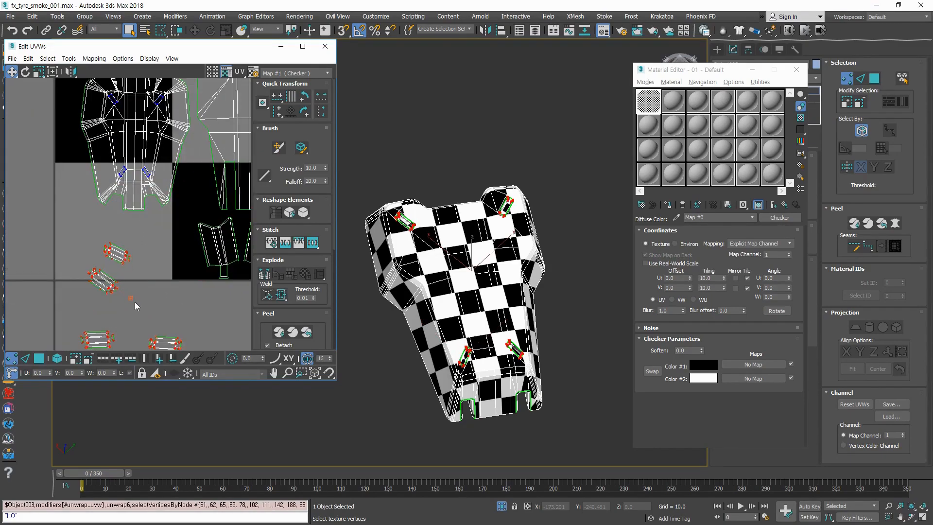
{"action": "key", "text": "ctrl+z"}
{"action": "left_click", "coordinate": [54, 72]}
{"action": "left_click_drag", "start_coordinate": [181, 241], "coordinate": [150, 287], "text": "ctrl"}
{"action": "key", "text": "ctrl+z"}
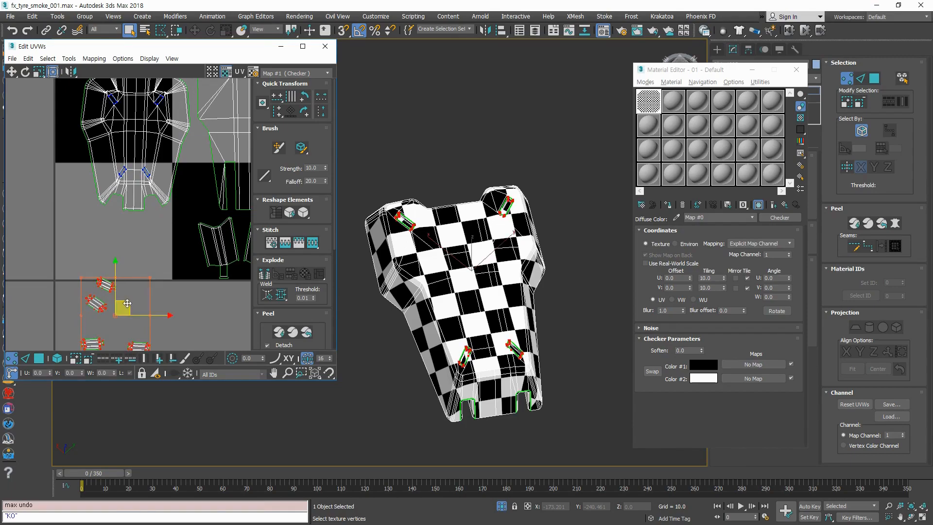
Step: Move the four hole shells up into the tile's lower-left quadrant, beneath the main shell
{"action": "mouse_move", "coordinate": [121, 303]}
{"action": "left_mouse_down"}
{"action": "mouse_move", "coordinate": [133, 192]}
{"action": "mouse_move", "coordinate": [119, 287]}
{"action": "left_mouse_up"}
{"action": "scroll", "coordinate": [139, 217], "scroll_direction": "up", "scroll_amount": 3}
{"action": "scroll", "coordinate": [140, 294], "scroll_direction": "down", "scroll_amount": 2}
{"action": "middle_click_drag", "start_coordinate": [142, 296], "coordinate": [148, 233]}
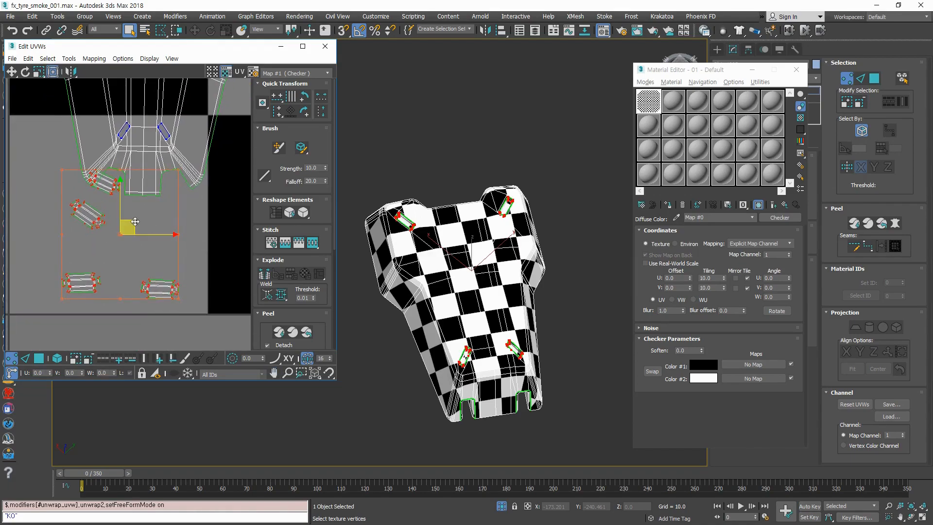
Step: Move the four hole shells down slightly, scale them down further in Freeform mode, and clear the selection
{"action": "left_click_drag", "start_coordinate": [137, 225], "coordinate": [128, 248]}
{"action": "left_click_drag", "start_coordinate": [169, 193], "coordinate": [135, 228]}
{"action": "left_click", "coordinate": [35, 256]}
{"action": "scroll", "coordinate": [35, 256], "scroll_direction": "down", "scroll_amount": 5}
{"action": "scroll", "coordinate": [27, 246], "scroll_direction": "up", "scroll_amount": 2}
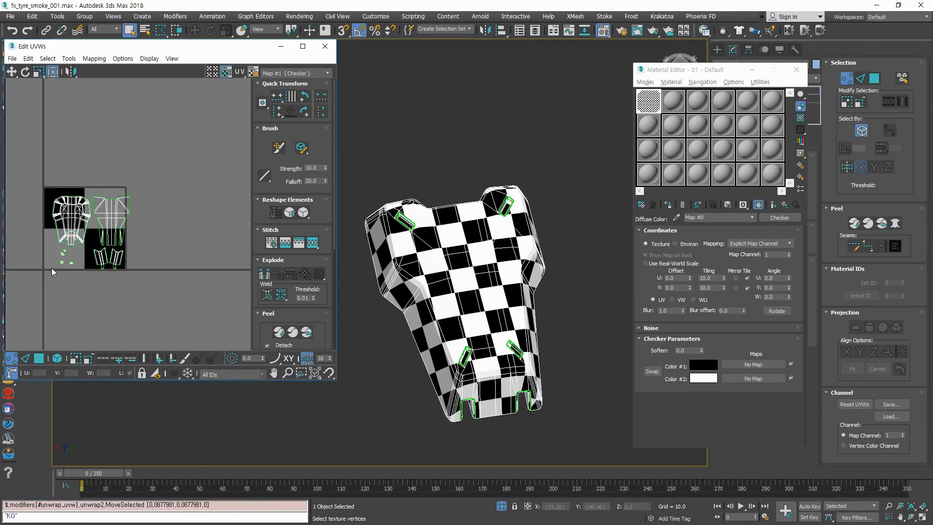
{"action": "middle_click_drag", "start_coordinate": [51, 268], "coordinate": [71, 269]}
Step: Try relaxing all UV shells together with Relax By Polygon Angles, and undo the relaxation
{"action": "left_click_drag", "start_coordinate": [175, 316], "coordinate": [55, 177]}
{"action": "key", "text": "3"}
{"action": "left_click_drag", "start_coordinate": [174, 309], "coordinate": [57, 178]}
{"action": "scroll", "coordinate": [113, 225], "scroll_direction": "up", "scroll_amount": 3}
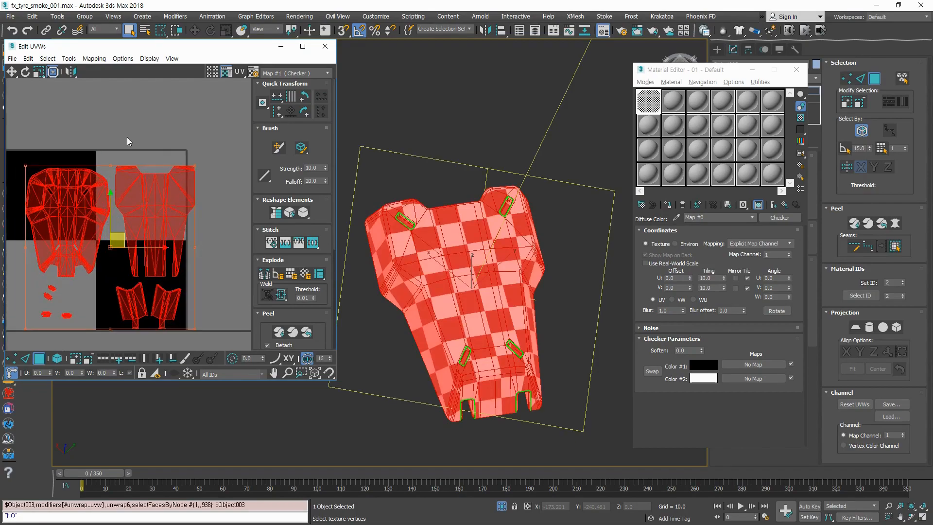
{"action": "left_click", "coordinate": [68, 58]}
{"action": "left_click", "coordinate": [103, 223]}
{"action": "left_click", "coordinate": [113, 130]}
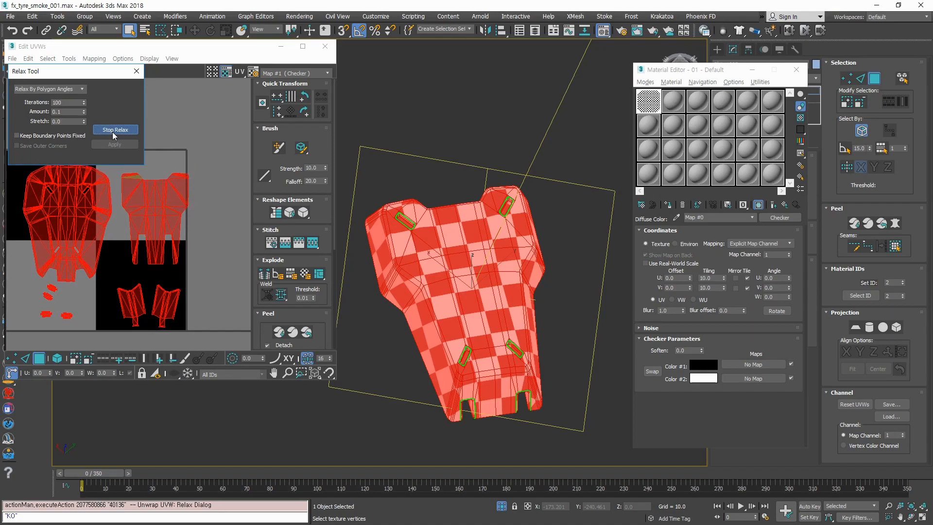
{"action": "left_click", "coordinate": [115, 130]}
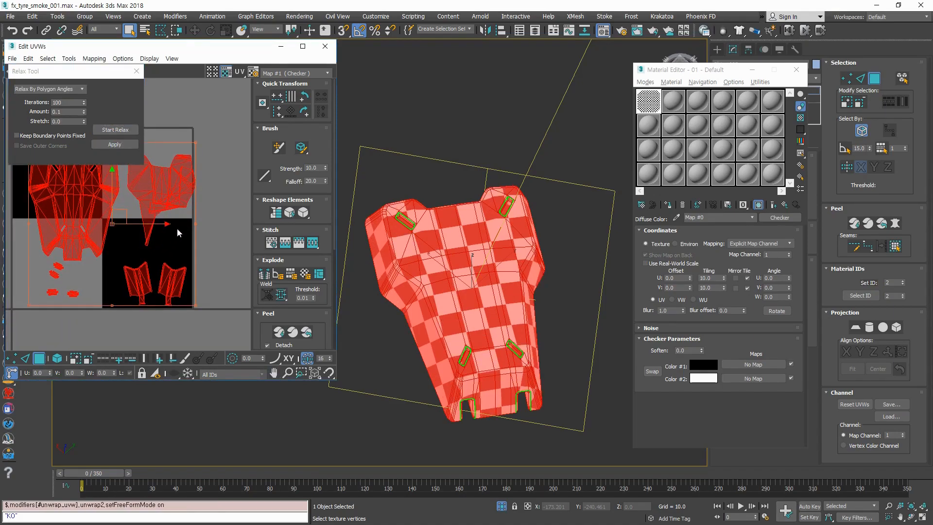
{"action": "key", "text": "ctrl+z"}
{"action": "key", "text": "ctrl+z"}
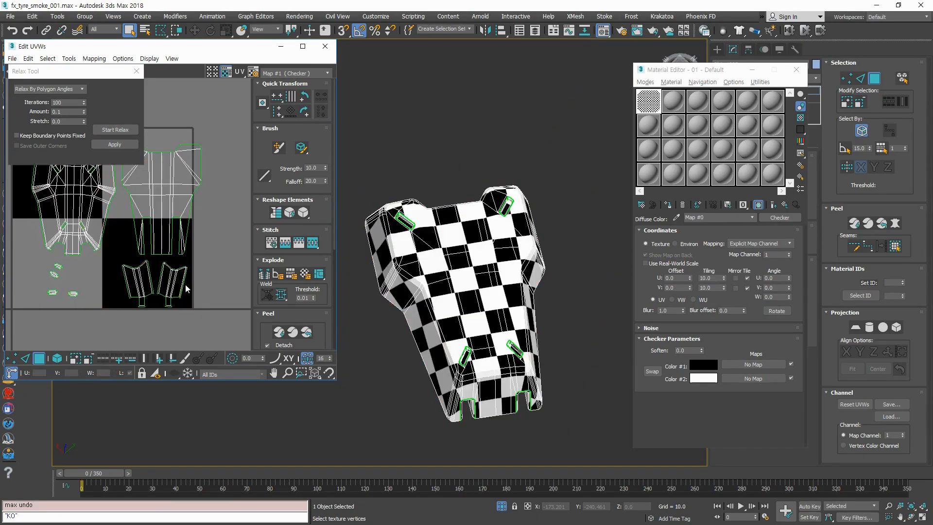
Step: Relax every UV shell by polygon angles except the large shell in the tile's right half, excluding it from the selection
{"action": "scroll", "coordinate": [194, 252], "scroll_direction": "down", "scroll_amount": 3}
{"action": "key", "text": "ctrl+a"}
{"action": "scroll", "coordinate": [187, 238], "scroll_direction": "up", "scroll_amount": 3}
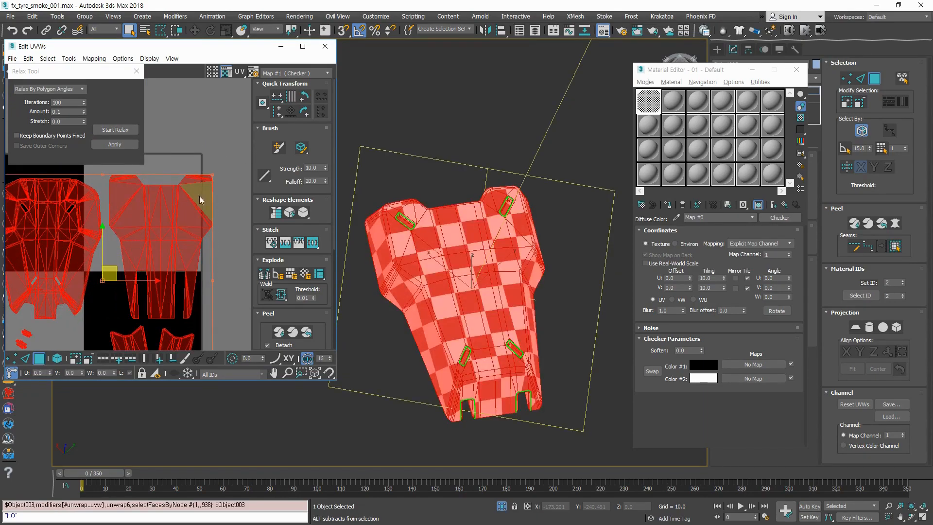
{"action": "left_click_drag", "start_coordinate": [115, 319], "coordinate": [104, 322], "text": "alt"}
{"action": "scroll", "coordinate": [146, 287], "scroll_direction": "down", "scroll_amount": 3}
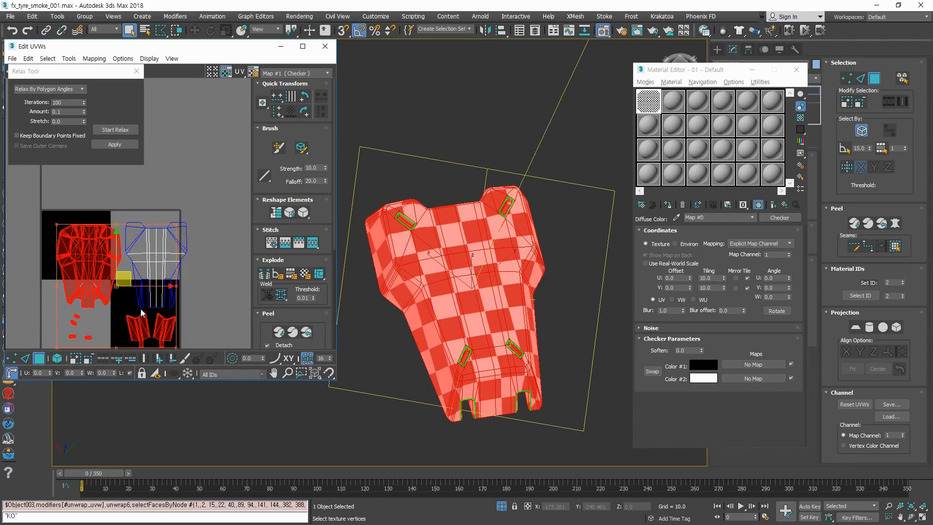
{"action": "middle_click_drag", "start_coordinate": [141, 287], "coordinate": [189, 221]}
{"action": "left_click", "coordinate": [115, 129]}
{"action": "left_click", "coordinate": [109, 132]}
{"action": "left_click", "coordinate": [148, 292]}
Step: Select the large shell in the tile's right half, scale it down, and reposition it within the tile
{"action": "scroll", "coordinate": [181, 263], "scroll_direction": "up", "scroll_amount": 3}
{"action": "scroll", "coordinate": [182, 264], "scroll_direction": "down", "scroll_amount": 2}
{"action": "middle_click_drag", "start_coordinate": [180, 265], "coordinate": [147, 316]}
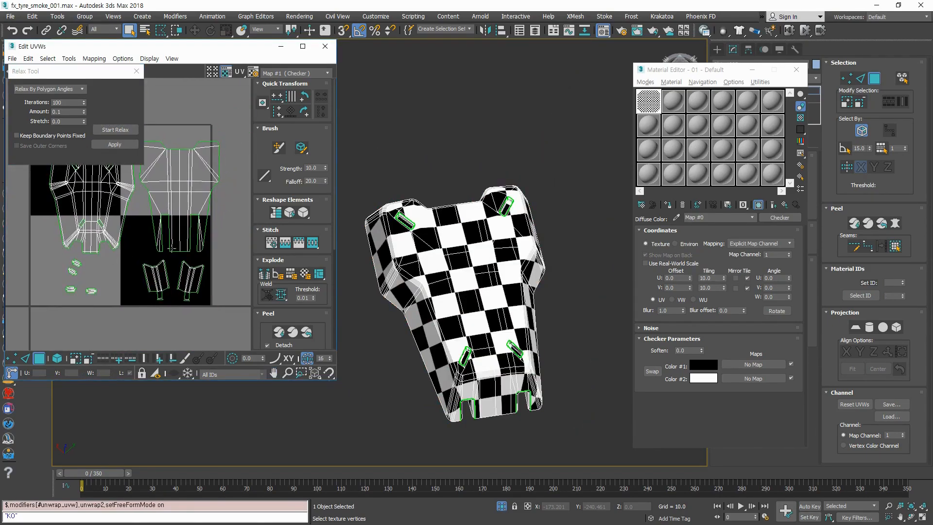
{"action": "middle_click_drag", "start_coordinate": [172, 251], "coordinate": [147, 312]}
{"action": "left_click_drag", "start_coordinate": [111, 318], "coordinate": [121, 313]}
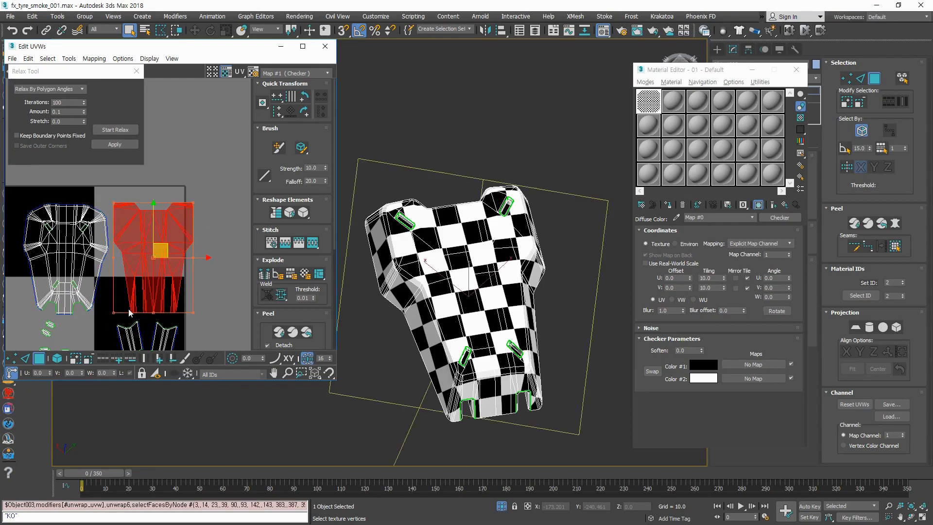
{"action": "left_click_drag", "start_coordinate": [194, 202], "coordinate": [178, 224]}
{"action": "mouse_move", "coordinate": [153, 261]}
{"action": "left_mouse_down"}
{"action": "mouse_move", "coordinate": [125, 258]}
{"action": "mouse_move", "coordinate": [151, 246]}
{"action": "left_mouse_up"}
{"action": "left_click", "coordinate": [211, 312]}
Step: Pack all UV shells into the texture tile with Rescale enabled and inspect the arrangement
{"action": "scroll", "coordinate": [202, 313], "scroll_direction": "down", "scroll_amount": 3}
{"action": "middle_click_drag", "start_coordinate": [170, 321], "coordinate": [163, 248]}
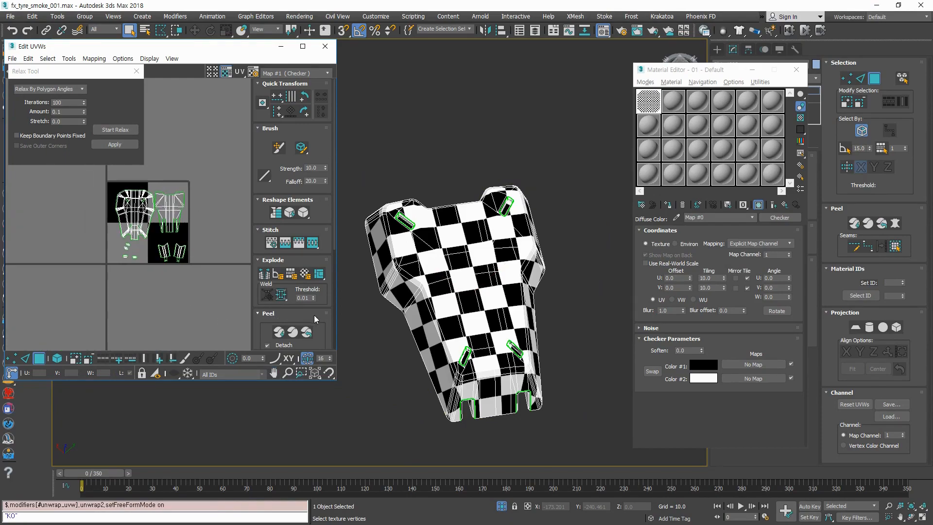
{"action": "scroll", "coordinate": [147, 279], "scroll_direction": "down", "scroll_amount": 2}
{"action": "scroll", "coordinate": [258, 243], "scroll_direction": "down", "scroll_amount": 5}
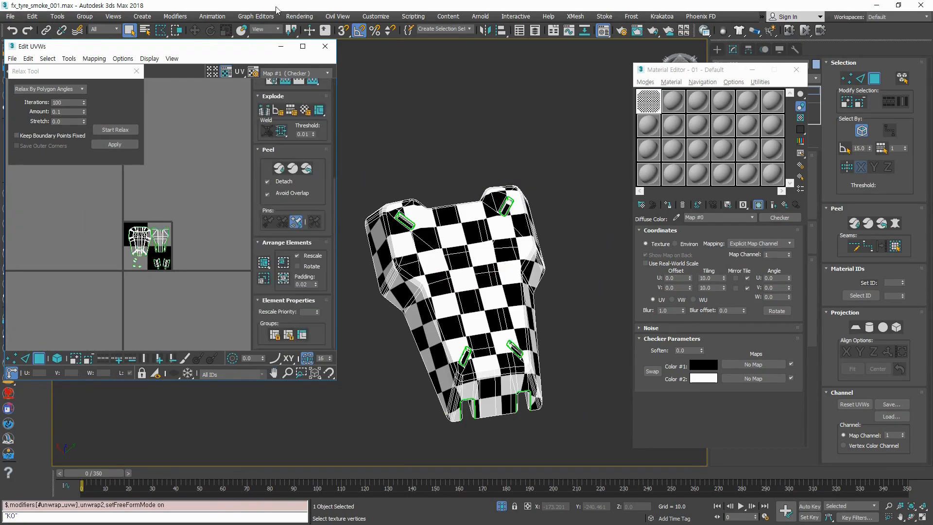
{"action": "left_click", "coordinate": [265, 263]}
{"action": "scroll", "coordinate": [148, 272], "scroll_direction": "up", "scroll_amount": 6}
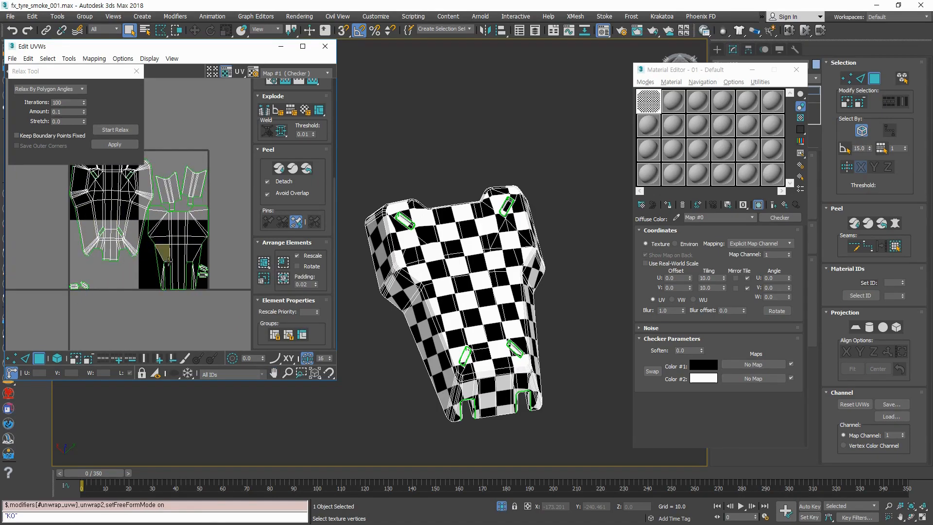
{"action": "scroll", "coordinate": [102, 290], "scroll_direction": "up", "scroll_amount": 2}
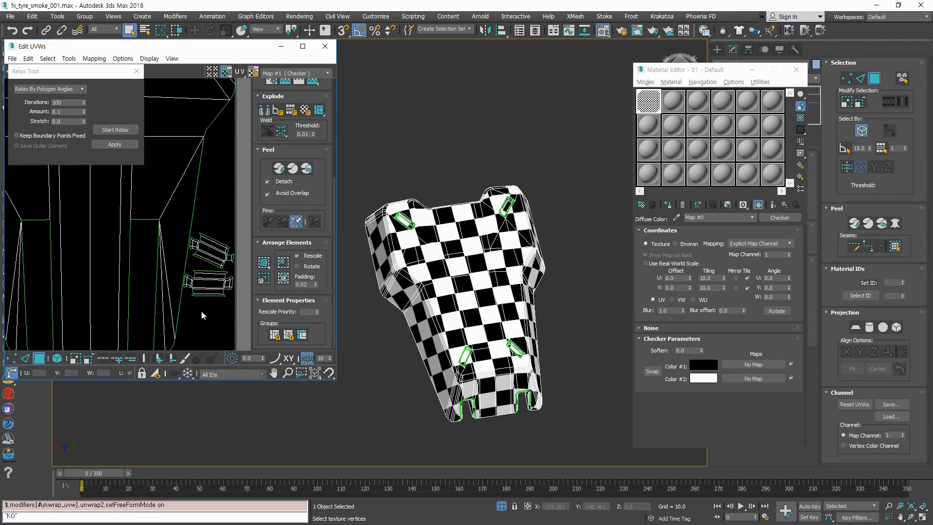
{"action": "scroll", "coordinate": [202, 310], "scroll_direction": "down", "scroll_amount": 4}
{"action": "scroll", "coordinate": [142, 291], "scroll_direction": "up", "scroll_amount": 3}
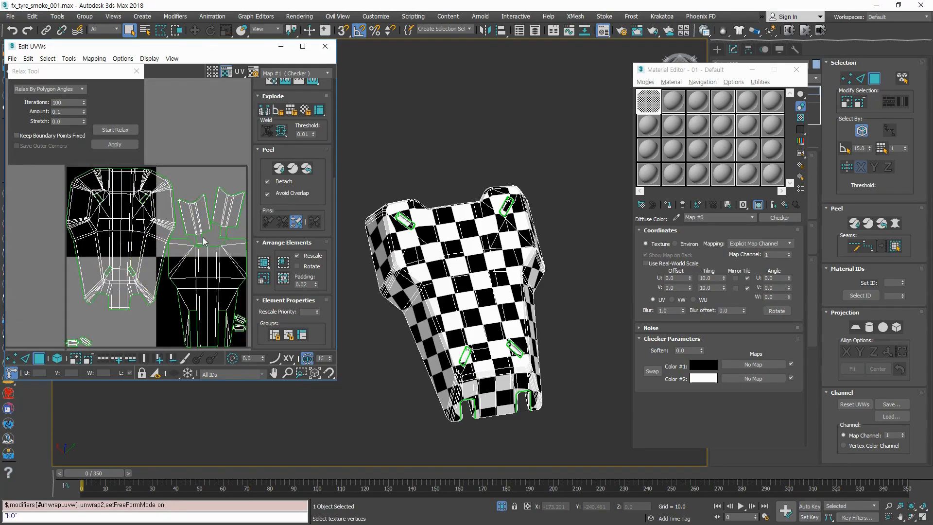
{"action": "scroll", "coordinate": [189, 306], "scroll_direction": "down", "scroll_amount": 4}
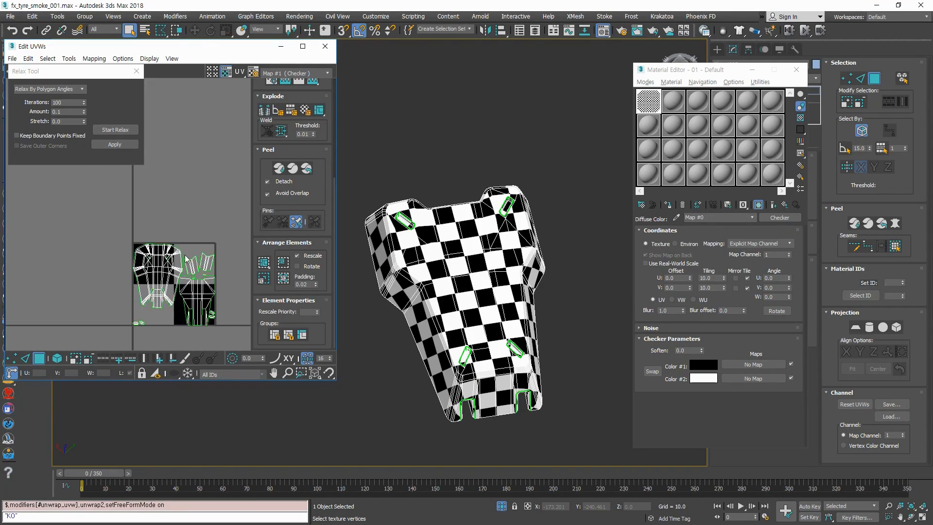
{"action": "scroll", "coordinate": [136, 325], "scroll_direction": "up", "scroll_amount": 5}
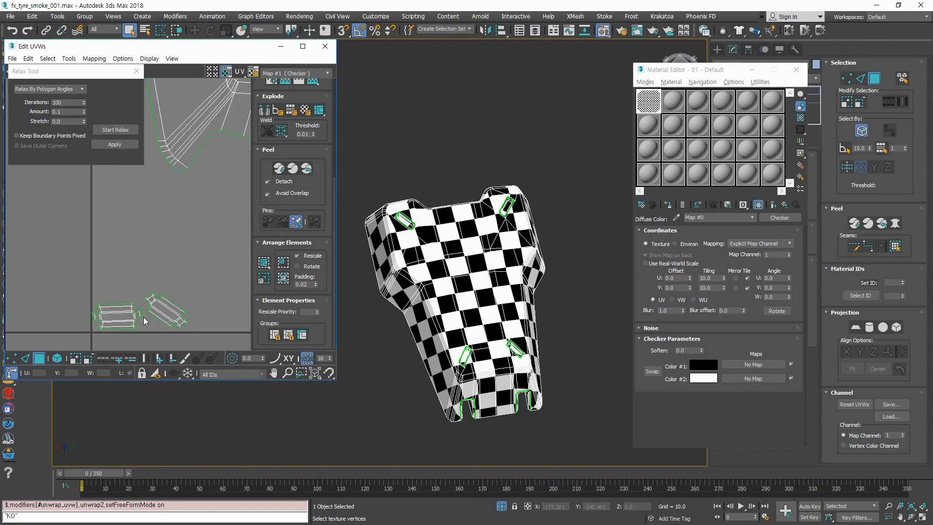
Step: Rotate the tilted hole shell level and space the two hole shells apart in the tile's lower-left corner
{"action": "left_click_drag", "start_coordinate": [144, 341], "coordinate": [143, 341]}
{"action": "left_click_drag", "start_coordinate": [176, 302], "coordinate": [214, 290]}
{"action": "middle_click_drag", "start_coordinate": [205, 319], "coordinate": [183, 310]}
{"action": "left_click_drag", "start_coordinate": [181, 311], "coordinate": [199, 311]}
{"action": "left_click_drag", "start_coordinate": [191, 276], "coordinate": [188, 288]}
{"action": "left_click_drag", "start_coordinate": [127, 256], "coordinate": [18, 344]}
{"action": "left_click_drag", "start_coordinate": [96, 295], "coordinate": [117, 287]}
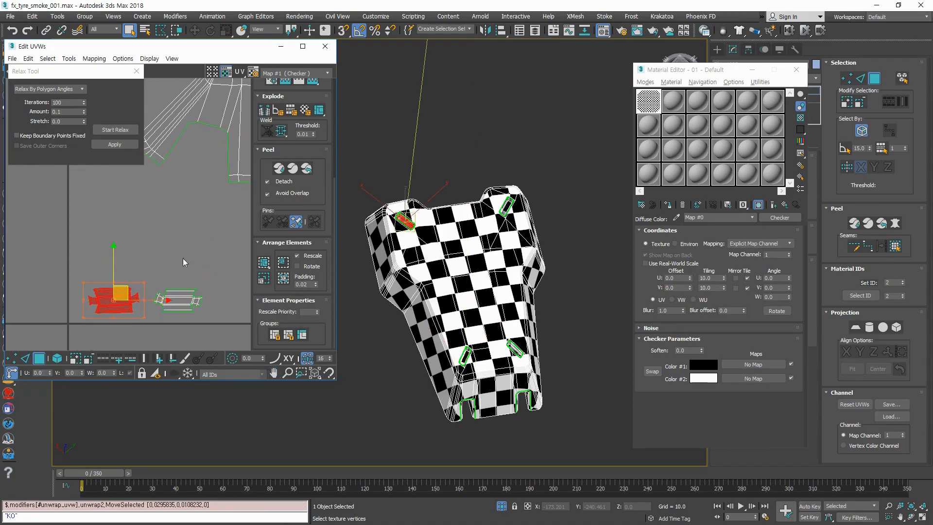
{"action": "left_click", "coordinate": [170, 265]}
Step: Select the two hole shells at the tile's right edge and move them beside the other two in the lower-left quadrant
{"action": "scroll", "coordinate": [183, 255], "scroll_direction": "down", "scroll_amount": 6}
{"action": "middle_click_drag", "start_coordinate": [204, 248], "coordinate": [84, 269]}
{"action": "middle_click_drag", "start_coordinate": [219, 273], "coordinate": [132, 267]}
{"action": "scroll", "coordinate": [131, 267], "scroll_direction": "up", "scroll_amount": 3}
{"action": "scroll", "coordinate": [146, 269], "scroll_direction": "up", "scroll_amount": 4}
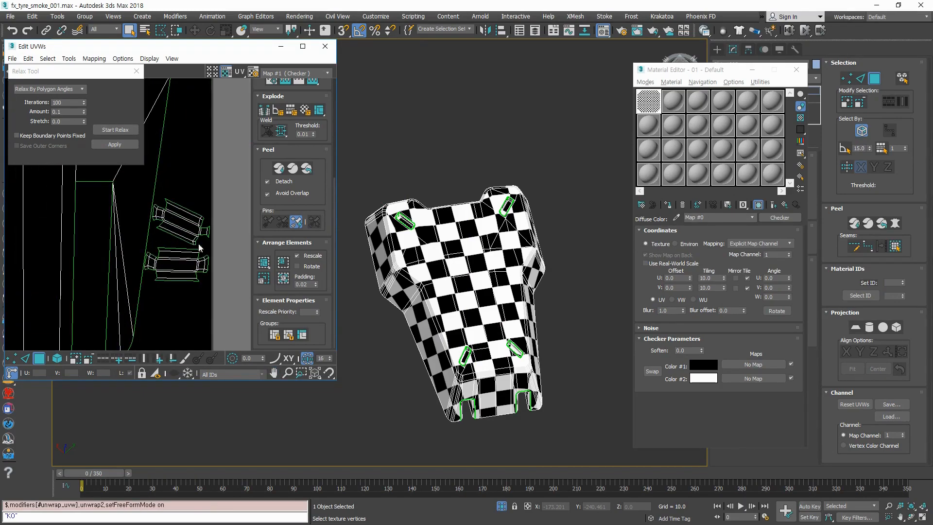
{"action": "left_click_drag", "start_coordinate": [218, 189], "coordinate": [167, 292]}
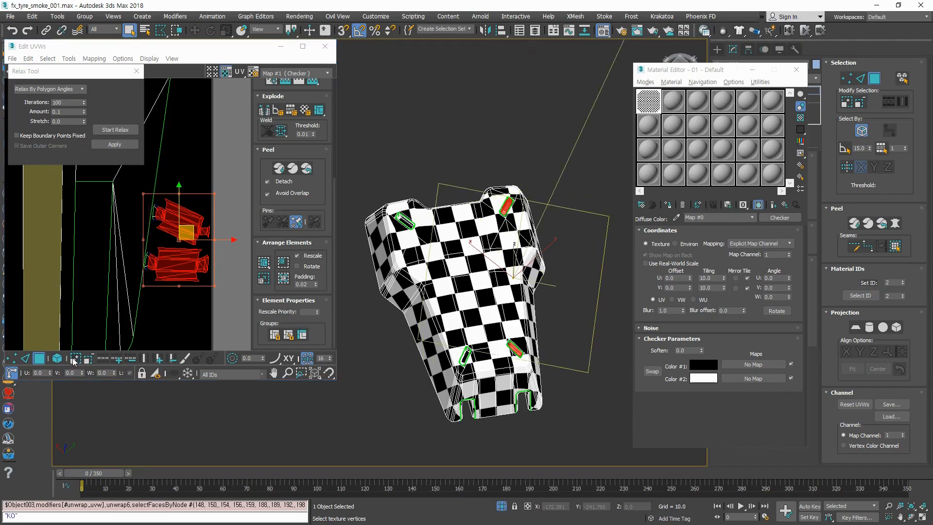
{"action": "scroll", "coordinate": [209, 285], "scroll_direction": "down", "scroll_amount": 5}
{"action": "left_click_drag", "start_coordinate": [203, 274], "coordinate": [55, 270]}
{"action": "left_click", "coordinate": [39, 308]}
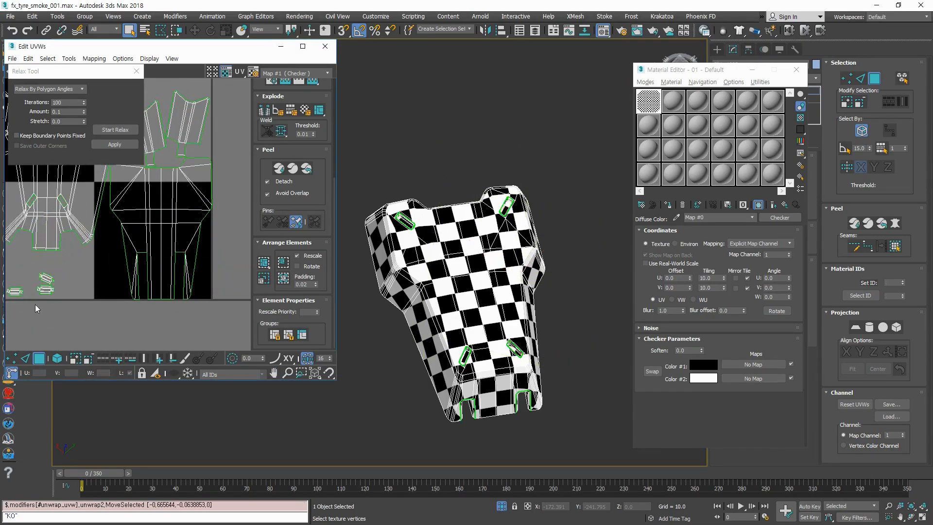
Step: Select the tilted hole shell above its neighbour and move it up and left, clear of the other hole shells
{"action": "scroll", "coordinate": [41, 291], "scroll_direction": "up", "scroll_amount": 6}
{"action": "left_click", "coordinate": [80, 239]}
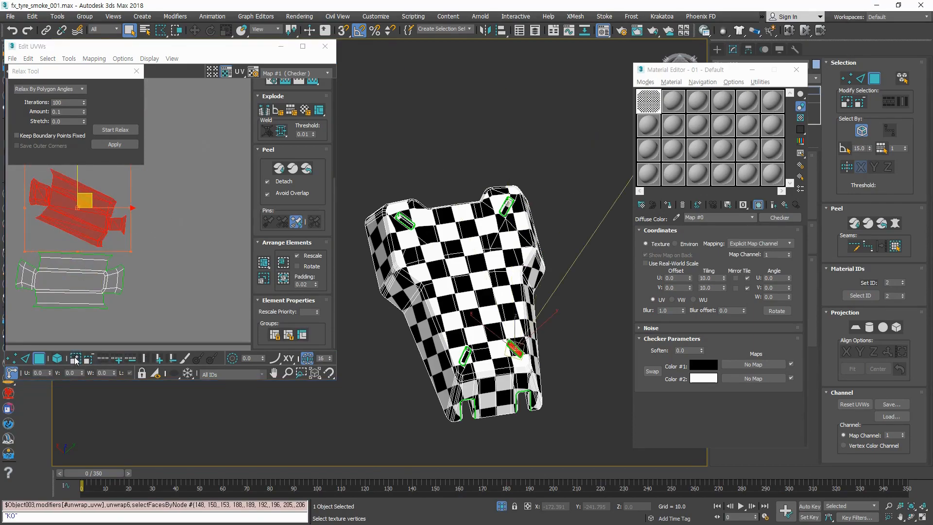
{"action": "scroll", "coordinate": [140, 266], "scroll_direction": "down", "scroll_amount": 5}
{"action": "left_click_drag", "start_coordinate": [128, 244], "coordinate": [83, 229]}
{"action": "left_click", "coordinate": [173, 263]}
Step: Examine the spacing of all the shells inside the texture tile
{"action": "scroll", "coordinate": [173, 264], "scroll_direction": "down", "scroll_amount": 5}
{"action": "middle_click_drag", "start_coordinate": [203, 226], "coordinate": [93, 266]}
{"action": "scroll", "coordinate": [154, 185], "scroll_direction": "up", "scroll_amount": 4}
{"action": "scroll", "coordinate": [123, 276], "scroll_direction": "up", "scroll_amount": 2}
{"action": "scroll", "coordinate": [80, 291], "scroll_direction": "down", "scroll_amount": 9}
{"action": "scroll", "coordinate": [101, 300], "scroll_direction": "up", "scroll_amount": 3}
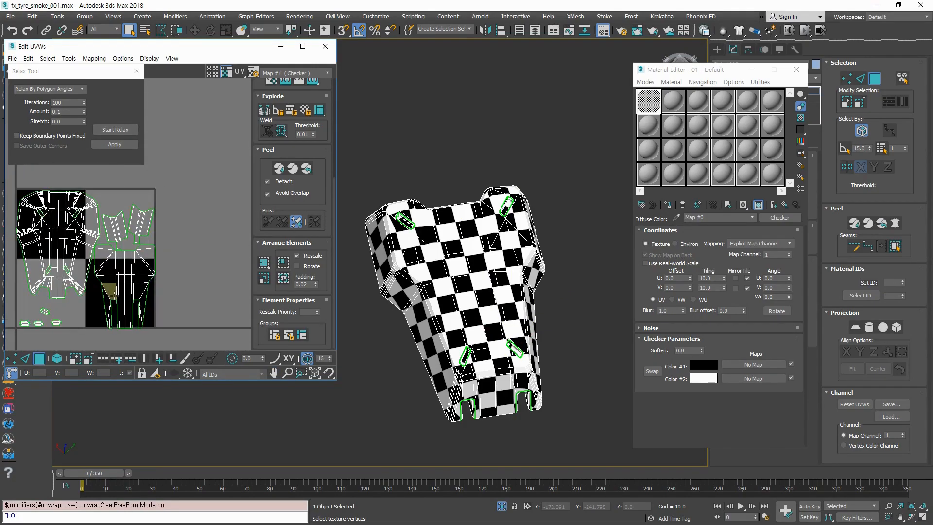
{"action": "scroll", "coordinate": [103, 262], "scroll_direction": "up", "scroll_amount": 4}
{"action": "scroll", "coordinate": [102, 281], "scroll_direction": "down", "scroll_amount": 4}
{"action": "middle_click_drag", "start_coordinate": [120, 279], "coordinate": [134, 258]}
{"action": "scroll", "coordinate": [125, 267], "scroll_direction": "down", "scroll_amount": 3}
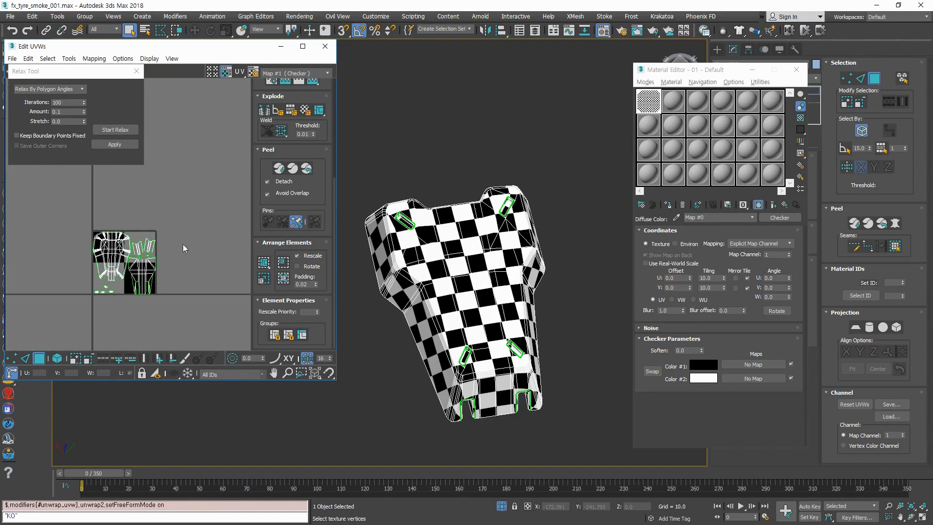
Step: Select all UV shells and scale them down slightly together
{"action": "key", "text": "ctrl+a"}
{"action": "scroll", "coordinate": [140, 285], "scroll_direction": "up", "scroll_amount": 3}
{"action": "left_click_drag", "start_coordinate": [168, 166], "coordinate": [163, 189], "text": "ctrl"}
{"action": "left_click", "coordinate": [182, 246]}
Step: Select the two small fin-shaped shells and move them up near the tile's top edge
{"action": "scroll", "coordinate": [183, 246], "scroll_direction": "up", "scroll_amount": 3}
{"action": "middle_click_drag", "start_coordinate": [183, 246], "coordinate": [210, 331]}
{"action": "left_click_drag", "start_coordinate": [193, 245], "coordinate": [132, 222]}
{"action": "left_click", "coordinate": [78, 359]}
{"action": "left_click", "coordinate": [163, 290]}
{"action": "scroll", "coordinate": [90, 276], "scroll_direction": "up", "scroll_amount": 3}
{"action": "left_click", "coordinate": [74, 359]}
{"action": "left_click", "coordinate": [146, 316]}
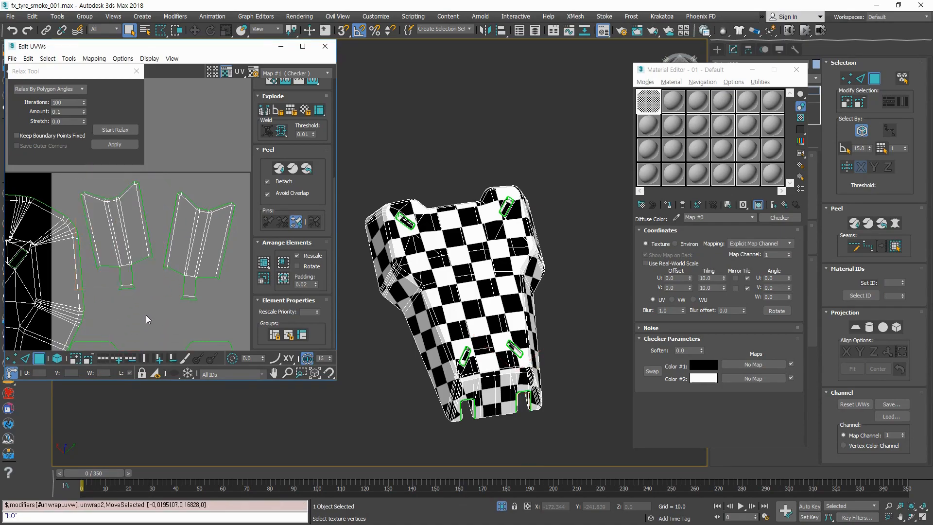
Step: Grow the selection over the whole lower-right shell and nudge it up and right, clear of the main shell
{"action": "scroll", "coordinate": [145, 317], "scroll_direction": "down", "scroll_amount": 3}
{"action": "left_click", "coordinate": [150, 255]}
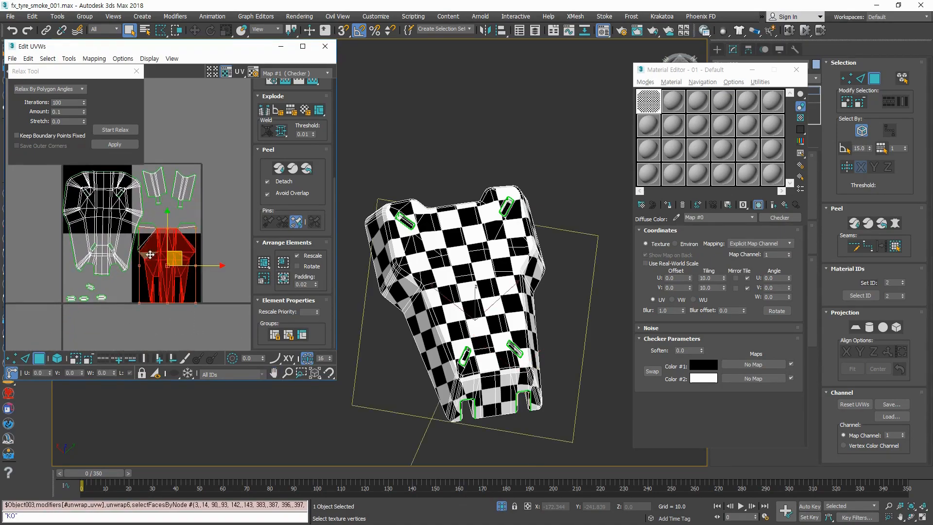
{"action": "left_click", "coordinate": [75, 359]}
{"action": "left_click", "coordinate": [75, 359]}
{"action": "scroll", "coordinate": [206, 260], "scroll_direction": "up", "scroll_amount": 3}
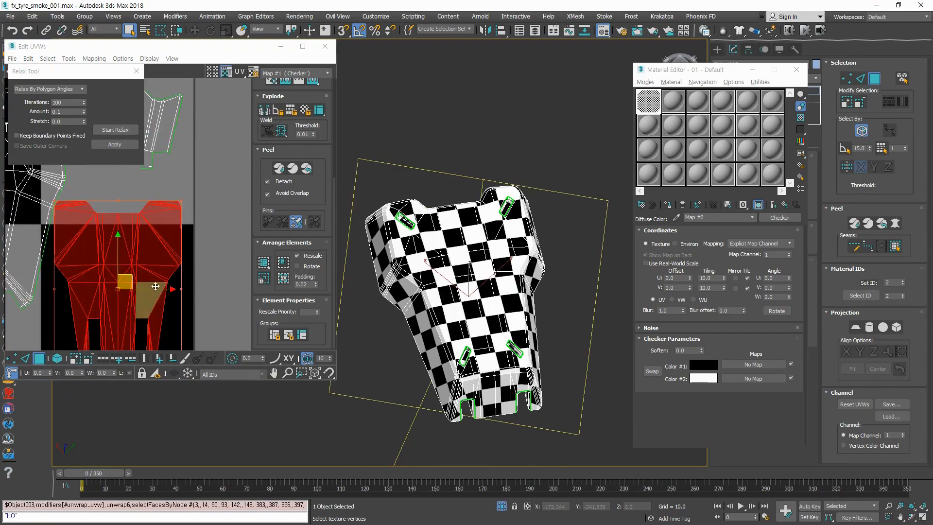
{"action": "left_click_drag", "start_coordinate": [134, 278], "coordinate": [138, 272]}
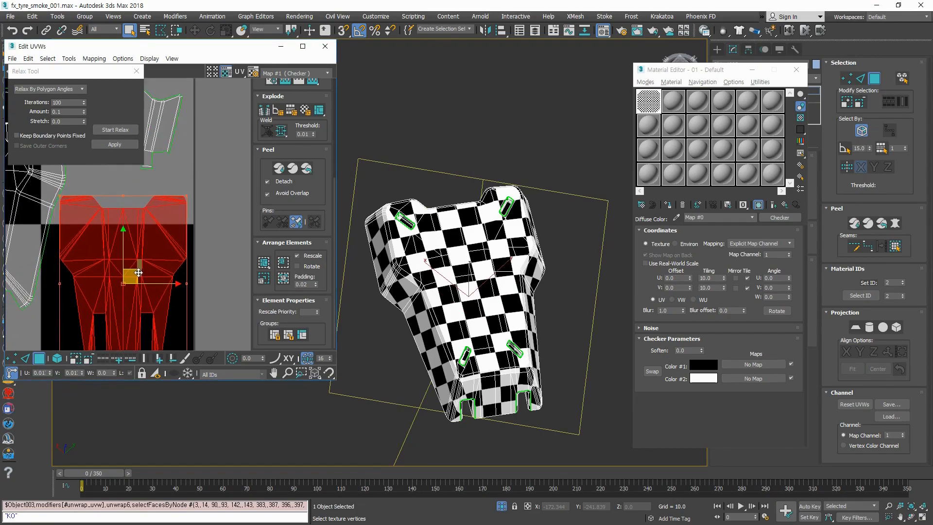
{"action": "middle_click_drag", "start_coordinate": [139, 275], "coordinate": [155, 236]}
{"action": "left_click_drag", "start_coordinate": [155, 239], "coordinate": [155, 236]}
{"action": "scroll", "coordinate": [197, 269], "scroll_direction": "down", "scroll_amount": 3}
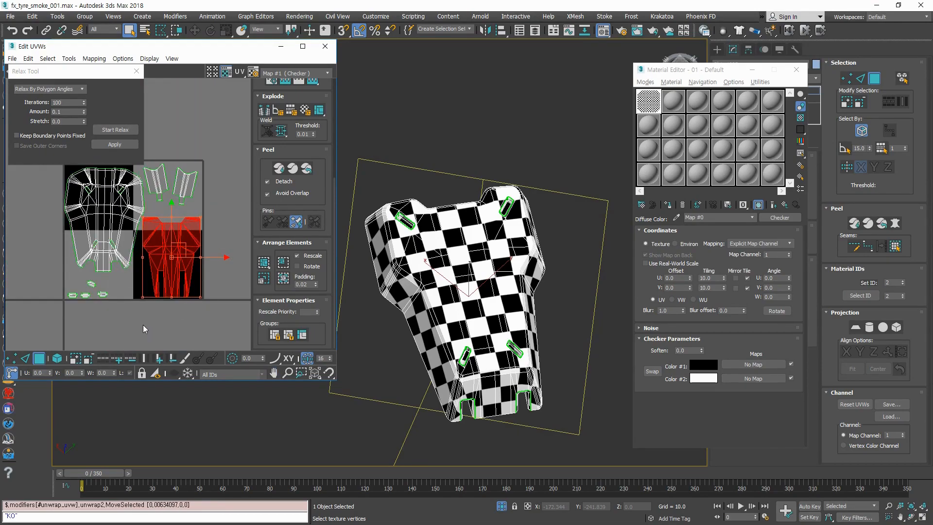
{"action": "left_click", "coordinate": [177, 322]}
Step: Select part of the main shell, grow the selection over the whole shell, and move it up to the tile's top edge
{"action": "scroll", "coordinate": [93, 167], "scroll_direction": "up", "scroll_amount": 3}
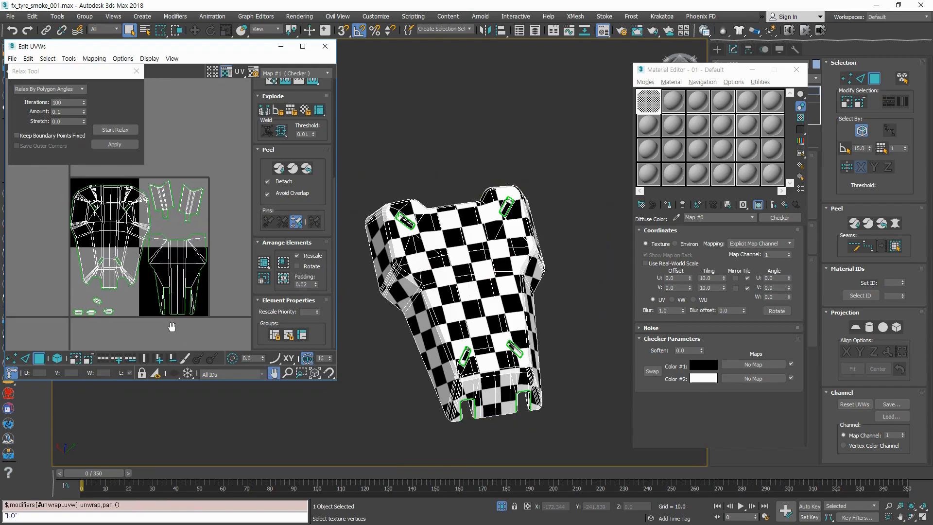
{"action": "left_click_drag", "start_coordinate": [30, 184], "coordinate": [96, 264]}
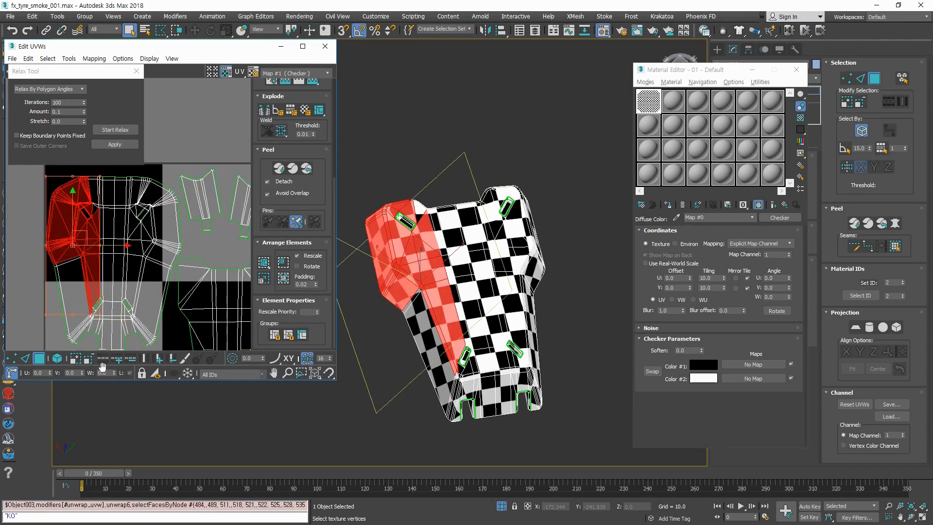
{"action": "left_click", "coordinate": [77, 362]}
{"action": "left_click", "coordinate": [77, 361]}
{"action": "left_click", "coordinate": [78, 362]}
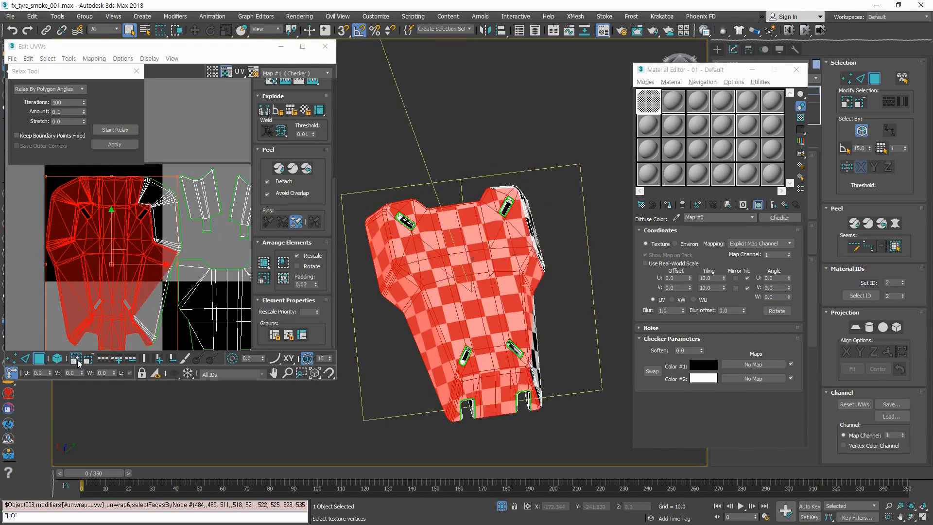
{"action": "left_click", "coordinate": [80, 363]}
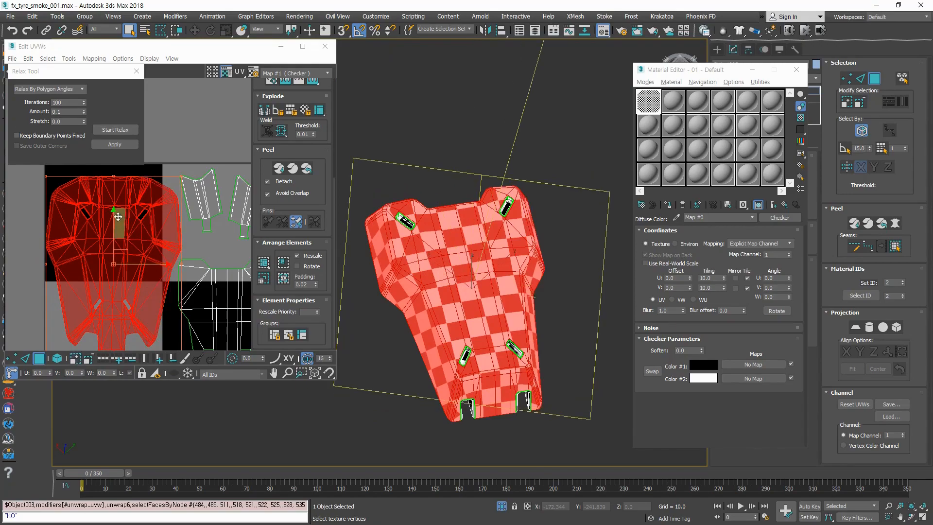
{"action": "left_click_drag", "start_coordinate": [113, 208], "coordinate": [113, 205]}
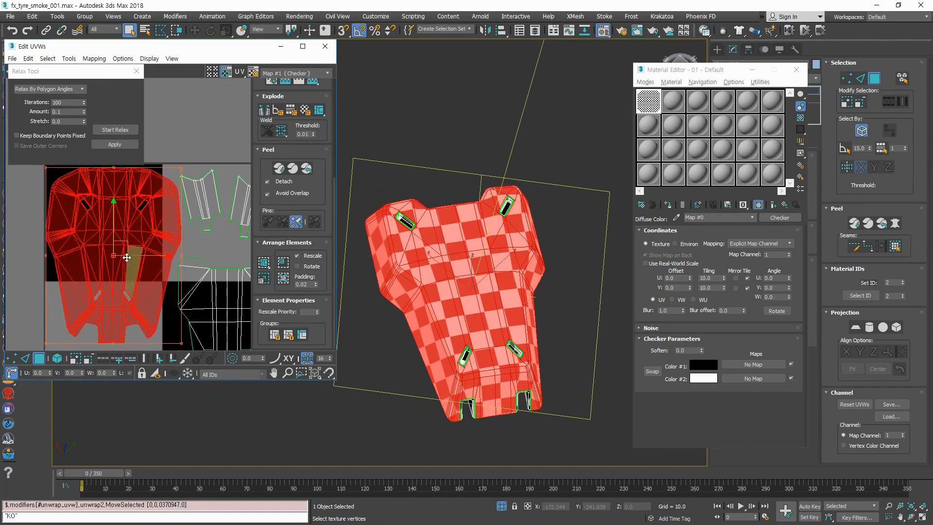
Step: Deselect the main shell to check its placement, and undo the deselection
{"action": "scroll", "coordinate": [63, 342], "scroll_direction": "down", "scroll_amount": 3}
{"action": "left_click", "coordinate": [43, 296]}
{"action": "scroll", "coordinate": [88, 289], "scroll_direction": "up", "scroll_amount": 3}
{"action": "scroll", "coordinate": [99, 289], "scroll_direction": "down", "scroll_amount": 3}
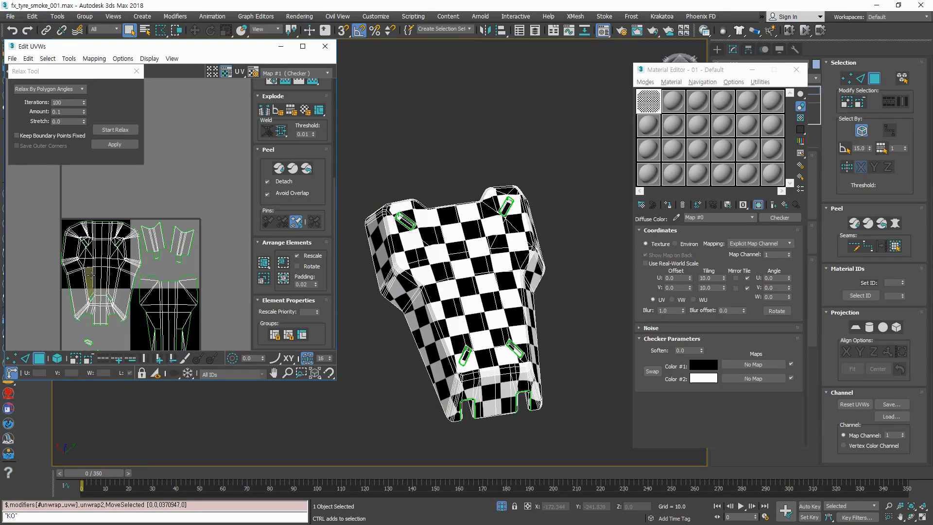
{"action": "key", "text": "ctrl+z"}
{"action": "scroll", "coordinate": [146, 285], "scroll_direction": "up", "scroll_amount": 4}
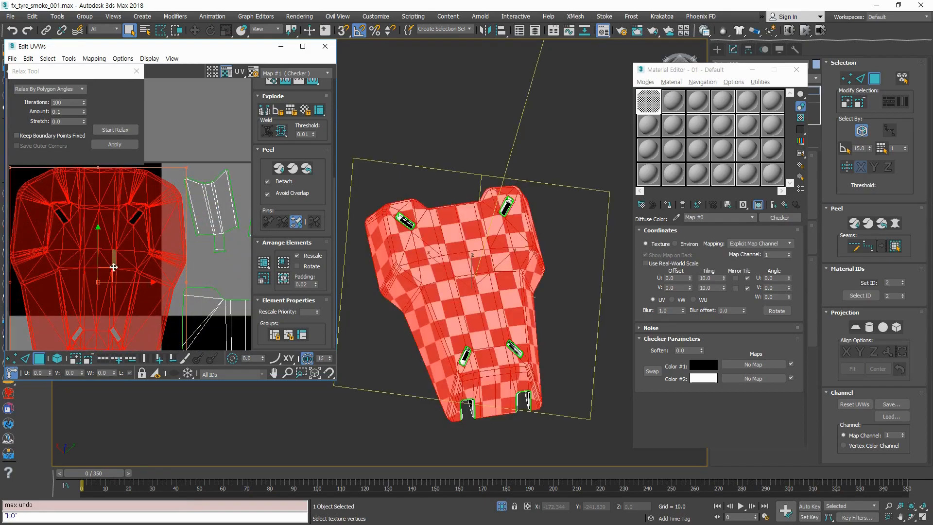
Step: Nudge the main shell slightly inward from the tile's left edge, deselect it, and close the Relax Tool dialog
{"action": "left_click_drag", "start_coordinate": [109, 269], "coordinate": [111, 268]}
{"action": "scroll", "coordinate": [119, 270], "scroll_direction": "down", "scroll_amount": 1}
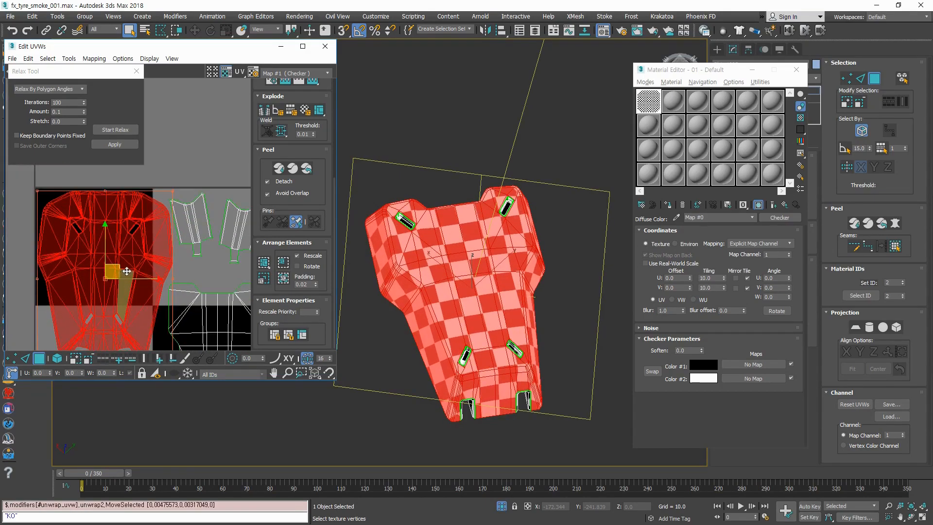
{"action": "middle_click_drag", "start_coordinate": [131, 271], "coordinate": [171, 279]}
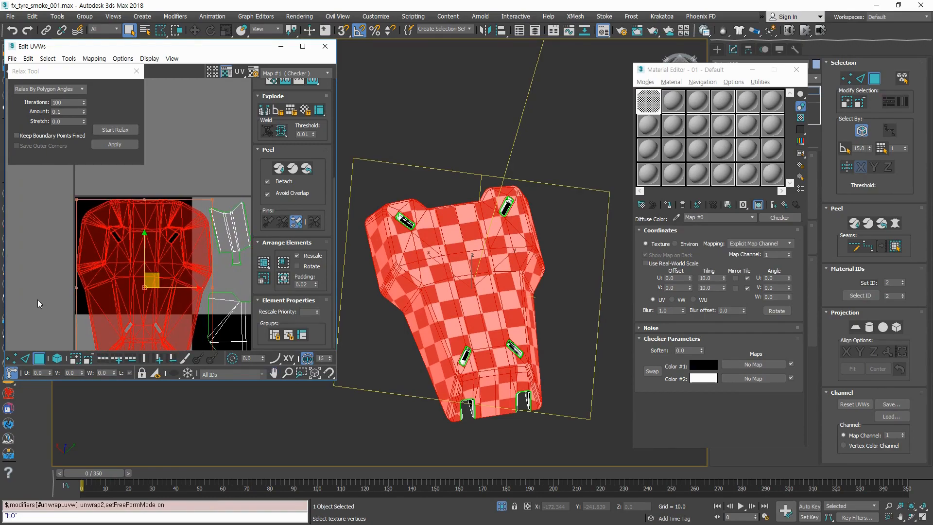
{"action": "left_click_drag", "start_coordinate": [170, 287], "coordinate": [188, 288]}
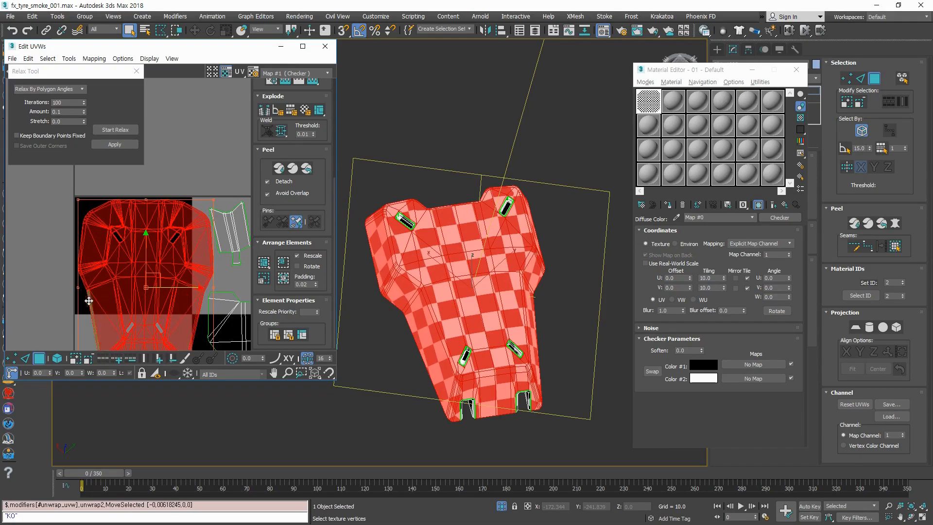
{"action": "left_click", "coordinate": [39, 277]}
{"action": "scroll", "coordinate": [39, 276], "scroll_direction": "down", "scroll_amount": 5}
{"action": "middle_click_drag", "start_coordinate": [115, 274], "coordinate": [150, 262]}
{"action": "left_click", "coordinate": [137, 71]}
Step: Examine the packed UV layout for the spacing between shells and their fit inside the texture tile
{"action": "scroll", "coordinate": [120, 151], "scroll_direction": "up", "scroll_amount": 3}
{"action": "scroll", "coordinate": [119, 158], "scroll_direction": "down", "scroll_amount": 7}
{"action": "scroll", "coordinate": [153, 174], "scroll_direction": "down", "scroll_amount": 4}
{"action": "scroll", "coordinate": [127, 255], "scroll_direction": "up", "scroll_amount": 8}
{"action": "scroll", "coordinate": [118, 241], "scroll_direction": "down", "scroll_amount": 3}
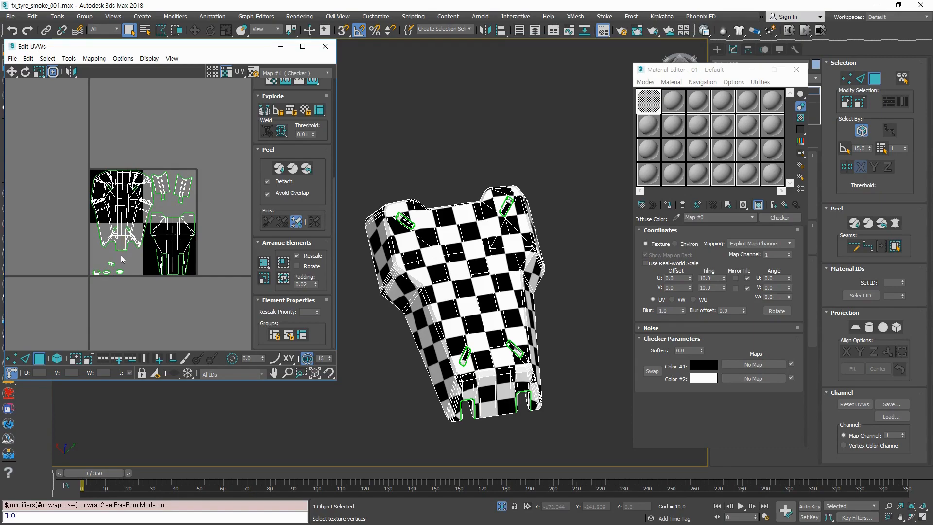
{"action": "scroll", "coordinate": [121, 258], "scroll_direction": "up", "scroll_amount": 4}
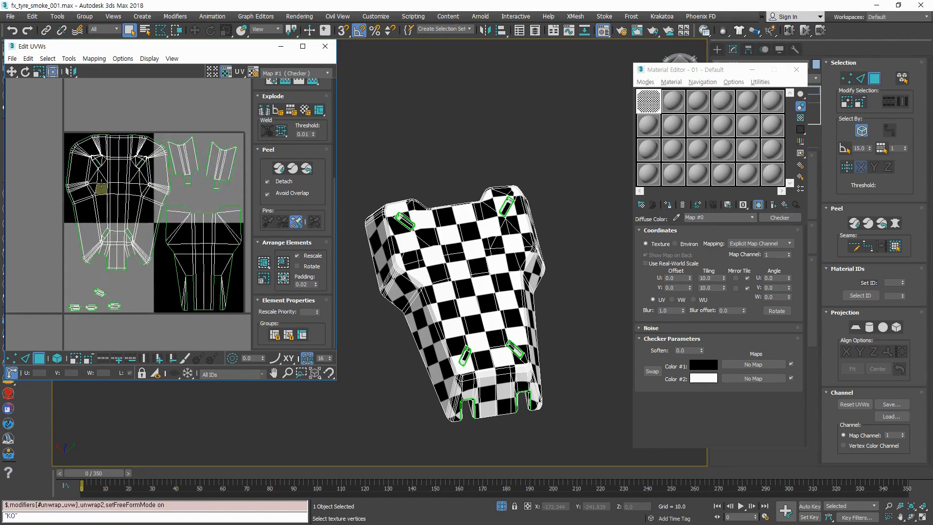
{"action": "scroll", "coordinate": [147, 257], "scroll_direction": "down", "scroll_amount": 2}
{"action": "middle_click_drag", "start_coordinate": [209, 275], "coordinate": [162, 262]}
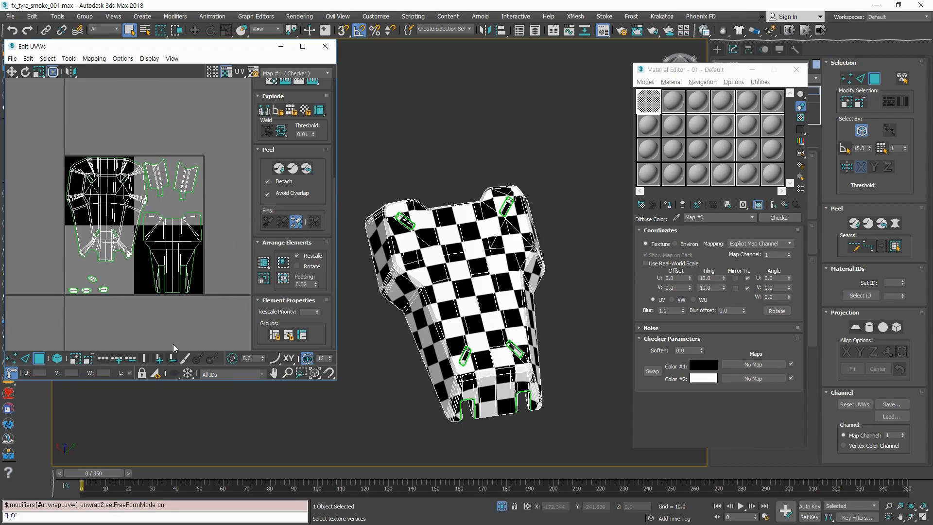
Step: Open the UVW template rendering settings and set both width and height to 4096, keeping the Default render target
{"action": "left_click", "coordinate": [75, 59]}
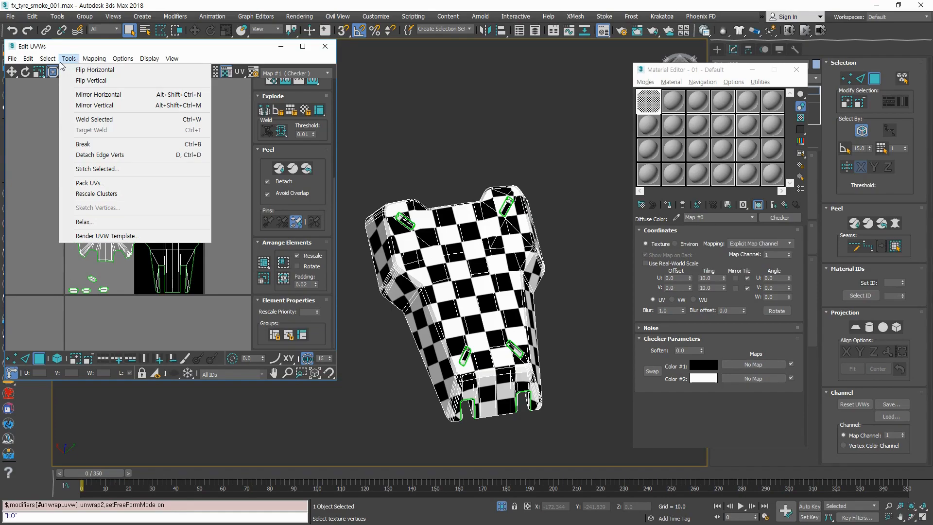
{"action": "mouse_move", "coordinate": [24, 59]}
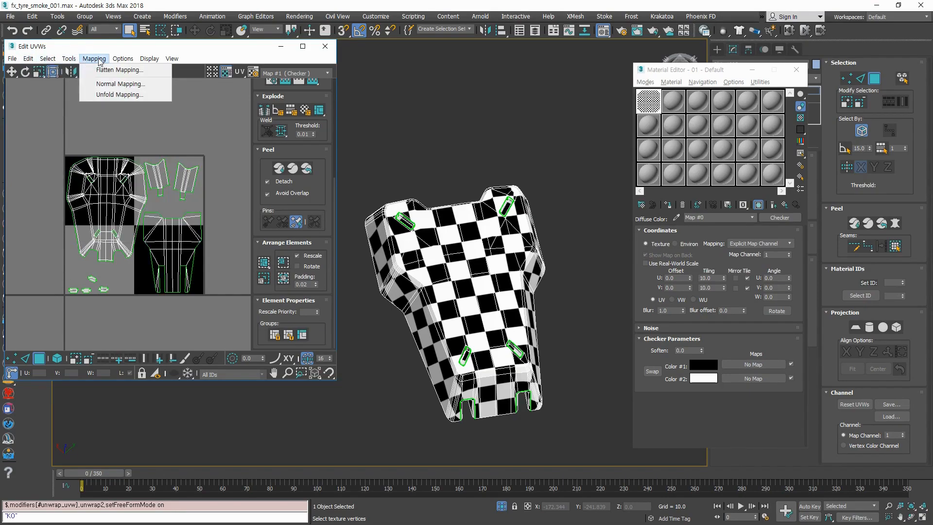
{"action": "mouse_move", "coordinate": [123, 61]}
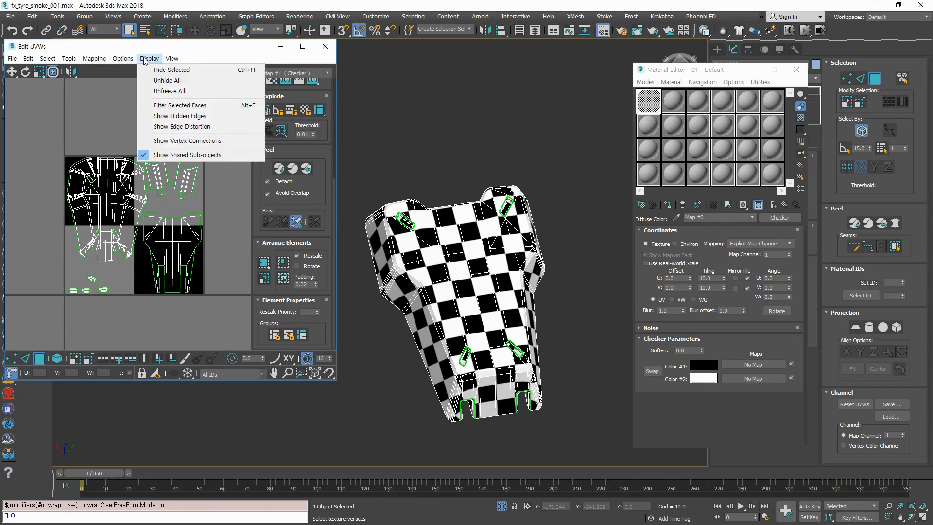
{"action": "mouse_move", "coordinate": [69, 61]}
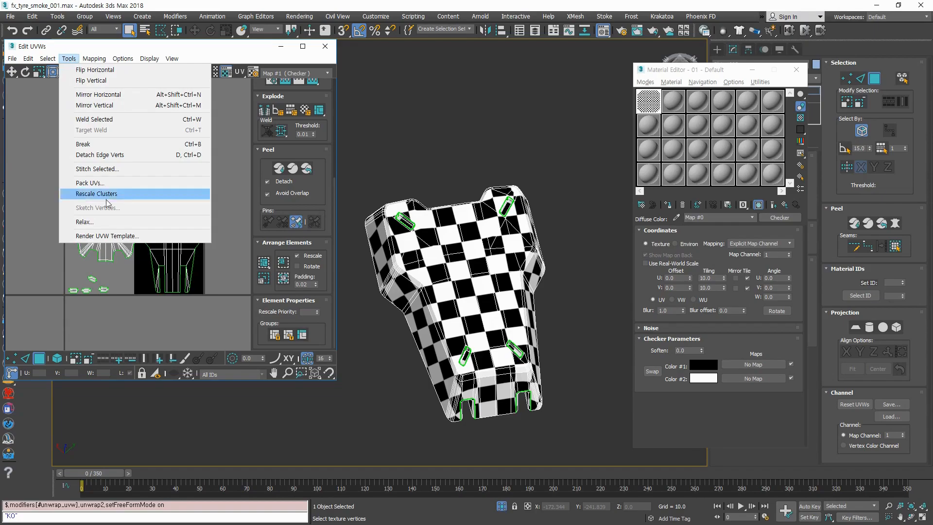
{"action": "left_click", "coordinate": [107, 238]}
{"action": "left_click_drag", "start_coordinate": [28, 73], "coordinate": [353, 66]}
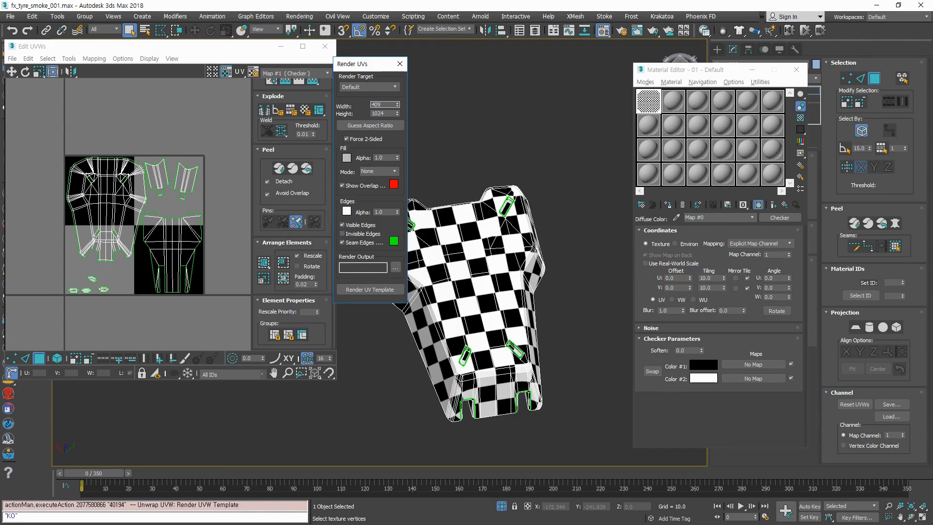
{"action": "key", "text": "Tab"}
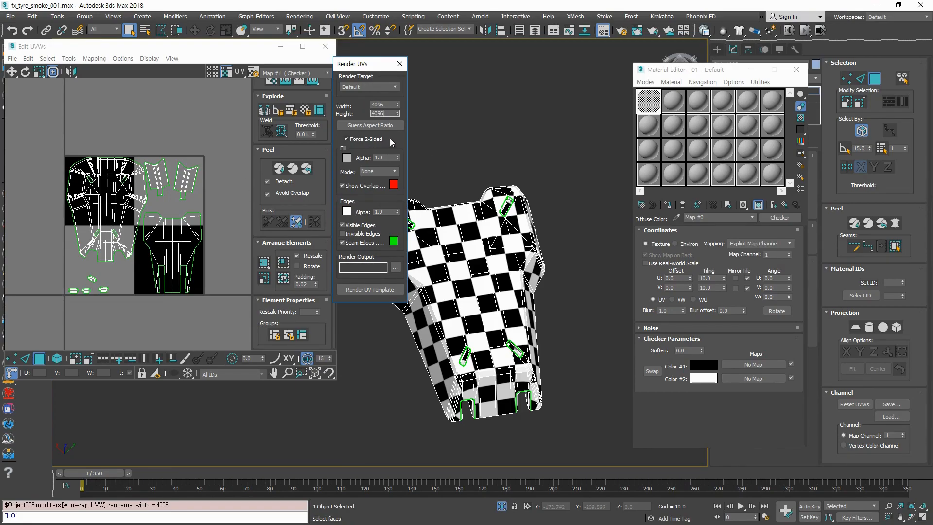
{"action": "left_click", "coordinate": [364, 87]}
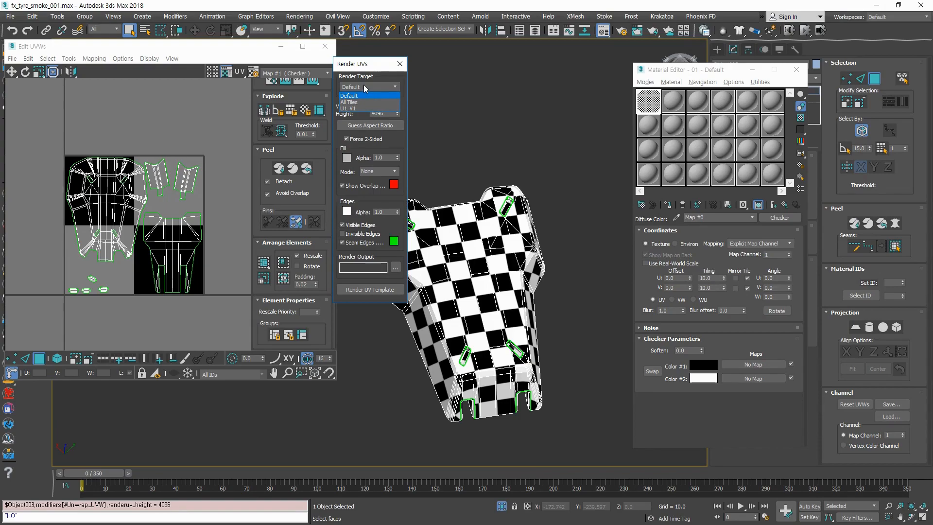
{"action": "left_click", "coordinate": [363, 87]}
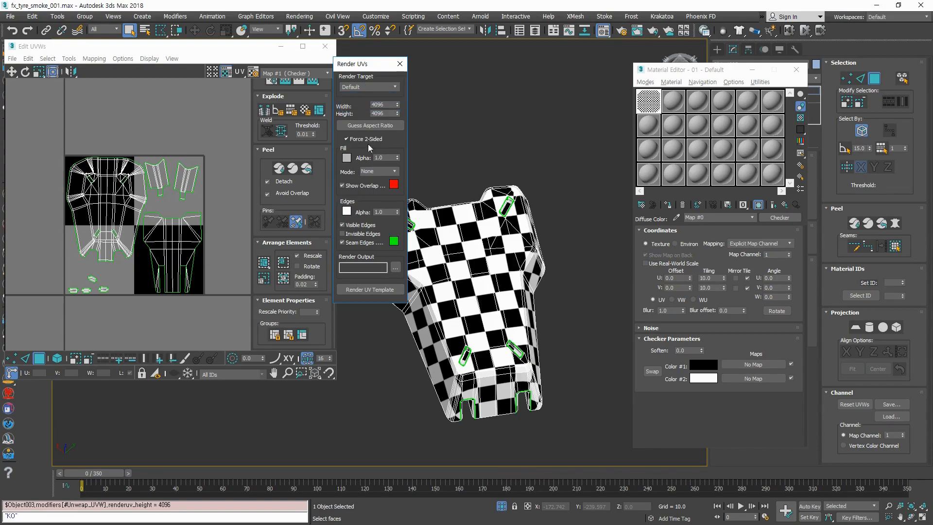
Step: Render the UV template and reposition the render window to inspect the resulting wireframe map
{"action": "left_click", "coordinate": [364, 291]}
{"action": "left_click_drag", "start_coordinate": [769, 228], "coordinate": [238, 76]}
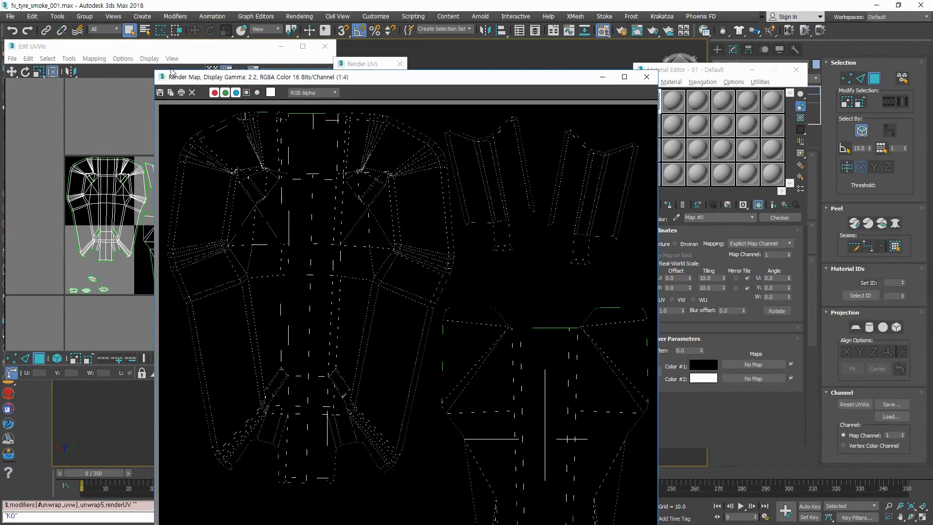
{"action": "left_click_drag", "start_coordinate": [156, 71], "coordinate": [197, 132]}
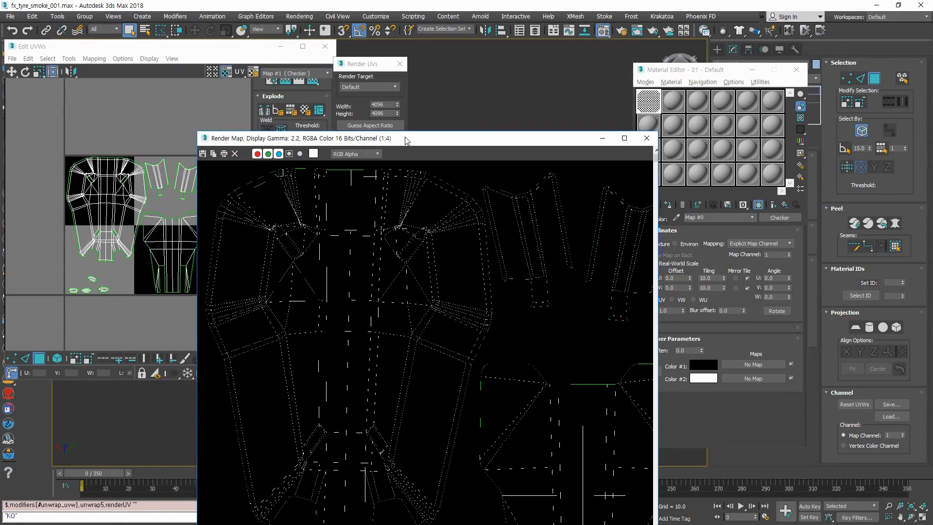
{"action": "left_click_drag", "start_coordinate": [406, 142], "coordinate": [383, 37]}
{"action": "scroll", "coordinate": [441, 302], "scroll_direction": "down", "scroll_amount": 2}
{"action": "scroll", "coordinate": [437, 311], "scroll_direction": "up", "scroll_amount": 3}
{"action": "scroll", "coordinate": [310, 306], "scroll_direction": "up", "scroll_amount": 1}
{"action": "scroll", "coordinate": [346, 311], "scroll_direction": "down", "scroll_amount": 3}
{"action": "scroll", "coordinate": [360, 274], "scroll_direction": "up", "scroll_amount": 1}
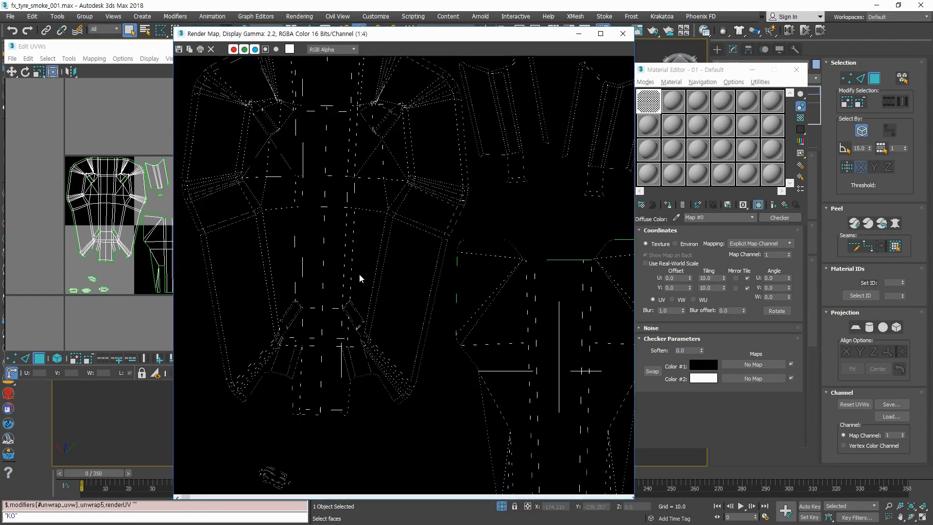
Step: Start saving the rendered map in the 3dsmax_Map_Texture project's sceneassets/images folder under the name uv_render
{"action": "left_click", "coordinate": [179, 50]}
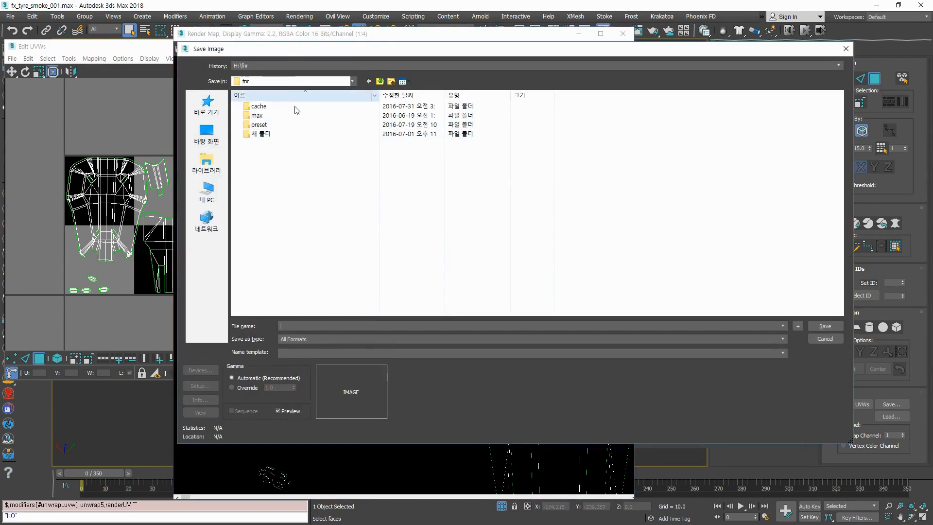
{"action": "left_click", "coordinate": [380, 81]}
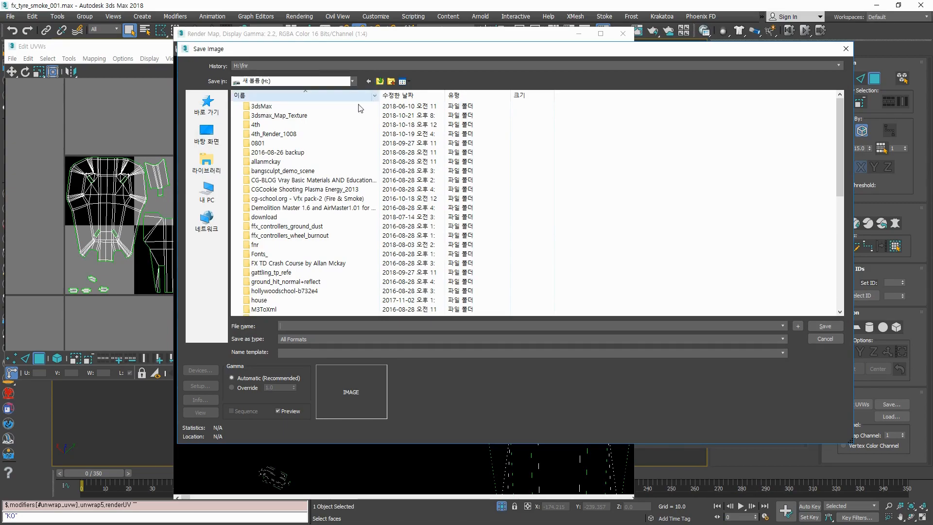
{"action": "double_click", "coordinate": [291, 116]}
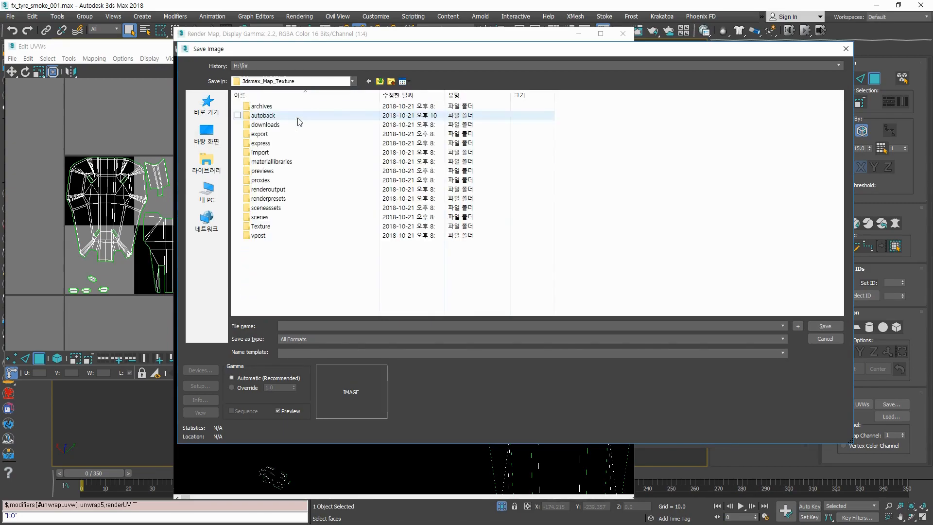
{"action": "double_click", "coordinate": [286, 208]}
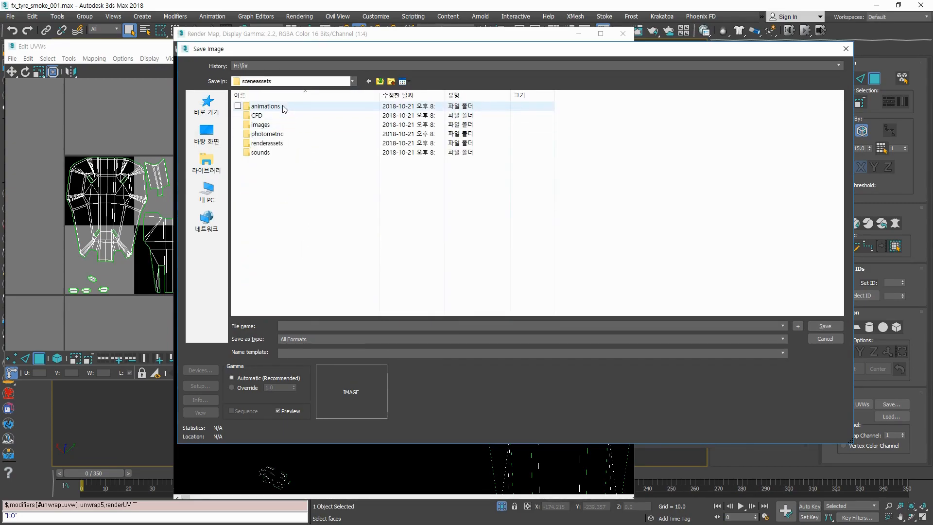
{"action": "double_click", "coordinate": [261, 125]}
{"action": "left_click", "coordinate": [300, 327]}
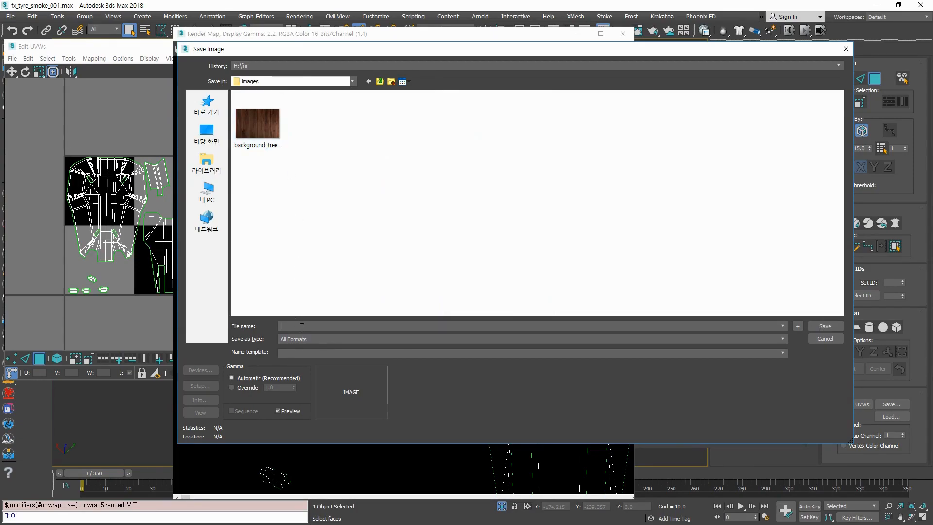
{"action": "type", "text": "uv_render"}
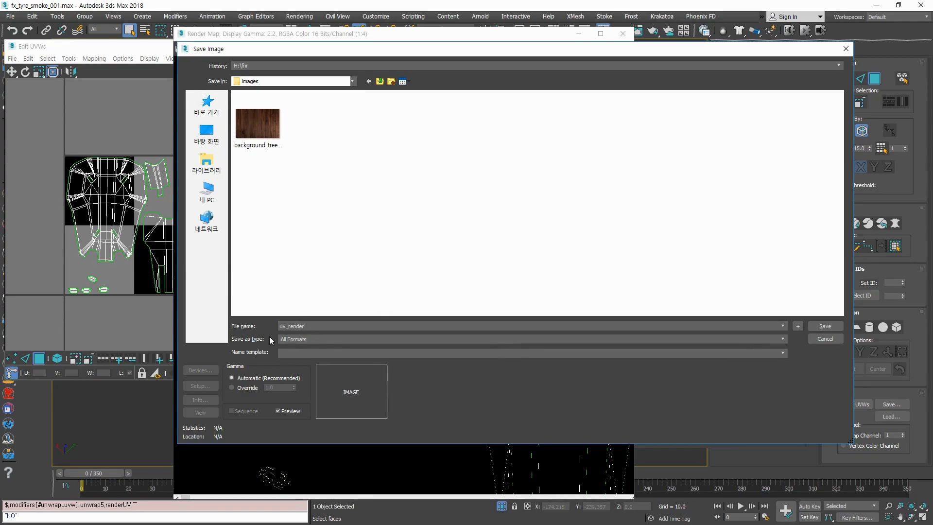
Step: Choose PNG as the file type and save the image with RGB 48 bit colours and an alpha channel
{"action": "left_click", "coordinate": [300, 339]}
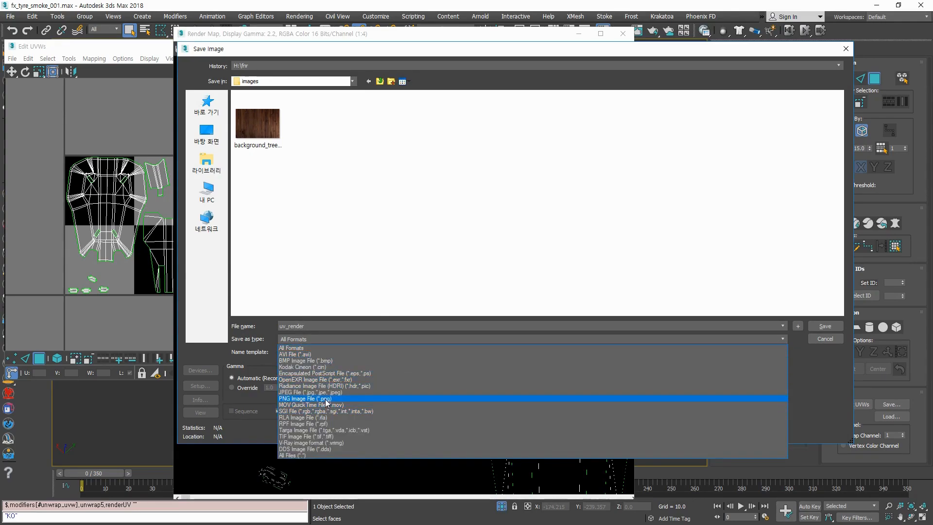
{"action": "left_click", "coordinate": [304, 398]}
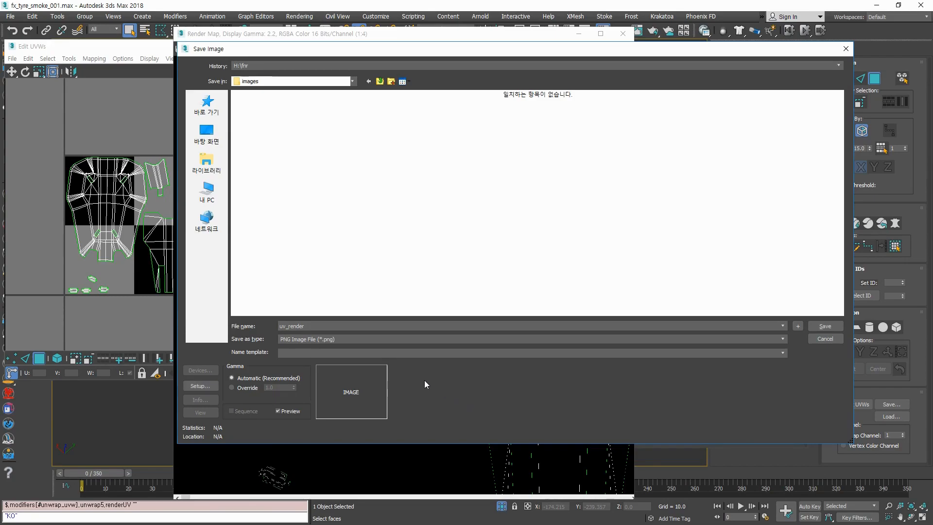
{"action": "left_click", "coordinate": [407, 342]}
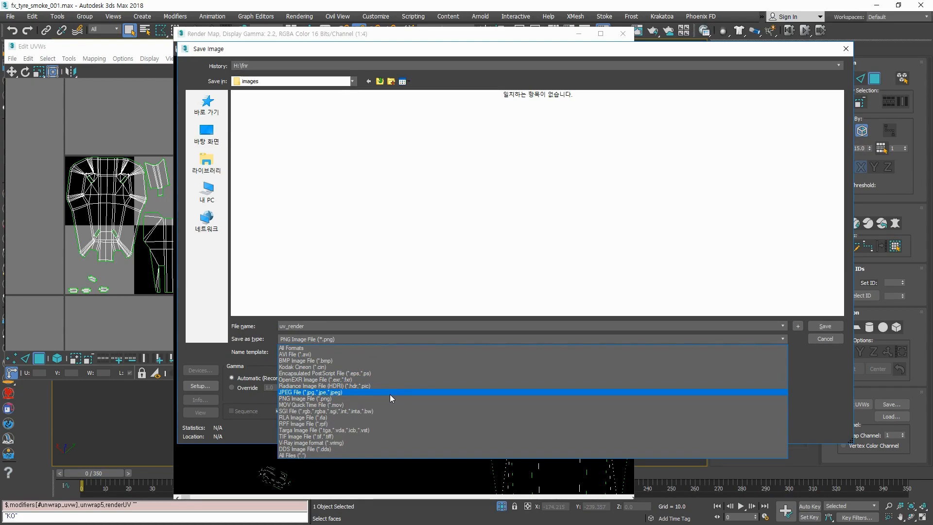
{"action": "left_click", "coordinate": [816, 397]}
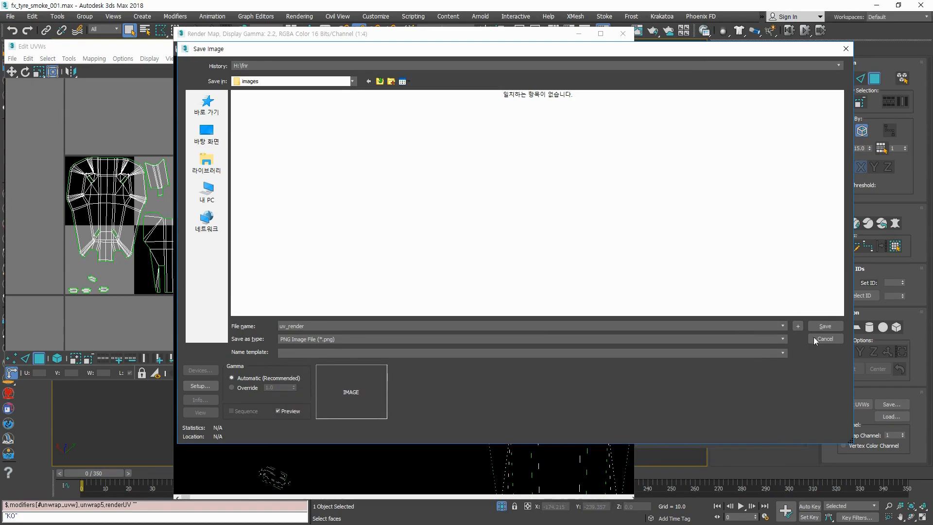
{"action": "left_click", "coordinate": [824, 326]}
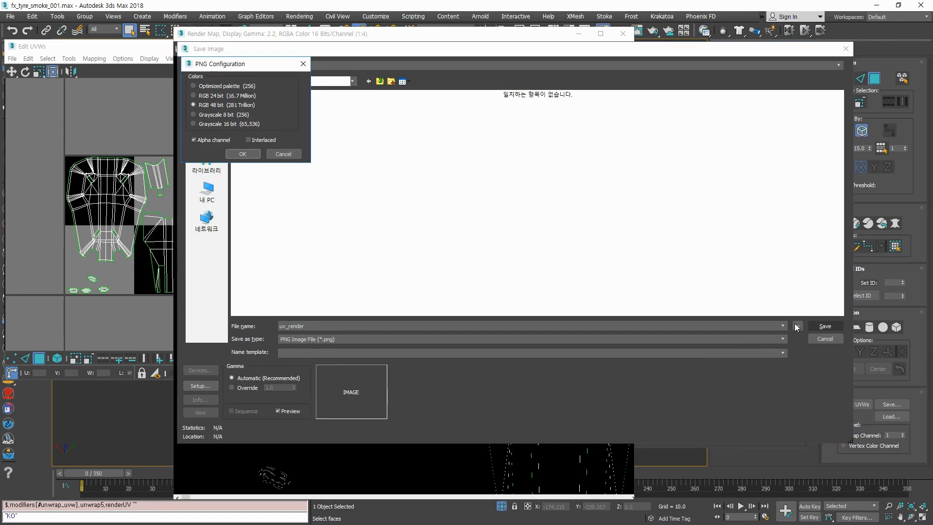
{"action": "left_click", "coordinate": [244, 154]}
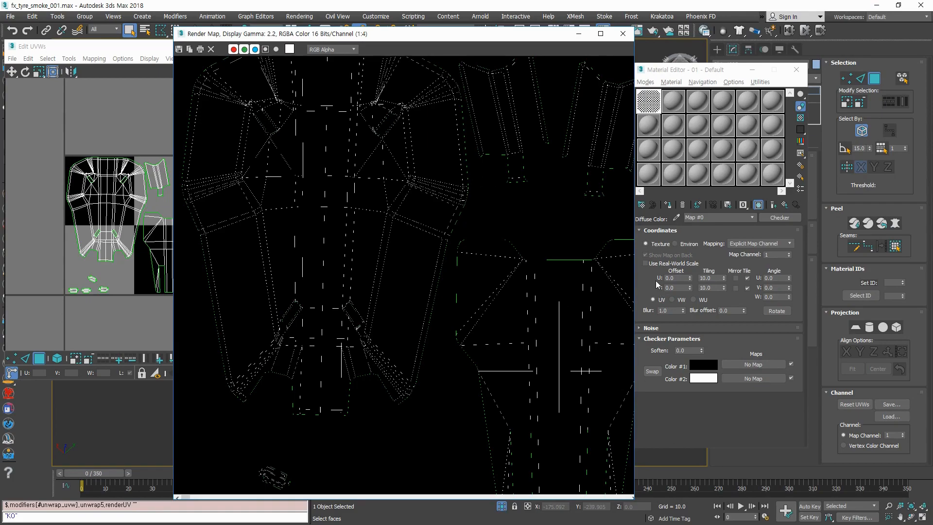
Step: Close the rendered map, the UV editor and the Material Editor
{"action": "left_click", "coordinate": [622, 34]}
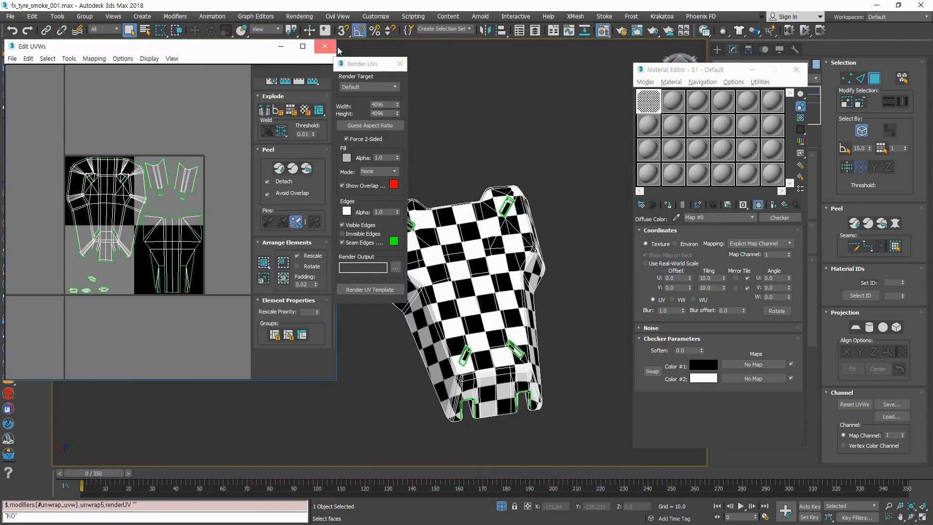
{"action": "left_click", "coordinate": [325, 47]}
{"action": "left_click", "coordinate": [795, 70]}
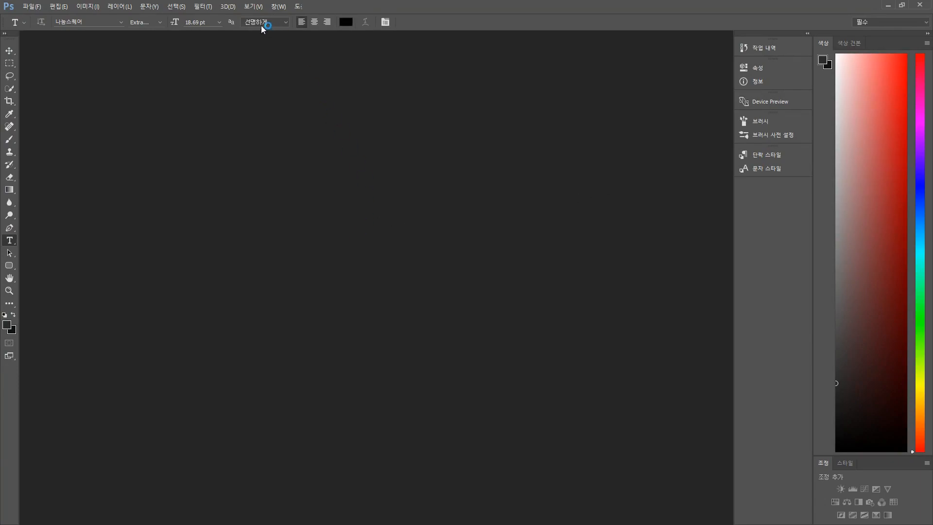
Step: Switch to Photoshop, open uv_render.png, and zoom in on the transparent UV template
{"action": "key", "text": "ctrl+o"}
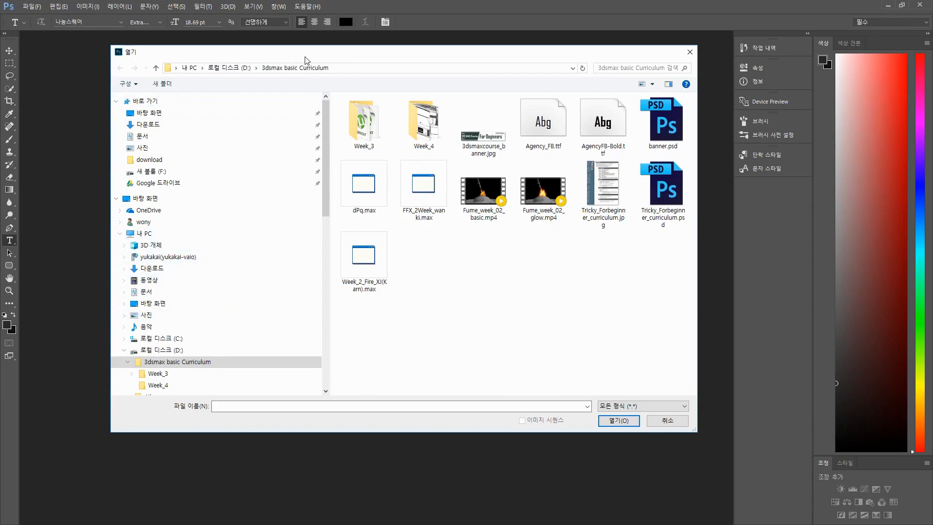
{"action": "key", "text": "Escape"}
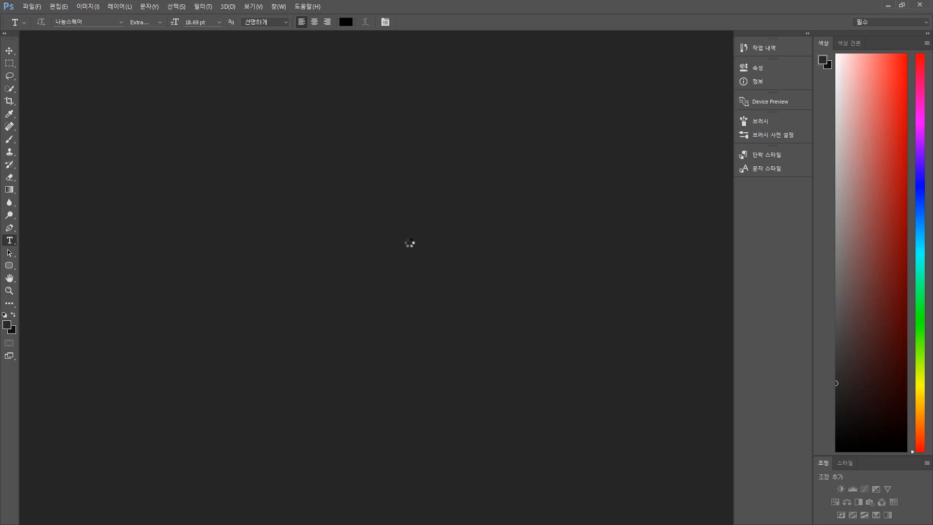
{"action": "key", "text": "z"}
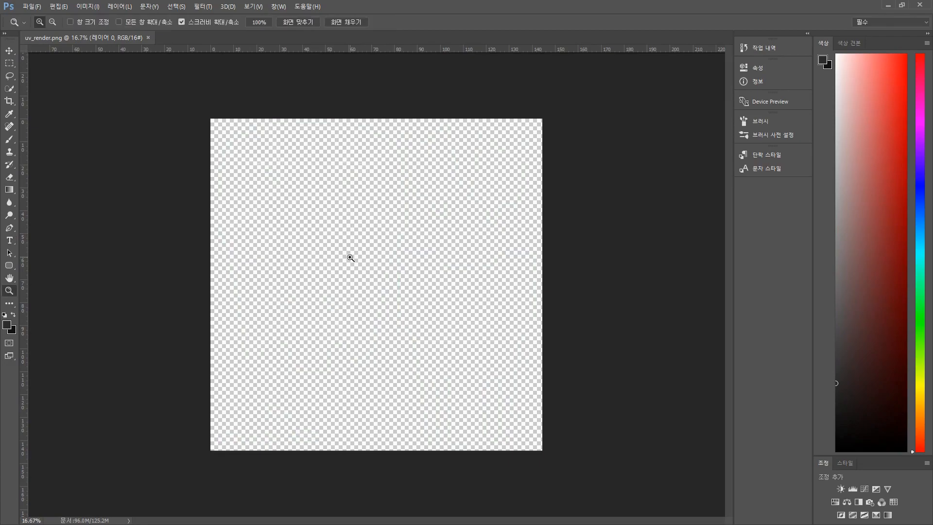
{"action": "left_click_drag", "start_coordinate": [350, 256], "coordinate": [418, 285]}
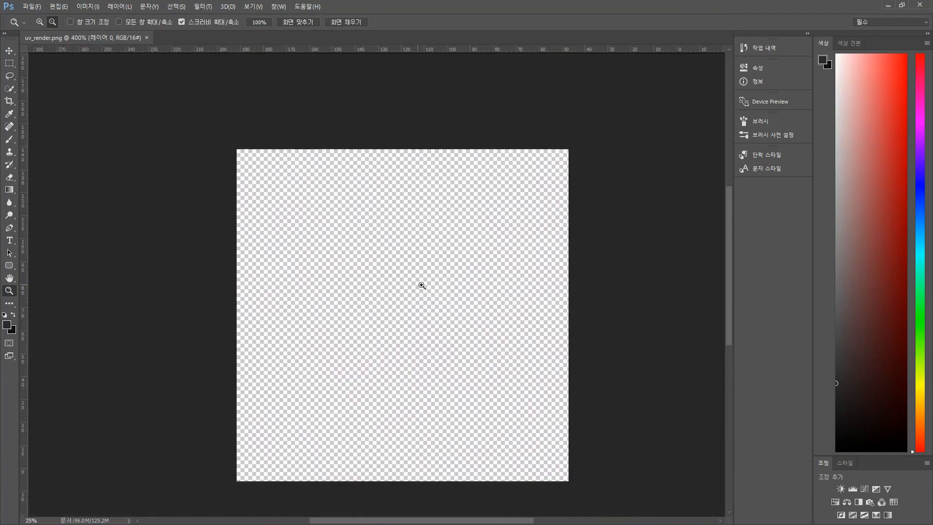
Step: Add a new layer to the UV template and set the foreground colour to black
{"action": "key", "text": "v"}
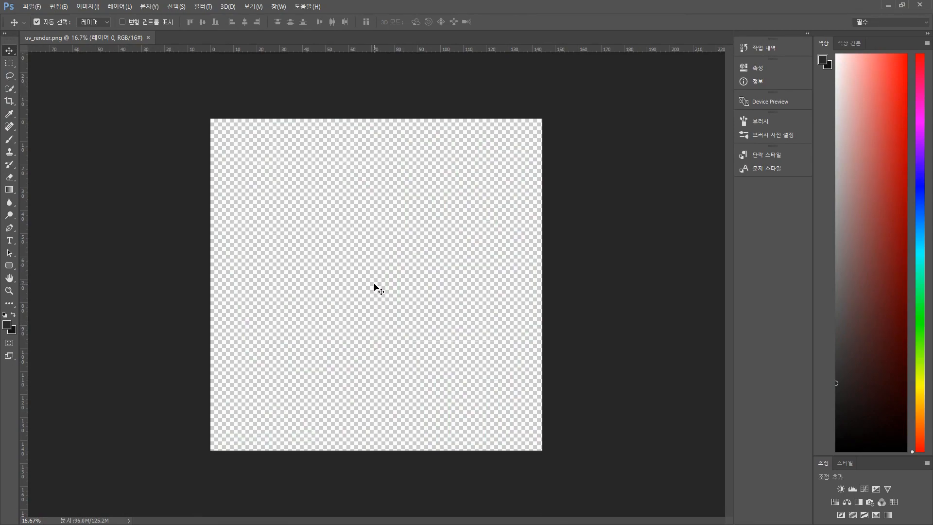
{"action": "left_click_drag", "start_coordinate": [700, 1], "coordinate": [668, 94]}
{"action": "left_click", "coordinate": [781, 471]}
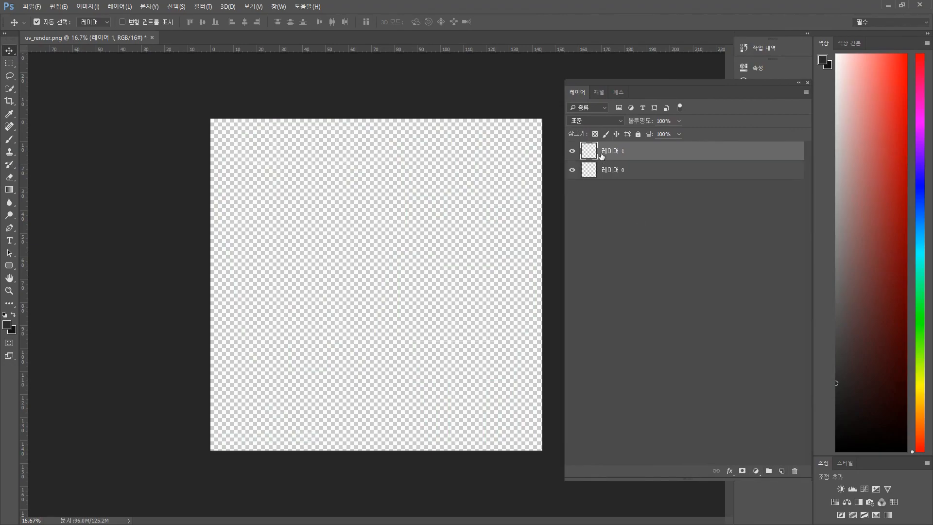
{"action": "left_click", "coordinate": [14, 315]}
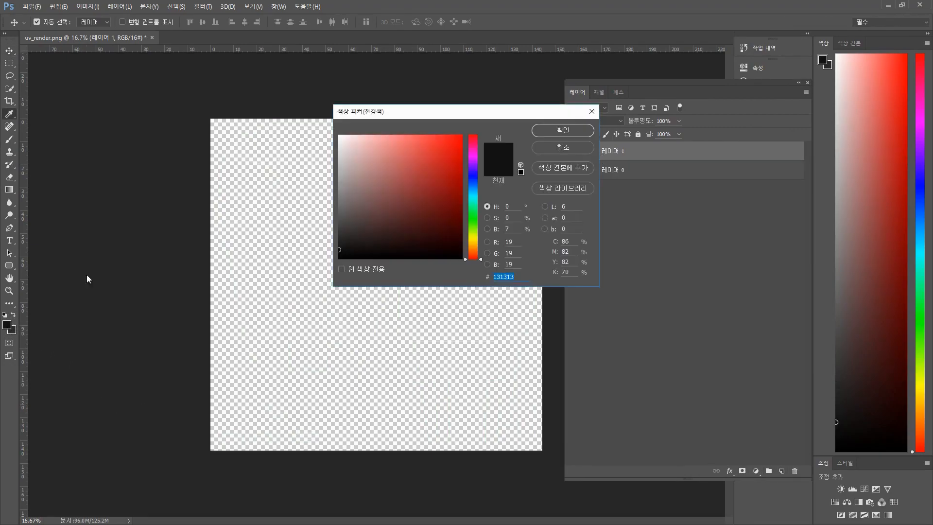
{"action": "left_click", "coordinate": [7, 324]}
{"action": "left_click", "coordinate": [543, 131]}
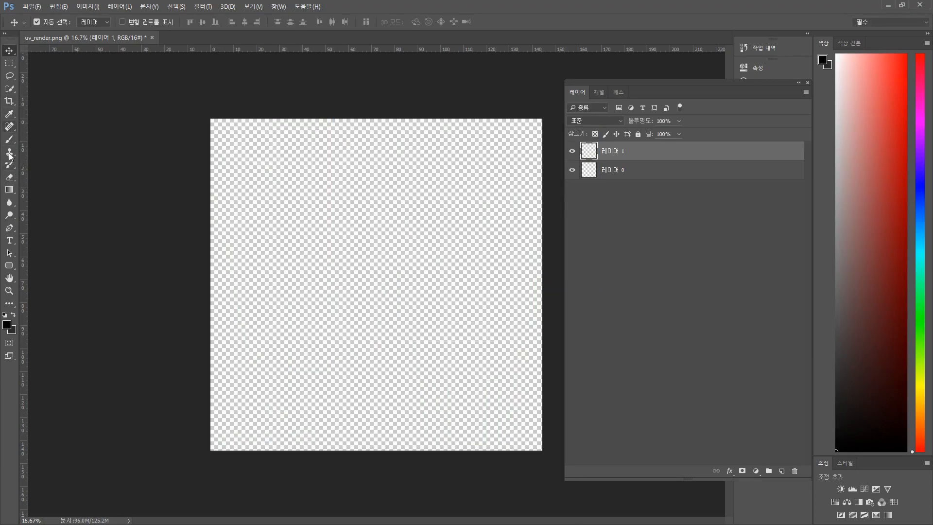
Step: Fill the new layer with black using the Paint Bucket and place it beneath the UV wireframe layer
{"action": "left_click", "coordinate": [9, 189]}
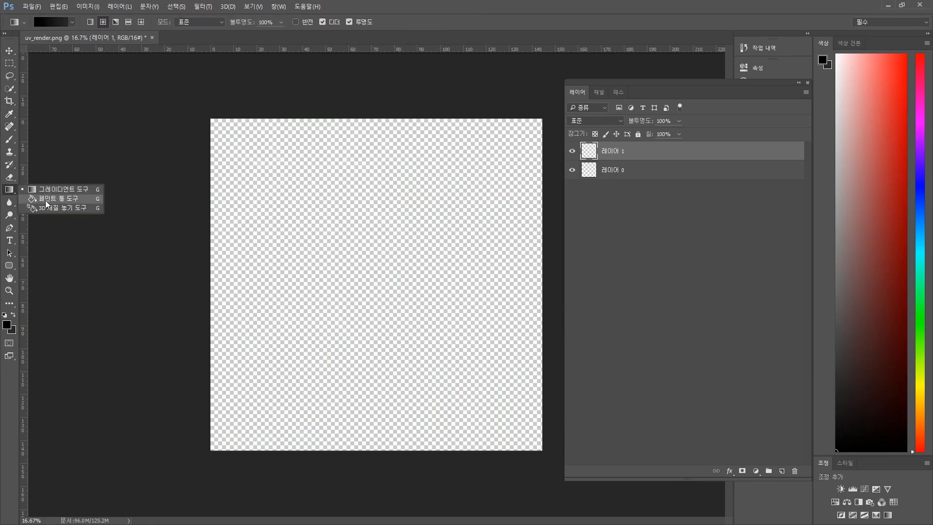
{"action": "left_click", "coordinate": [45, 200]}
{"action": "left_click", "coordinate": [332, 264]}
{"action": "key", "text": "v"}
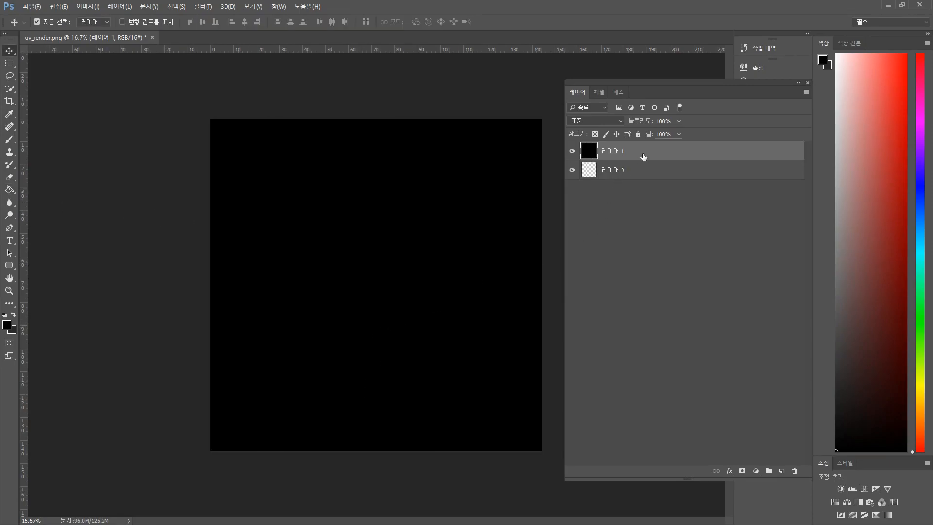
{"action": "left_click_drag", "start_coordinate": [645, 153], "coordinate": [672, 350]}
{"action": "left_click", "coordinate": [673, 350]}
Step: Examine the UV wireframe lines against the black background, both up close and across the whole template
{"action": "key", "text": "z"}
{"action": "left_click", "coordinate": [306, 299]}
{"action": "left_click", "coordinate": [307, 300]}
{"action": "left_click", "coordinate": [307, 300]}
{"action": "left_click_drag", "start_coordinate": [312, 292], "coordinate": [361, 417]}
{"action": "left_click_drag", "start_coordinate": [301, 189], "coordinate": [360, 399]}
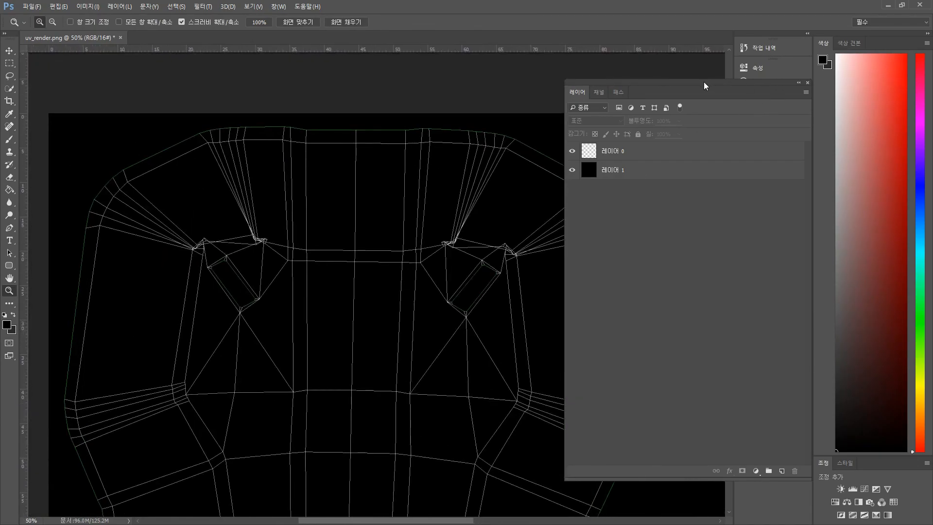
{"action": "left_click_drag", "start_coordinate": [703, 82], "coordinate": [932, 180]}
{"action": "left_click_drag", "start_coordinate": [528, 386], "coordinate": [548, 246]}
{"action": "left_click", "coordinate": [533, 251], "text": "alt"}
{"action": "left_click", "coordinate": [531, 255], "text": "alt"}
{"action": "left_click", "coordinate": [529, 264], "text": "alt"}
{"action": "left_click", "coordinate": [526, 270], "text": "alt"}
{"action": "left_click", "coordinate": [354, 290]}
{"action": "left_click", "coordinate": [355, 290], "text": "ctrl"}
{"action": "left_click_drag", "start_coordinate": [354, 289], "coordinate": [378, 299]}
{"action": "left_click", "coordinate": [372, 292], "text": "alt"}
Step: Detach uv_render.png into its own floating document window and place it in the middle of the workspace
{"action": "left_click_drag", "start_coordinate": [105, 42], "coordinate": [105, 55]}
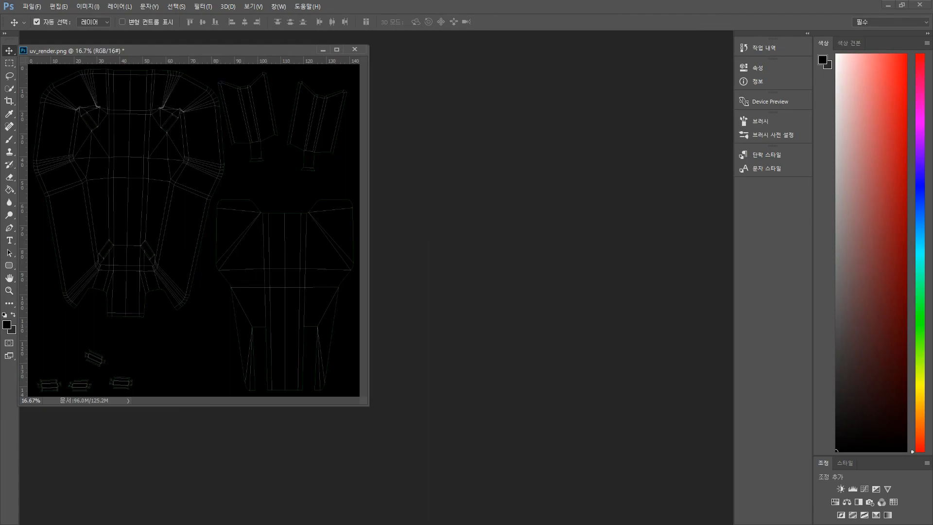
{"action": "double_click", "coordinate": [229, 48]}
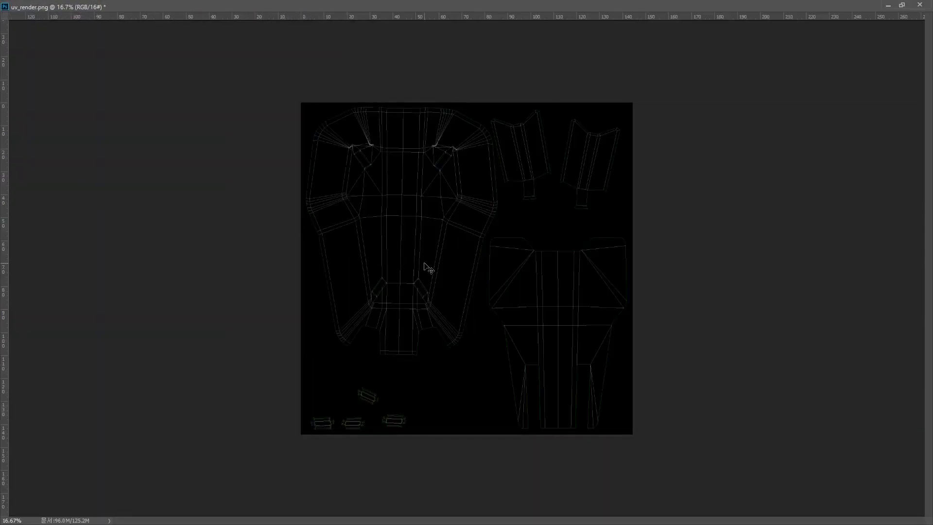
{"action": "left_click", "coordinate": [445, 234], "text": "ctrl"}
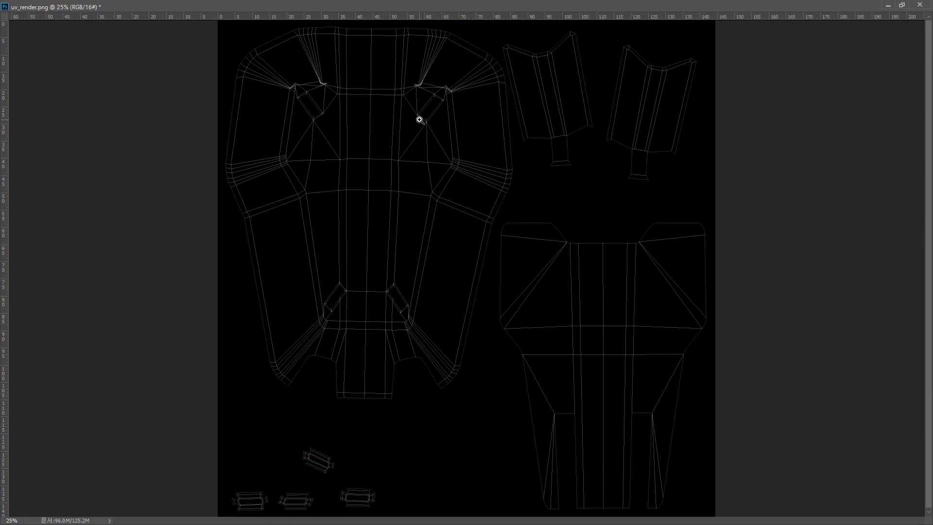
{"action": "double_click", "coordinate": [336, 2]}
{"action": "left_click_drag", "start_coordinate": [227, 45], "coordinate": [400, 67]}
Step: Set the foreground colour to pure red, ff0000
{"action": "left_click", "coordinate": [8, 324]}
{"action": "left_click_drag", "start_coordinate": [419, 218], "coordinate": [496, 71]}
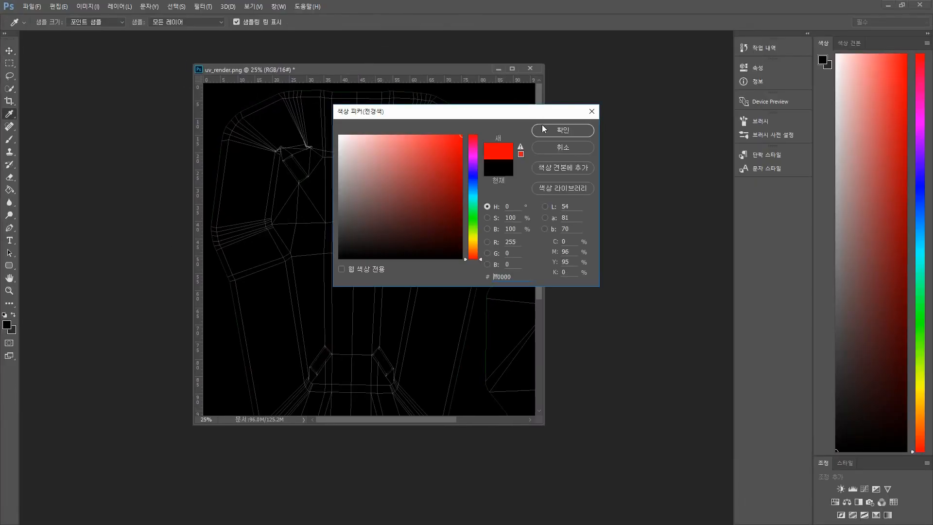
{"action": "left_click", "coordinate": [578, 128]}
Step: Enlarge the floating document window, add a new layer above the UV wireframe, and move the window clear of the layer list
{"action": "left_click_drag", "start_coordinate": [546, 425], "coordinate": [678, 498]}
{"action": "left_click_drag", "start_coordinate": [932, 73], "coordinate": [694, 89]}
{"action": "left_click", "coordinate": [793, 463]}
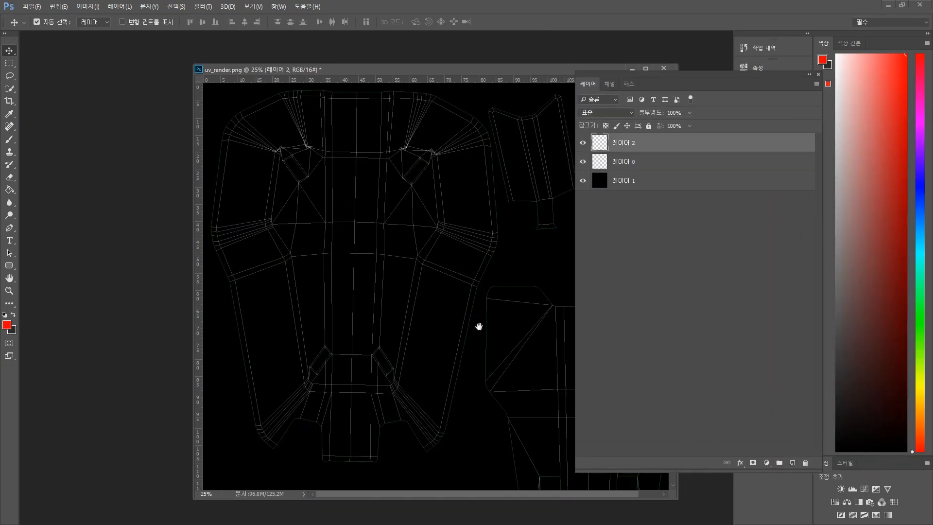
{"action": "left_click_drag", "start_coordinate": [346, 67], "coordinate": [202, 54]}
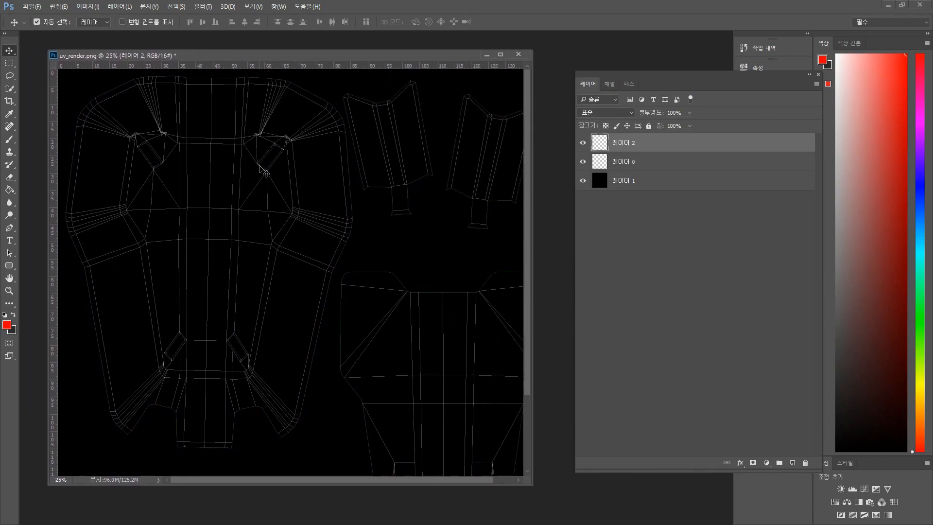
{"action": "key", "text": "b"}
{"action": "mouse_move", "coordinate": [172, 191]}
{"action": "left_mouse_down"}
{"action": "mouse_move", "coordinate": [185, 183]}
{"action": "mouse_move", "coordinate": [200, 216]}
{"action": "mouse_move", "coordinate": [227, 208]}
{"action": "left_mouse_up"}
{"action": "key", "text": "z"}
{"action": "key", "text": "ctrl+z"}
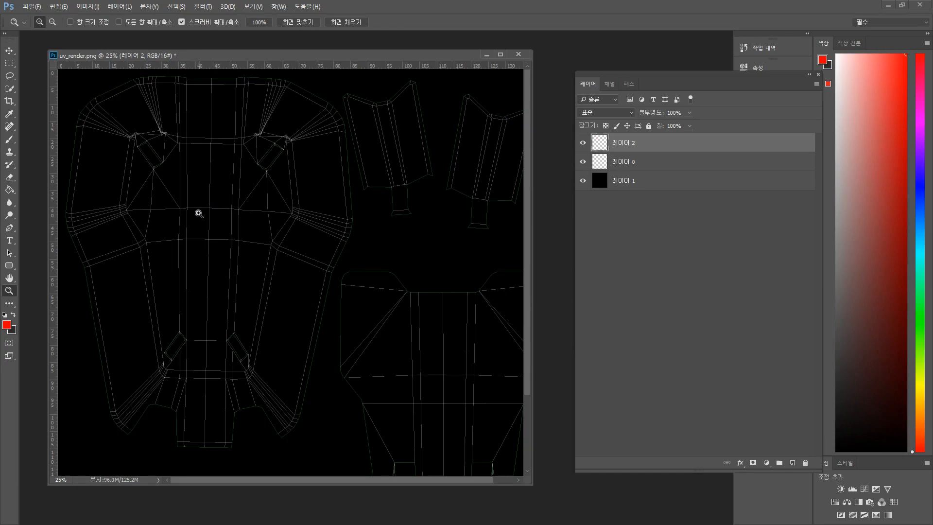
Step: Paint the central panel of the large UV shell solid red with a 250 px brush, following the wireframe with straight strokes
{"action": "key", "text": "b"}
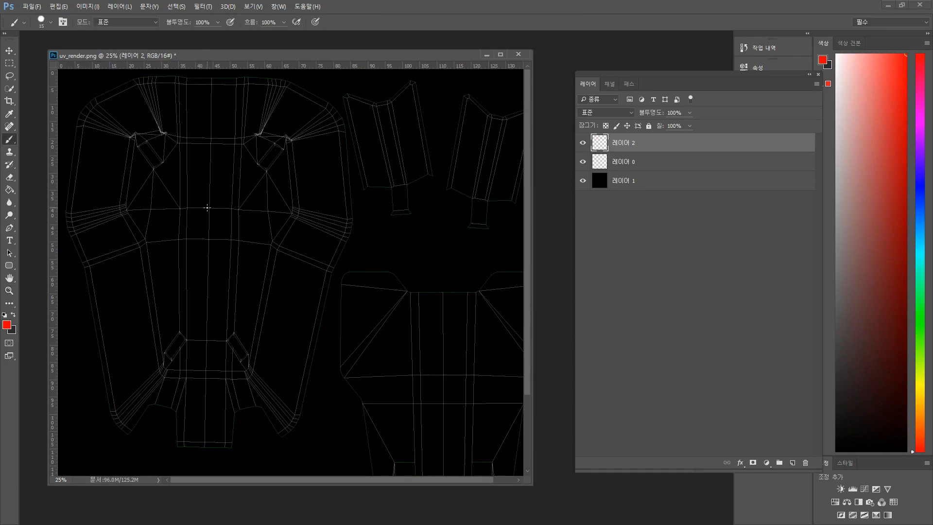
{"action": "key", "text": "bracketright"}
{"action": "key", "text": "bracketright"}
{"action": "key", "text": "bracketright"}
{"action": "key", "text": "bracketright"}
{"action": "mouse_move", "coordinate": [185, 200]}
{"action": "left_mouse_down"}
{"action": "mouse_move", "coordinate": [198, 250]}
{"action": "mouse_move", "coordinate": [170, 277]}
{"action": "mouse_move", "coordinate": [163, 246]}
{"action": "left_mouse_up"}
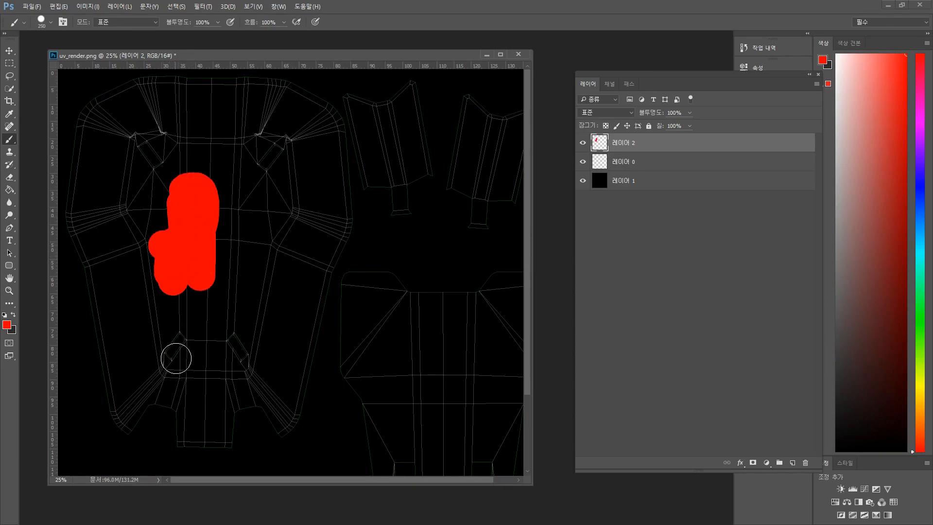
{"action": "left_click", "coordinate": [176, 355], "text": "shift"}
{"action": "left_click", "coordinate": [233, 355], "text": "shift"}
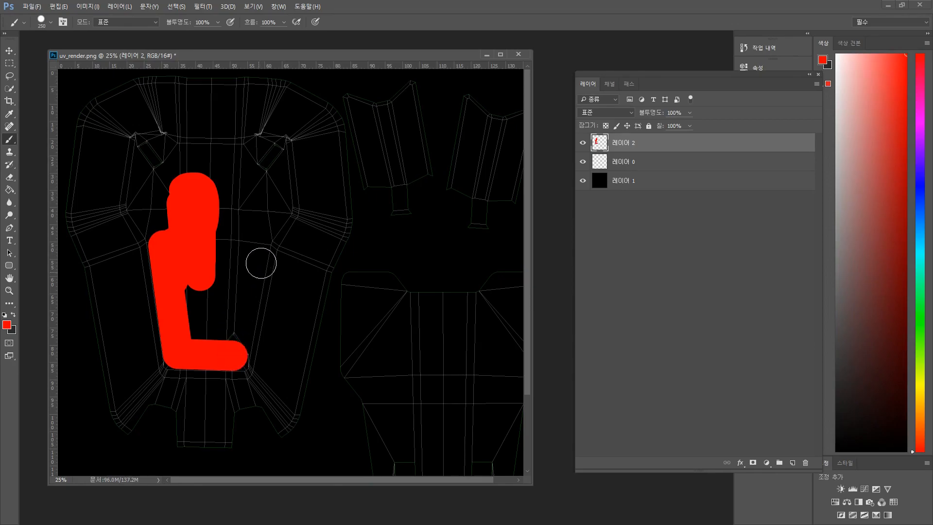
{"action": "left_click", "coordinate": [255, 243], "text": "shift"}
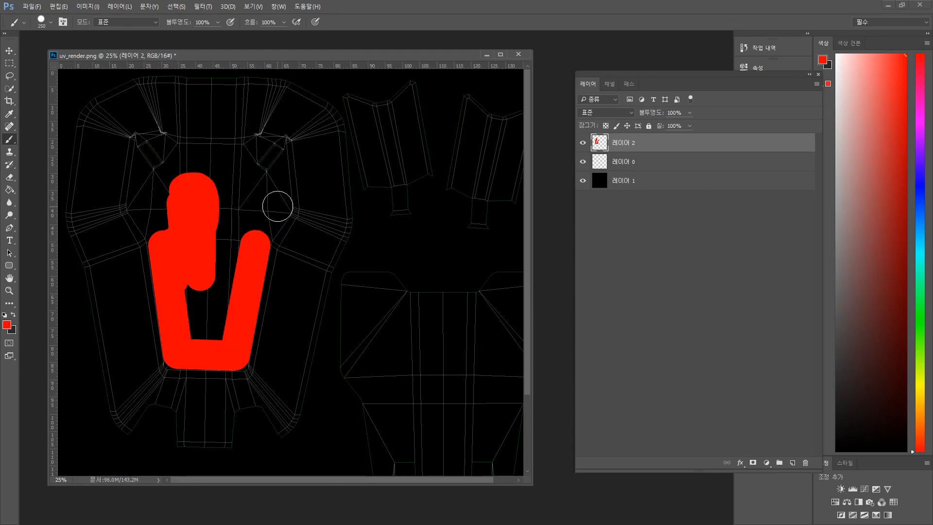
{"action": "left_click", "coordinate": [277, 206], "text": "shift"}
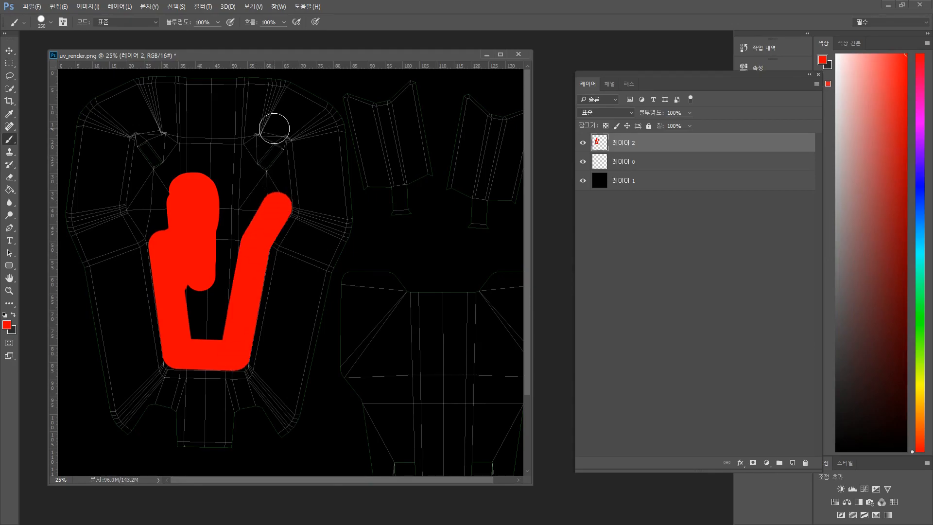
{"action": "left_click", "coordinate": [275, 148], "text": "shift"}
{"action": "left_click", "coordinate": [153, 147], "text": "shift"}
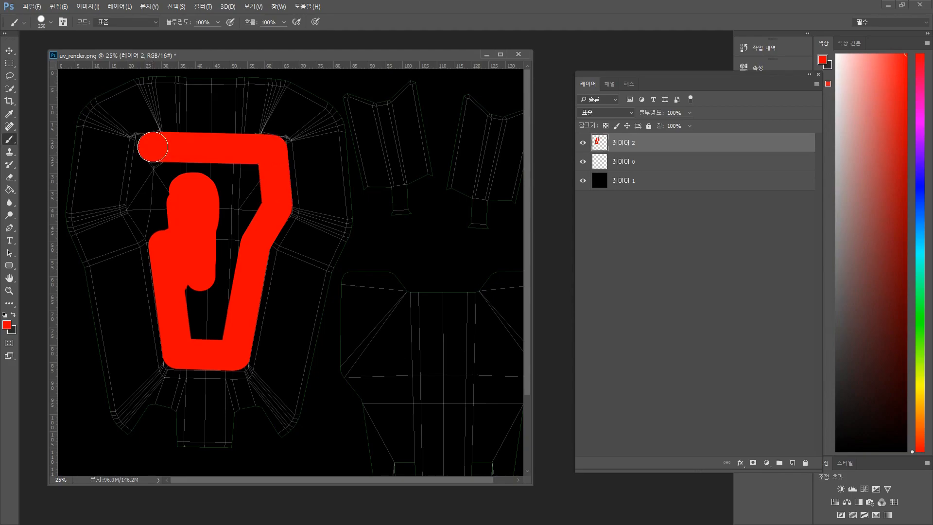
{"action": "left_click", "coordinate": [141, 206], "text": "shift"}
{"action": "left_click", "coordinate": [166, 253], "text": "shift"}
{"action": "mouse_move", "coordinate": [178, 208]}
{"action": "left_mouse_down"}
{"action": "mouse_move", "coordinate": [188, 183]}
{"action": "mouse_move", "coordinate": [246, 170]}
{"action": "mouse_move", "coordinate": [227, 210]}
{"action": "mouse_move", "coordinate": [222, 299]}
{"action": "mouse_move", "coordinate": [204, 270]}
{"action": "mouse_move", "coordinate": [200, 328]}
{"action": "left_mouse_up"}
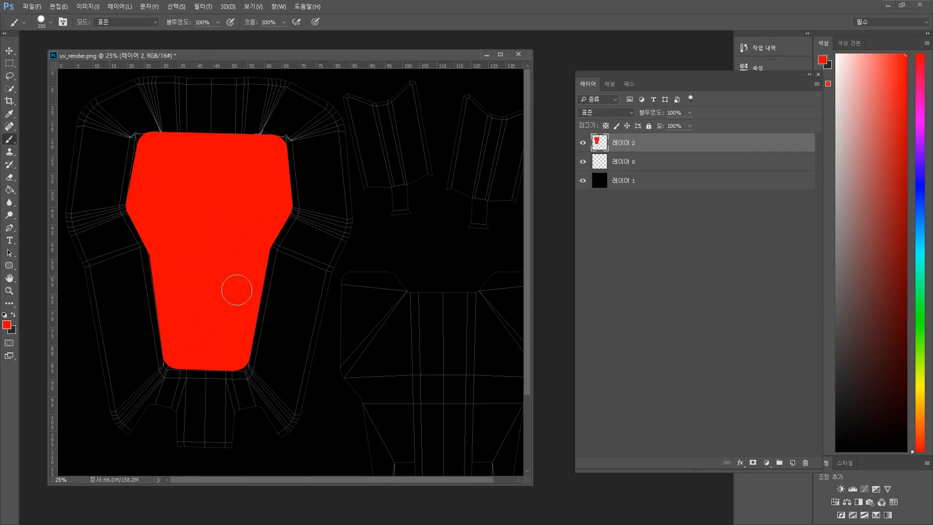
Step: Add another new layer and set the foreground colour to blue, 0006ff
{"action": "key", "text": "ctrl+shift+n"}
{"action": "key", "text": "Return"}
{"action": "left_click", "coordinate": [7, 325]}
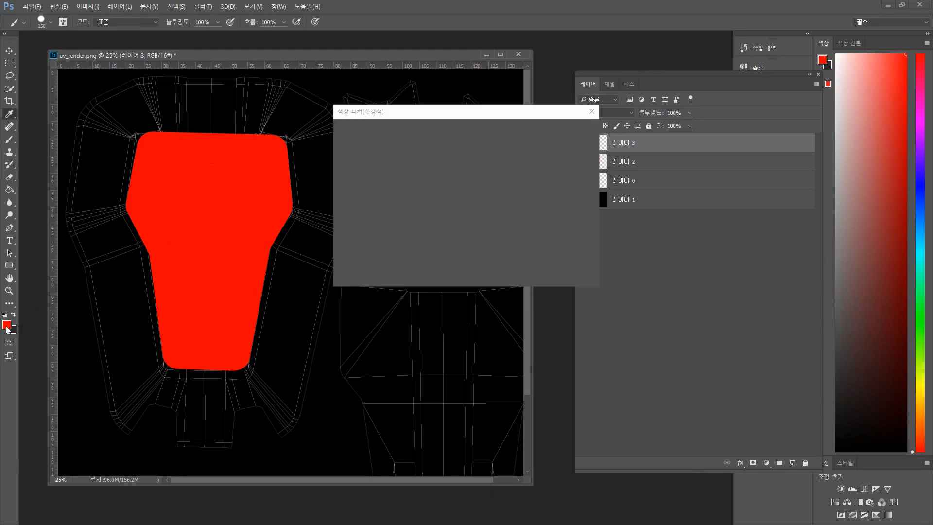
{"action": "left_click", "coordinate": [473, 176]}
{"action": "left_click_drag", "start_coordinate": [410, 183], "coordinate": [463, 135]}
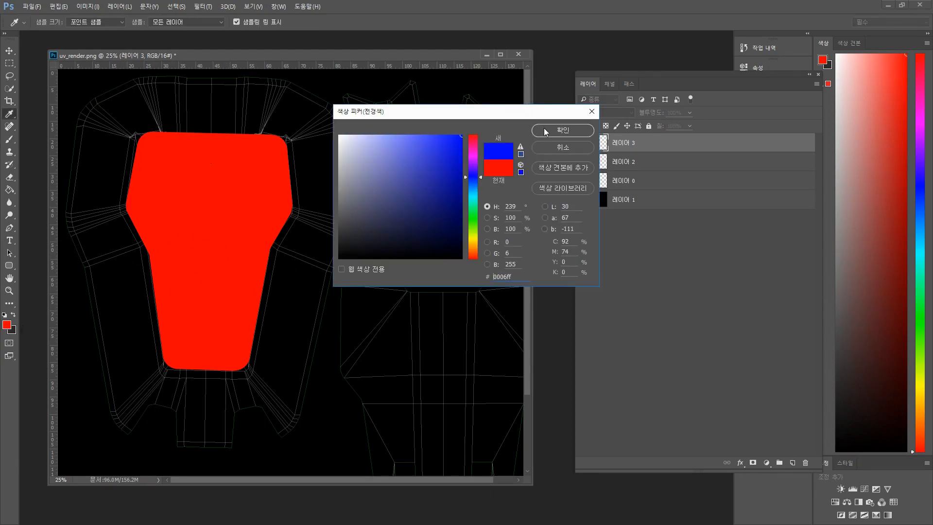
{"action": "left_click", "coordinate": [544, 129]}
Step: Paint blue over the outer area of the large UV shell and move the blue layer beneath the red one
{"action": "mouse_move", "coordinate": [113, 130]}
{"action": "left_mouse_down"}
{"action": "mouse_move", "coordinate": [118, 121]}
{"action": "mouse_move", "coordinate": [104, 202]}
{"action": "mouse_move", "coordinate": [133, 166]}
{"action": "mouse_move", "coordinate": [119, 238]}
{"action": "mouse_move", "coordinate": [139, 262]}
{"action": "mouse_move", "coordinate": [98, 216]}
{"action": "mouse_move", "coordinate": [85, 217]}
{"action": "mouse_move", "coordinate": [125, 400]}
{"action": "mouse_move", "coordinate": [130, 413]}
{"action": "mouse_move", "coordinate": [148, 389]}
{"action": "mouse_move", "coordinate": [180, 394]}
{"action": "mouse_move", "coordinate": [195, 428]}
{"action": "mouse_move", "coordinate": [190, 420]}
{"action": "mouse_move", "coordinate": [217, 427]}
{"action": "mouse_move", "coordinate": [225, 398]}
{"action": "mouse_move", "coordinate": [269, 397]}
{"action": "mouse_move", "coordinate": [279, 417]}
{"action": "mouse_move", "coordinate": [332, 264]}
{"action": "mouse_move", "coordinate": [344, 160]}
{"action": "mouse_move", "coordinate": [293, 92]}
{"action": "mouse_move", "coordinate": [142, 81]}
{"action": "mouse_move", "coordinate": [86, 129]}
{"action": "mouse_move", "coordinate": [79, 250]}
{"action": "mouse_move", "coordinate": [115, 379]}
{"action": "mouse_move", "coordinate": [152, 304]}
{"action": "mouse_move", "coordinate": [152, 407]}
{"action": "mouse_move", "coordinate": [250, 439]}
{"action": "mouse_move", "coordinate": [150, 402]}
{"action": "mouse_move", "coordinate": [121, 435]}
{"action": "mouse_move", "coordinate": [291, 365]}
{"action": "mouse_move", "coordinate": [261, 400]}
{"action": "mouse_move", "coordinate": [279, 314]}
{"action": "mouse_move", "coordinate": [284, 217]}
{"action": "mouse_move", "coordinate": [314, 163]}
{"action": "mouse_move", "coordinate": [308, 115]}
{"action": "mouse_move", "coordinate": [273, 95]}
{"action": "mouse_move", "coordinate": [233, 93]}
{"action": "mouse_move", "coordinate": [186, 100]}
{"action": "mouse_move", "coordinate": [170, 127]}
{"action": "mouse_move", "coordinate": [158, 102]}
{"action": "mouse_move", "coordinate": [175, 125]}
{"action": "left_mouse_up"}
{"action": "key", "text": "v"}
{"action": "left_click_drag", "start_coordinate": [621, 148], "coordinate": [624, 170]}
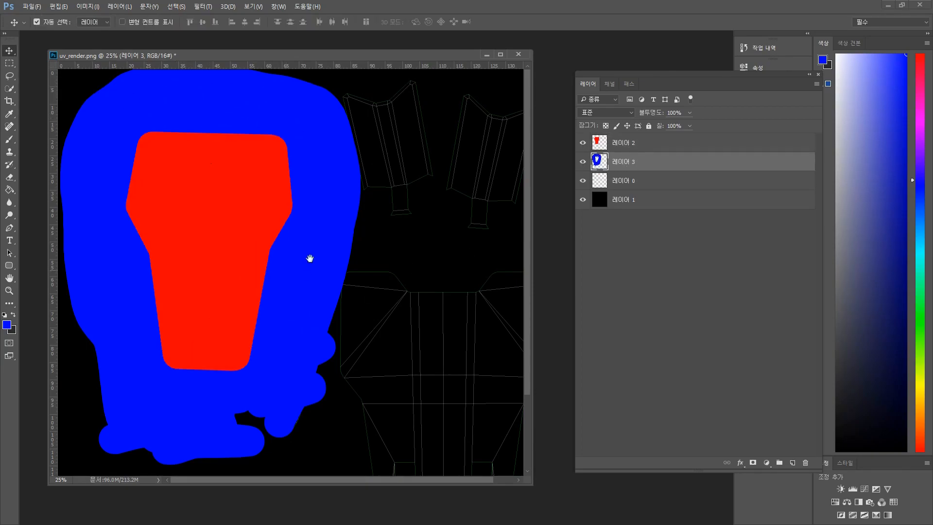
Step: Add a new layer for the second large UV shell and set the foreground colour to green, 0cff00
{"action": "key", "text": "z"}
{"action": "left_click", "coordinate": [279, 341], "text": "alt"}
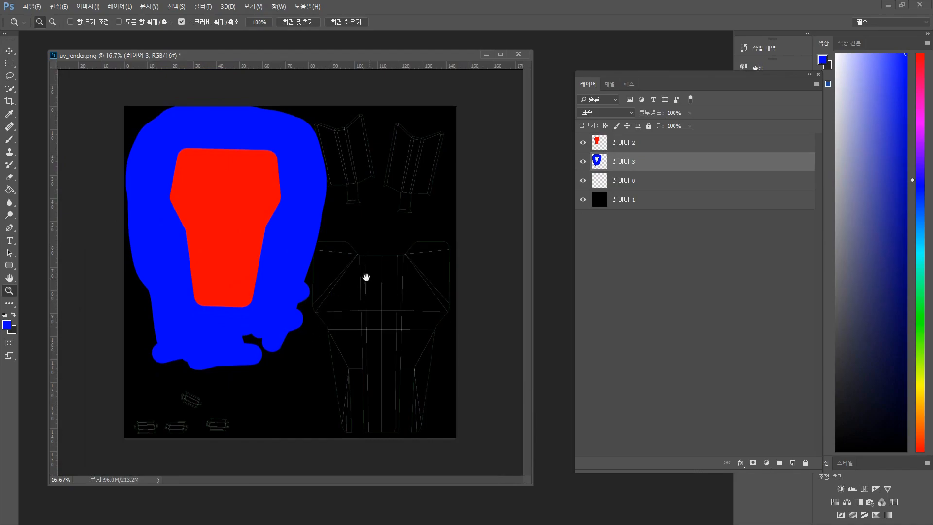
{"action": "left_click", "coordinate": [367, 329]}
{"action": "left_click", "coordinate": [366, 326]}
{"action": "left_click_drag", "start_coordinate": [372, 305], "coordinate": [228, 244]}
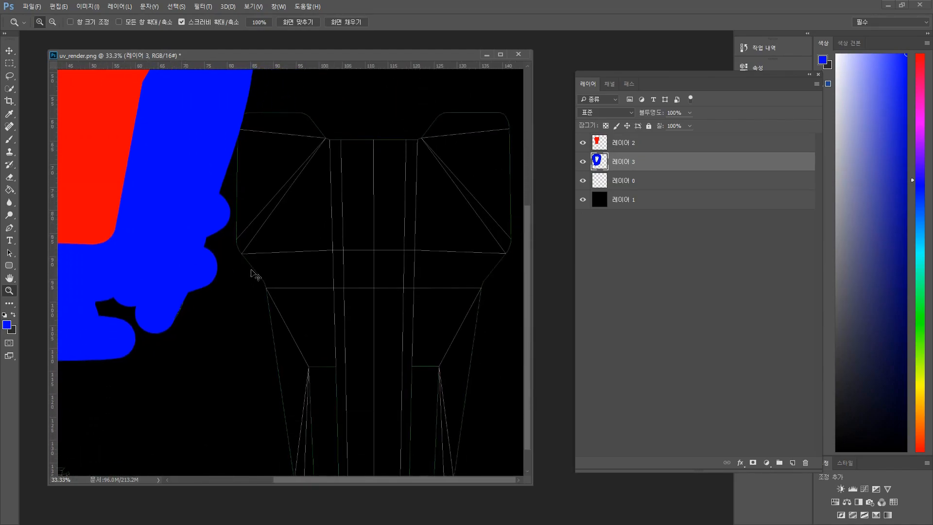
{"action": "key", "text": "ctrl+shift+n"}
{"action": "key", "text": "Return"}
{"action": "left_click_drag", "start_coordinate": [363, 329], "coordinate": [350, 193]}
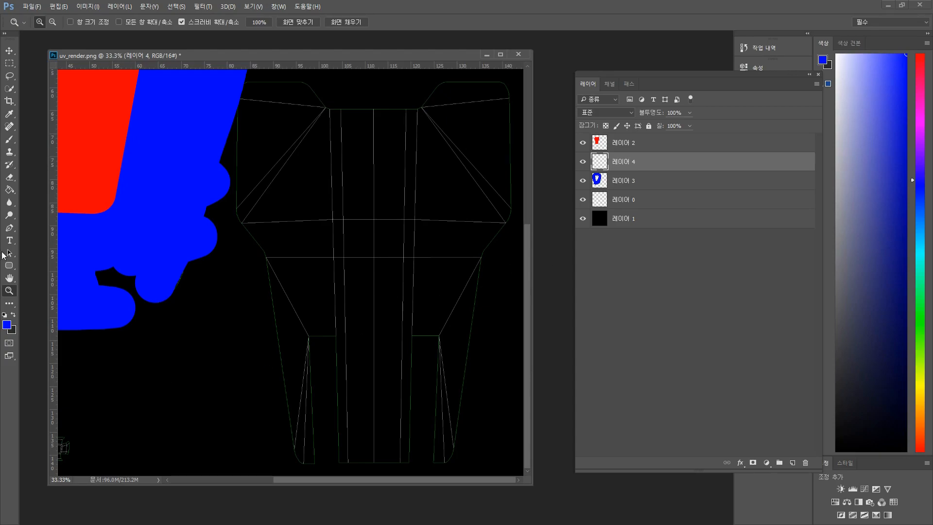
{"action": "left_click", "coordinate": [9, 328]}
{"action": "left_click", "coordinate": [470, 219]}
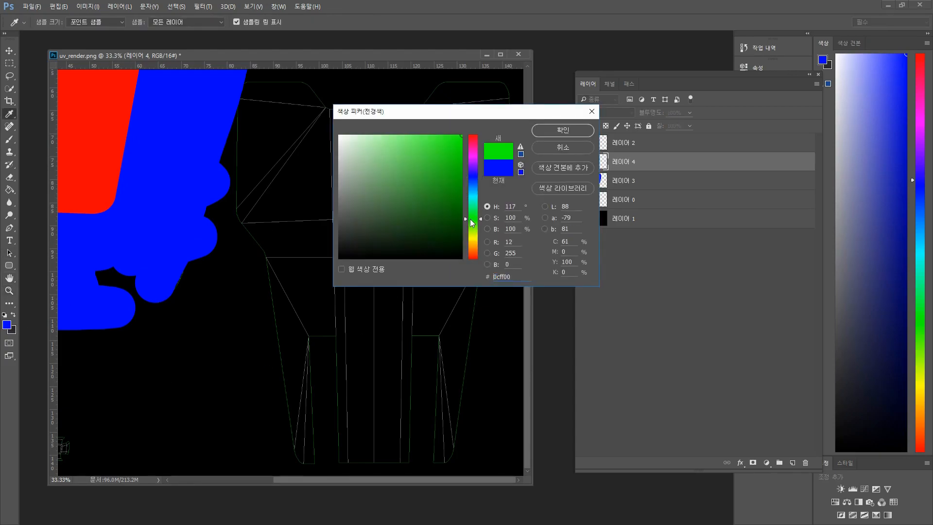
{"action": "left_click", "coordinate": [563, 130]}
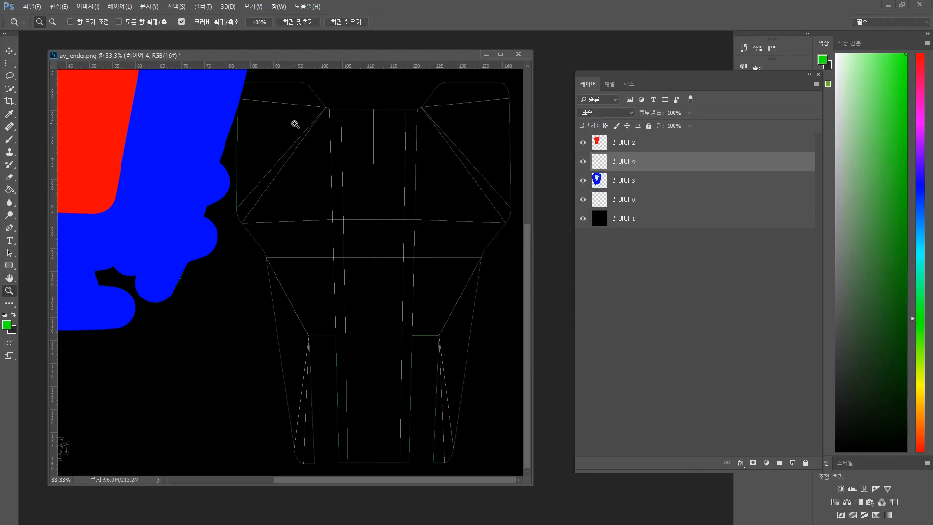
Step: Paint the second large UV shell solid green and move the UV wireframe layer to the top of the layer stack
{"action": "key", "text": "b"}
{"action": "mouse_move", "coordinate": [225, 127]}
{"action": "left_mouse_down"}
{"action": "mouse_move", "coordinate": [345, 97]}
{"action": "mouse_move", "coordinate": [369, 117]}
{"action": "mouse_move", "coordinate": [464, 116]}
{"action": "mouse_move", "coordinate": [243, 165]}
{"action": "mouse_move", "coordinate": [257, 262]}
{"action": "mouse_move", "coordinate": [272, 238]}
{"action": "mouse_move", "coordinate": [311, 320]}
{"action": "mouse_move", "coordinate": [361, 335]}
{"action": "mouse_move", "coordinate": [498, 162]}
{"action": "mouse_move", "coordinate": [444, 450]}
{"action": "mouse_move", "coordinate": [300, 449]}
{"action": "mouse_move", "coordinate": [322, 418]}
{"action": "mouse_move", "coordinate": [302, 286]}
{"action": "mouse_move", "coordinate": [350, 340]}
{"action": "mouse_move", "coordinate": [396, 292]}
{"action": "mouse_move", "coordinate": [425, 412]}
{"action": "mouse_move", "coordinate": [438, 209]}
{"action": "mouse_move", "coordinate": [382, 201]}
{"action": "left_mouse_up"}
{"action": "key", "text": "v"}
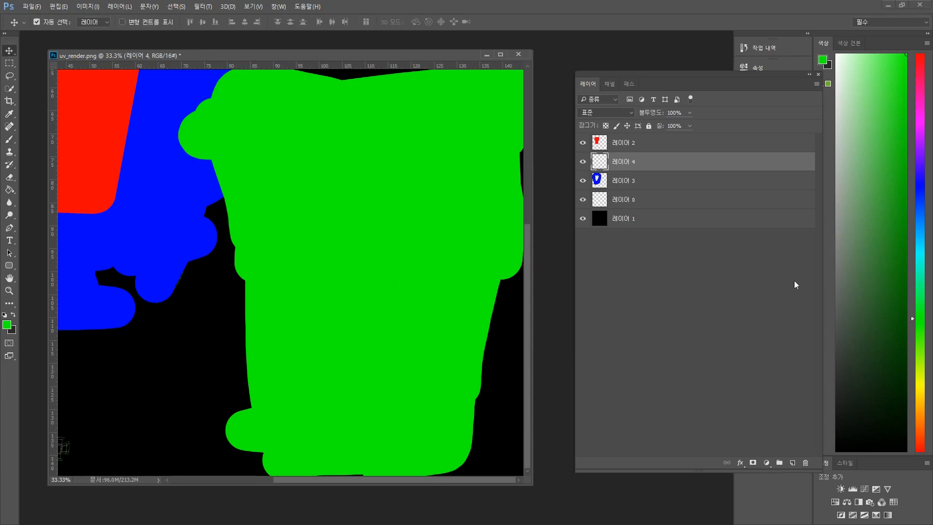
{"action": "left_click_drag", "start_coordinate": [663, 203], "coordinate": [662, 136]}
Step: Erase the green paint spilling over the edge of the blue shell and touch up the green shell's border with the brush
{"action": "left_click_drag", "start_coordinate": [209, 196], "coordinate": [257, 309]}
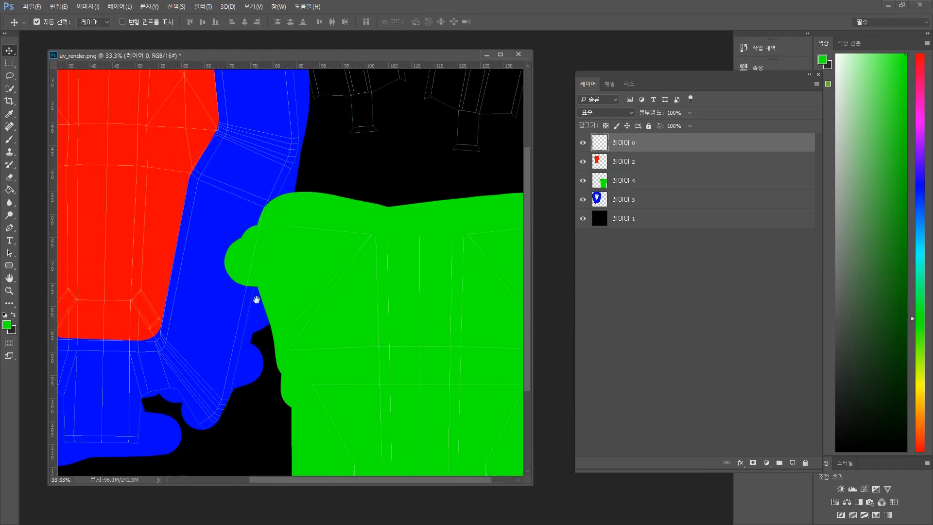
{"action": "key", "text": "ctrl+space"}
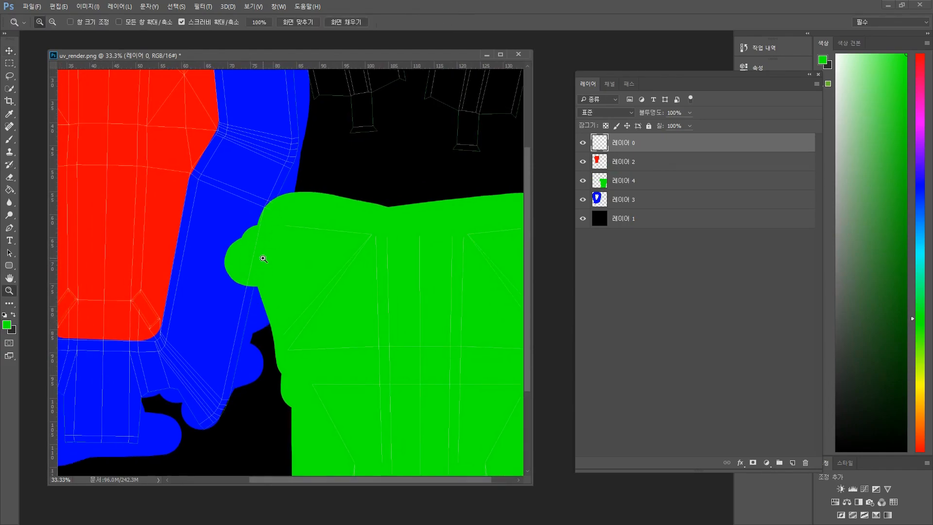
{"action": "left_click", "coordinate": [261, 257], "text": "ctrl"}
{"action": "left_click", "coordinate": [262, 257]}
{"action": "key", "text": "ctrl+space"}
{"action": "left_click", "coordinate": [263, 270], "text": "ctrl"}
{"action": "left_click", "coordinate": [263, 270], "text": "ctrl"}
{"action": "left_click_drag", "start_coordinate": [267, 267], "coordinate": [236, 304]}
{"action": "key", "text": "e"}
{"action": "mouse_move", "coordinate": [166, 204]}
{"action": "left_mouse_down"}
{"action": "mouse_move", "coordinate": [141, 253]}
{"action": "mouse_move", "coordinate": [144, 208]}
{"action": "mouse_move", "coordinate": [124, 387]}
{"action": "mouse_move", "coordinate": [195, 152]}
{"action": "mouse_move", "coordinate": [182, 396]}
{"action": "left_mouse_up"}
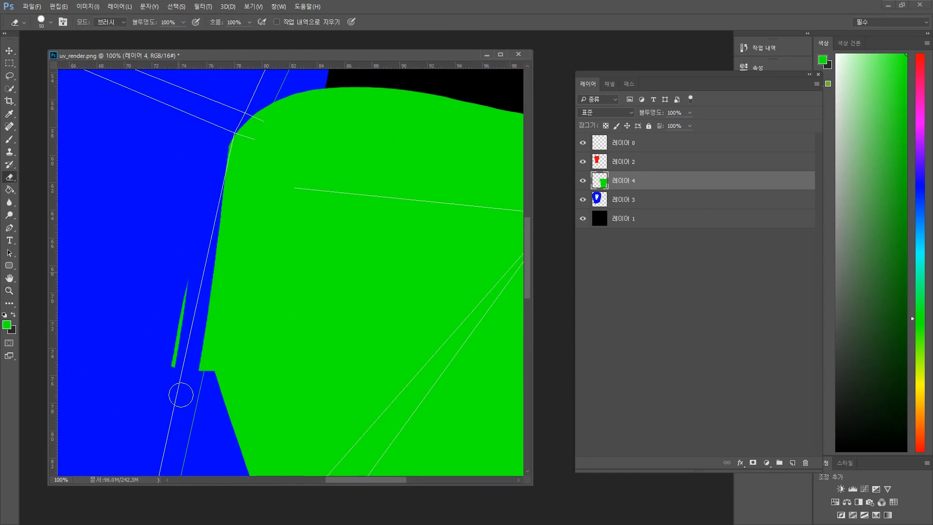
{"action": "mouse_move", "coordinate": [279, 99]}
{"action": "left_mouse_down"}
{"action": "mouse_move", "coordinate": [224, 175]}
{"action": "mouse_move", "coordinate": [233, 209]}
{"action": "mouse_move", "coordinate": [242, 155]}
{"action": "mouse_move", "coordinate": [201, 251]}
{"action": "mouse_move", "coordinate": [165, 375]}
{"action": "mouse_move", "coordinate": [228, 335]}
{"action": "mouse_move", "coordinate": [264, 246]}
{"action": "mouse_move", "coordinate": [266, 379]}
{"action": "mouse_move", "coordinate": [360, 187]}
{"action": "mouse_move", "coordinate": [280, 238]}
{"action": "mouse_move", "coordinate": [299, 115]}
{"action": "left_mouse_up"}
{"action": "key", "text": "b"}
{"action": "mouse_move", "coordinate": [349, 218]}
{"action": "left_mouse_down"}
{"action": "mouse_move", "coordinate": [318, 187]}
{"action": "mouse_move", "coordinate": [343, 190]}
{"action": "mouse_move", "coordinate": [328, 379]}
{"action": "left_mouse_up"}
Step: Examine the whole colour-coded UV template with the wireframe over the painted areas
{"action": "left_click", "coordinate": [336, 297], "text": "alt"}
{"action": "left_click", "coordinate": [336, 295], "text": "alt"}
{"action": "left_click", "coordinate": [336, 295], "text": "alt"}
{"action": "left_click", "coordinate": [336, 294], "text": "alt"}
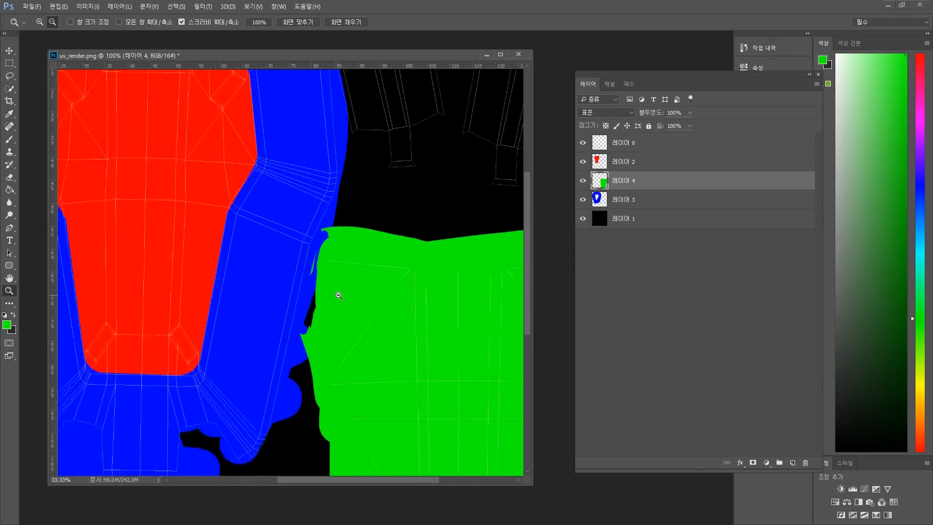
{"action": "left_click", "coordinate": [337, 295], "text": "alt"}
{"action": "left_click", "coordinate": [339, 296], "text": "alt"}
{"action": "left_click", "coordinate": [339, 295], "text": "alt"}
{"action": "left_click", "coordinate": [241, 397]}
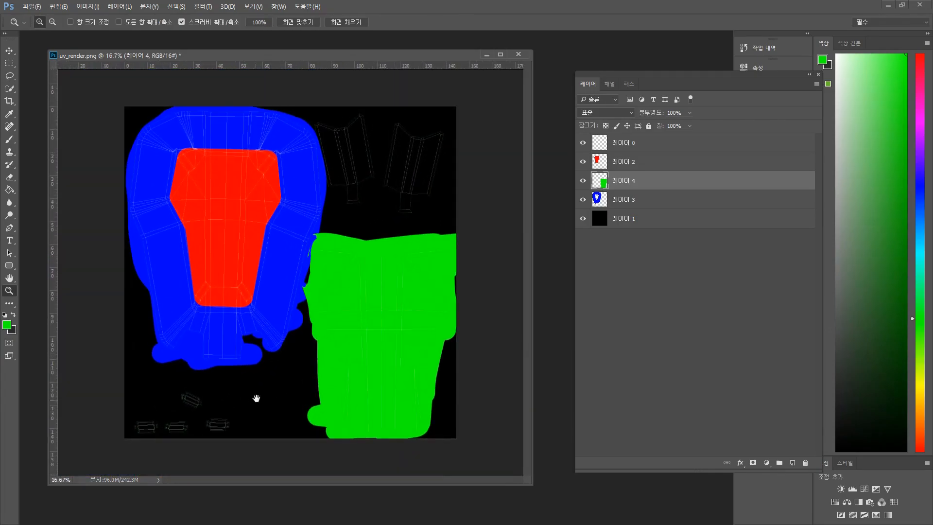
Step: Set the foreground colour to light blue, 00c0ff, and switch to the Brush tool for the small UV shells
{"action": "left_click", "coordinate": [253, 355]}
{"action": "key", "text": "v"}
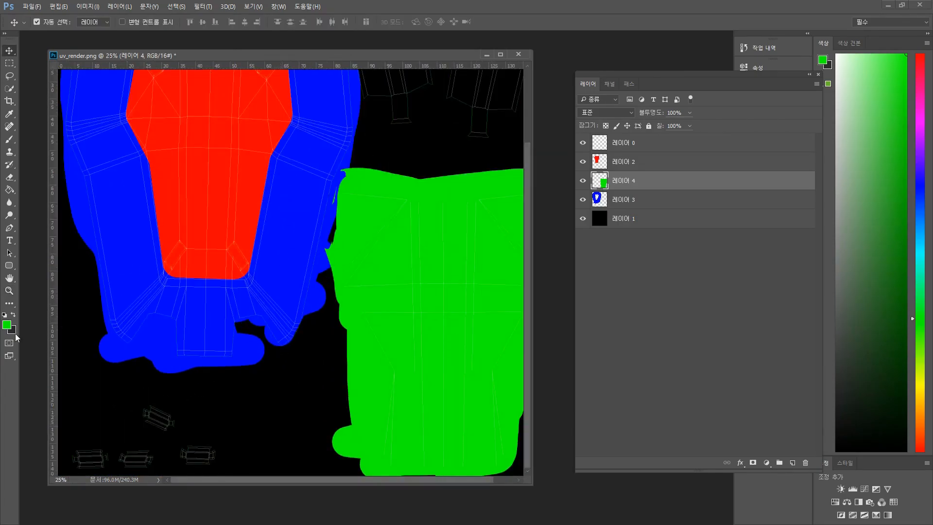
{"action": "left_click", "coordinate": [7, 324]}
{"action": "left_click_drag", "start_coordinate": [474, 215], "coordinate": [476, 195]}
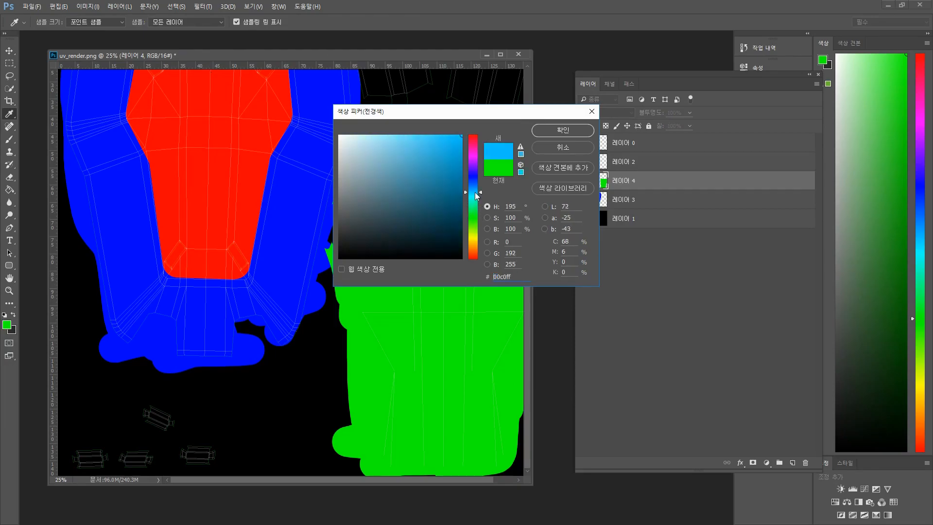
{"action": "left_click", "coordinate": [556, 132]}
{"action": "key", "text": "b"}
Step: Undo the light-blue stroke painted on the green shell's layer and add a new layer for the small UV shells
{"action": "mouse_move", "coordinate": [160, 451]}
{"action": "left_mouse_down"}
{"action": "mouse_move", "coordinate": [231, 449]}
{"action": "mouse_move", "coordinate": [150, 410]}
{"action": "mouse_move", "coordinate": [155, 456]}
{"action": "mouse_move", "coordinate": [73, 459]}
{"action": "mouse_move", "coordinate": [122, 450]}
{"action": "left_mouse_up"}
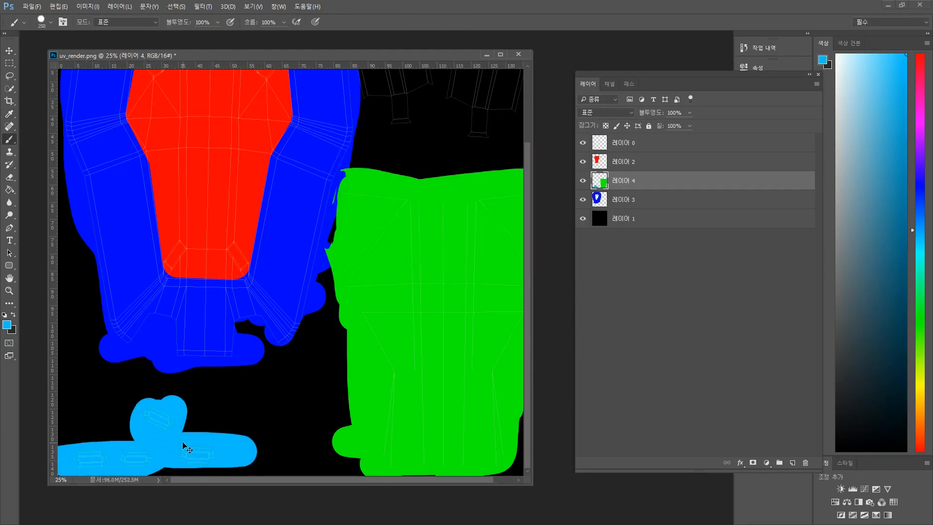
{"action": "key", "text": "ctrl+z"}
{"action": "key", "text": "ctrl+shift+n"}
{"action": "key", "text": "Return"}
Step: Paint the small UV shells in the lower-left and upper-right areas of the template light blue, then deselect the layer
{"action": "mouse_move", "coordinate": [138, 462]}
{"action": "left_mouse_down"}
{"action": "mouse_move", "coordinate": [213, 458]}
{"action": "mouse_move", "coordinate": [199, 432]}
{"action": "mouse_move", "coordinate": [141, 418]}
{"action": "mouse_move", "coordinate": [102, 446]}
{"action": "mouse_move", "coordinate": [110, 462]}
{"action": "left_mouse_up"}
{"action": "scroll", "coordinate": [389, 233], "scroll_direction": "up", "scroll_amount": 3}
{"action": "mouse_move", "coordinate": [376, 214]}
{"action": "left_mouse_down"}
{"action": "mouse_move", "coordinate": [395, 150]}
{"action": "mouse_move", "coordinate": [322, 94]}
{"action": "mouse_move", "coordinate": [341, 171]}
{"action": "mouse_move", "coordinate": [384, 88]}
{"action": "mouse_move", "coordinate": [401, 204]}
{"action": "mouse_move", "coordinate": [401, 176]}
{"action": "mouse_move", "coordinate": [451, 233]}
{"action": "mouse_move", "coordinate": [410, 206]}
{"action": "mouse_move", "coordinate": [451, 238]}
{"action": "mouse_move", "coordinate": [437, 95]}
{"action": "mouse_move", "coordinate": [464, 141]}
{"action": "mouse_move", "coordinate": [481, 92]}
{"action": "mouse_move", "coordinate": [501, 160]}
{"action": "mouse_move", "coordinate": [492, 105]}
{"action": "mouse_move", "coordinate": [498, 187]}
{"action": "left_mouse_up"}
{"action": "key", "text": "z"}
{"action": "left_click", "coordinate": [320, 288], "text": "alt"}
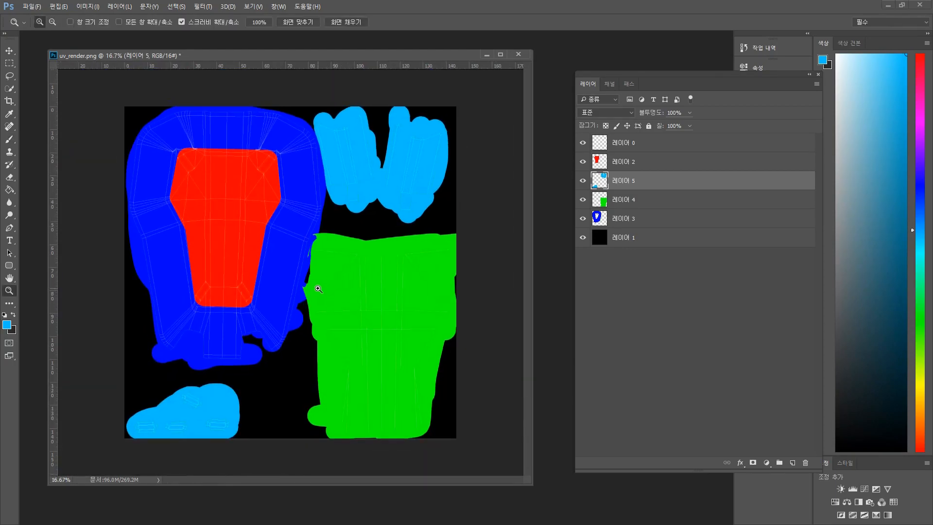
{"action": "key", "text": "v"}
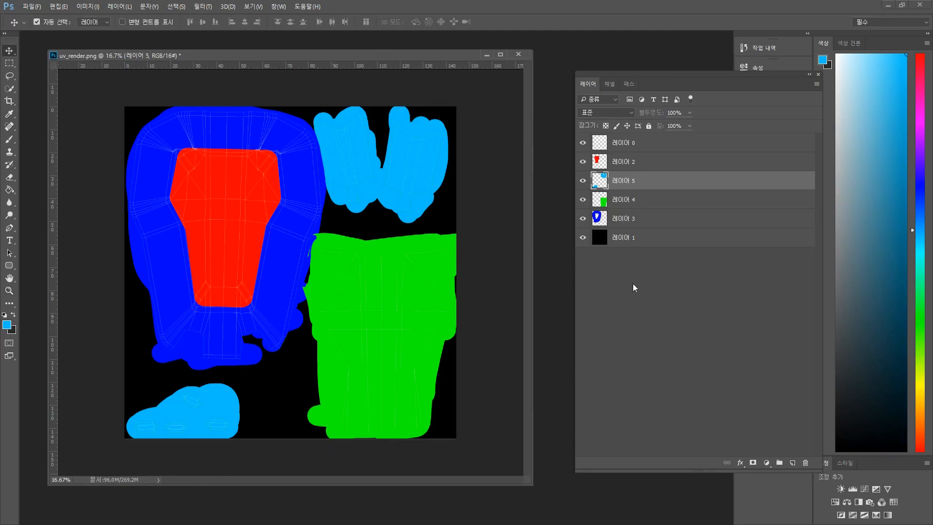
{"action": "left_click", "coordinate": [633, 285]}
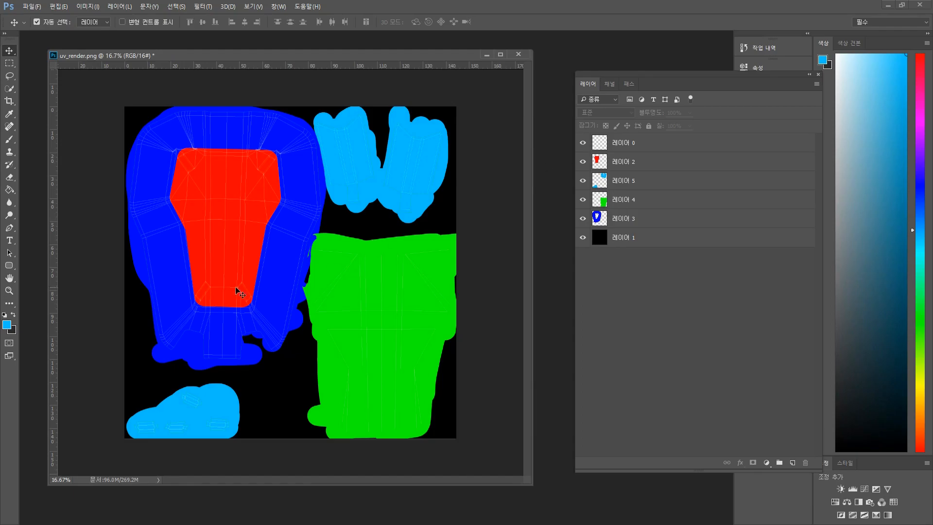
Step: Hide the UV wireframe layer and check the colour areas across the whole template
{"action": "scroll", "coordinate": [238, 291], "scroll_direction": "up", "scroll_amount": 3, "text": "alt"}
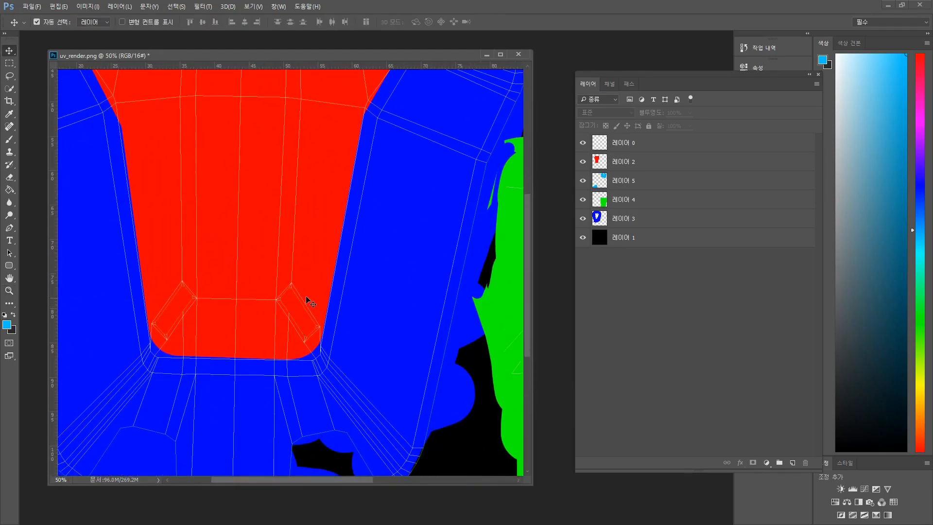
{"action": "left_click", "coordinate": [582, 142]}
{"action": "left_click_drag", "start_coordinate": [448, 275], "coordinate": [333, 275]}
{"action": "key", "text": "z"}
{"action": "scroll", "coordinate": [340, 267], "scroll_direction": "down", "scroll_amount": 4, "text": "alt"}
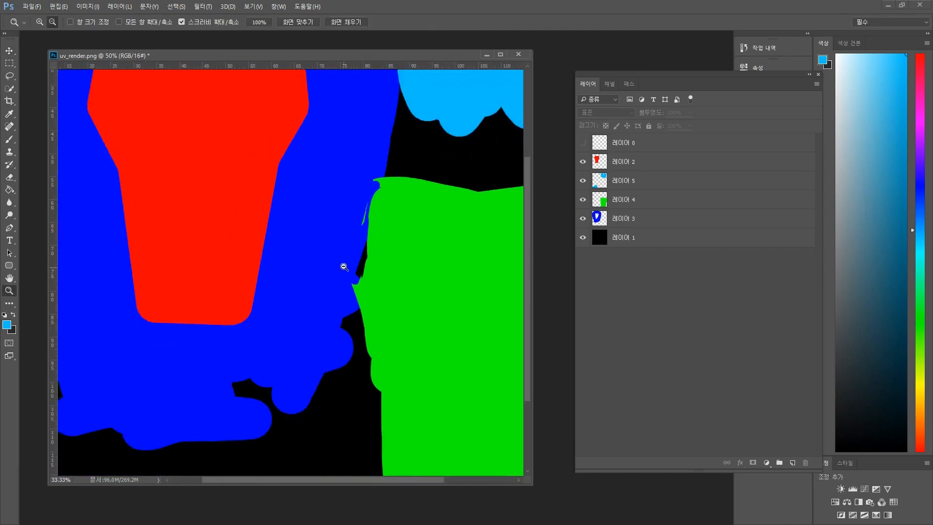
{"action": "key", "text": "v"}
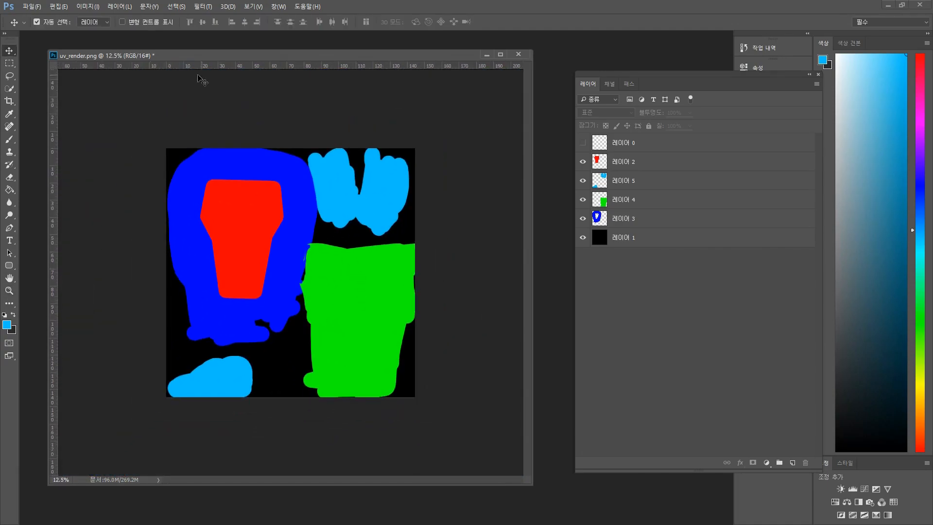
Step: Save the colour template as a PNG copy named textrue in the project's sceneassets images folder
{"action": "left_click", "coordinate": [32, 7]}
{"action": "left_click", "coordinate": [58, 117]}
{"action": "key", "text": "ctrl+shift+s"}
{"action": "left_click_drag", "start_coordinate": [302, 359], "coordinate": [208, 354]}
{"action": "type", "text": "tx"}
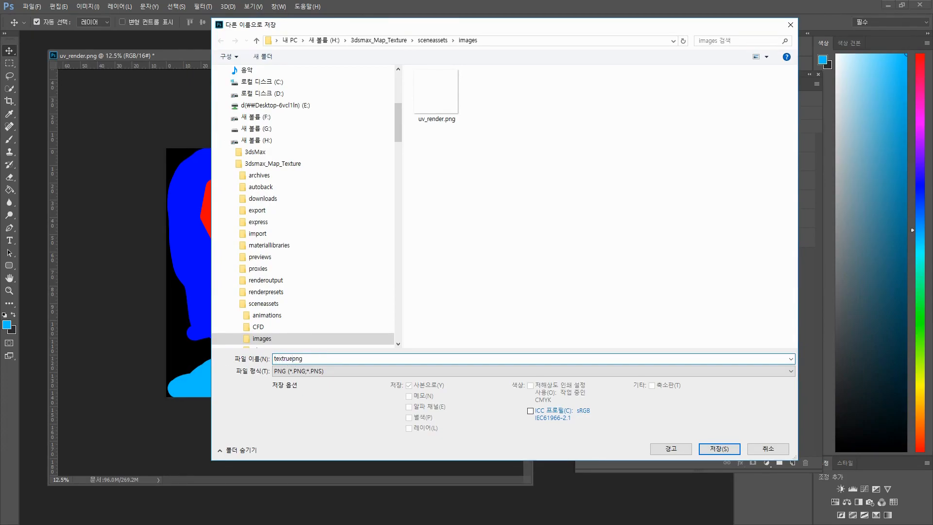
{"action": "key", "text": "Return"}
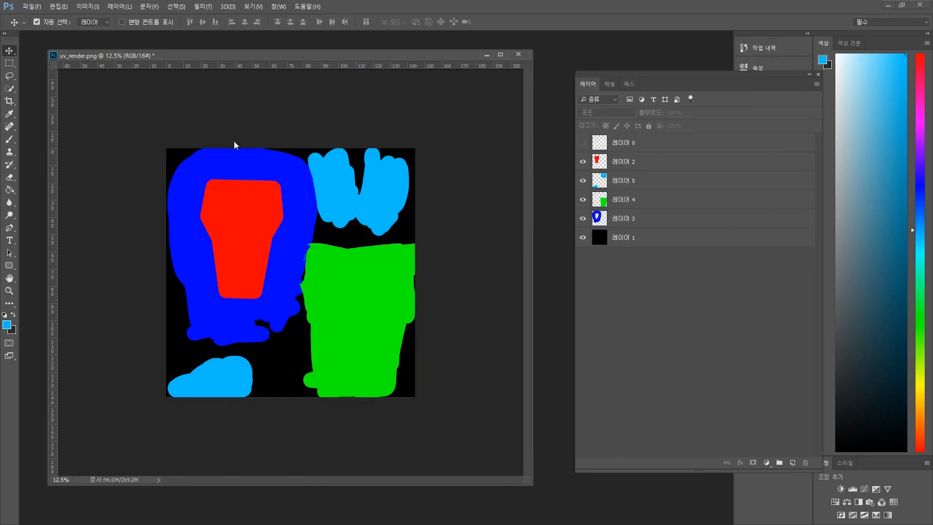
{"action": "left_click", "coordinate": [496, 164]}
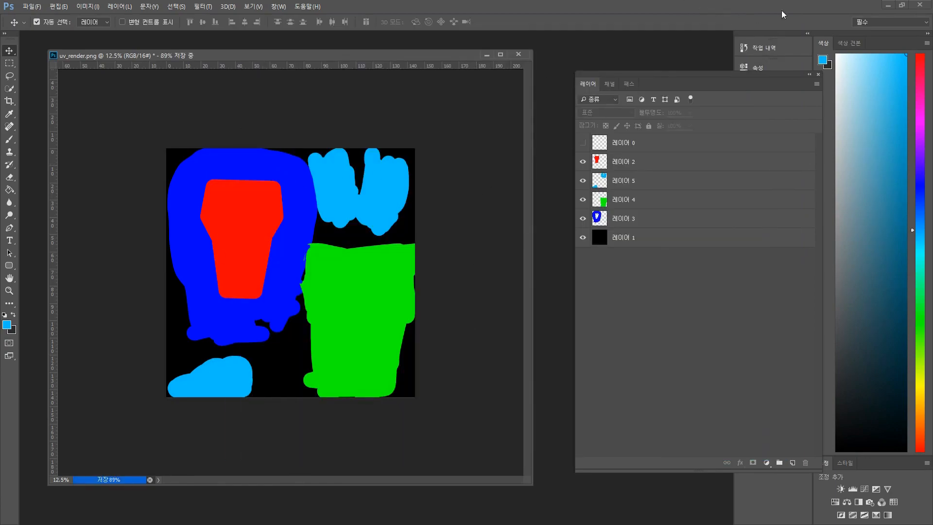
Step: Switch to 3ds Max and select the 02 - Default material slot in the Material Editor
{"action": "left_click", "coordinate": [887, 6]}
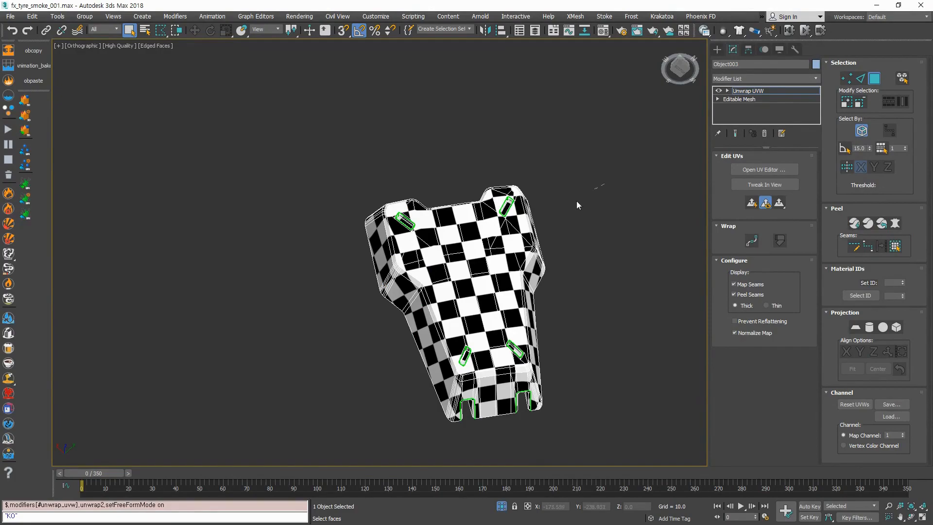
{"action": "key", "text": "q"}
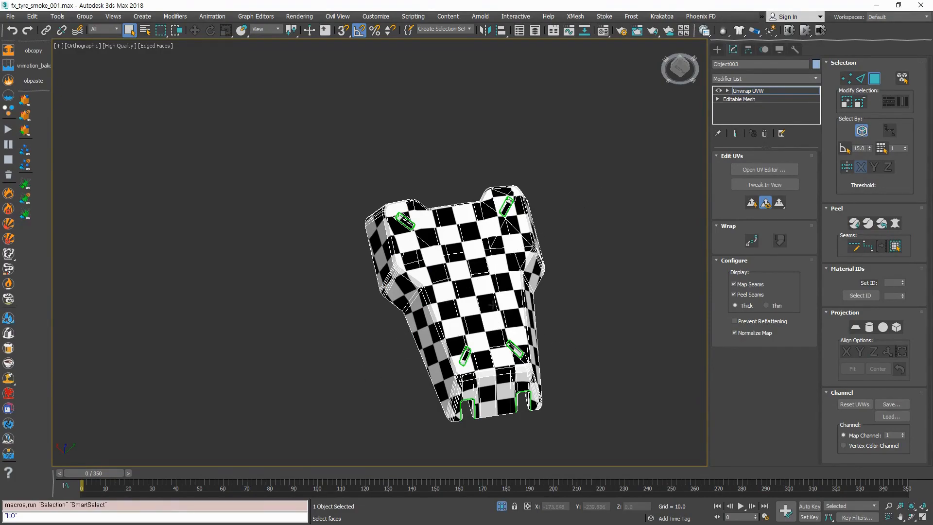
{"action": "middle_click_drag", "start_coordinate": [491, 303], "coordinate": [423, 297]}
{"action": "key", "text": "m"}
{"action": "left_click", "coordinate": [673, 101]}
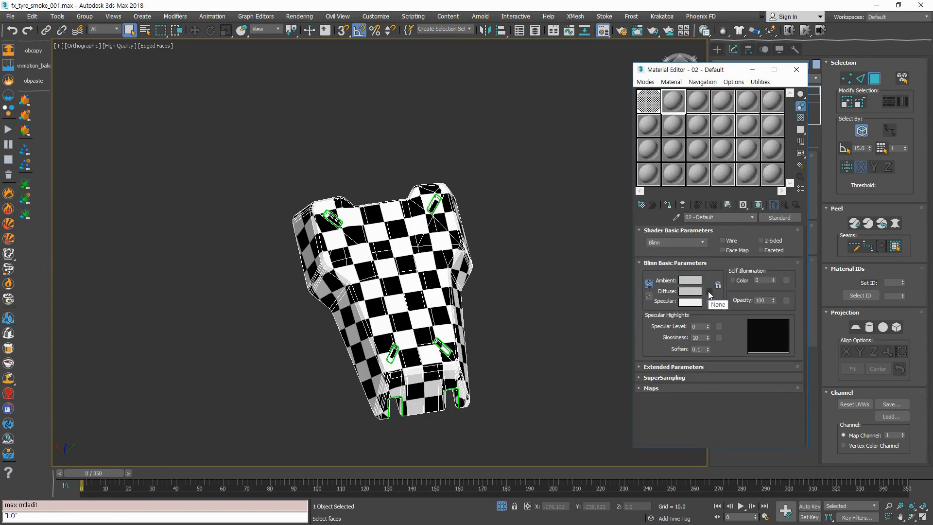
Step: Load textrue.png as a Bitmap map into the diffuse colour of the 02 - Default material
{"action": "left_click", "coordinate": [708, 292]}
{"action": "left_click", "coordinate": [304, 136]}
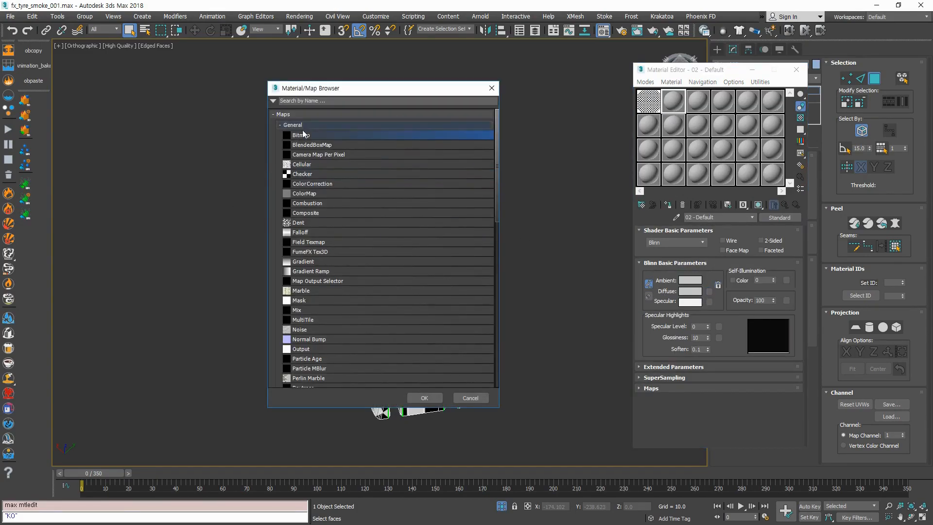
{"action": "double_click", "coordinate": [297, 136]}
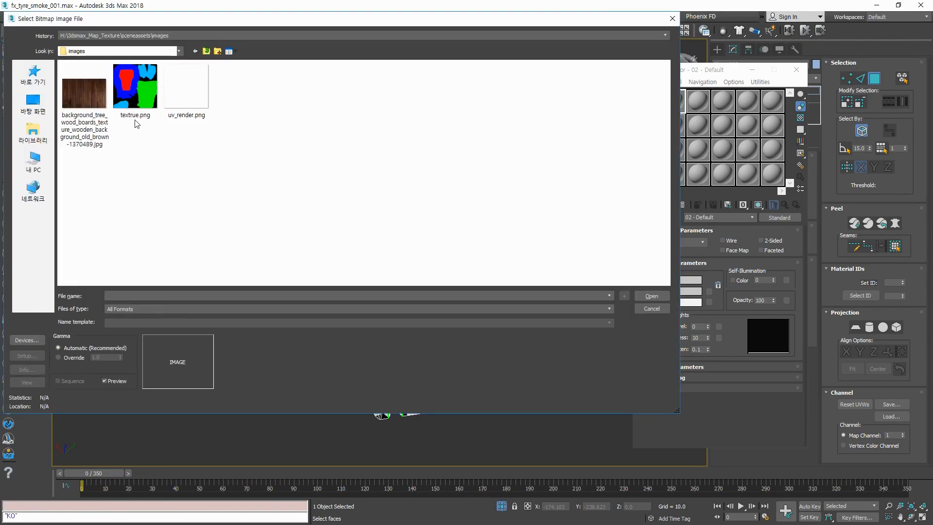
{"action": "left_click", "coordinate": [142, 103]}
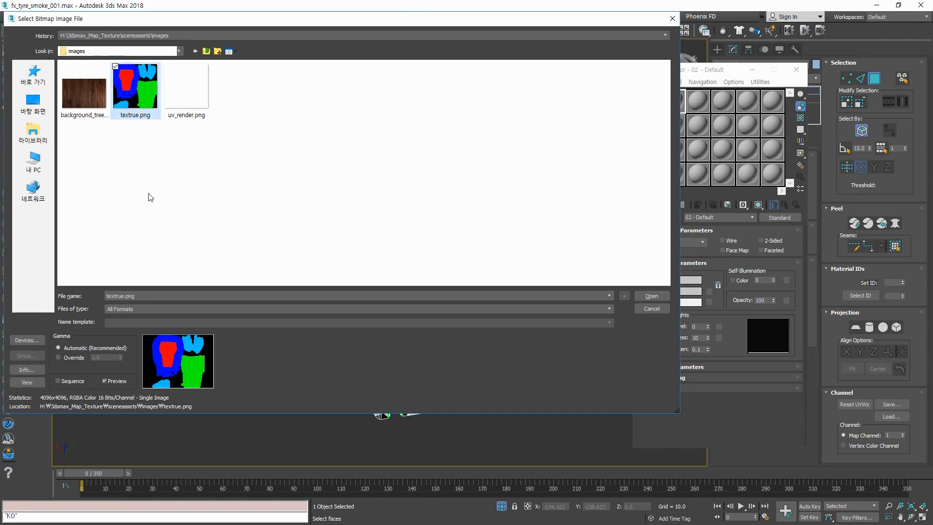
{"action": "left_click", "coordinate": [653, 297]}
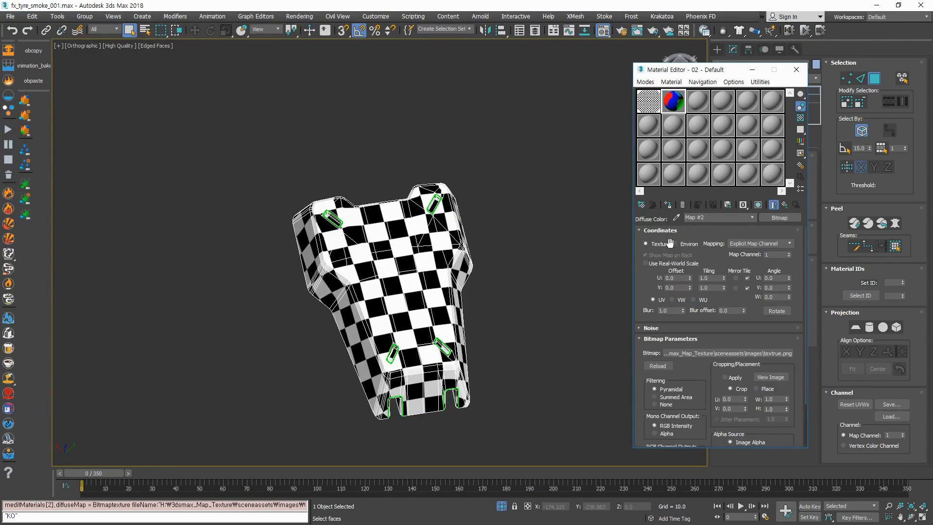
Step: Assign the textured material to the unwrapped object and show its texture in the viewport
{"action": "left_click", "coordinate": [668, 205]}
{"action": "left_click", "coordinate": [667, 206]}
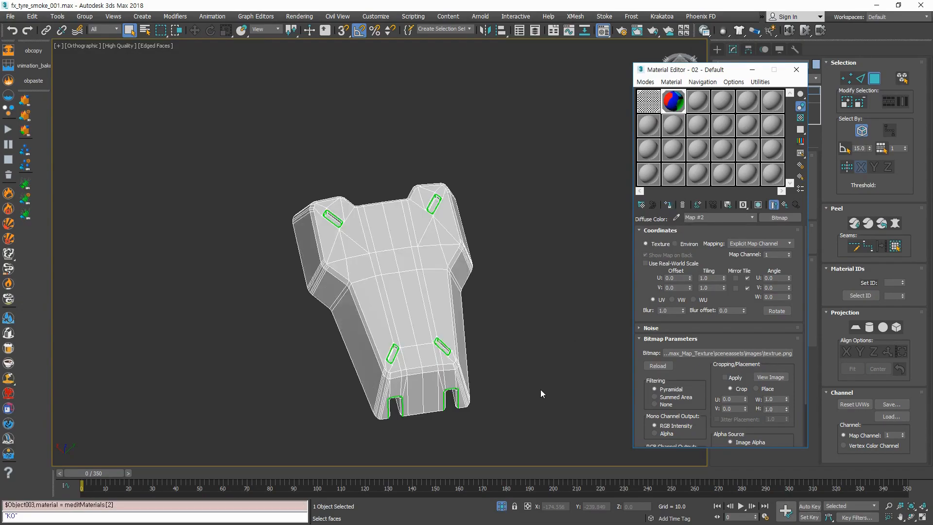
{"action": "middle_click_drag", "start_coordinate": [433, 295], "coordinate": [426, 363], "text": "alt"}
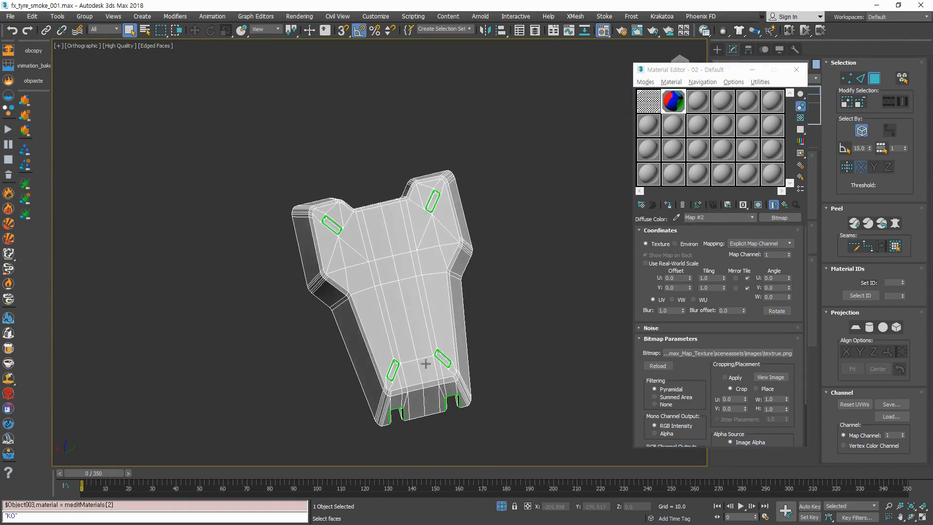
{"action": "left_click", "coordinate": [758, 205]}
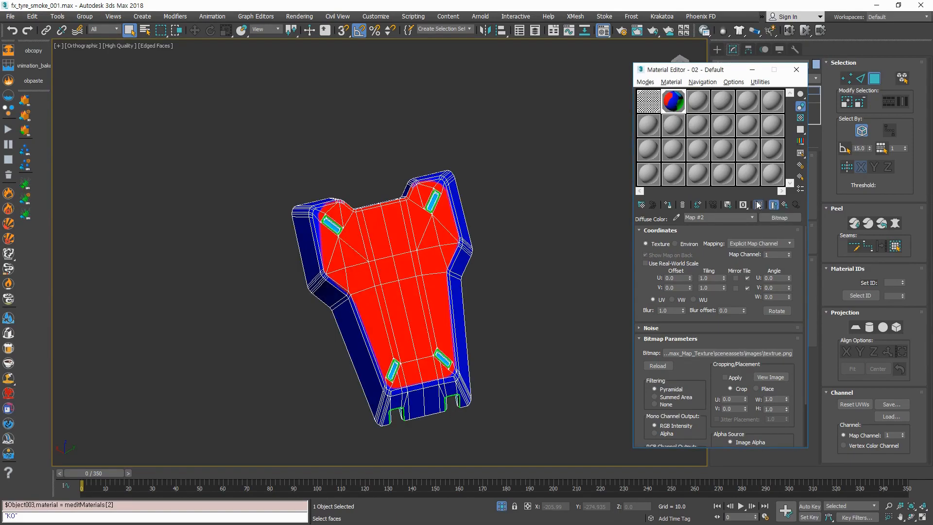
Step: Turn off the edged-faces display and examine the colour borders and recessed slots of the textured object from several angles
{"action": "middle_click_drag", "start_coordinate": [502, 346], "coordinate": [522, 286], "text": "alt"}
{"action": "scroll", "coordinate": [397, 279], "scroll_direction": "up", "scroll_amount": 4}
{"action": "middle_click_drag", "start_coordinate": [486, 331], "coordinate": [473, 365], "text": "alt"}
{"action": "key", "text": "F4"}
{"action": "scroll", "coordinate": [475, 368], "scroll_direction": "down", "scroll_amount": 4}
{"action": "middle_click_drag", "start_coordinate": [489, 316], "coordinate": [316, 339], "text": "alt"}
{"action": "scroll", "coordinate": [388, 340], "scroll_direction": "up", "scroll_amount": 4}
{"action": "left_click_drag", "start_coordinate": [0, 0], "coordinate": [0, 0]}
{"action": "scroll", "coordinate": [389, 340], "scroll_direction": "up", "scroll_amount": 4}
{"action": "middle_click_drag", "start_coordinate": [413, 330], "coordinate": [618, 291], "text": "alt"}
{"action": "middle_click_drag", "start_coordinate": [494, 297], "coordinate": [494, 265], "text": "alt"}
{"action": "scroll", "coordinate": [496, 288], "scroll_direction": "down", "scroll_amount": 4}
{"action": "middle_click_drag", "start_coordinate": [515, 297], "coordinate": [569, 257], "text": "alt"}
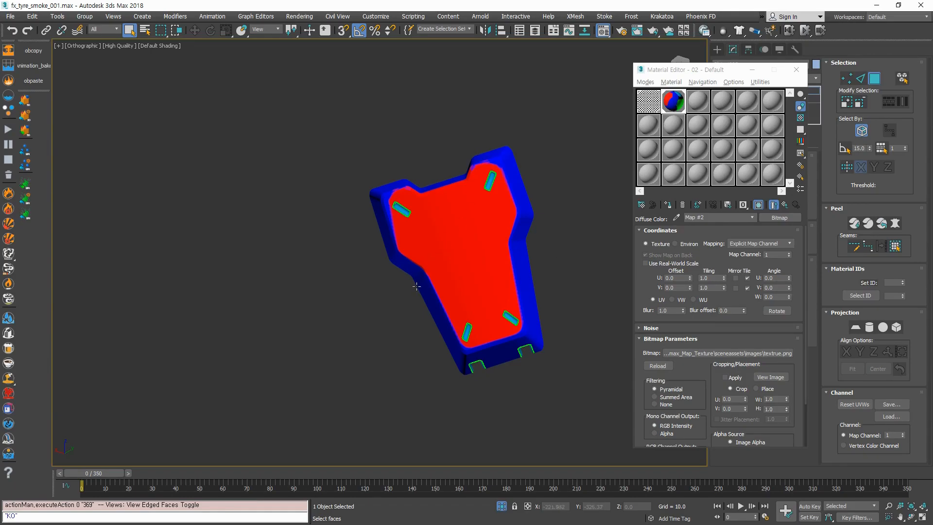
{"action": "middle_click_drag", "start_coordinate": [525, 317], "coordinate": [447, 311], "text": "alt"}
{"action": "scroll", "coordinate": [424, 184], "scroll_direction": "up", "scroll_amount": 6}
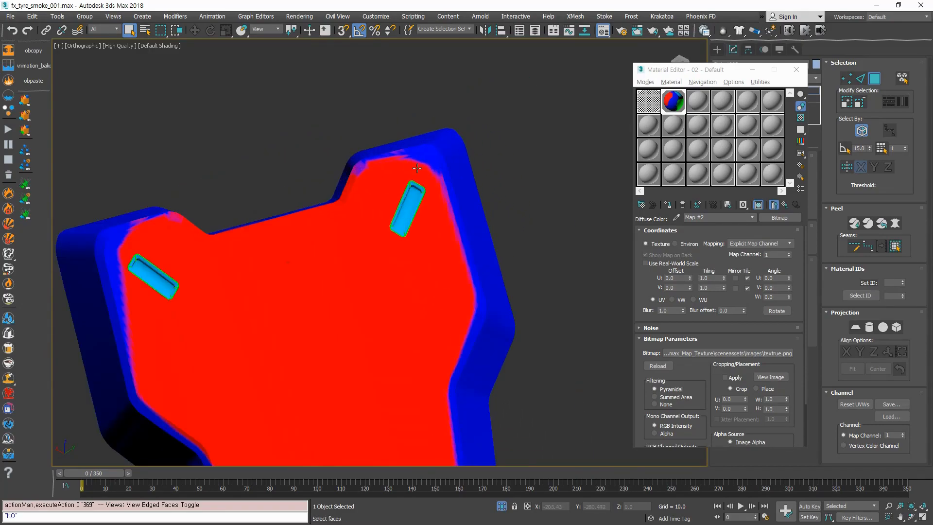
{"action": "middle_click_drag", "start_coordinate": [423, 184], "coordinate": [424, 192], "text": "alt"}
{"action": "scroll", "coordinate": [433, 256], "scroll_direction": "down", "scroll_amount": 5}
{"action": "middle_click_drag", "start_coordinate": [414, 291], "coordinate": [432, 171]}
Step: Select the faces beside the upper-left slot at the red and blue border, and open the UV editor in place of the Material Editor
{"action": "left_click", "coordinate": [376, 241]}
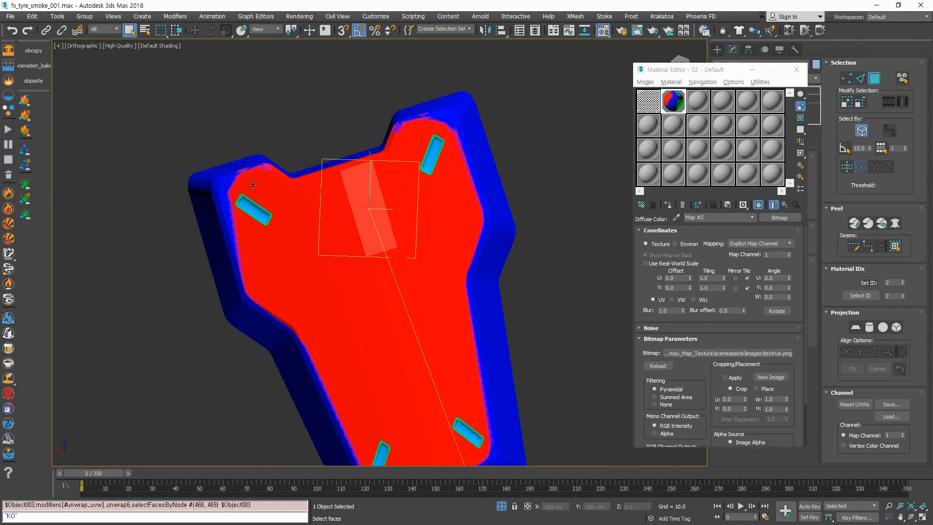
{"action": "left_click", "coordinate": [238, 182]}
{"action": "left_click", "coordinate": [218, 188]}
{"action": "left_click", "coordinate": [226, 210]}
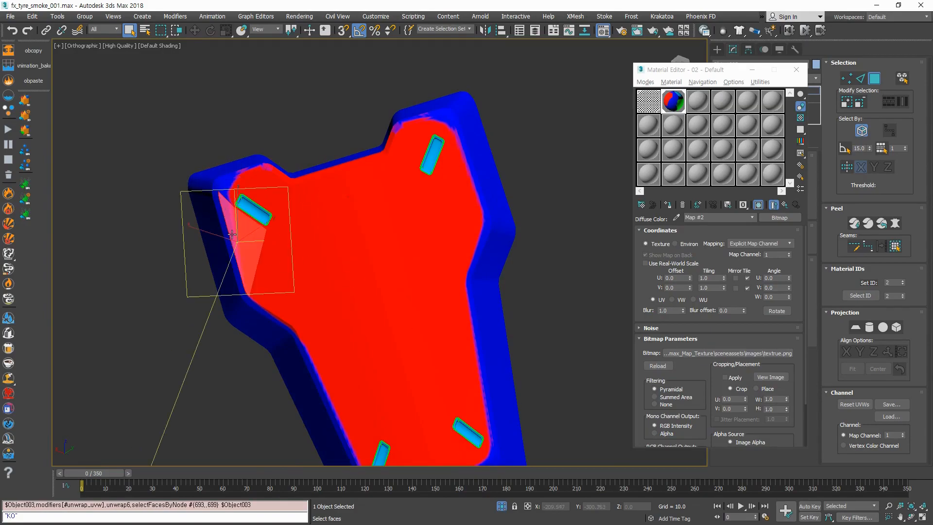
{"action": "left_click", "coordinate": [229, 191]}
{"action": "left_click", "coordinate": [240, 180]}
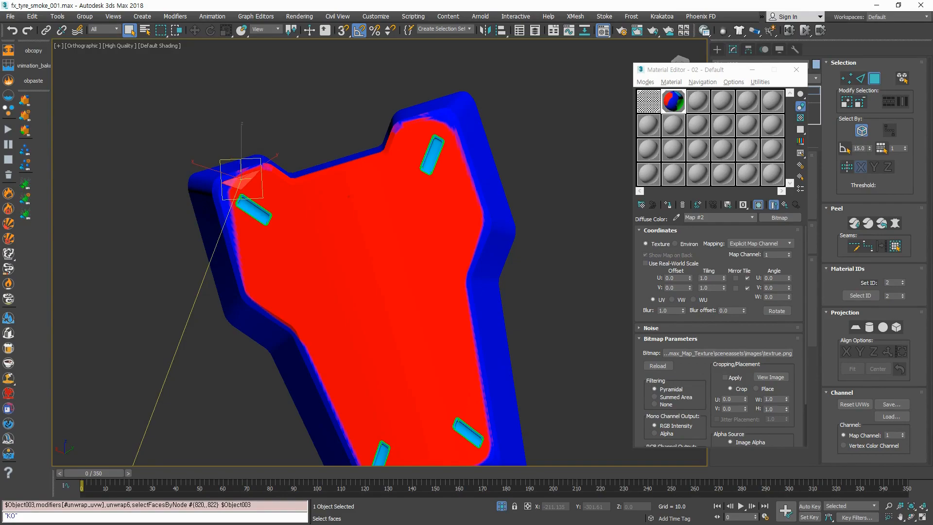
{"action": "left_click", "coordinate": [796, 69]}
{"action": "left_click", "coordinate": [764, 169]}
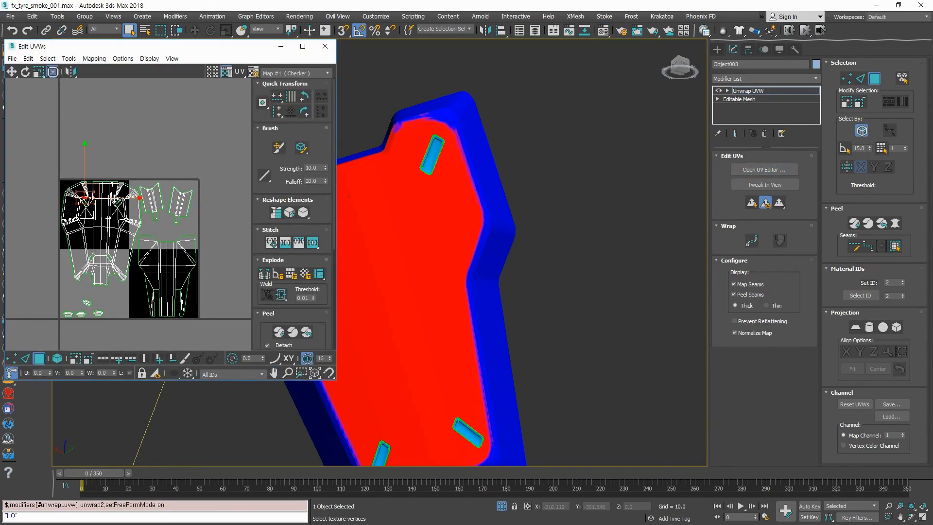
Step: Move a UV vertex near the upper-left slot about 0.0009 in the negative U direction and check the colour border on the model
{"action": "scroll", "coordinate": [171, 209], "scroll_direction": "up", "scroll_amount": 10}
{"action": "scroll", "coordinate": [171, 212], "scroll_direction": "down", "scroll_amount": 6}
{"action": "key", "text": "1"}
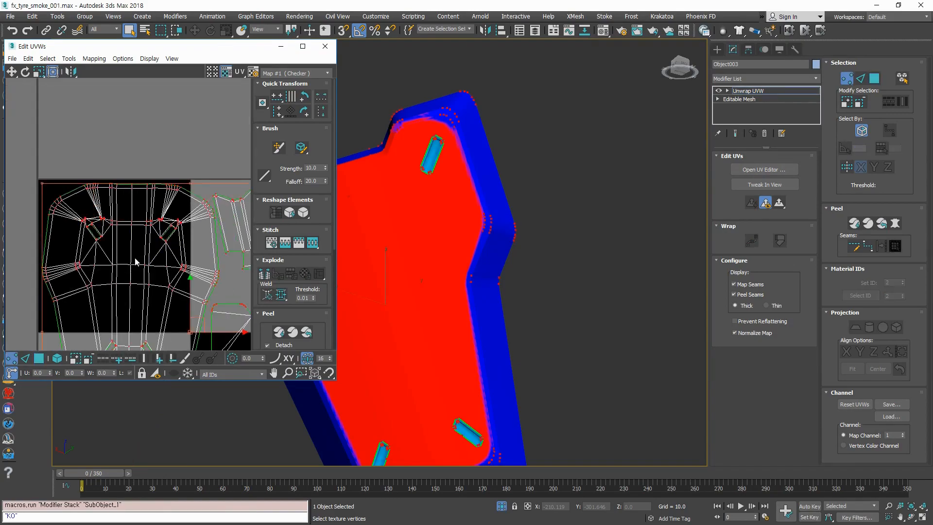
{"action": "scroll", "coordinate": [97, 231], "scroll_direction": "up", "scroll_amount": 8}
{"action": "scroll", "coordinate": [134, 298], "scroll_direction": "up", "scroll_amount": 4}
{"action": "middle_click_drag", "start_coordinate": [166, 296], "coordinate": [164, 204]}
{"action": "left_click", "coordinate": [163, 168]}
{"action": "left_click_drag", "start_coordinate": [162, 169], "coordinate": [158, 168]}
{"action": "middle_click_drag", "start_coordinate": [445, 321], "coordinate": [527, 292]}
{"action": "middle_click_drag", "start_coordinate": [488, 254], "coordinate": [635, 282]}
{"action": "scroll", "coordinate": [463, 189], "scroll_direction": "up", "scroll_amount": 5}
{"action": "left_click", "coordinate": [190, 225]}
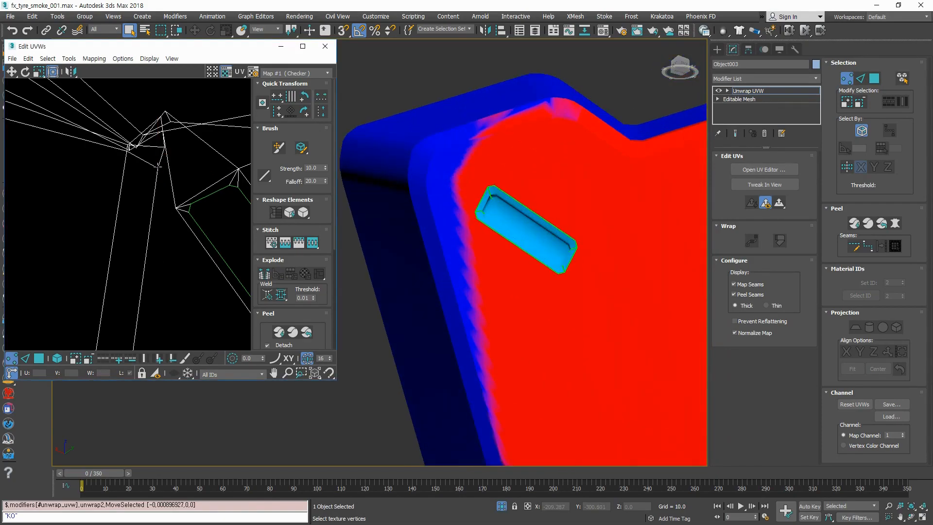
{"action": "scroll", "coordinate": [206, 270], "scroll_direction": "down", "scroll_amount": 7}
{"action": "middle_click_drag", "start_coordinate": [203, 272], "coordinate": [184, 230]}
{"action": "scroll", "coordinate": [191, 229], "scroll_direction": "up", "scroll_amount": 3}
{"action": "left_click", "coordinate": [292, 73]}
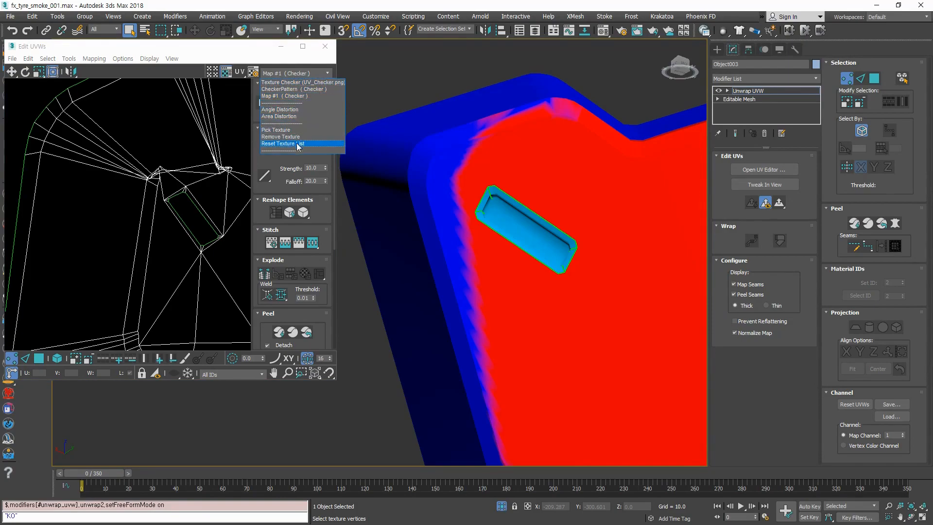
{"action": "left_click", "coordinate": [277, 129]}
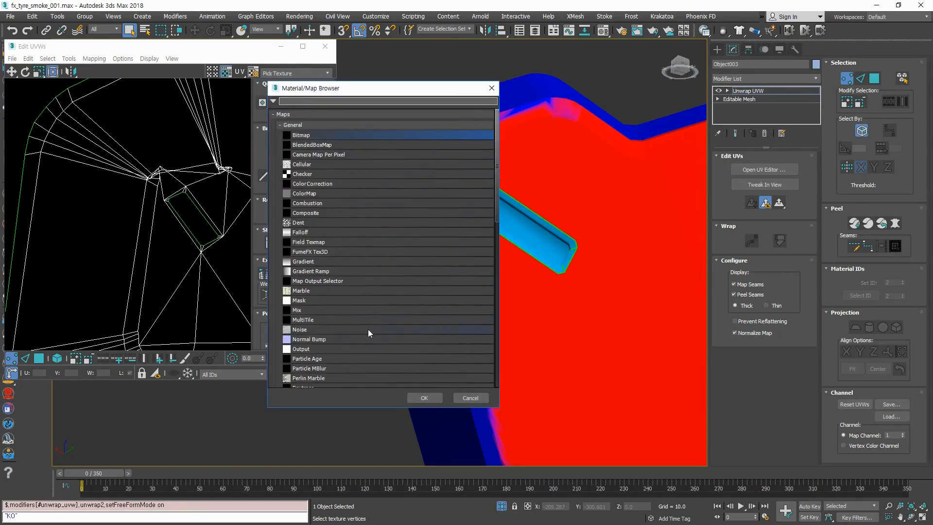
{"action": "left_click", "coordinate": [465, 400]}
Step: Check the unwrap display options and turn on the multi-tile display in the UV editor
{"action": "left_click", "coordinate": [252, 72]}
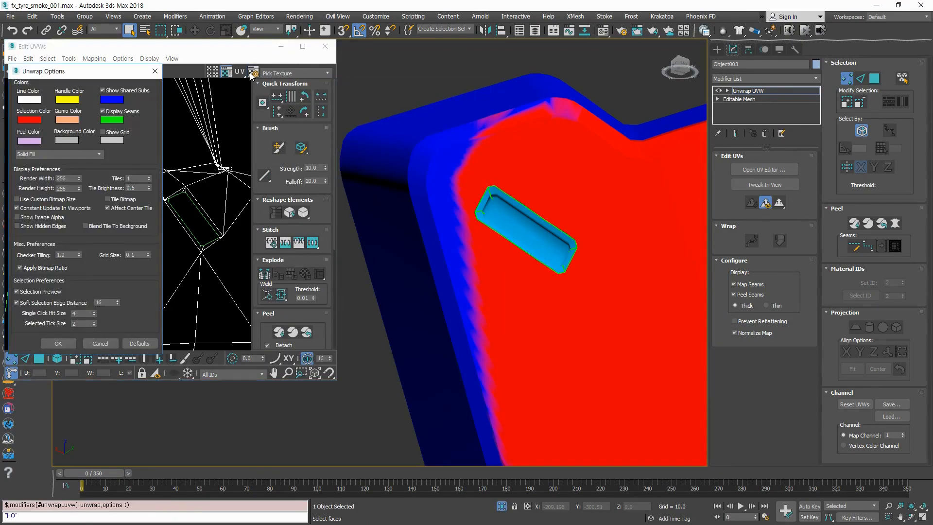
{"action": "left_click", "coordinate": [155, 71]}
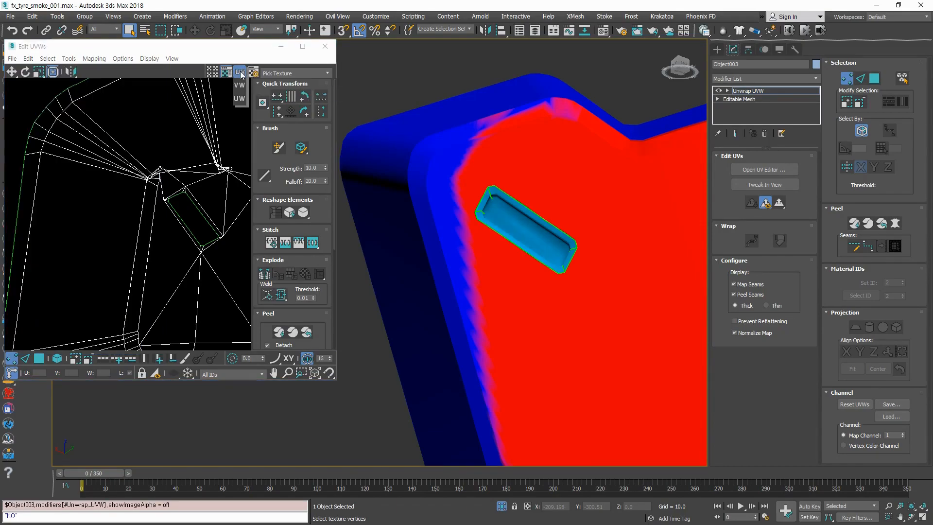
{"action": "left_click", "coordinate": [214, 72]}
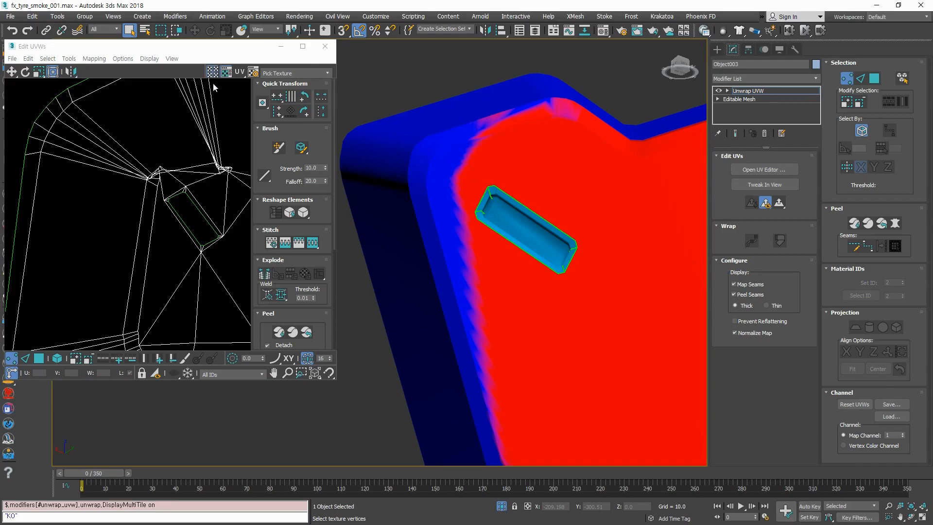
Step: Turn on the map display in the UV editor and show the textrue.png texture behind the UVs
{"action": "left_click", "coordinate": [227, 73]}
{"action": "left_click", "coordinate": [280, 73]}
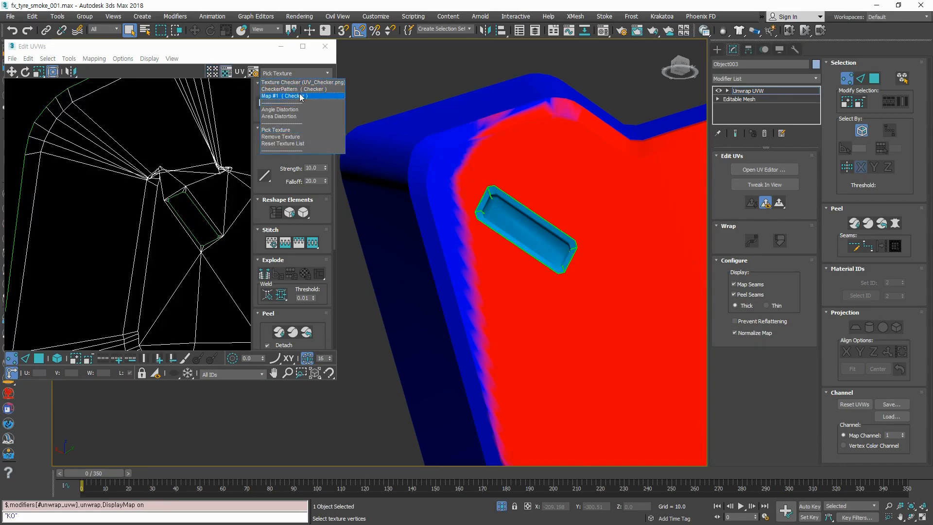
{"action": "left_click", "coordinate": [291, 139]}
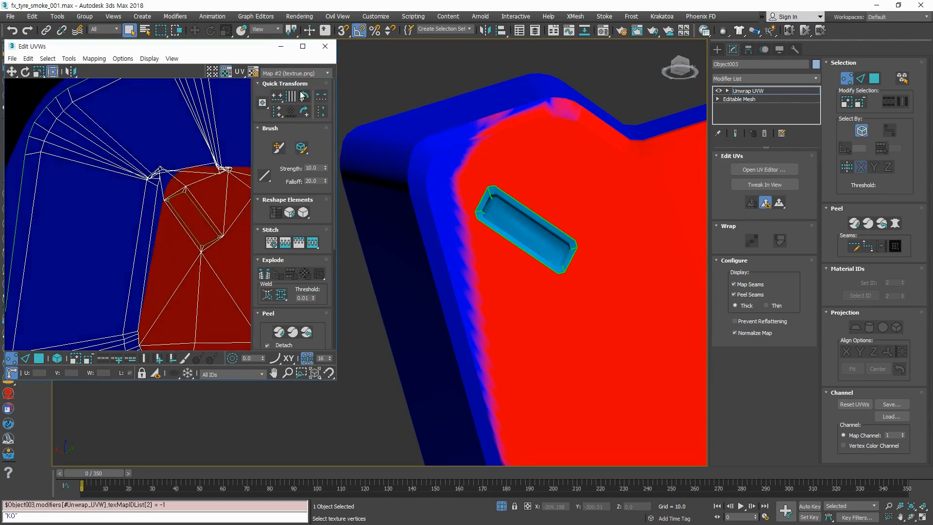
{"action": "middle_click_drag", "start_coordinate": [188, 252], "coordinate": [177, 252]}
{"action": "scroll", "coordinate": [118, 197], "scroll_direction": "up", "scroll_amount": 5}
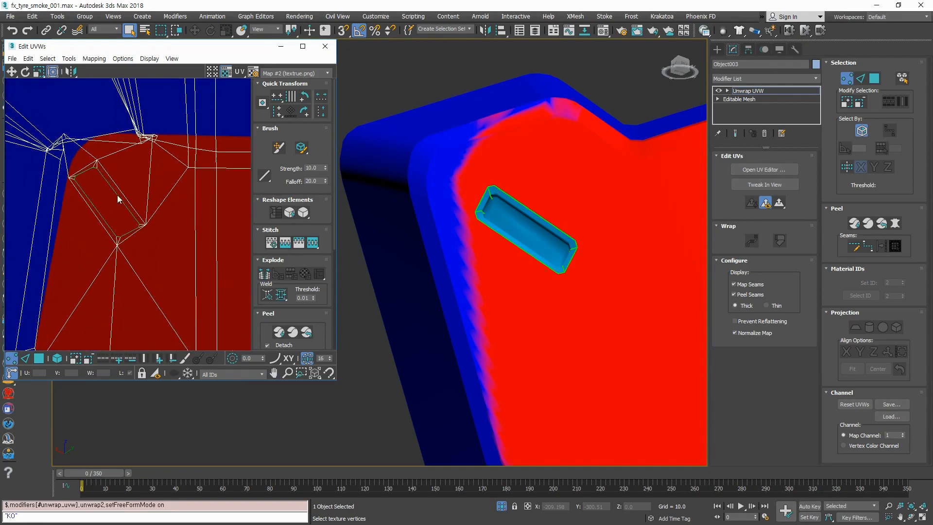
Step: Move the UV vertices at the upper-left slot's outer corner about 0.0037 in U and -0.0013 in V
{"action": "scroll", "coordinate": [156, 203], "scroll_direction": "up", "scroll_amount": 4}
{"action": "left_click", "coordinate": [110, 183]}
{"action": "key", "text": "ctrl+z"}
{"action": "left_click_drag", "start_coordinate": [124, 162], "coordinate": [137, 166]}
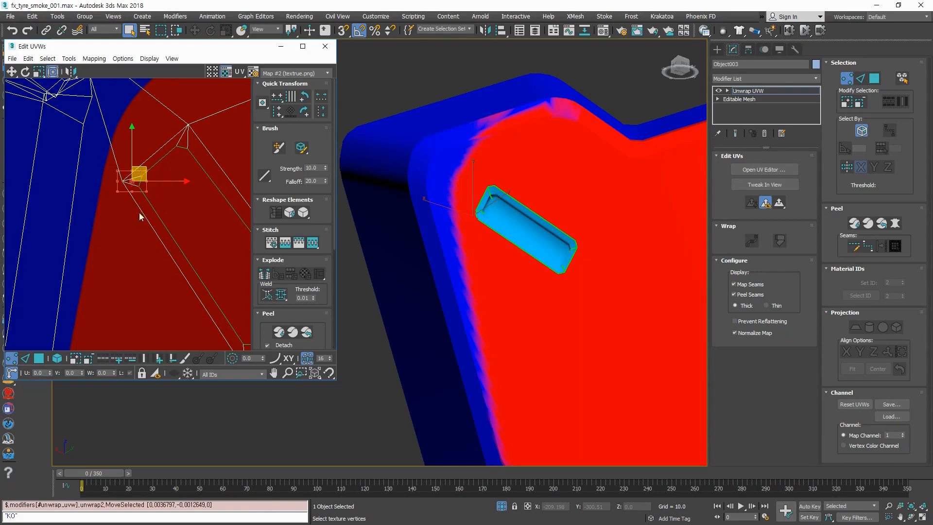
{"action": "scroll", "coordinate": [110, 202], "scroll_direction": "down", "scroll_amount": 4}
{"action": "scroll", "coordinate": [145, 187], "scroll_direction": "up", "scroll_amount": 4}
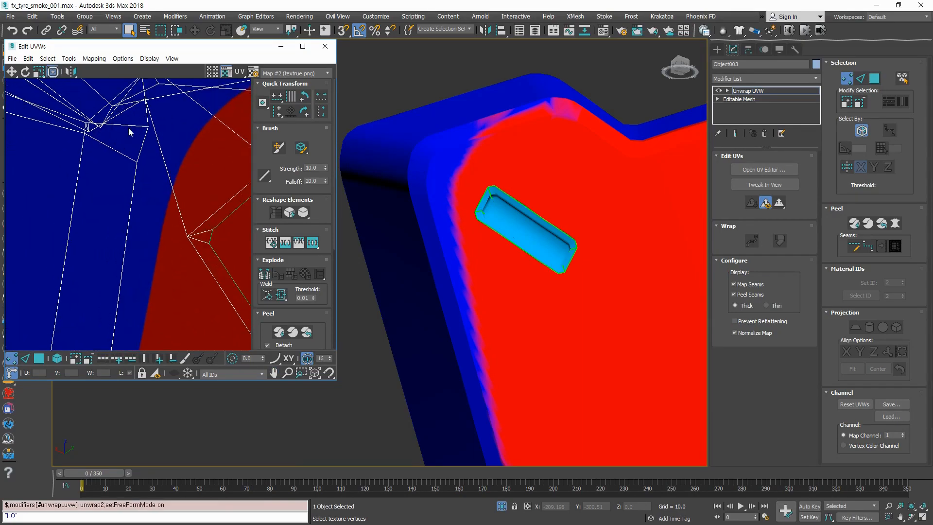
Step: Move the UV vertices beside the upper-left slot onto the left side of the red and blue border
{"action": "left_click", "coordinate": [158, 221]}
{"action": "left_click_drag", "start_coordinate": [160, 225], "coordinate": [161, 234]}
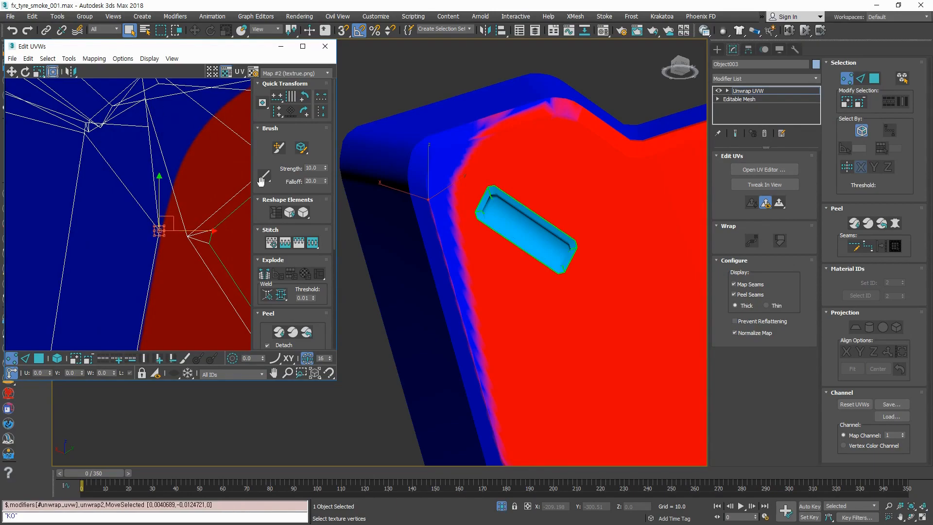
{"action": "left_click_drag", "start_coordinate": [146, 100], "coordinate": [156, 251]}
{"action": "left_click_drag", "start_coordinate": [170, 200], "coordinate": [168, 208]}
{"action": "left_click_drag", "start_coordinate": [189, 145], "coordinate": [167, 209]}
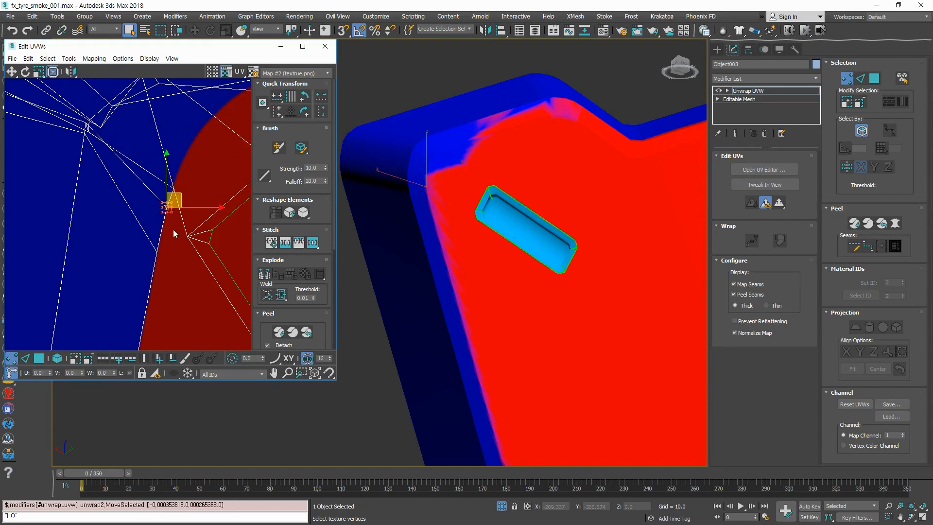
Step: Place more UV vertices along the curved red and blue border outside the upper-left slot
{"action": "middle_click_drag", "start_coordinate": [203, 177], "coordinate": [169, 241]}
{"action": "left_click_drag", "start_coordinate": [108, 141], "coordinate": [138, 251]}
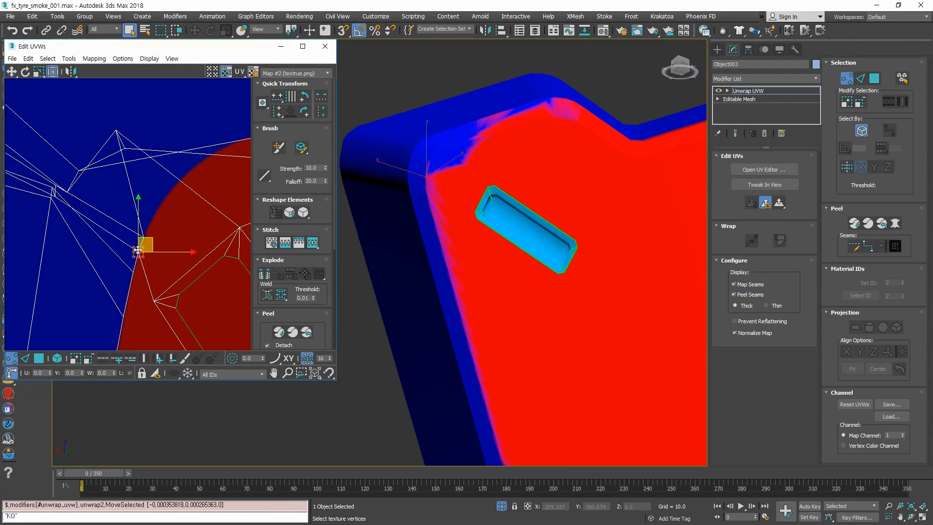
{"action": "left_click", "coordinate": [154, 209]}
{"action": "left_click_drag", "start_coordinate": [154, 211], "coordinate": [176, 184]}
Step: Spread apart the bunched UV vertices in the blue area outside the upper-left rounded corner
{"action": "scroll", "coordinate": [183, 168], "scroll_direction": "down", "scroll_amount": 3}
{"action": "middle_click_drag", "start_coordinate": [183, 168], "coordinate": [65, 217]}
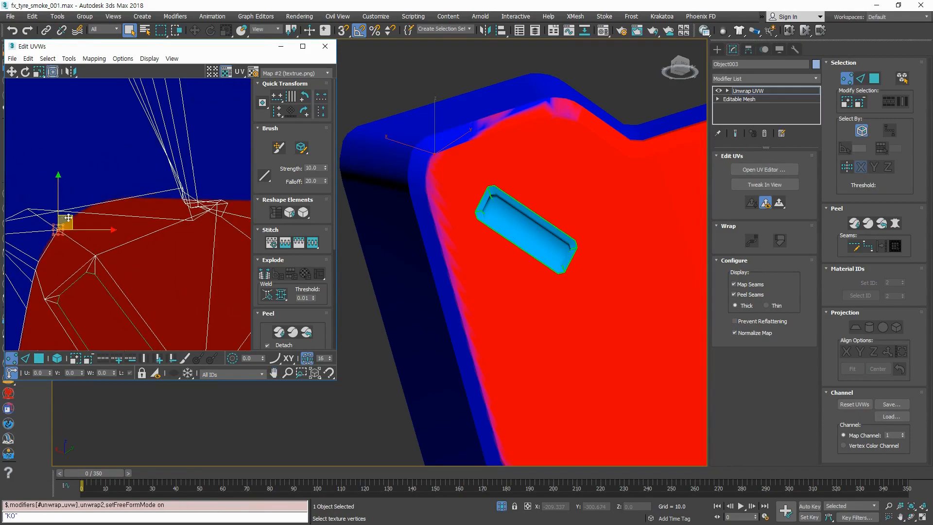
{"action": "scroll", "coordinate": [153, 240], "scroll_direction": "down", "scroll_amount": 4}
{"action": "scroll", "coordinate": [160, 275], "scroll_direction": "up", "scroll_amount": 3}
{"action": "scroll", "coordinate": [185, 228], "scroll_direction": "up", "scroll_amount": 3}
{"action": "scroll", "coordinate": [178, 227], "scroll_direction": "down", "scroll_amount": 3}
{"action": "middle_click_drag", "start_coordinate": [142, 237], "coordinate": [187, 194]}
{"action": "scroll", "coordinate": [89, 198], "scroll_direction": "up", "scroll_amount": 3}
{"action": "scroll", "coordinate": [105, 220], "scroll_direction": "down", "scroll_amount": 3}
{"action": "middle_click_drag", "start_coordinate": [117, 335], "coordinate": [121, 161]}
{"action": "scroll", "coordinate": [159, 110], "scroll_direction": "up", "scroll_amount": 3}
{"action": "scroll", "coordinate": [159, 111], "scroll_direction": "down", "scroll_amount": 3}
{"action": "scroll", "coordinate": [121, 161], "scroll_direction": "up", "scroll_amount": 3}
{"action": "scroll", "coordinate": [121, 162], "scroll_direction": "up", "scroll_amount": 3}
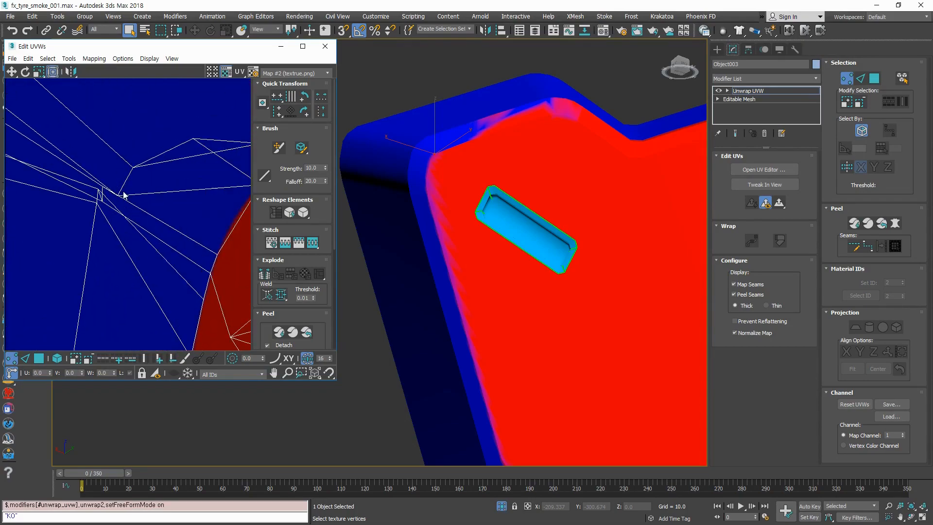
{"action": "left_click_drag", "start_coordinate": [120, 194], "coordinate": [103, 224]}
{"action": "left_click", "coordinate": [99, 195]}
{"action": "left_click", "coordinate": [107, 211]}
{"action": "middle_click_drag", "start_coordinate": [175, 163], "coordinate": [95, 239]}
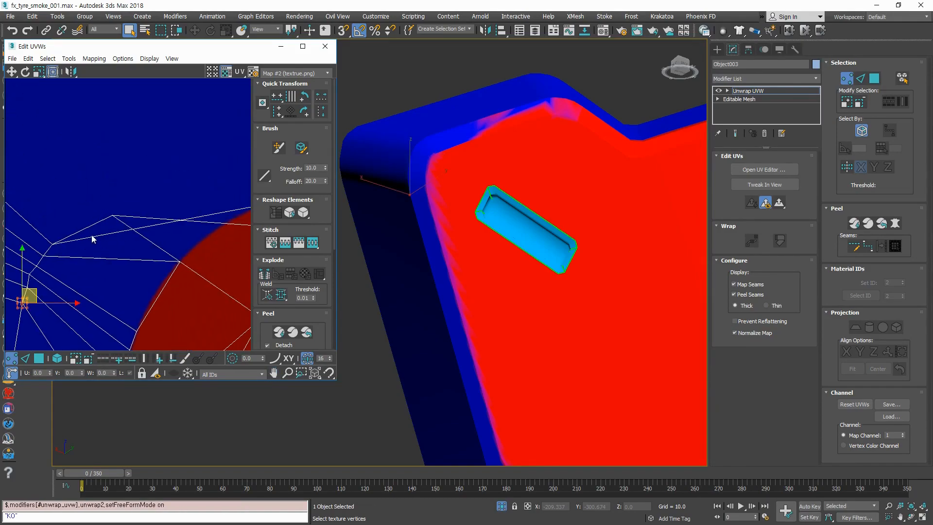
Step: Move an outer UV vertex farther into the blue area and place two inner ones on the curved colour border
{"action": "left_click_drag", "start_coordinate": [54, 244], "coordinate": [108, 182]}
{"action": "left_click_drag", "start_coordinate": [179, 262], "coordinate": [91, 240]}
{"action": "scroll", "coordinate": [116, 239], "scroll_direction": "down", "scroll_amount": 3}
{"action": "middle_click_drag", "start_coordinate": [121, 240], "coordinate": [125, 202]}
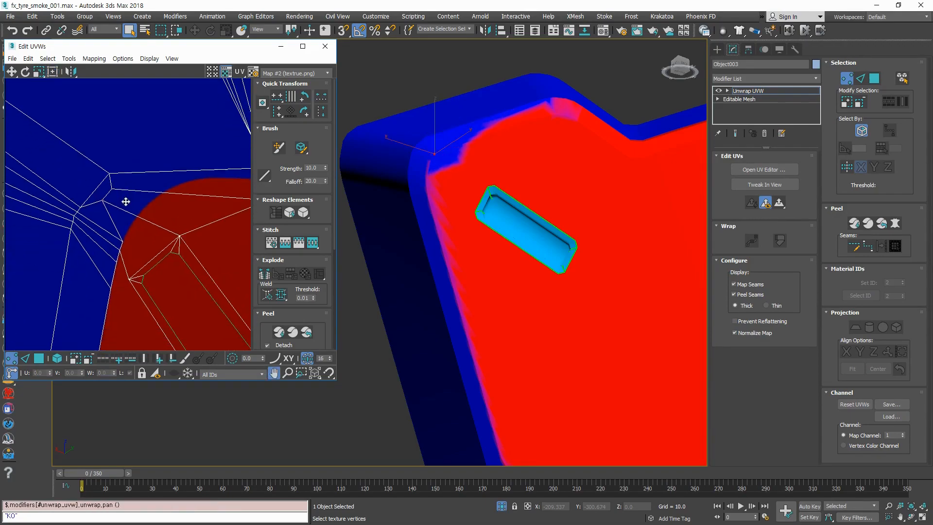
{"action": "scroll", "coordinate": [100, 199], "scroll_direction": "up", "scroll_amount": 2}
{"action": "left_click_drag", "start_coordinate": [106, 187], "coordinate": [145, 237]}
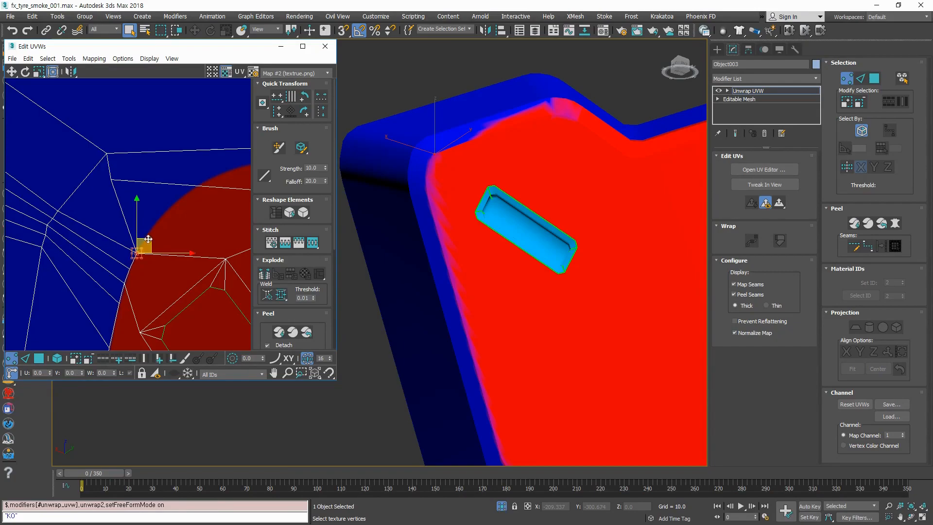
{"action": "left_click_drag", "start_coordinate": [112, 180], "coordinate": [157, 216]}
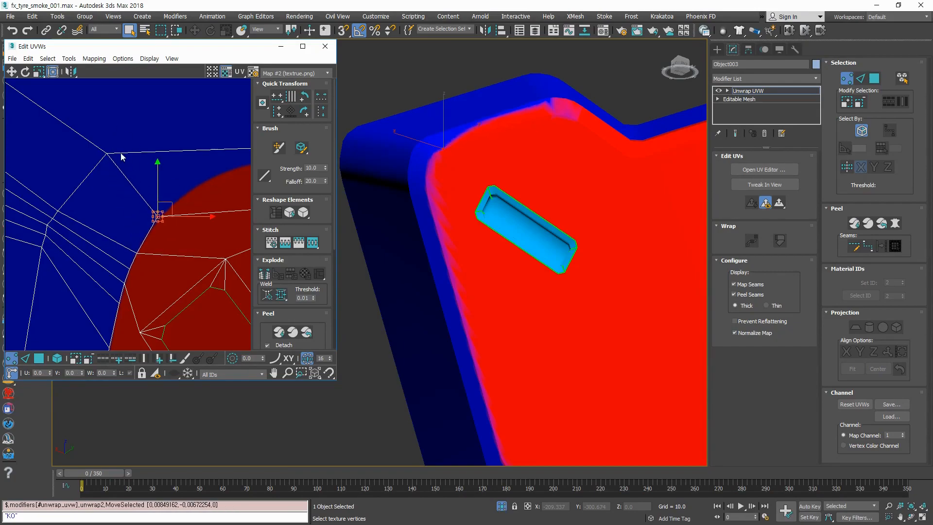
Step: Place a UV vertex on the upper end of the curved colour border and move an outer one into the blue area above it
{"action": "scroll", "coordinate": [132, 179], "scroll_direction": "down", "scroll_amount": 2}
{"action": "middle_click_drag", "start_coordinate": [190, 194], "coordinate": [150, 224]}
{"action": "scroll", "coordinate": [202, 214], "scroll_direction": "up", "scroll_amount": 1}
{"action": "left_click_drag", "start_coordinate": [72, 232], "coordinate": [114, 206]}
{"action": "scroll", "coordinate": [126, 215], "scroll_direction": "up", "scroll_amount": 1}
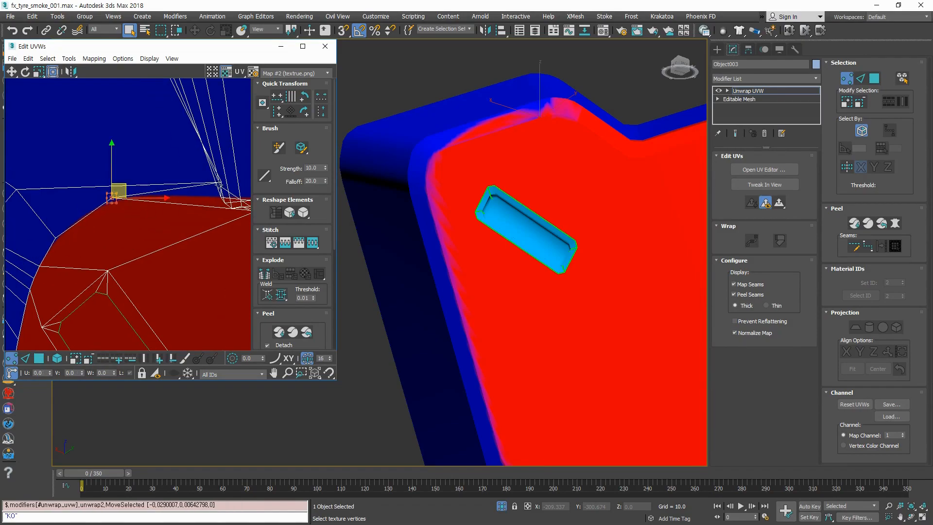
{"action": "left_click_drag", "start_coordinate": [221, 182], "coordinate": [92, 164]}
{"action": "left_click_drag", "start_coordinate": [111, 199], "coordinate": [112, 199]}
{"action": "middle_click_drag", "start_coordinate": [111, 200], "coordinate": [54, 211]}
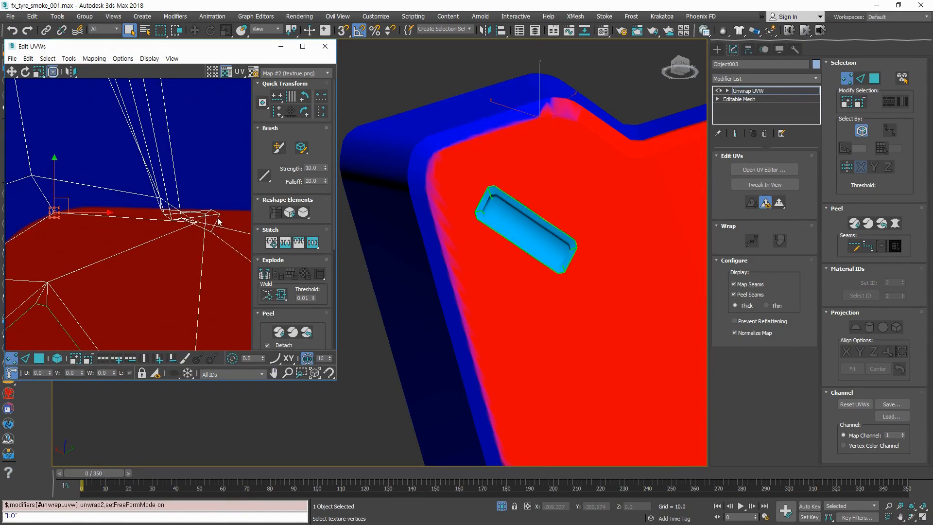
Step: Separate the clustered UV vertices past the curve, placing inner ones along the red edge and outer ones in the blue area
{"action": "left_click_drag", "start_coordinate": [163, 201], "coordinate": [103, 168]}
{"action": "left_click_drag", "start_coordinate": [196, 222], "coordinate": [106, 204]}
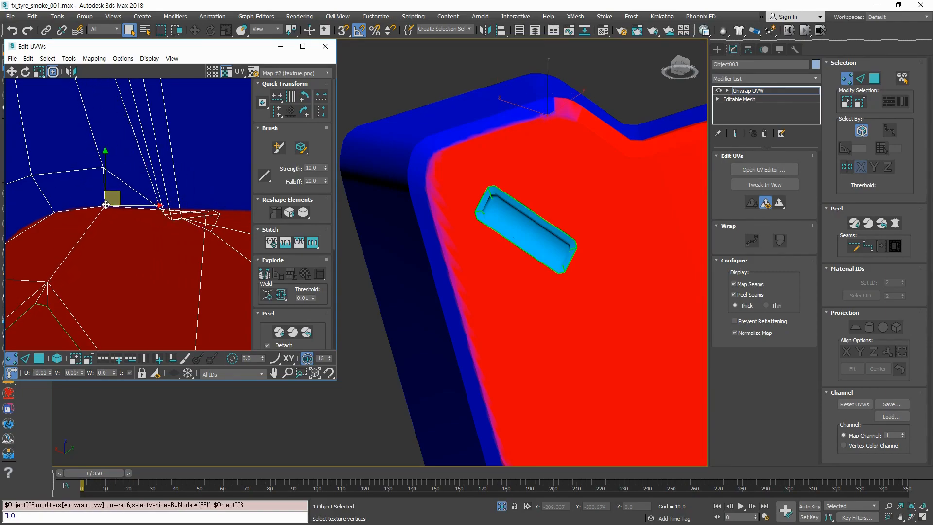
{"action": "middle_click_drag", "start_coordinate": [142, 224], "coordinate": [91, 247]}
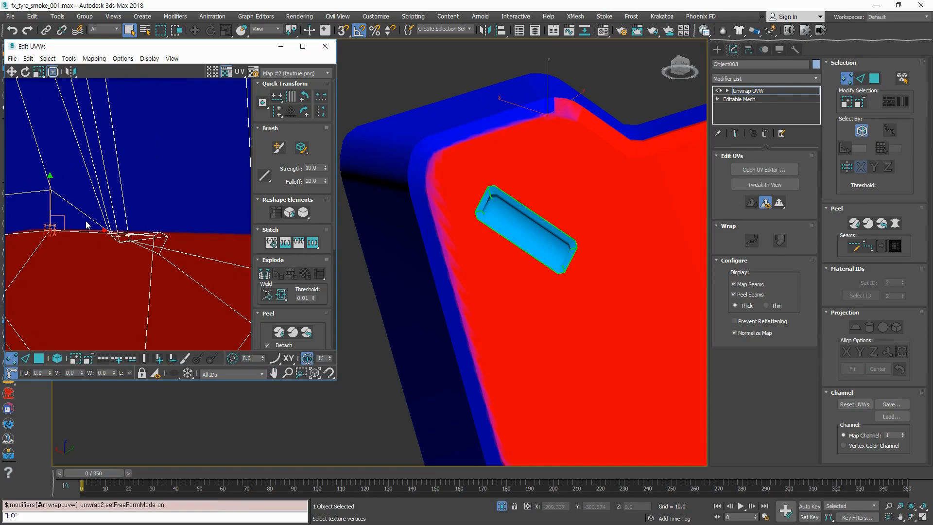
{"action": "left_click_drag", "start_coordinate": [116, 239], "coordinate": [95, 185]}
{"action": "left_click_drag", "start_coordinate": [122, 229], "coordinate": [118, 184]}
{"action": "left_click_drag", "start_coordinate": [160, 231], "coordinate": [164, 184]}
{"action": "left_click_drag", "start_coordinate": [152, 234], "coordinate": [99, 229]}
Step: Move the overlapping UV vertex near the notch's left corner up into the blue area above the colour border
{"action": "scroll", "coordinate": [171, 252], "scroll_direction": "down", "scroll_amount": 5}
{"action": "middle_click_drag", "start_coordinate": [171, 252], "coordinate": [210, 272]}
{"action": "scroll", "coordinate": [118, 239], "scroll_direction": "up", "scroll_amount": 3}
{"action": "scroll", "coordinate": [124, 255], "scroll_direction": "up", "scroll_amount": 1}
{"action": "left_click", "coordinate": [124, 256]}
{"action": "scroll", "coordinate": [118, 254], "scroll_direction": "up", "scroll_amount": 2}
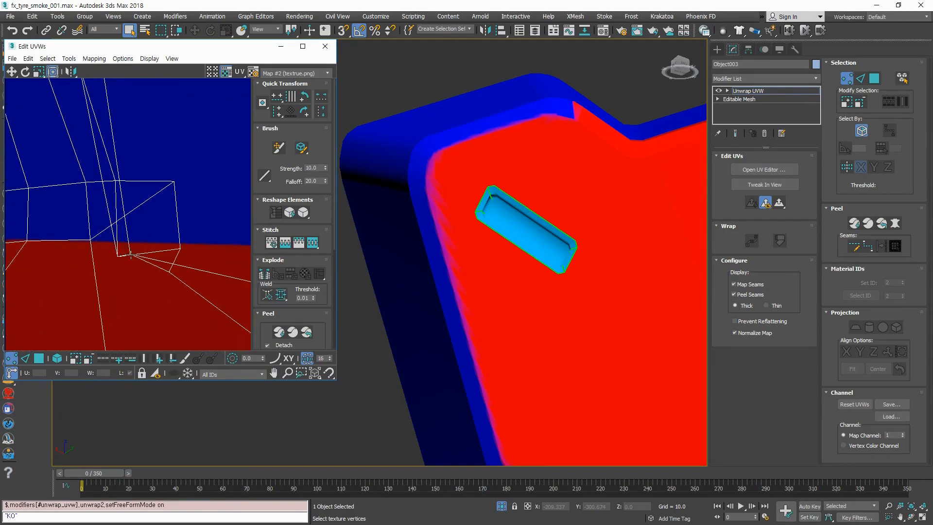
{"action": "left_click_drag", "start_coordinate": [119, 257], "coordinate": [191, 226]}
{"action": "scroll", "coordinate": [179, 243], "scroll_direction": "down", "scroll_amount": 2}
{"action": "scroll", "coordinate": [160, 238], "scroll_direction": "up", "scroll_amount": 2}
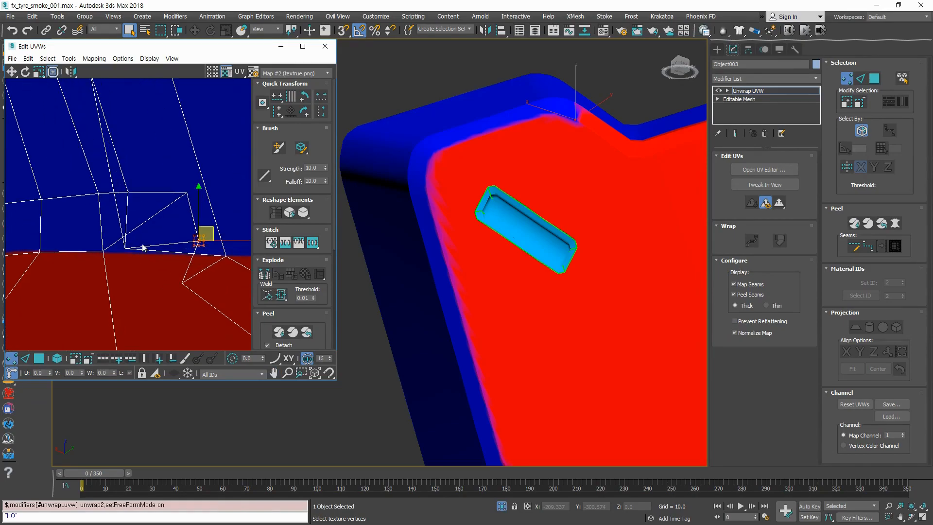
Step: Untangle the remaining UV vertices near the notch's left corner and arrange them along the red and blue border
{"action": "left_click_drag", "start_coordinate": [126, 249], "coordinate": [162, 224]}
{"action": "left_click_drag", "start_coordinate": [186, 194], "coordinate": [165, 192]}
{"action": "left_click_drag", "start_coordinate": [198, 241], "coordinate": [167, 253]}
{"action": "middle_click_drag", "start_coordinate": [201, 274], "coordinate": [156, 296]}
{"action": "left_click_drag", "start_coordinate": [176, 280], "coordinate": [178, 219]}
{"action": "left_click_drag", "start_coordinate": [137, 302], "coordinate": [182, 274]}
Step: Examine the colour border around both slots and the notch on the model and in the UV layout
{"action": "scroll", "coordinate": [474, 270], "scroll_direction": "down", "scroll_amount": 5}
{"action": "scroll", "coordinate": [209, 313], "scroll_direction": "down", "scroll_amount": 5}
{"action": "middle_click_drag", "start_coordinate": [214, 312], "coordinate": [139, 225]}
{"action": "scroll", "coordinate": [146, 237], "scroll_direction": "down", "scroll_amount": 5}
{"action": "scroll", "coordinate": [148, 238], "scroll_direction": "up", "scroll_amount": 4}
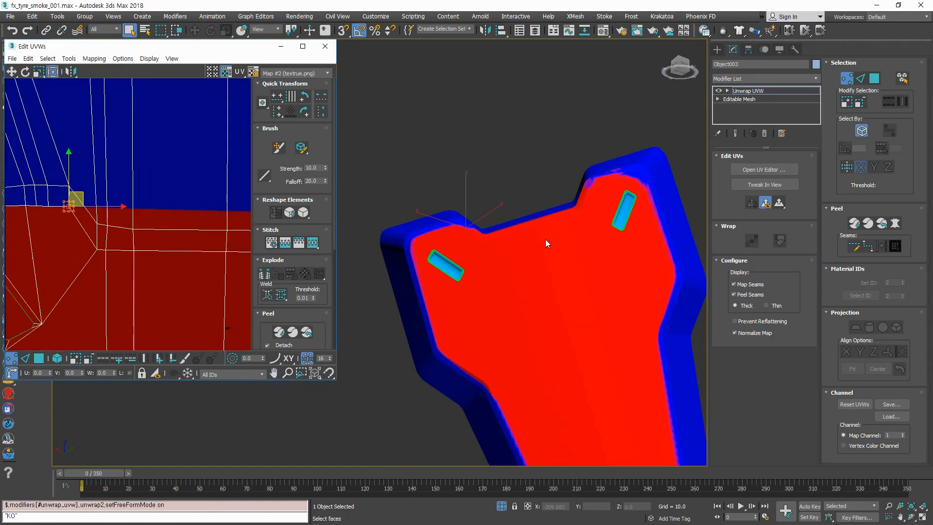
{"action": "scroll", "coordinate": [480, 239], "scroll_direction": "up", "scroll_amount": 5}
{"action": "scroll", "coordinate": [443, 250], "scroll_direction": "down", "scroll_amount": 5}
{"action": "scroll", "coordinate": [149, 237], "scroll_direction": "up", "scroll_amount": 6}
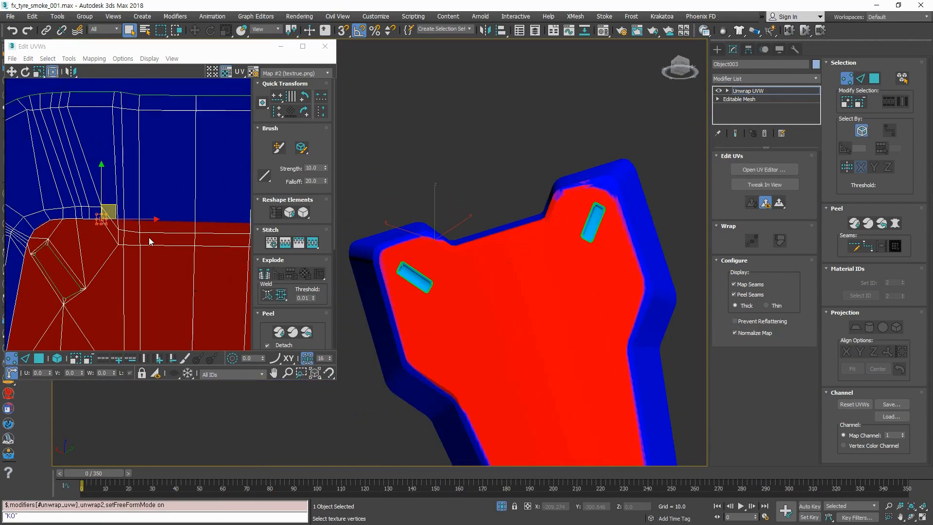
Step: Raise the UV vertices below the straight upper edge between the slots to the red and blue border
{"action": "left_click_drag", "start_coordinate": [9, 265], "coordinate": [220, 221]}
{"action": "middle_click_drag", "start_coordinate": [82, 235], "coordinate": [160, 249]}
{"action": "scroll", "coordinate": [159, 249], "scroll_direction": "up", "scroll_amount": 2}
{"action": "left_click_drag", "start_coordinate": [203, 225], "coordinate": [205, 177]}
{"action": "left_click", "coordinate": [168, 257]}
Step: Lower the pair of UV vertices near the right end of the straight upper edge slightly toward the colour border
{"action": "scroll", "coordinate": [168, 257], "scroll_direction": "down", "scroll_amount": 2}
{"action": "middle_click_drag", "start_coordinate": [167, 258], "coordinate": [63, 251]}
{"action": "scroll", "coordinate": [183, 234], "scroll_direction": "up", "scroll_amount": 4}
{"action": "middle_click_drag", "start_coordinate": [200, 261], "coordinate": [170, 263]}
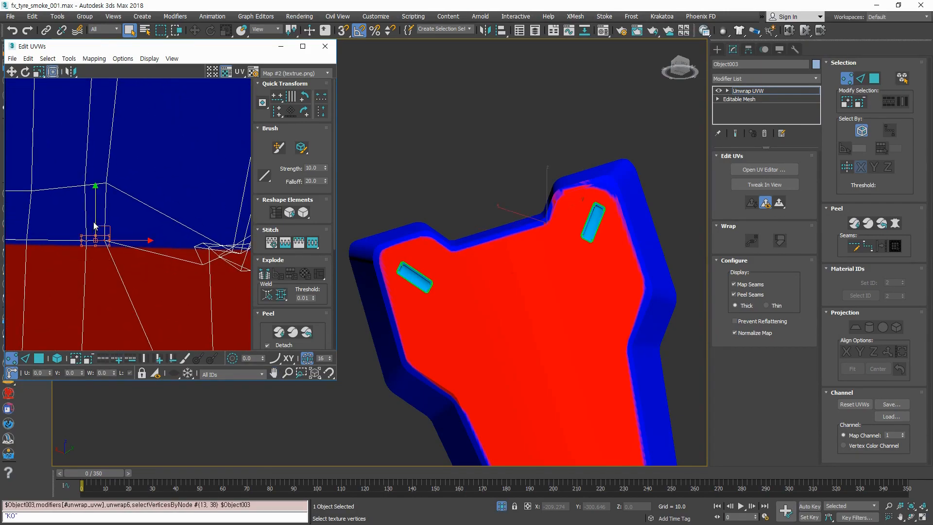
{"action": "left_click_drag", "start_coordinate": [96, 219], "coordinate": [95, 223]}
Step: Lower the neighbouring UV vertex onto the straight colour border and check the vertices farther left along it
{"action": "scroll", "coordinate": [33, 224], "scroll_direction": "down", "scroll_amount": 1}
{"action": "middle_click_drag", "start_coordinate": [33, 224], "coordinate": [142, 233]}
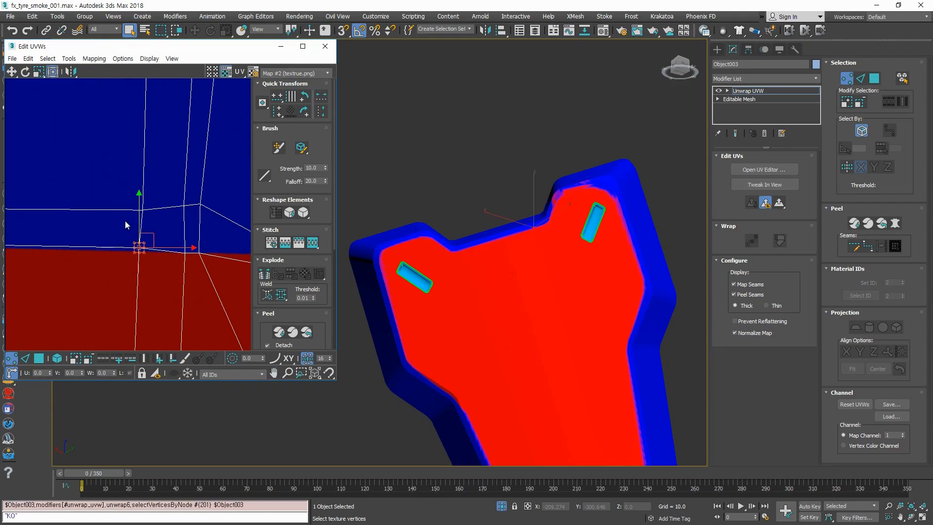
{"action": "left_click_drag", "start_coordinate": [139, 217], "coordinate": [139, 222]}
{"action": "scroll", "coordinate": [97, 246], "scroll_direction": "down", "scroll_amount": 4}
{"action": "middle_click_drag", "start_coordinate": [63, 246], "coordinate": [121, 262]}
{"action": "scroll", "coordinate": [101, 259], "scroll_direction": "up", "scroll_amount": 1}
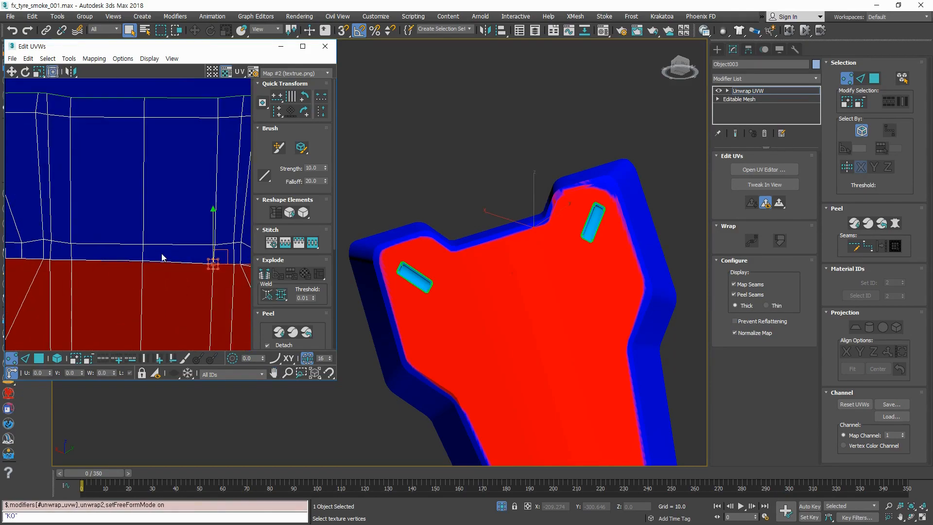
{"action": "left_click_drag", "start_coordinate": [55, 277], "coordinate": [47, 277]}
{"action": "left_click", "coordinate": [155, 299]}
Step: Try moving the upper-right slot's corner UV vertices about 0.0021 in U and V, and undo the move
{"action": "scroll", "coordinate": [170, 292], "scroll_direction": "down", "scroll_amount": 5}
{"action": "middle_click_drag", "start_coordinate": [176, 290], "coordinate": [95, 262]}
{"action": "scroll", "coordinate": [95, 260], "scroll_direction": "up", "scroll_amount": 4}
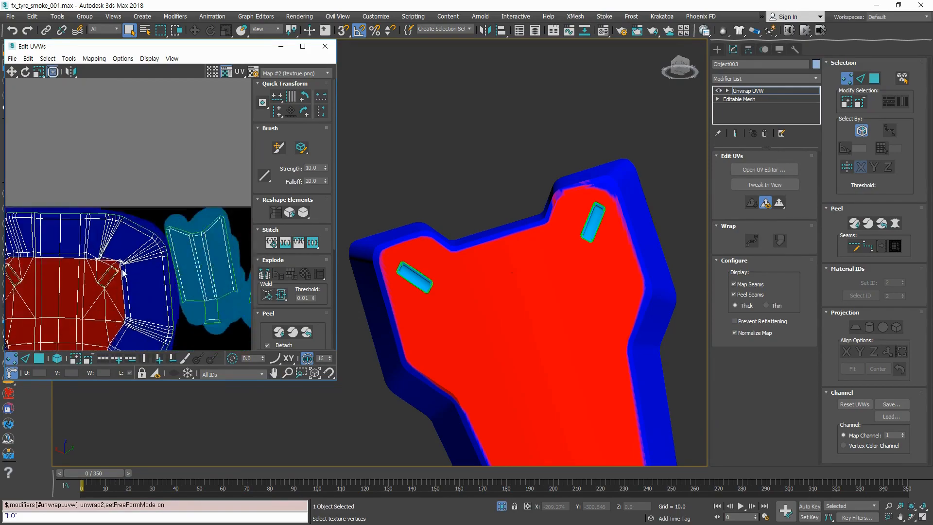
{"action": "scroll", "coordinate": [95, 262], "scroll_direction": "up", "scroll_amount": 5}
{"action": "left_click", "coordinate": [193, 262]}
{"action": "left_click_drag", "start_coordinate": [195, 263], "coordinate": [212, 253]}
{"action": "key", "text": "ctrl+z"}
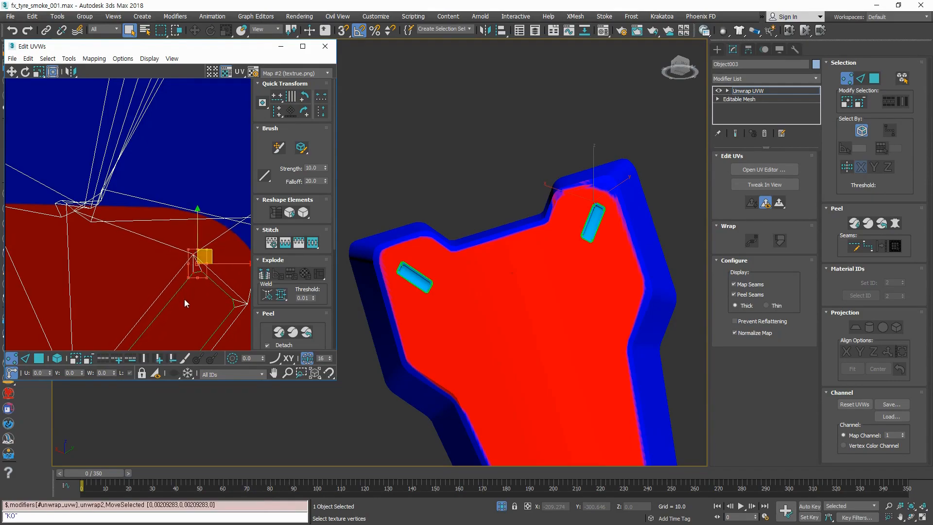
Step: Move the clustered UV vertices left of the upper-right slot about -0.0085 in U and 0.0024 in V
{"action": "scroll", "coordinate": [221, 332], "scroll_direction": "up", "scroll_amount": 1}
{"action": "middle_click_drag", "start_coordinate": [96, 268], "coordinate": [223, 337]}
{"action": "scroll", "coordinate": [161, 273], "scroll_direction": "down", "scroll_amount": 2}
{"action": "scroll", "coordinate": [160, 269], "scroll_direction": "up", "scroll_amount": 2}
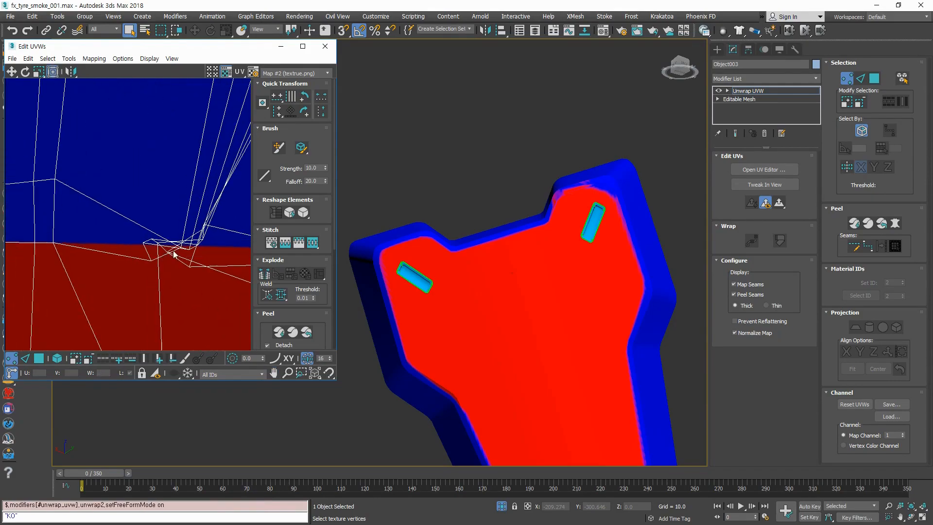
{"action": "left_click", "coordinate": [157, 256]}
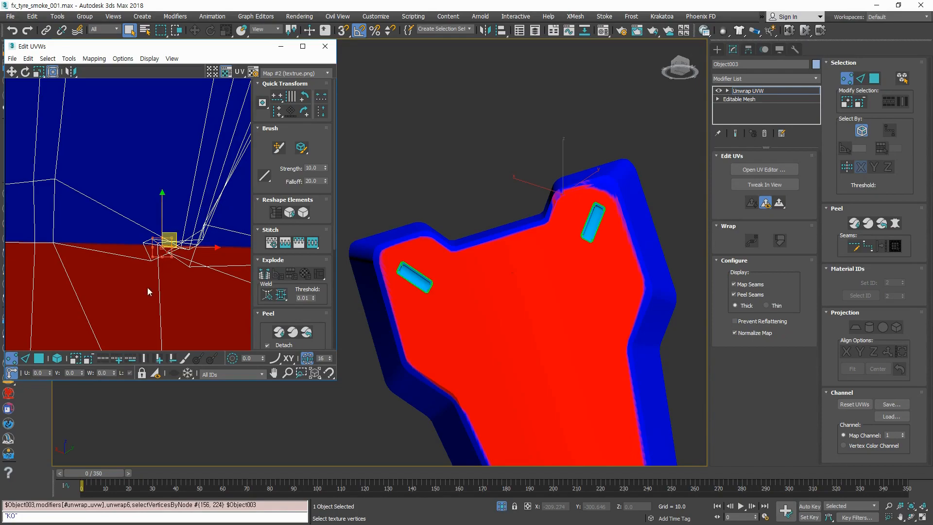
{"action": "left_click_drag", "start_coordinate": [115, 251], "coordinate": [116, 250]}
{"action": "scroll", "coordinate": [180, 277], "scroll_direction": "down", "scroll_amount": 5}
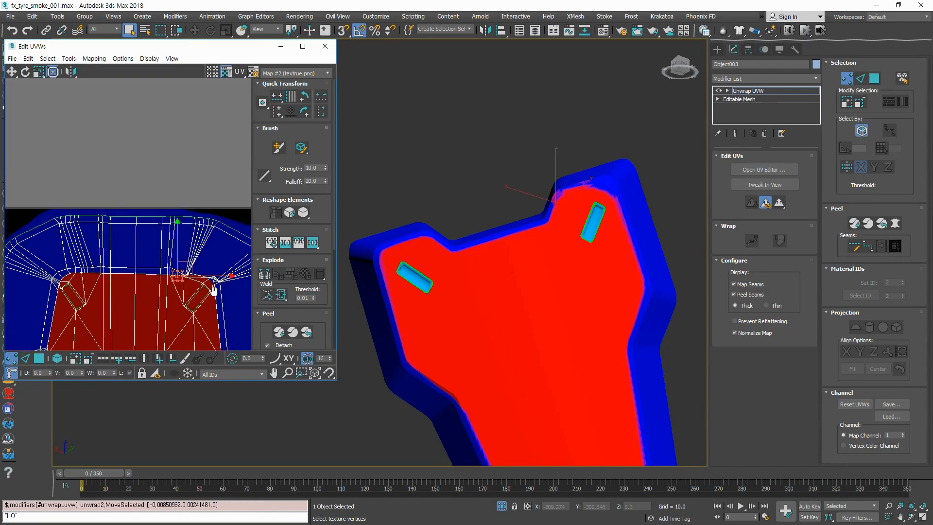
Step: Try moving a UV vertex near the upper-right corner about 0.0034 in negative V, and undo the recent changes
{"action": "middle_click_drag", "start_coordinate": [216, 294], "coordinate": [160, 257]}
{"action": "scroll", "coordinate": [158, 244], "scroll_direction": "up", "scroll_amount": 5}
{"action": "scroll", "coordinate": [144, 302], "scroll_direction": "down", "scroll_amount": 4}
{"action": "middle_click_drag", "start_coordinate": [145, 302], "coordinate": [149, 221]}
{"action": "scroll", "coordinate": [149, 221], "scroll_direction": "up", "scroll_amount": 3}
{"action": "left_click_drag", "start_coordinate": [142, 213], "coordinate": [141, 225]}
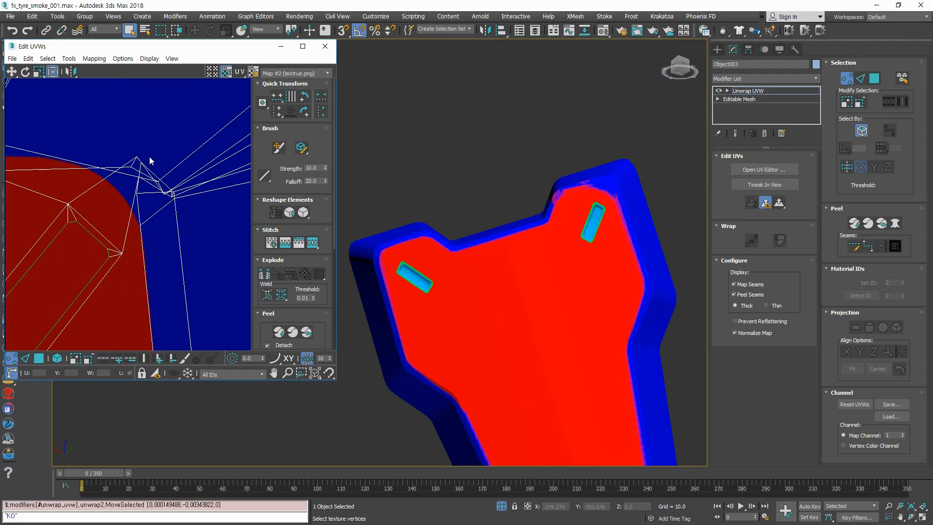
{"action": "key", "text": "ctrl+z"}
{"action": "key", "text": "ctrl+z"}
{"action": "key", "text": "ctrl+z"}
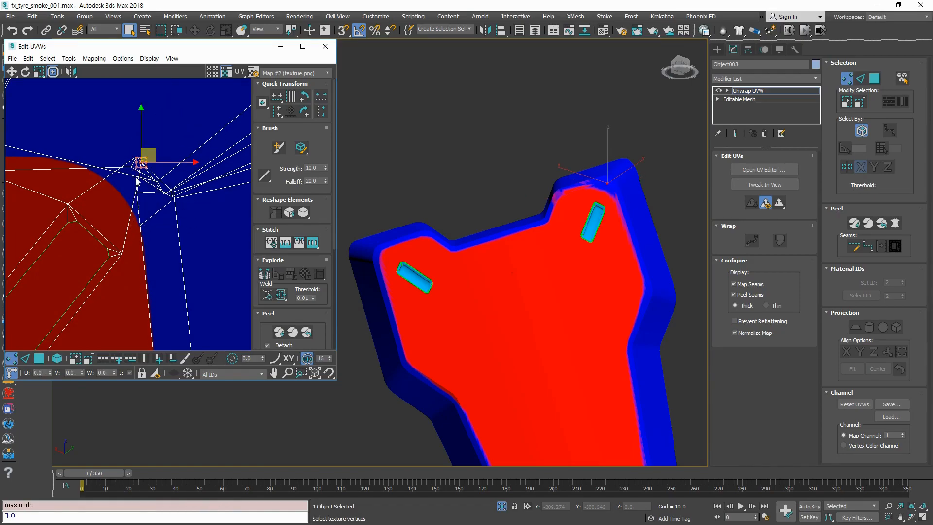
Step: Move the UV vertices at the upper-right corner from the blue area toward the curved red border beside the slot
{"action": "left_click_drag", "start_coordinate": [141, 164], "coordinate": [140, 242]}
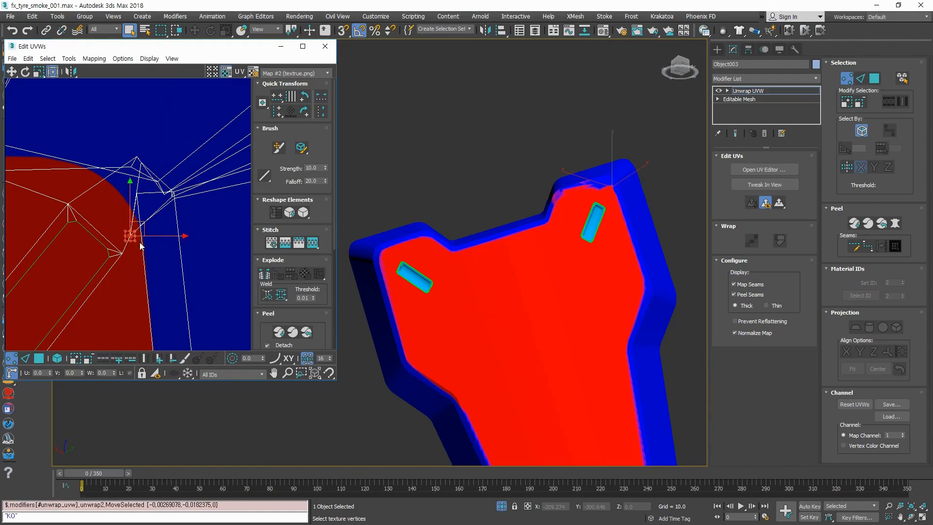
{"action": "left_click_drag", "start_coordinate": [137, 193], "coordinate": [91, 190]}
{"action": "middle_click_drag", "start_coordinate": [168, 192], "coordinate": [151, 247]}
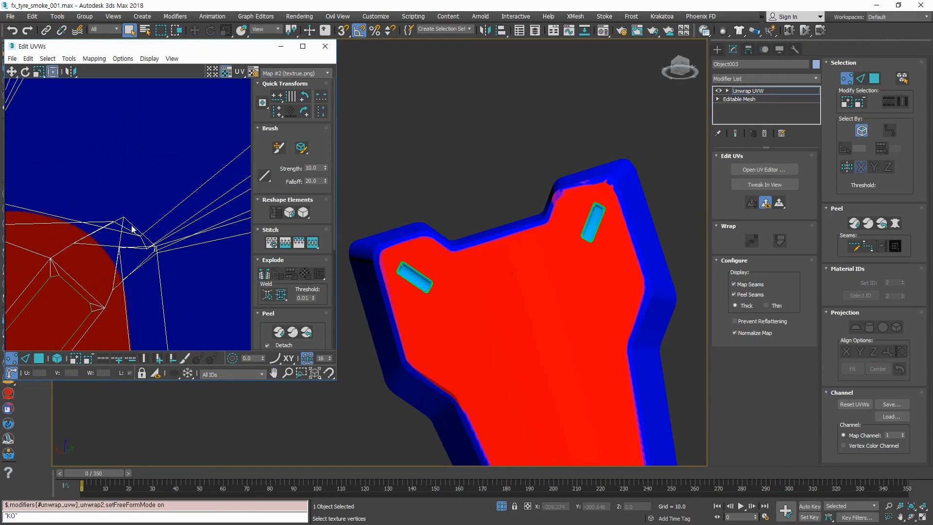
{"action": "left_click_drag", "start_coordinate": [123, 220], "coordinate": [97, 276]}
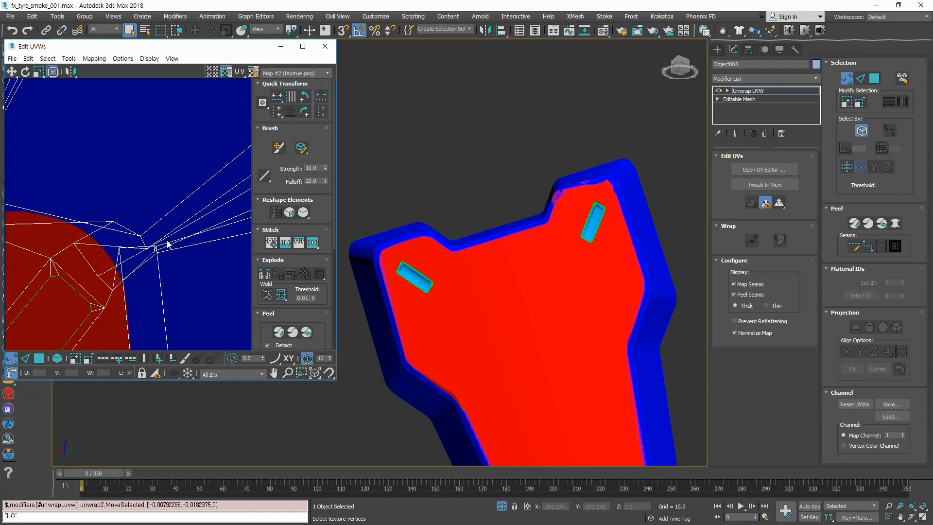
Step: Move the inner UV vertex at the upper-right corner down toward the curved red border beside the slot
{"action": "scroll", "coordinate": [129, 252], "scroll_direction": "up", "scroll_amount": 4}
{"action": "left_click_drag", "start_coordinate": [109, 248], "coordinate": [116, 283]}
{"action": "scroll", "coordinate": [130, 322], "scroll_direction": "down", "scroll_amount": 4}
{"action": "middle_click_drag", "start_coordinate": [130, 322], "coordinate": [150, 247]}
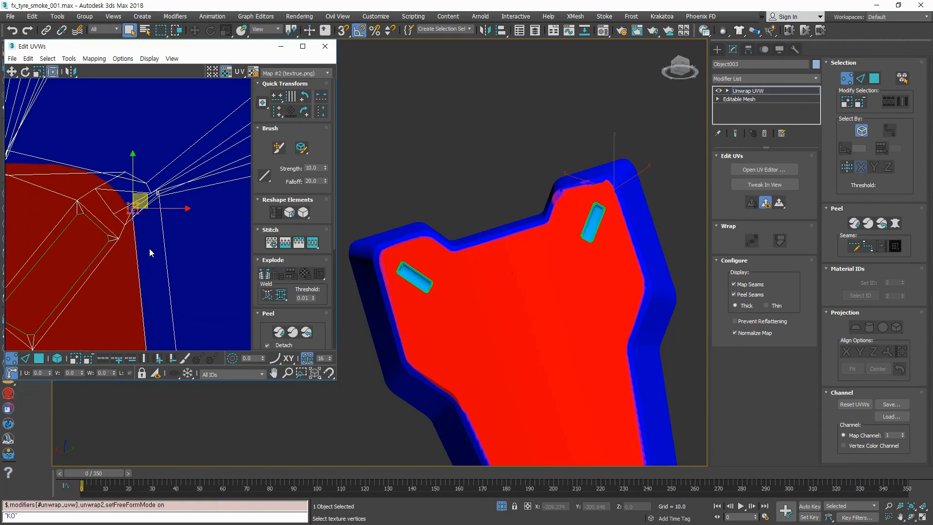
Step: Pull the clustered UV vertices on the straight red-blue border left of the upper-right corner up into the blue area
{"action": "scroll", "coordinate": [145, 263], "scroll_direction": "up", "scroll_amount": 8}
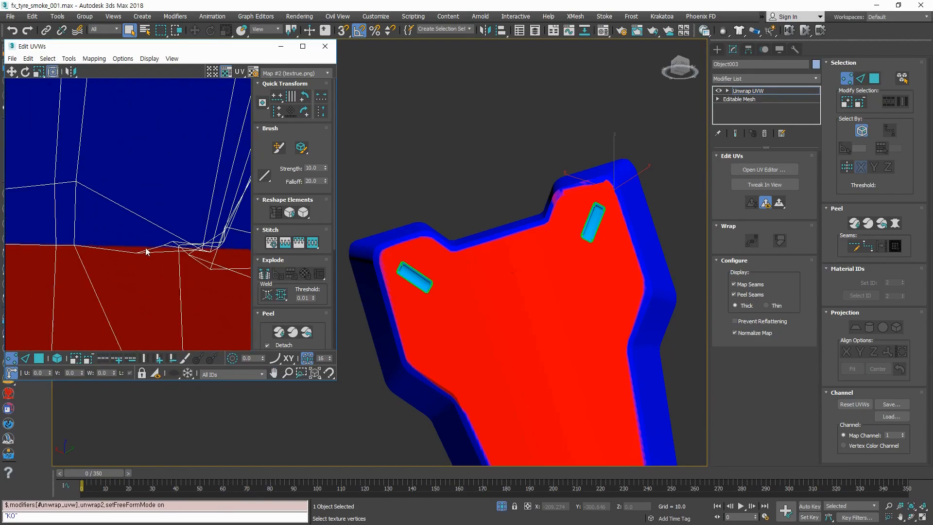
{"action": "left_click_drag", "start_coordinate": [138, 253], "coordinate": [138, 247]}
{"action": "left_click_drag", "start_coordinate": [210, 252], "coordinate": [139, 179]}
{"action": "left_click_drag", "start_coordinate": [213, 266], "coordinate": [171, 184]}
{"action": "left_click", "coordinate": [174, 243]}
{"action": "left_click_drag", "start_coordinate": [175, 243], "coordinate": [208, 191]}
Step: Raise the remaining outer-loop UV vertices into the blue above the upper-right slot, spacing them out along the border
{"action": "middle_click_drag", "start_coordinate": [201, 263], "coordinate": [109, 276]}
{"action": "left_click_drag", "start_coordinate": [109, 279], "coordinate": [143, 209]}
{"action": "left_click", "coordinate": [204, 253]}
{"action": "left_click", "coordinate": [132, 250]}
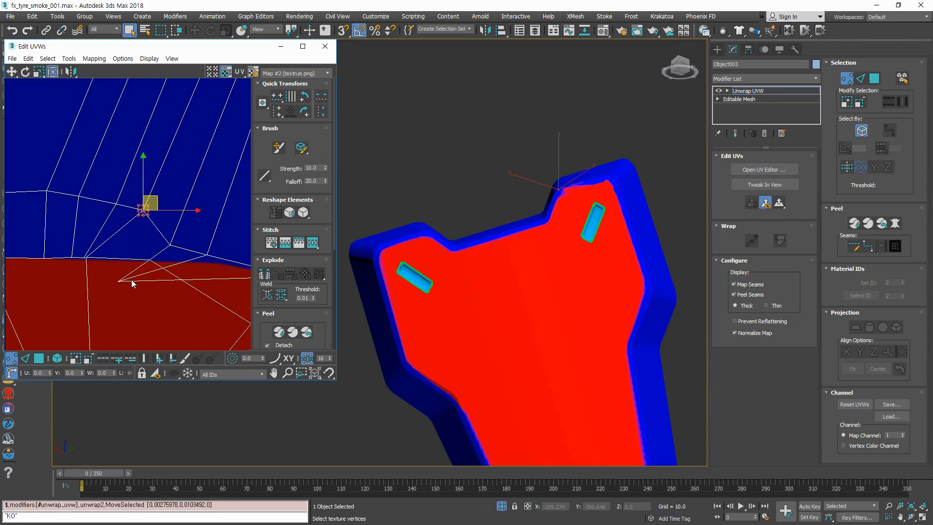
{"action": "left_click_drag", "start_coordinate": [171, 246], "coordinate": [182, 211]}
{"action": "mouse_move", "coordinate": [150, 260]}
{"action": "left_mouse_down"}
{"action": "mouse_move", "coordinate": [154, 254]}
{"action": "mouse_move", "coordinate": [134, 258]}
{"action": "left_mouse_up"}
{"action": "middle_click_drag", "start_coordinate": [170, 296], "coordinate": [80, 296]}
{"action": "left_click_drag", "start_coordinate": [117, 253], "coordinate": [153, 211]}
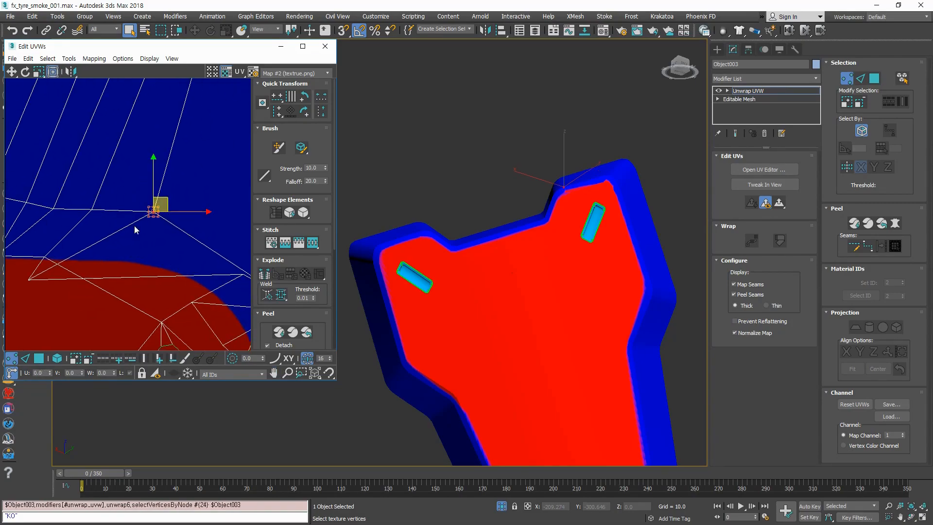
Step: Move the stray UV vertex out of the red area above the upper-right slot and fine-tune the neighbouring vertices along the red border
{"action": "left_click_drag", "start_coordinate": [26, 280], "coordinate": [132, 231]}
{"action": "scroll", "coordinate": [111, 282], "scroll_direction": "down", "scroll_amount": 3}
{"action": "scroll", "coordinate": [96, 276], "scroll_direction": "up", "scroll_amount": 2}
{"action": "left_click", "coordinate": [89, 267]}
{"action": "scroll", "coordinate": [77, 271], "scroll_direction": "up", "scroll_amount": 3}
{"action": "scroll", "coordinate": [179, 252], "scroll_direction": "down", "scroll_amount": 3}
{"action": "left_click", "coordinate": [130, 252]}
{"action": "scroll", "coordinate": [119, 253], "scroll_direction": "up", "scroll_amount": 3}
{"action": "left_click", "coordinate": [132, 251]}
{"action": "scroll", "coordinate": [126, 253], "scroll_direction": "down", "scroll_amount": 4}
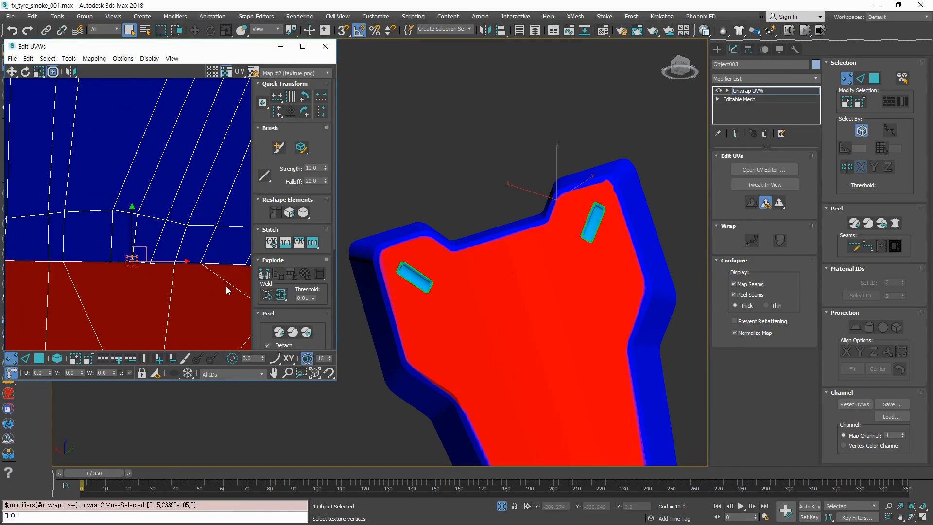
Step: Reposition the UV vertices above the upper-right corner's curve, spreading the outer loop evenly through the blue area
{"action": "scroll", "coordinate": [126, 267], "scroll_direction": "up", "scroll_amount": 1}
{"action": "scroll", "coordinate": [160, 264], "scroll_direction": "up", "scroll_amount": 2}
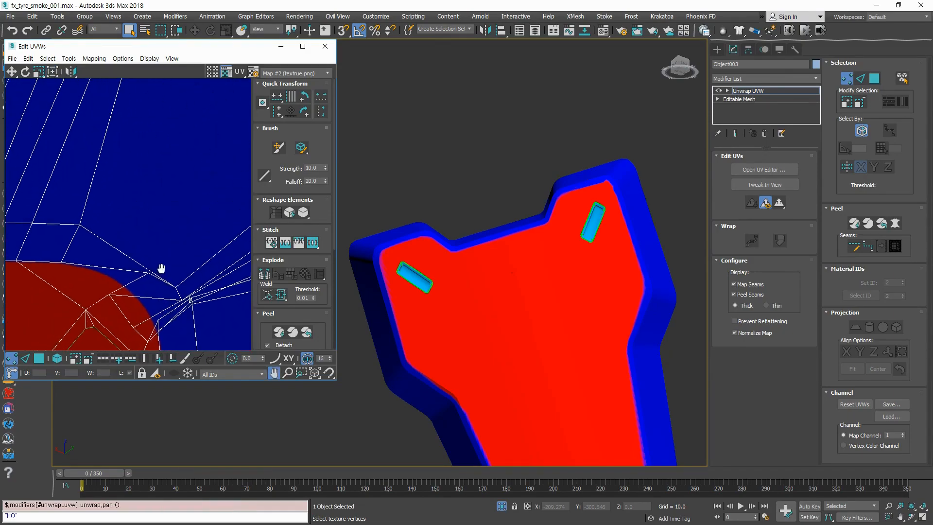
{"action": "left_click", "coordinate": [169, 258]}
{"action": "left_click_drag", "start_coordinate": [169, 256], "coordinate": [118, 281]}
{"action": "middle_click_drag", "start_coordinate": [182, 329], "coordinate": [136, 271]}
{"action": "left_click_drag", "start_coordinate": [135, 244], "coordinate": [140, 217]}
{"action": "left_click_drag", "start_coordinate": [65, 238], "coordinate": [92, 240]}
{"action": "left_click_drag", "start_coordinate": [142, 217], "coordinate": [132, 211]}
Step: Shift the outer-loop UV vertices down the side of the upper-right corner, separating them from the inner border vertices
{"action": "left_click", "coordinate": [127, 295]}
{"action": "middle_click_drag", "start_coordinate": [146, 268], "coordinate": [139, 239]}
{"action": "left_click_drag", "start_coordinate": [139, 219], "coordinate": [144, 247]}
{"action": "left_click", "coordinate": [173, 308]}
{"action": "scroll", "coordinate": [146, 226], "scroll_direction": "up", "scroll_amount": 6}
{"action": "left_click_drag", "start_coordinate": [162, 187], "coordinate": [171, 283]}
{"action": "scroll", "coordinate": [167, 273], "scroll_direction": "down", "scroll_amount": 5}
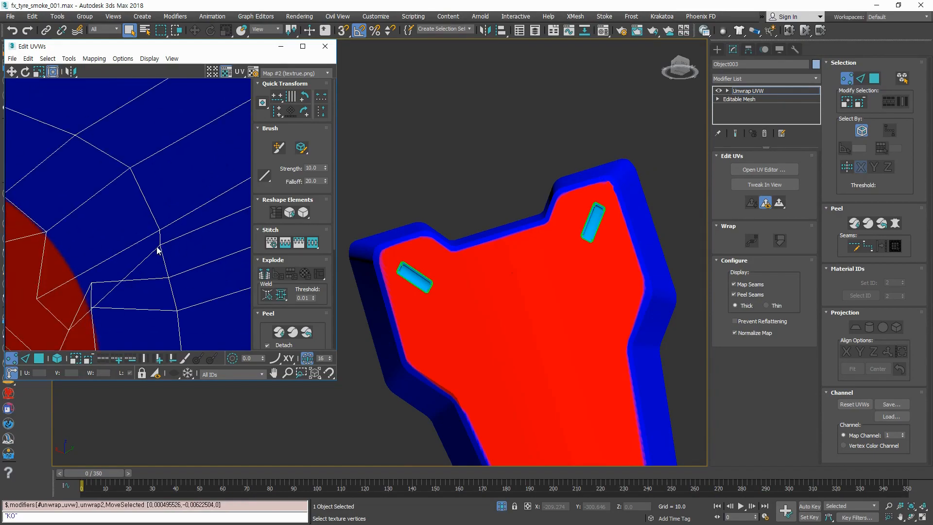
Step: Fine-tune the outer-loop UV vertices beside the upper-right corner so the loop follows a smooth curve in the blue area
{"action": "left_click_drag", "start_coordinate": [156, 248], "coordinate": [168, 246]}
{"action": "left_click_drag", "start_coordinate": [174, 279], "coordinate": [175, 278]}
{"action": "left_click", "coordinate": [167, 244]}
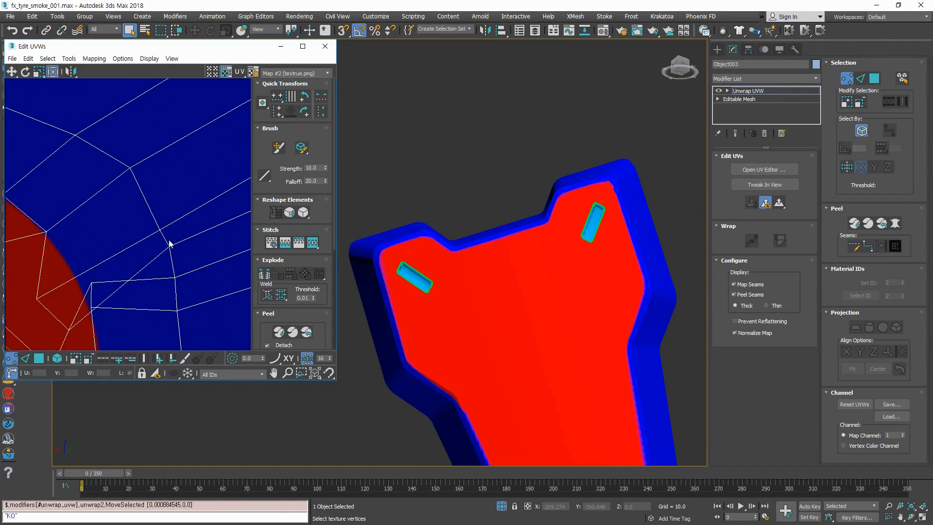
{"action": "left_click_drag", "start_coordinate": [160, 230], "coordinate": [161, 220]}
Step: Move the inner UV vertices at the upper-right corner onto the curved red-blue border, spacing them along the arc
{"action": "left_click", "coordinate": [50, 299]}
{"action": "left_click_drag", "start_coordinate": [37, 298], "coordinate": [70, 269]}
{"action": "middle_click_drag", "start_coordinate": [123, 300], "coordinate": [142, 206]}
{"action": "left_click_drag", "start_coordinate": [110, 214], "coordinate": [116, 247]}
{"action": "left_click_drag", "start_coordinate": [109, 189], "coordinate": [112, 229]}
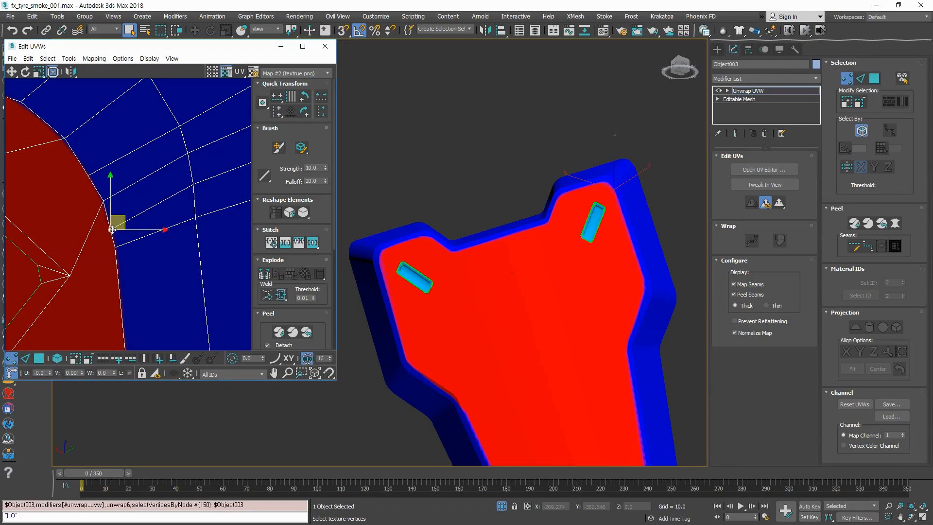
Step: Examine the red face's border on the model from several angles, and the UV layout down to its lower slots
{"action": "scroll", "coordinate": [490, 298], "scroll_direction": "down", "scroll_amount": 5}
{"action": "scroll", "coordinate": [488, 236], "scroll_direction": "up", "scroll_amount": 3}
{"action": "scroll", "coordinate": [445, 247], "scroll_direction": "up", "scroll_amount": 5}
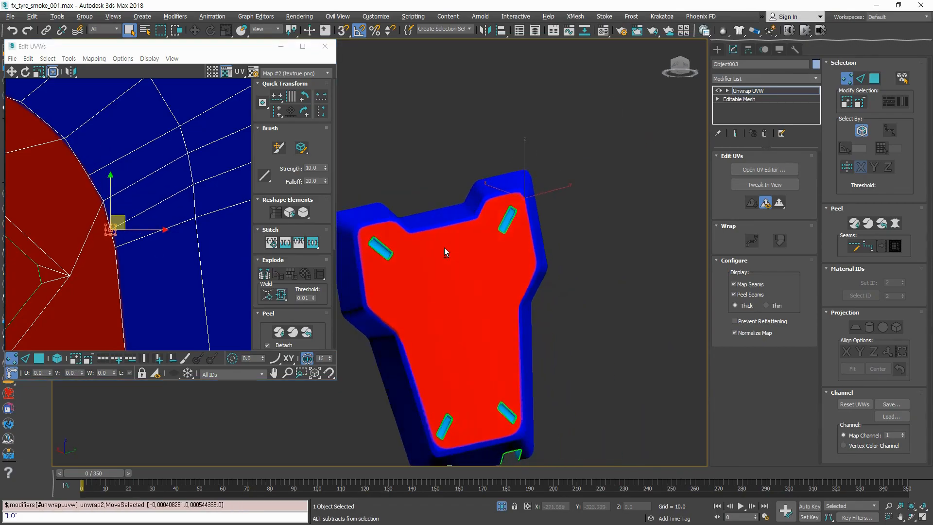
{"action": "scroll", "coordinate": [450, 232], "scroll_direction": "down", "scroll_amount": 5}
{"action": "middle_click_drag", "start_coordinate": [456, 242], "coordinate": [502, 252], "text": "alt"}
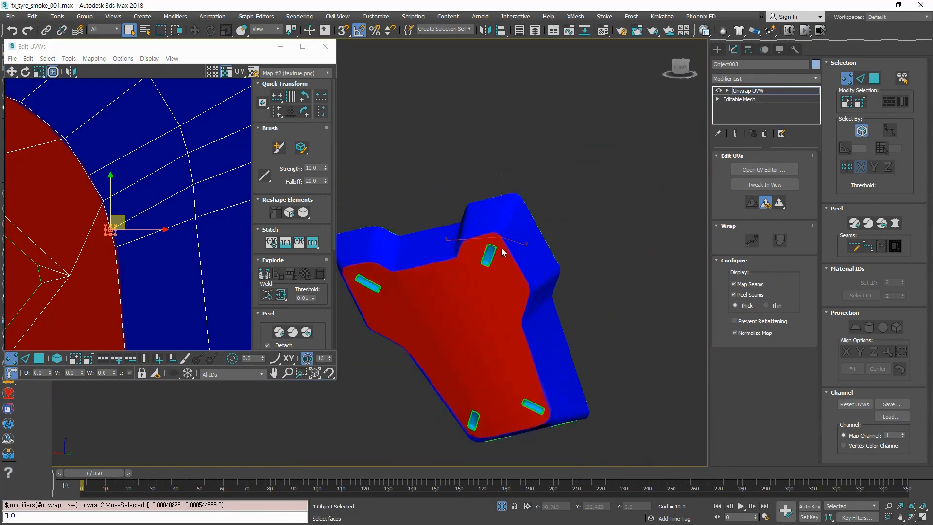
{"action": "scroll", "coordinate": [502, 251], "scroll_direction": "up", "scroll_amount": 6}
{"action": "middle_click_drag", "start_coordinate": [502, 220], "coordinate": [515, 201], "text": "alt"}
{"action": "scroll", "coordinate": [540, 316], "scroll_direction": "down", "scroll_amount": 8}
{"action": "middle_click_drag", "start_coordinate": [540, 316], "coordinate": [553, 270]}
{"action": "scroll", "coordinate": [529, 286], "scroll_direction": "up", "scroll_amount": 4}
{"action": "left_click", "coordinate": [586, 345]}
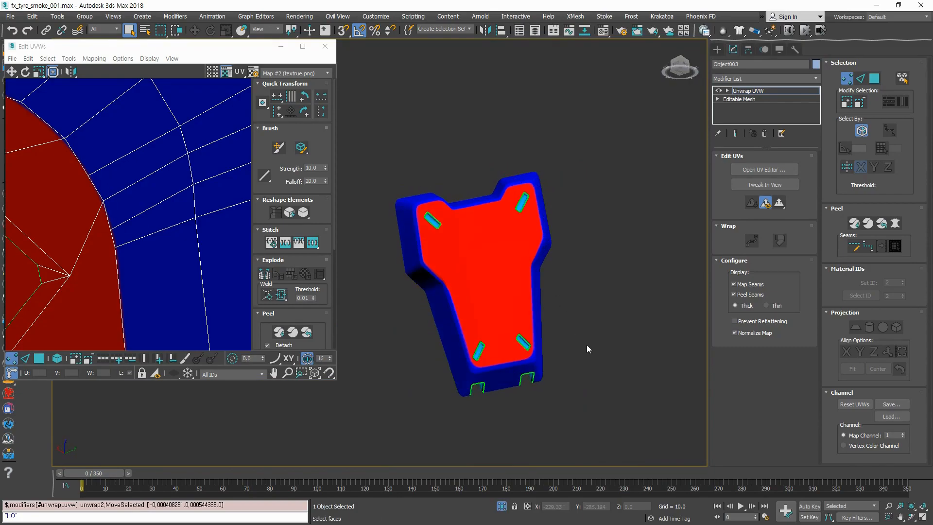
{"action": "middle_click_drag", "start_coordinate": [537, 250], "coordinate": [564, 272], "text": "alt"}
{"action": "scroll", "coordinate": [553, 275], "scroll_direction": "up", "scroll_amount": 3}
{"action": "scroll", "coordinate": [130, 245], "scroll_direction": "down", "scroll_amount": 8}
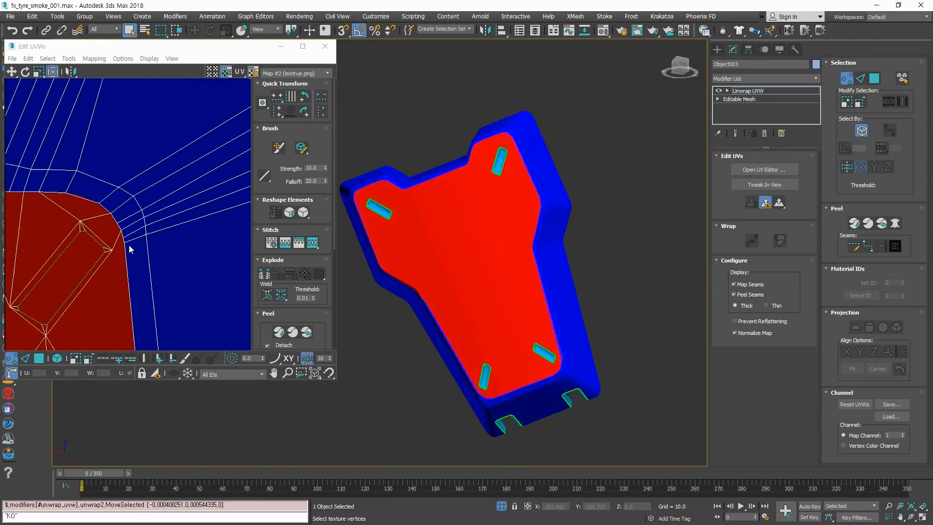
{"action": "middle_click_drag", "start_coordinate": [120, 292], "coordinate": [158, 183]}
{"action": "scroll", "coordinate": [146, 280], "scroll_direction": "up", "scroll_amount": 3}
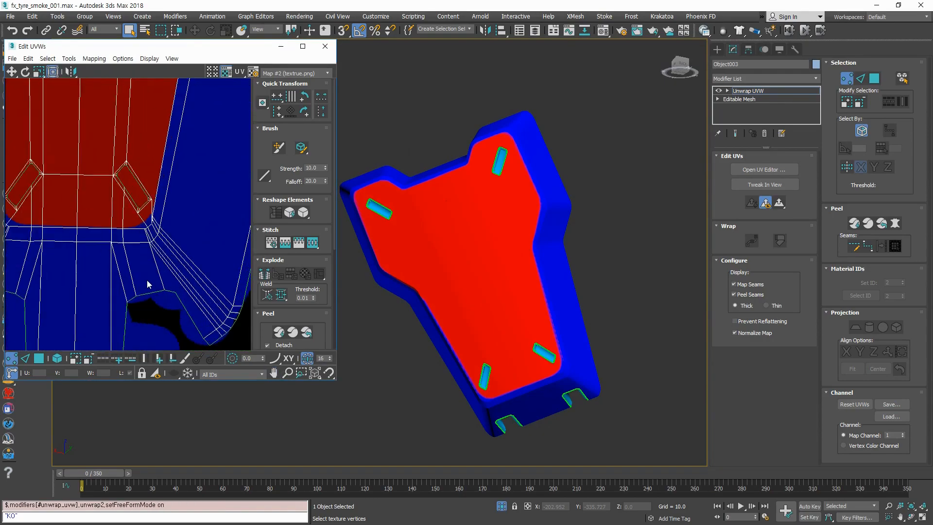
{"action": "scroll", "coordinate": [146, 281], "scroll_direction": "down", "scroll_amount": 3}
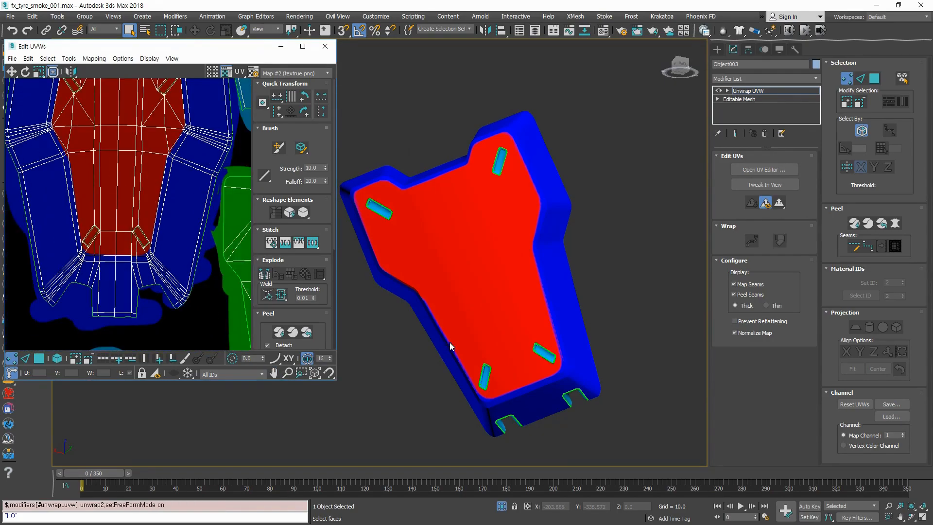